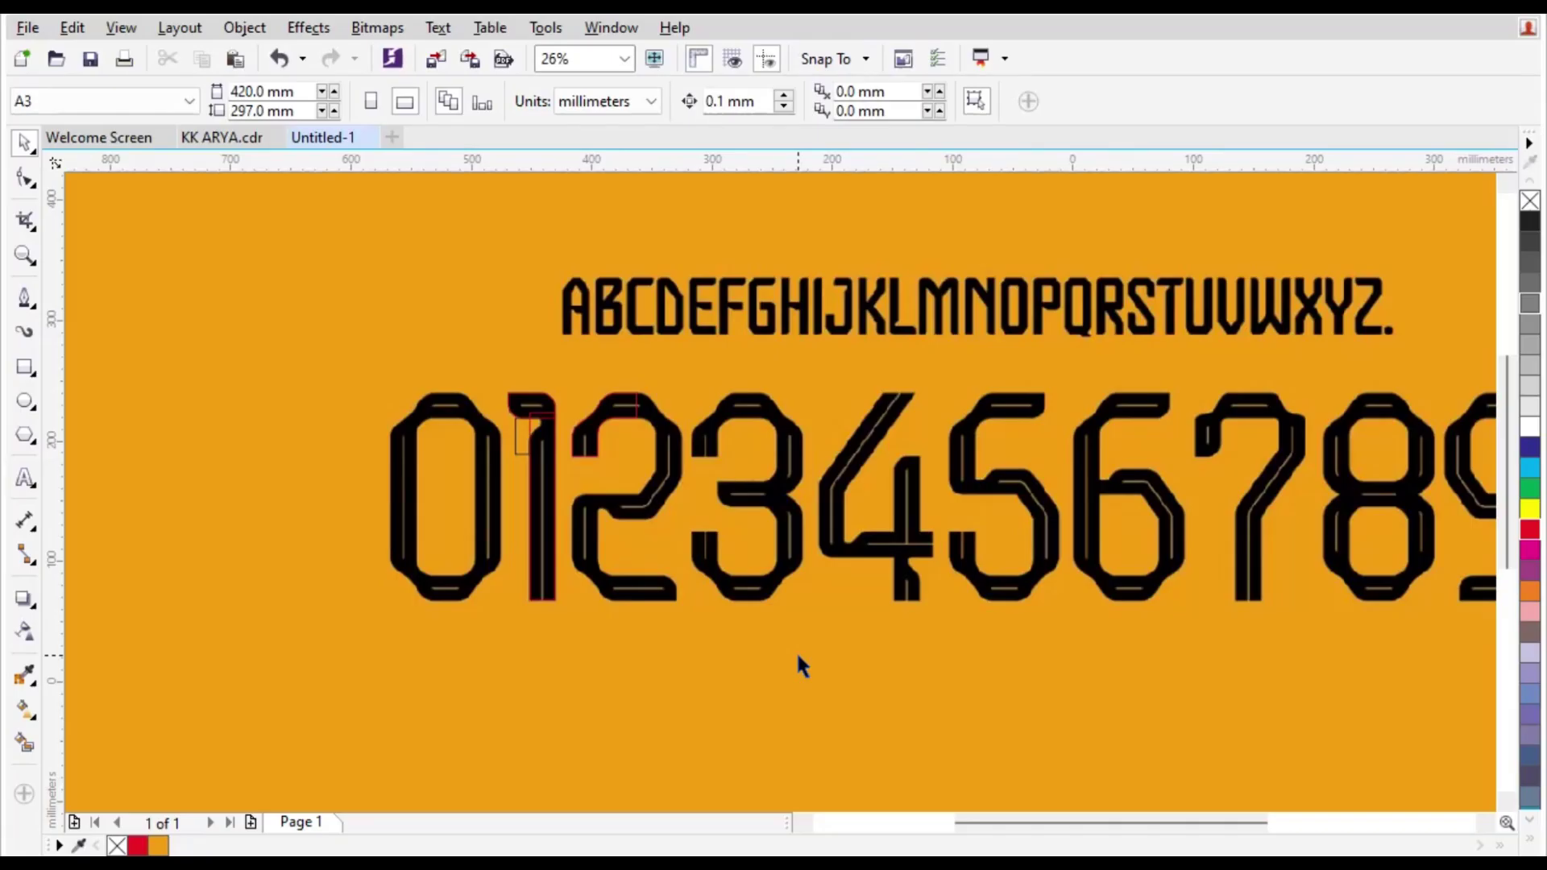
# Return to the CorelDRAW tracing document and select the traced piece of the 1.
pyautogui.click(528, 516)
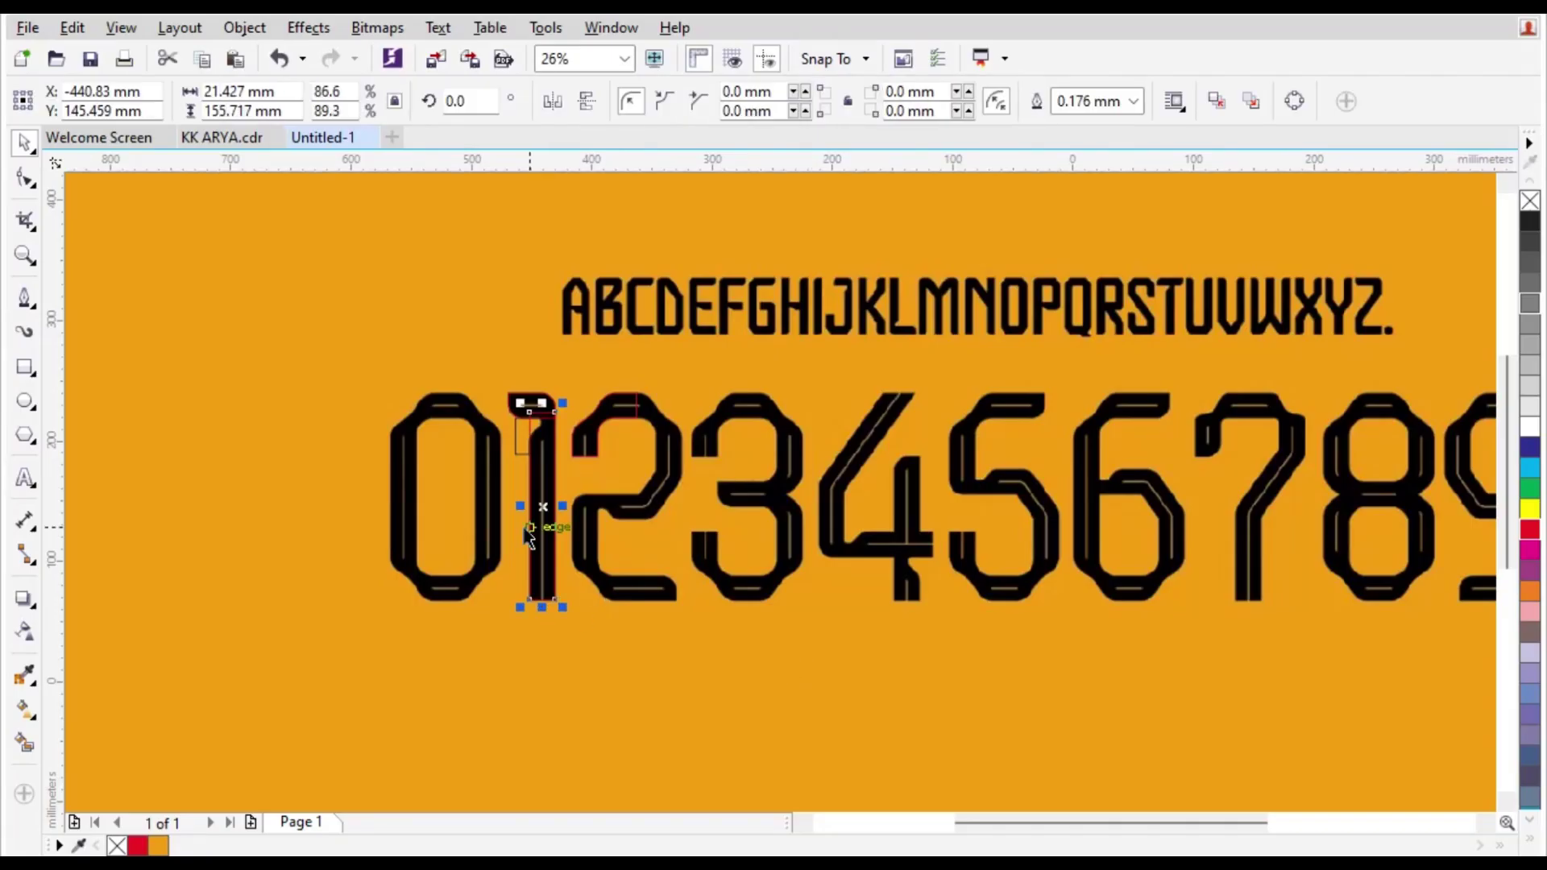
# Copy the 2's top arc onto the 0, mirror it, and weld both halves into one arch.
pyautogui.scroll(1, 690, 501)
pyautogui.scroll(-1, 630, 451)
pyautogui.scroll(2, 630, 451)
pyautogui.scroll(-1, 806, 399)
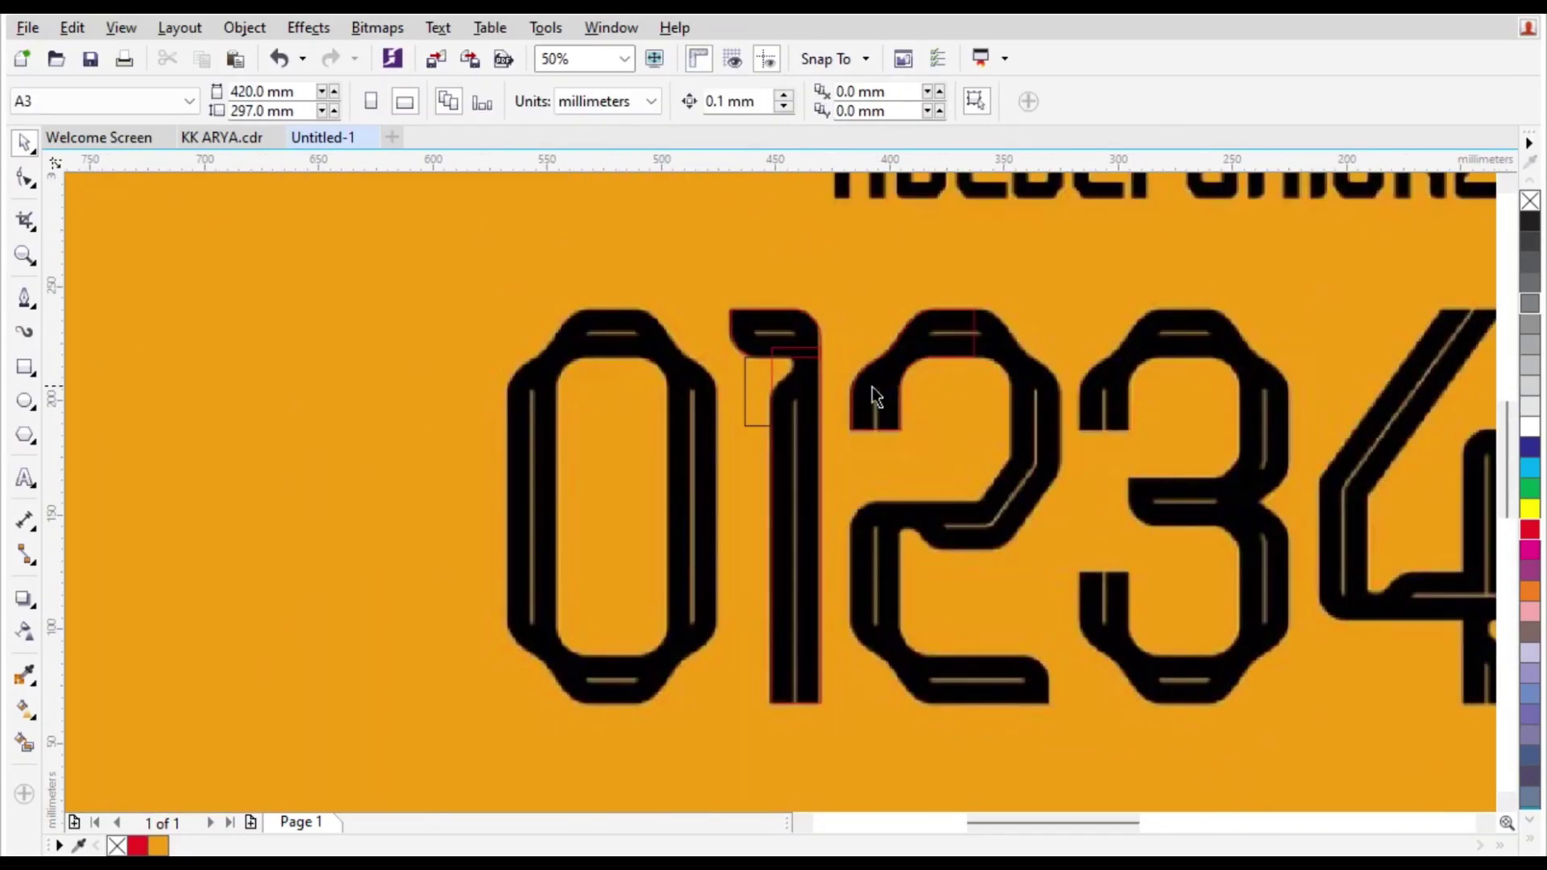
pyautogui.scroll(1, 886, 326)
pyautogui.click(910, 361)
pyautogui.moveTo(911, 360); pyautogui.dragTo(423, 377)
pyautogui.scroll(1, 274, 367)
pyautogui.moveTo(619, 400); pyautogui.dragTo(714, 403)
pyautogui.rightClick(714, 402)
pyautogui.click(553, 101)
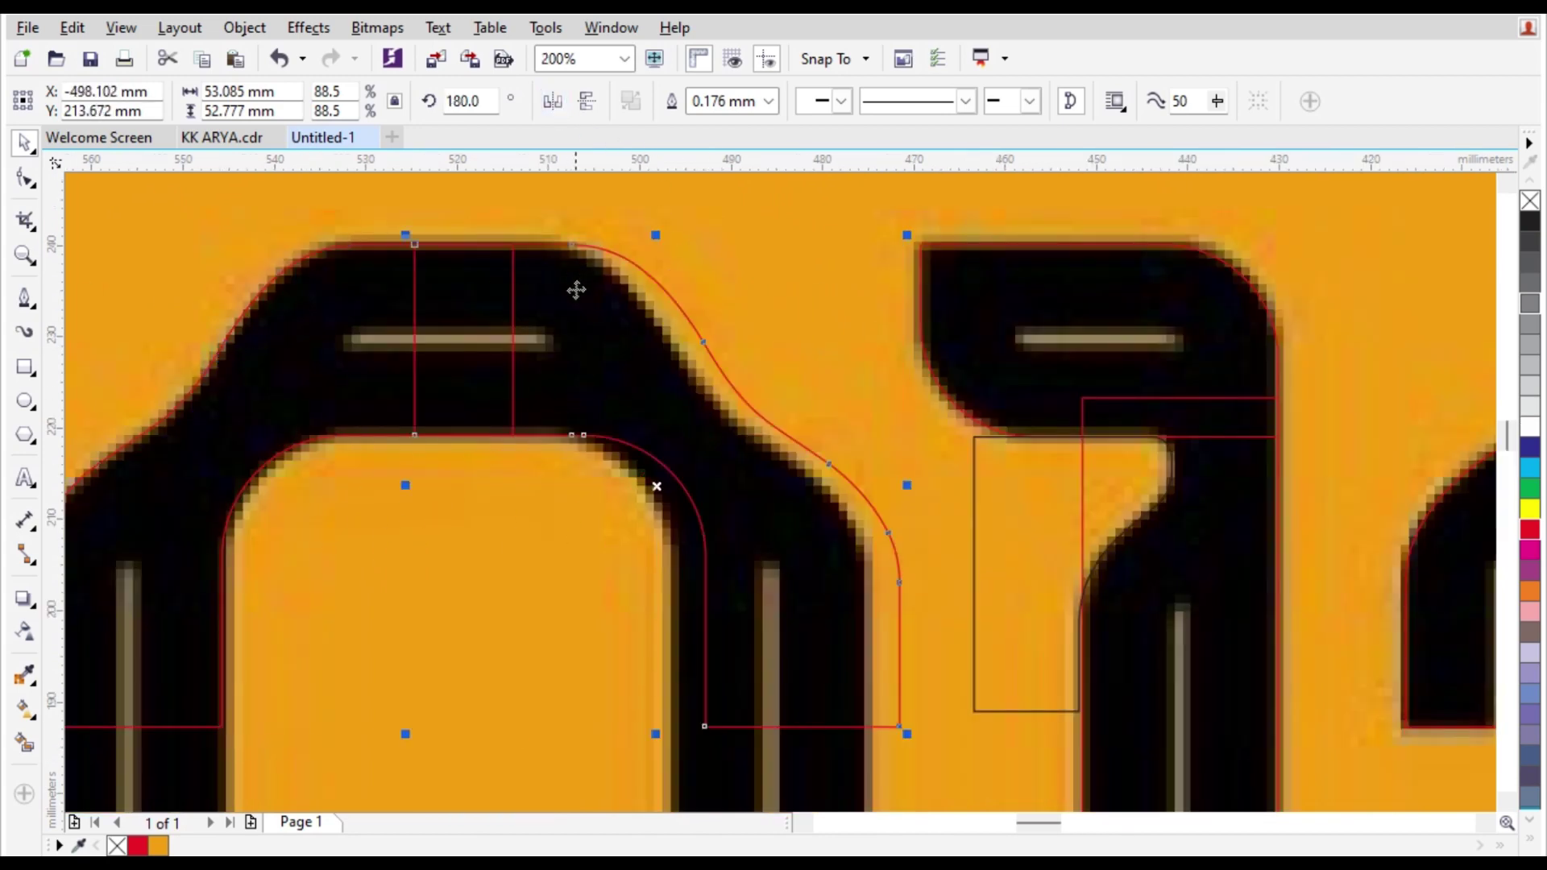
pyautogui.scroll(1, 577, 287)
pyautogui.moveTo(621, 345); pyautogui.dragTo(555, 346)
pyautogui.scroll(-1, 642, 316)
pyautogui.keyDown('shift'); pyautogui.click(395, 319); pyautogui.keyUp('shift')
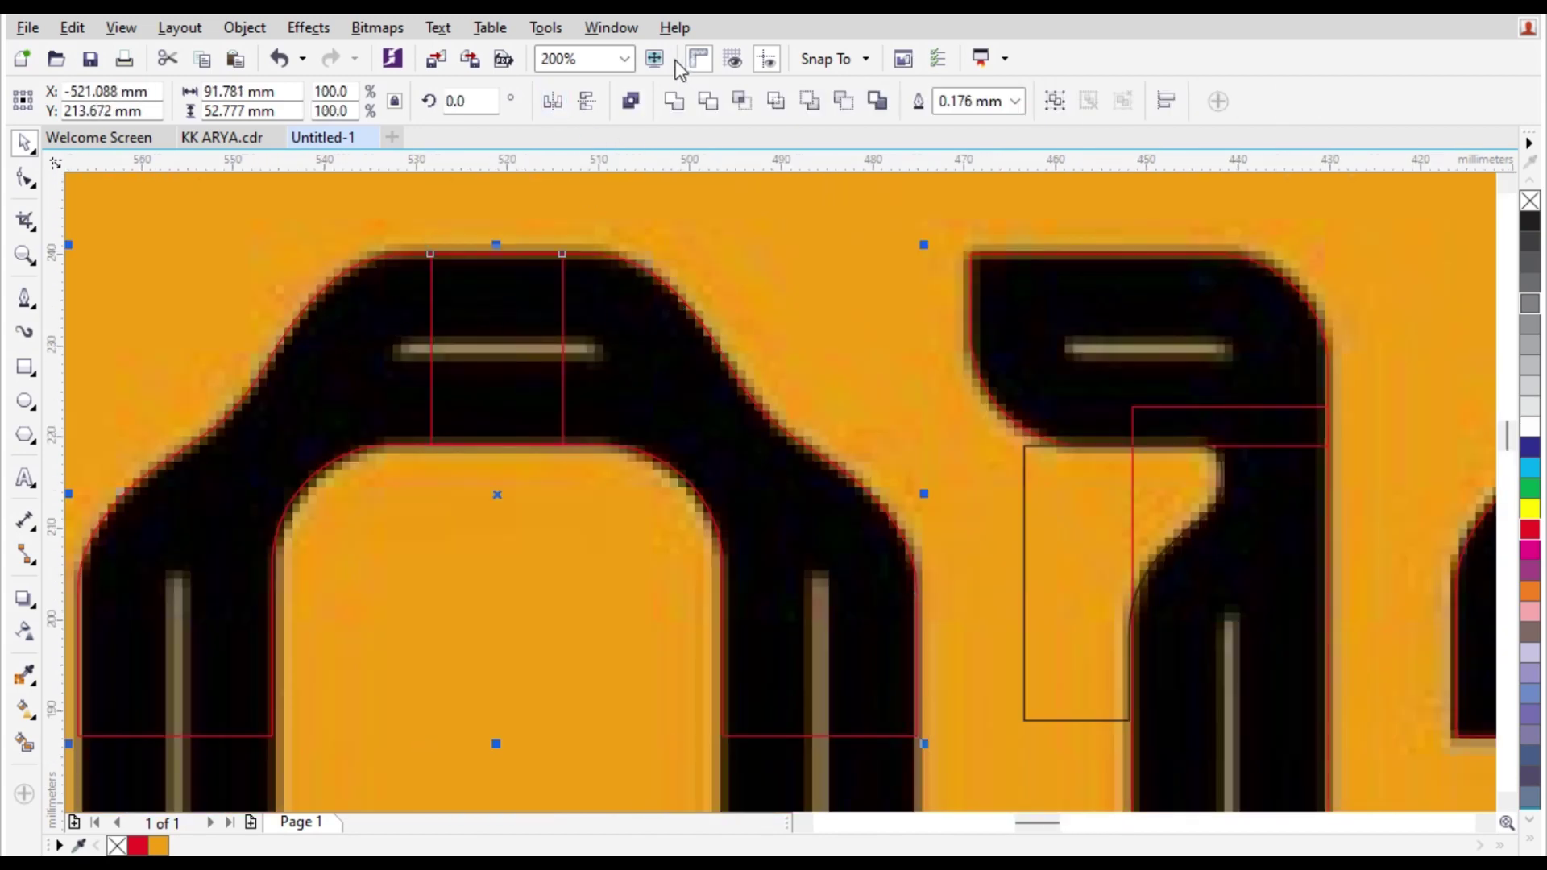
pyautogui.click(680, 113)
# Duplicate the arch, flip a copy into a U at the 0's bottom, and align it with the 1's bottom.
pyautogui.scroll(-1, 903, 240)
pyautogui.scroll(-1, 744, 302)
pyautogui.moveTo(725, 292); pyautogui.dragTo(387, 311)
pyautogui.rightClick(386, 311)
pyautogui.scroll(1, 668, 377)
pyautogui.scroll(-1, 635, 341)
pyautogui.moveTo(634, 341); pyautogui.dragTo(632, 507)
pyautogui.rightClick(631, 507)
pyautogui.click(558, 102)
pyautogui.click(587, 102)
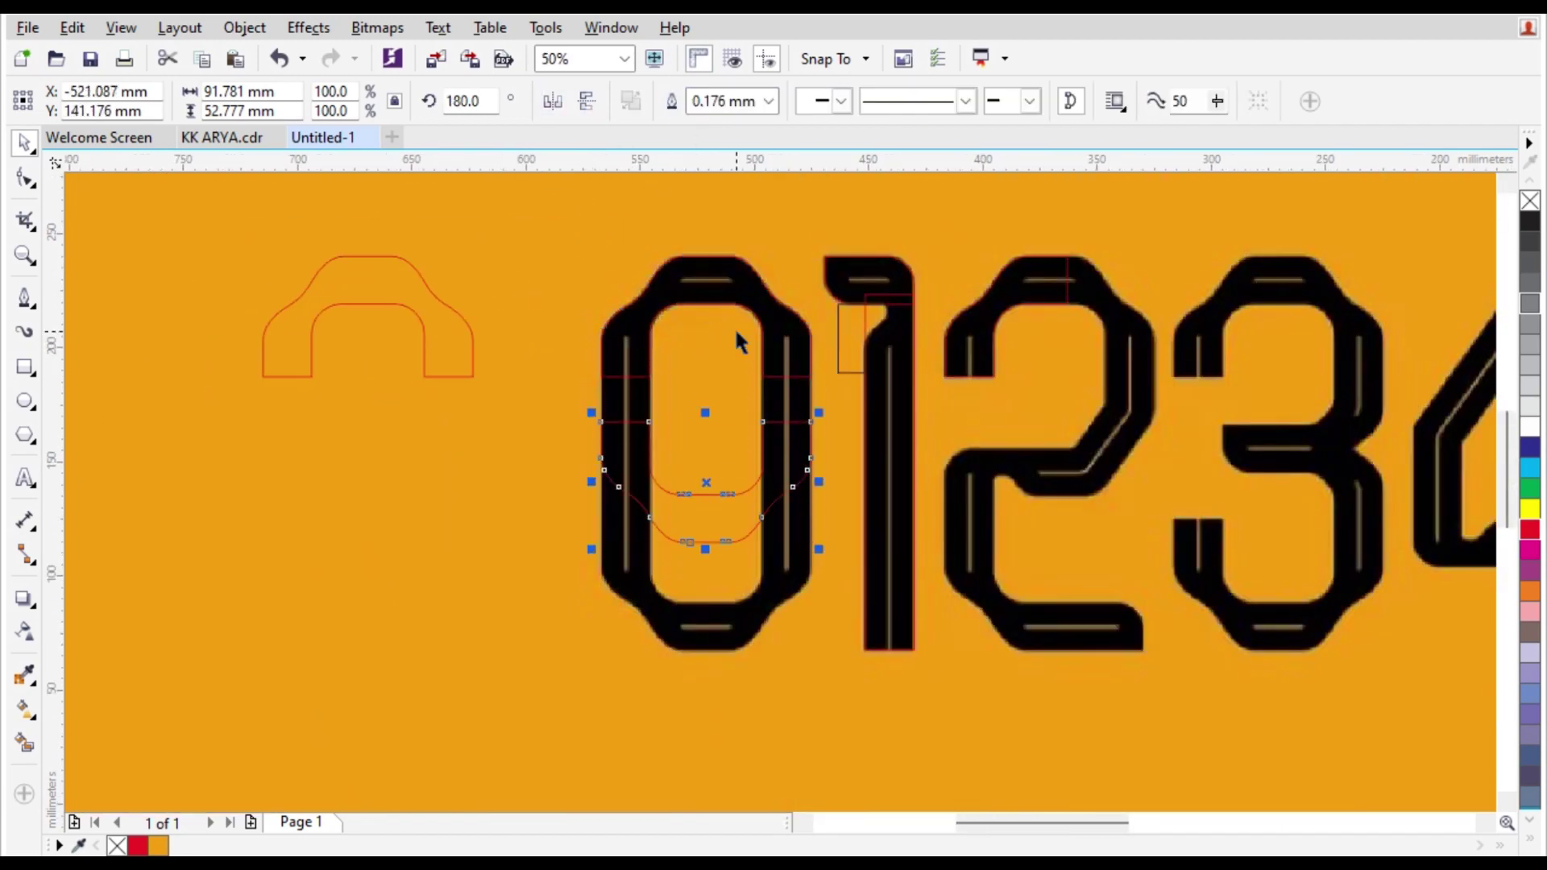
pyautogui.keyDown('shift'); pyautogui.click(900, 617); pyautogui.keyUp('shift')
pyautogui.press('b')
pyautogui.click(678, 512)
# Stretch the U's legs up to the top arch with the Shape tool and fill the 0 red.
pyautogui.scroll(1, 679, 513)
pyautogui.click(574, 576)
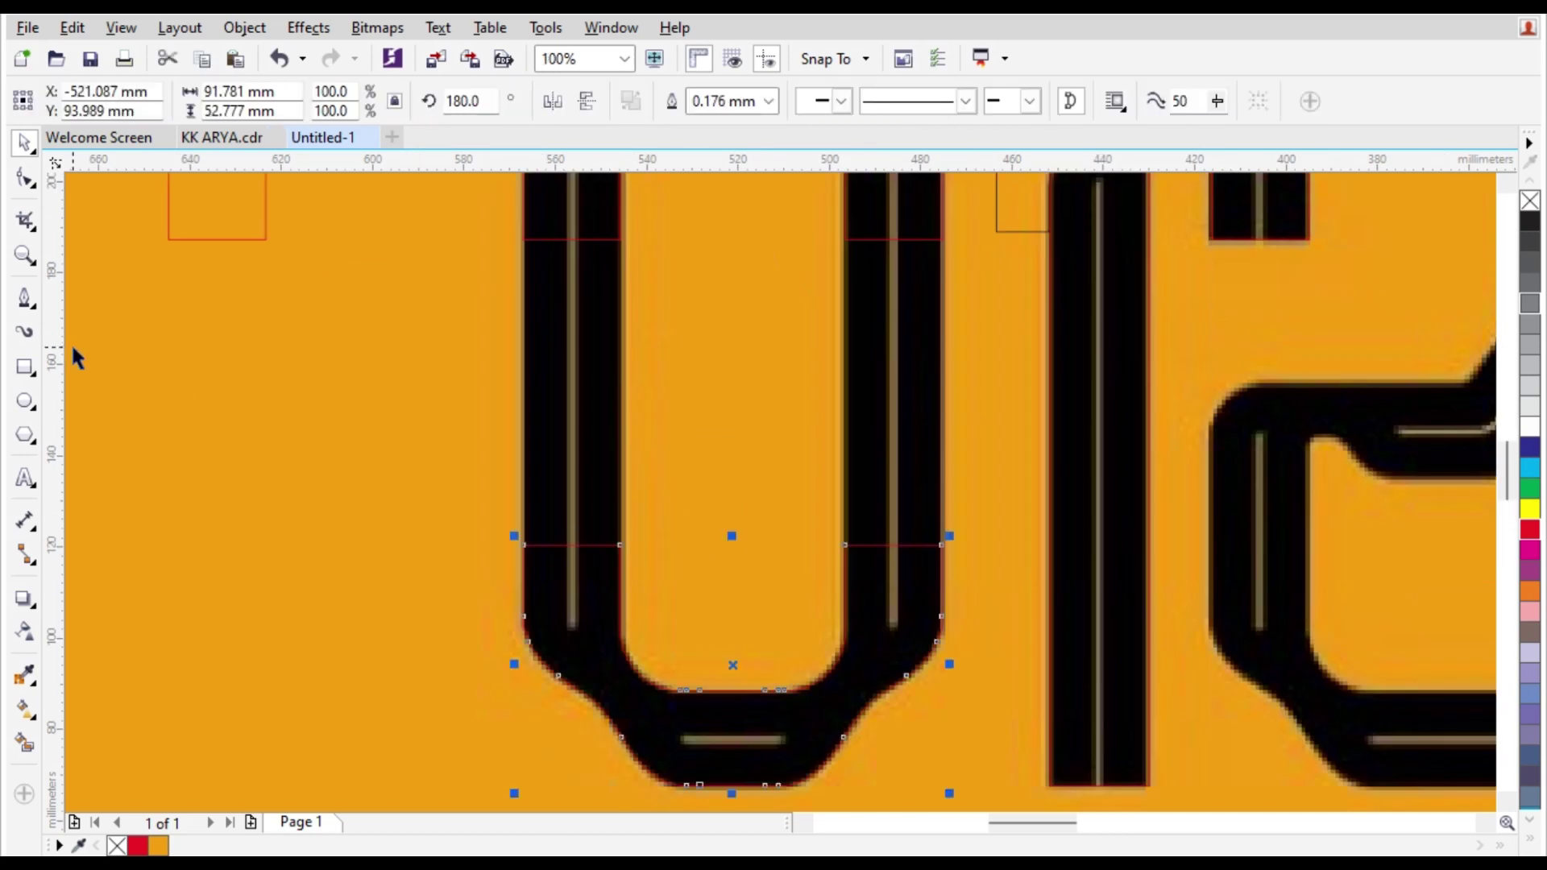
pyautogui.click(24, 178)
pyautogui.moveTo(1026, 587); pyautogui.dragTo(1026, 586)
pyautogui.scroll(-1, 813, 521)
pyautogui.moveTo(876, 533); pyautogui.dragTo(884, 351)
pyautogui.press('space')
pyautogui.keyDown('shift'); pyautogui.click(803, 280); pyautogui.keyUp('shift')
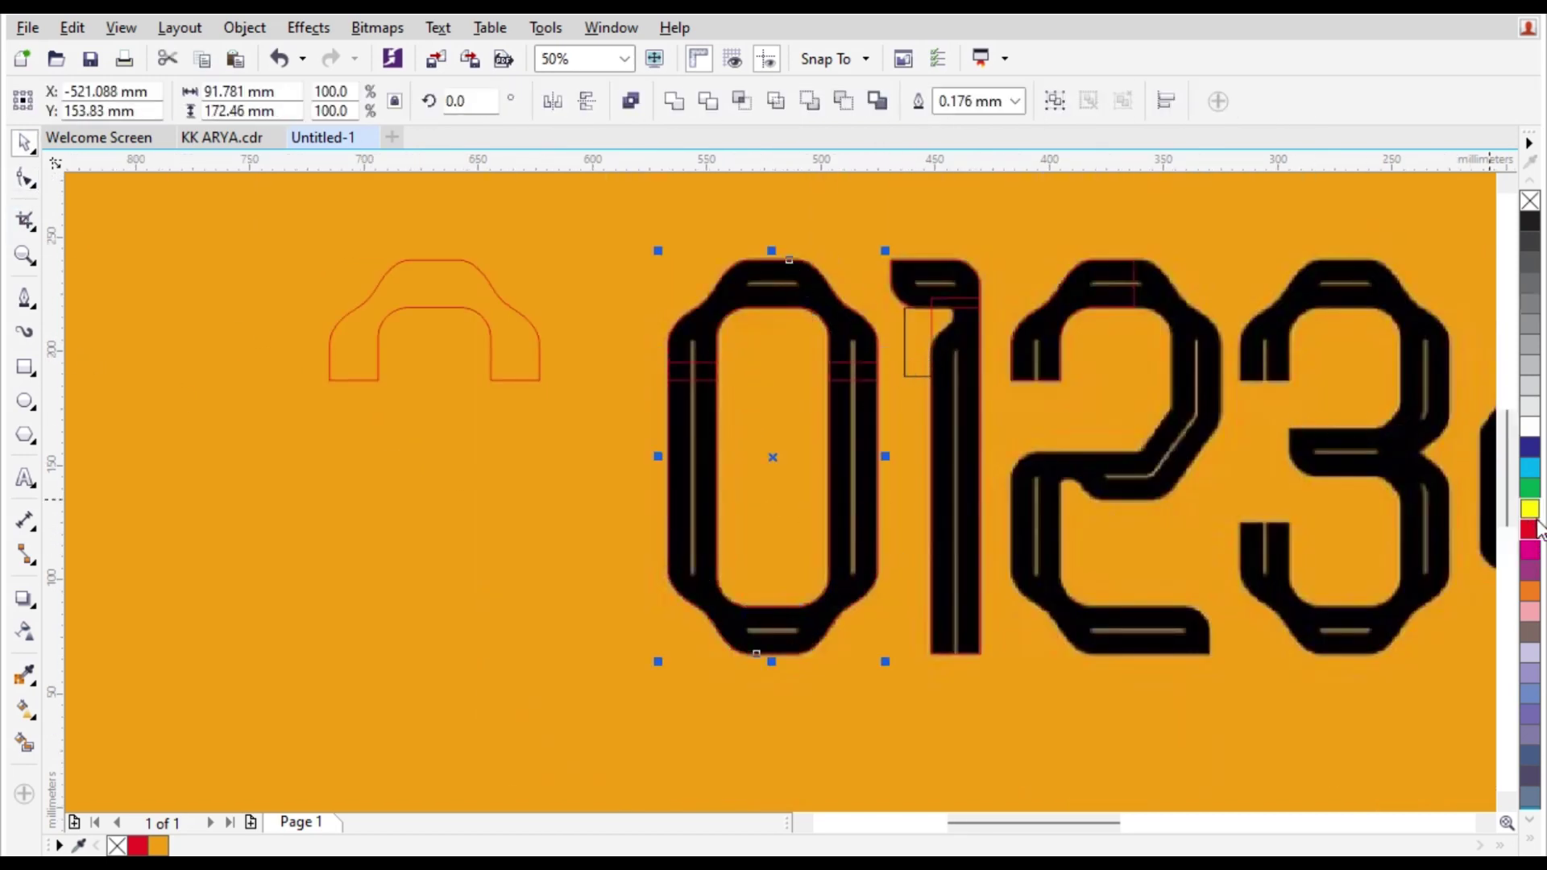
pyautogui.click(1529, 530)
pyautogui.click(602, 416)
pyautogui.scroll(-1, 602, 416)
pyautogui.scroll(1, 723, 414)
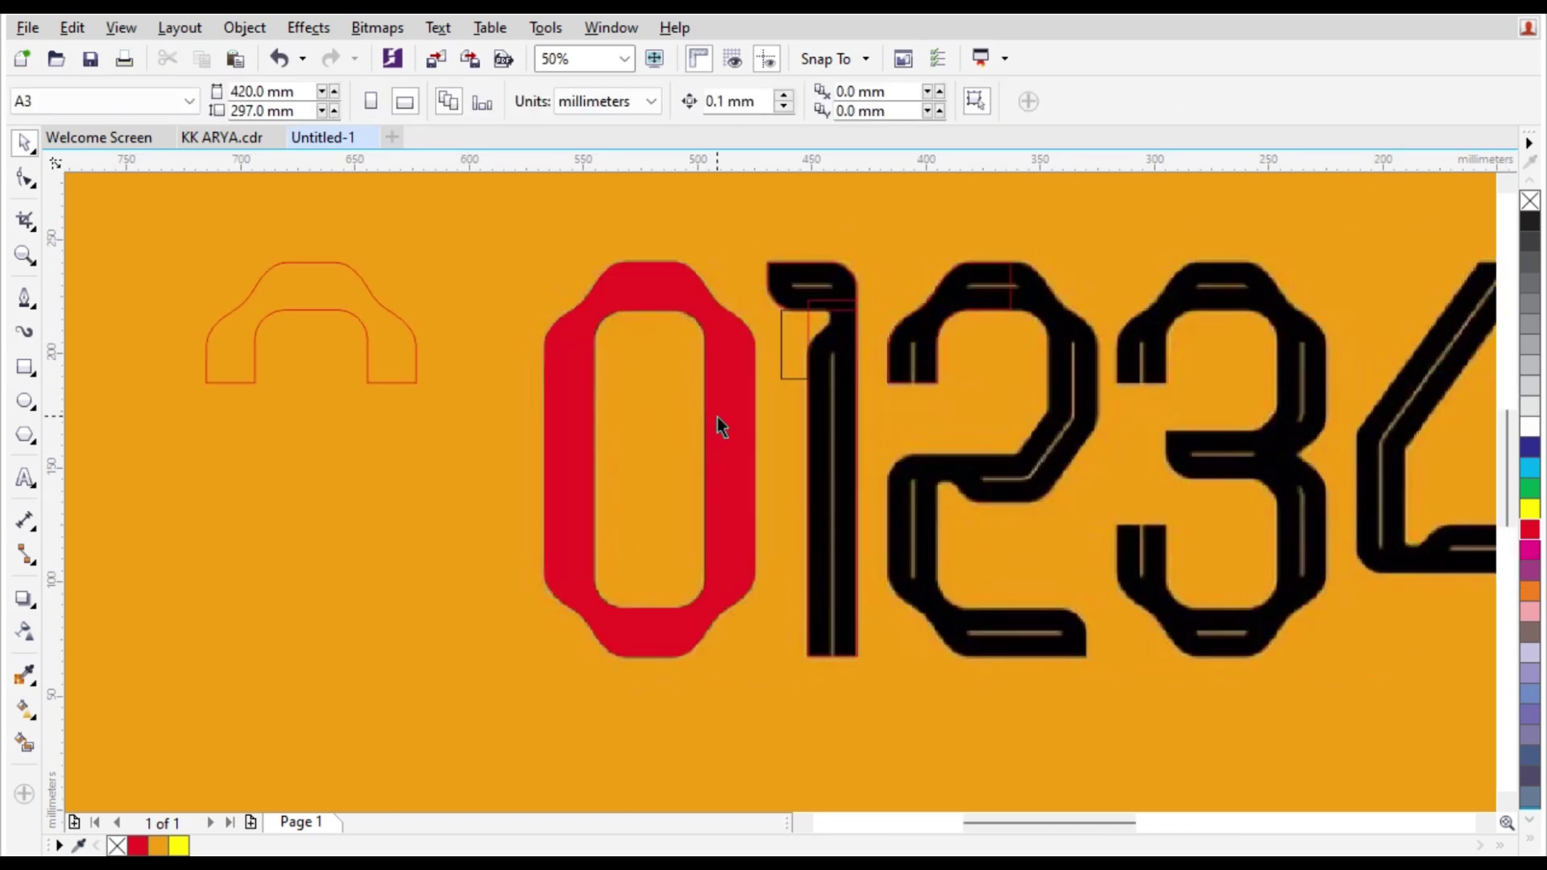
# Mirror a copy of the 2's top piece and move it down to the 2's lower-left bend.
pyautogui.scroll(-1, 745, 391)
pyautogui.scroll(2, 833, 339)
pyautogui.click(883, 317)
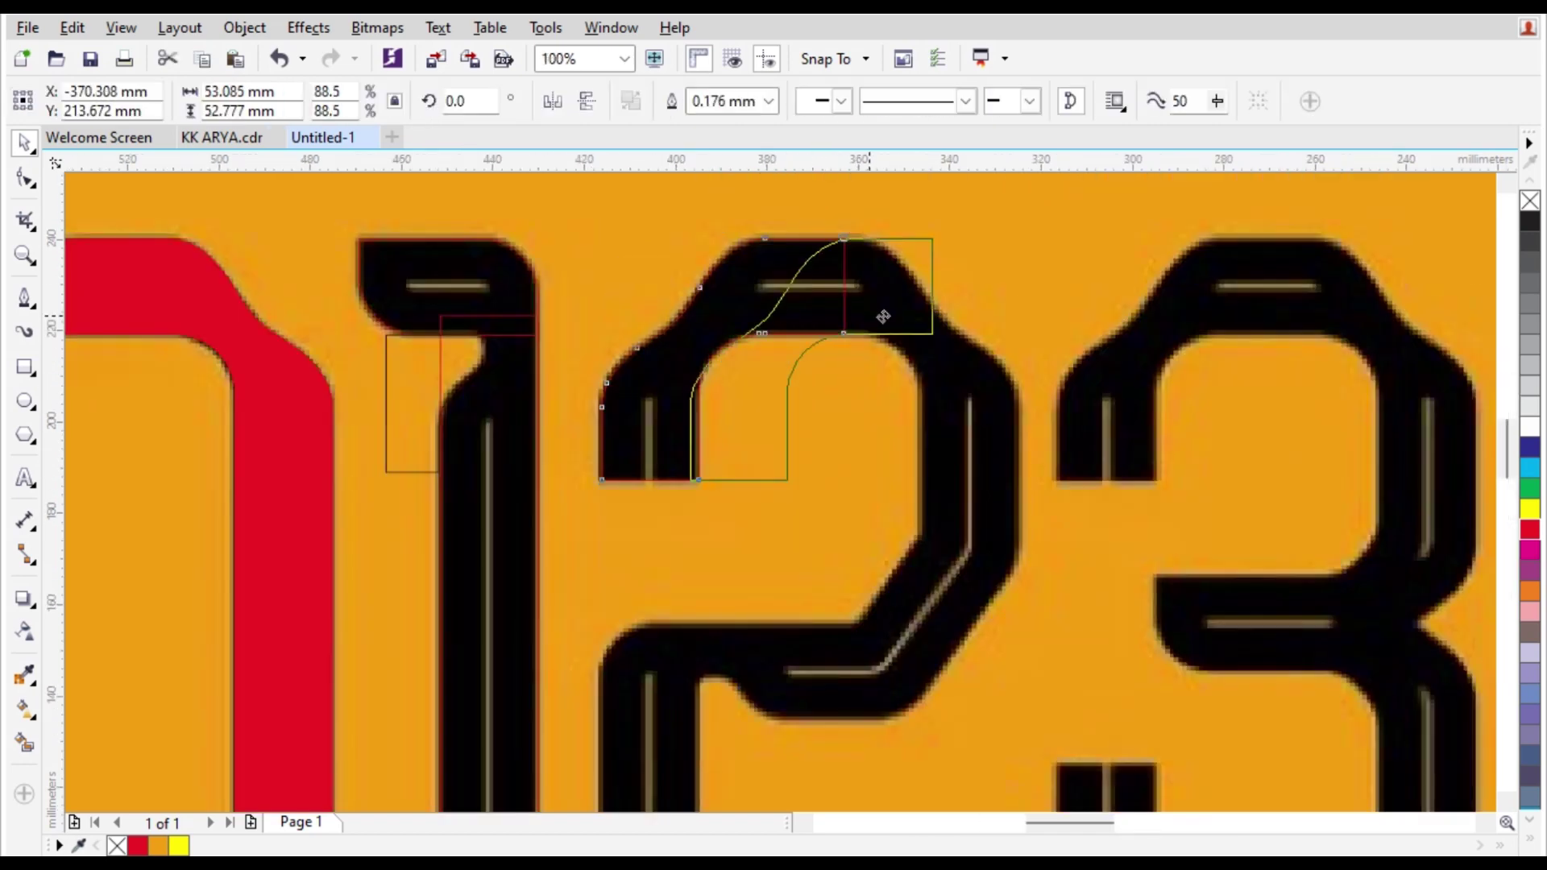
pyautogui.moveTo(883, 316); pyautogui.dragTo(840, 361)
pyautogui.click(563, 103)
pyautogui.scroll(1, 945, 295)
pyautogui.scroll(-2, 718, 322)
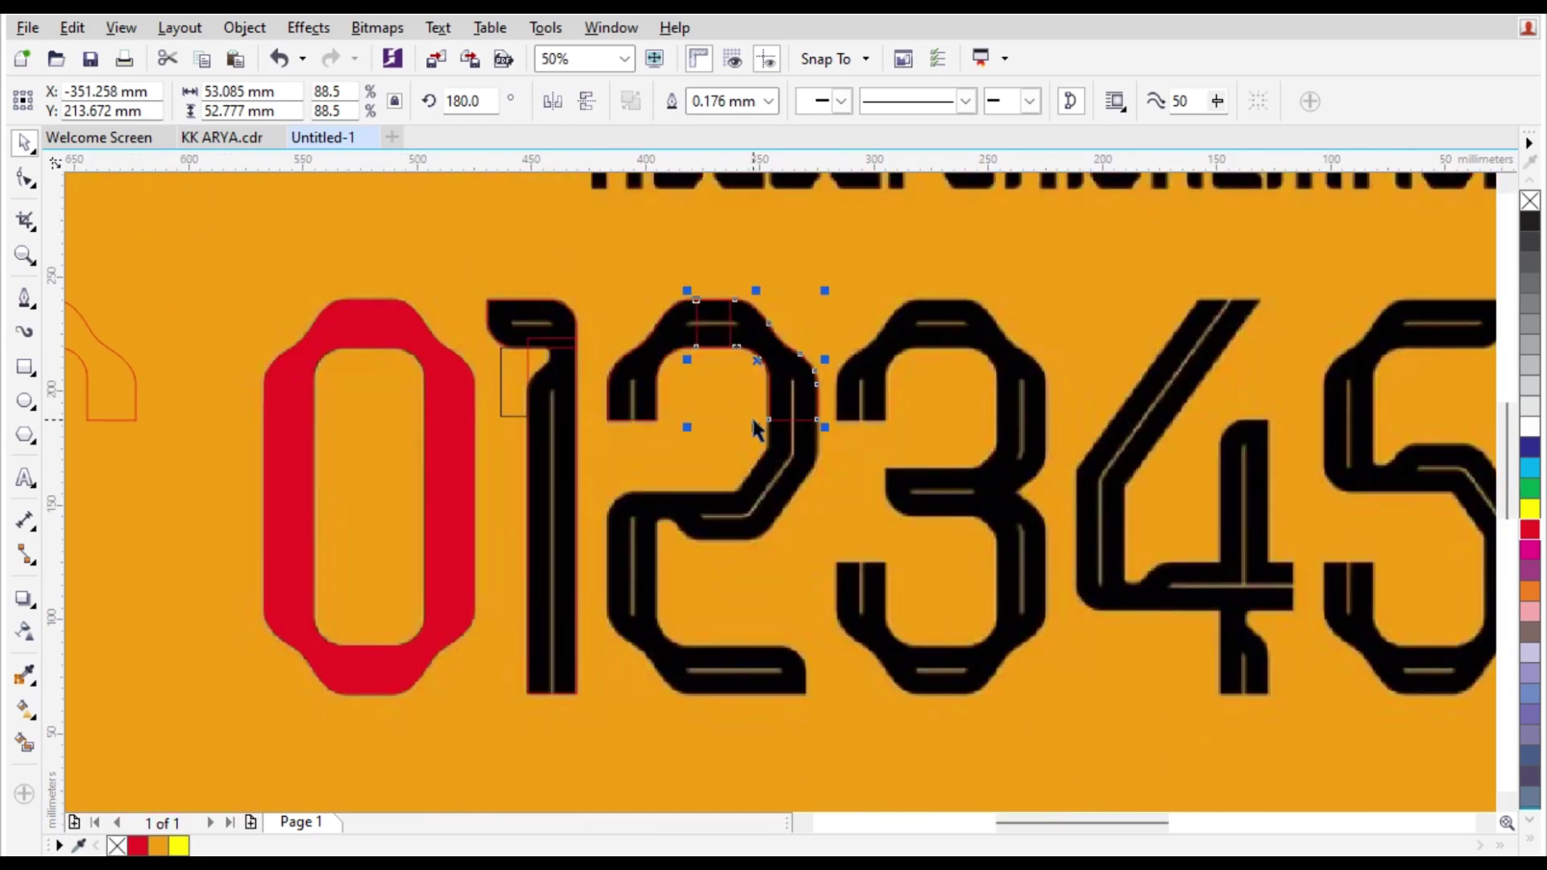
pyautogui.scroll(1, 826, 401)
pyautogui.scroll(-1, 827, 401)
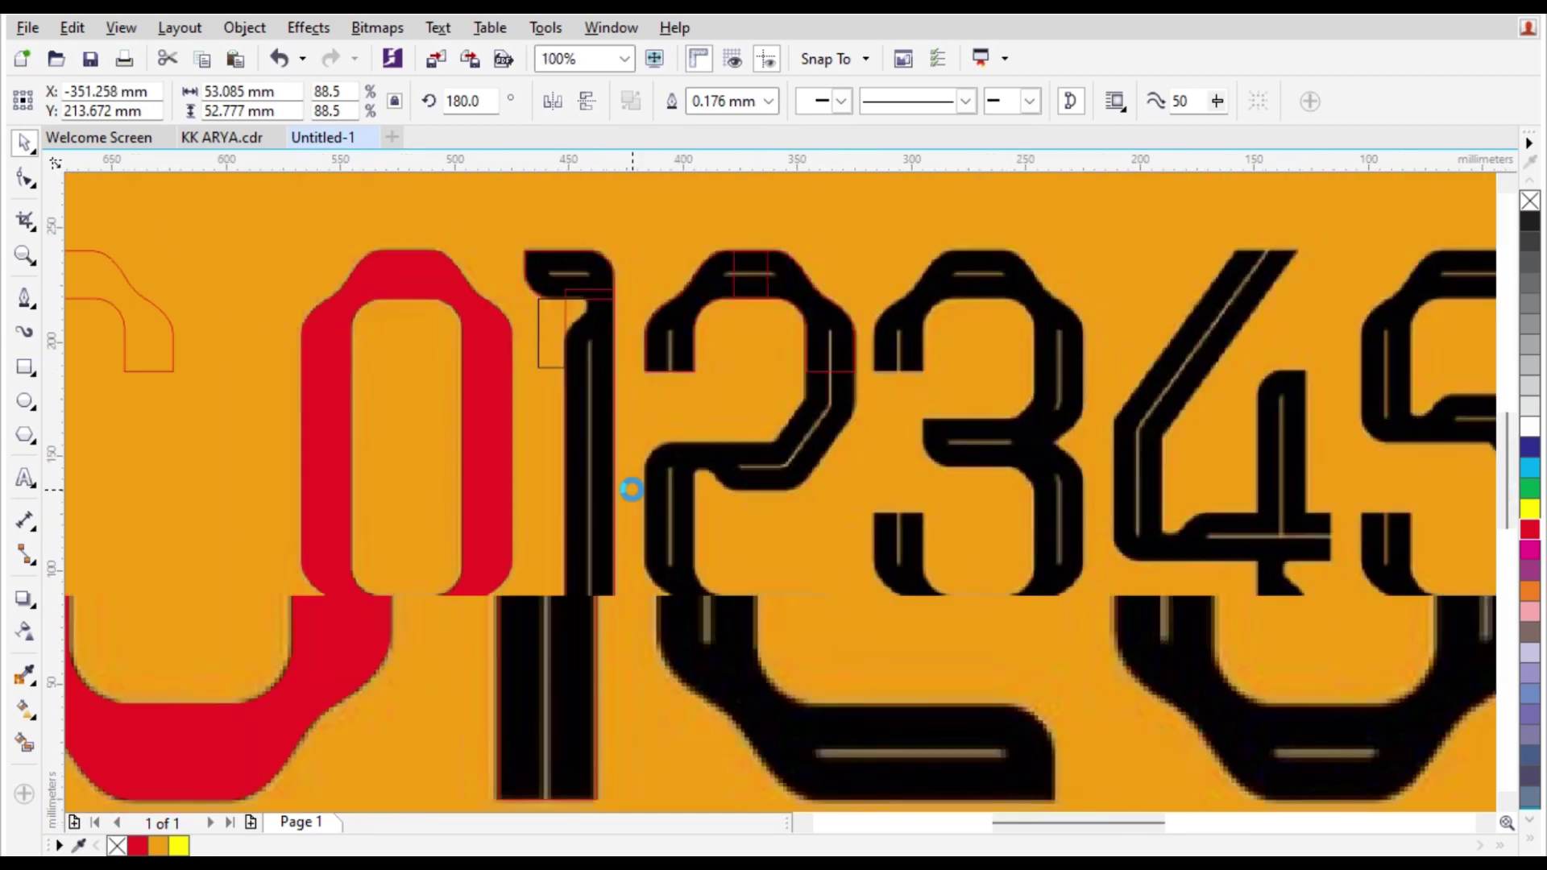
pyautogui.moveTo(771, 330); pyautogui.dragTo(685, 607)
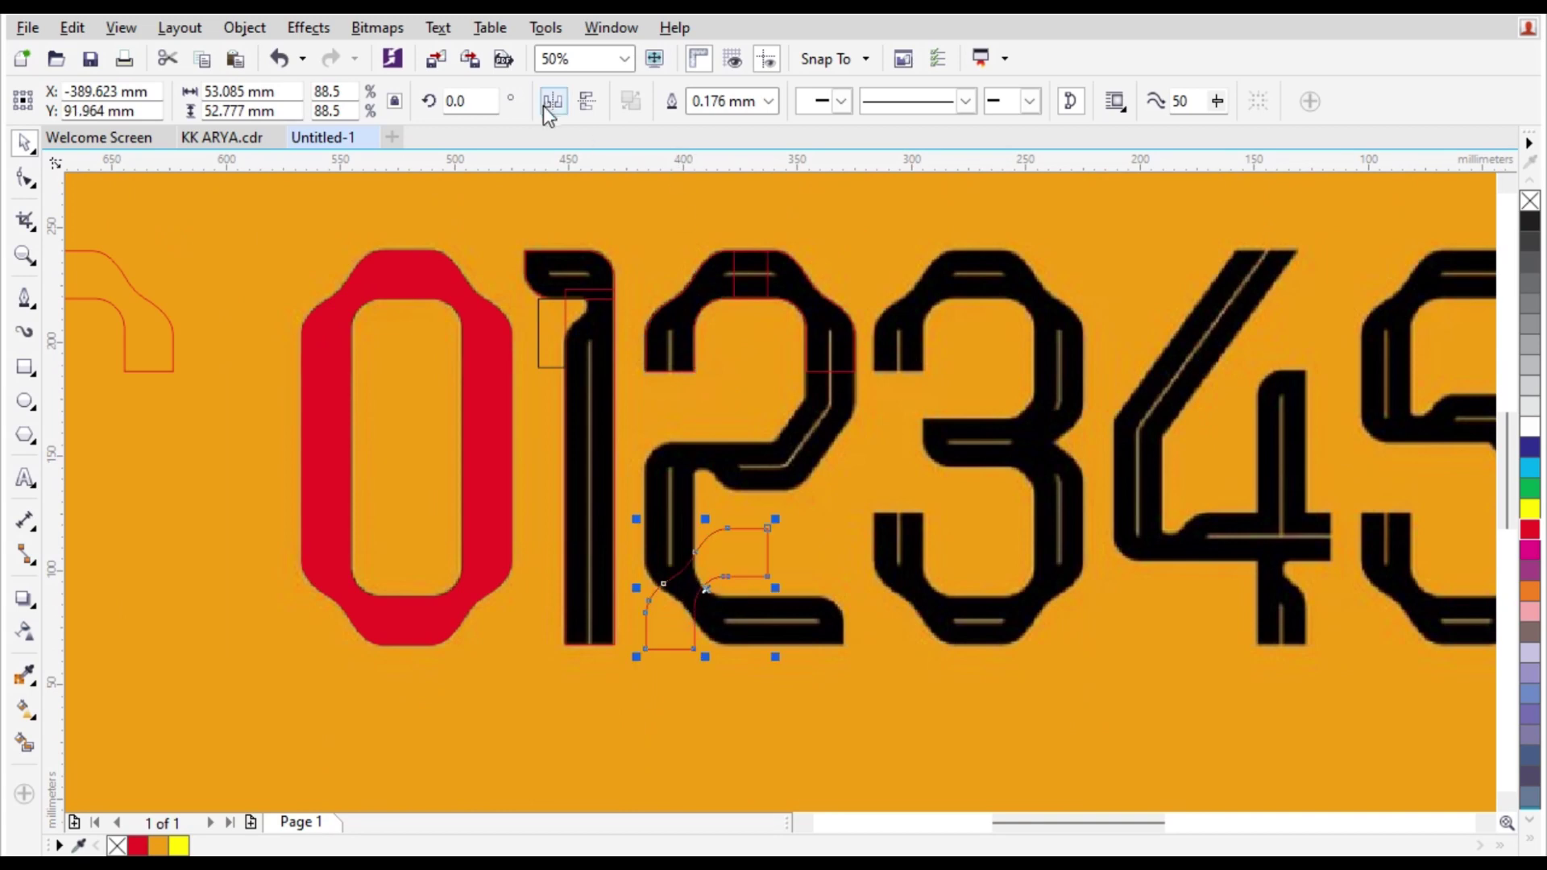
pyautogui.scroll(1, 713, 636)
# Mirror the lower-bend curve horizontally and align its bottom with the red 0's bottom.
pyautogui.click(553, 101)
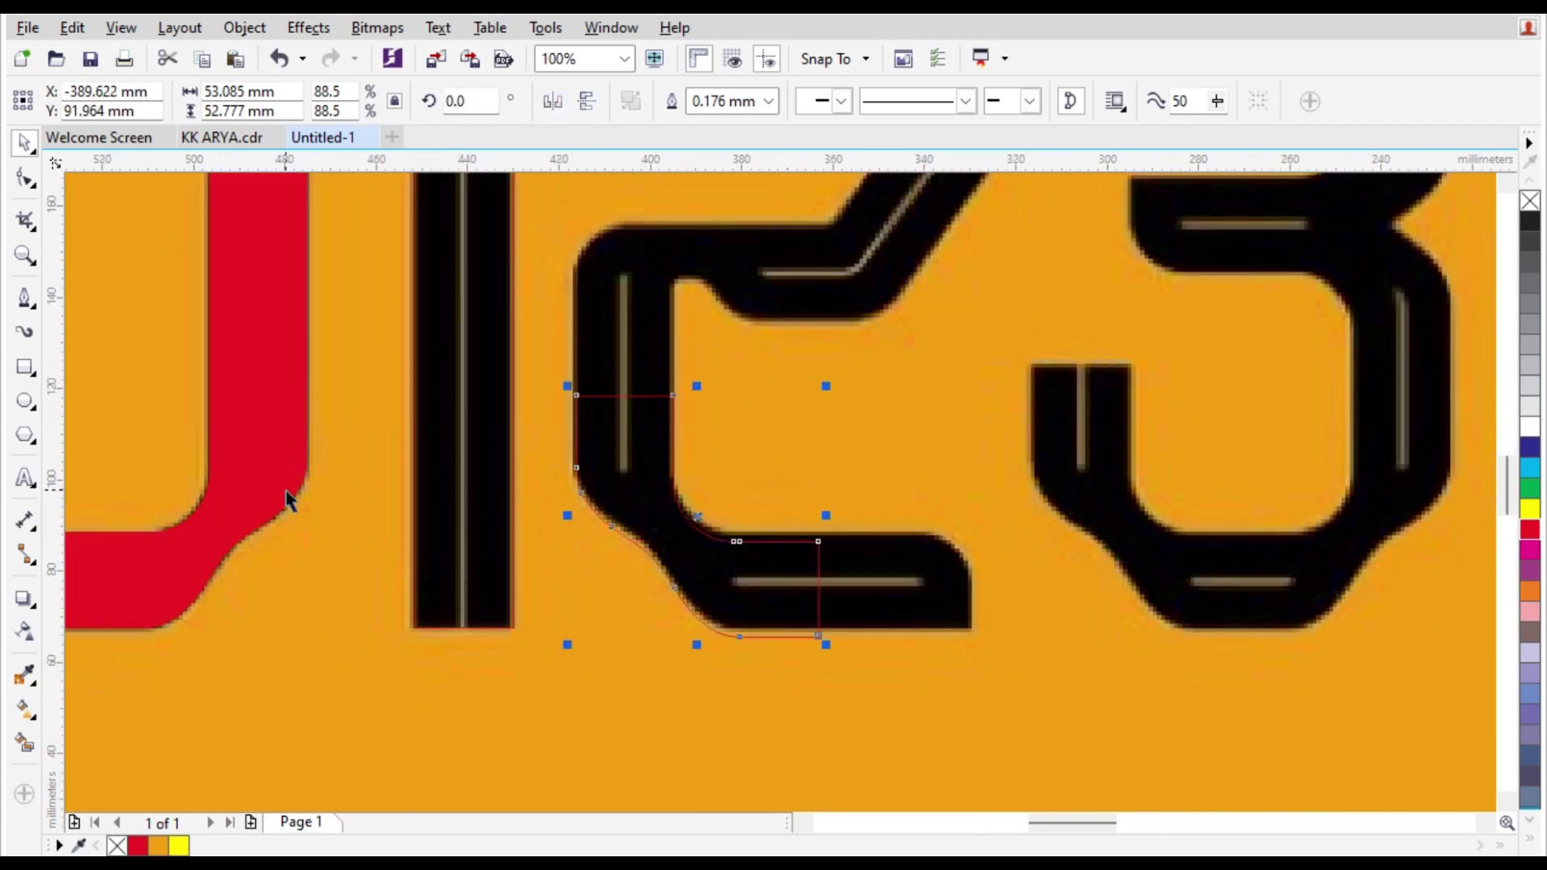
pyautogui.keyDown('shift'); pyautogui.click(286, 490); pyautogui.keyUp('shift')
pyautogui.press('b')
pyautogui.click(854, 520)
pyautogui.scroll(2, 796, 581)
pyautogui.click(310, 415)
pyautogui.scroll(-2, 308, 411)
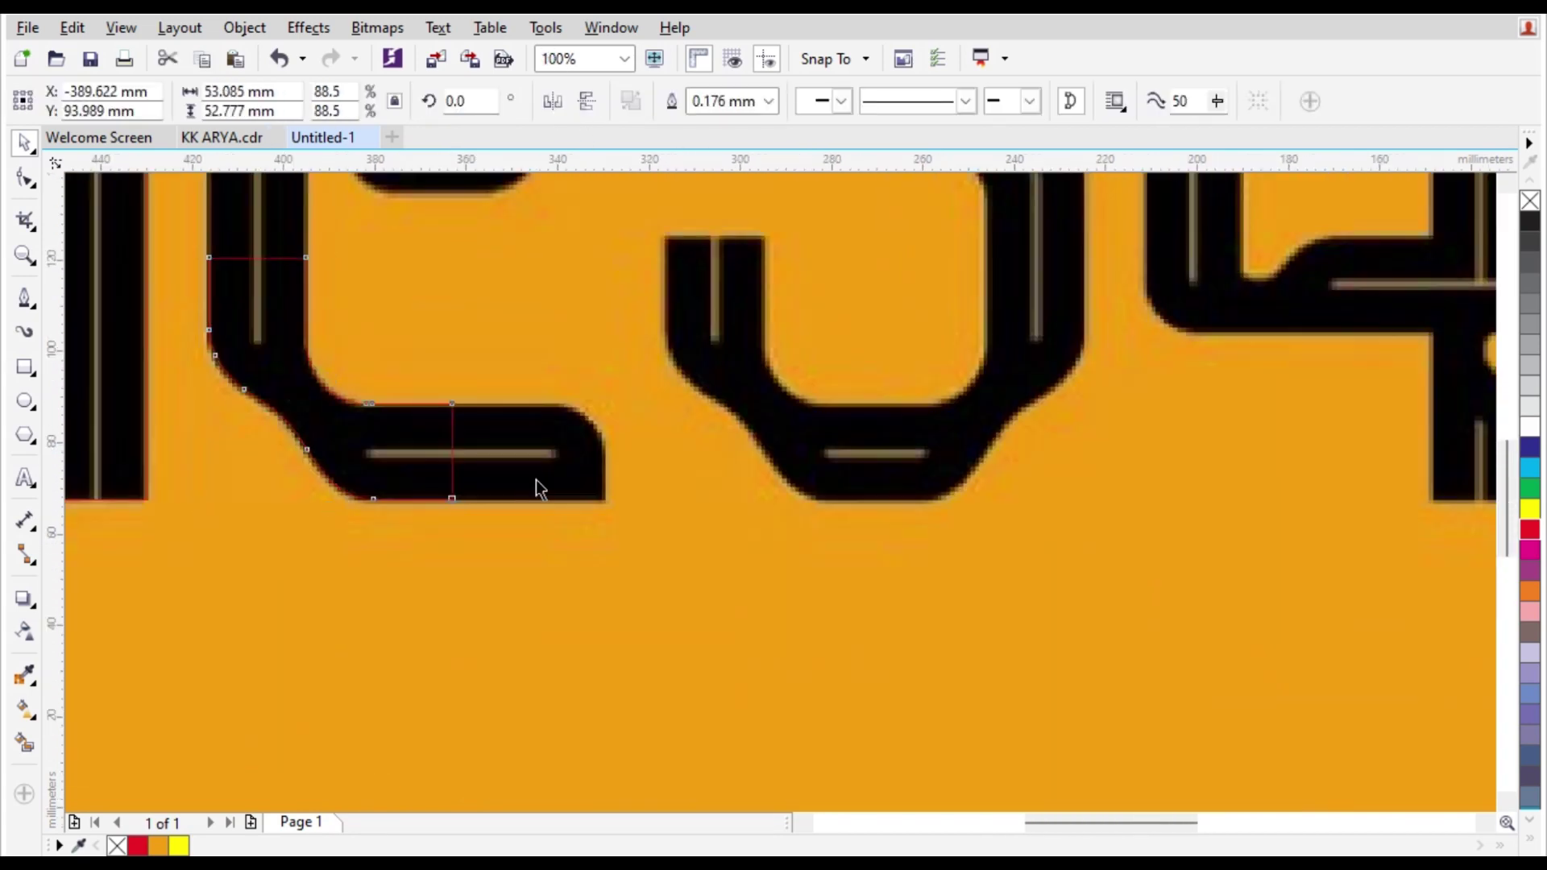
pyautogui.scroll(-2, 535, 480)
pyautogui.scroll(3, 556, 423)
pyautogui.scroll(-2, 564, 411)
pyautogui.click(579, 393)
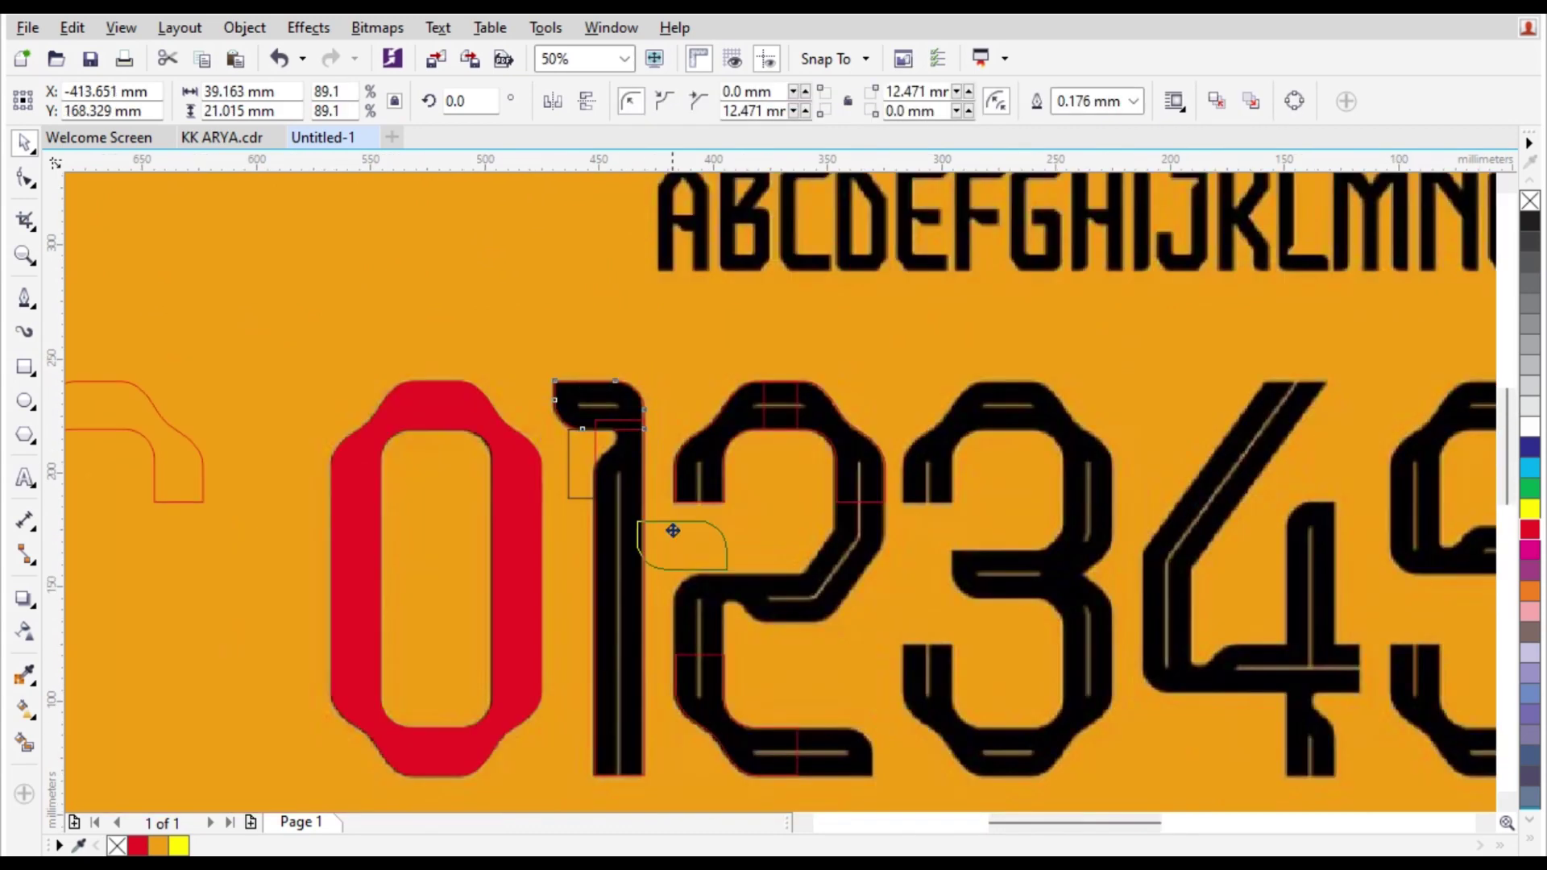
# Mirror the 1's top cap vertically, bottom-align it with the 2's curve, and place it on the bar's right end.
pyautogui.scroll(2, 842, 717)
pyautogui.click(587, 101)
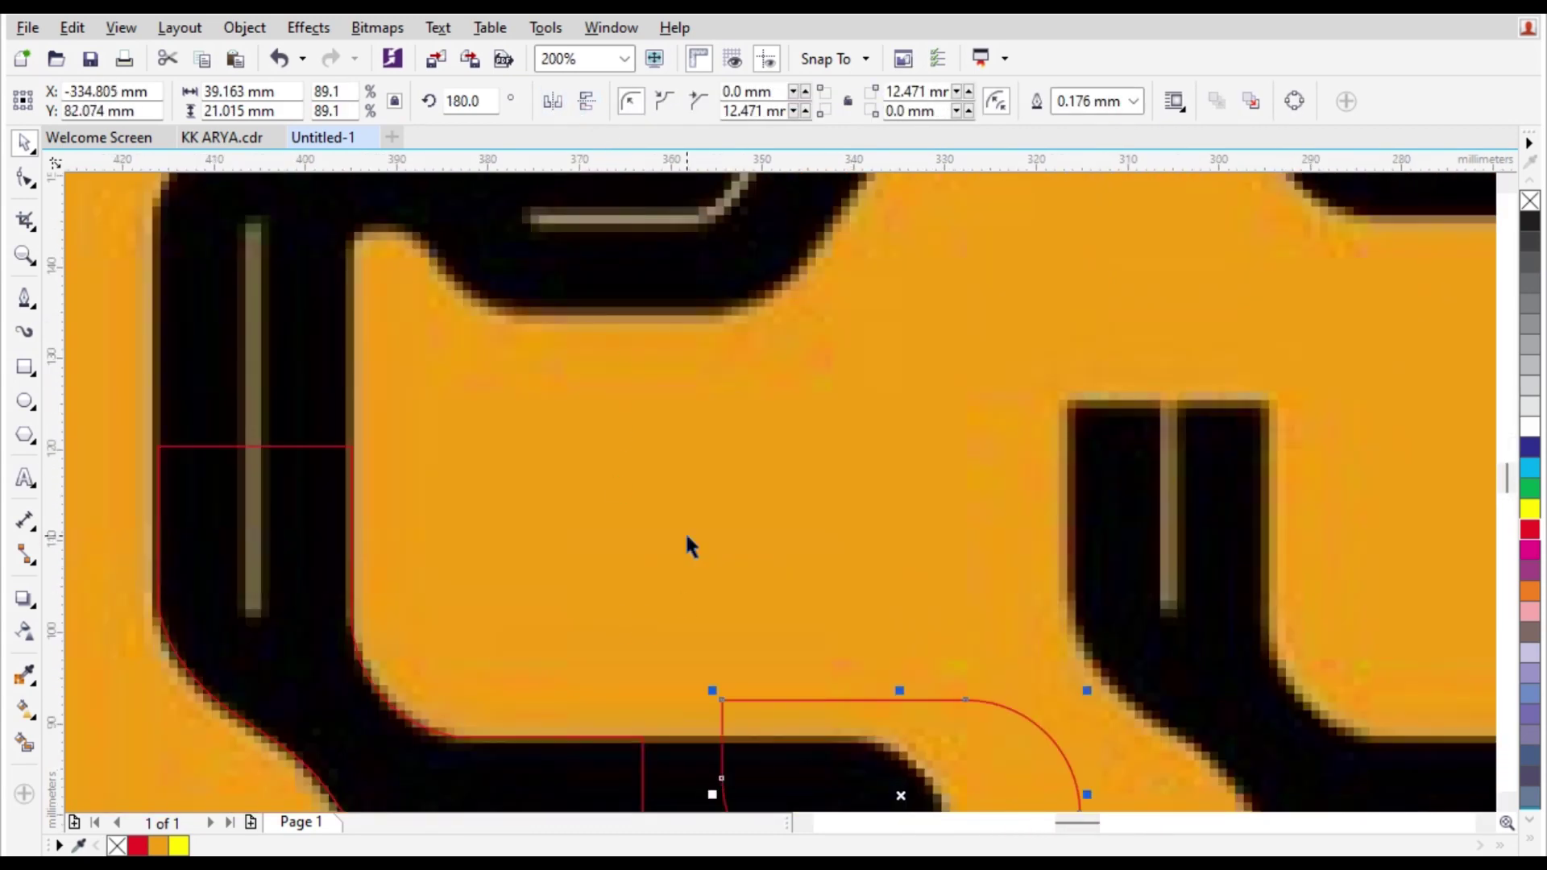
pyautogui.scroll(-2, 686, 535)
pyautogui.scroll(2, 669, 661)
pyautogui.keyDown('shift'); pyautogui.click(657, 352); pyautogui.keyUp('shift')
pyautogui.press('b')
pyautogui.click(836, 467)
pyautogui.moveTo(969, 288); pyautogui.dragTo(809, 288)
pyautogui.scroll(1, 885, 234)
pyautogui.moveTo(961, 348); pyautogui.dragTo(1013, 348)
pyautogui.scroll(-1, 712, 389)
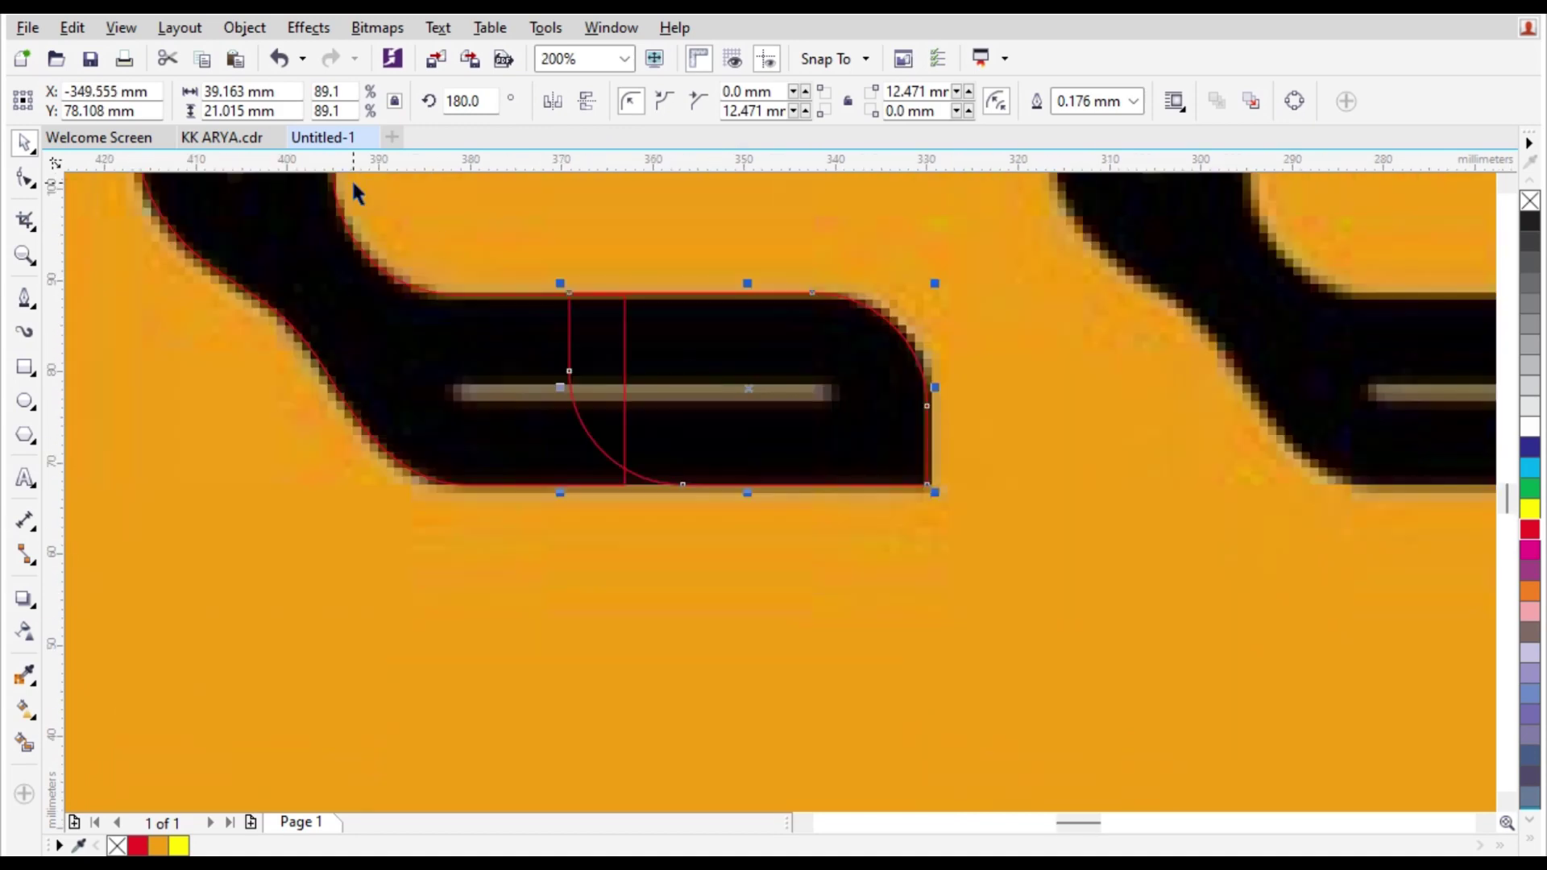
# In Wireframe view, resize the cap to about 43 mm wide covering the bar's end, then return to Enhanced.
pyautogui.click(121, 28)
pyautogui.click(162, 81)
pyautogui.scroll(1, 601, 302)
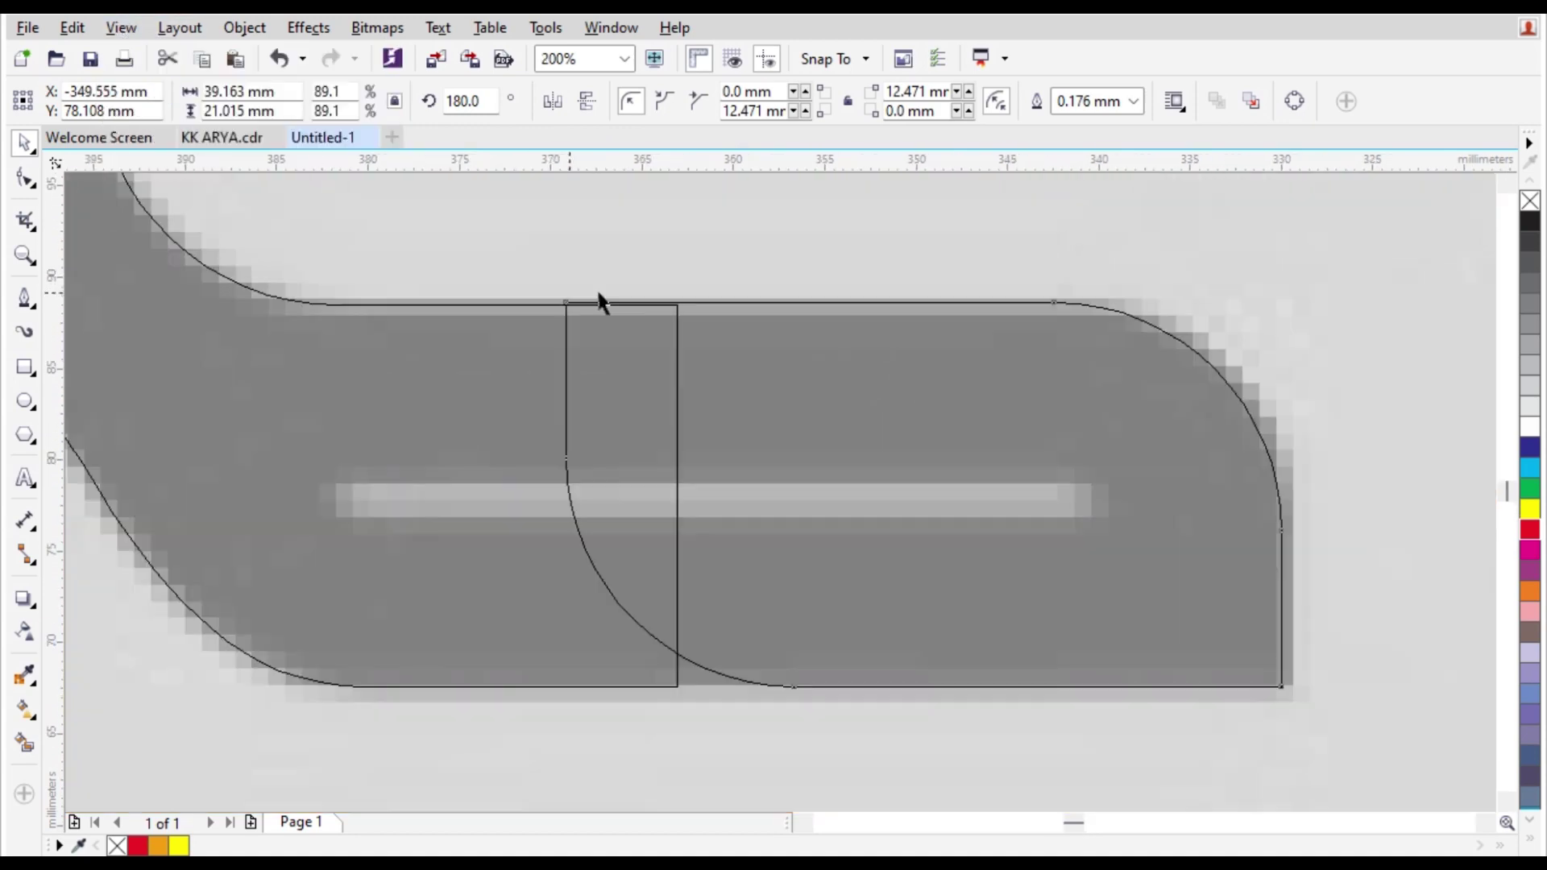
pyautogui.scroll(2, 600, 302)
pyautogui.moveTo(1259, 304); pyautogui.dragTo(1260, 380)
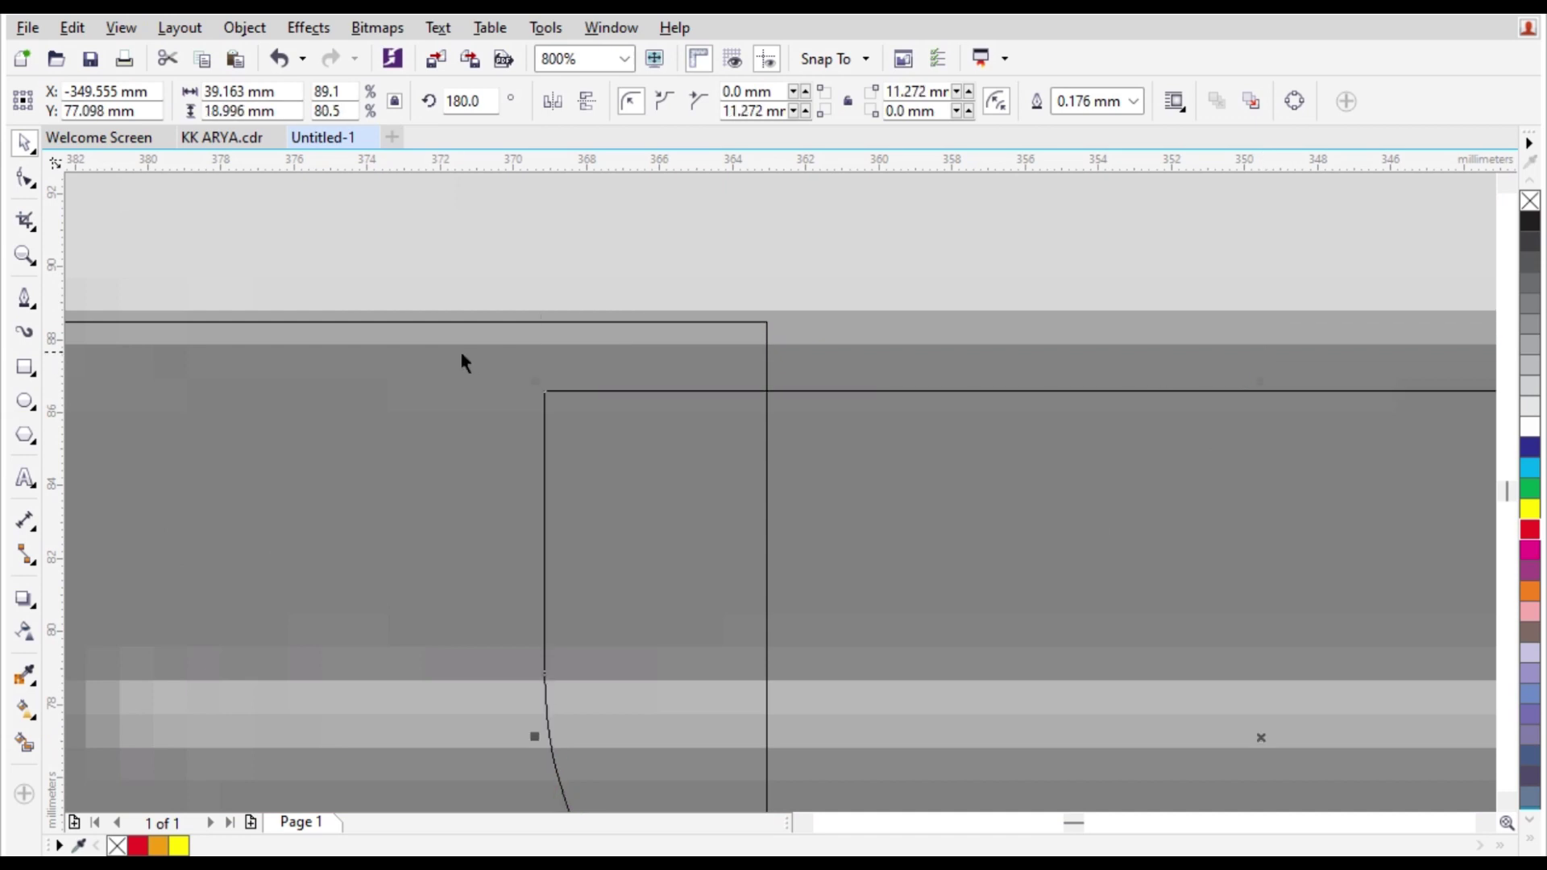
pyautogui.moveTo(539, 383); pyautogui.dragTo(397, 266)
pyautogui.scroll(-1, 397, 266)
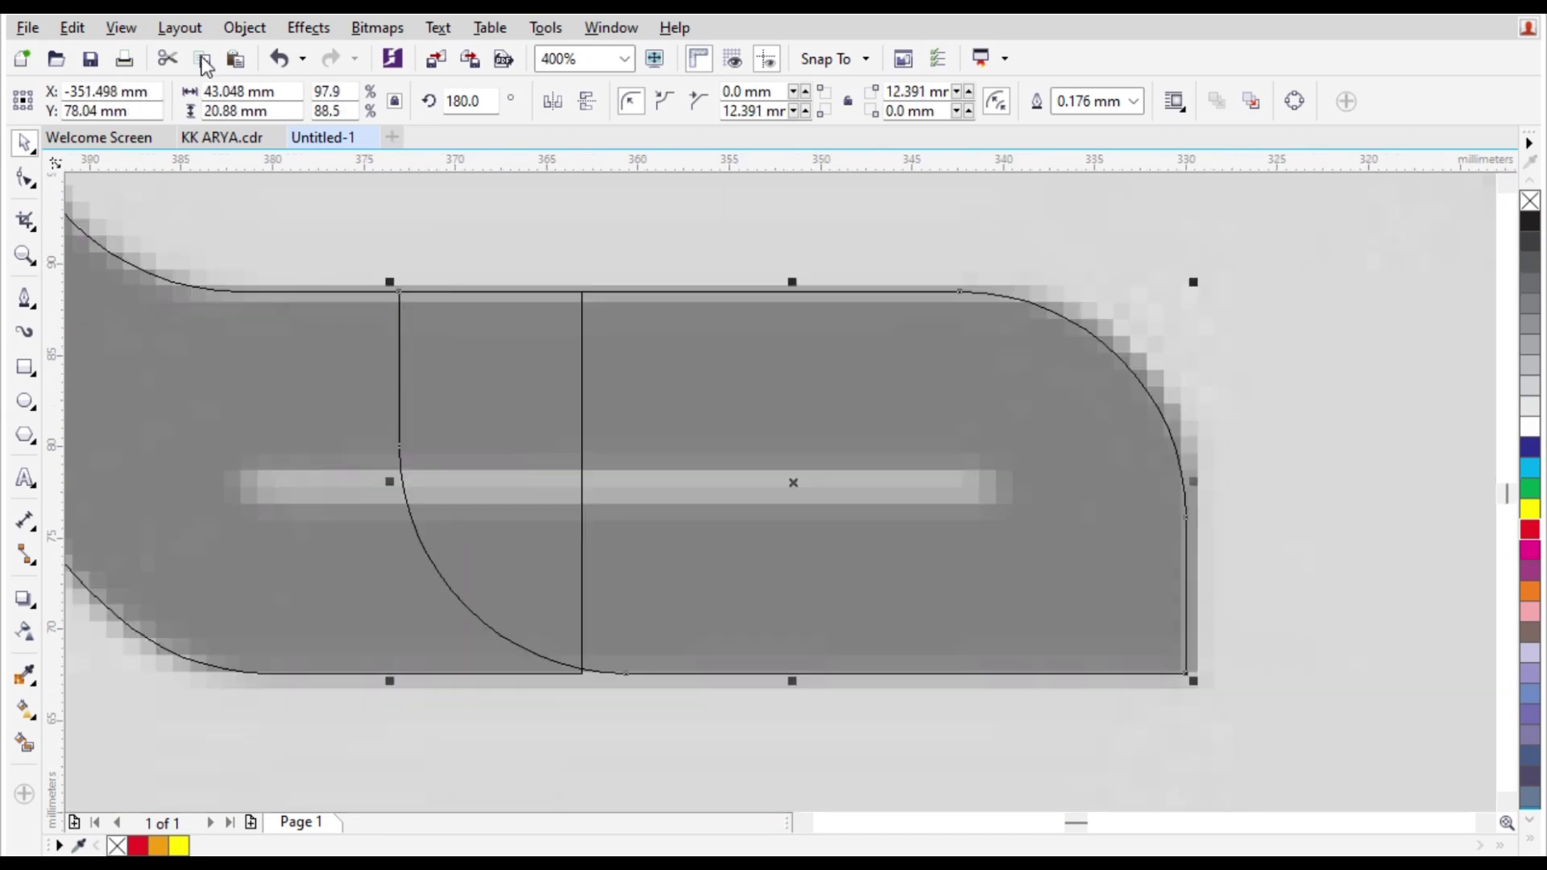
pyautogui.click(143, 34)
pyautogui.click(173, 156)
pyautogui.scroll(-4, 709, 439)
pyautogui.scroll(1, 637, 467)
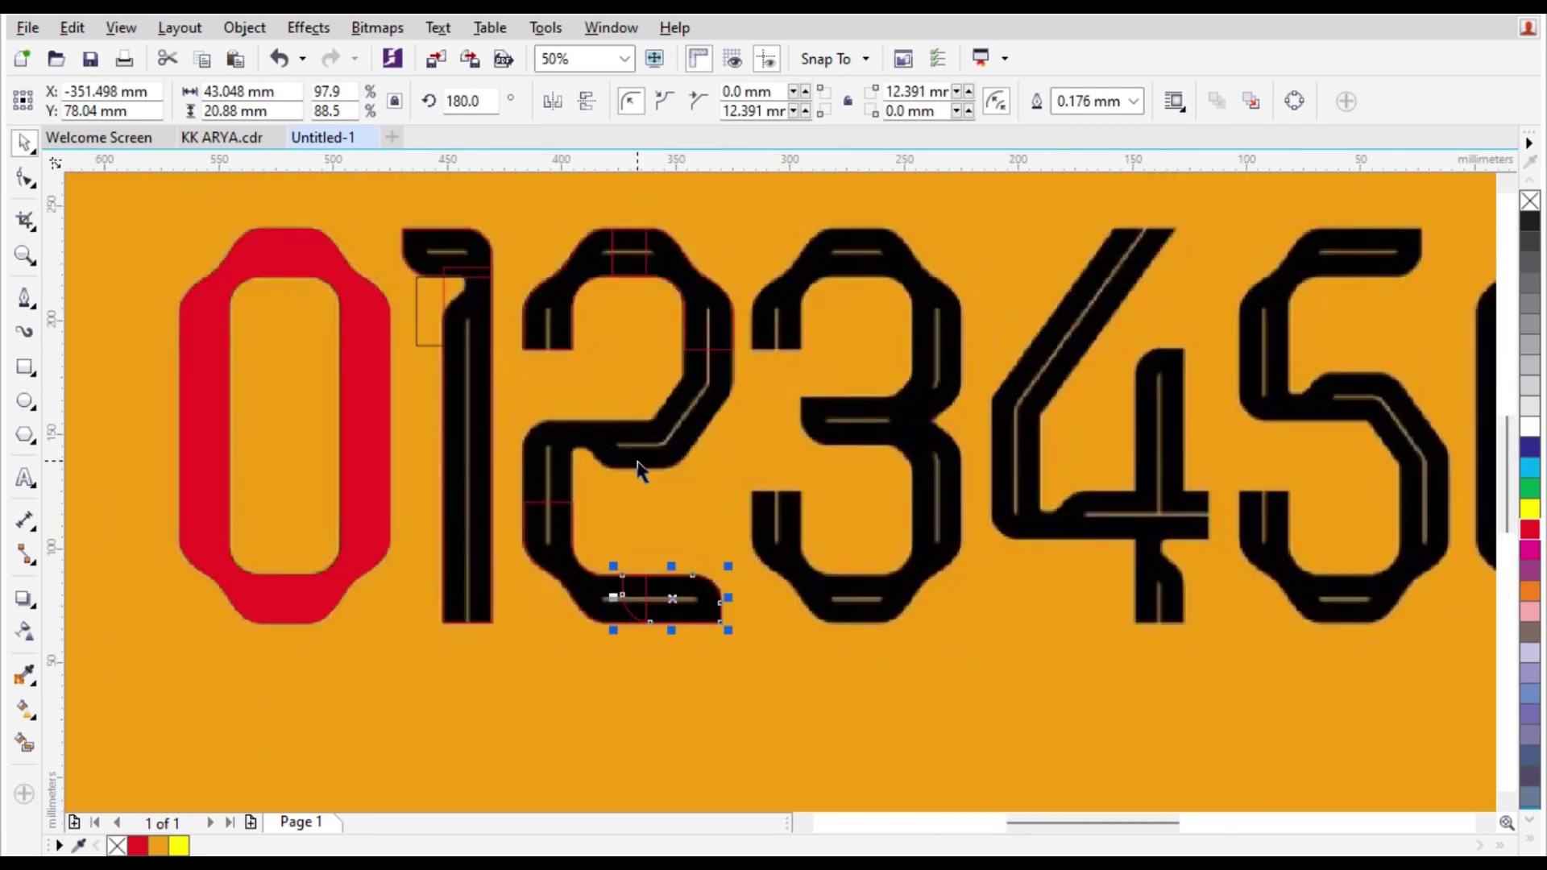
# Copy the rounded cap into the 2, mirror and rotate it 90°, left-align it, and set its bottom-right corner radius to 0.
pyautogui.scroll(1, 636, 468)
pyautogui.moveTo(729, 749); pyautogui.dragTo(729, 585)
pyautogui.click(553, 101)
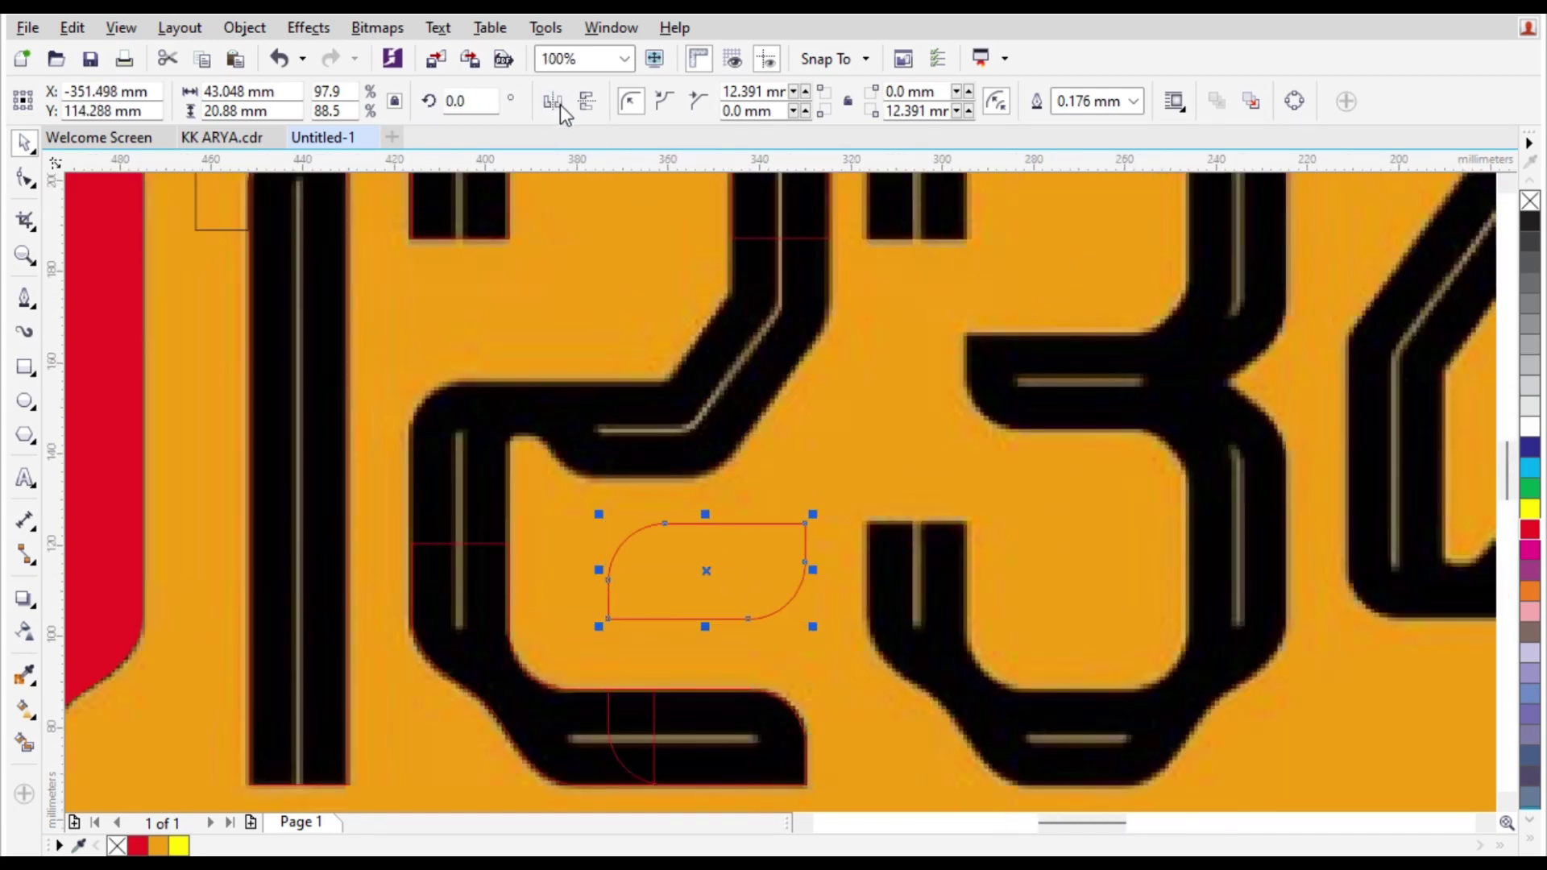
pyautogui.moveTo(810, 515); pyautogui.dragTo(756, 684)
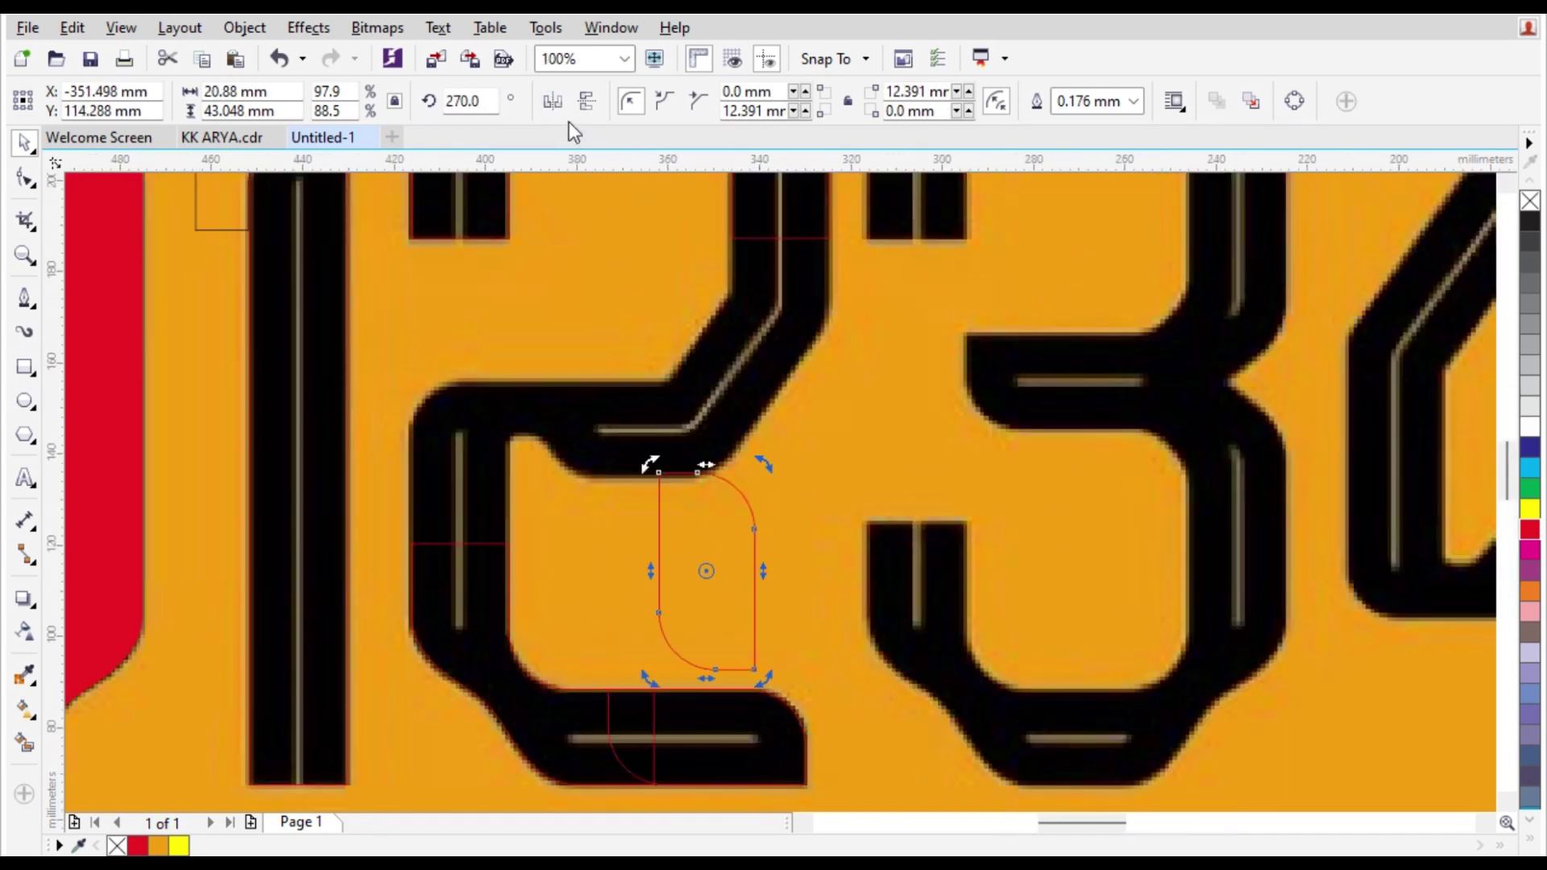
pyautogui.keyDown('shift'); pyautogui.click(469, 580); pyautogui.keyUp('shift')
pyautogui.press('l')
pyautogui.click(693, 545)
pyautogui.scroll(1, 462, 589)
pyautogui.moveTo(464, 592); pyautogui.dragTo(494, 423)
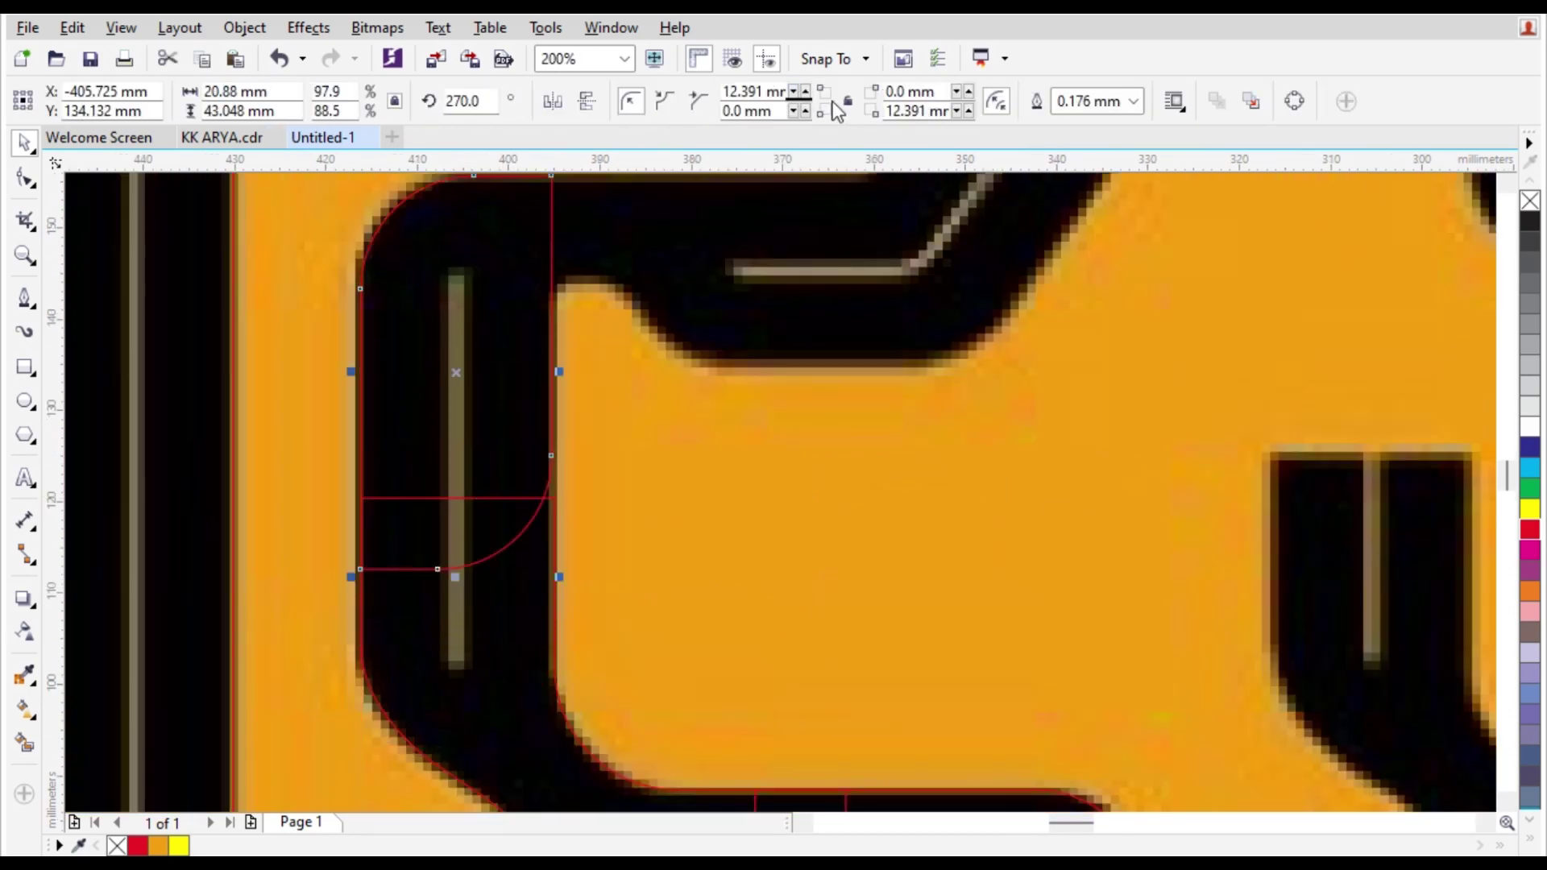
pyautogui.doubleClick(906, 114)
pyautogui.write('0mm')
pyautogui.press('Return')
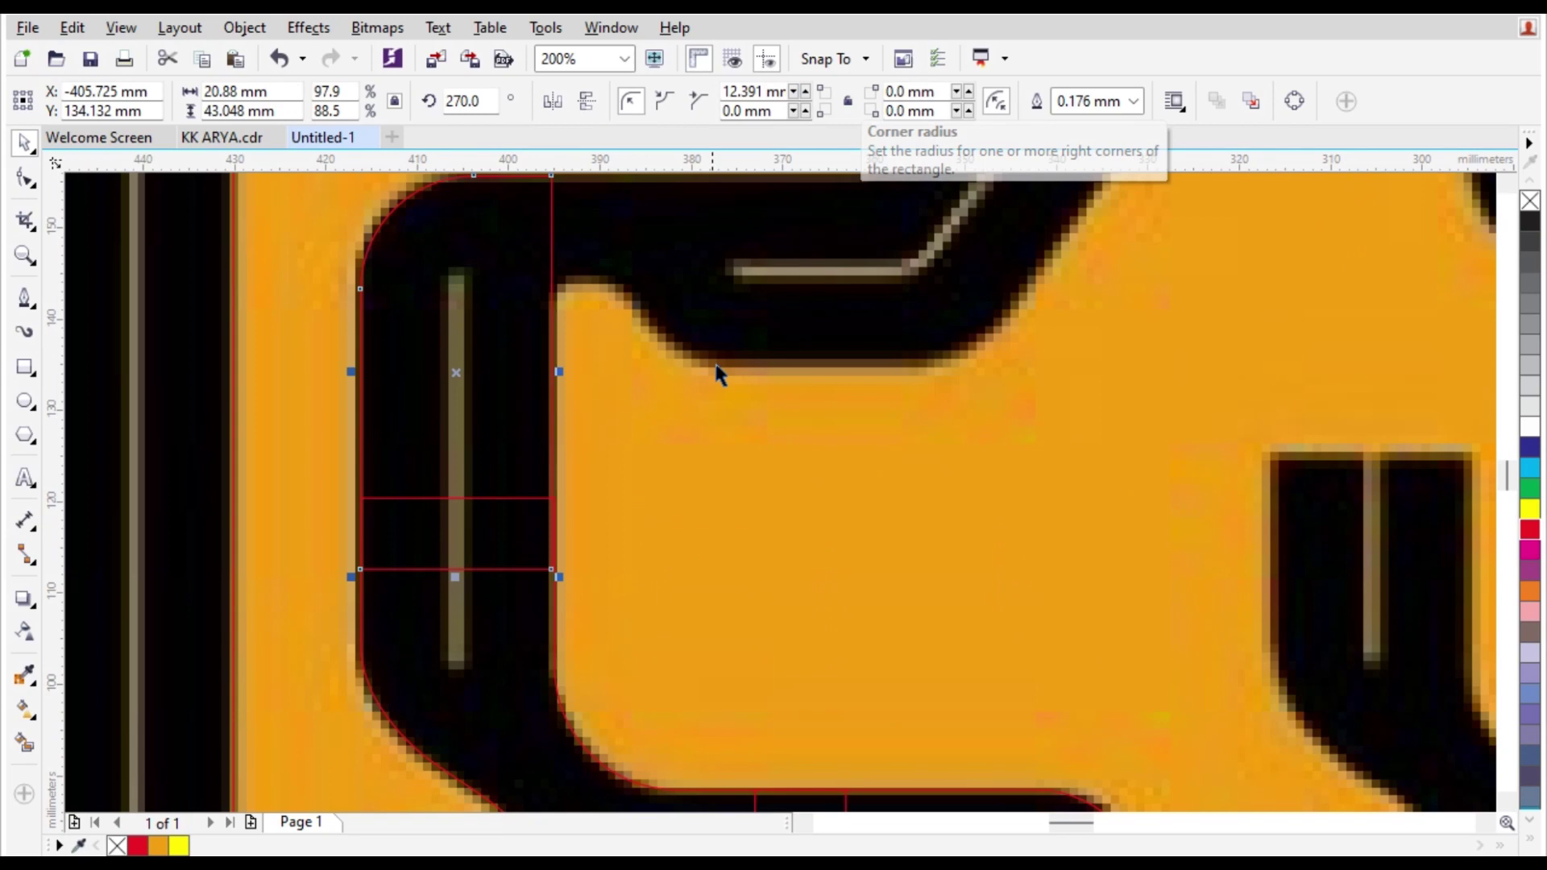
# In Wireframe view, snap the squared corner to the vertical edge, then return to normal display.
pyautogui.click(125, 32)
pyautogui.click(174, 81)
pyautogui.moveTo(409, 469); pyautogui.dragTo(435, 522)
pyautogui.scroll(-3, 528, 508)
pyautogui.click(121, 27)
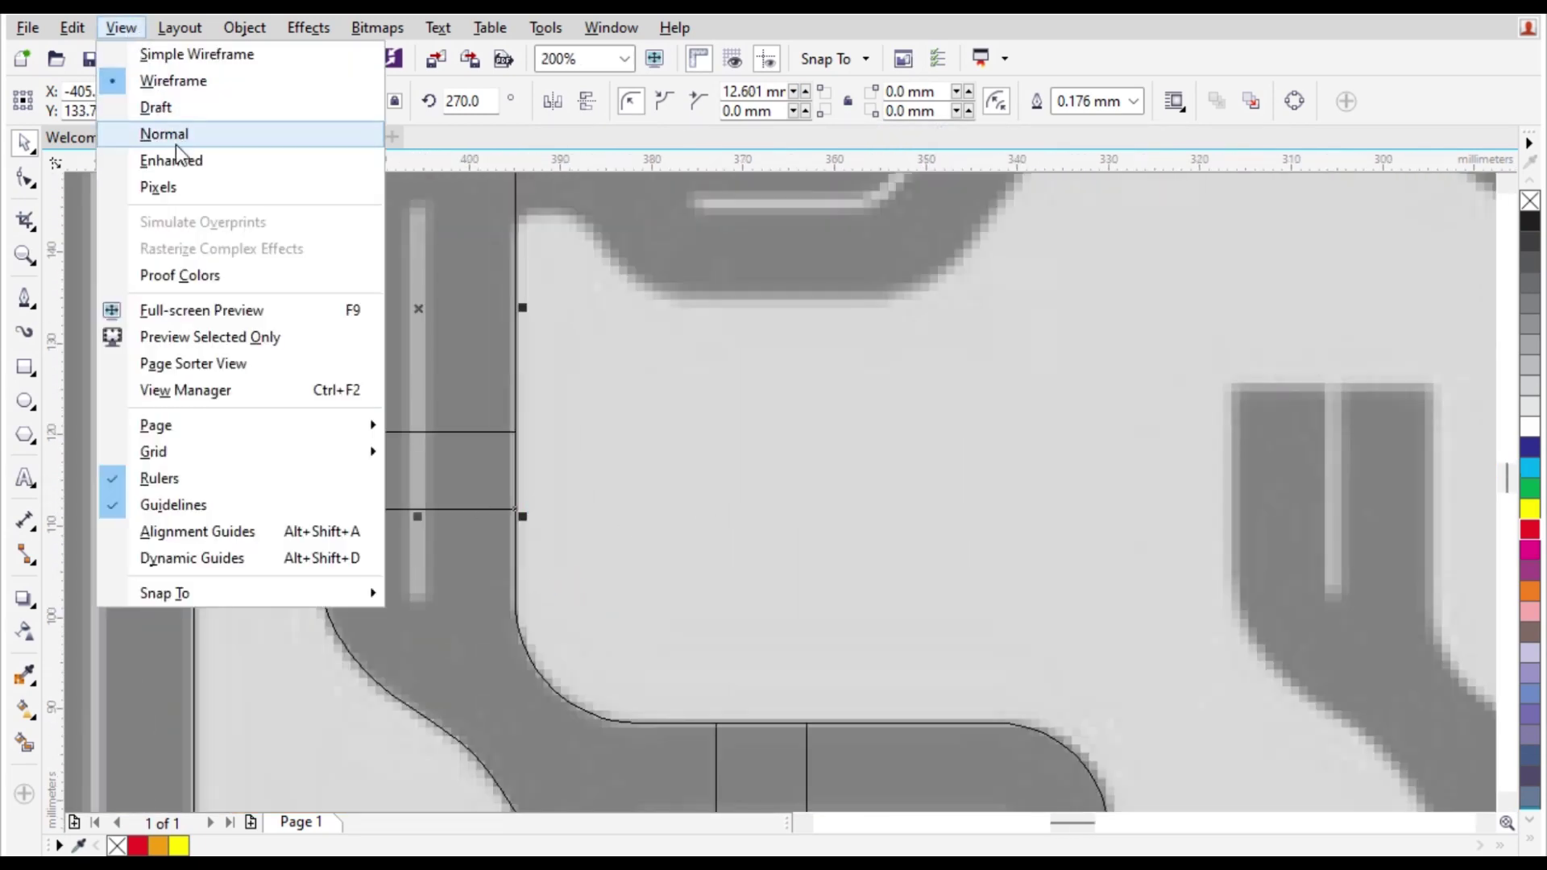
pyautogui.click(166, 133)
pyautogui.scroll(-1, 543, 486)
pyautogui.scroll(1, 491, 423)
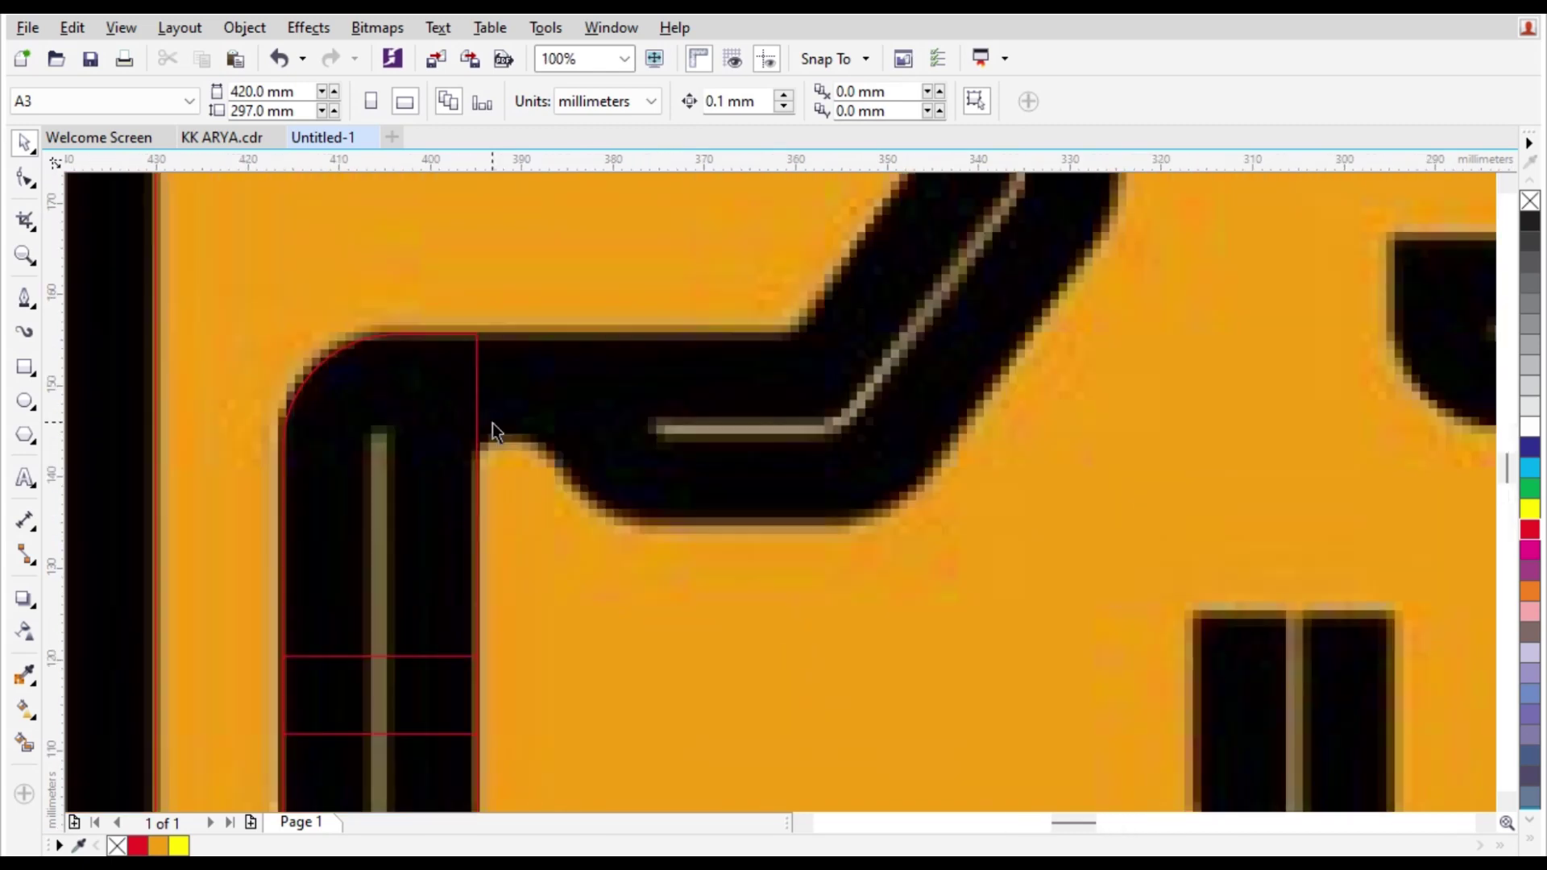
# Rotate and mirror the rounded shape, top-align it with the left piece, and position it along the 2's bar.
pyautogui.click(878, 437)
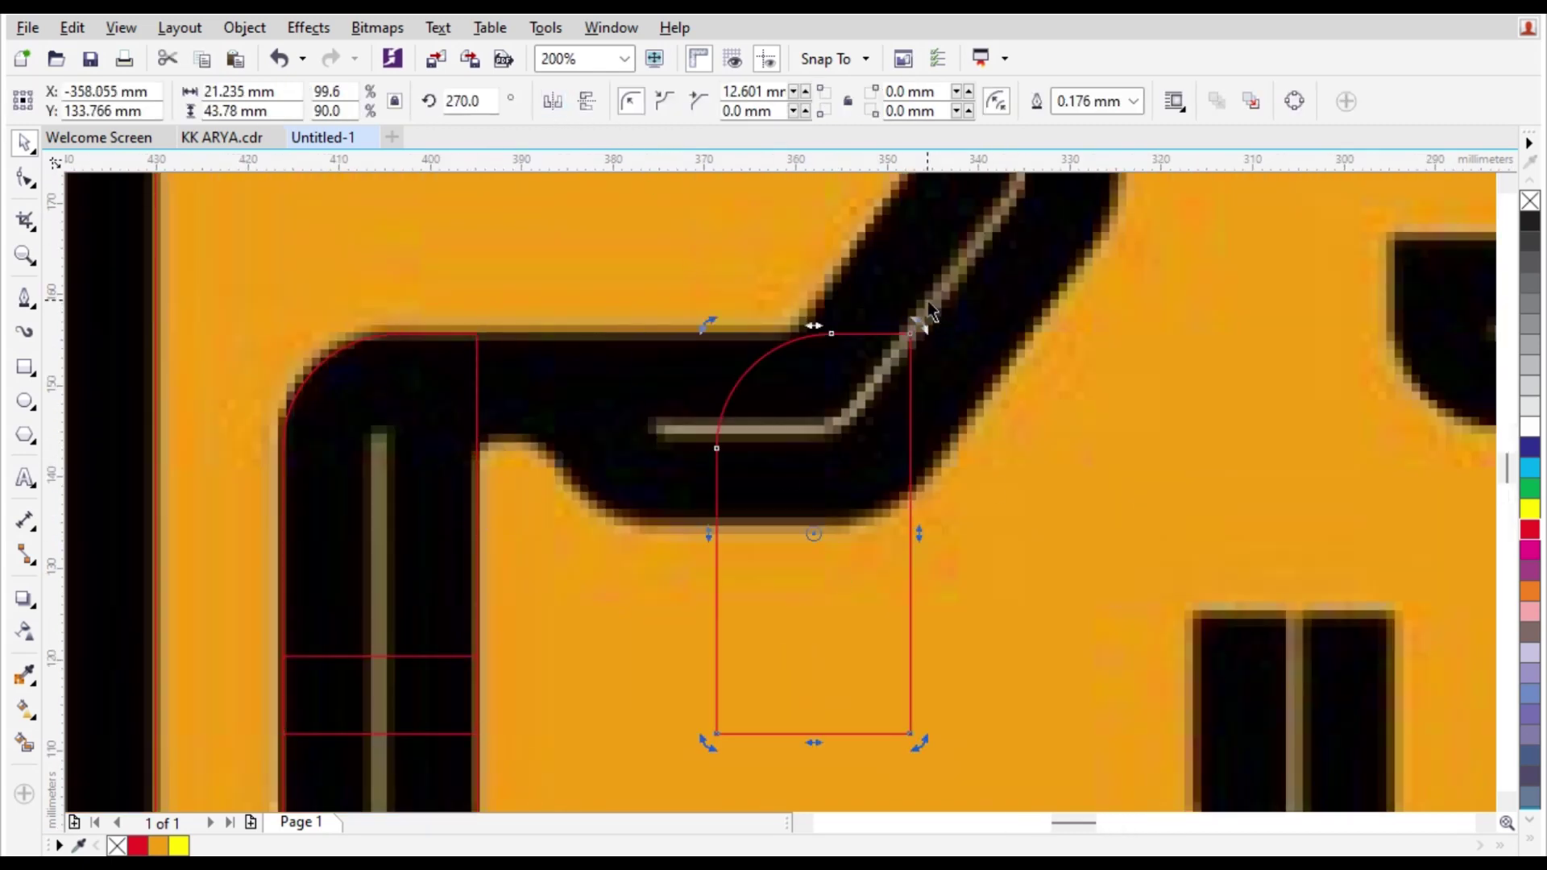
pyautogui.moveTo(921, 328); pyautogui.dragTo(633, 435)
pyautogui.click(553, 101)
pyautogui.keyDown('shift'); pyautogui.click(409, 435); pyautogui.keyUp('shift')
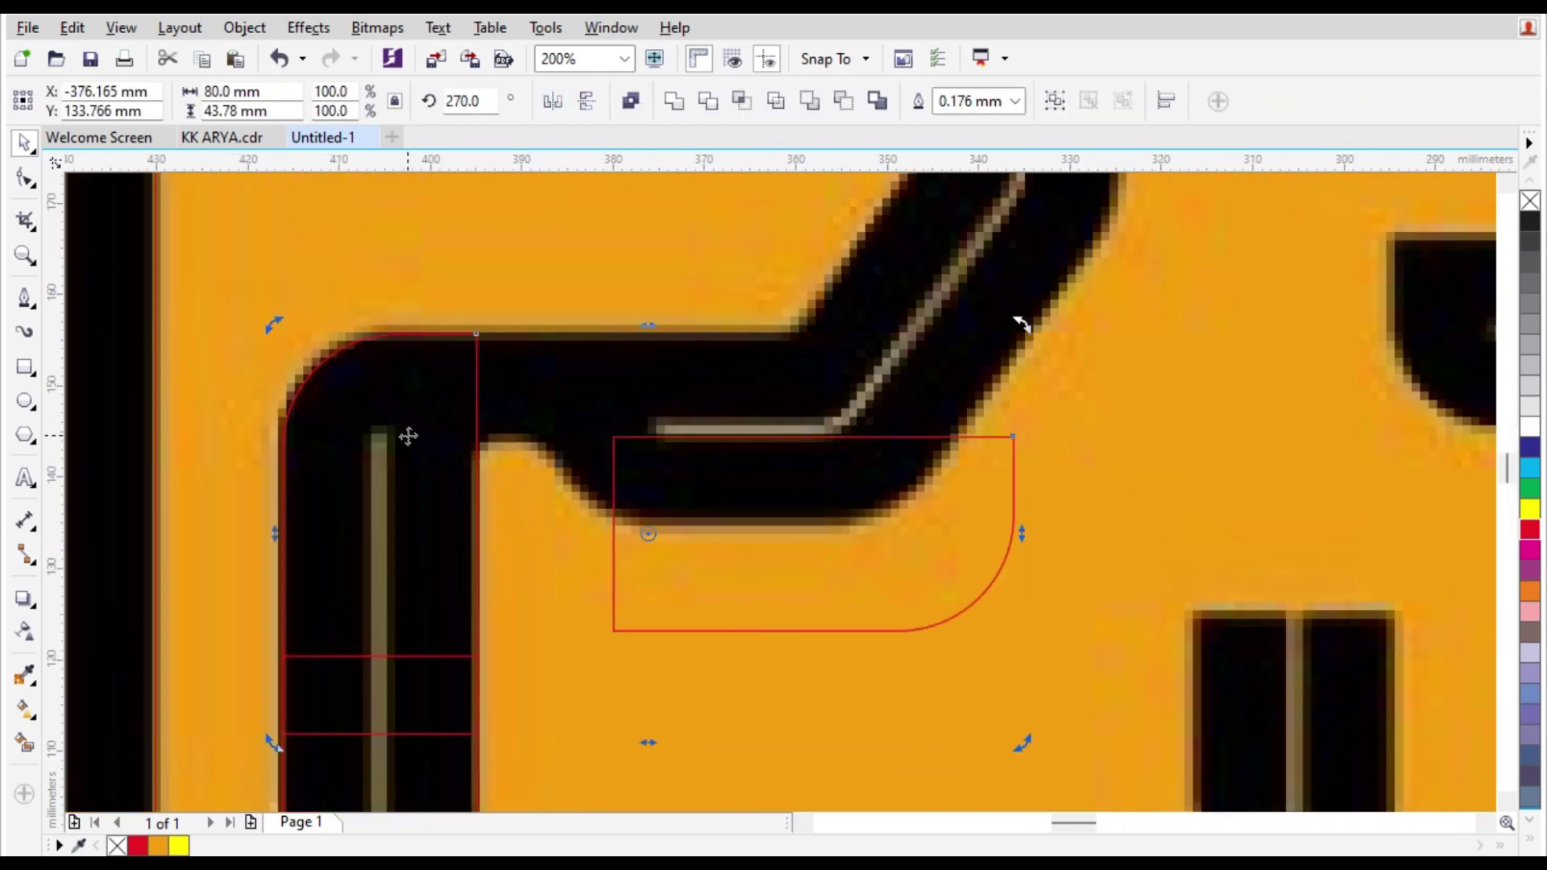
pyautogui.press('t')
pyautogui.click(1198, 540)
pyautogui.moveTo(895, 487); pyautogui.dragTo(693, 487)
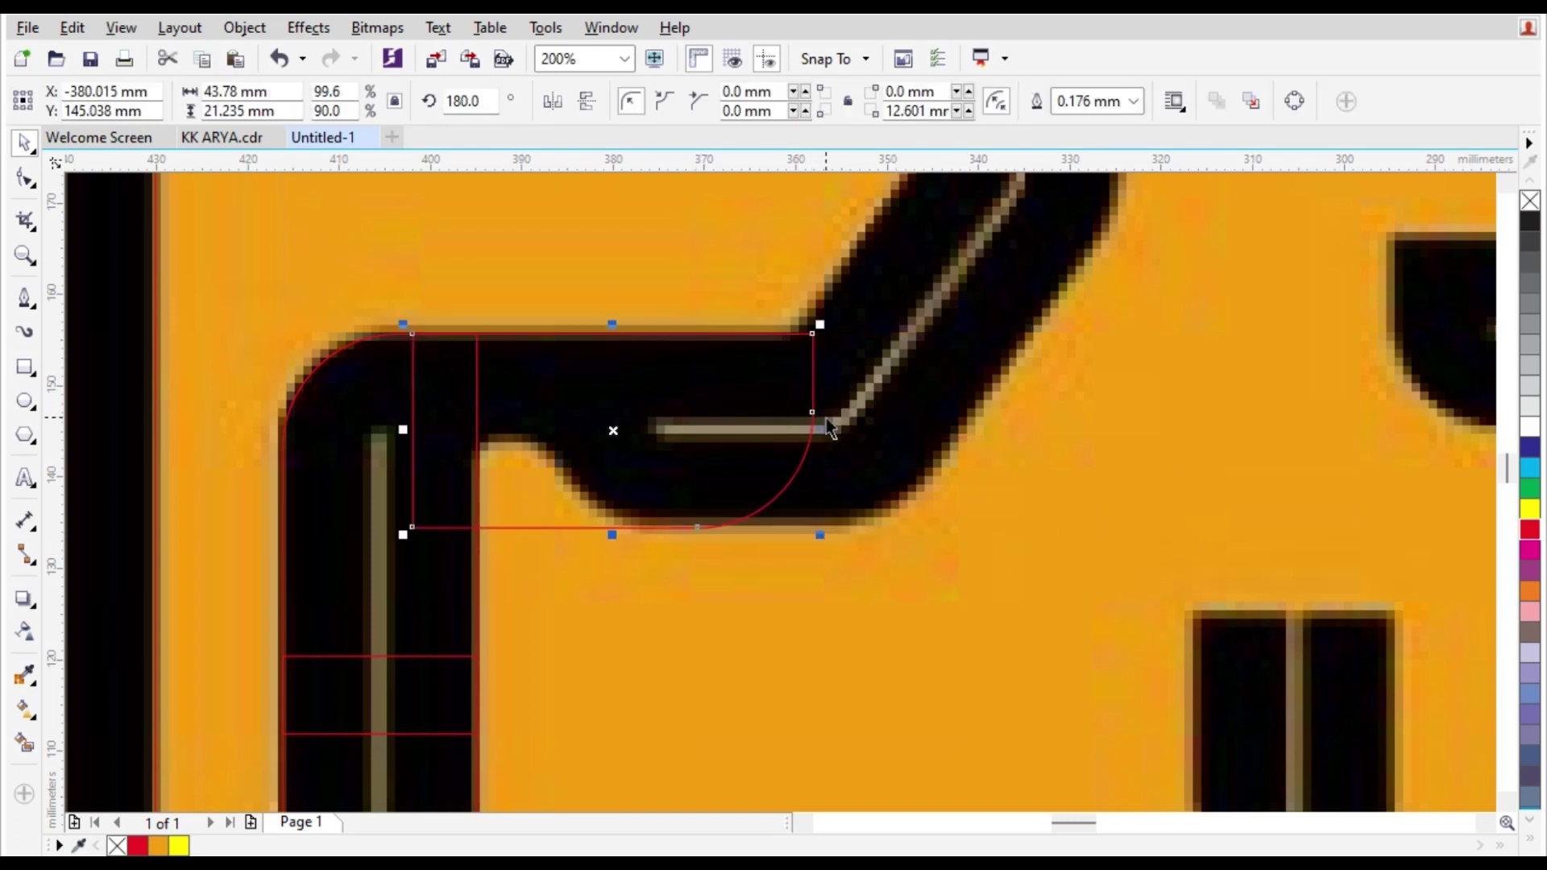
pyautogui.scroll(1, 845, 417)
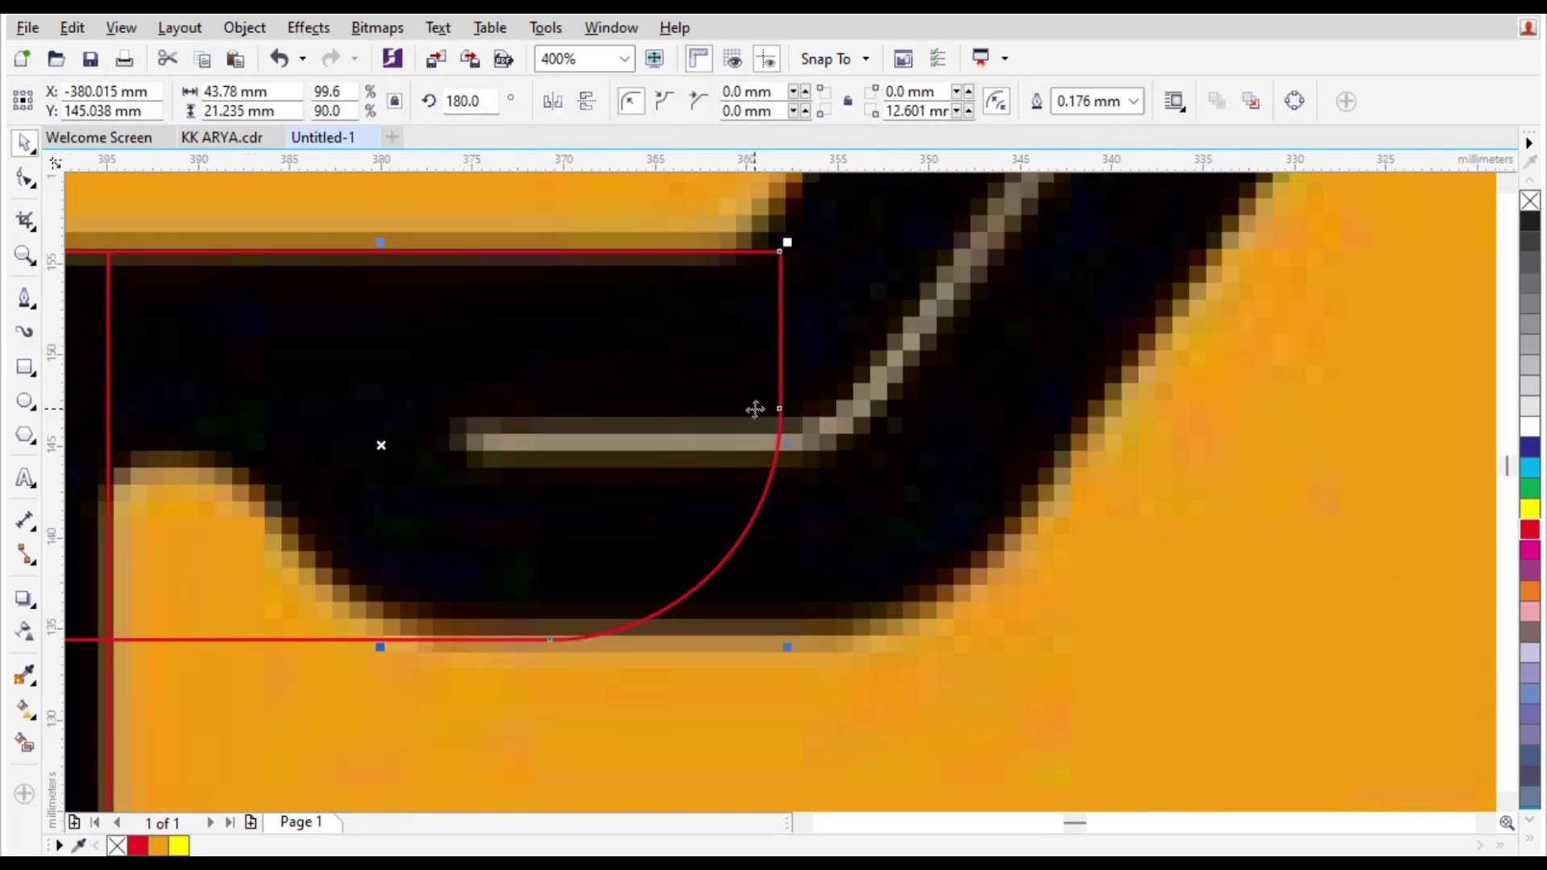
pyautogui.moveTo(755, 409); pyautogui.dragTo(1002, 414)
pyautogui.scroll(-1, 949, 460)
# Stretch the rounded shape to about 59.5 mm so both ends meet the stroke, then deselect it.
pyautogui.moveTo(576, 452); pyautogui.dragTo(442, 451)
pyautogui.scroll(1, 785, 543)
pyautogui.scroll(1, 667, 580)
pyautogui.moveTo(645, 549); pyautogui.dragTo(654, 492)
pyautogui.scroll(-2, 618, 539)
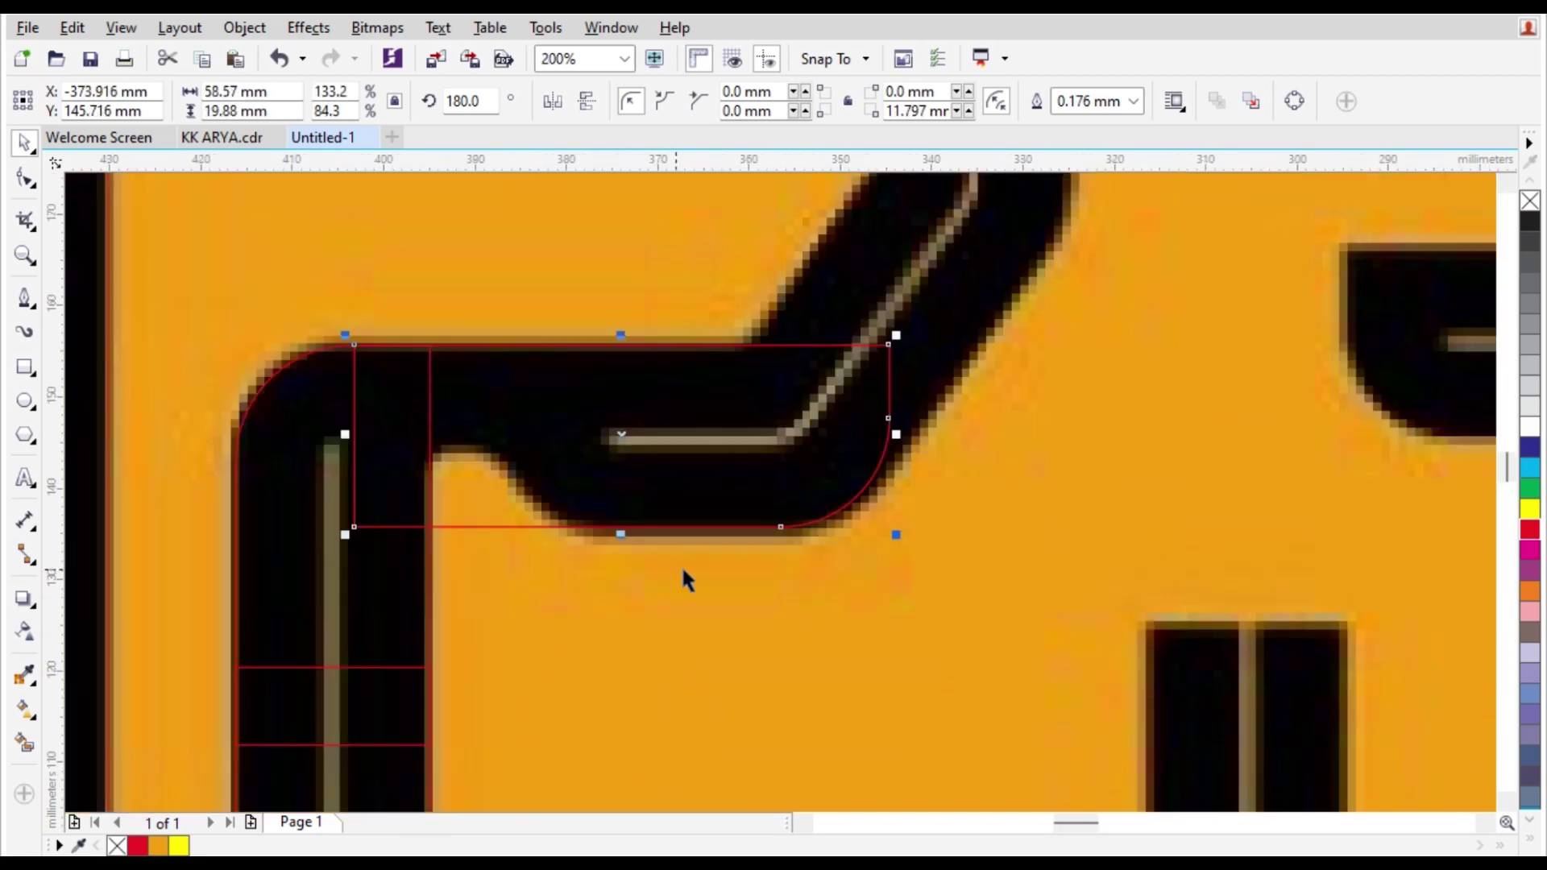
pyautogui.scroll(2, 877, 421)
pyautogui.moveTo(935, 459); pyautogui.dragTo(976, 467)
pyautogui.scroll(-3, 927, 509)
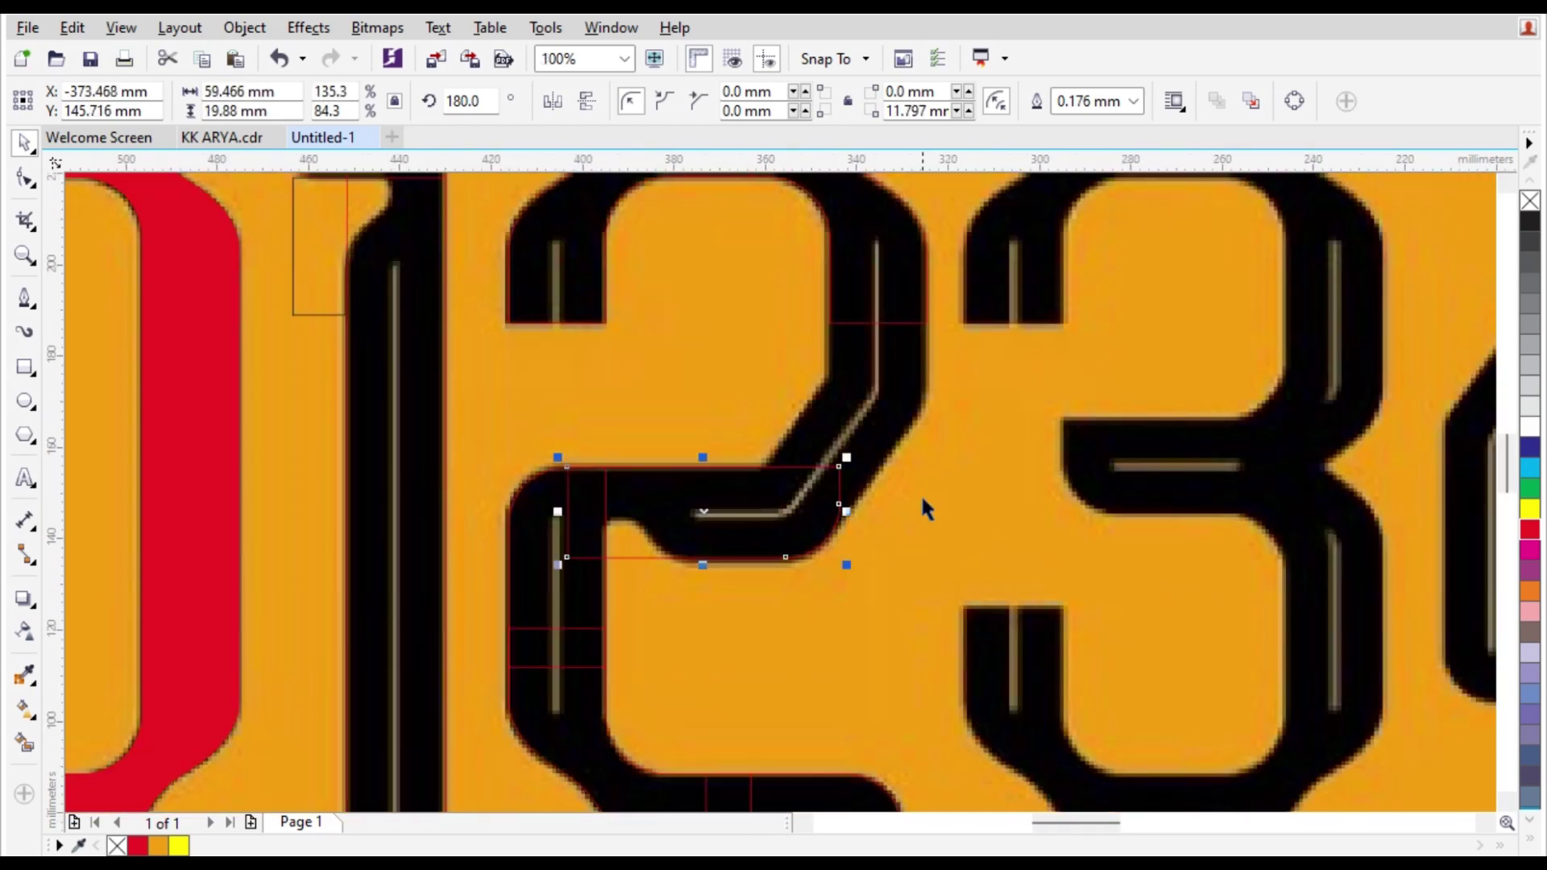
pyautogui.press('Escape')
pyautogui.scroll(1, 857, 367)
# With the Pen tool, place nodes from the 2's diagonal top edge down to its lower end.
pyautogui.click(26, 301)
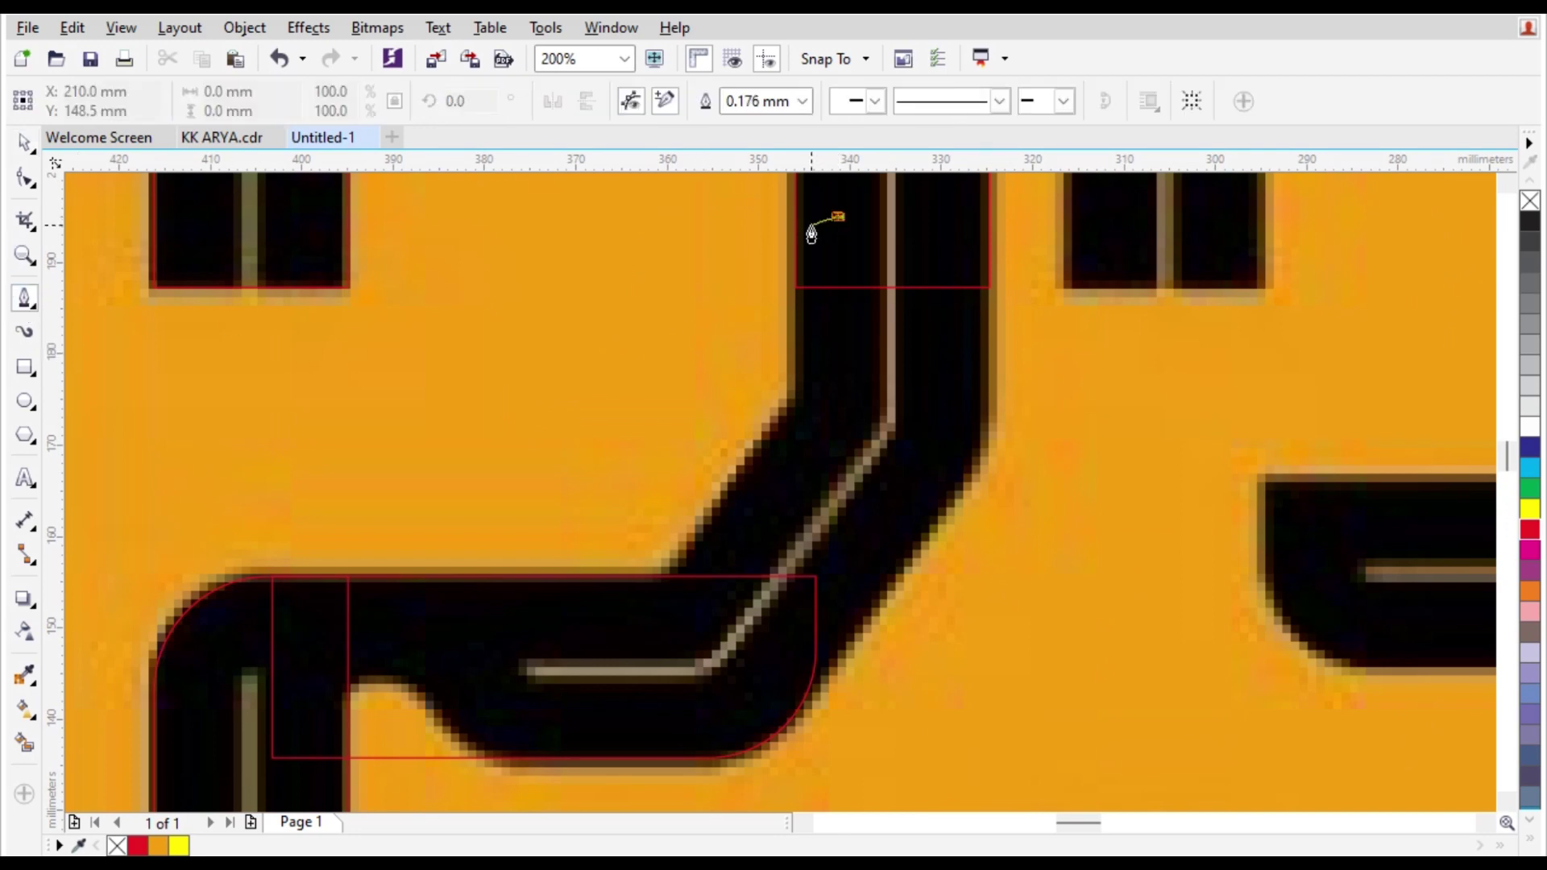
pyautogui.click(791, 235)
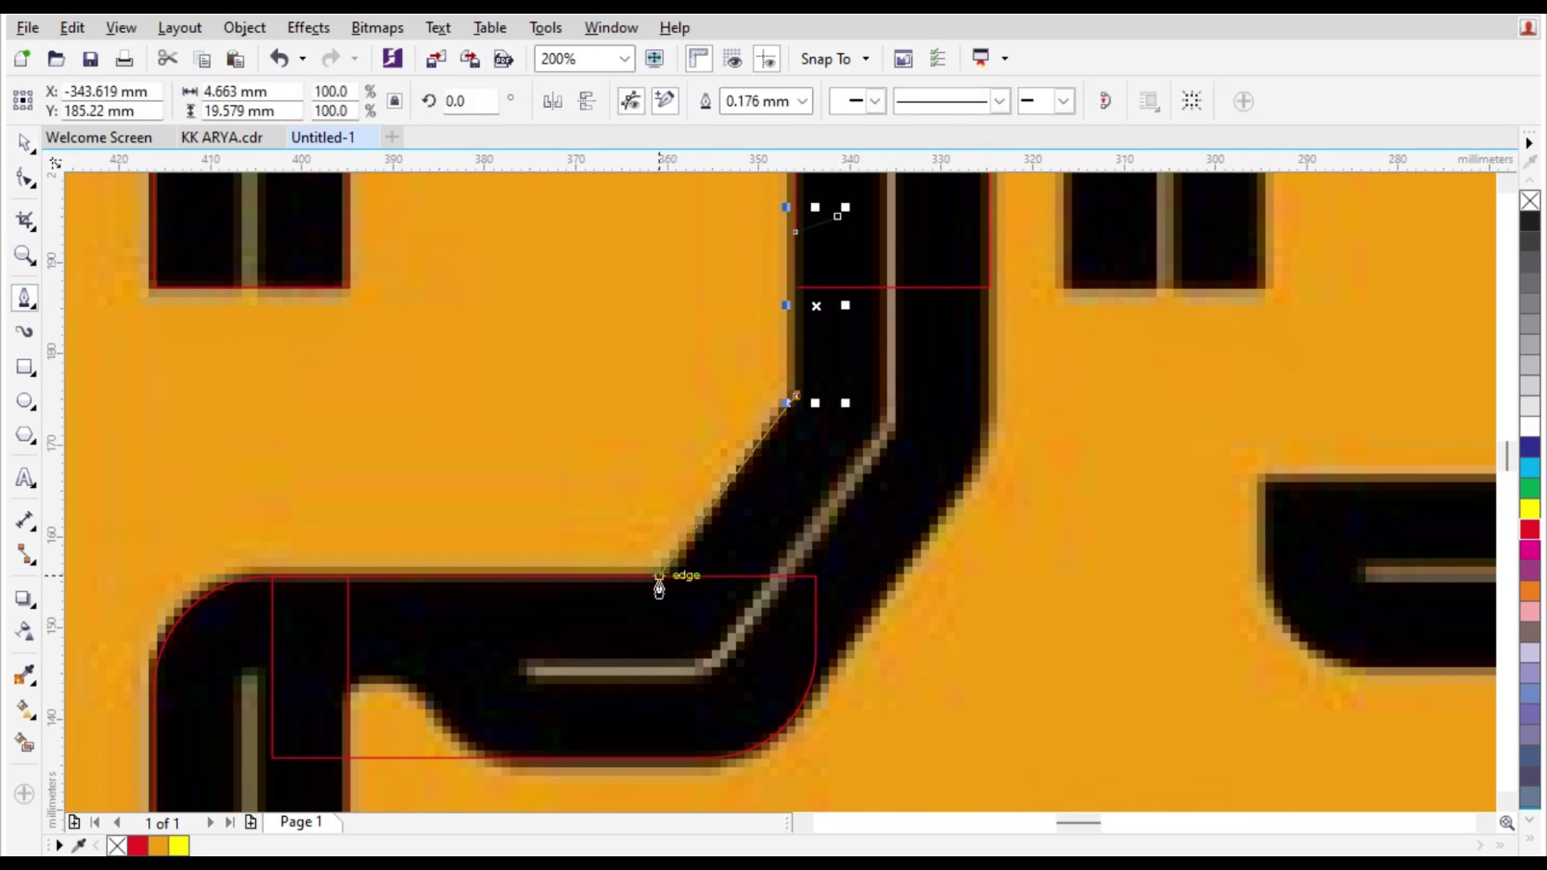
pyautogui.scroll(1, 774, 379)
pyautogui.click(824, 427)
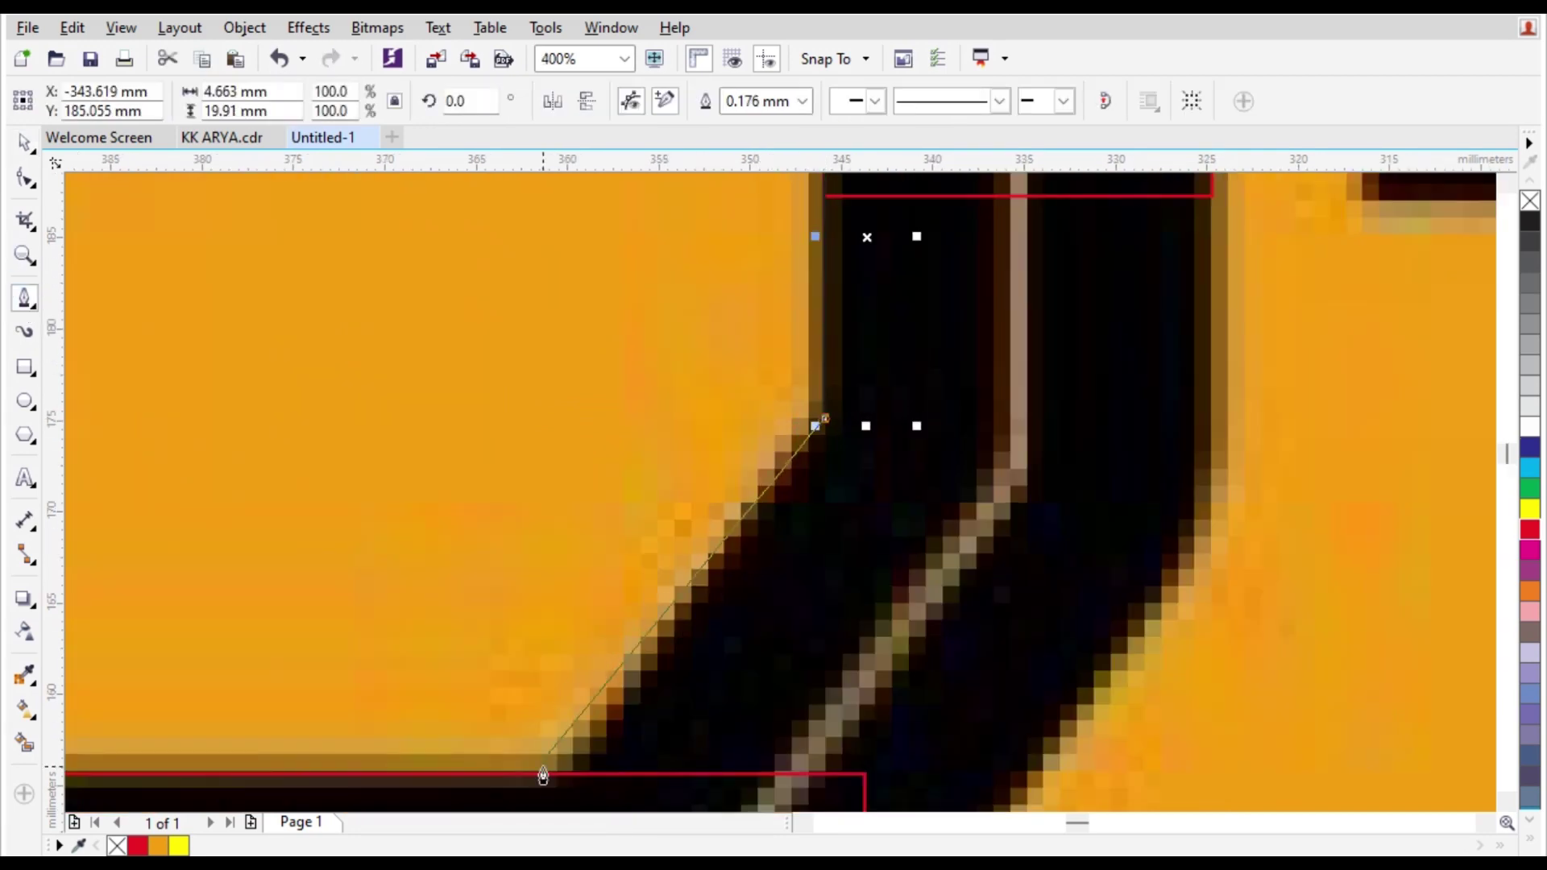
pyautogui.click(564, 805)
pyautogui.scroll(-1, 570, 736)
pyautogui.scroll(1, 725, 708)
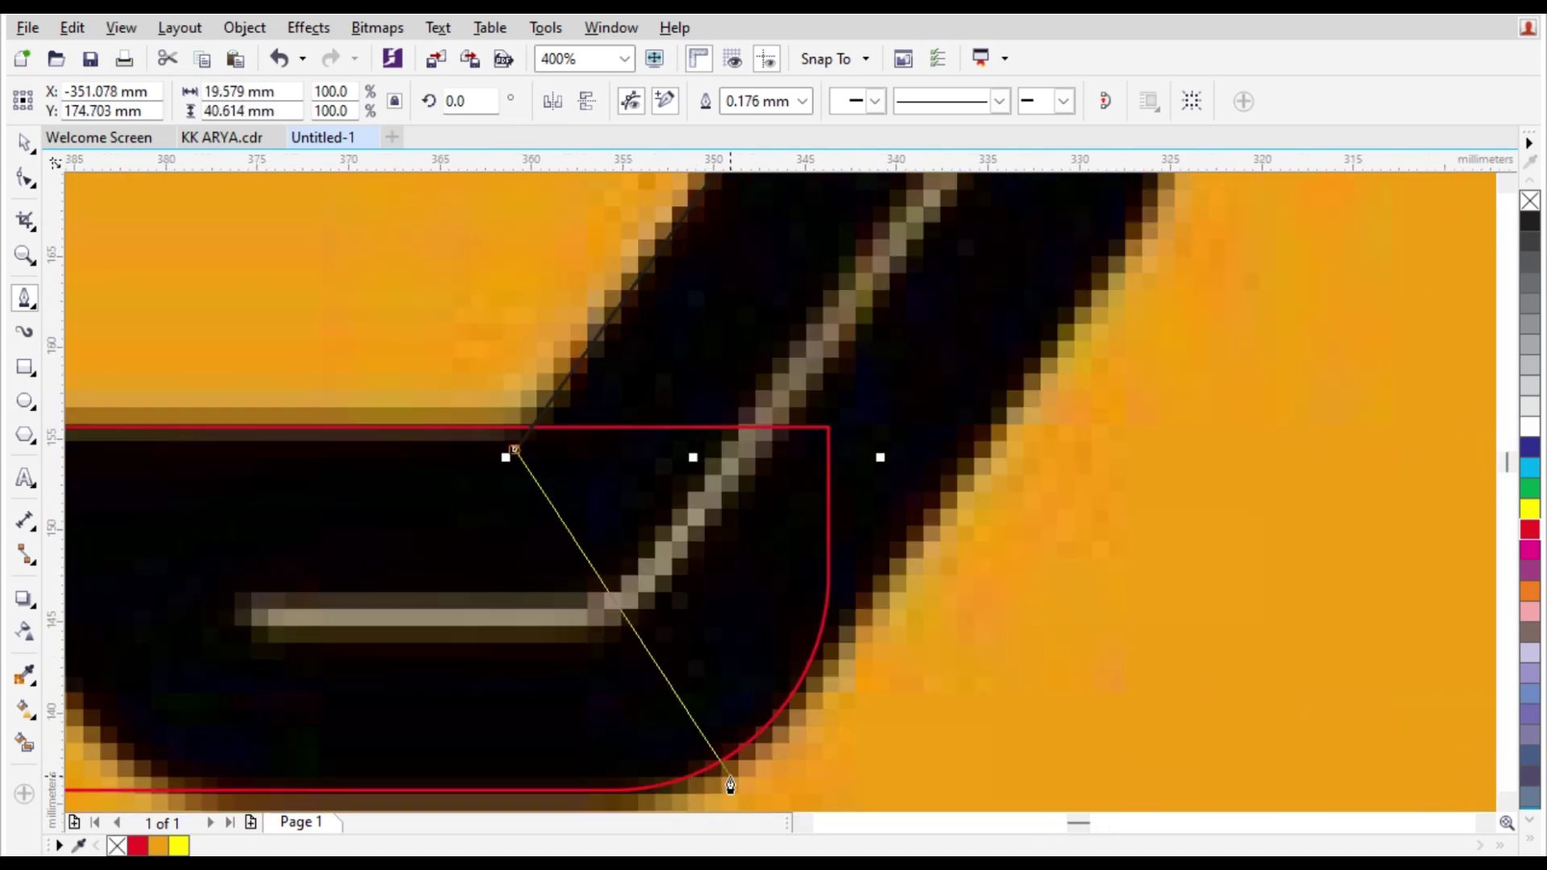
# Add nodes at the bar's rounded corner and the right-edge bend, then close the outline.
pyautogui.click(778, 713)
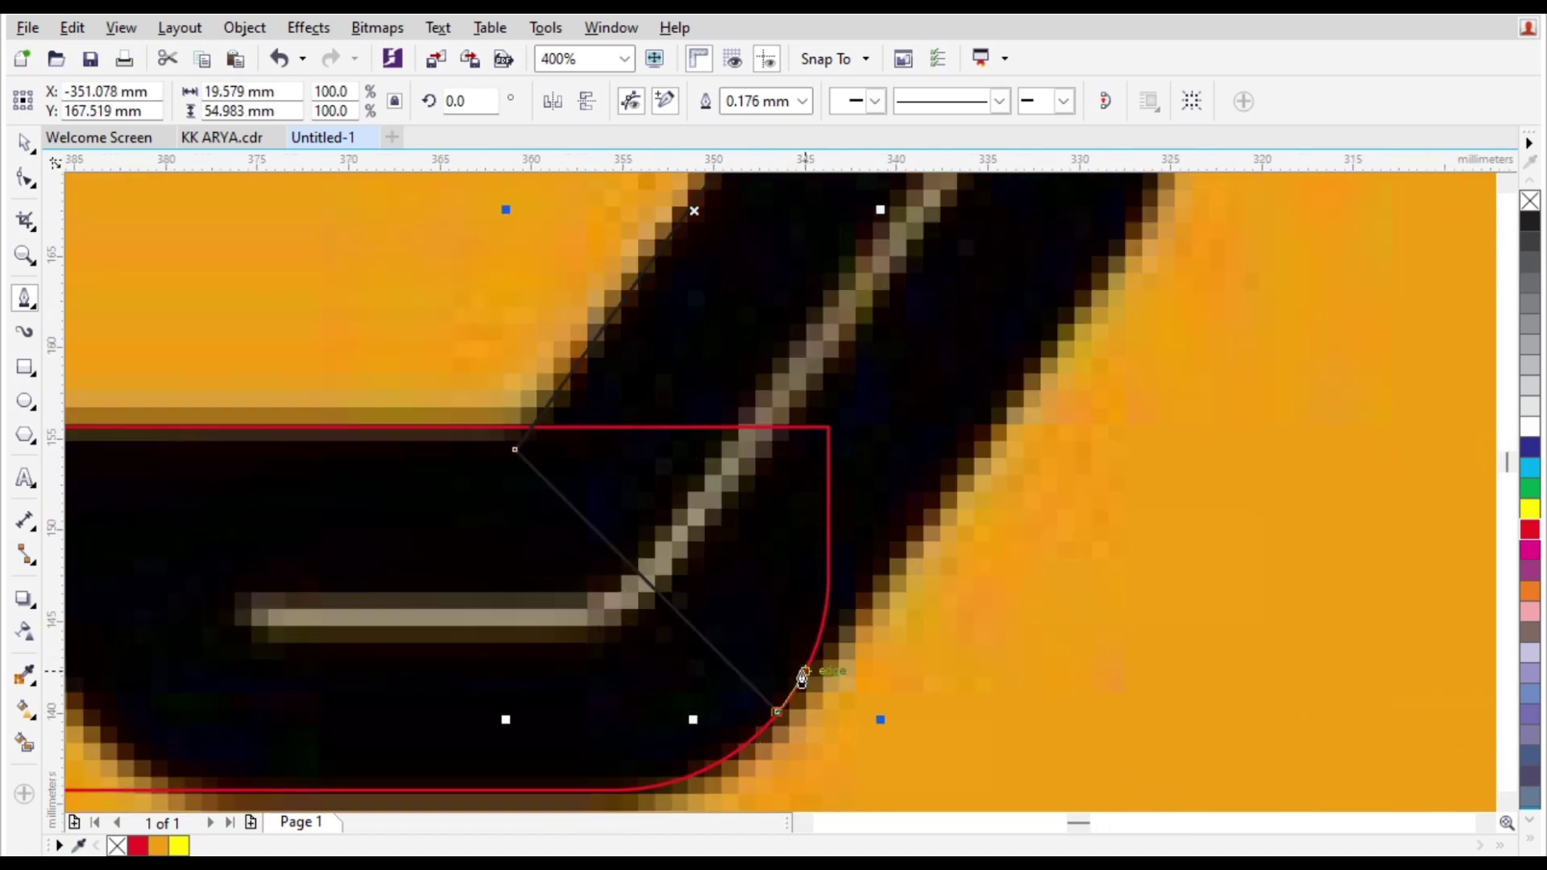
pyautogui.scroll(-1, 801, 664)
pyautogui.scroll(1, 982, 416)
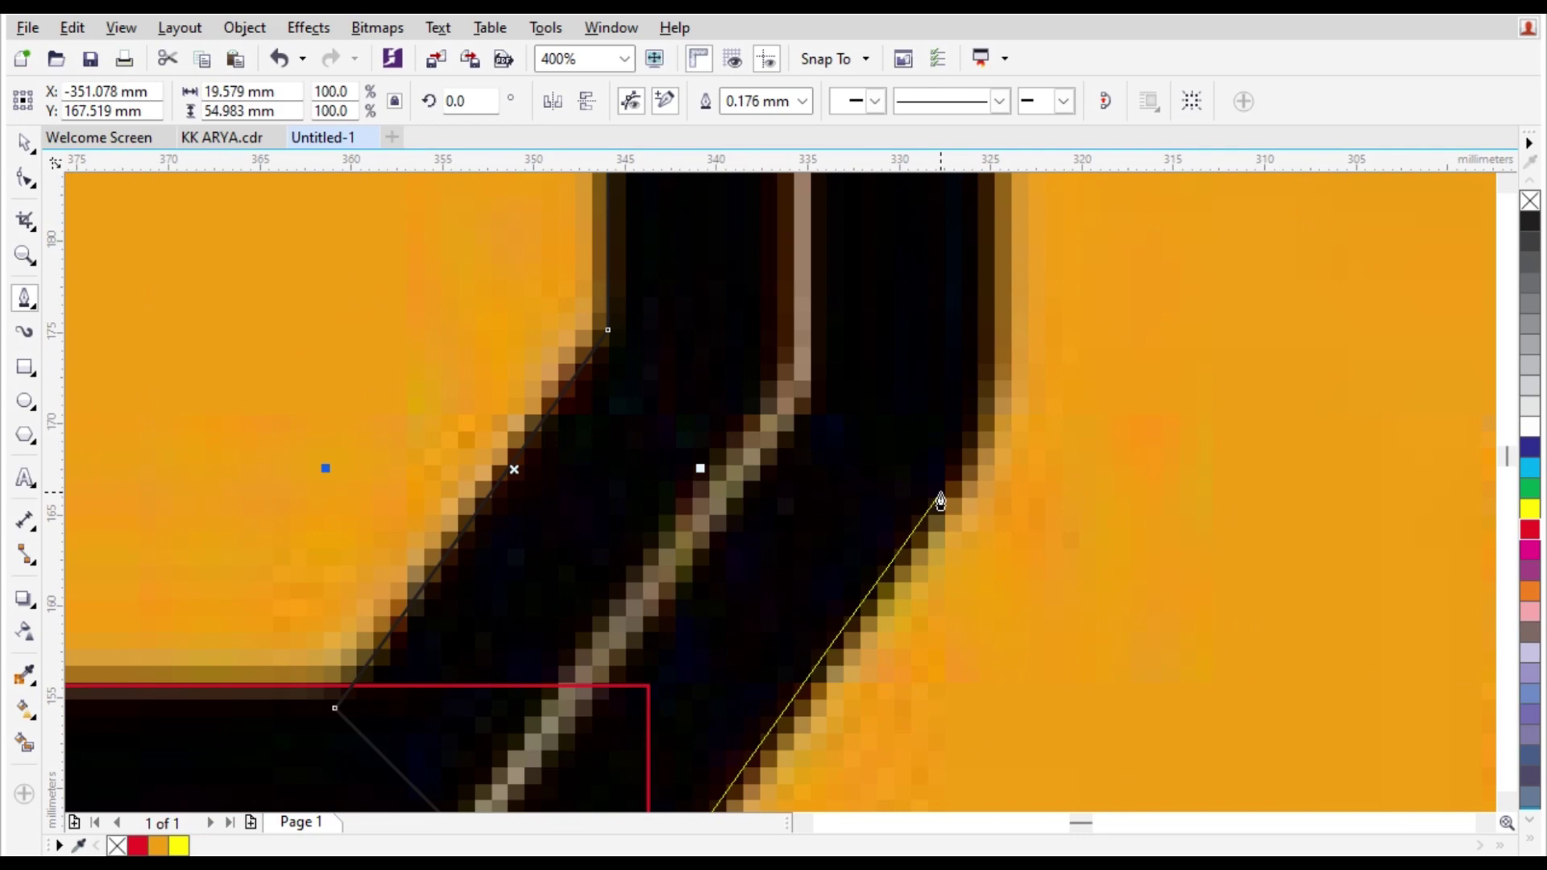
pyautogui.click(940, 498)
pyautogui.scroll(-1, 940, 498)
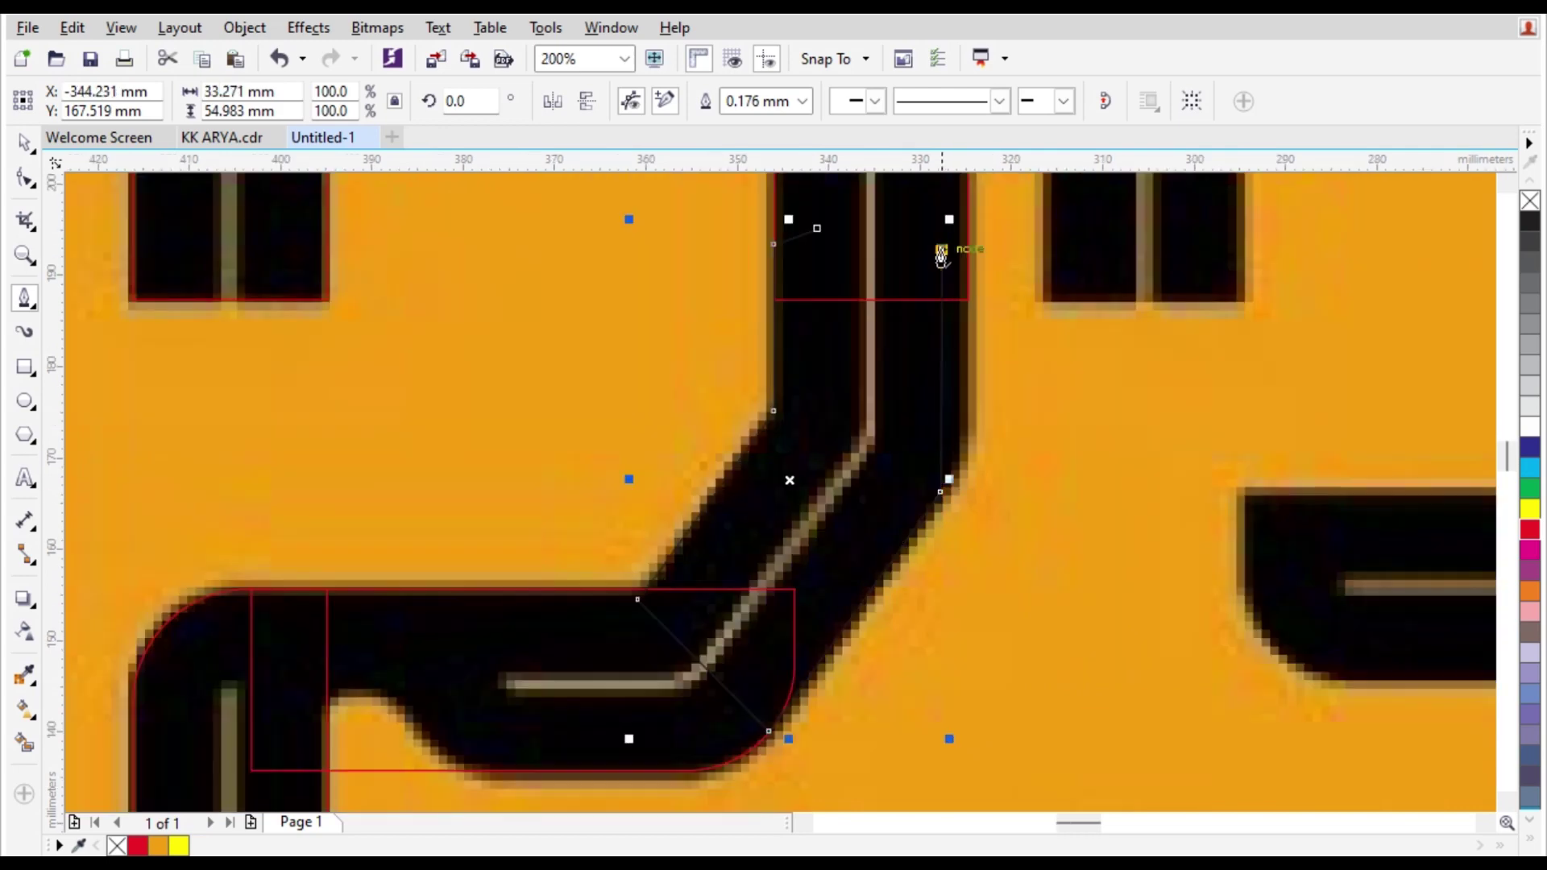
pyautogui.click(819, 232)
pyautogui.scroll(-1, 902, 508)
pyautogui.scroll(1, 989, 402)
pyautogui.press('space')
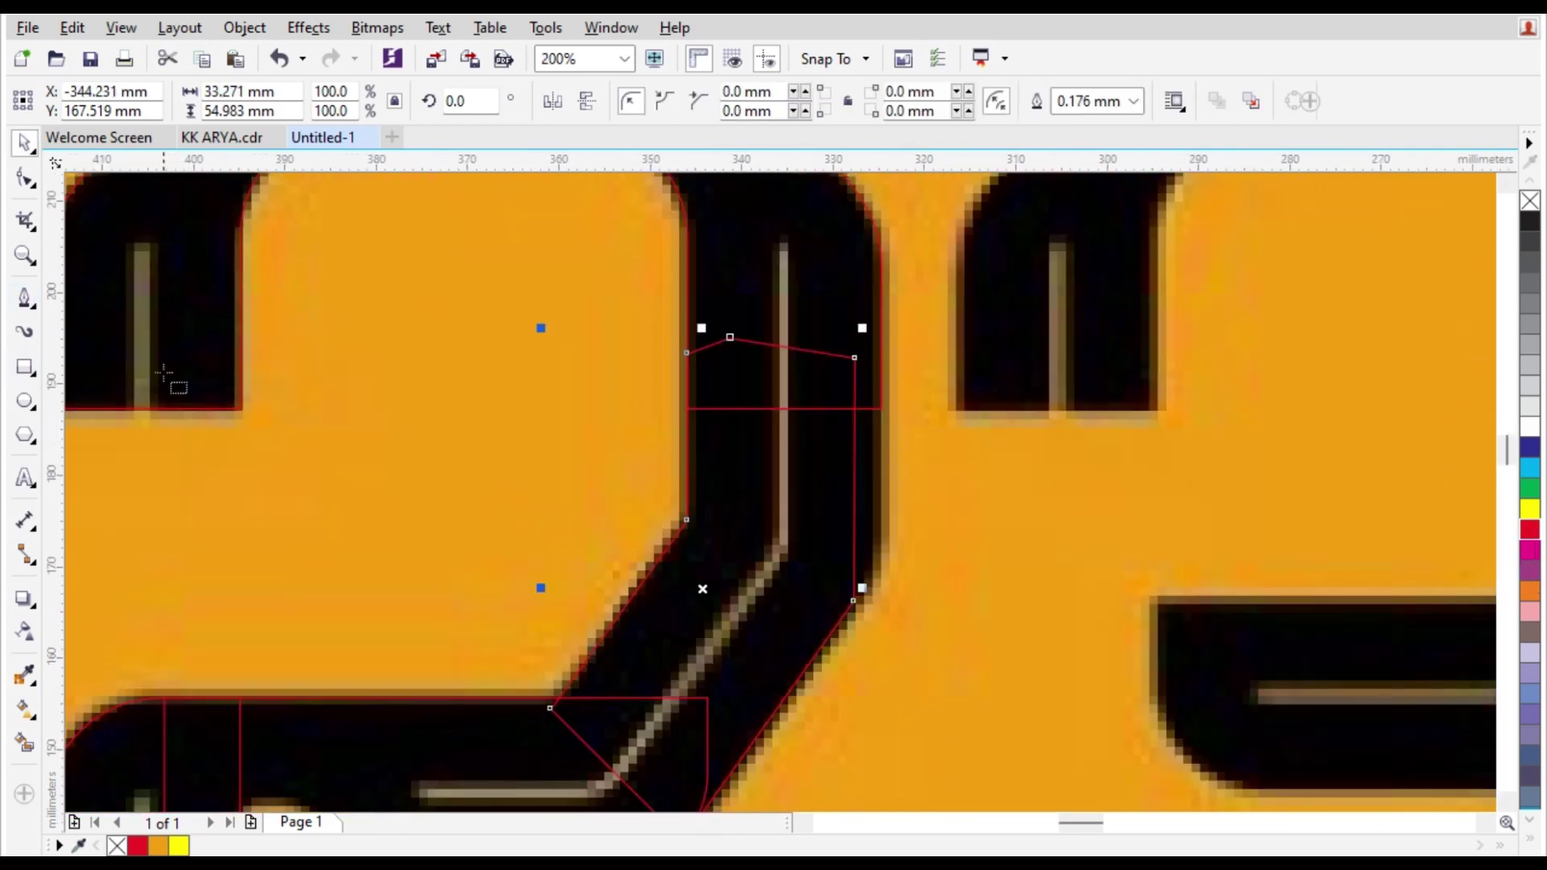
# Draw a rectangle over the 2's upright stroke and extend it down to the bend.
pyautogui.moveTo(884, 325); pyautogui.dragTo(690, 473)
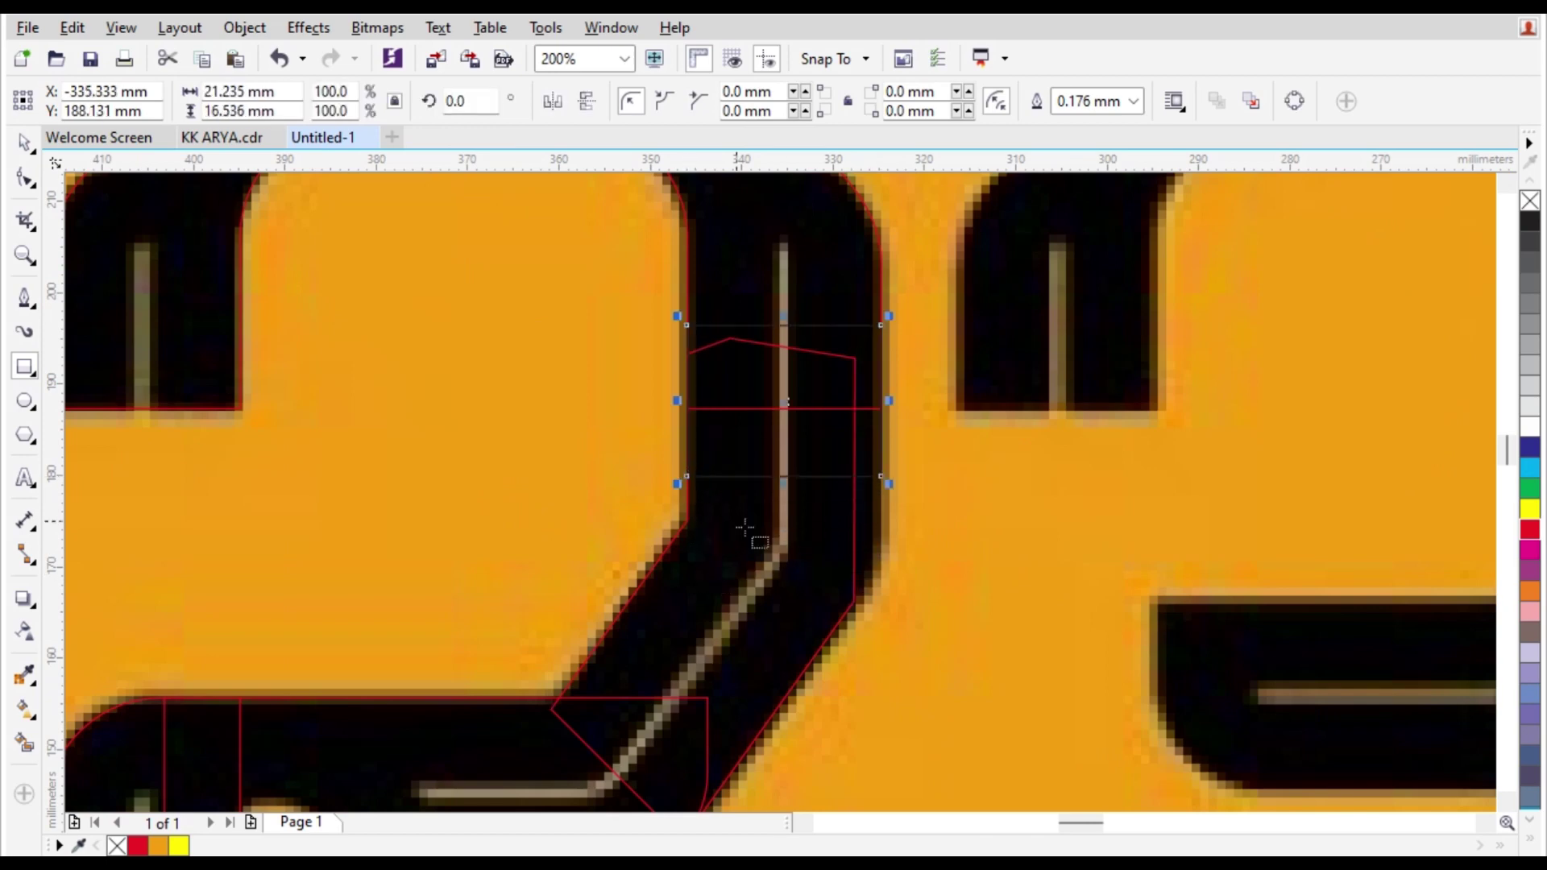
pyautogui.scroll(2, 815, 529)
pyautogui.press('space')
pyautogui.scroll(-1, 717, 386)
pyautogui.moveTo(710, 340); pyautogui.dragTo(720, 610)
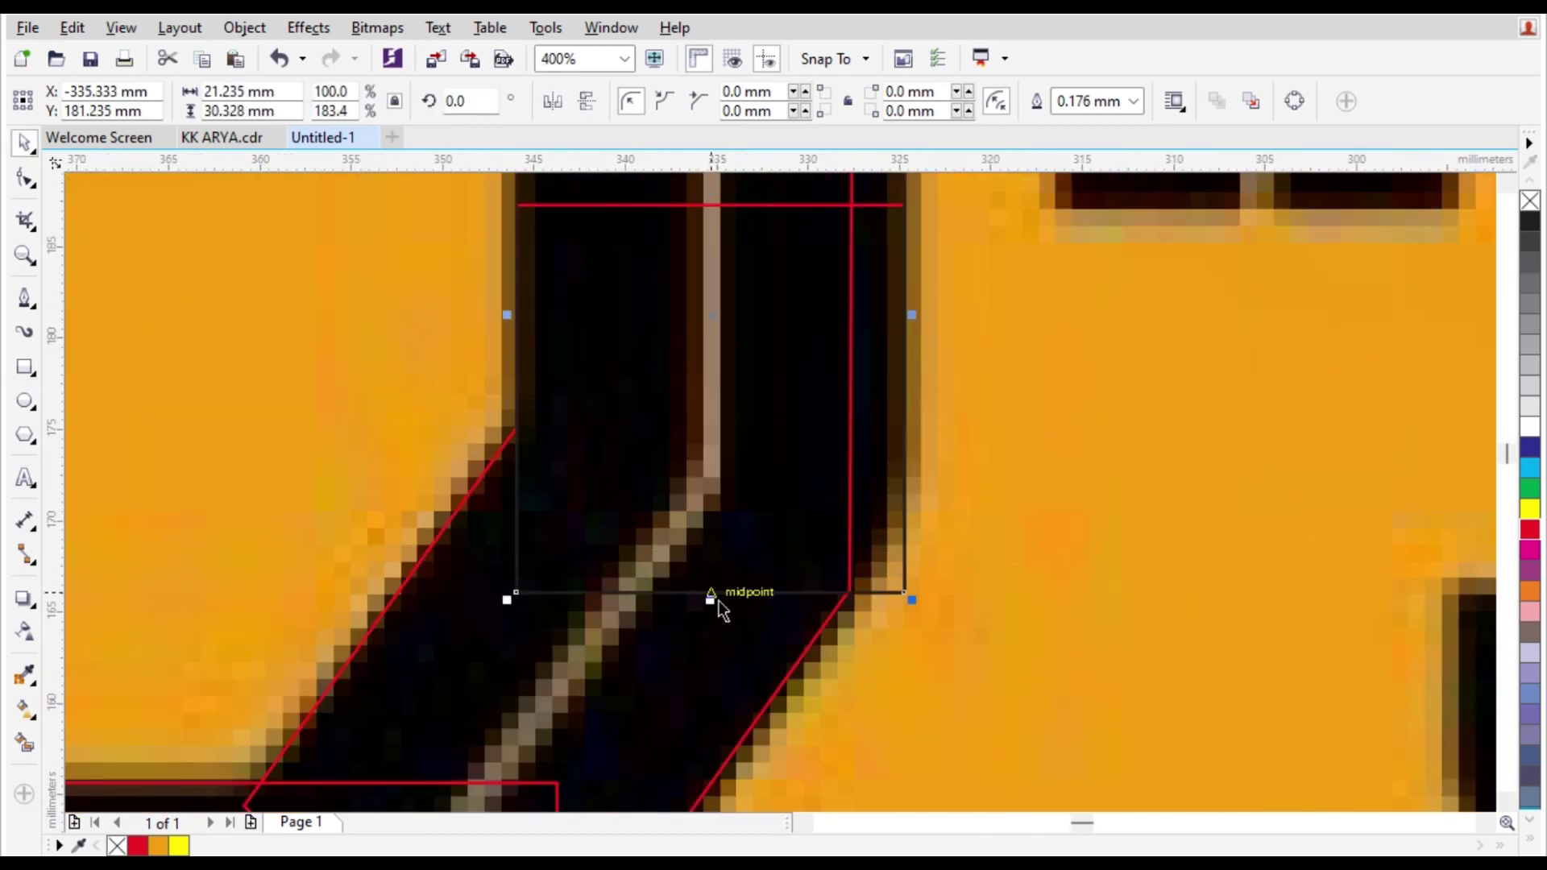
# Round the rectangle's lower-right corner to 8 mm, then delete the rectangle.
pyautogui.doubleClick(910, 110)
pyautogui.write('5')
pyautogui.press('Return')
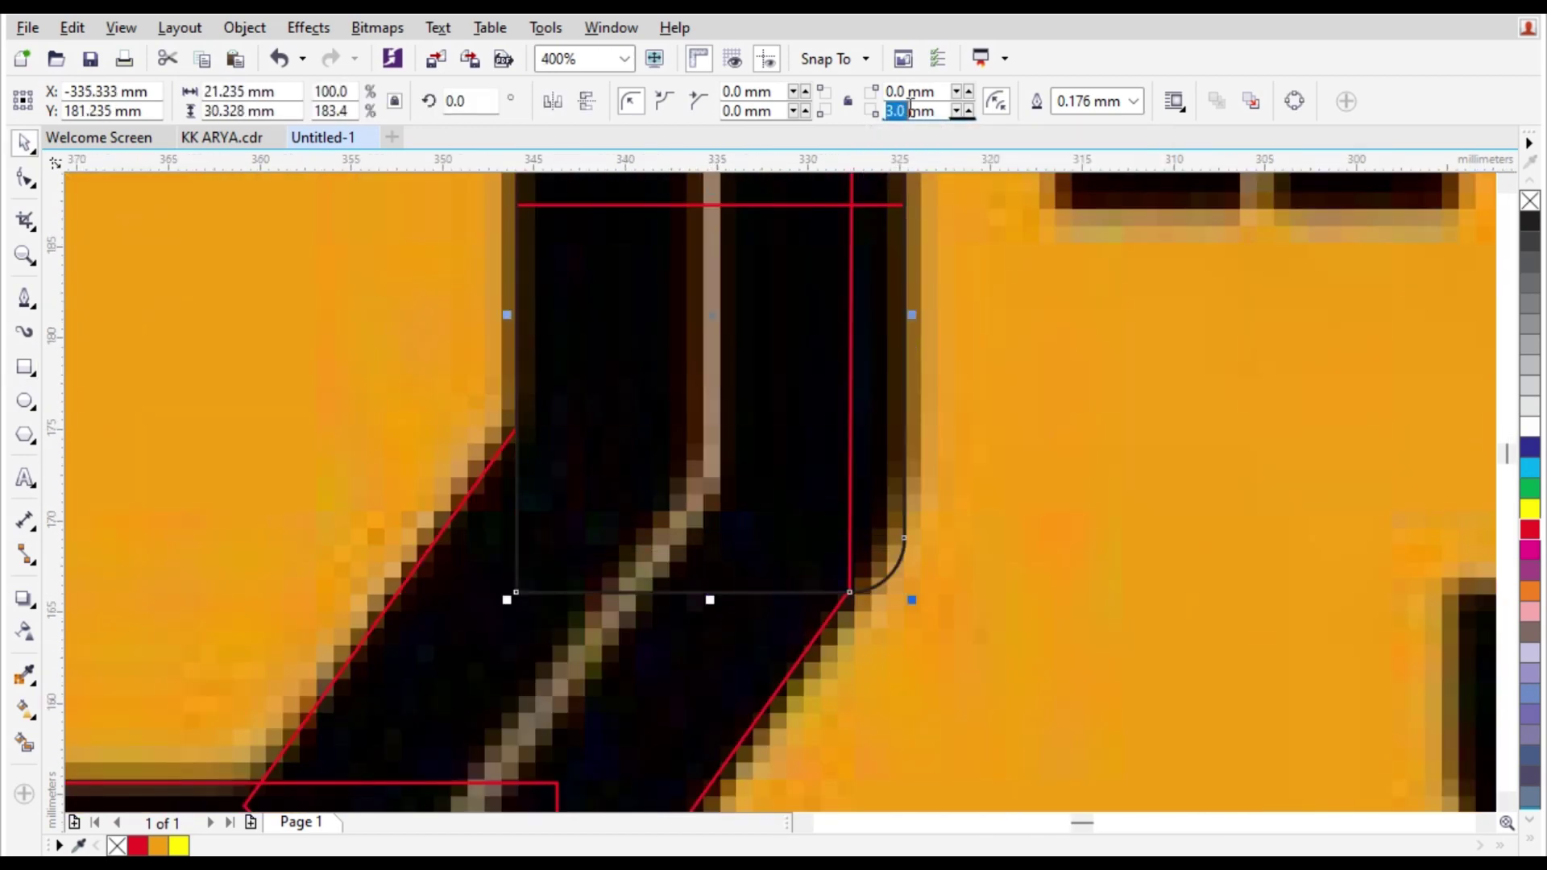
pyautogui.click(969, 111)
pyautogui.click(968, 111)
pyautogui.click(969, 111)
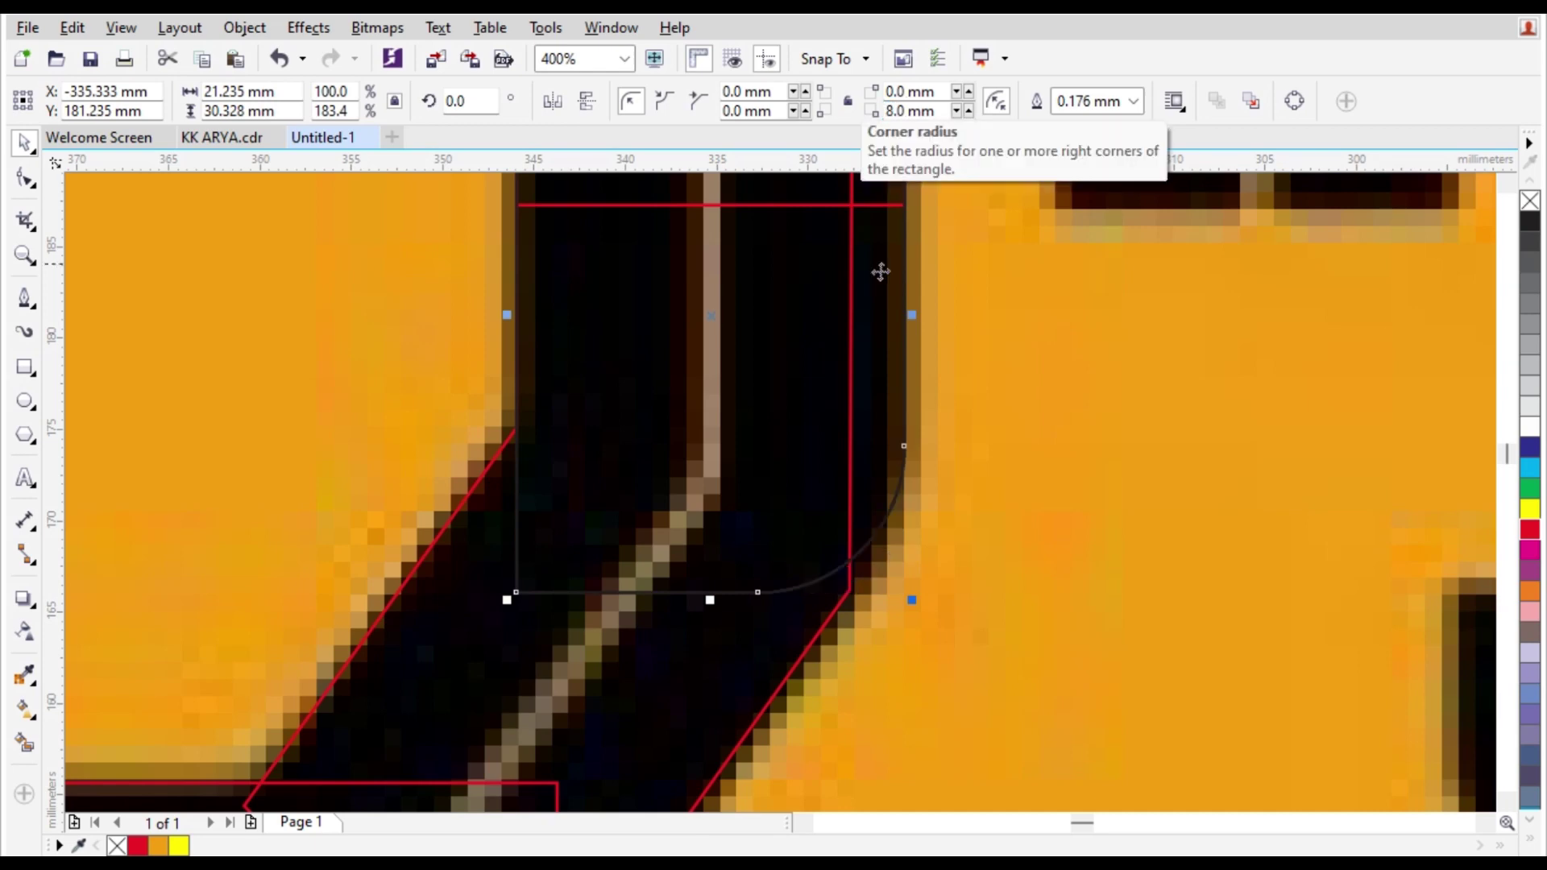
pyautogui.scroll(-2, 886, 347)
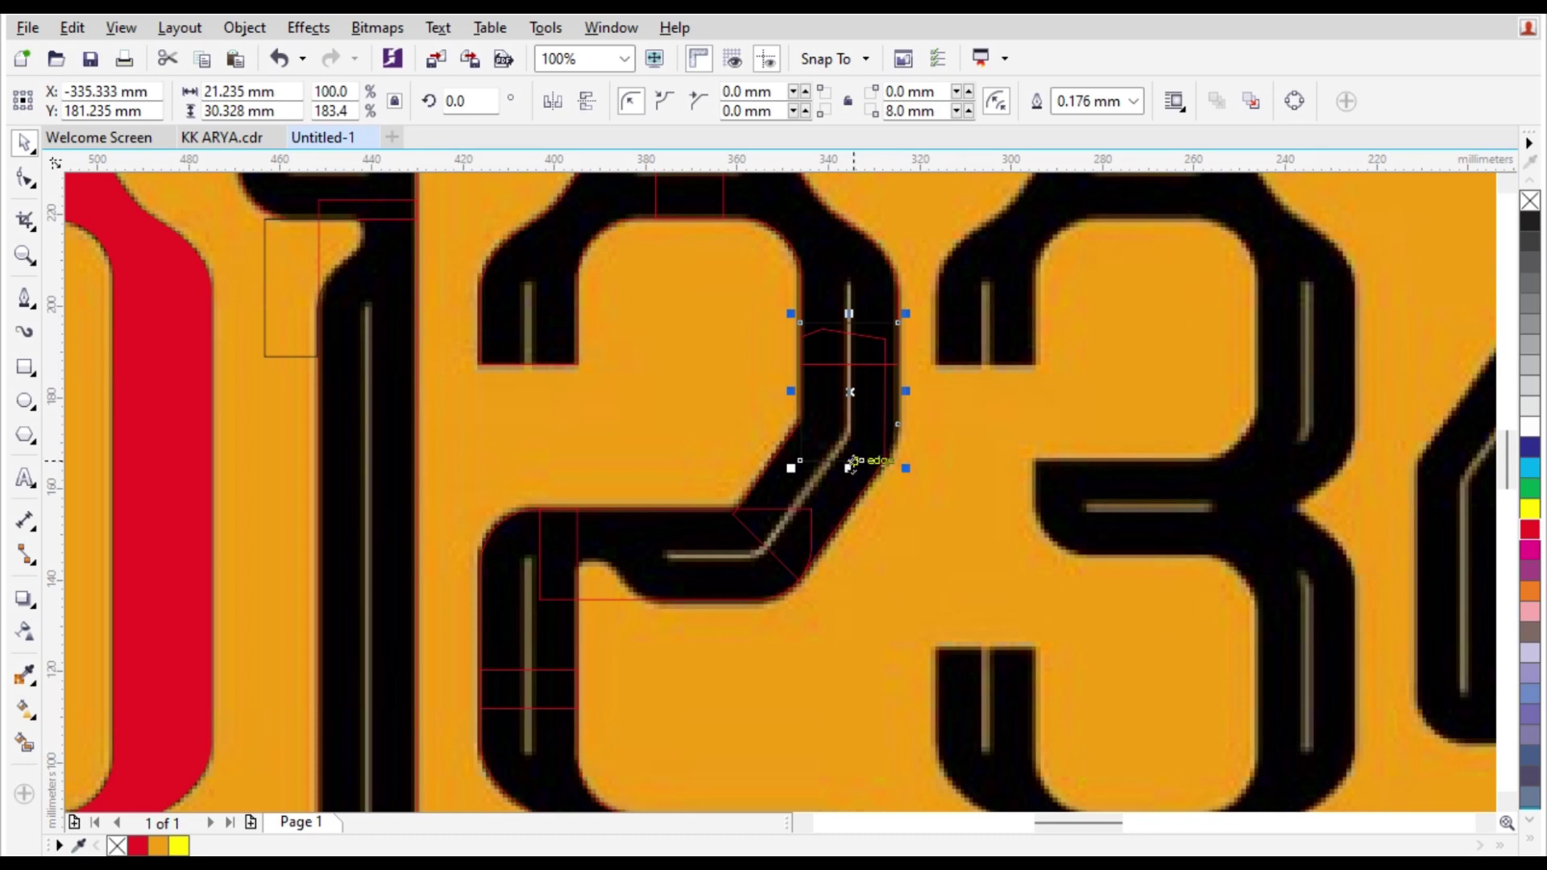
pyautogui.scroll(2, 858, 459)
pyautogui.press('Delete')
pyautogui.scroll(-1, 873, 454)
# Trace the 2's right upright edge and its bend as a closed Pen outline.
pyautogui.scroll(1, 1002, 273)
pyautogui.click(25, 298)
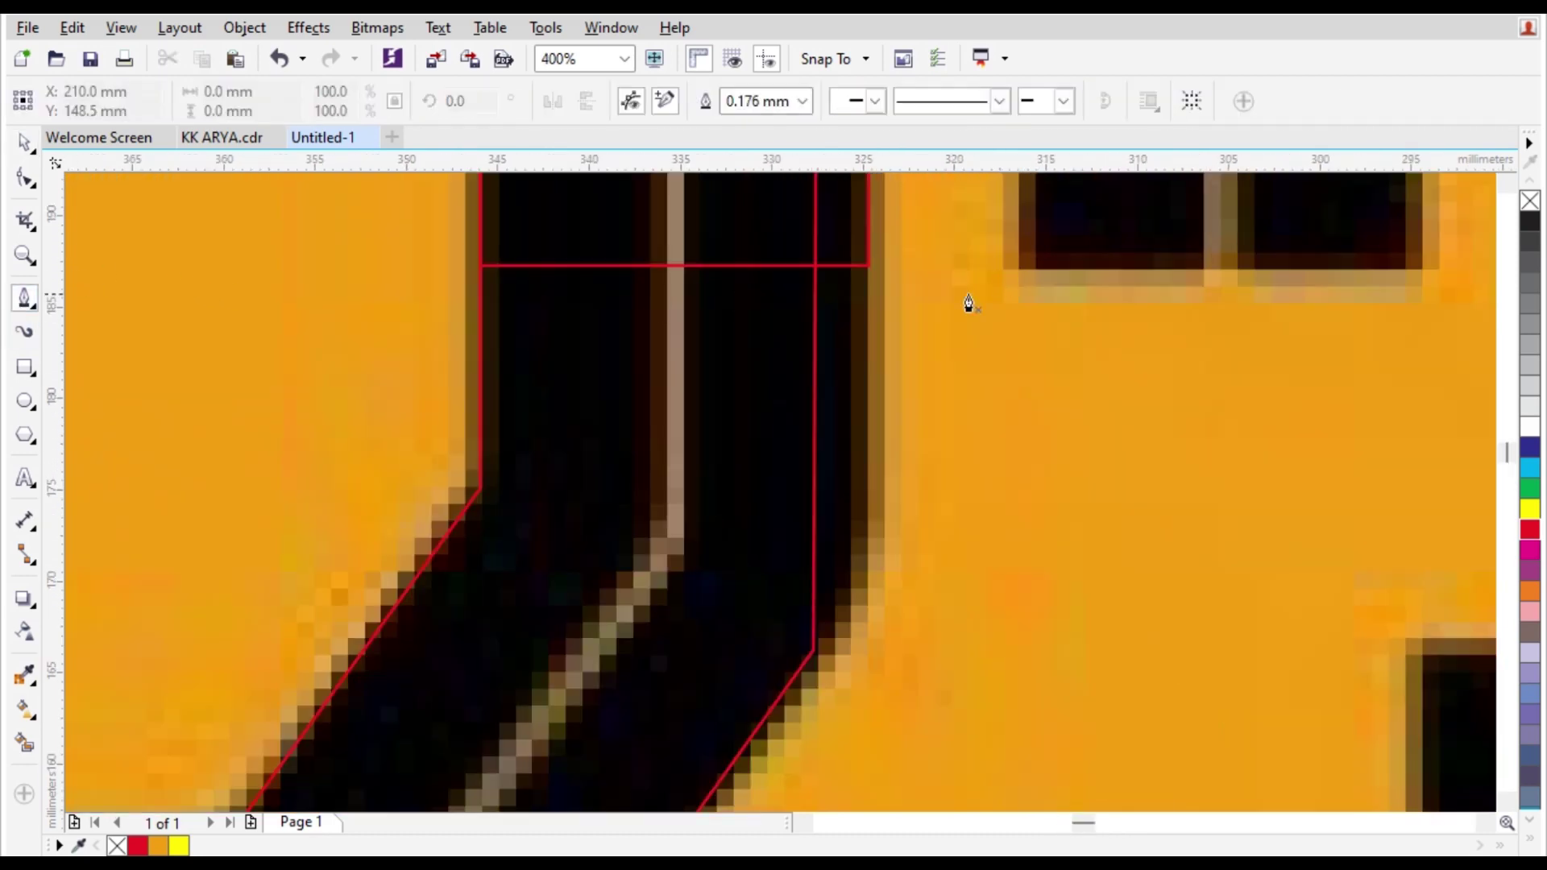
pyautogui.click(866, 265)
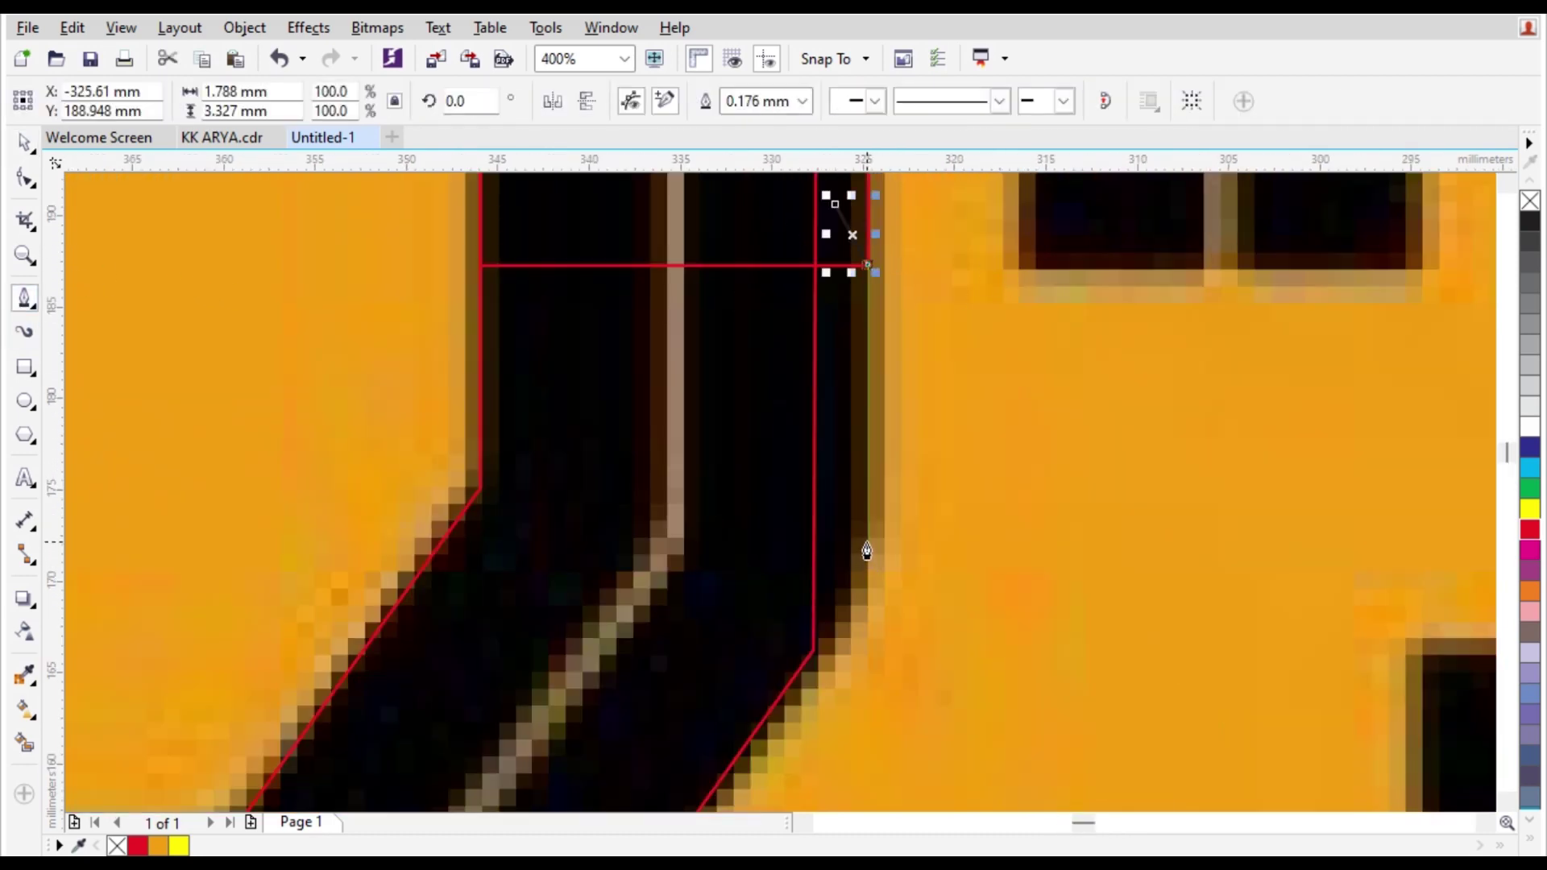
pyautogui.click(867, 544)
pyautogui.scroll(-1, 862, 594)
pyautogui.scroll(2, 863, 594)
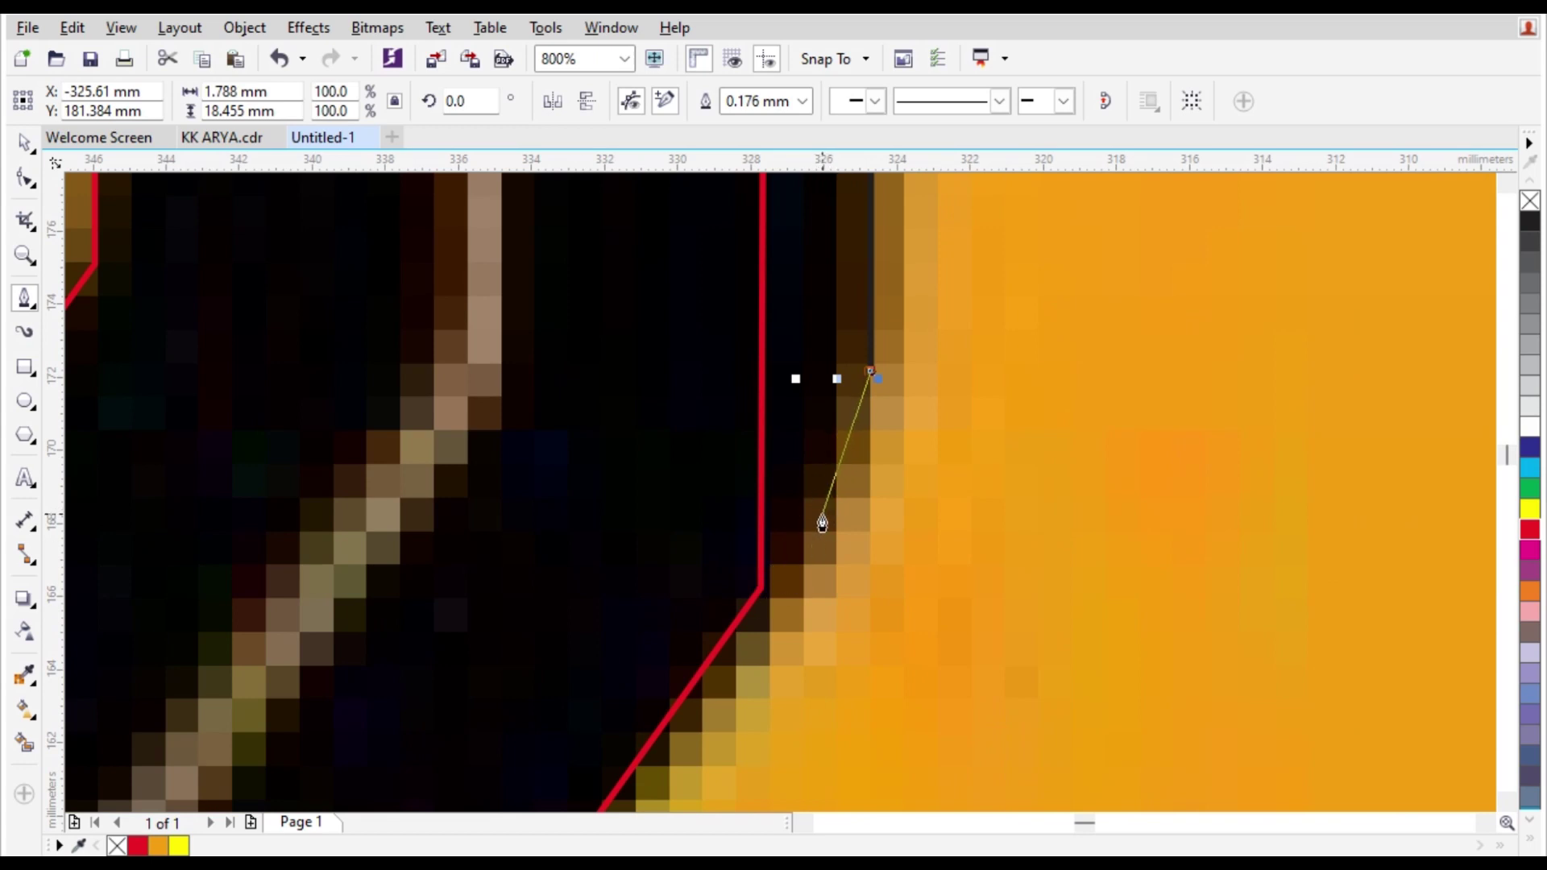
pyautogui.click(742, 614)
pyautogui.scroll(-2, 736, 604)
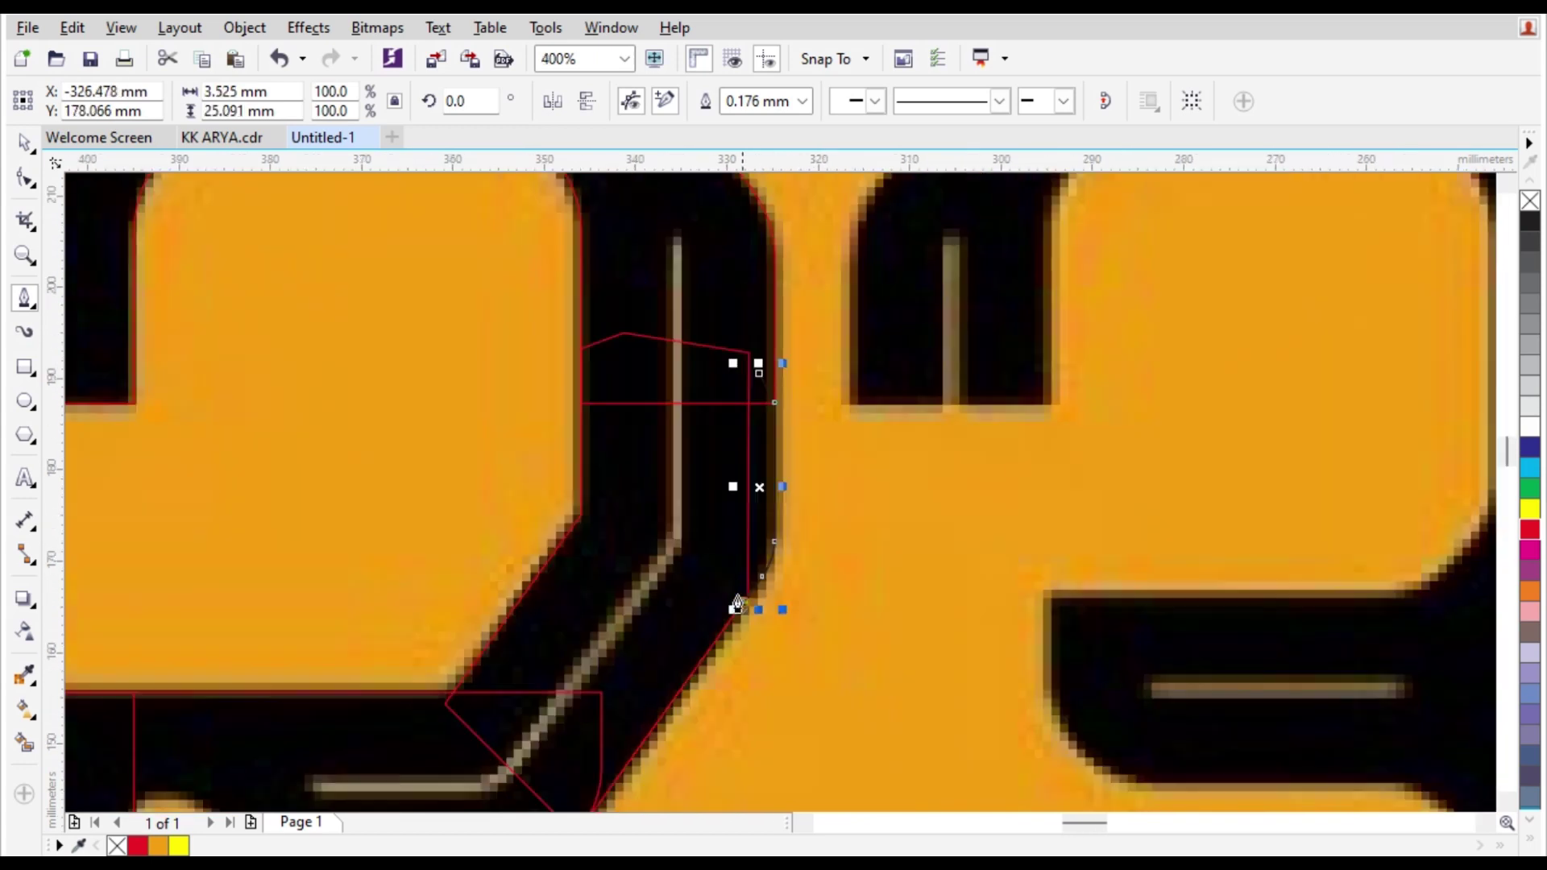
pyautogui.scroll(2, 734, 387)
pyautogui.click(680, 345)
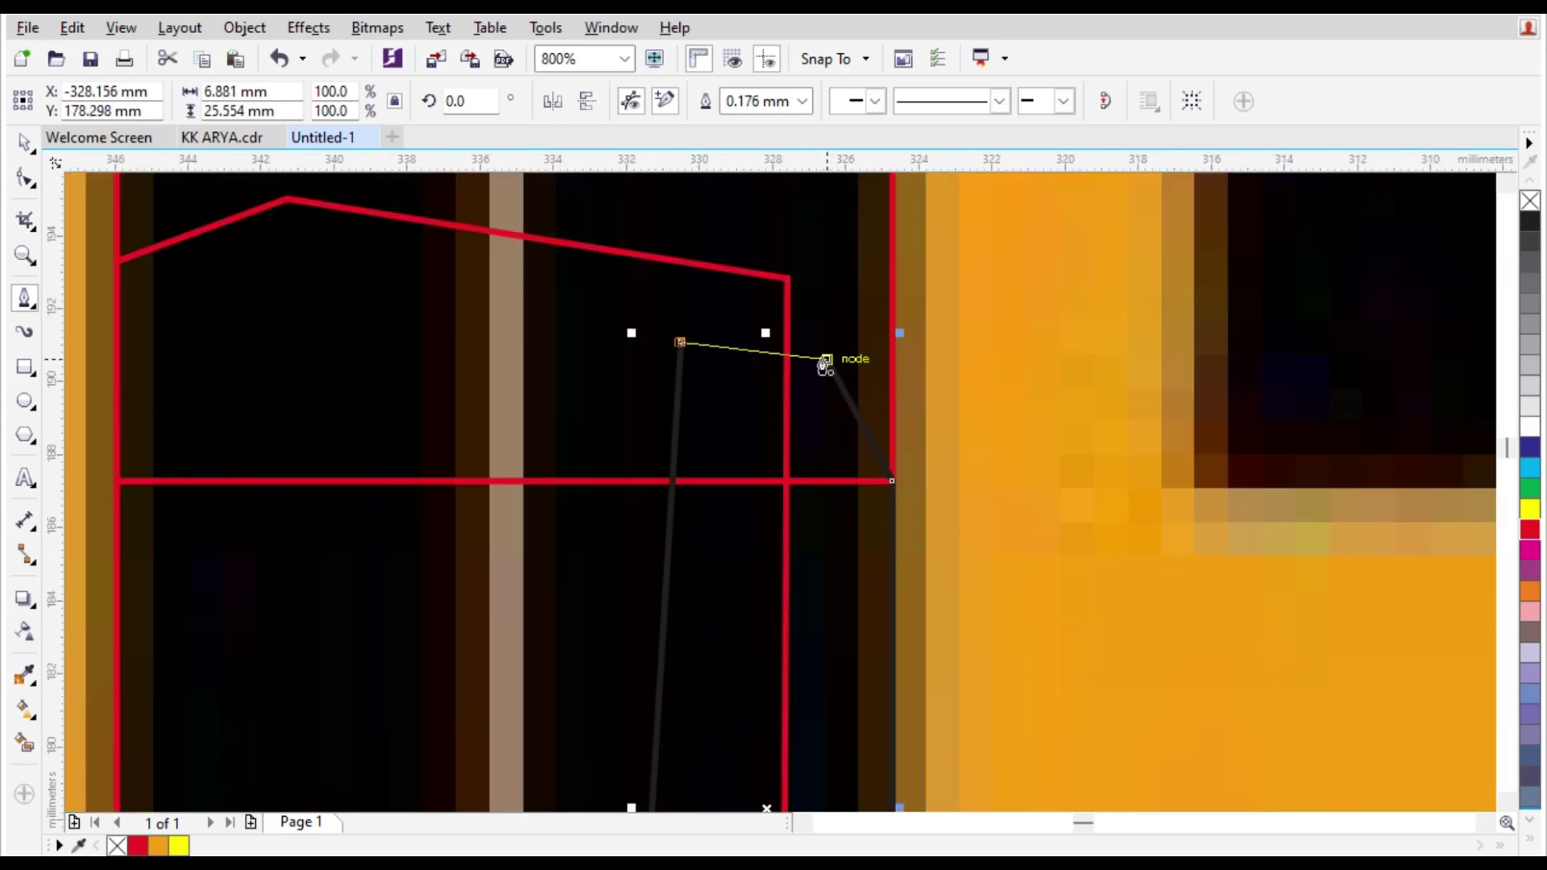
pyautogui.click(822, 360)
pyautogui.scroll(-2, 822, 359)
pyautogui.press('space')
# Weld the new piece with the diagonal outline and inspect the curve's nodes with the Shape tool.
pyautogui.click(672, 103)
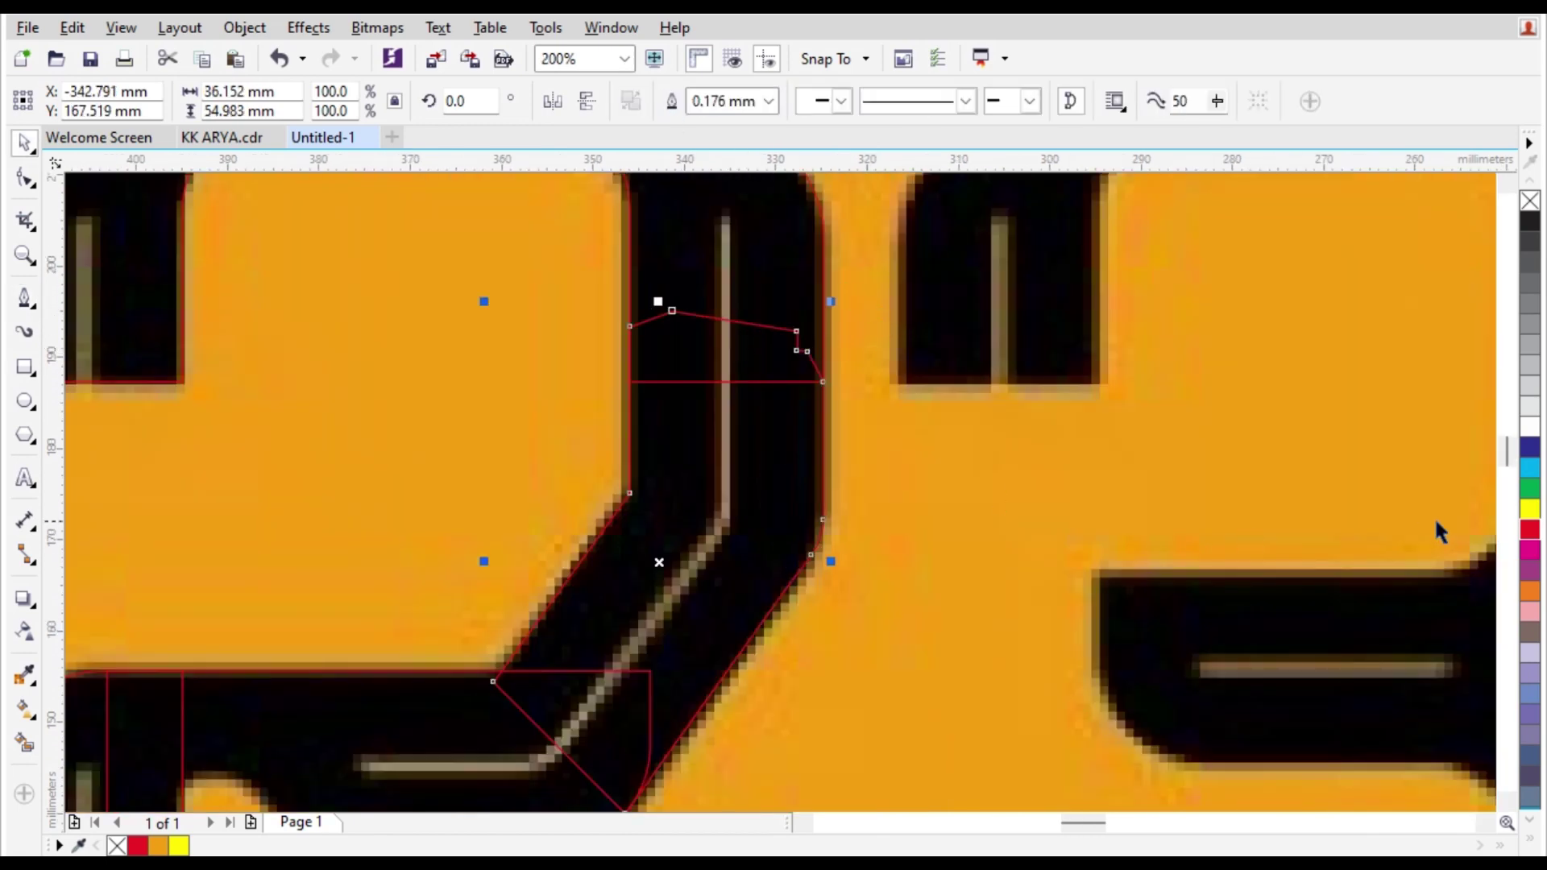
pyautogui.scroll(4, 906, 620)
pyautogui.press('F10')
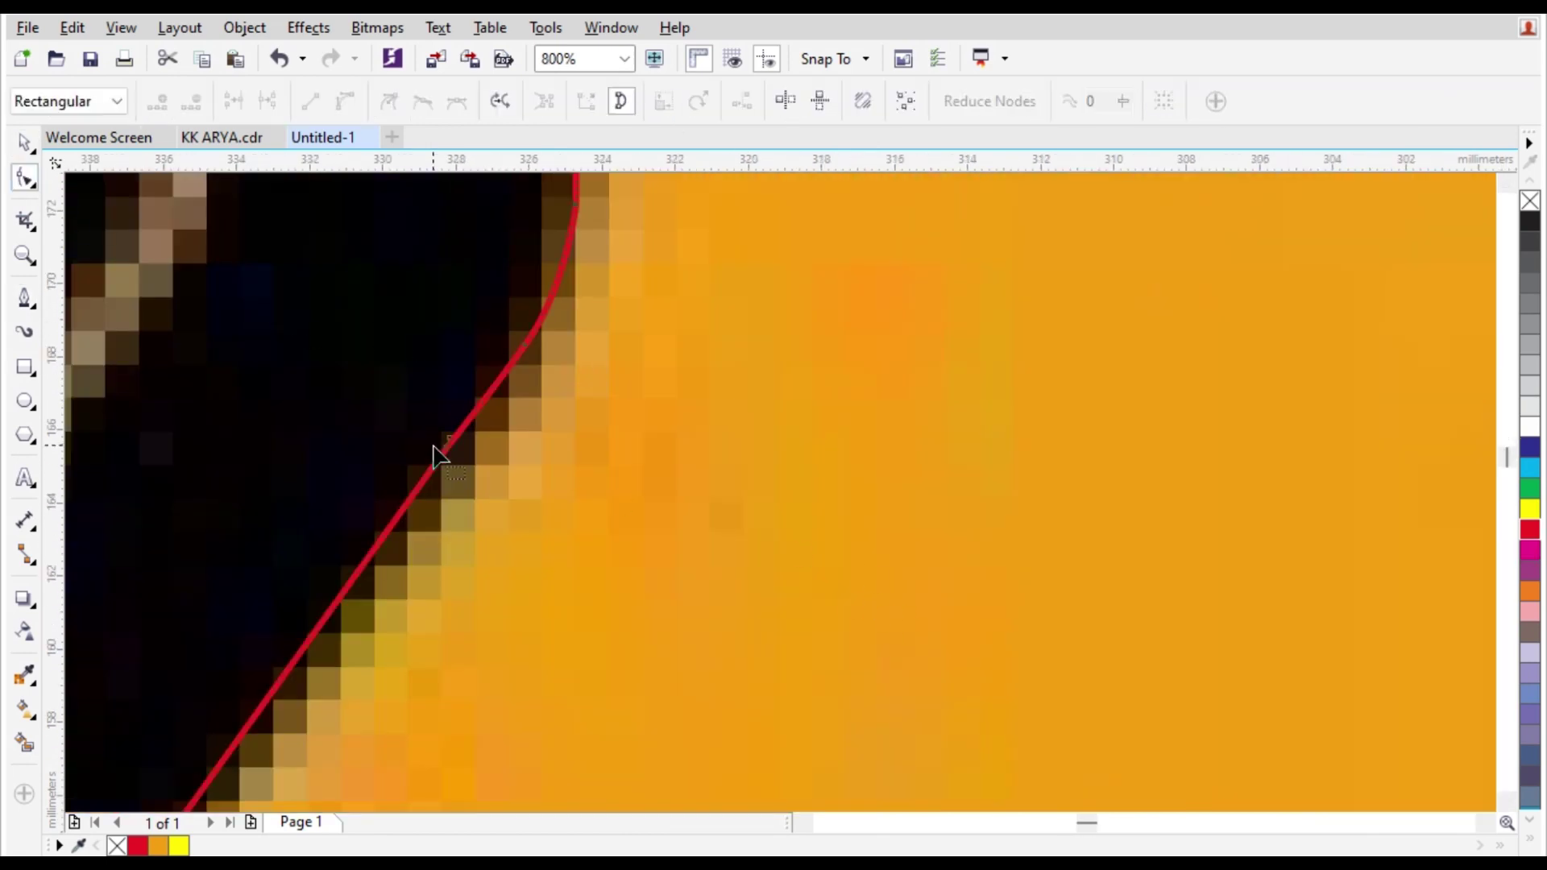
pyautogui.scroll(2, 435, 456)
pyautogui.scroll(-2, 540, 527)
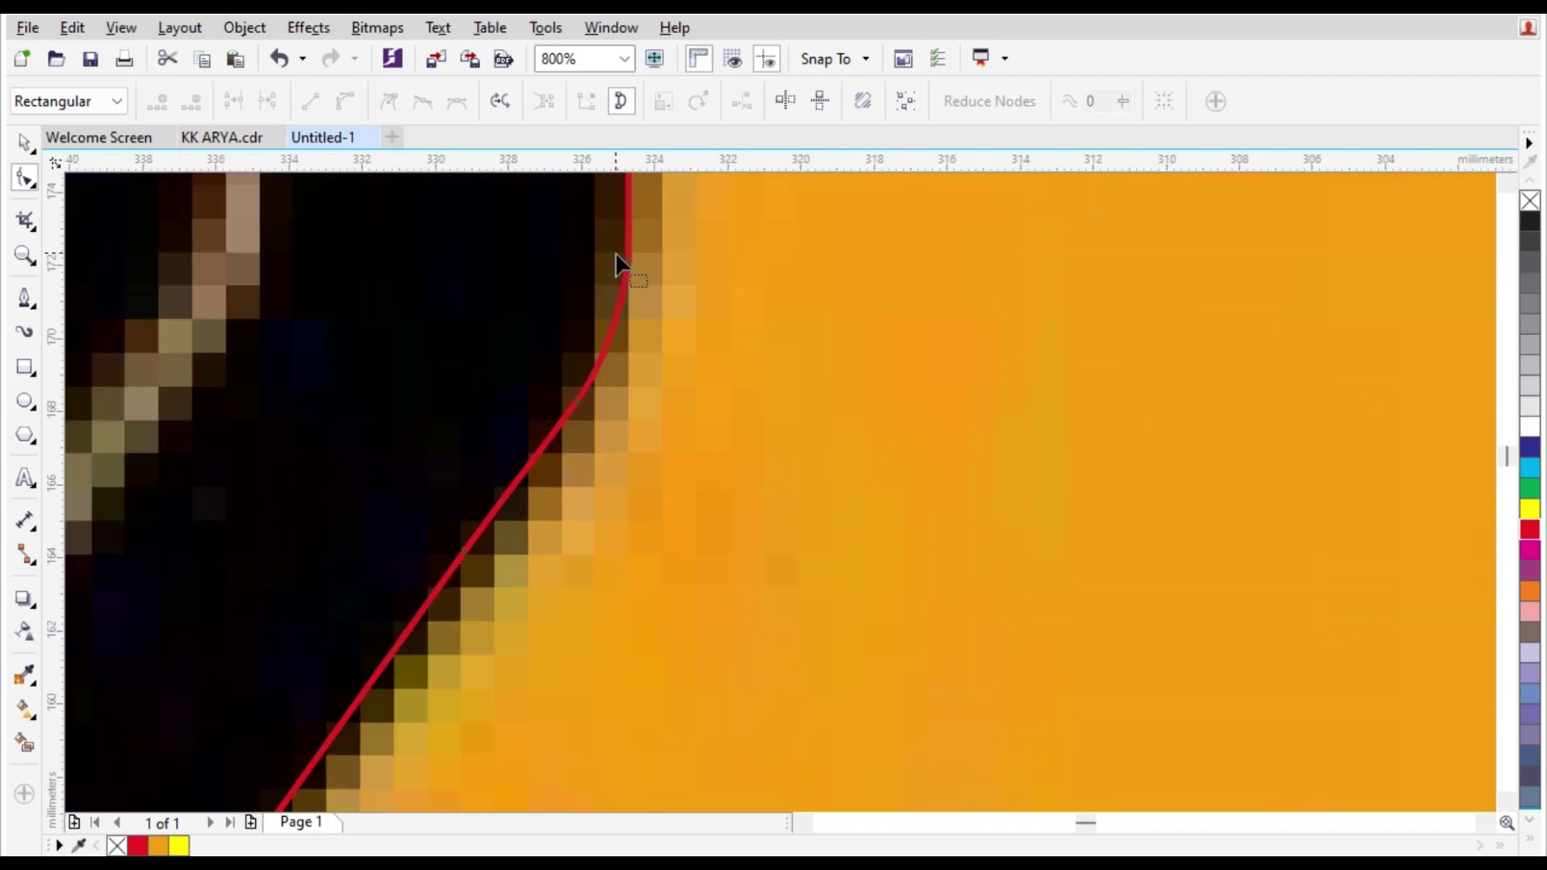
pyautogui.scroll(1, 645, 241)
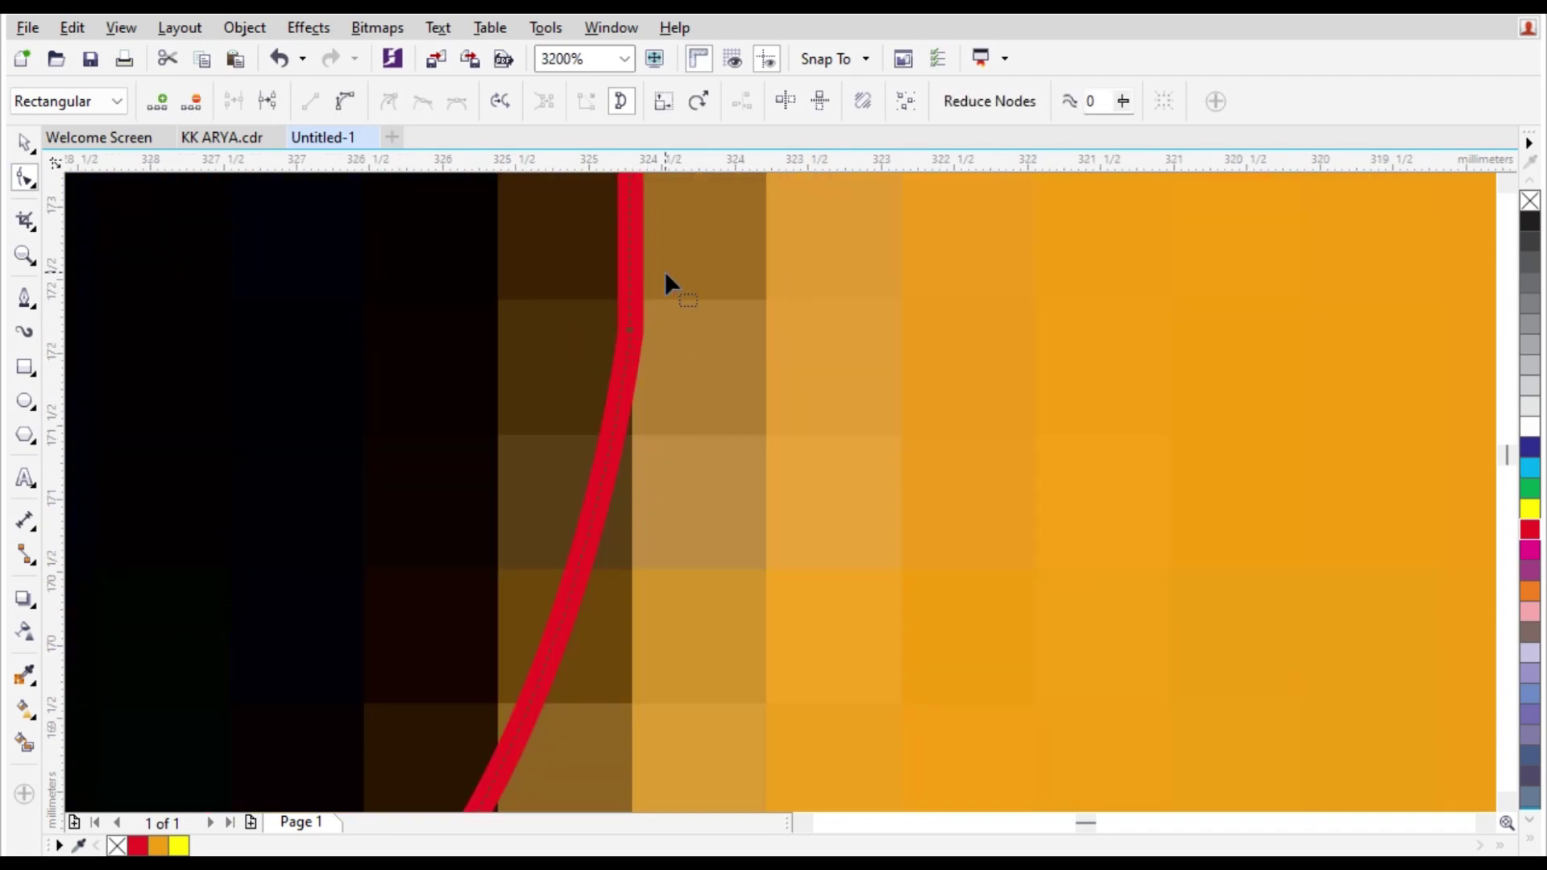
pyautogui.scroll(-2, 664, 427)
pyautogui.scroll(-2, 679, 460)
pyautogui.scroll(-1, 698, 444)
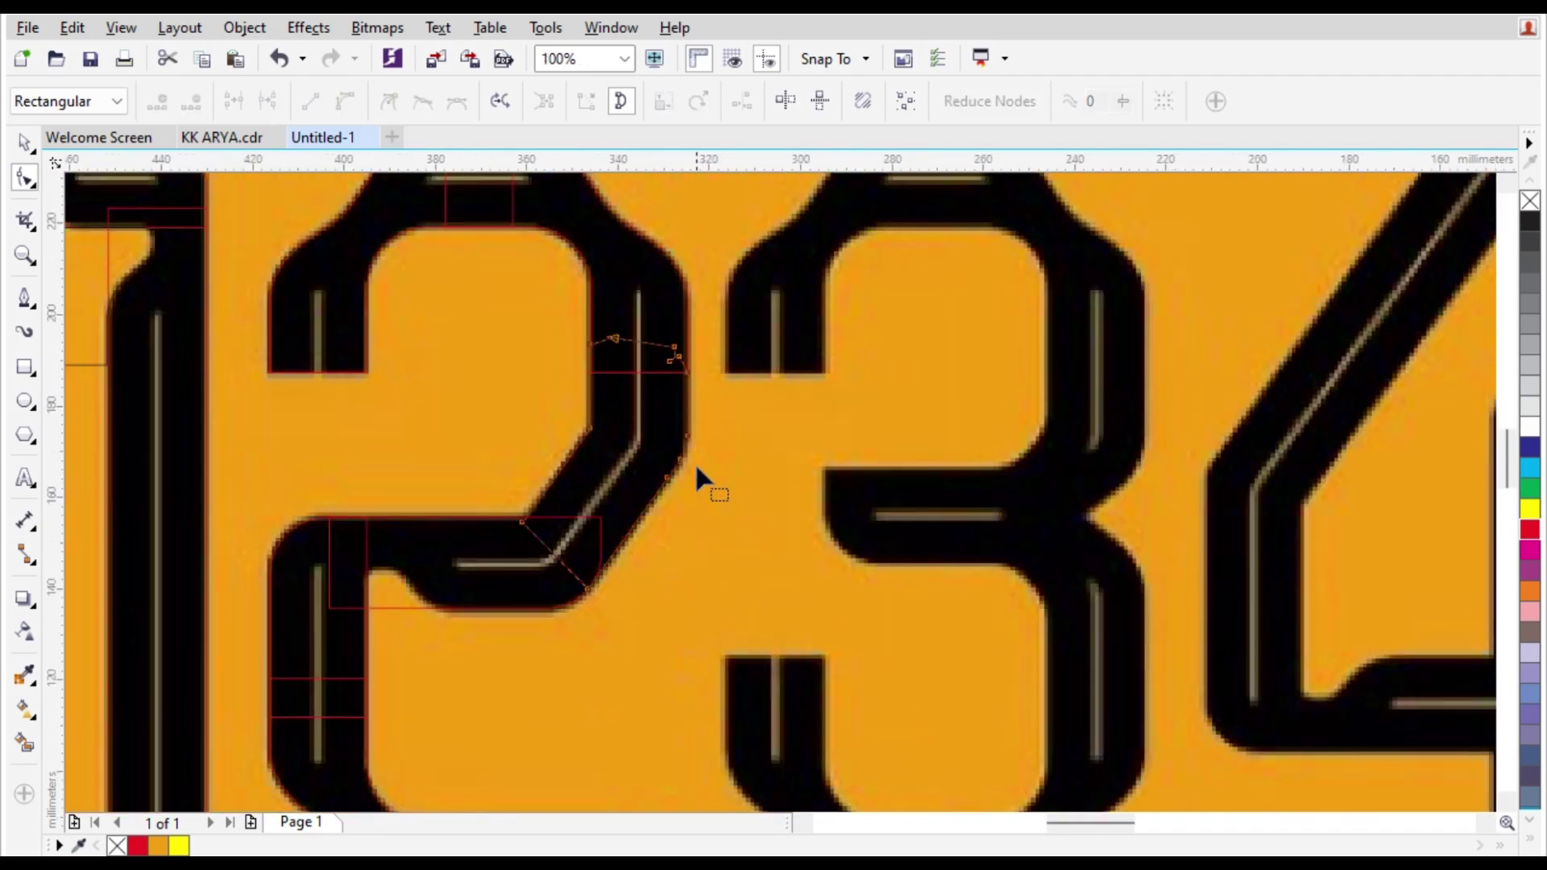
pyautogui.scroll(1, 697, 476)
pyautogui.press('space')
pyautogui.scroll(1, 856, 460)
# Move the small shape down into the 2 and rotate it 90°.
pyautogui.scroll(-2, 739, 479)
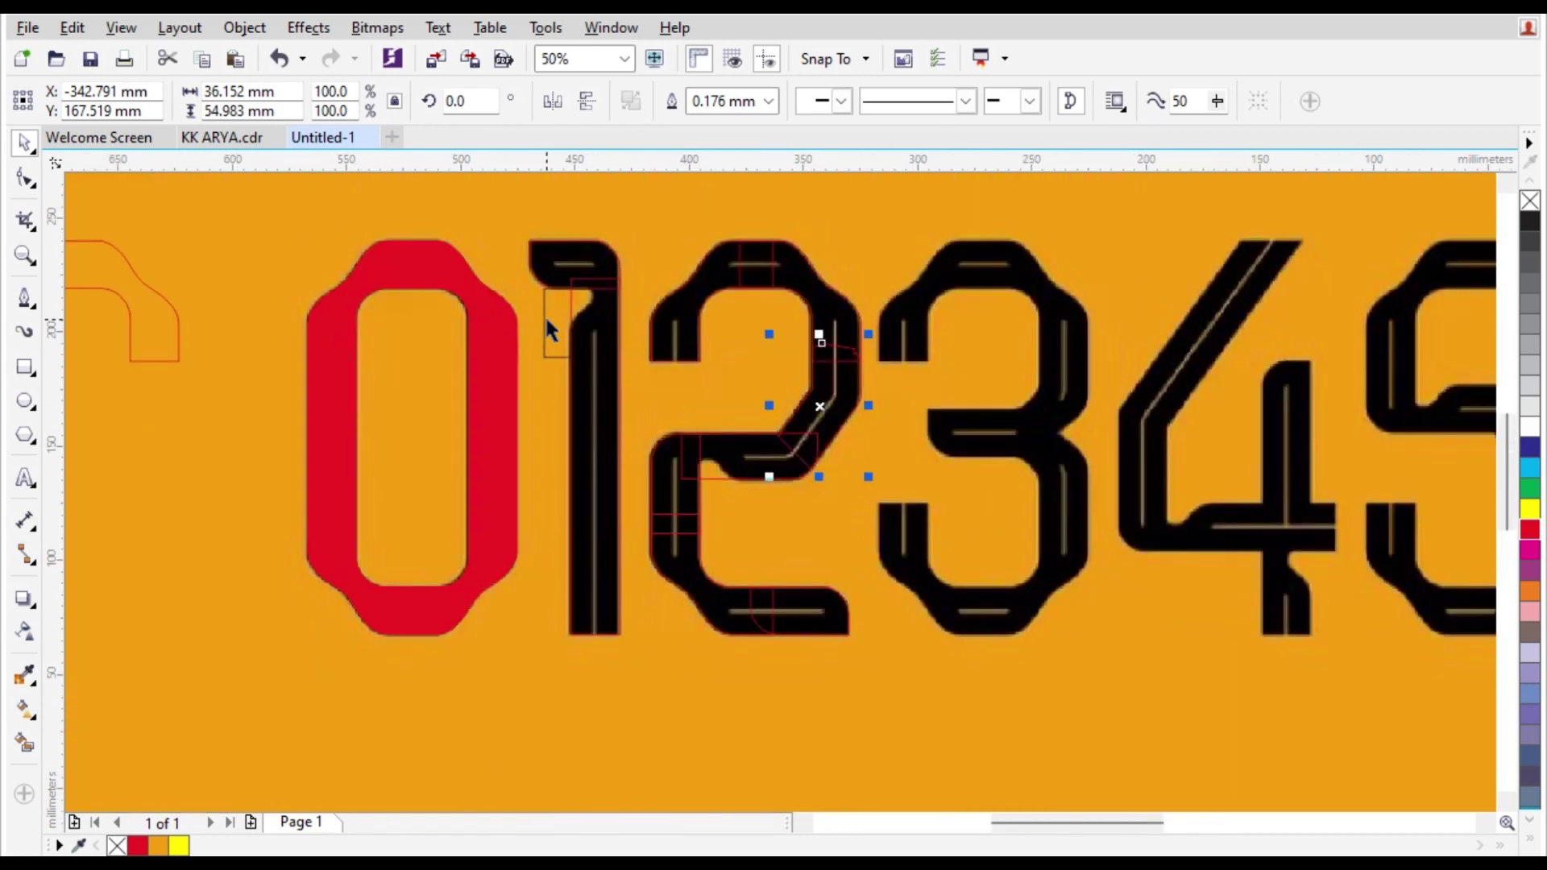
pyautogui.moveTo(550, 331); pyautogui.dragTo(751, 552)
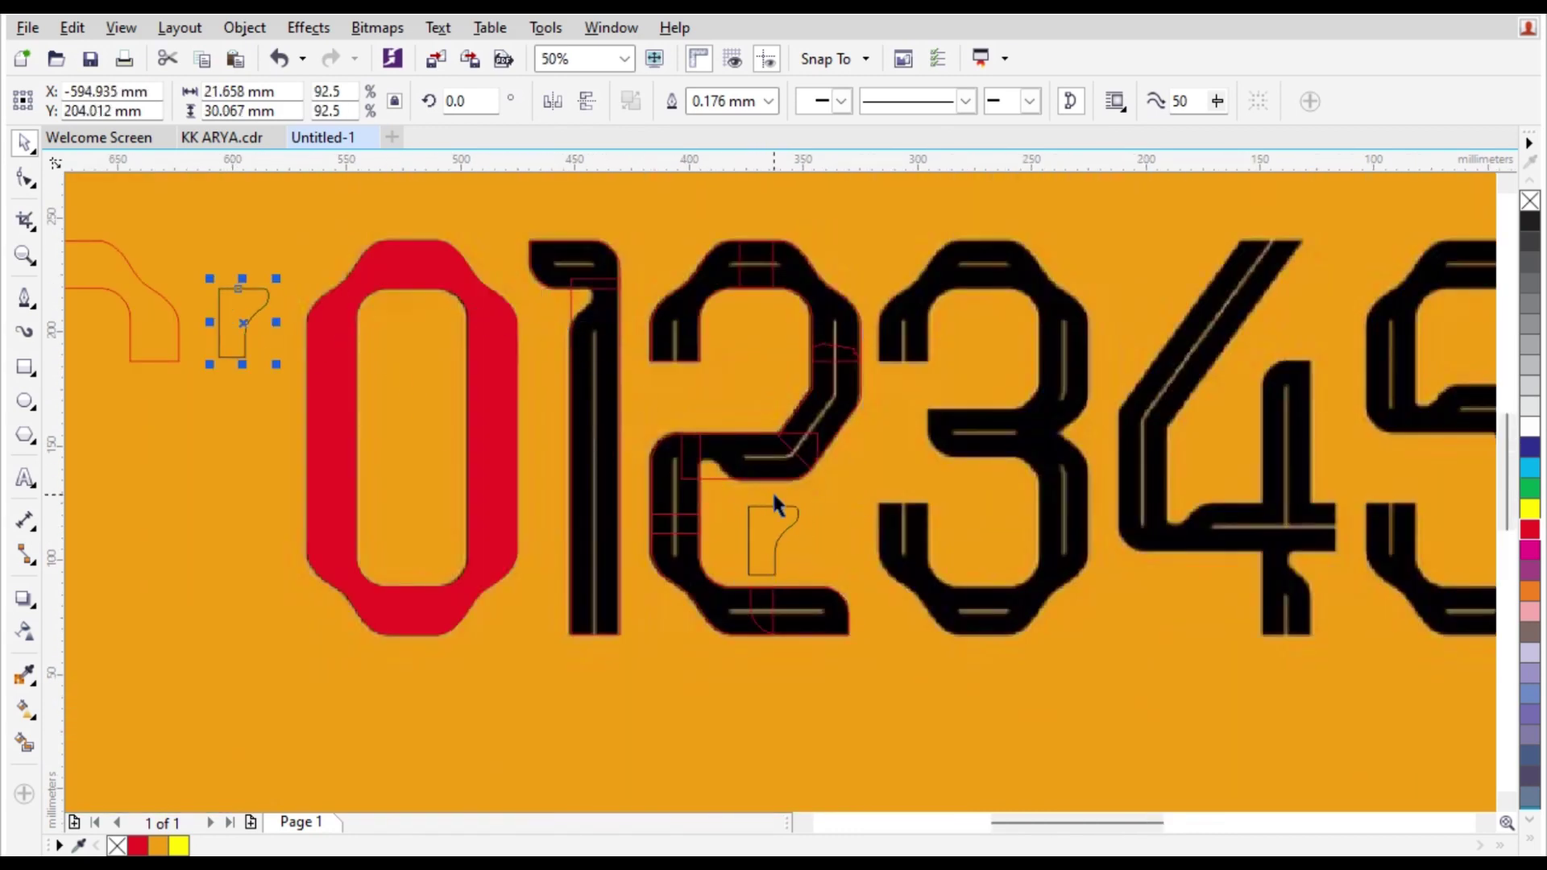
pyautogui.scroll(1, 770, 545)
pyautogui.click(771, 541)
pyautogui.moveTo(896, 449); pyautogui.dragTo(896, 449)
pyautogui.scroll(-1, 886, 507)
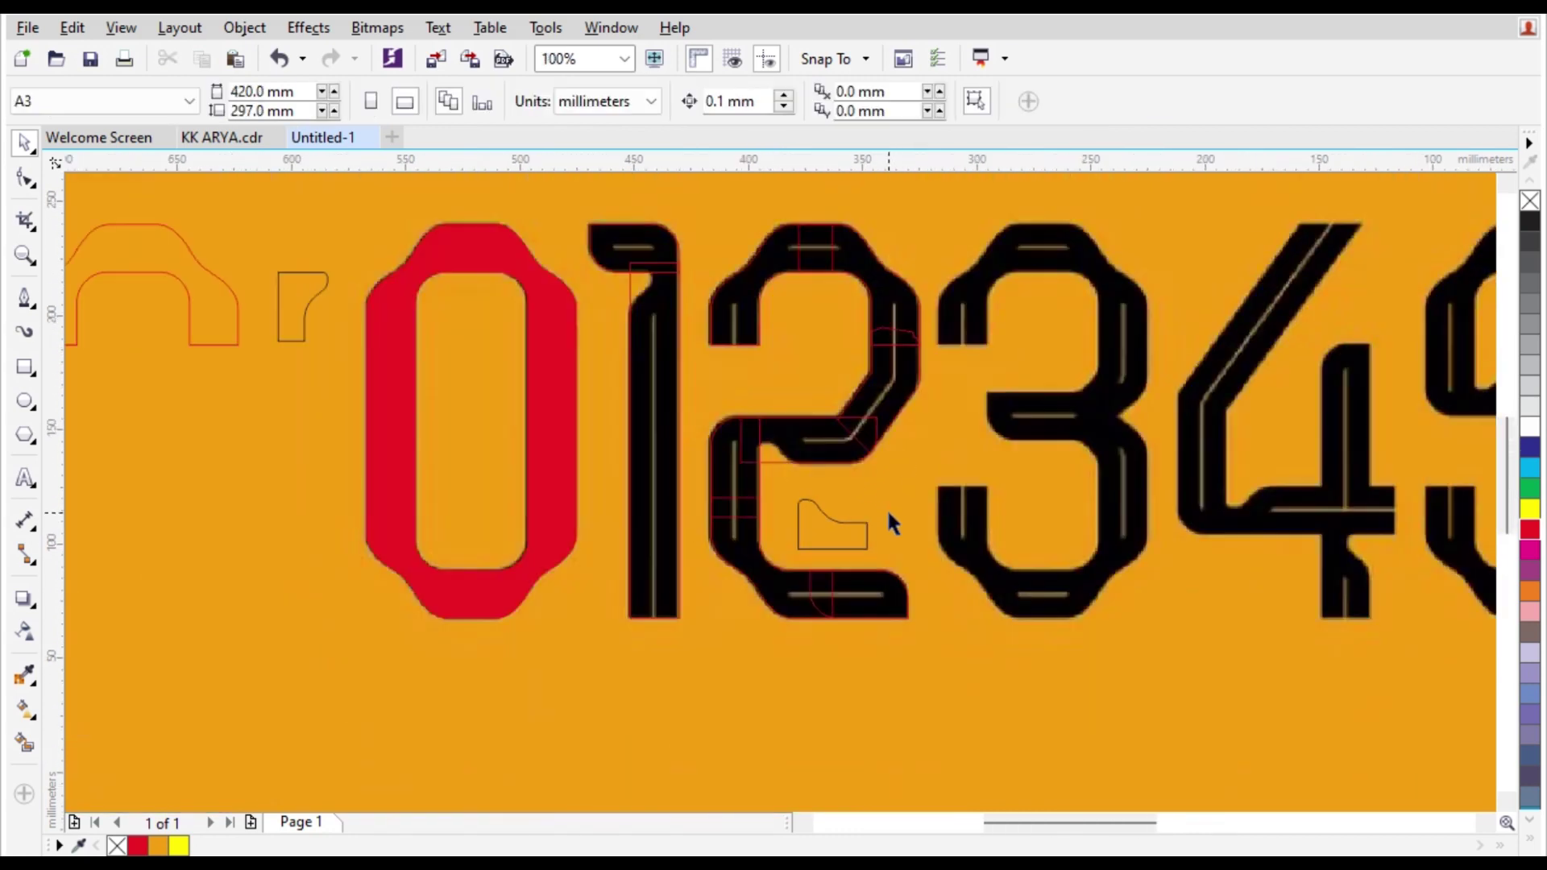
pyautogui.click(267, 430)
pyautogui.scroll(2, 773, 493)
pyautogui.click(798, 524)
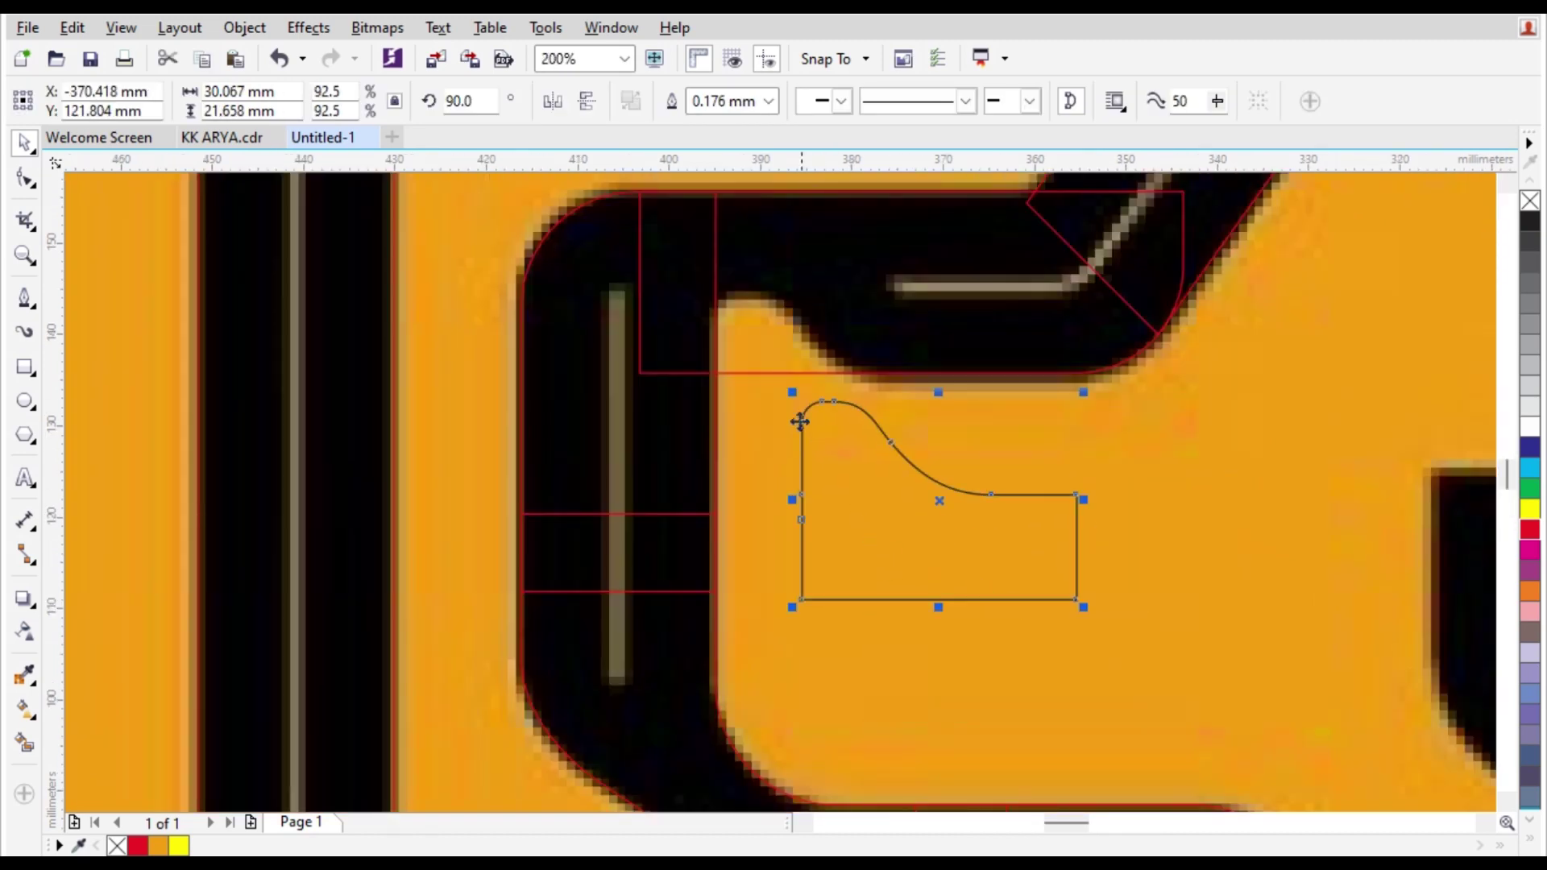
pyautogui.scroll(2, 794, 510)
# Switch to wireframe view and position the curved shape against the 2's bar at its inner corner.
pyautogui.click(121, 28)
pyautogui.click(193, 83)
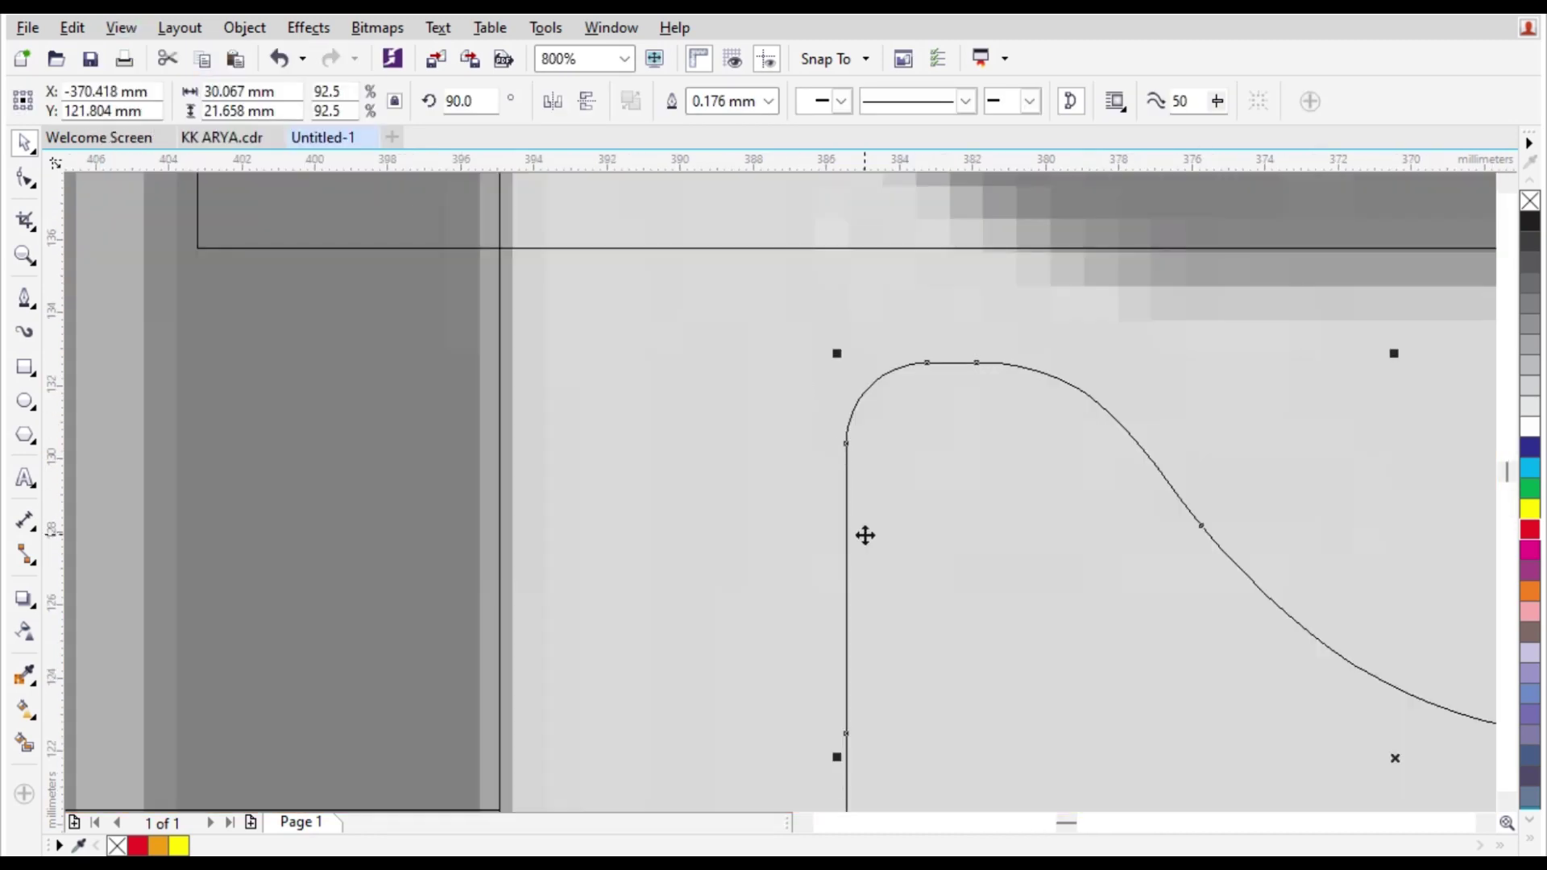
pyautogui.moveTo(863, 532); pyautogui.dragTo(508, 418)
pyautogui.scroll(-1, 681, 488)
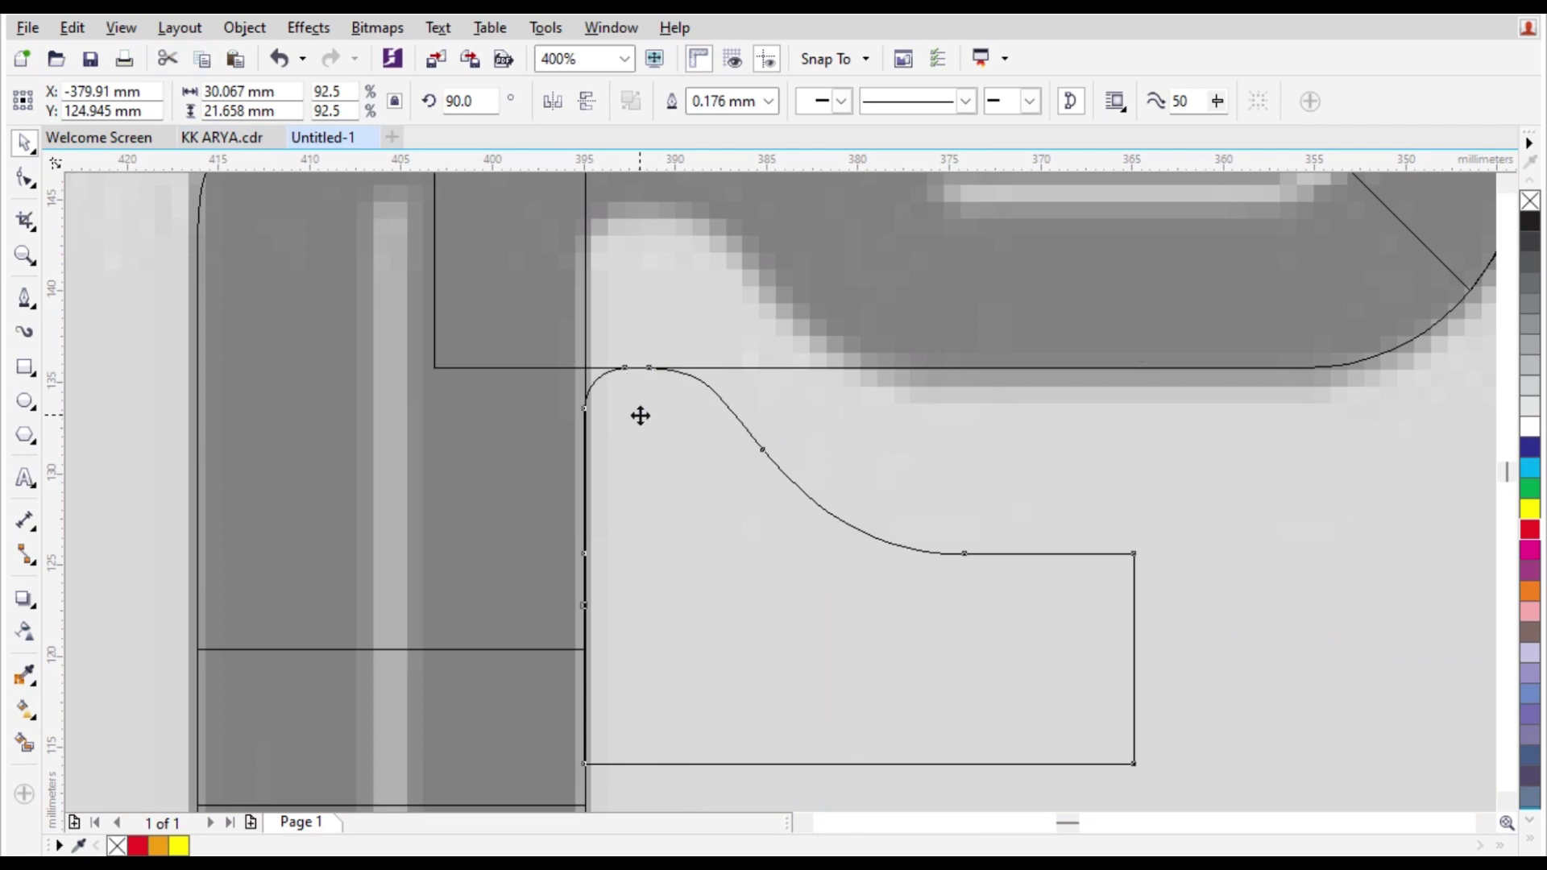
pyautogui.moveTo(641, 416); pyautogui.dragTo(670, 233)
pyautogui.scroll(-1, 804, 443)
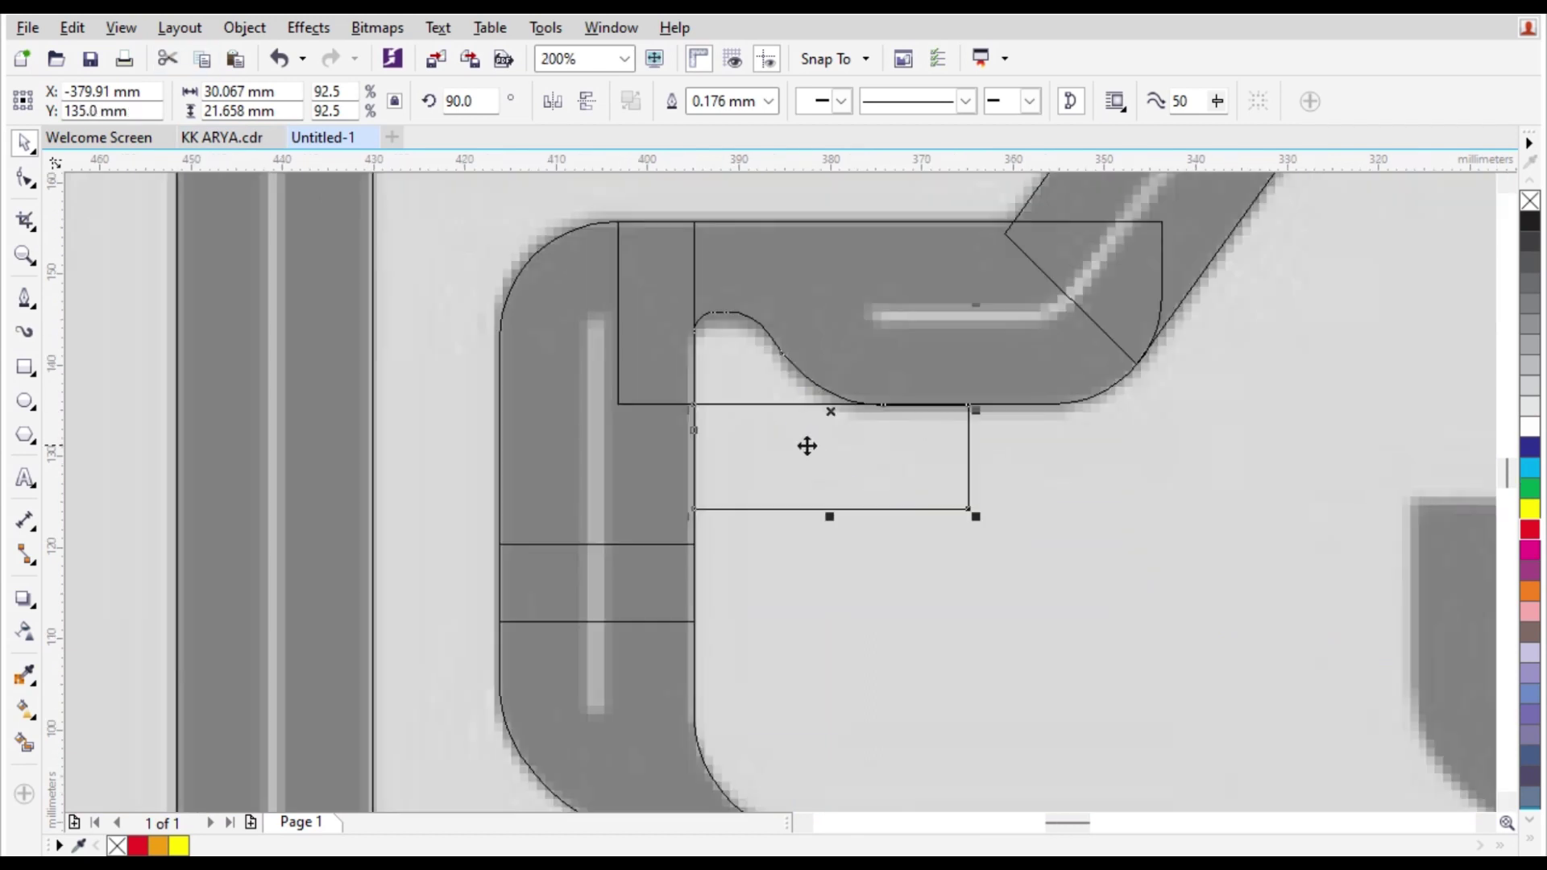
pyautogui.scroll(1, 874, 311)
# Trim the overlapping shape with the curve and pull the lower curved piece away.
pyautogui.keyDown('shift'); pyautogui.click(709, 262); pyautogui.keyUp('shift')
pyautogui.click(708, 101)
pyautogui.scroll(-1, 642, 435)
pyautogui.click(721, 518)
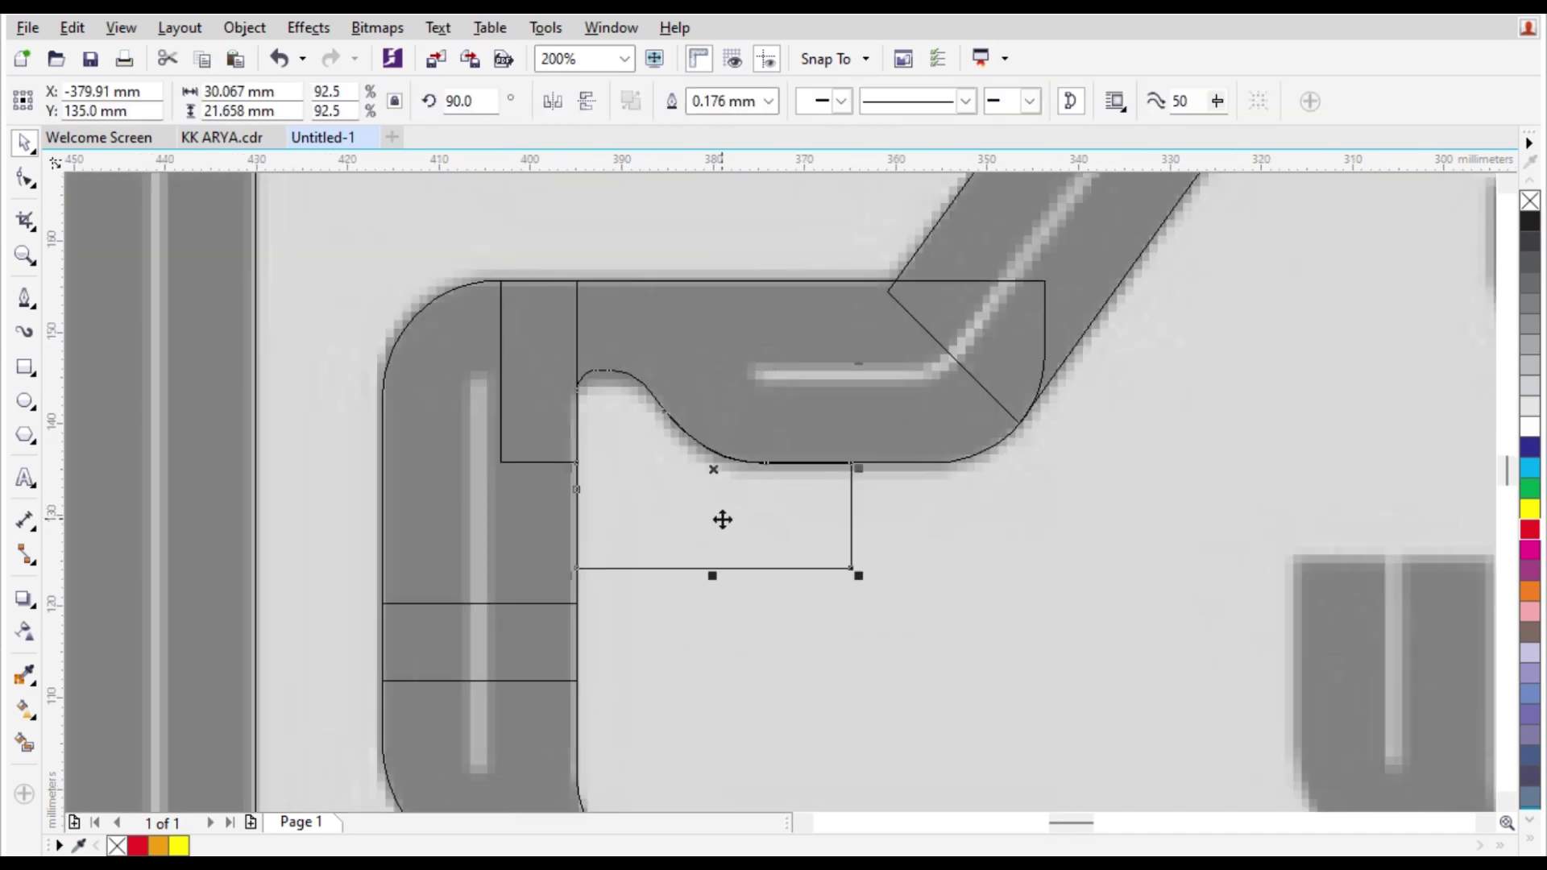
pyautogui.moveTo(721, 518); pyautogui.dragTo(727, 640)
# Return to Enhanced full-colour view and move the curved piece left beside the digits.
pyautogui.click(132, 31)
pyautogui.click(191, 161)
pyautogui.scroll(-2, 1074, 578)
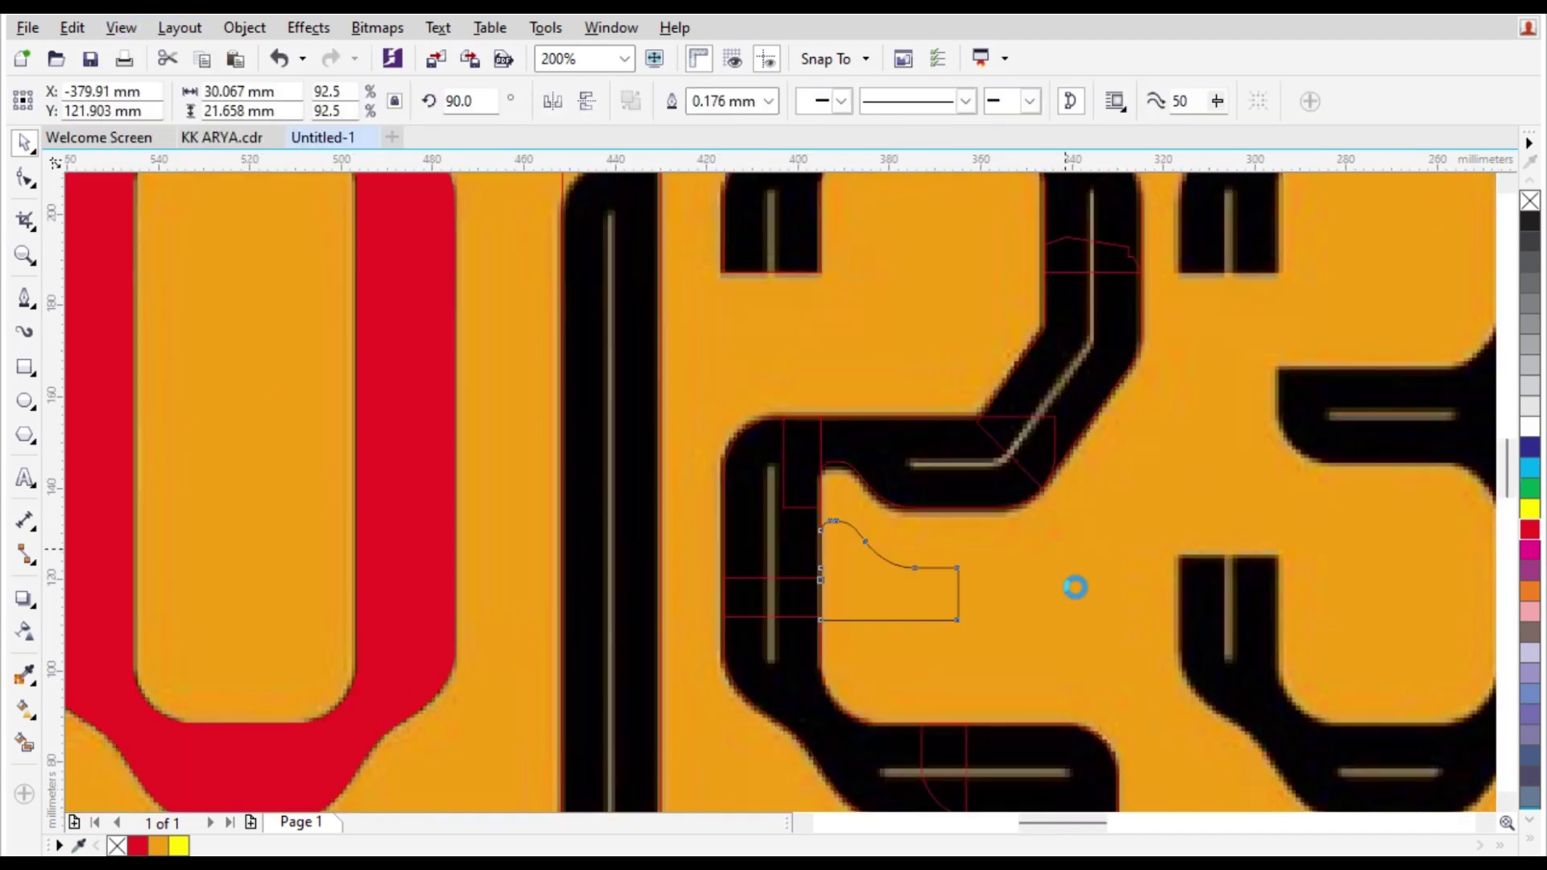
pyautogui.click(1068, 579)
pyautogui.moveTo(970, 580); pyautogui.dragTo(377, 555)
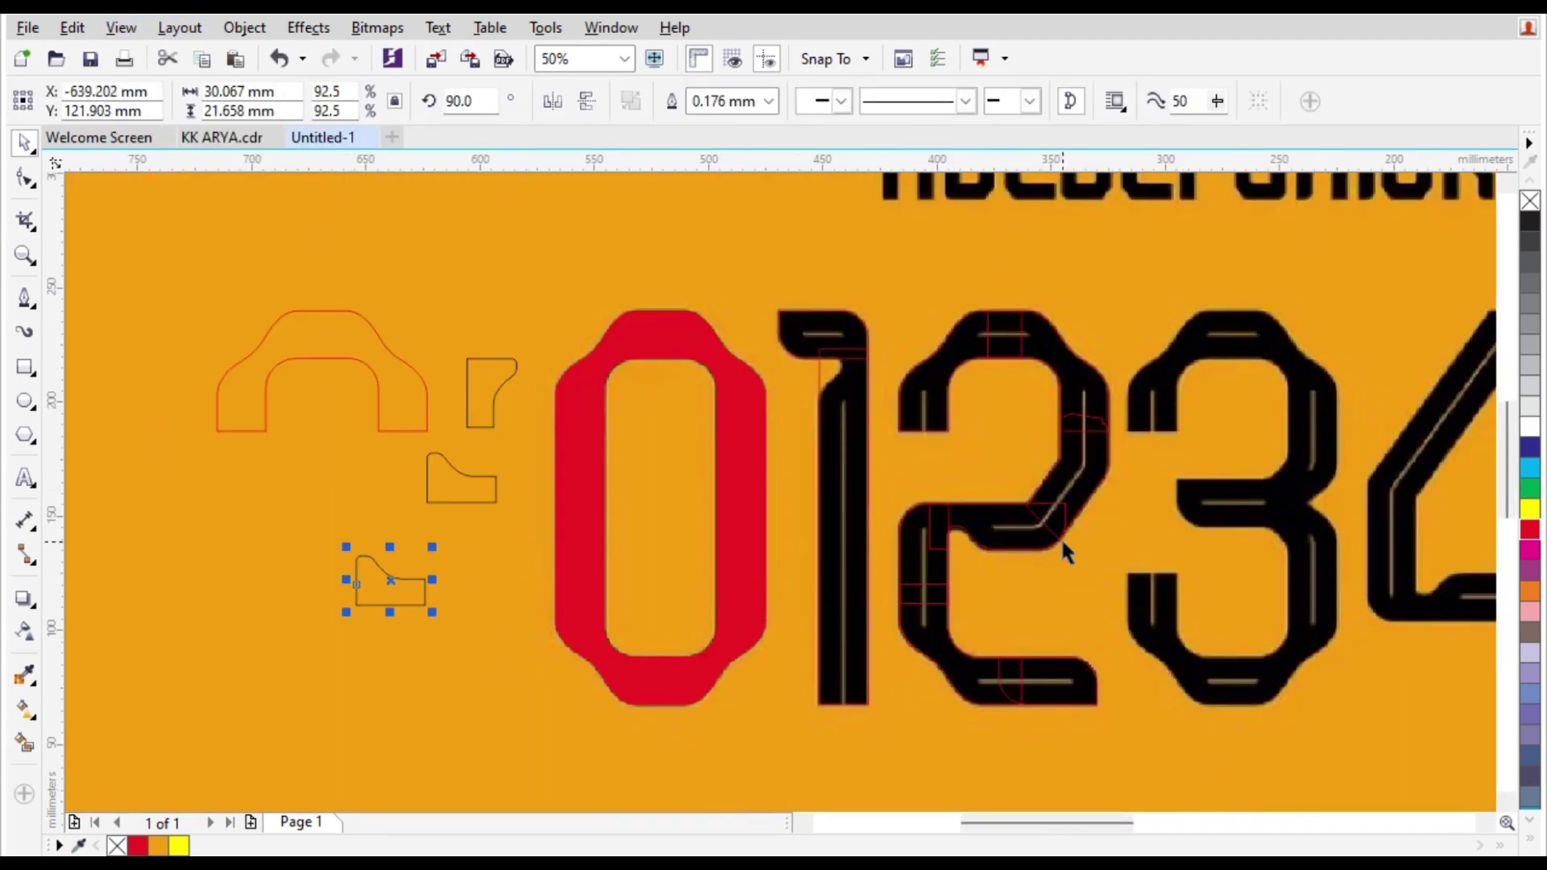
pyautogui.scroll(1, 1129, 535)
pyautogui.scroll(-1, 644, 478)
# Fit the curved piece into the notch under the 1's top cap.
pyautogui.moveTo(690, 682); pyautogui.dragTo(690, 682)
pyautogui.scroll(1, 314, 366)
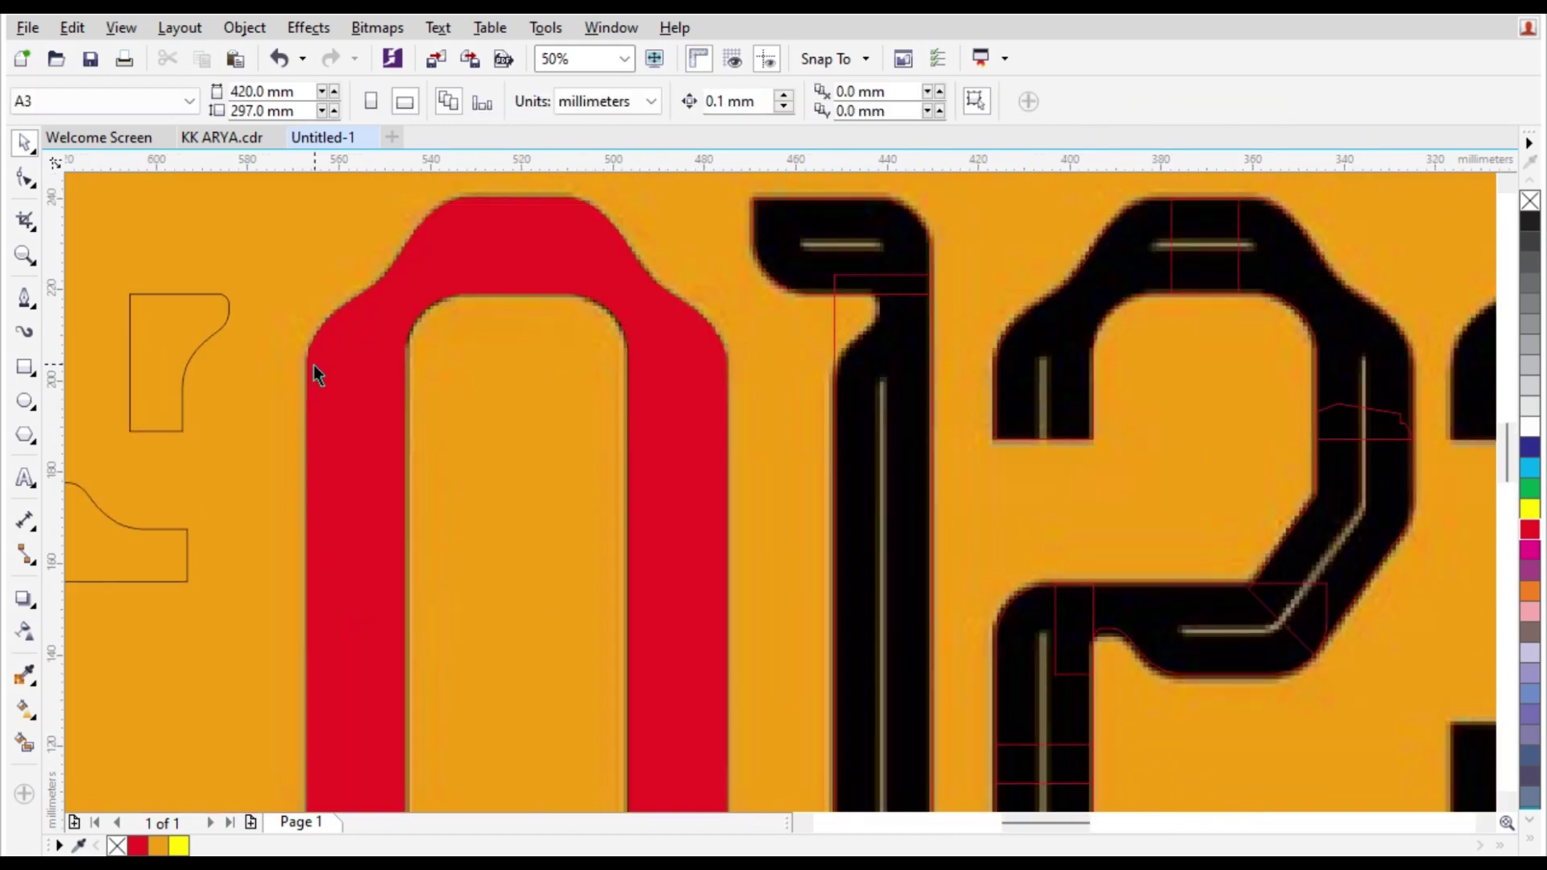
pyautogui.moveTo(202, 342); pyautogui.dragTo(842, 340)
pyautogui.scroll(3, 882, 313)
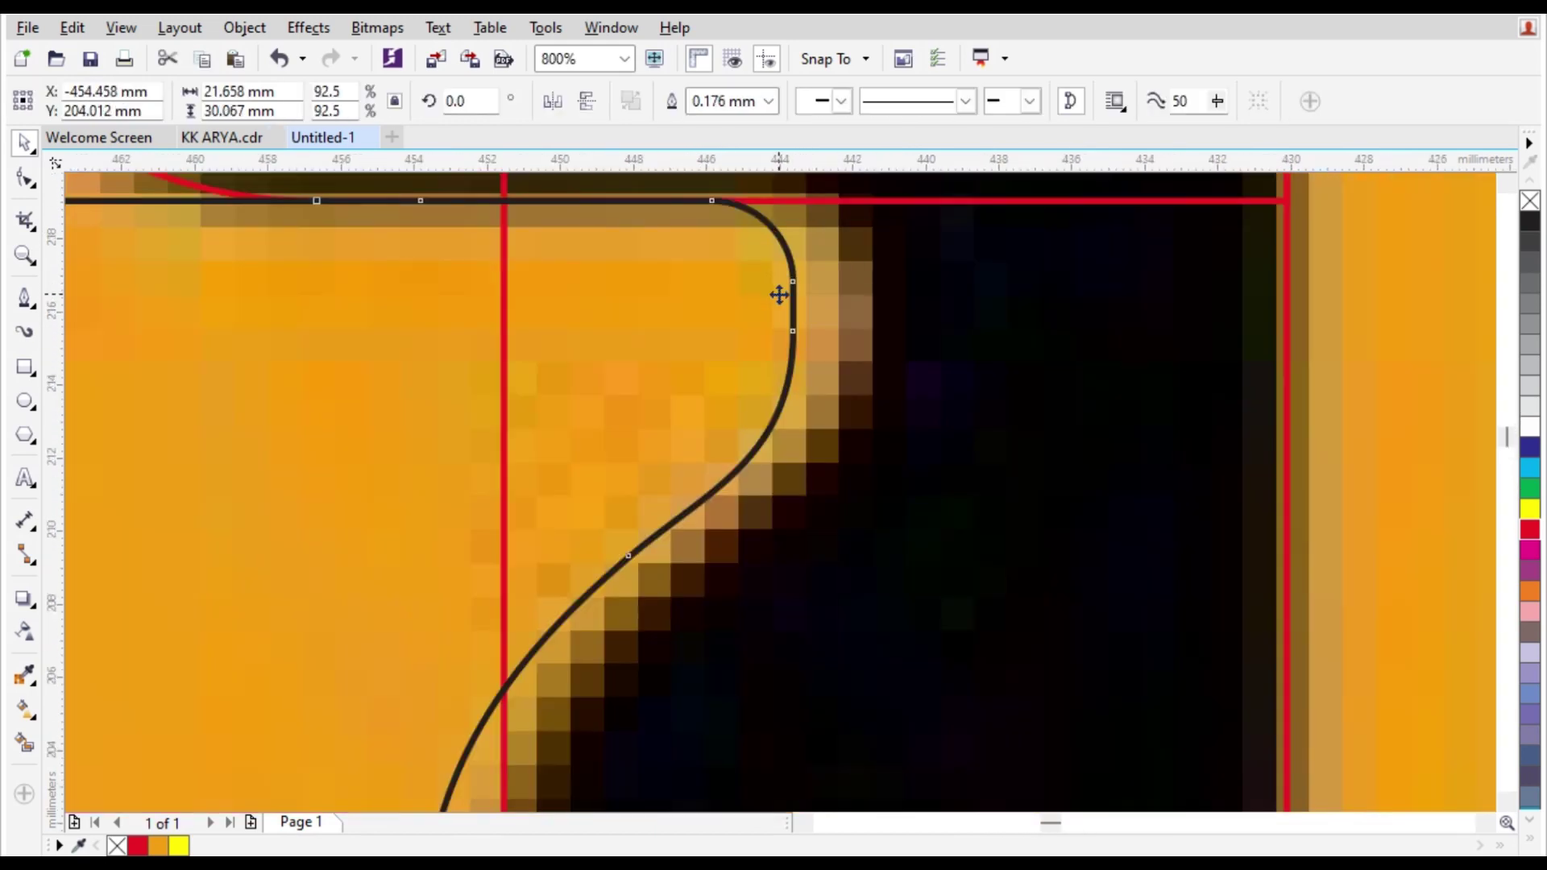
pyautogui.moveTo(779, 294); pyautogui.dragTo(864, 295)
pyautogui.scroll(-2, 954, 296)
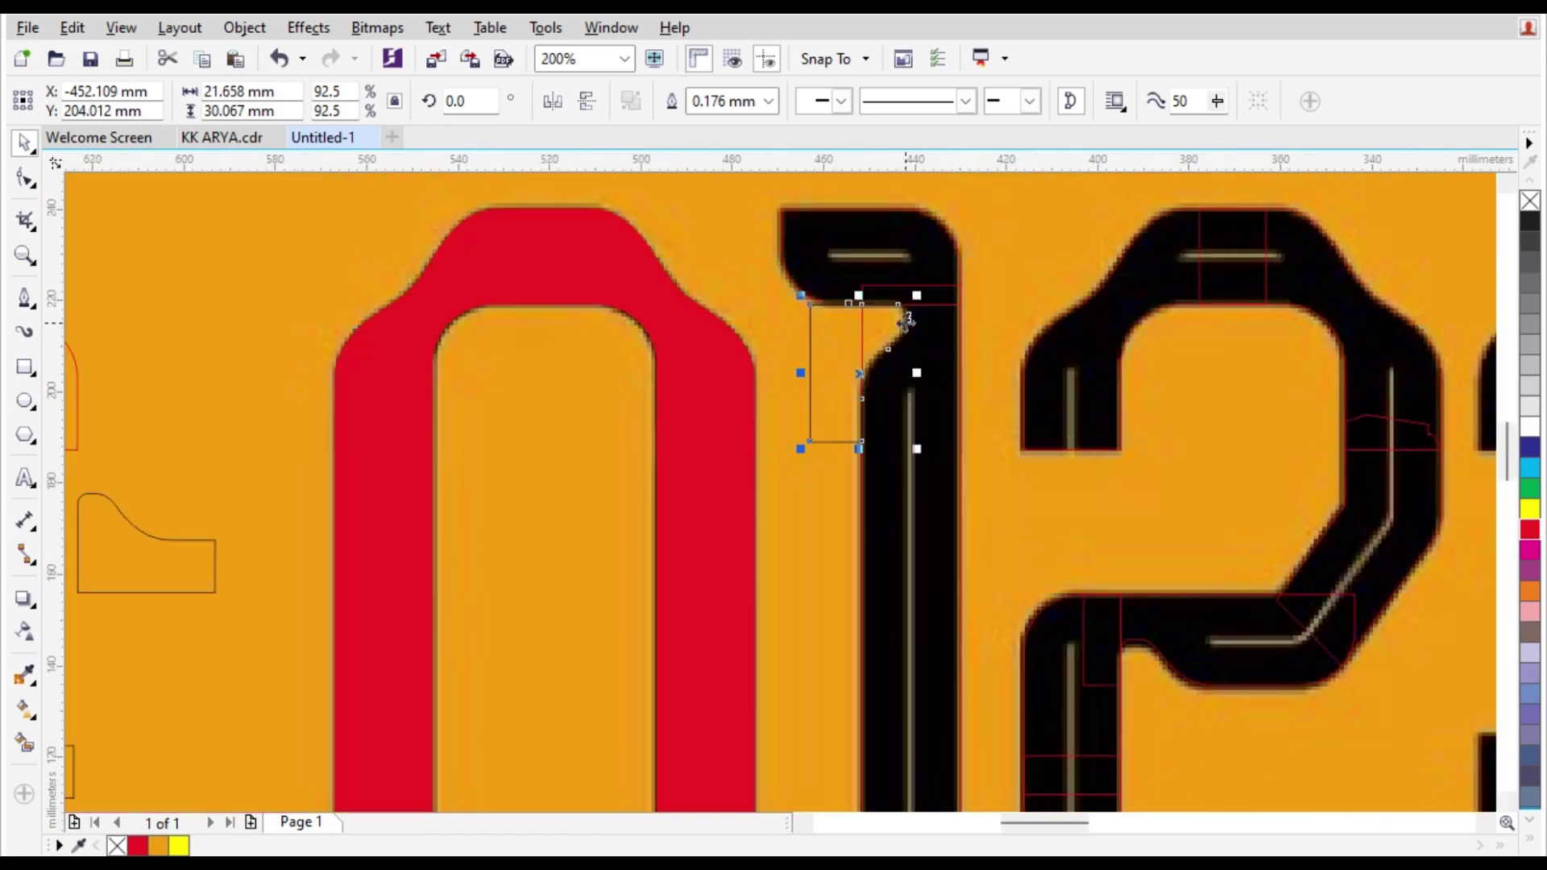
# Intersect the curve with the tall 1 and move the resulting piece toward the 0.
pyautogui.click(869, 385)
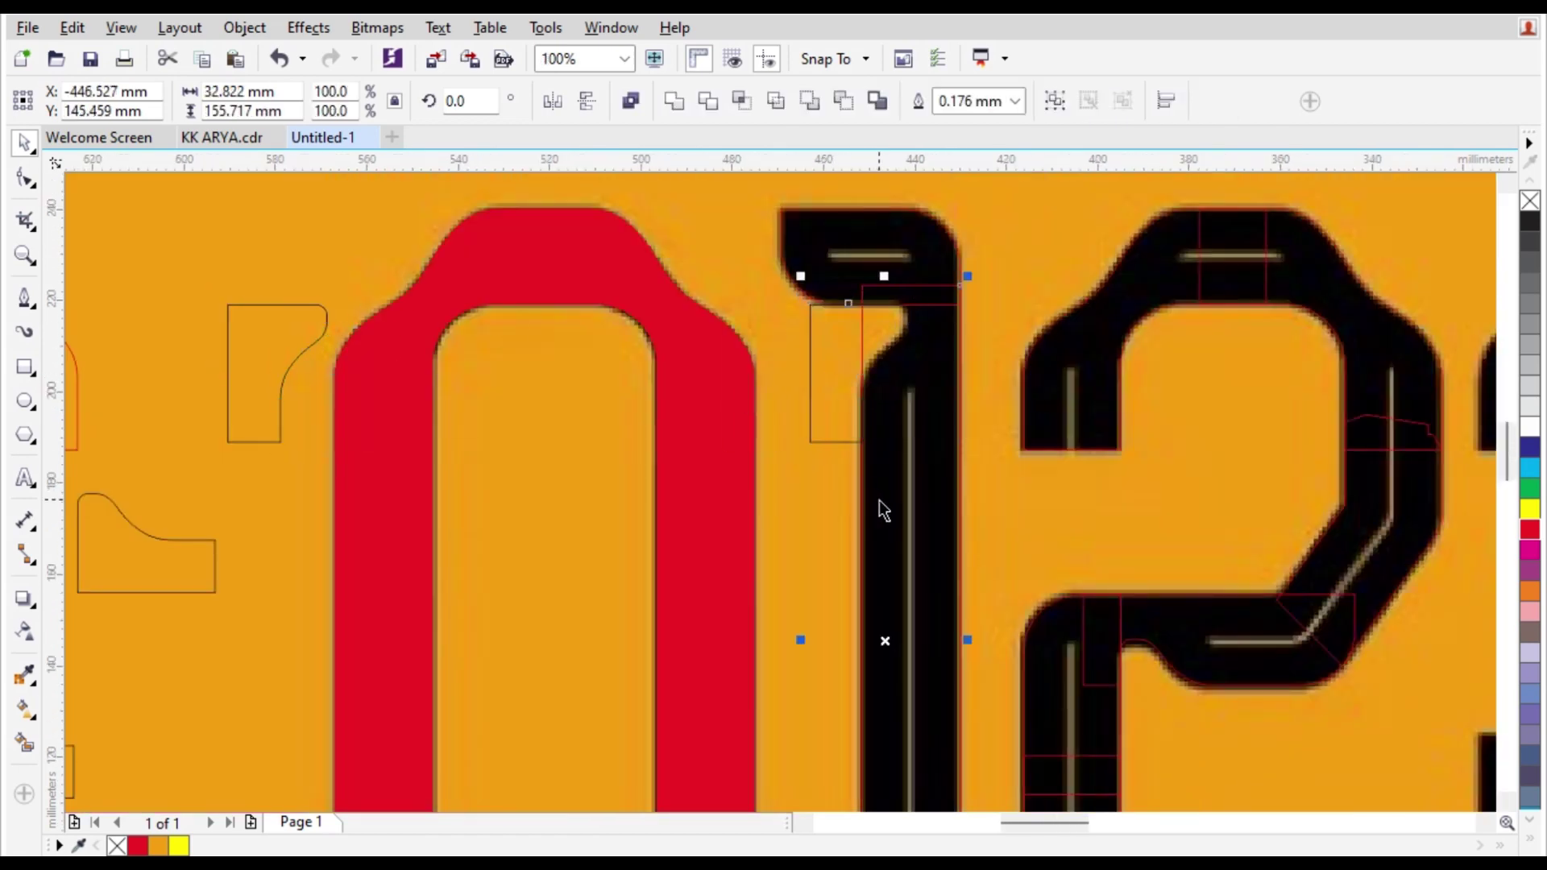
pyautogui.click(708, 101)
pyautogui.moveTo(878, 373); pyautogui.dragTo(466, 353)
pyautogui.scroll(-1, 594, 407)
pyautogui.press('Escape')
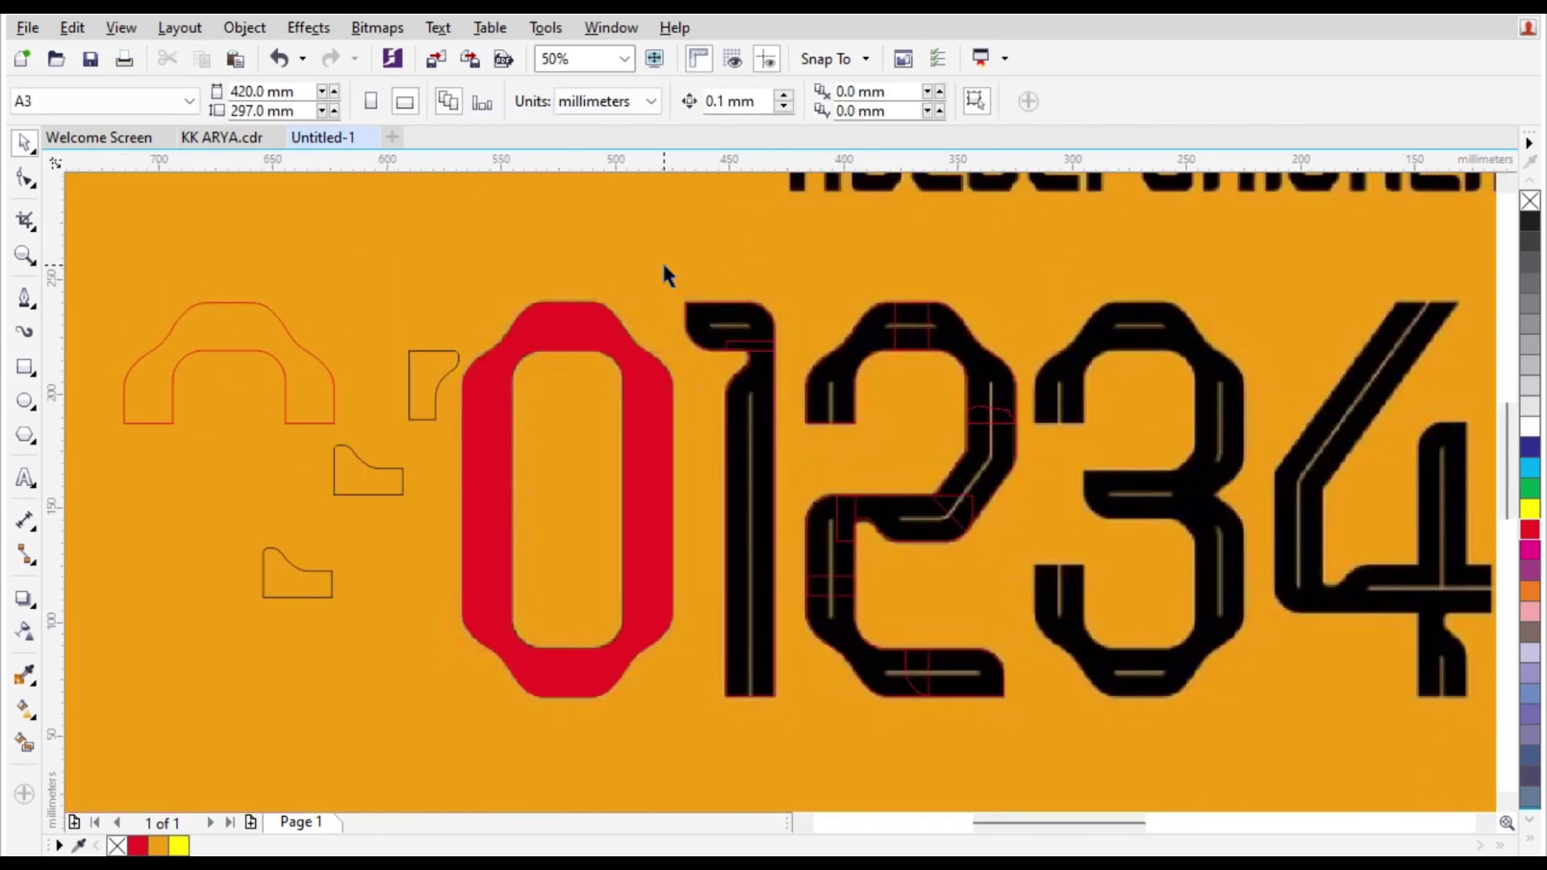
# Weld all the 1's traced parts into one shape and fill it red.
pyautogui.moveTo(811, 723); pyautogui.dragTo(811, 724)
pyautogui.click(1532, 529)
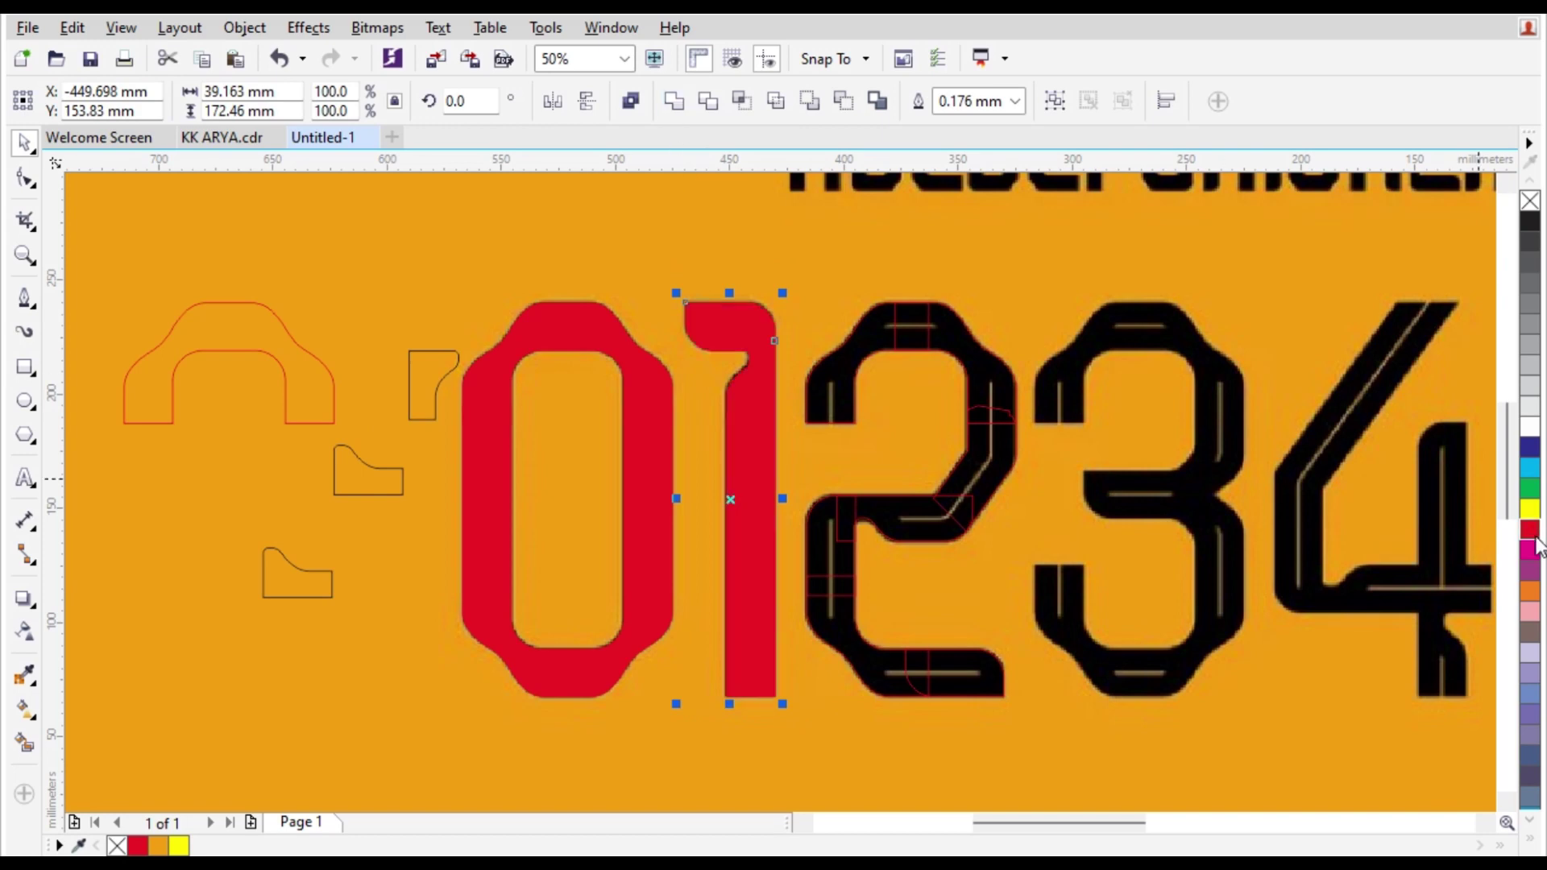
pyautogui.hotkey('ctrl', 'z')
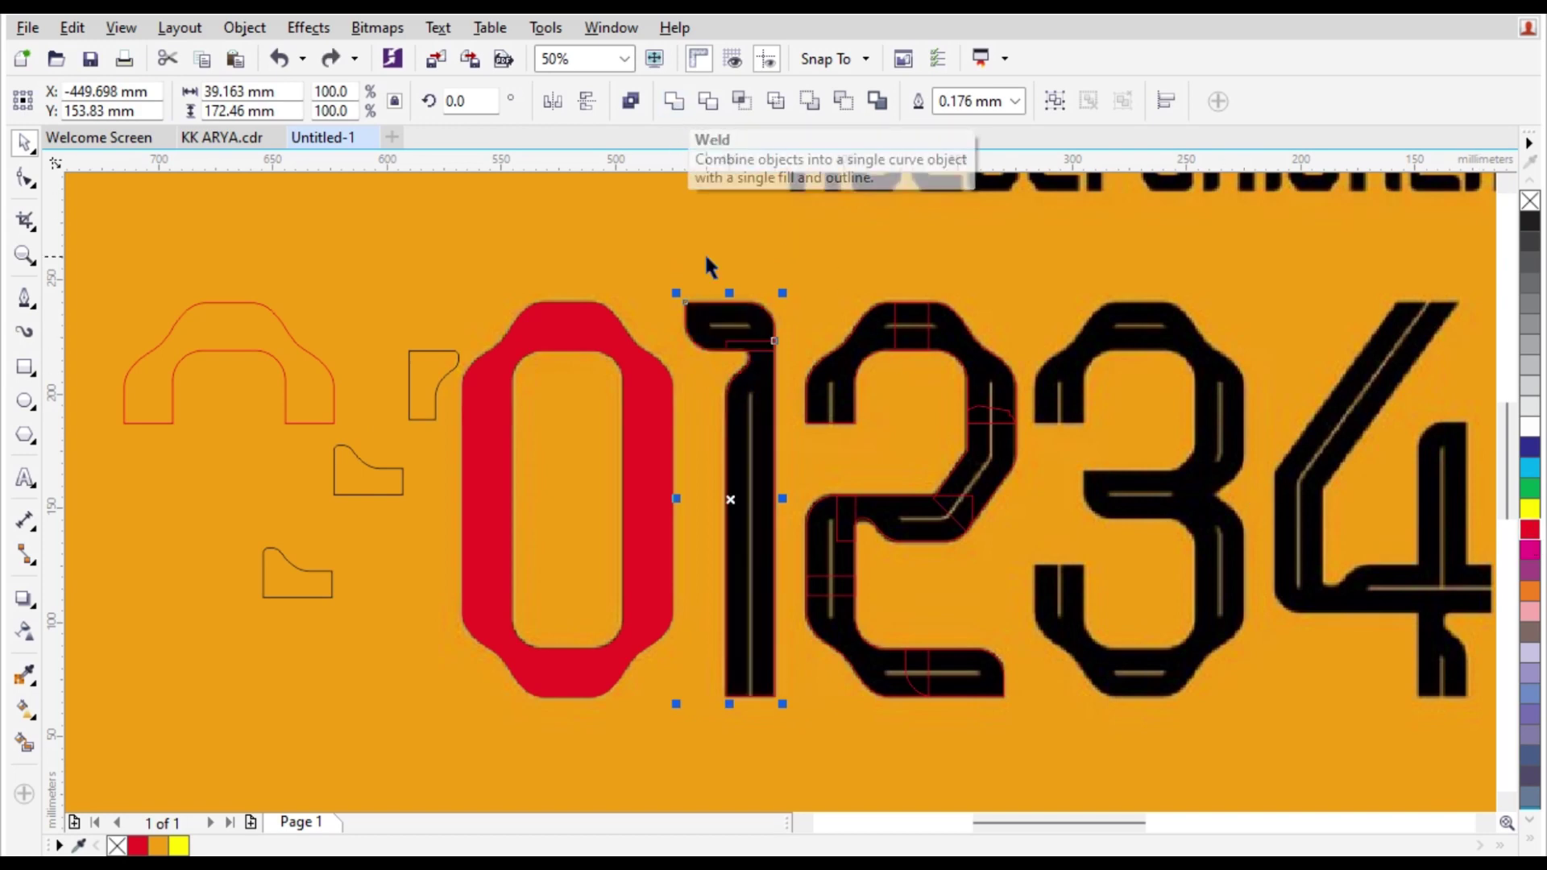
pyautogui.press('Escape')
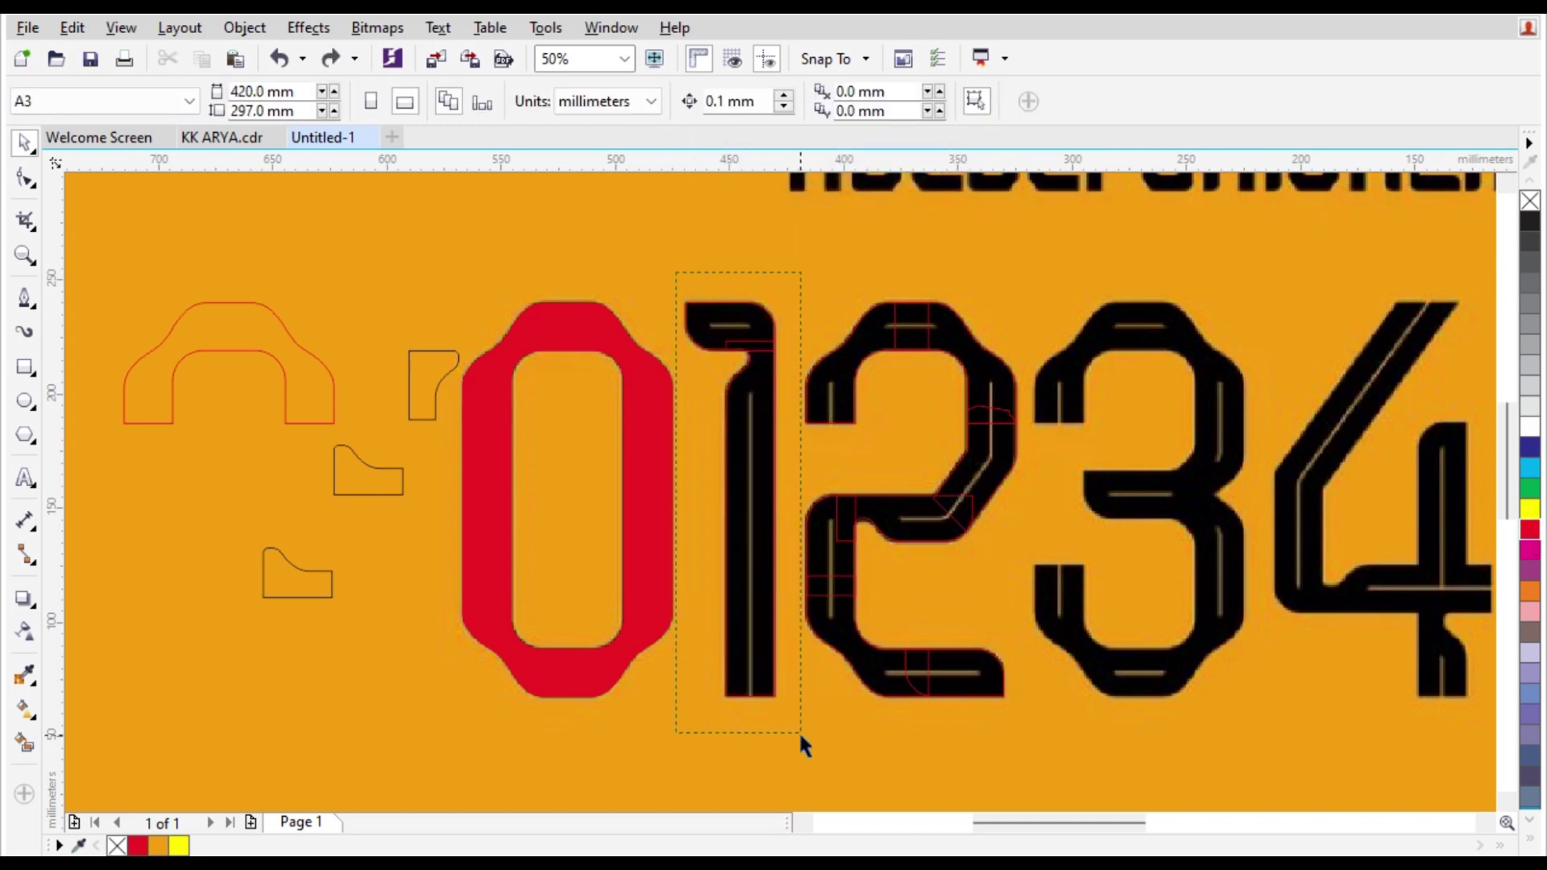
pyautogui.moveTo(799, 731); pyautogui.dragTo(800, 733)
pyautogui.click(674, 102)
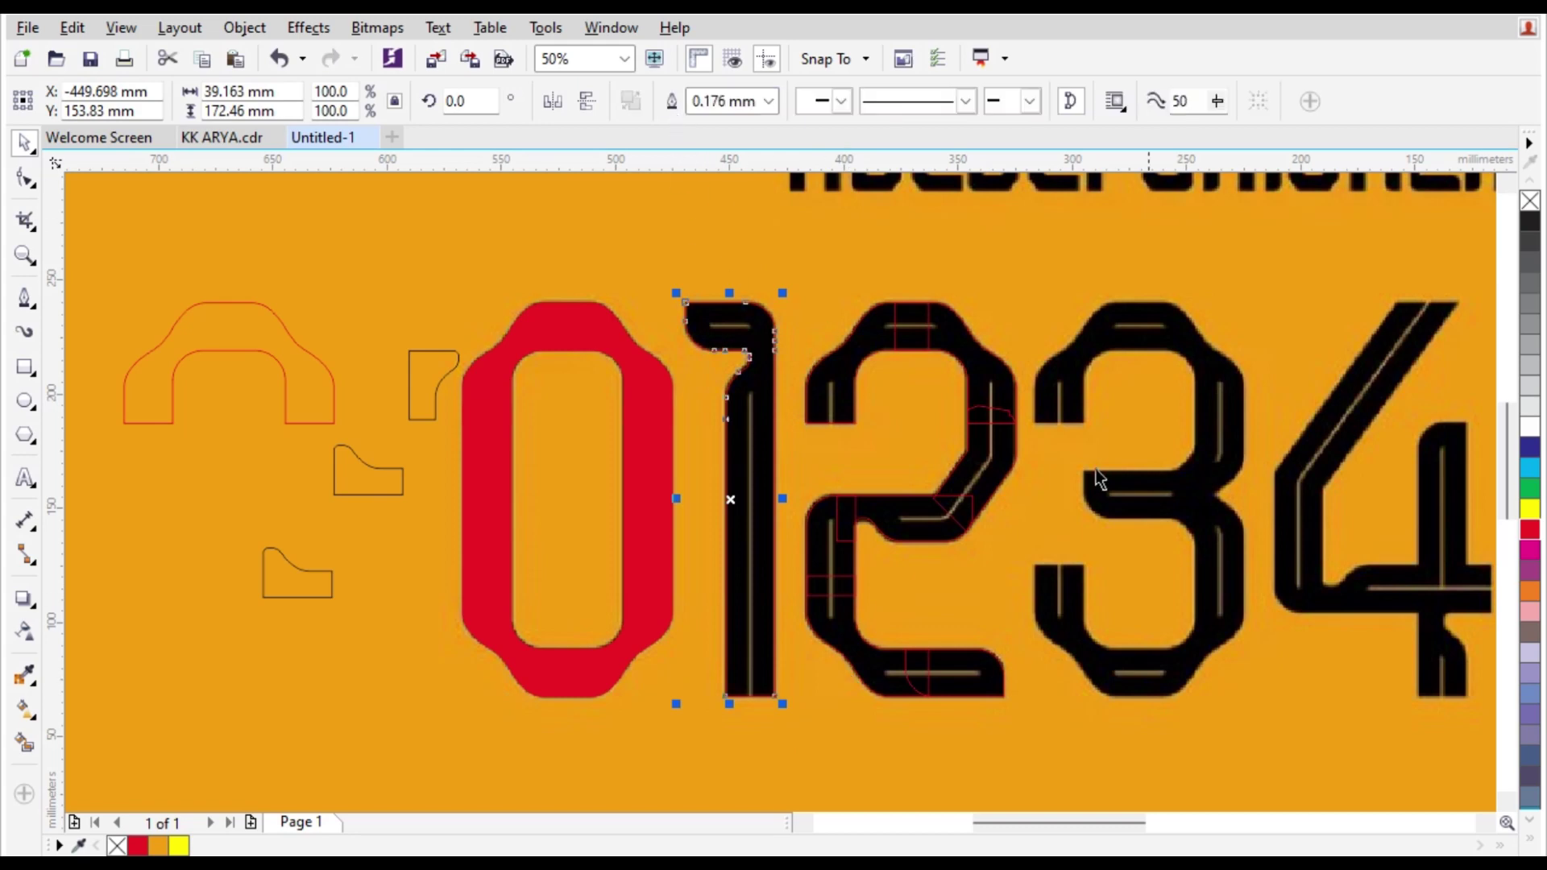
pyautogui.click(1521, 531)
pyautogui.moveTo(1064, 678); pyautogui.dragTo(1066, 679)
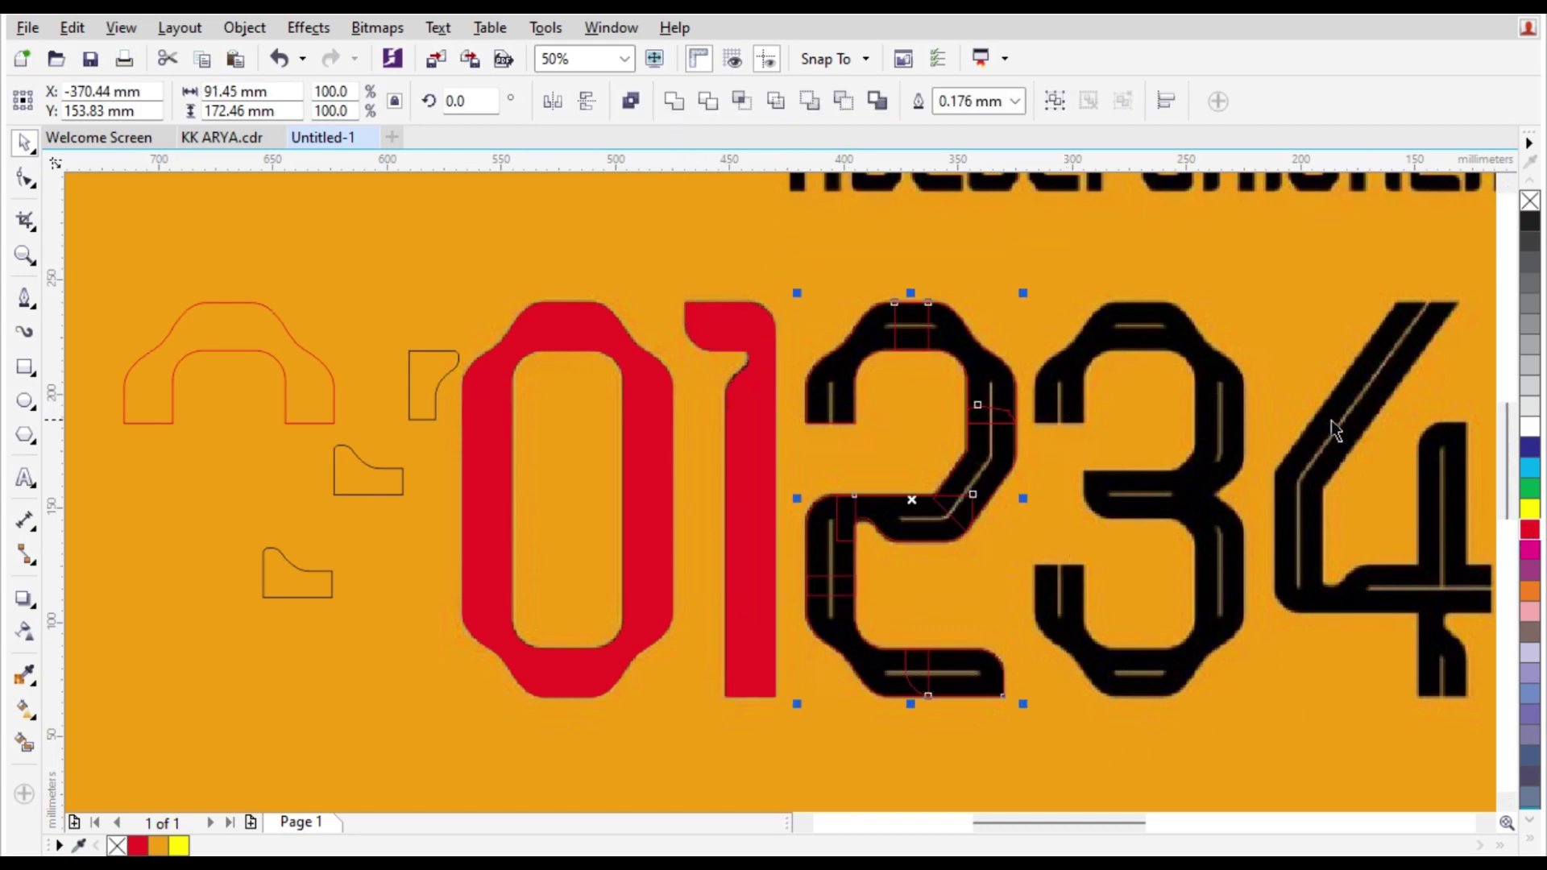
# Move the 3's top arc down and mirror it vertically to form the bottom.
pyautogui.scroll(-1, 728, 472)
pyautogui.scroll(1, 1140, 459)
pyautogui.click(532, 373)
pyautogui.scroll(1, 521, 372)
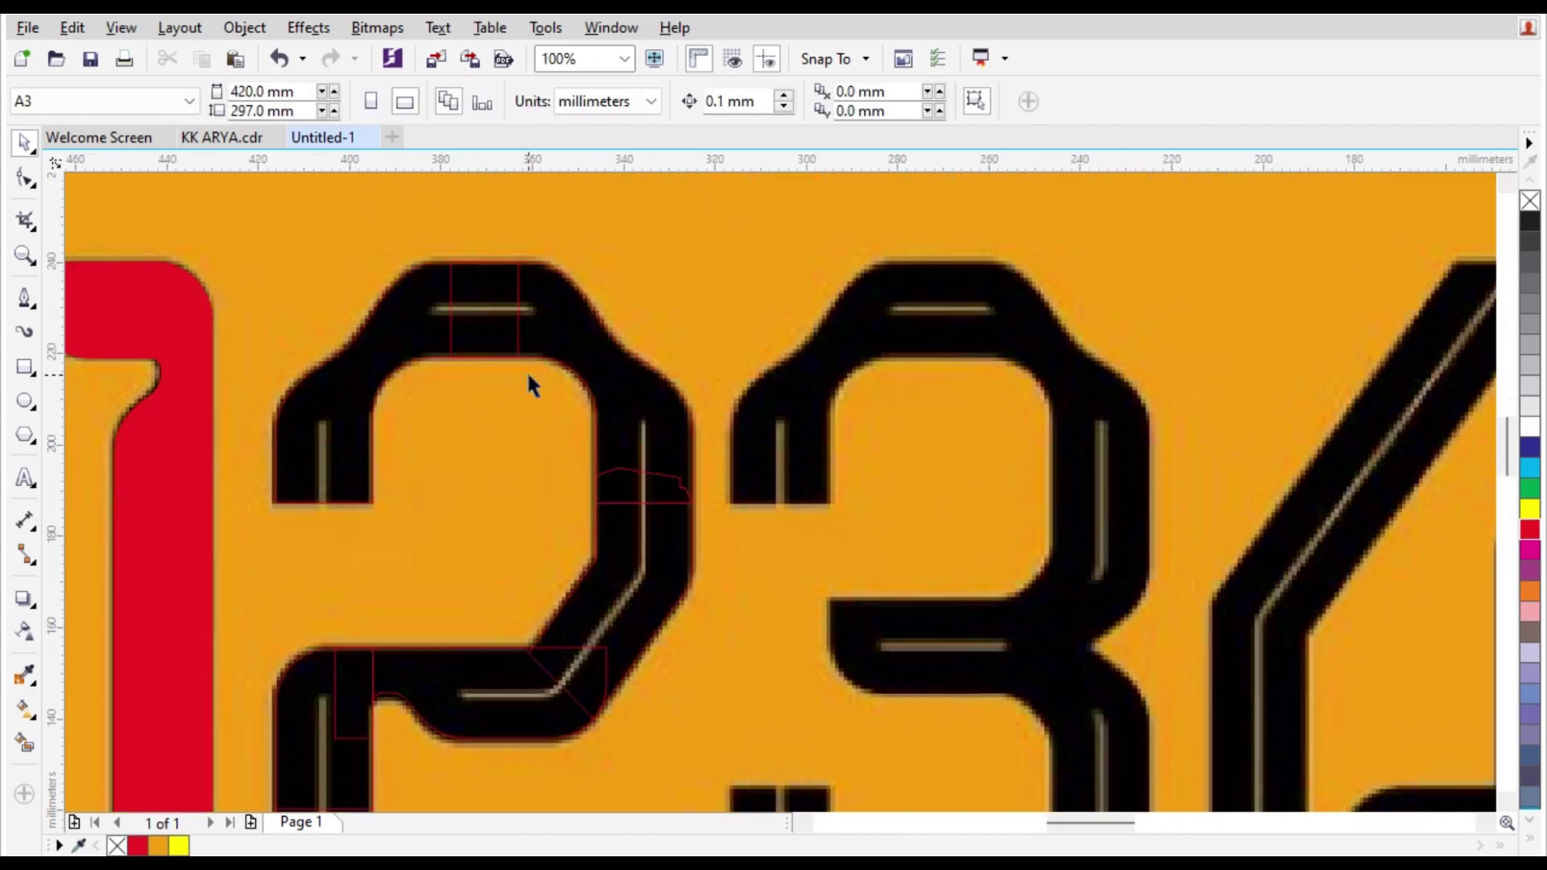
pyautogui.click(569, 359)
pyautogui.click(790, 379)
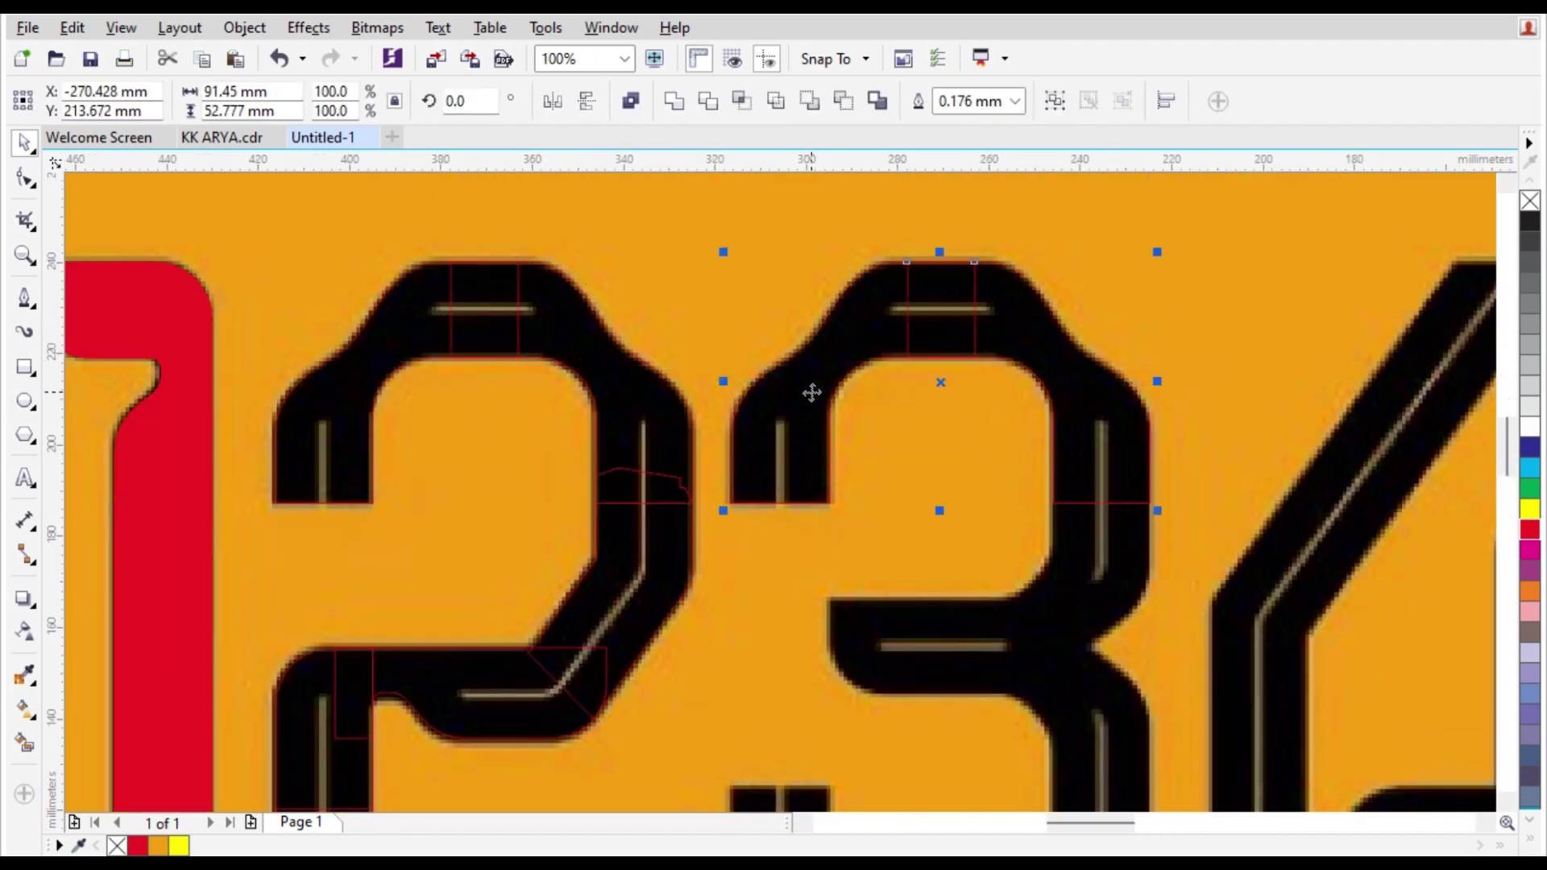
pyautogui.scroll(-1, 812, 391)
pyautogui.scroll(1, 974, 418)
pyautogui.scroll(-1, 974, 418)
pyautogui.moveTo(984, 361); pyautogui.dragTo(987, 582)
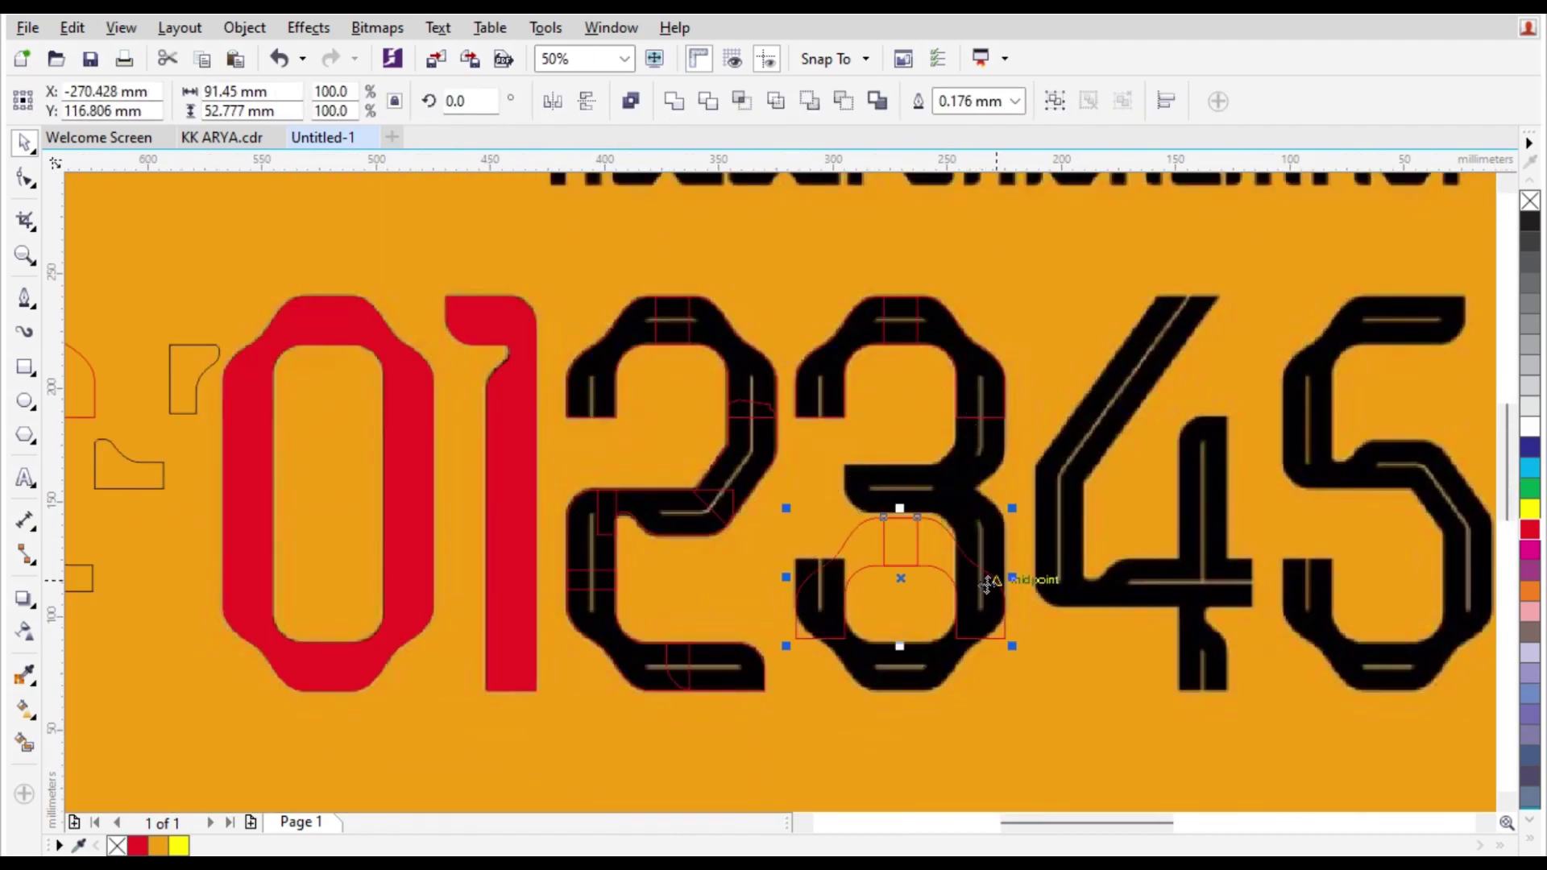
pyautogui.click(588, 102)
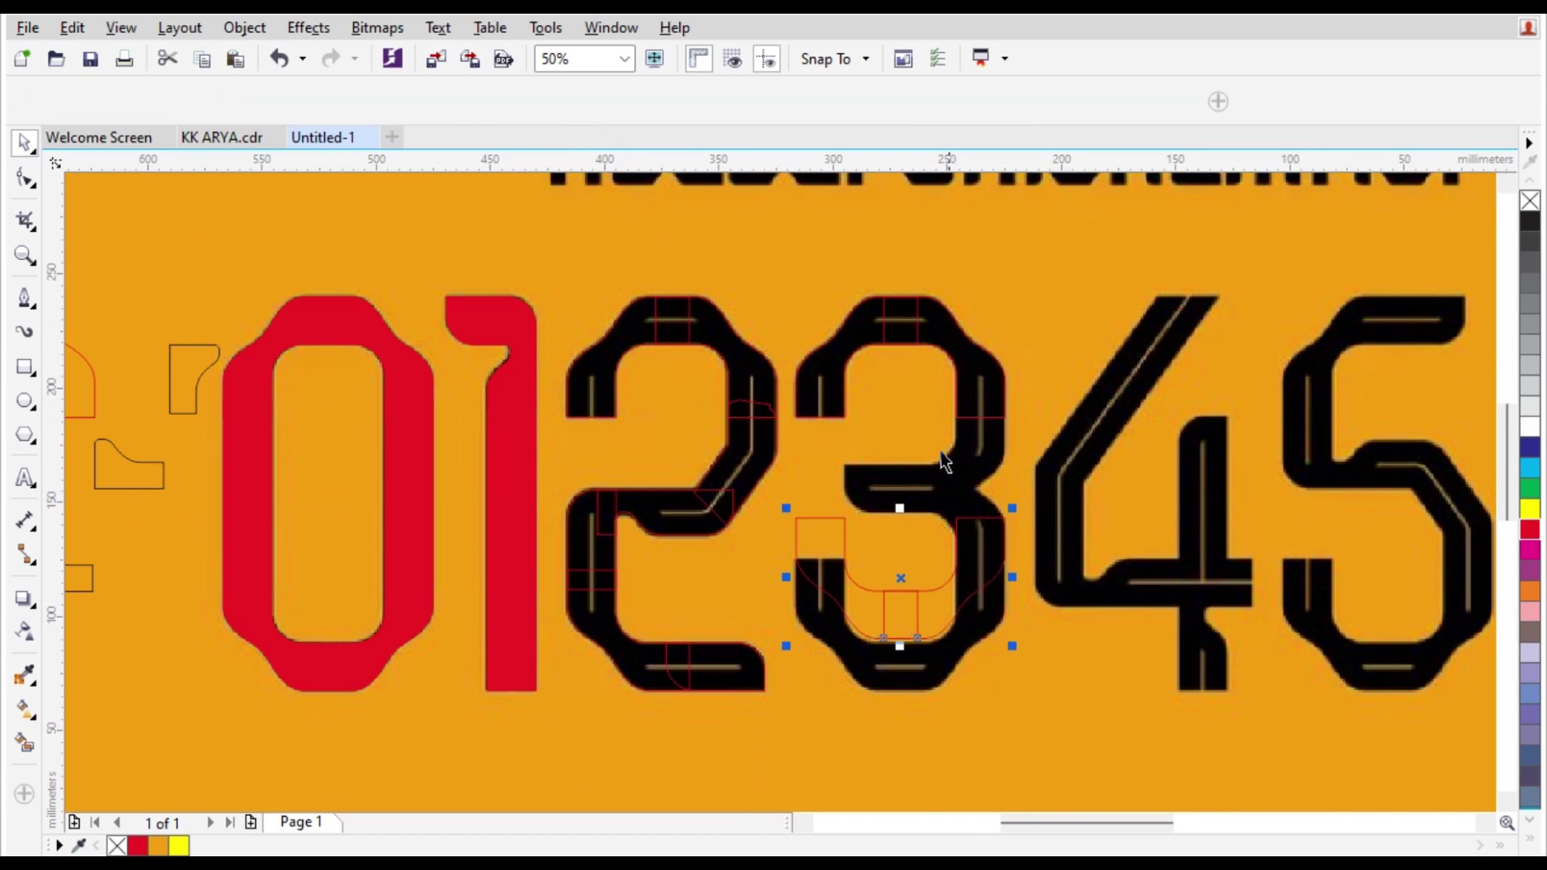
# Bottom-align the 3's flipped lower arc with the red 0.
pyautogui.click(817, 372)
pyautogui.click(931, 626)
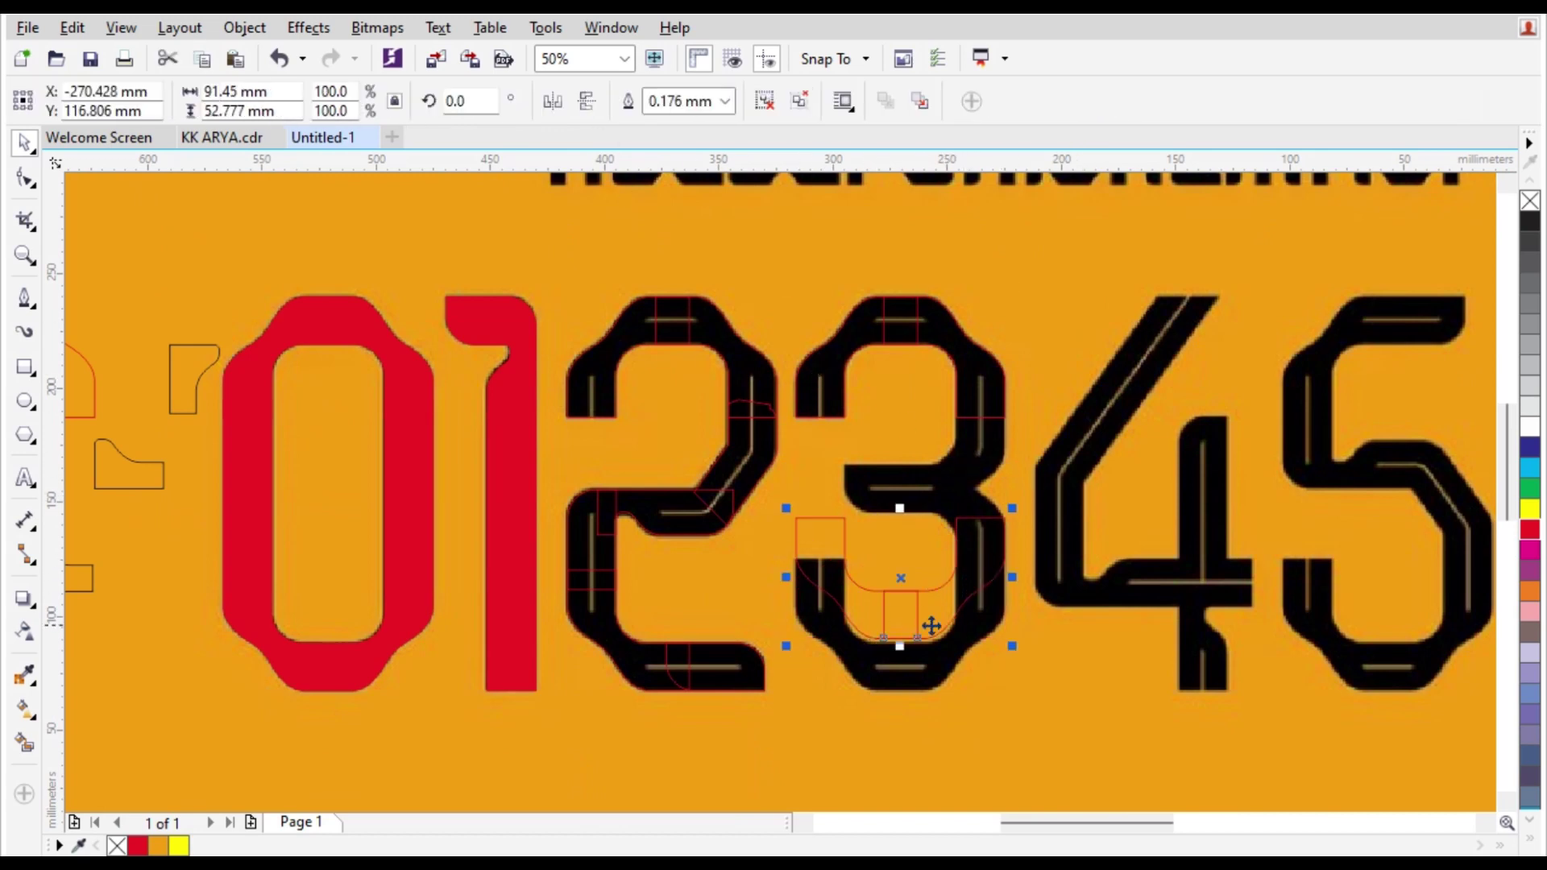
pyautogui.keyDown('shift'); pyautogui.click(402, 602); pyautogui.keyUp('shift')
pyautogui.press('b')
pyautogui.click(1076, 680)
# Inspect the lower arc's nodes with the Shape tool.
pyautogui.scroll(2, 893, 666)
pyautogui.click(679, 496)
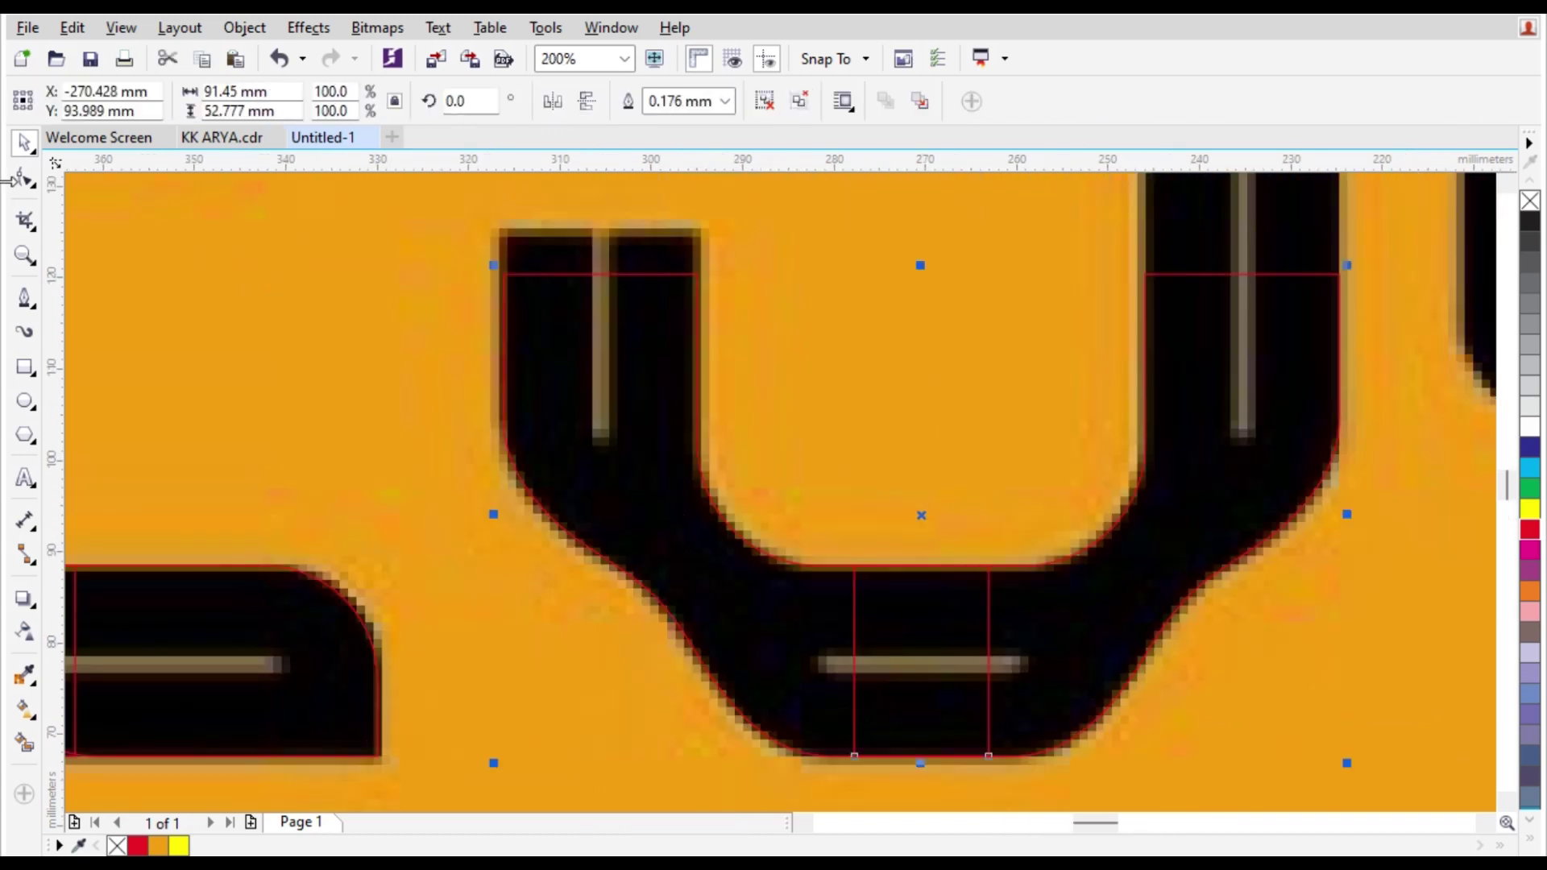
pyautogui.click(25, 179)
pyautogui.scroll(1, 477, 246)
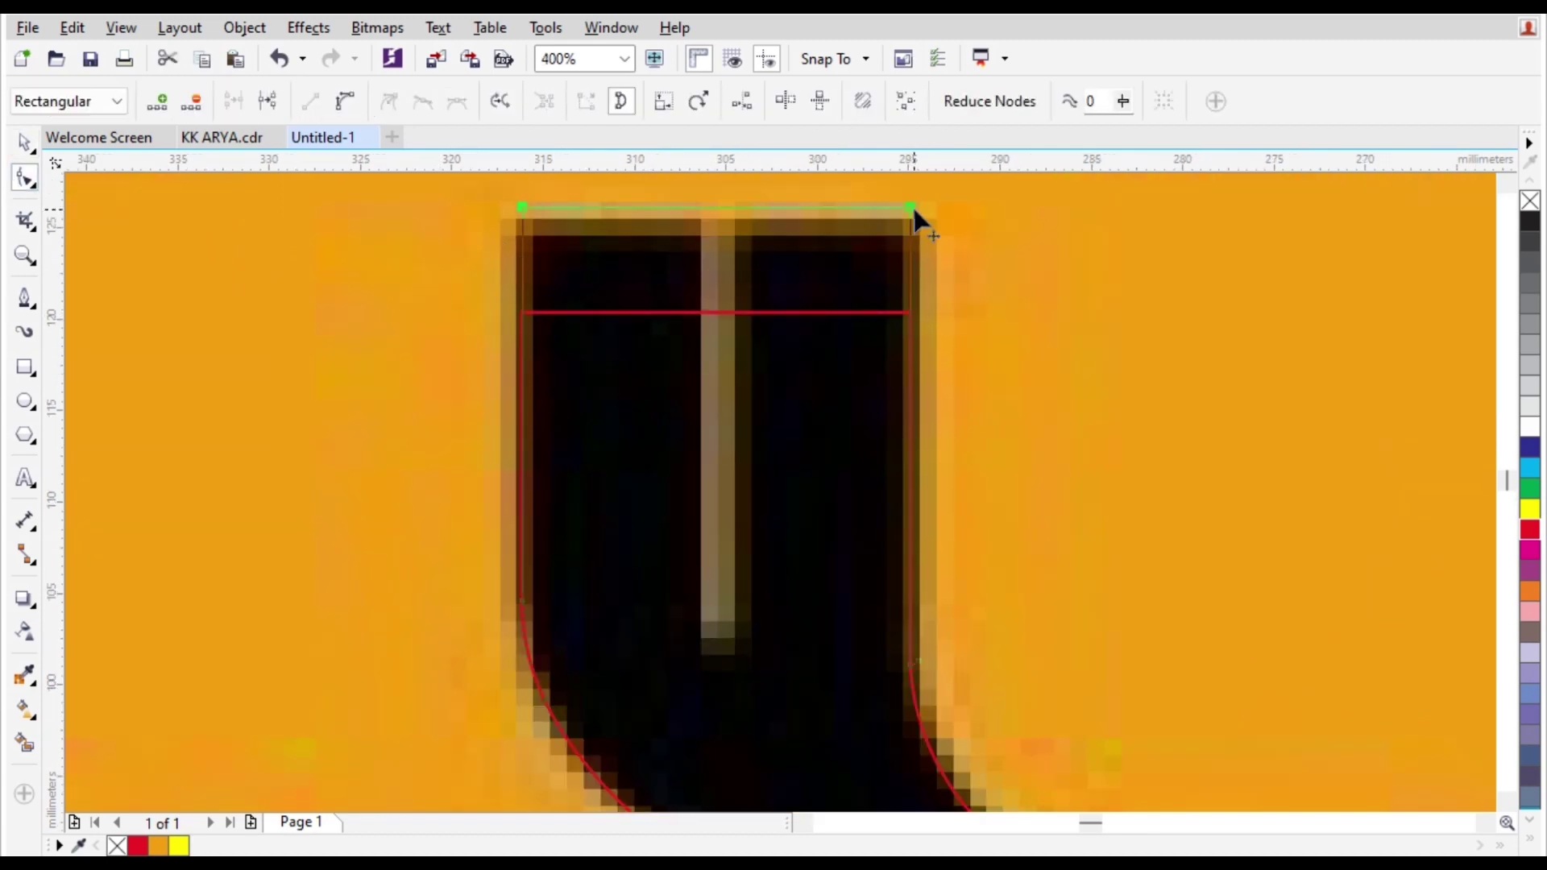
pyautogui.scroll(-2, 812, 401)
pyautogui.scroll(1, 839, 522)
pyautogui.scroll(-1, 787, 473)
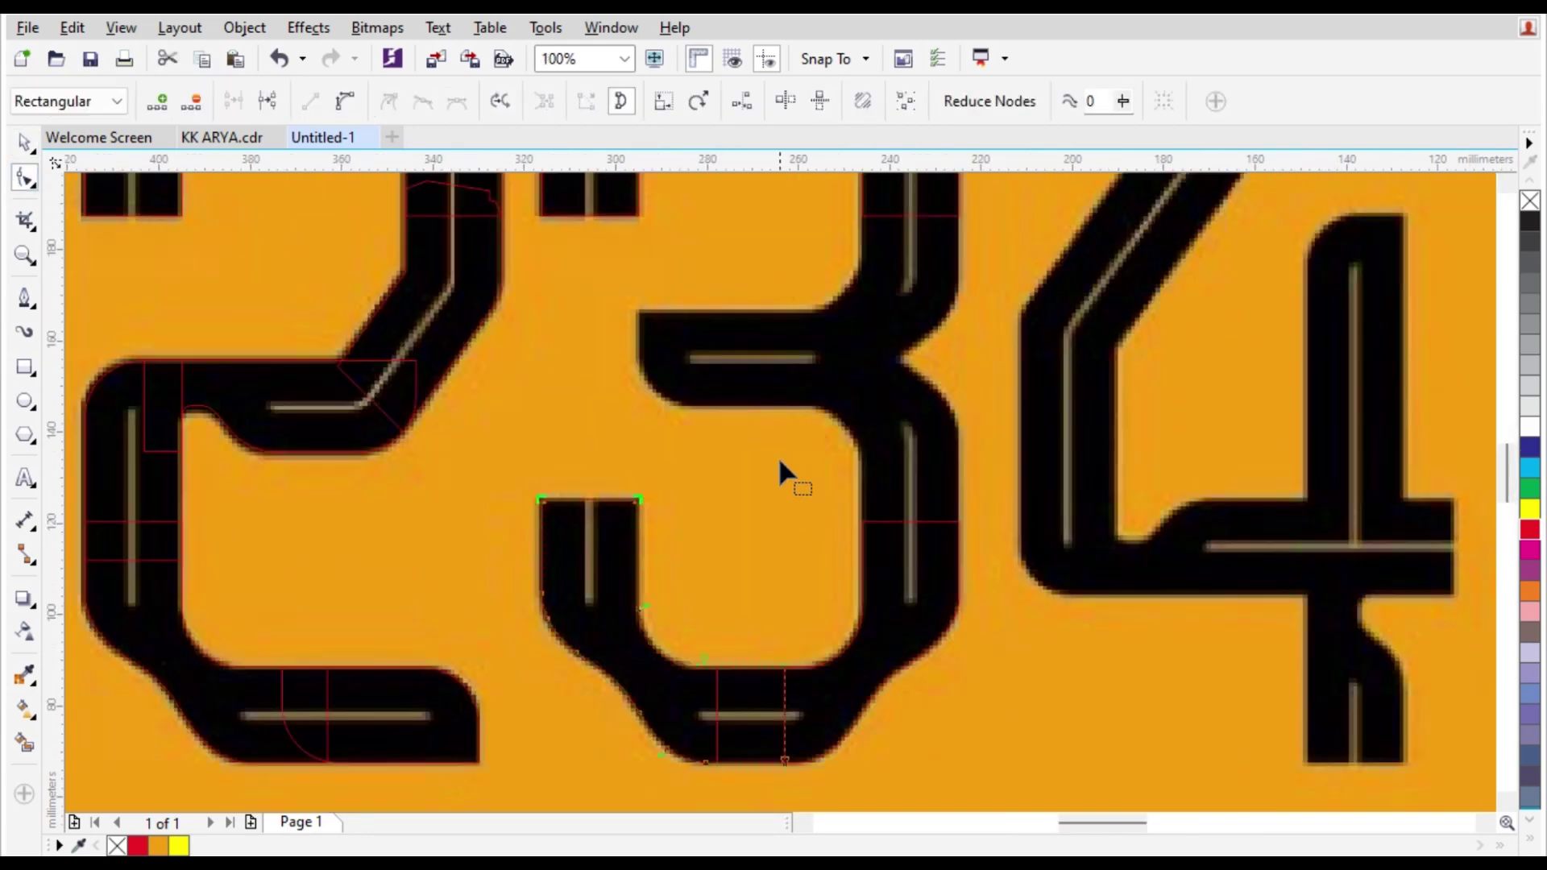
pyautogui.click(24, 143)
# Place the 2's foot piece on the 3's middle, mirrored both ways, as the rounded bar.
pyautogui.scroll(-1, 612, 592)
pyautogui.scroll(1, 549, 601)
pyautogui.moveTo(467, 685); pyautogui.dragTo(862, 332)
pyautogui.click(553, 102)
pyautogui.click(586, 103)
pyautogui.scroll(2, 749, 346)
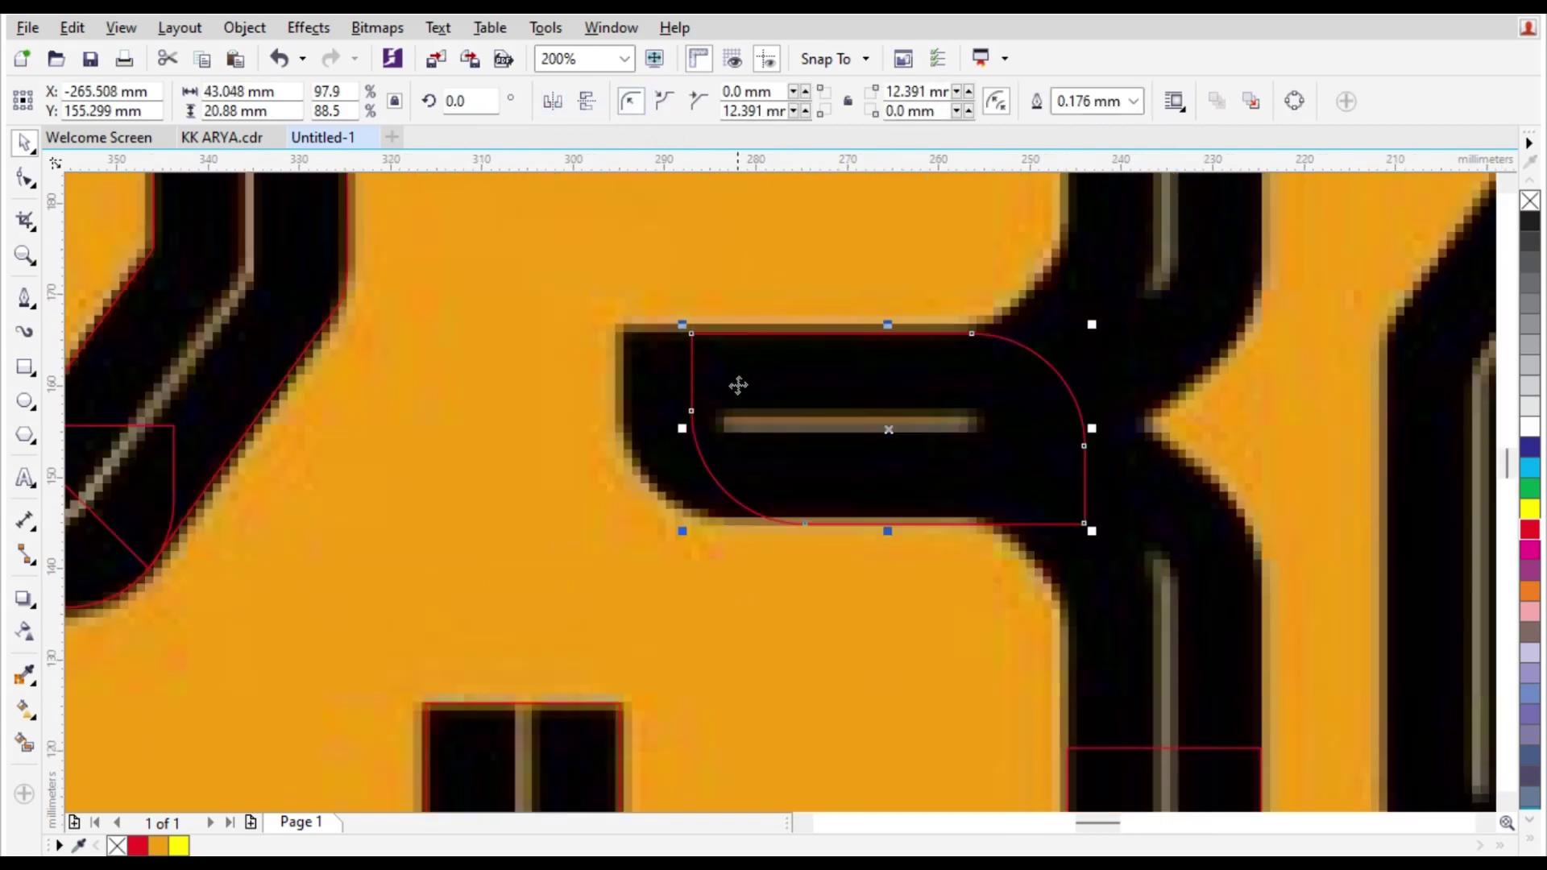
pyautogui.moveTo(773, 391); pyautogui.dragTo(643, 391)
pyautogui.scroll(-1, 643, 392)
pyautogui.scroll(2, 720, 580)
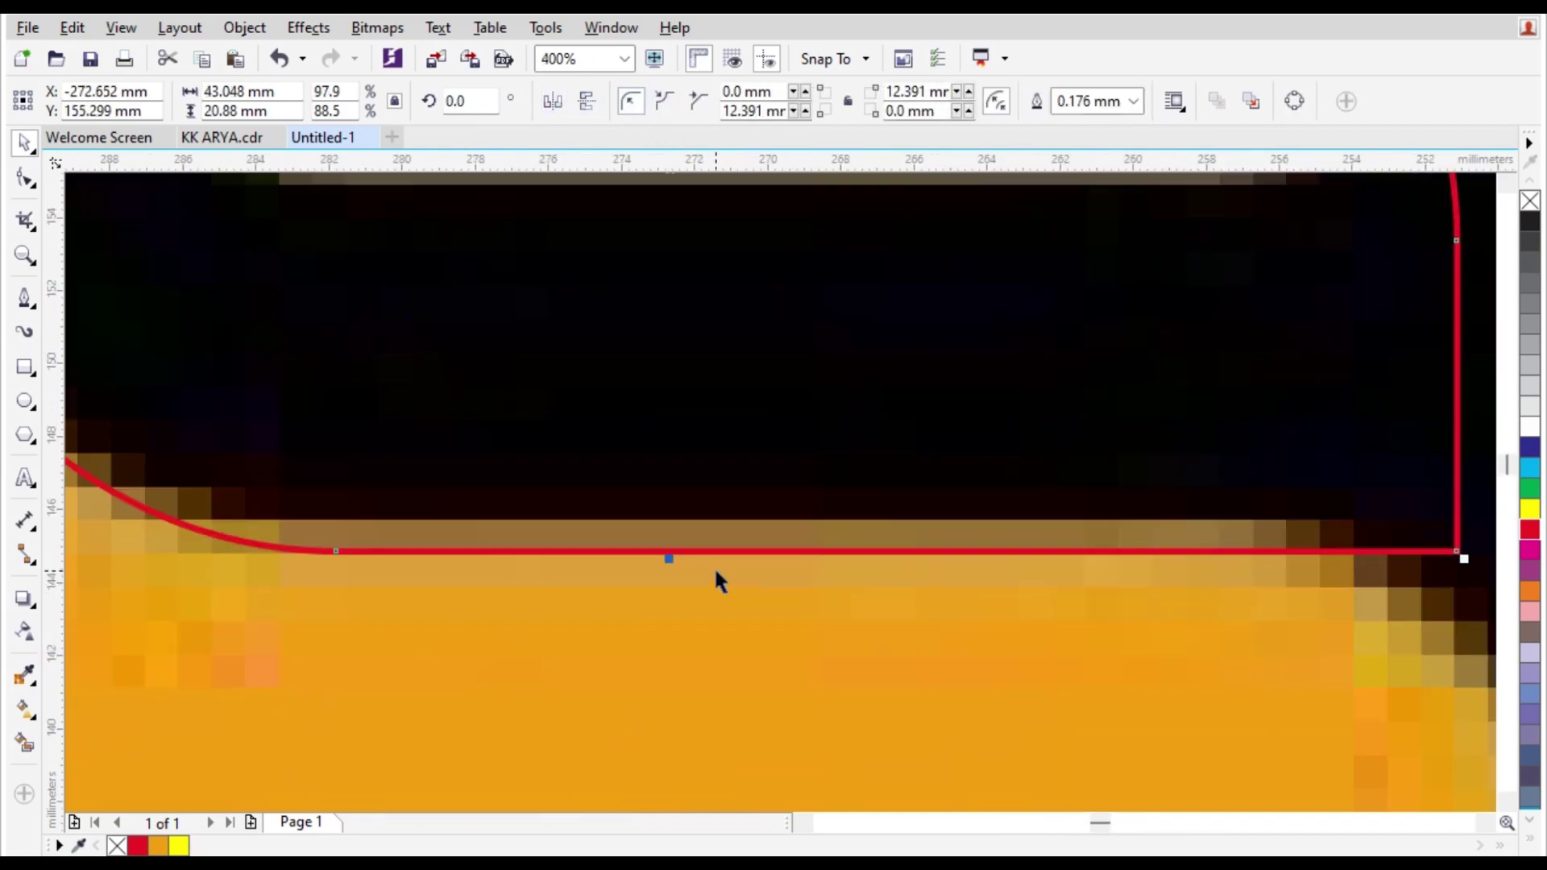
pyautogui.scroll(-2, 669, 560)
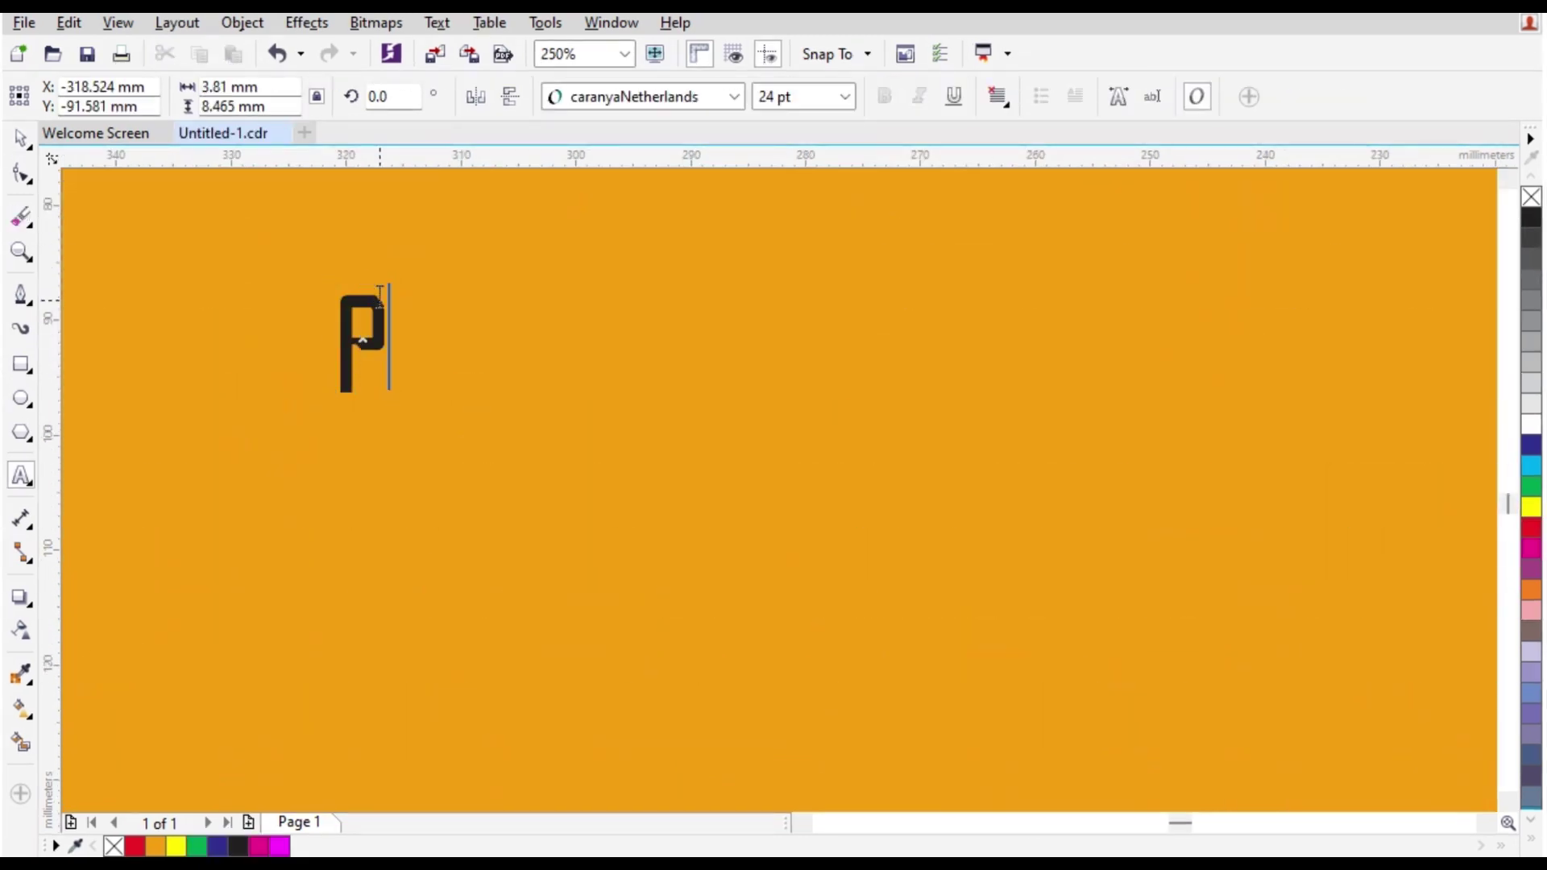
# Complete 'PASSWORD' and type a long row of digits beneath it, then select the text.
pyautogui.write('ASS')
pyautogui.write('WORD')
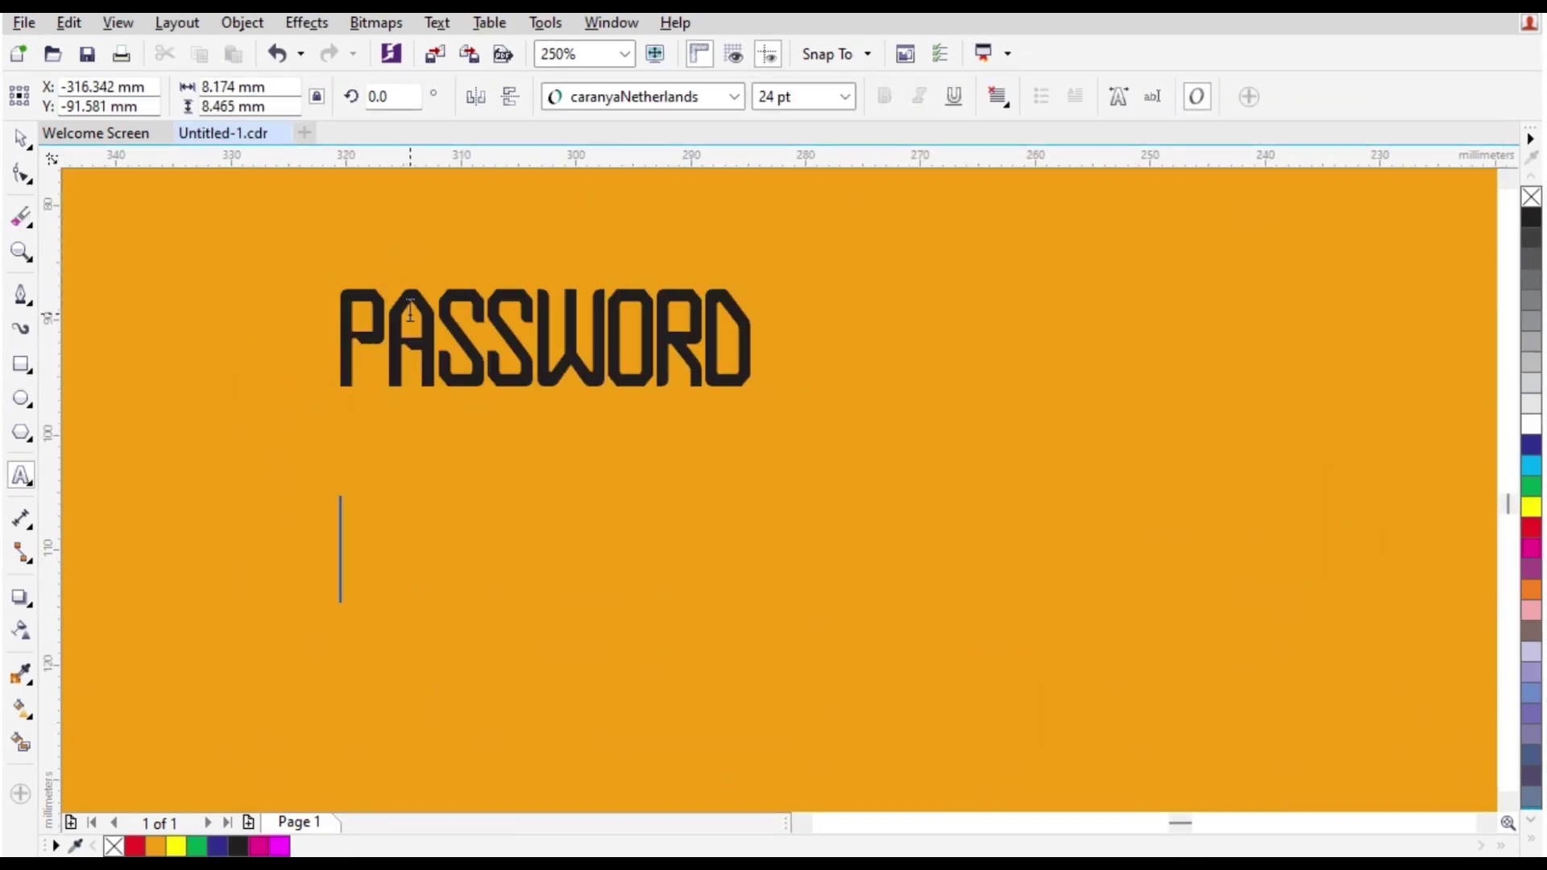
pyautogui.write('_18')
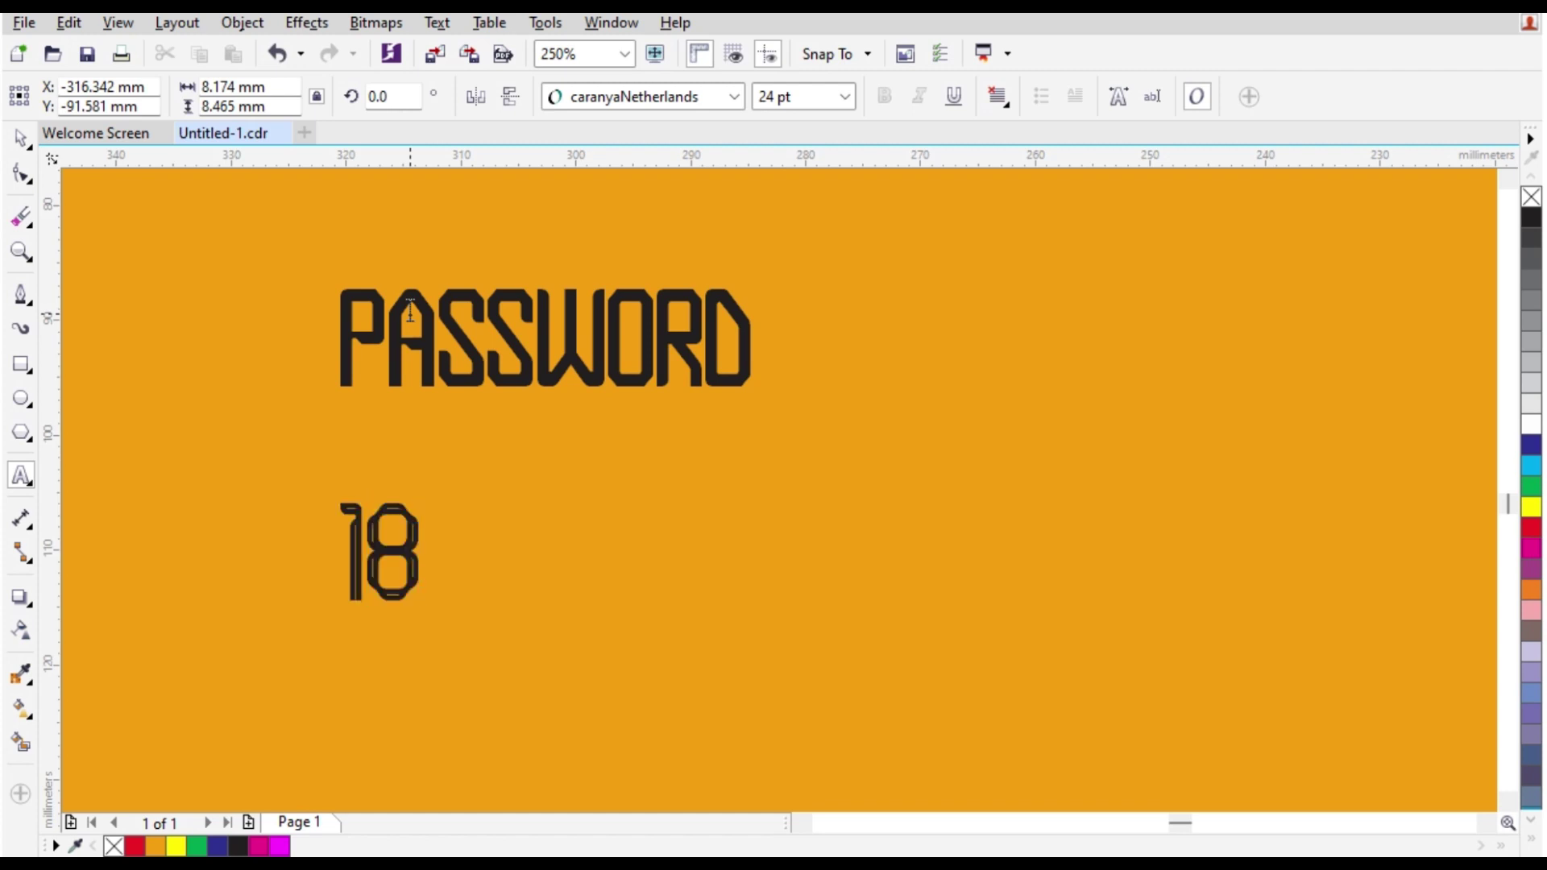
pyautogui.write('85')
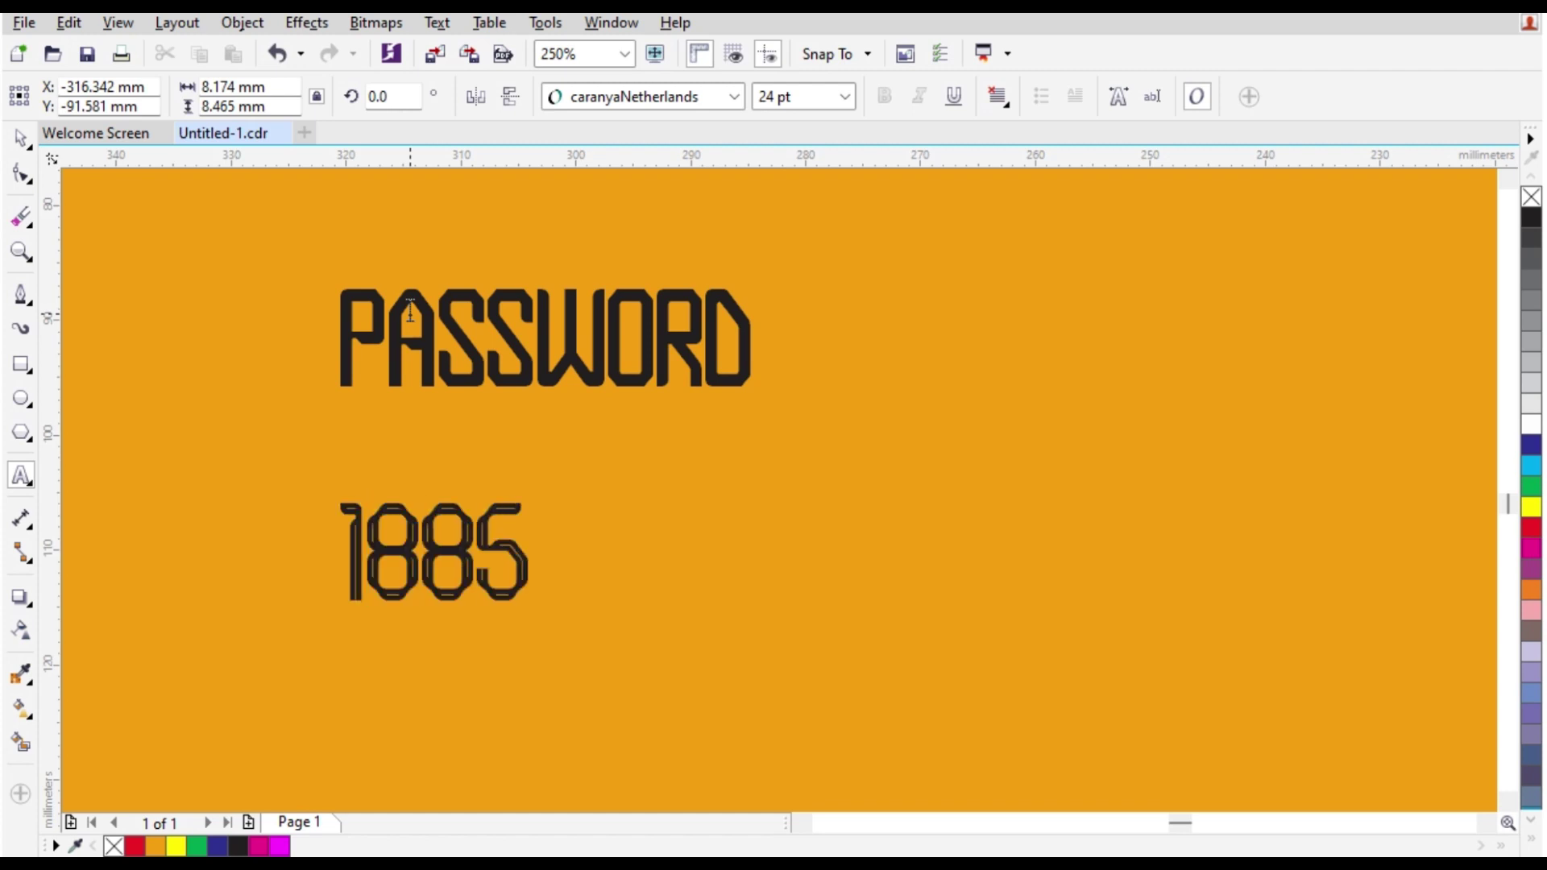
pyautogui.write('4521')
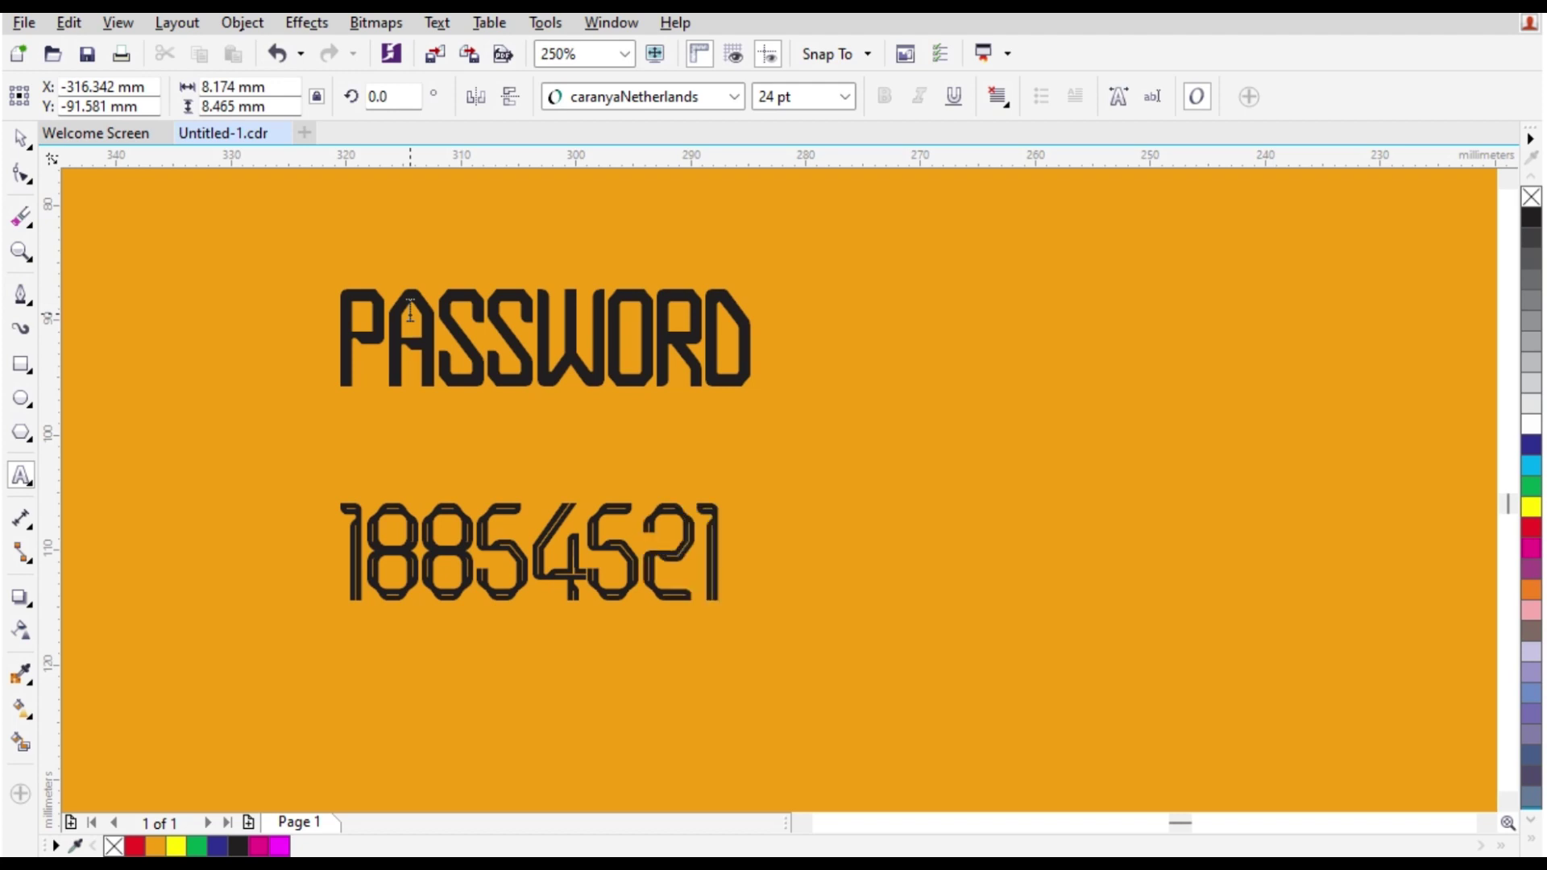
pyautogui.write('3597')
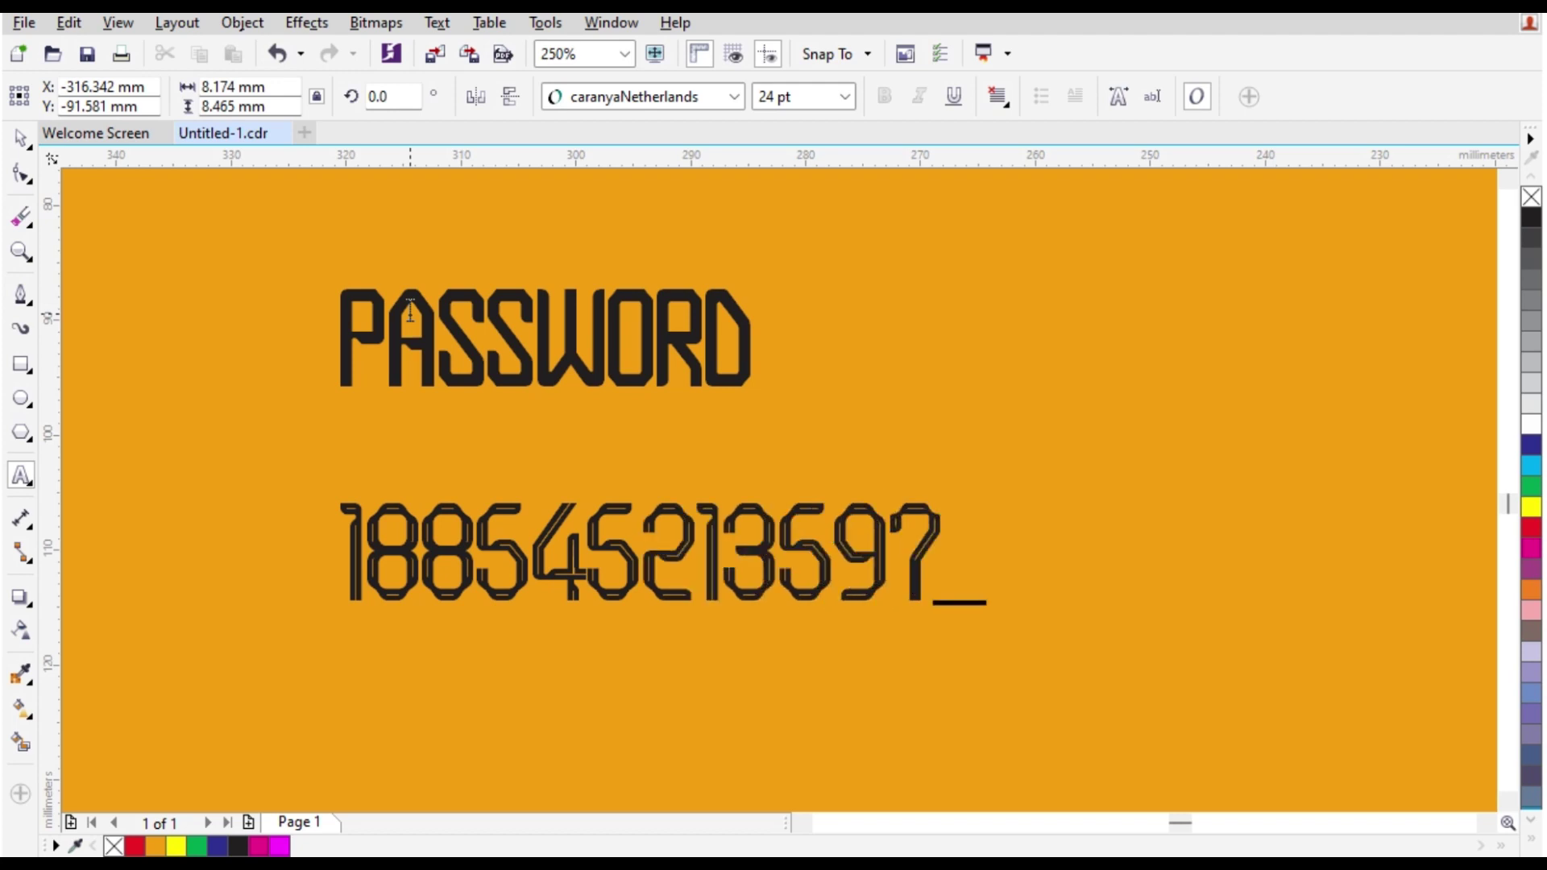
pyautogui.write('84')
pyautogui.write('12')
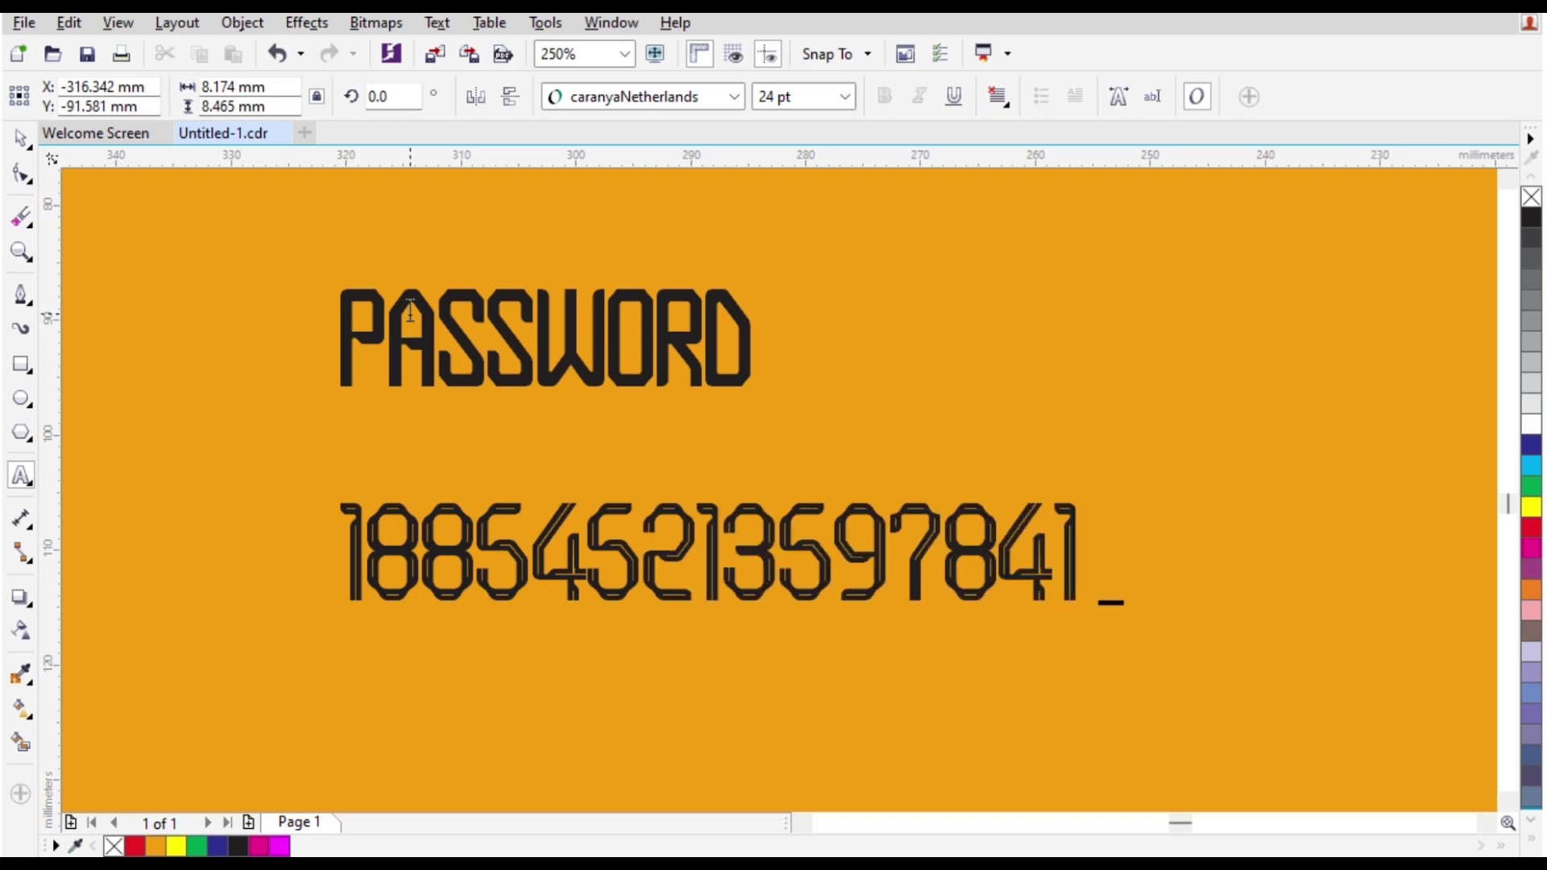
pyautogui.write('5846')
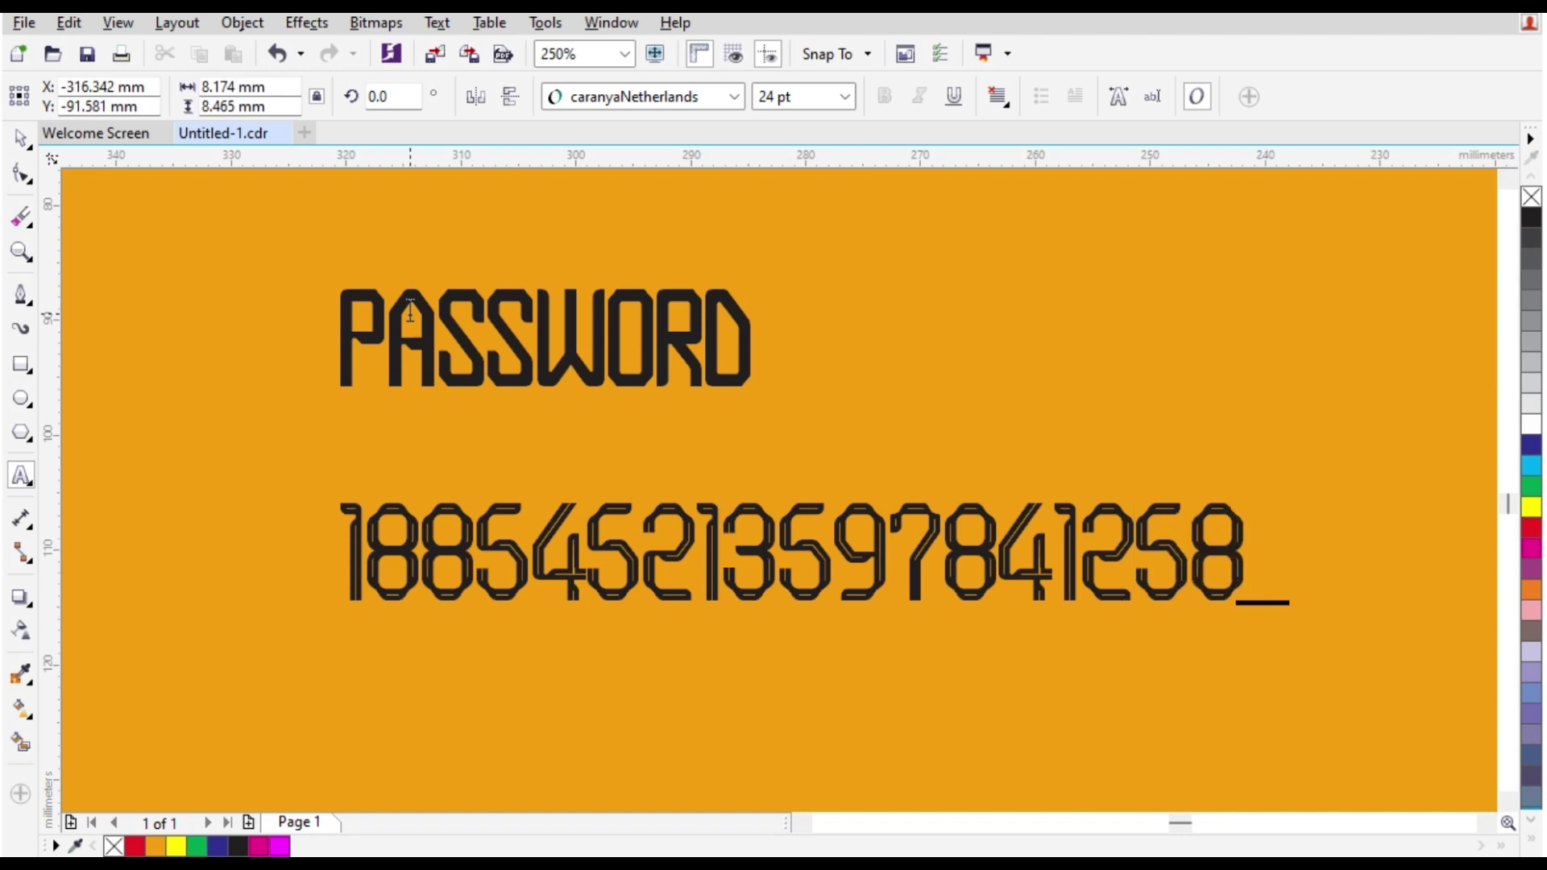
pyautogui.write('3')
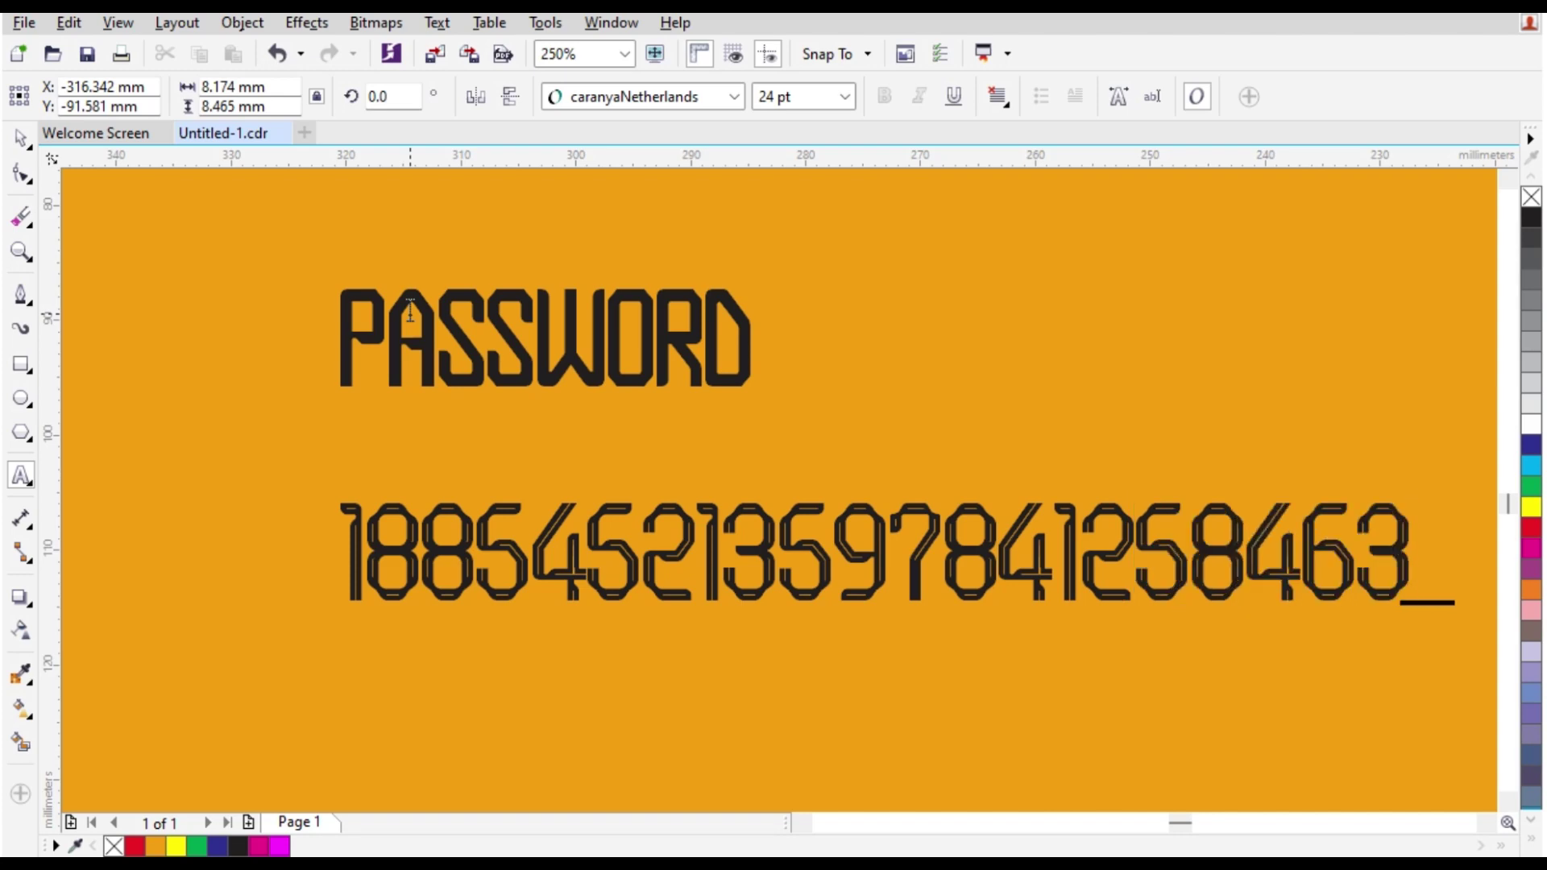
pyautogui.click(1414, 601)
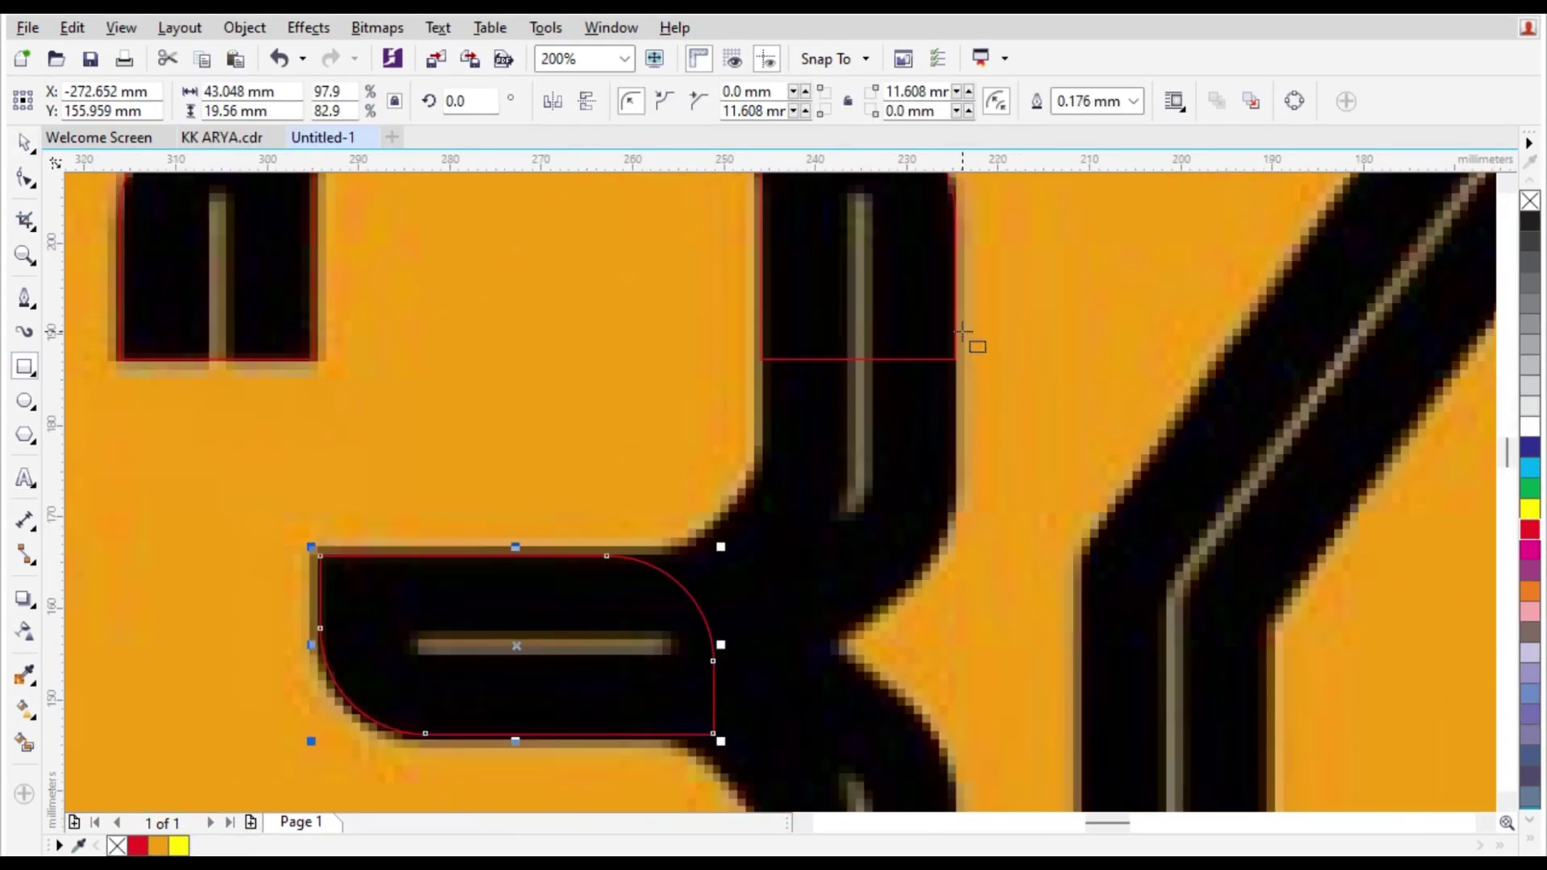
# Draw a rectangle over the 3's right middle with a 20 mm rounded corner and red outline.
pyautogui.moveTo(956, 321); pyautogui.dragTo(603, 643)
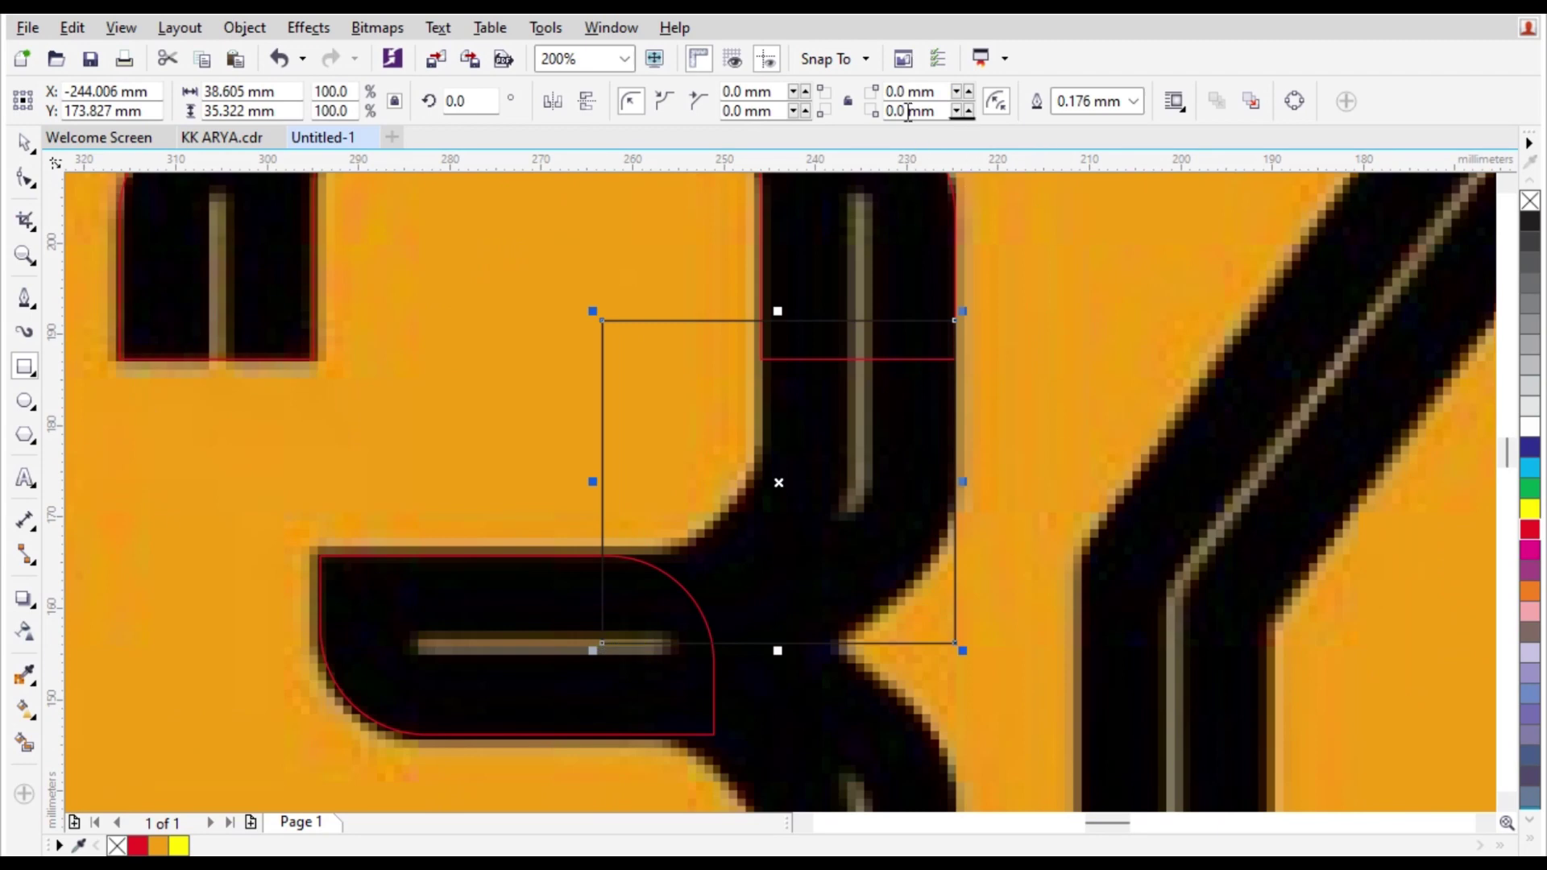
pyautogui.write('15')
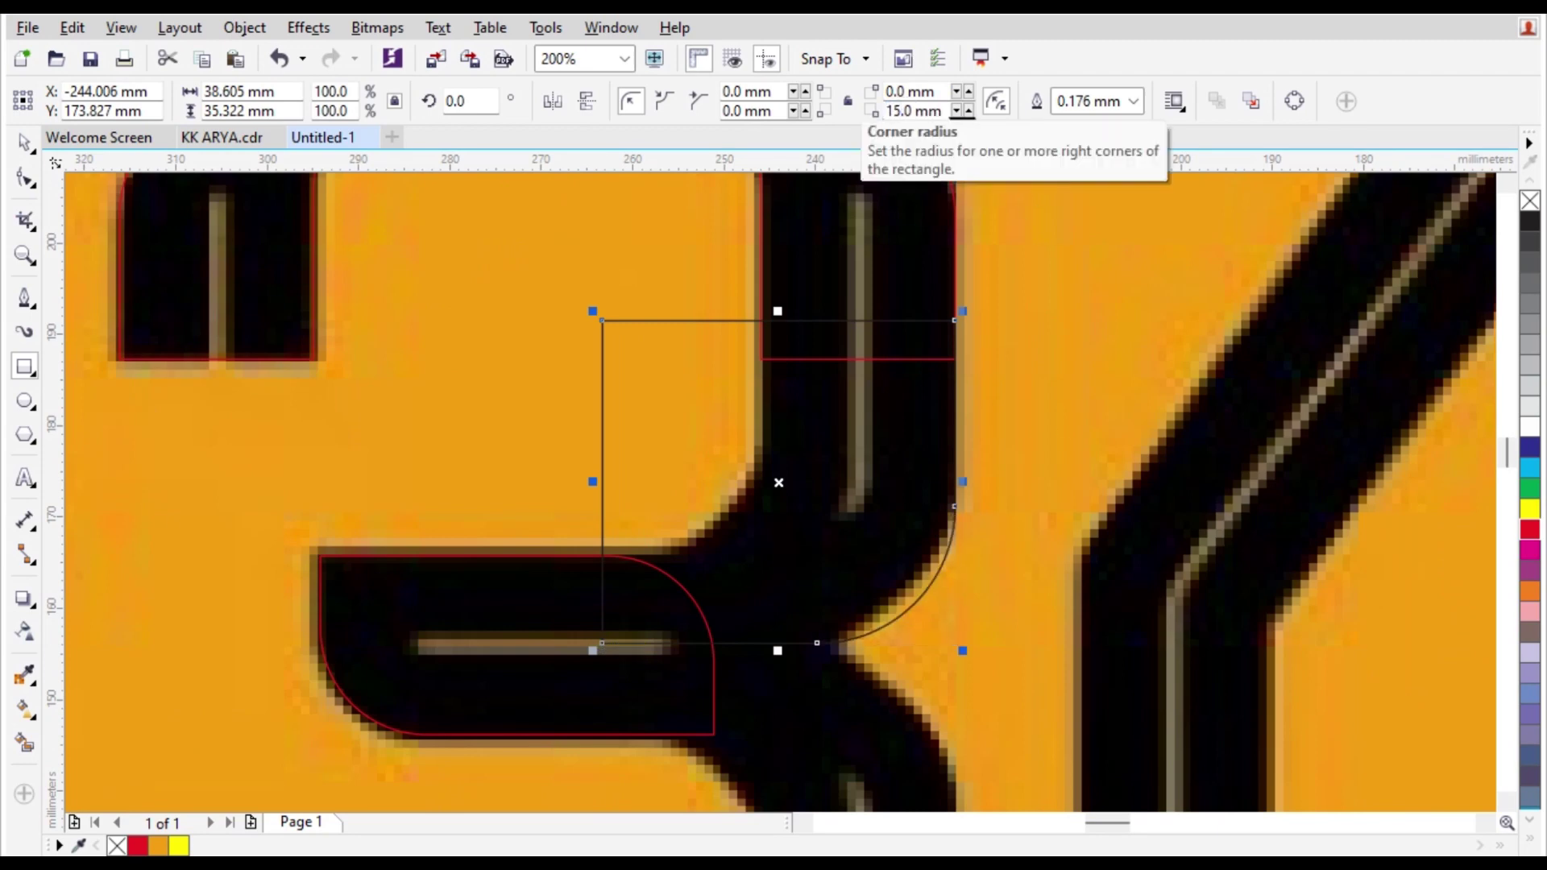
pyautogui.doubleClick(897, 110)
pyautogui.write('18')
pyautogui.press('Return')
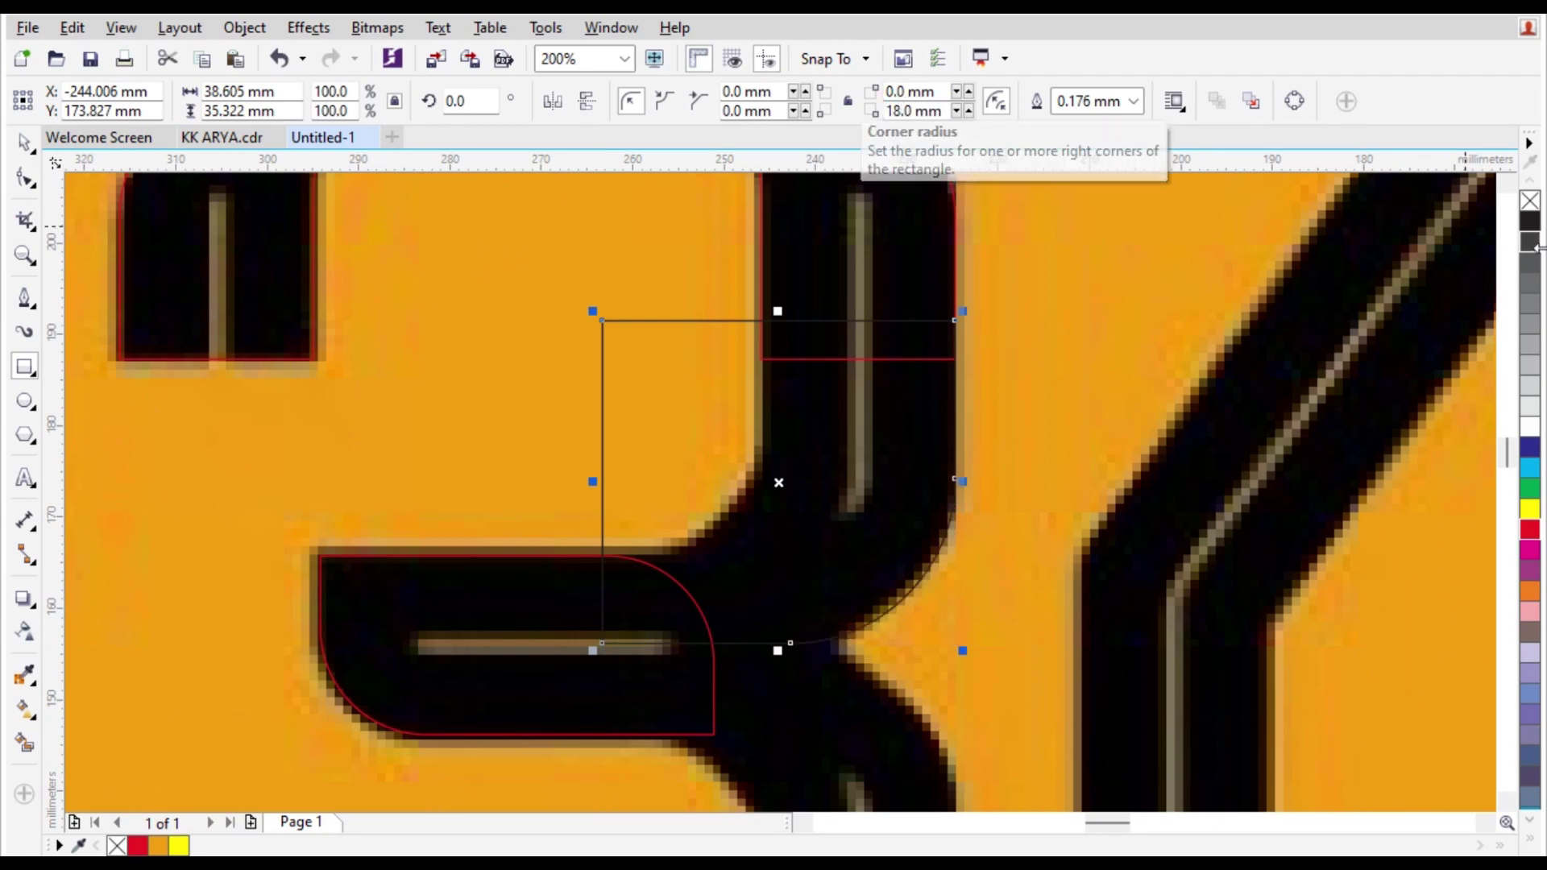
pyautogui.rightClick(1529, 535)
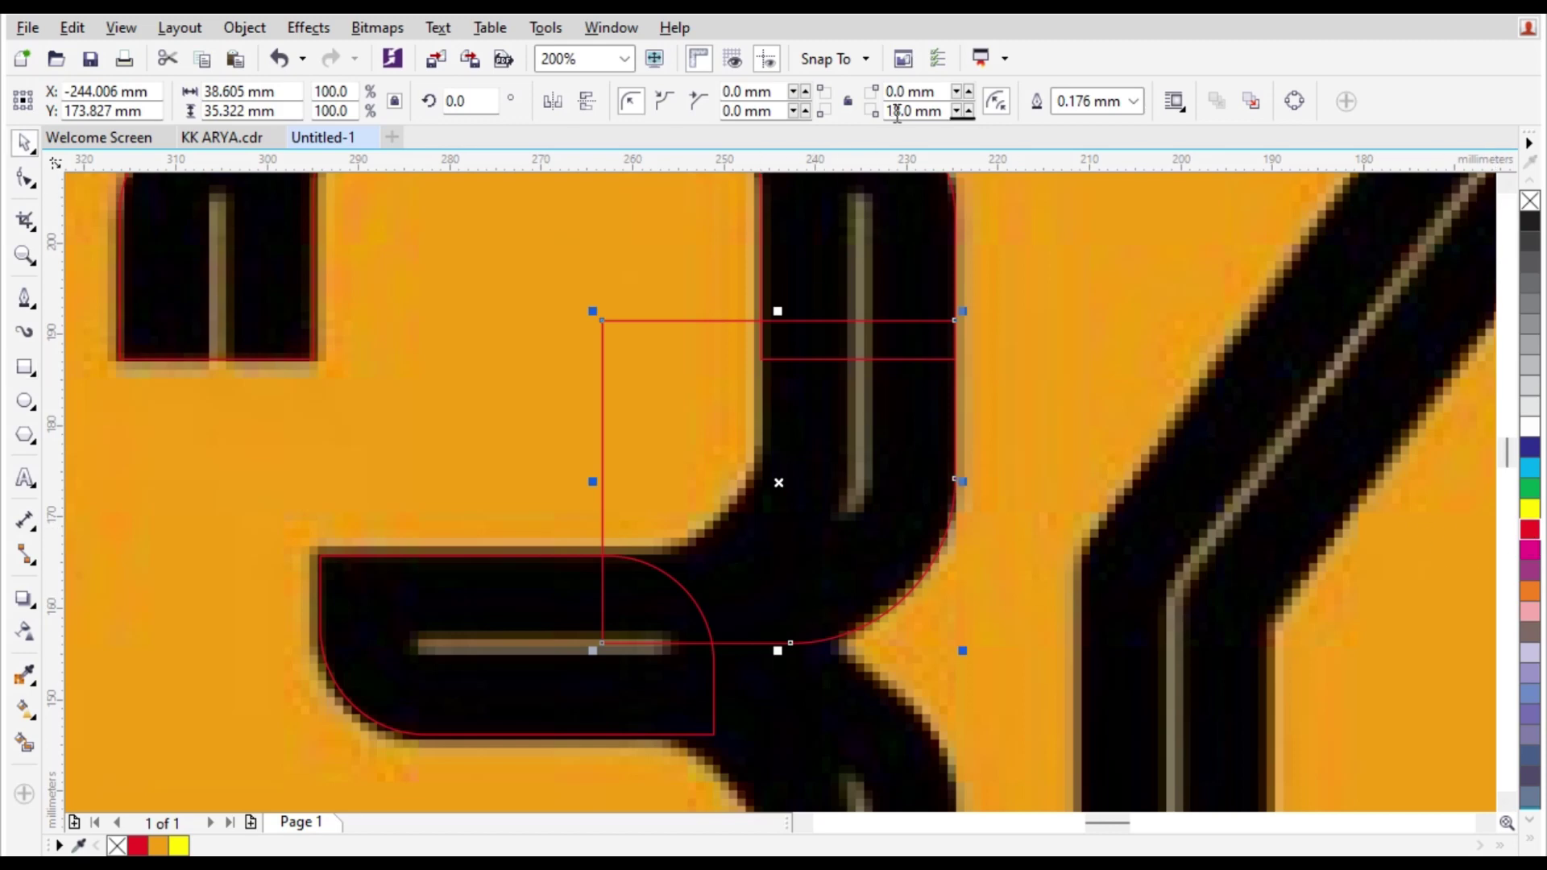
pyautogui.write('20')
pyautogui.press('Return')
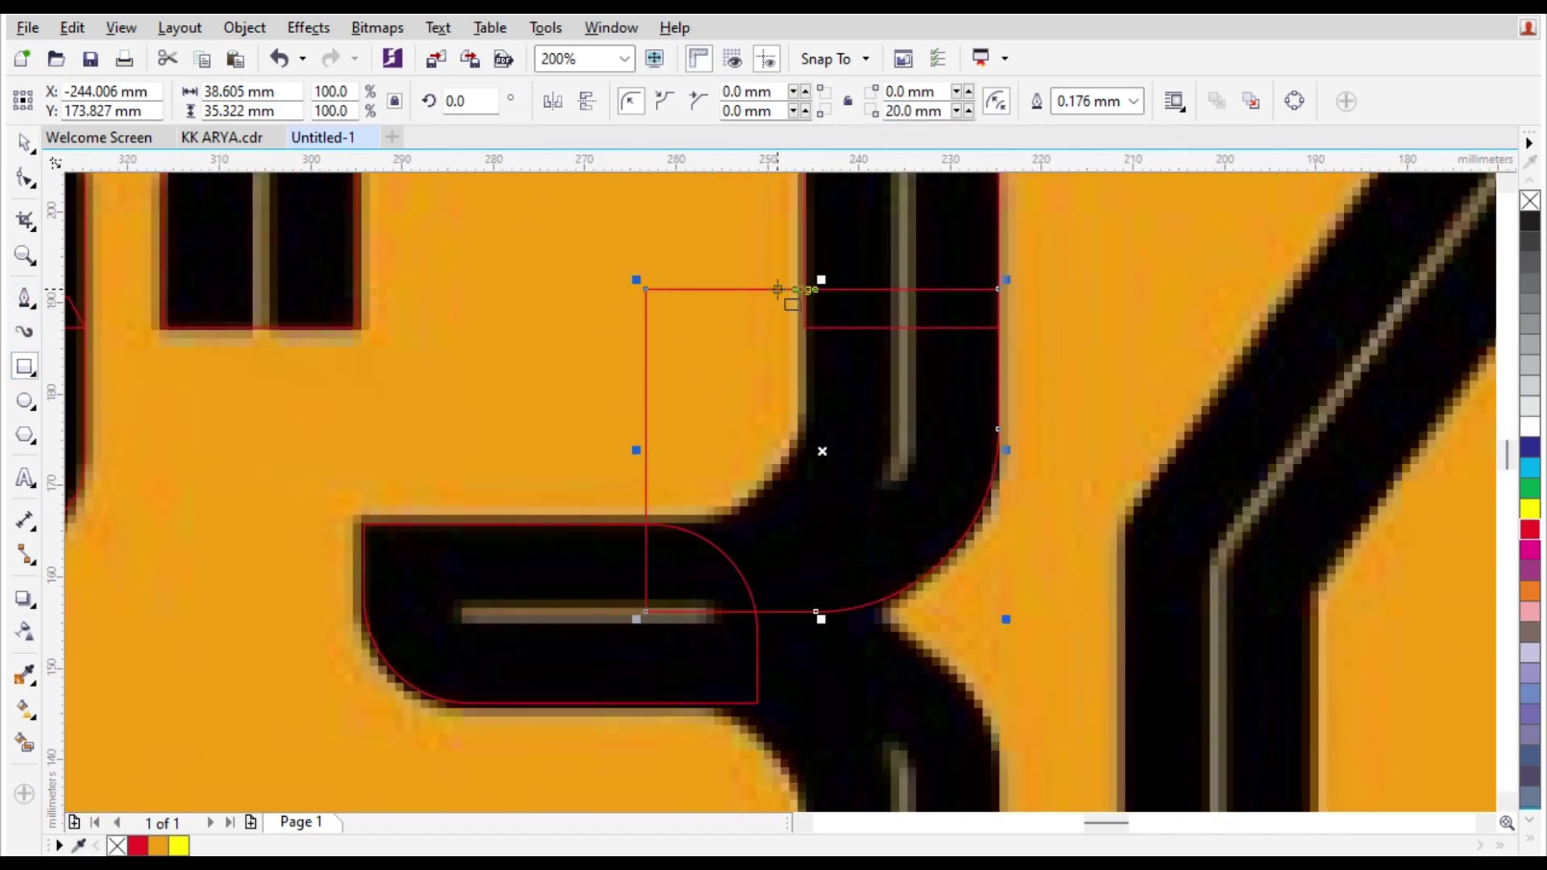
# Draw a second rectangle over the inner curve with 14 mm rounding and trim it from the red piece.
pyautogui.moveTo(805, 251); pyautogui.dragTo(520, 524)
pyautogui.press('space')
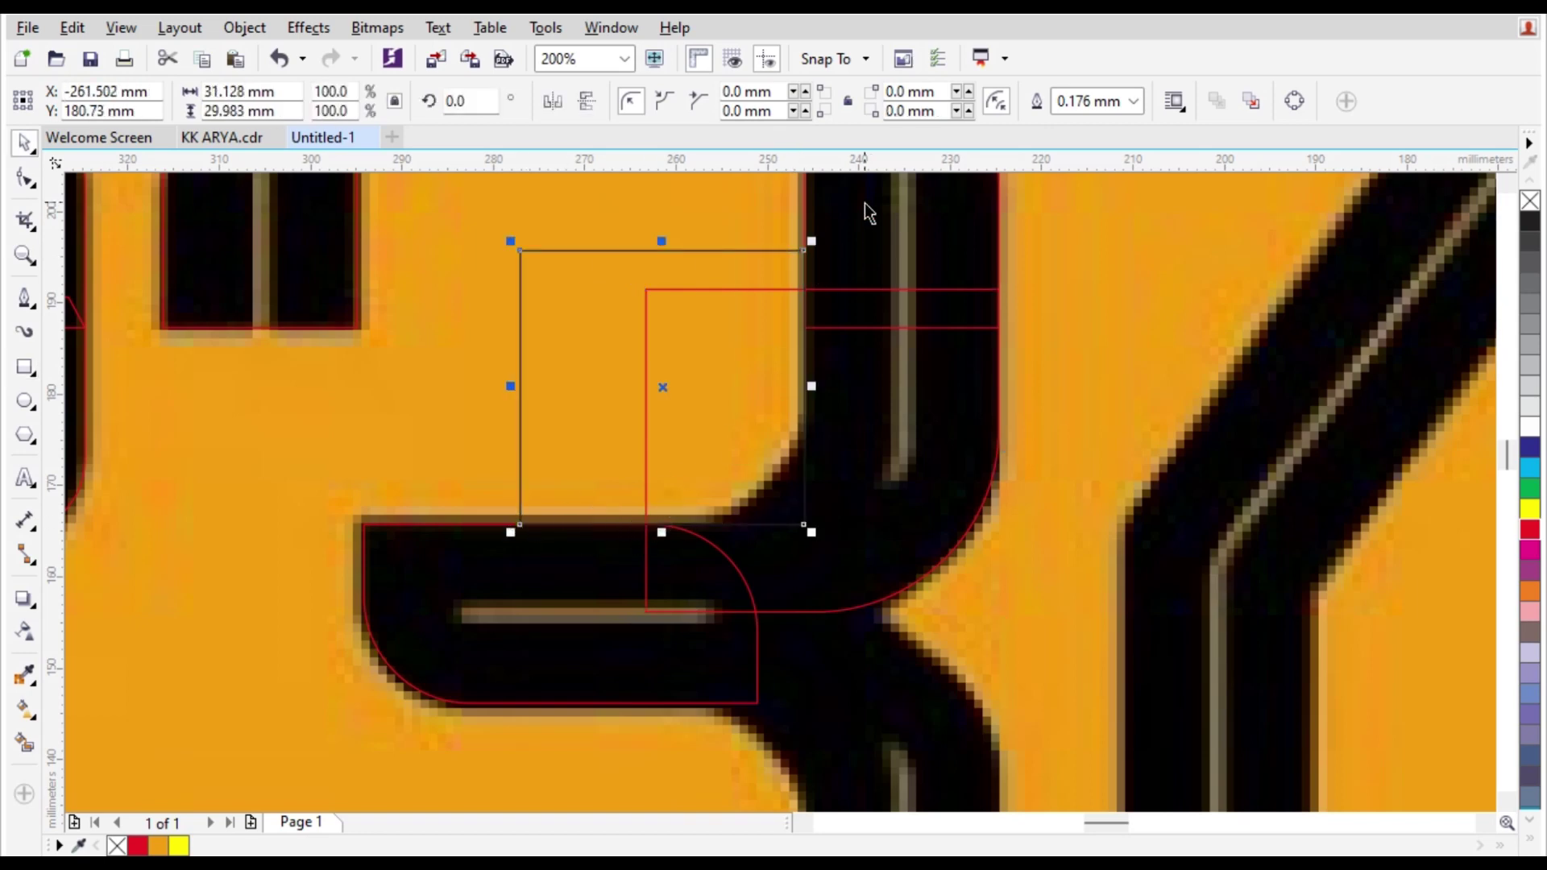
pyautogui.doubleClick(909, 116)
pyautogui.write('10')
pyautogui.press('Return')
pyautogui.doubleClick(909, 116)
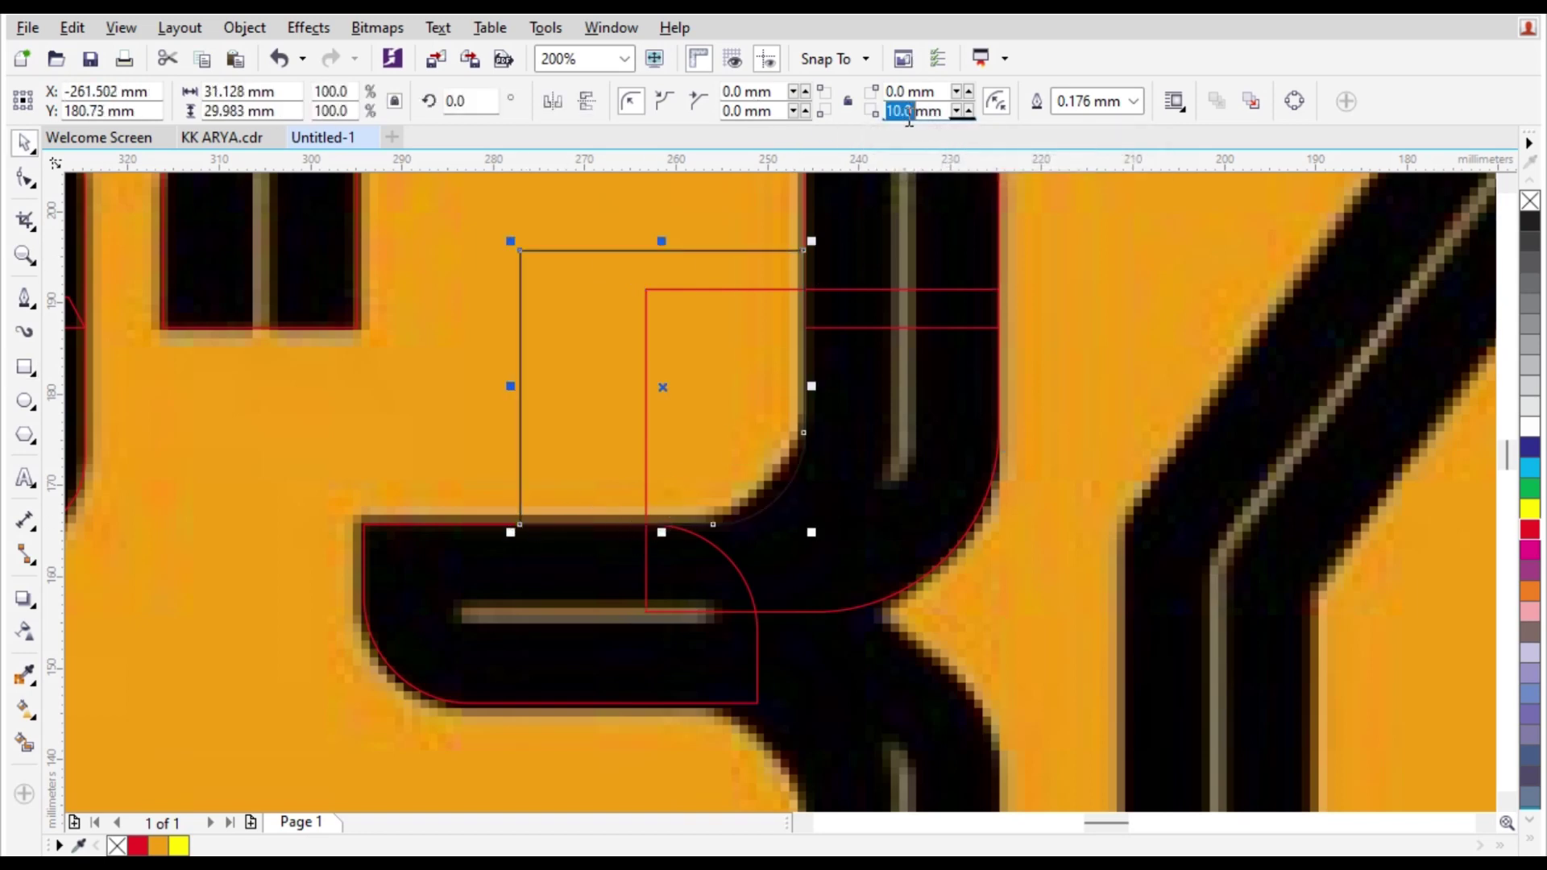
pyautogui.write('1')
pyautogui.doubleClick(909, 113)
pyautogui.write('14')
pyautogui.press('Return')
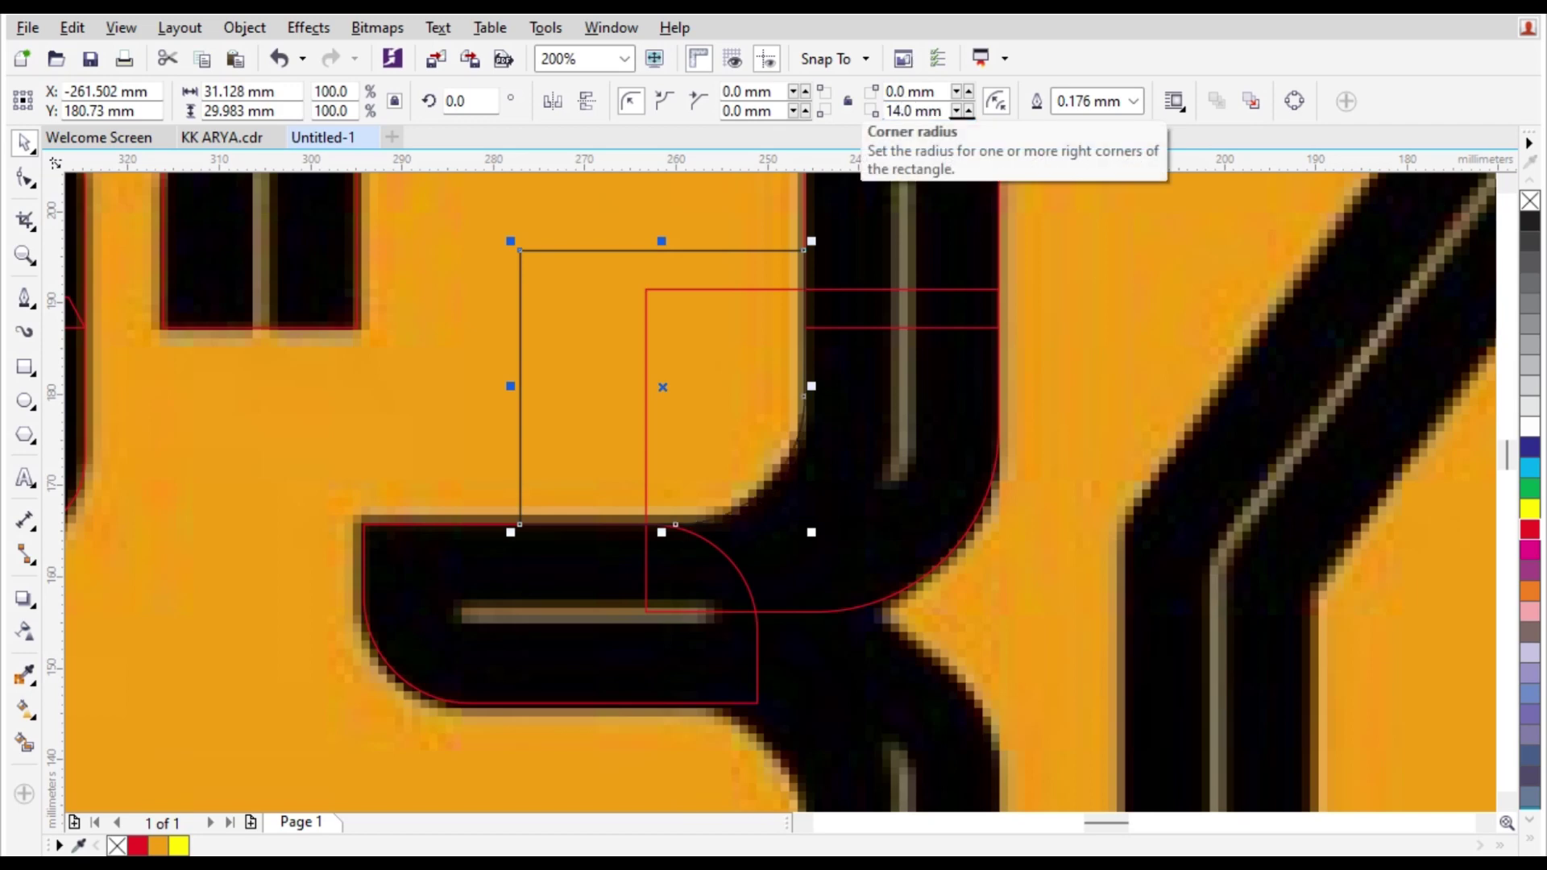
pyautogui.keyDown('shift'); pyautogui.click(998, 435); pyautogui.keyUp('shift')
pyautogui.click(699, 100)
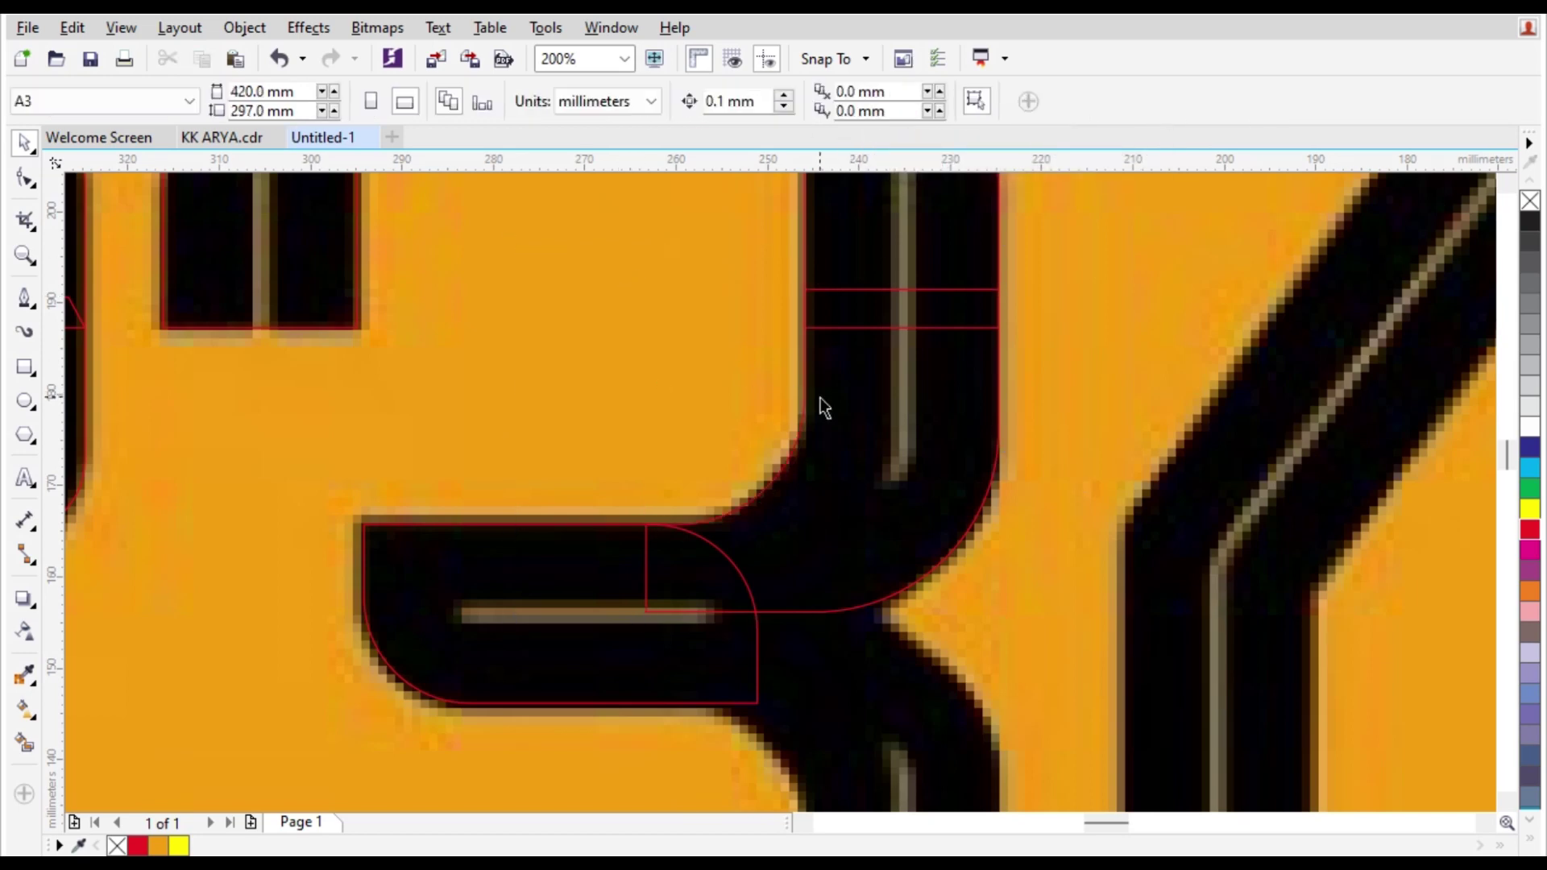
# Place a horizontally and vertically mirrored copy of the red piece lower on the 3.
pyautogui.scroll(-1, 797, 479)
pyautogui.scroll(1, 794, 474)
pyautogui.moveTo(707, 335); pyautogui.dragTo(709, 556)
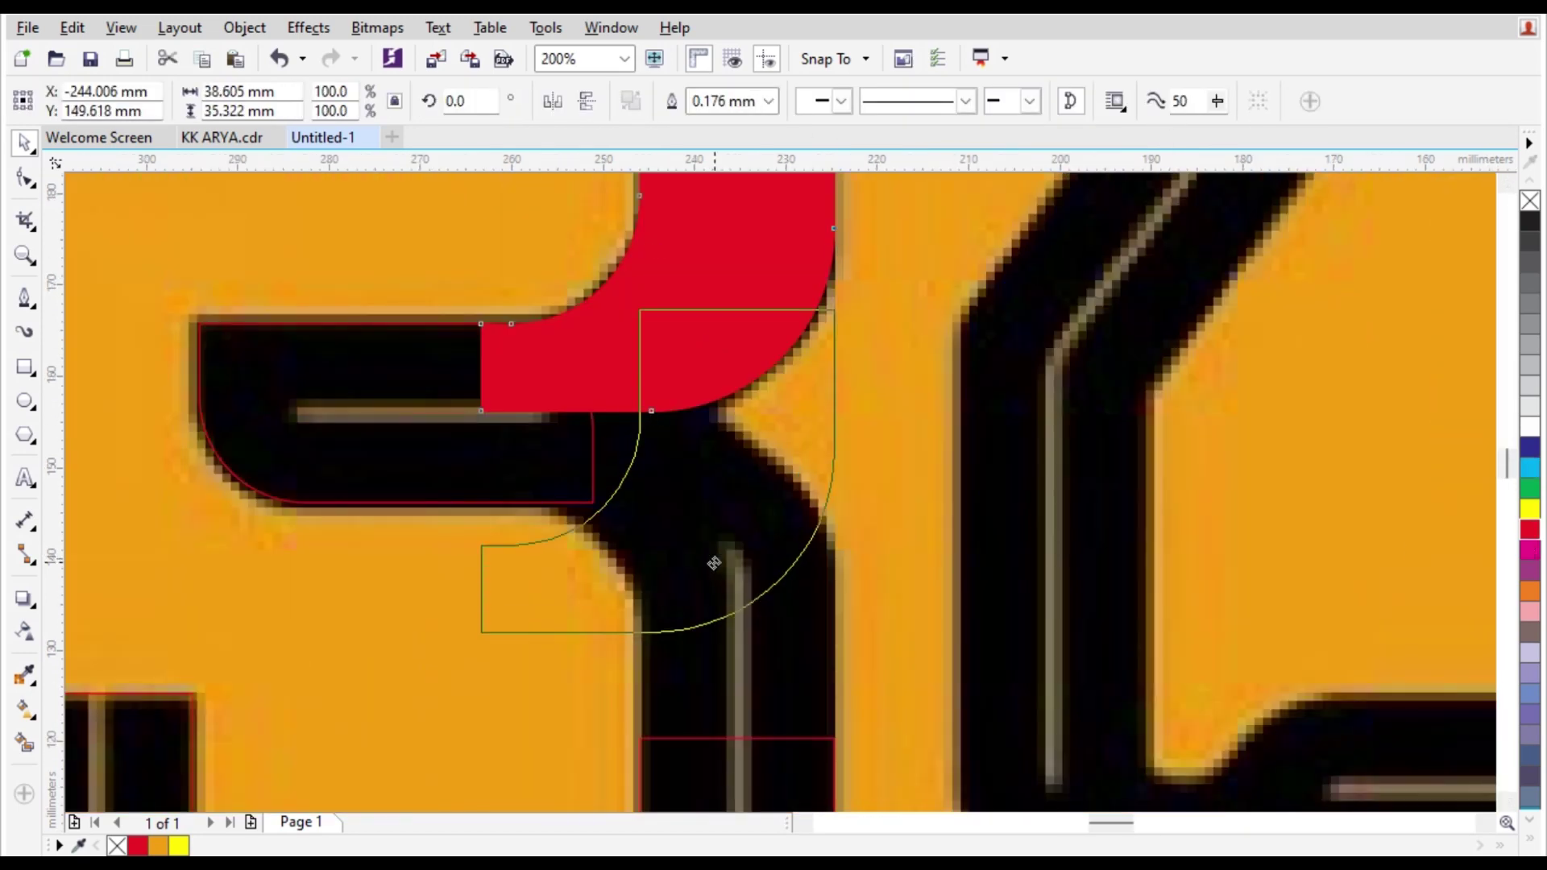
pyautogui.rightClick(709, 556)
pyautogui.click(552, 108)
pyautogui.click(591, 108)
pyautogui.scroll(-1, 721, 516)
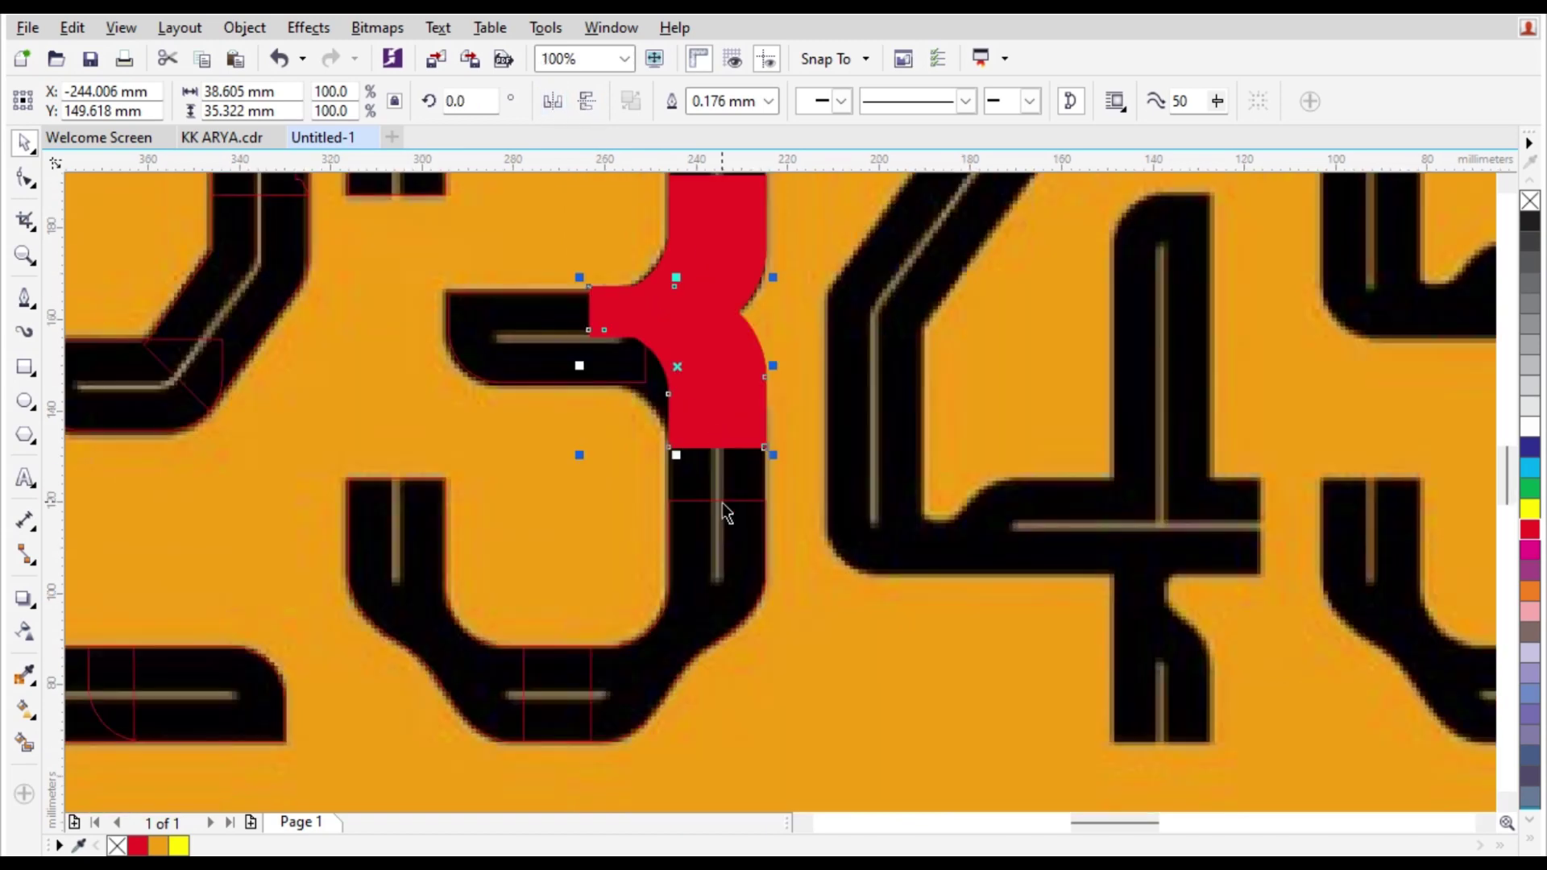
pyautogui.scroll(1, 721, 516)
pyautogui.moveTo(712, 388); pyautogui.dragTo(713, 491)
# Extend the mirrored piece's bottom edge down to the stroke by editing its nodes.
pyautogui.click(28, 184)
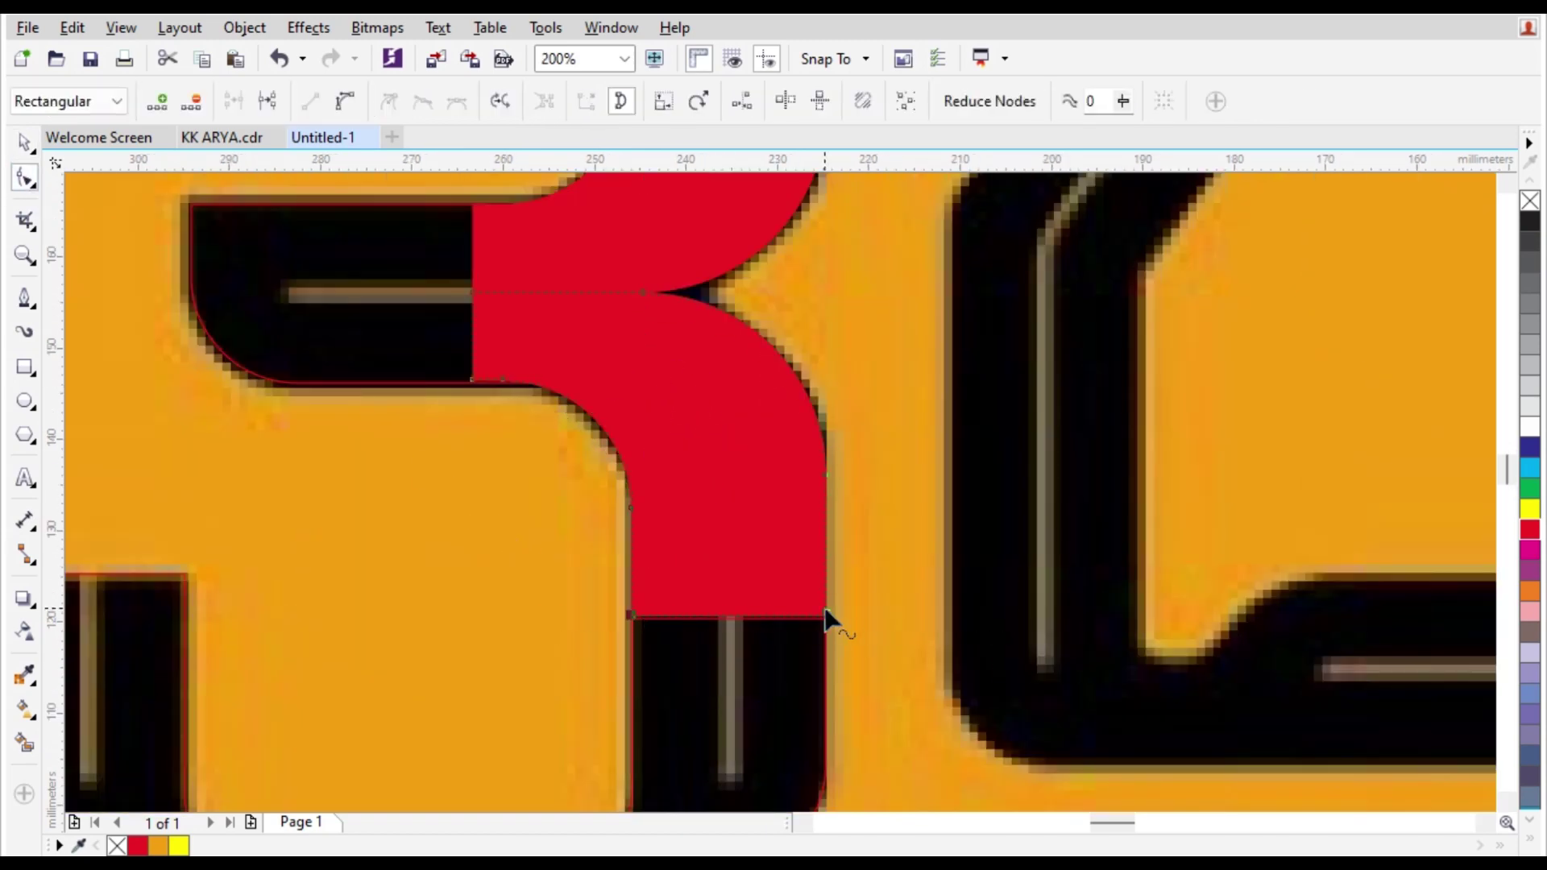
pyautogui.moveTo(826, 614); pyautogui.dragTo(828, 697)
pyautogui.hotkey('ctrl', 'z')
pyautogui.moveTo(890, 525); pyautogui.dragTo(506, 682)
pyautogui.moveTo(633, 618); pyautogui.dragTo(633, 685)
pyautogui.scroll(2, 706, 221)
pyautogui.click(25, 144)
# Draw a small rectangle around the cusp, then delete it.
pyautogui.click(25, 368)
pyautogui.moveTo(403, 435); pyautogui.dragTo(713, 630)
pyautogui.scroll(-2, 830, 458)
pyautogui.scroll(-2, 662, 560)
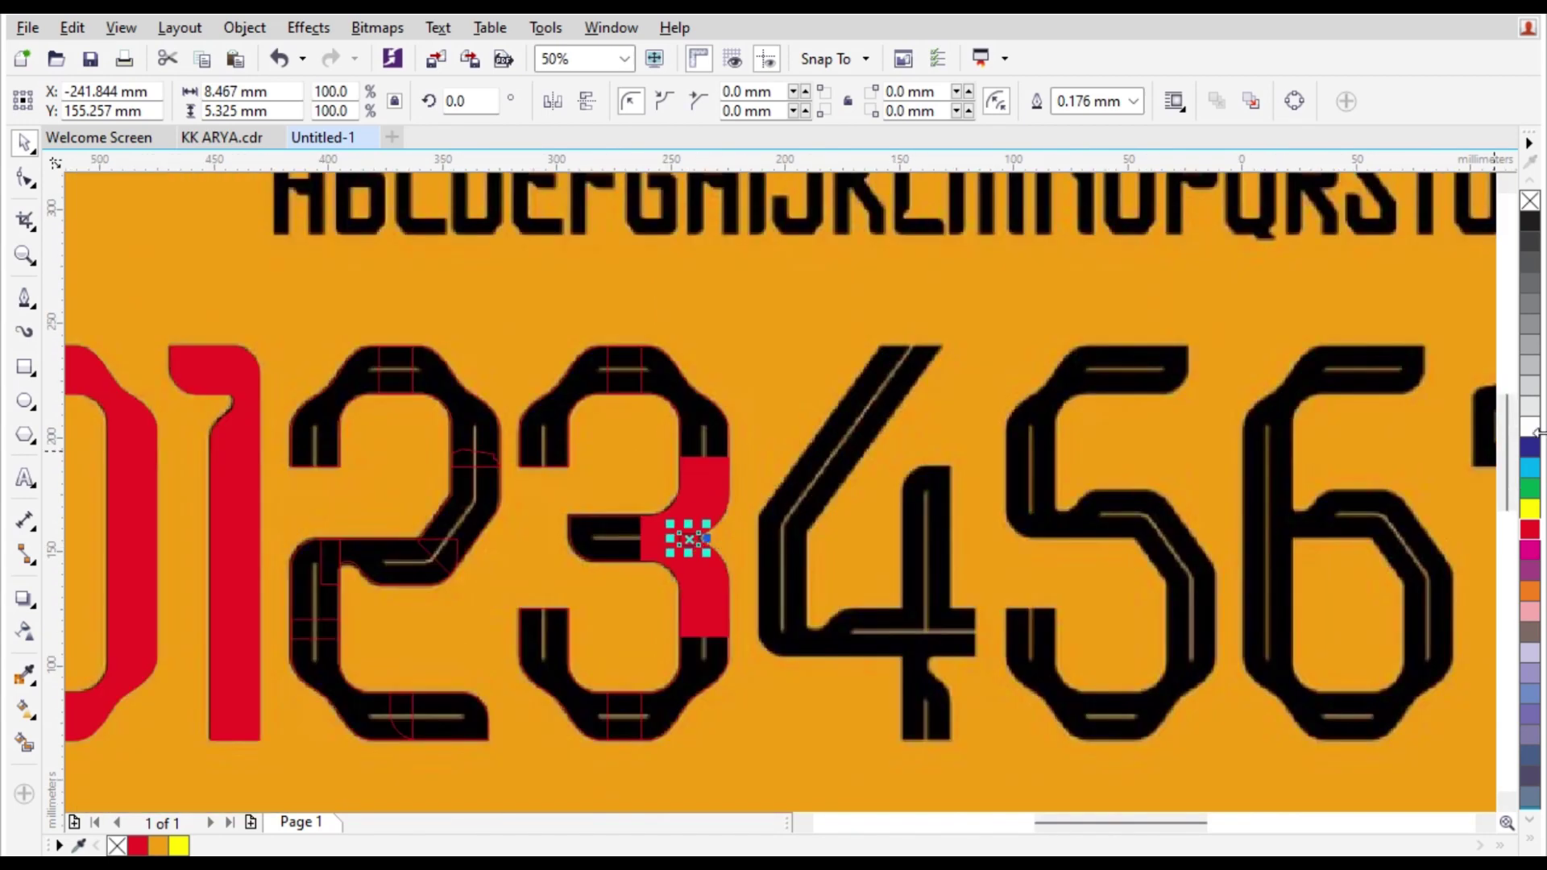
pyautogui.press('Delete')
pyautogui.scroll(1, 693, 709)
pyautogui.scroll(-2, 683, 540)
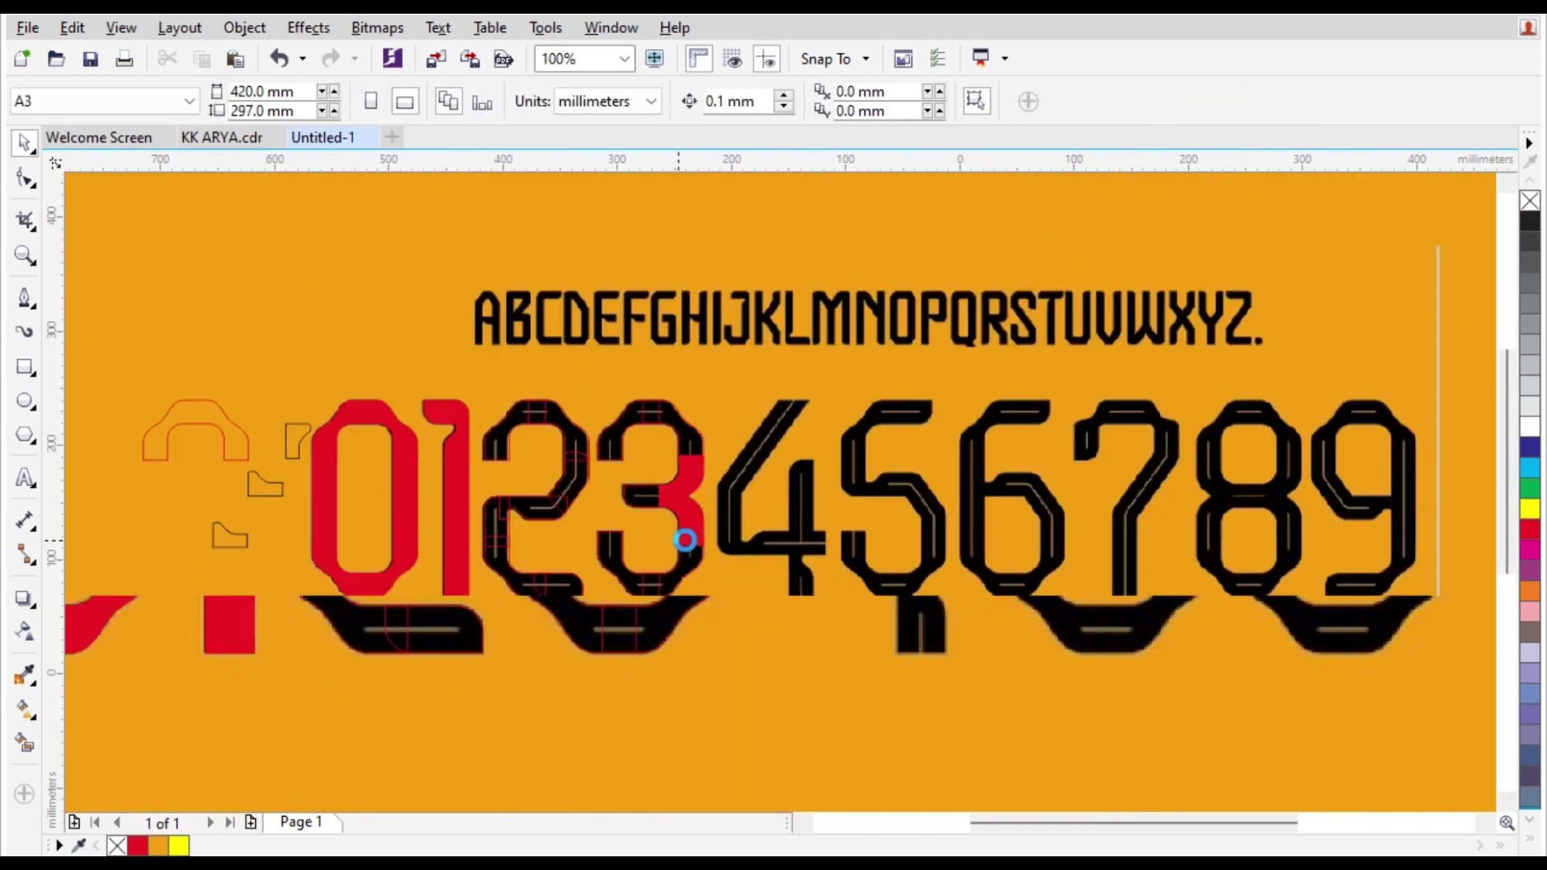
pyautogui.scroll(1, 687, 442)
# Select all pieces of the 3 and fill them red.
pyautogui.moveTo(500, 749); pyautogui.dragTo(500, 749)
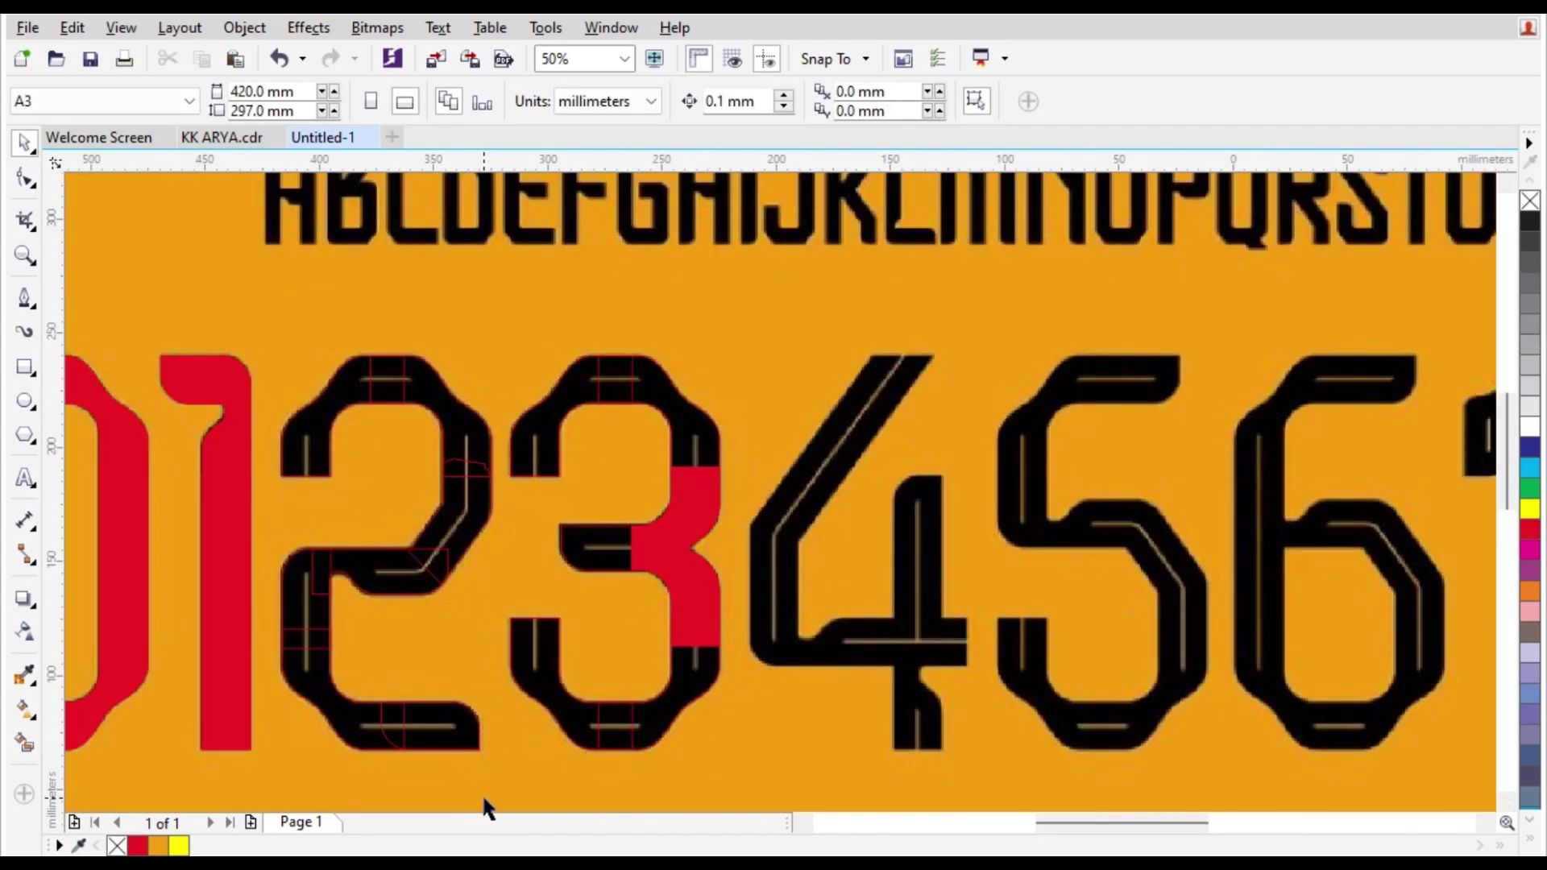
pyautogui.click(1529, 529)
pyautogui.click(714, 359)
# Briefly move the red 1 over the 5, then undo the move and deselect.
pyautogui.scroll(-2, 713, 359)
pyautogui.scroll(1, 645, 438)
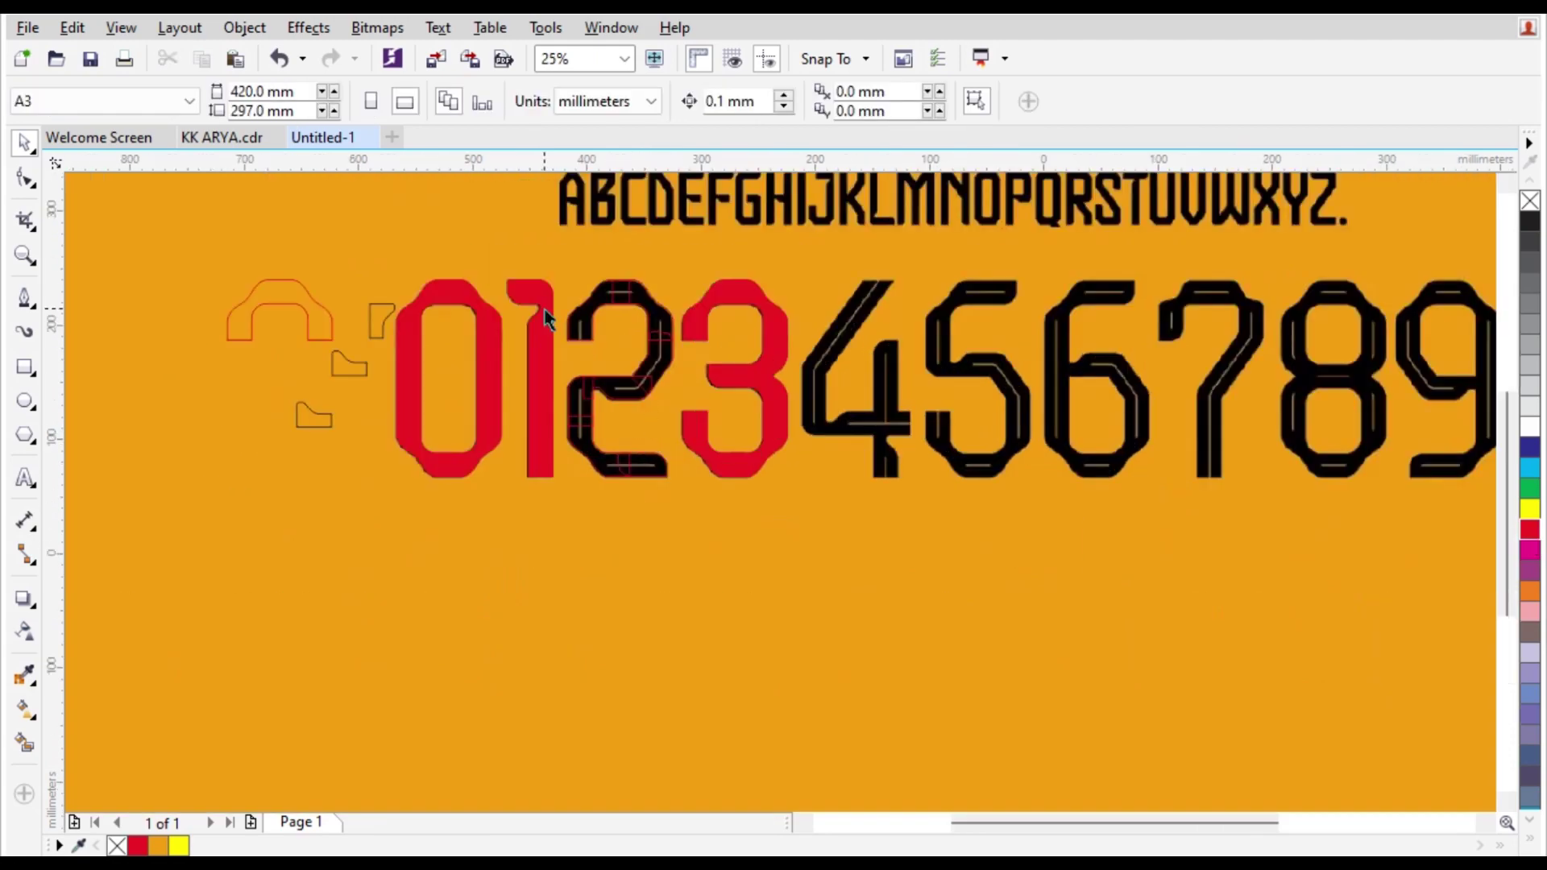
pyautogui.scroll(1, 549, 308)
pyautogui.scroll(-1, 597, 300)
pyautogui.scroll(1, 911, 307)
pyautogui.moveTo(249, 287); pyautogui.dragTo(1158, 287)
pyautogui.hotkey('ctrl', 'z')
pyautogui.click(732, 269)
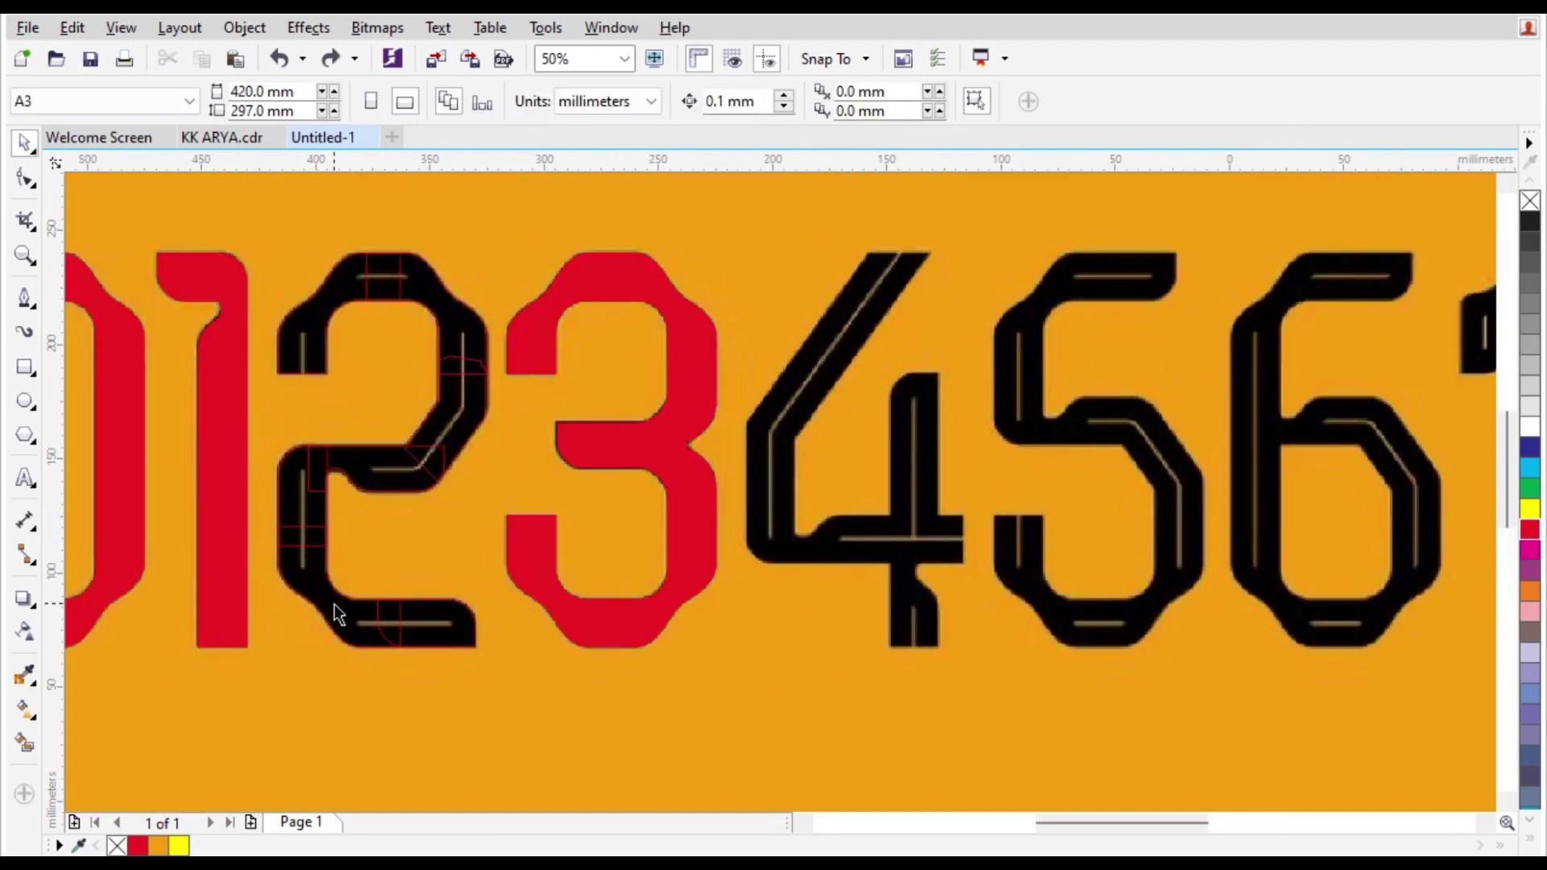
# Copy the 2's lower pieces onto the 5 and mirror them into upright orientation.
pyautogui.moveTo(337, 614); pyautogui.dragTo(1195, 315)
pyautogui.hotkey('ctrl', 'z')
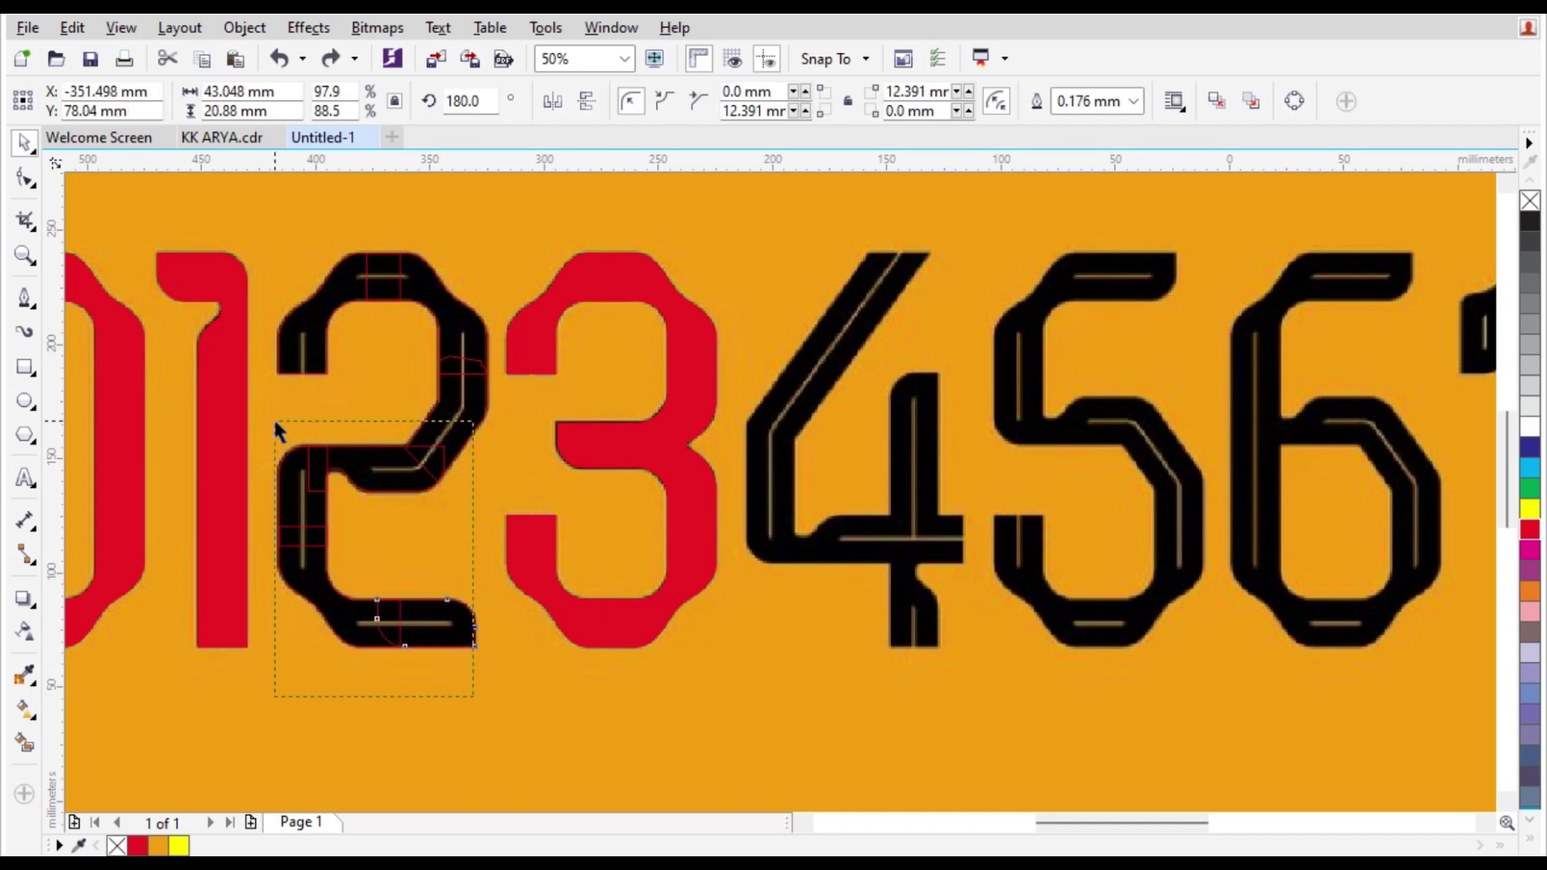
pyautogui.moveTo(275, 421); pyautogui.dragTo(274, 421)
pyautogui.moveTo(368, 448); pyautogui.dragTo(1104, 448)
pyautogui.rightClick(1103, 448)
pyautogui.click(553, 102)
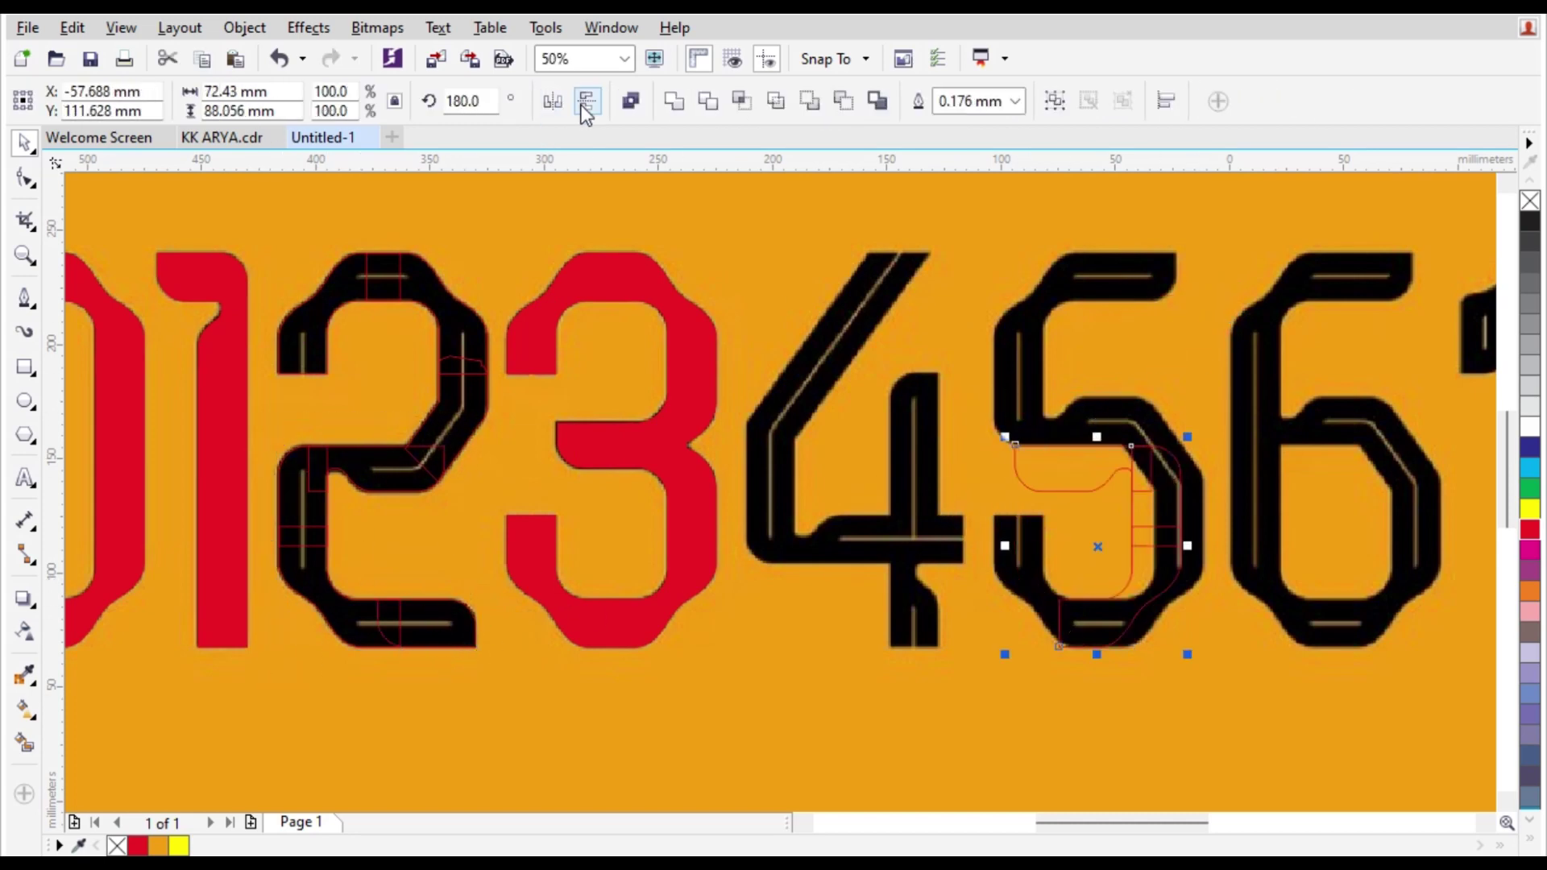
pyautogui.click(587, 108)
pyautogui.click(554, 113)
pyautogui.click(584, 113)
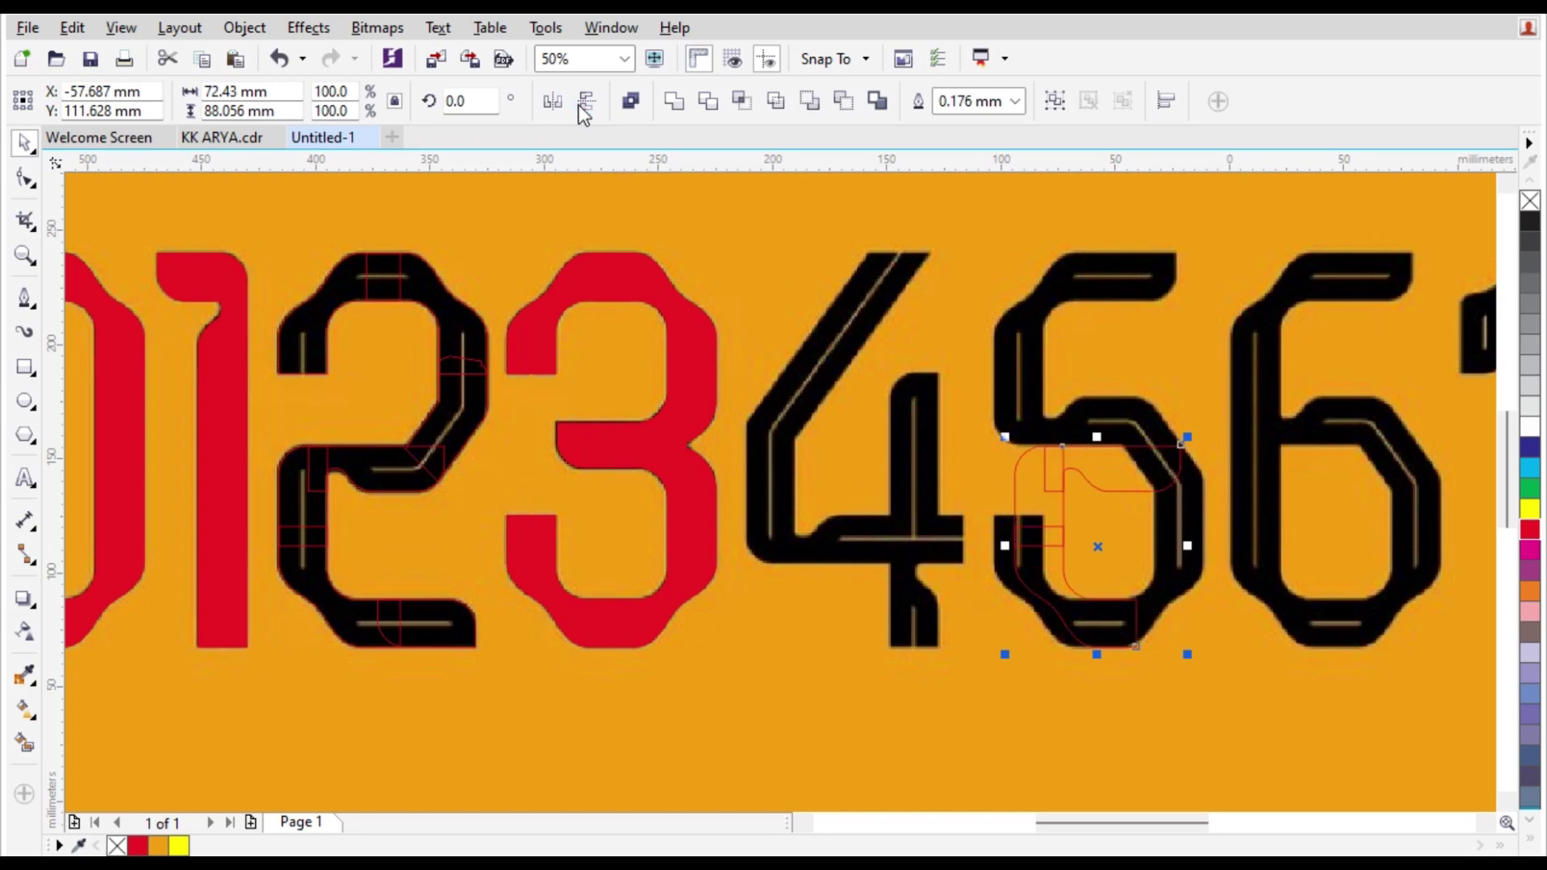
# Position the copied outline at the 5's top, nudged about 2 mm left.
pyautogui.moveTo(1140, 530); pyautogui.dragTo(1139, 336)
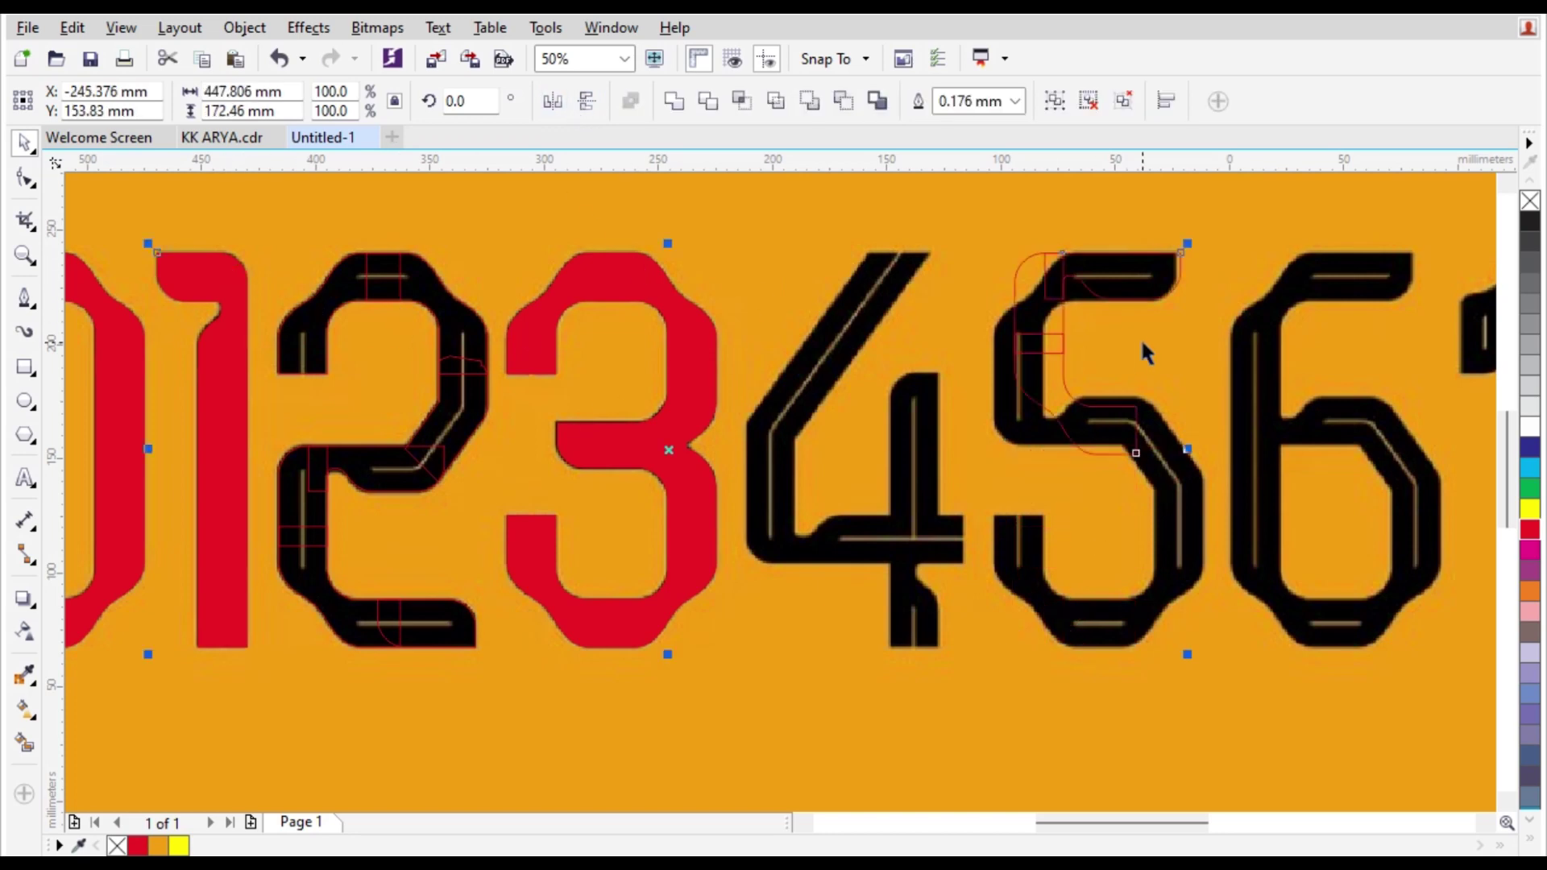
pyautogui.scroll(4, 1231, 237)
pyautogui.scroll(1, 849, 345)
pyautogui.moveTo(932, 369); pyautogui.dragTo(896, 369)
pyautogui.scroll(-2, 917, 309)
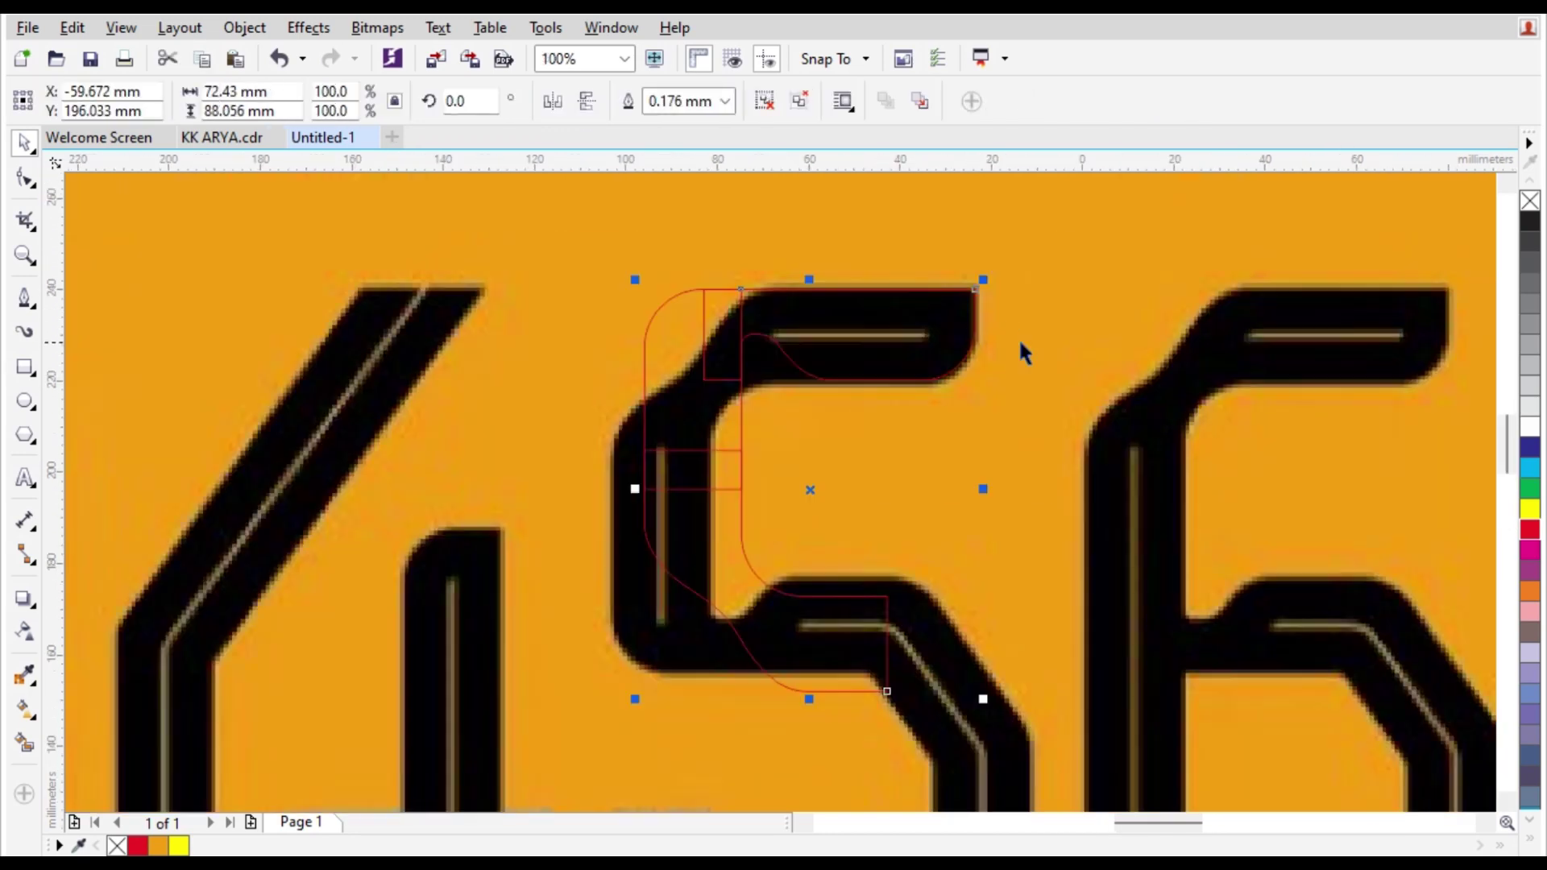
pyautogui.click(1019, 338)
pyautogui.click(668, 392)
# Ungroup the copied pieces and delete the unneeded top bar curve.
pyautogui.click(799, 105)
pyautogui.click(1085, 356)
pyautogui.scroll(-1, 758, 356)
pyautogui.scroll(1, 717, 407)
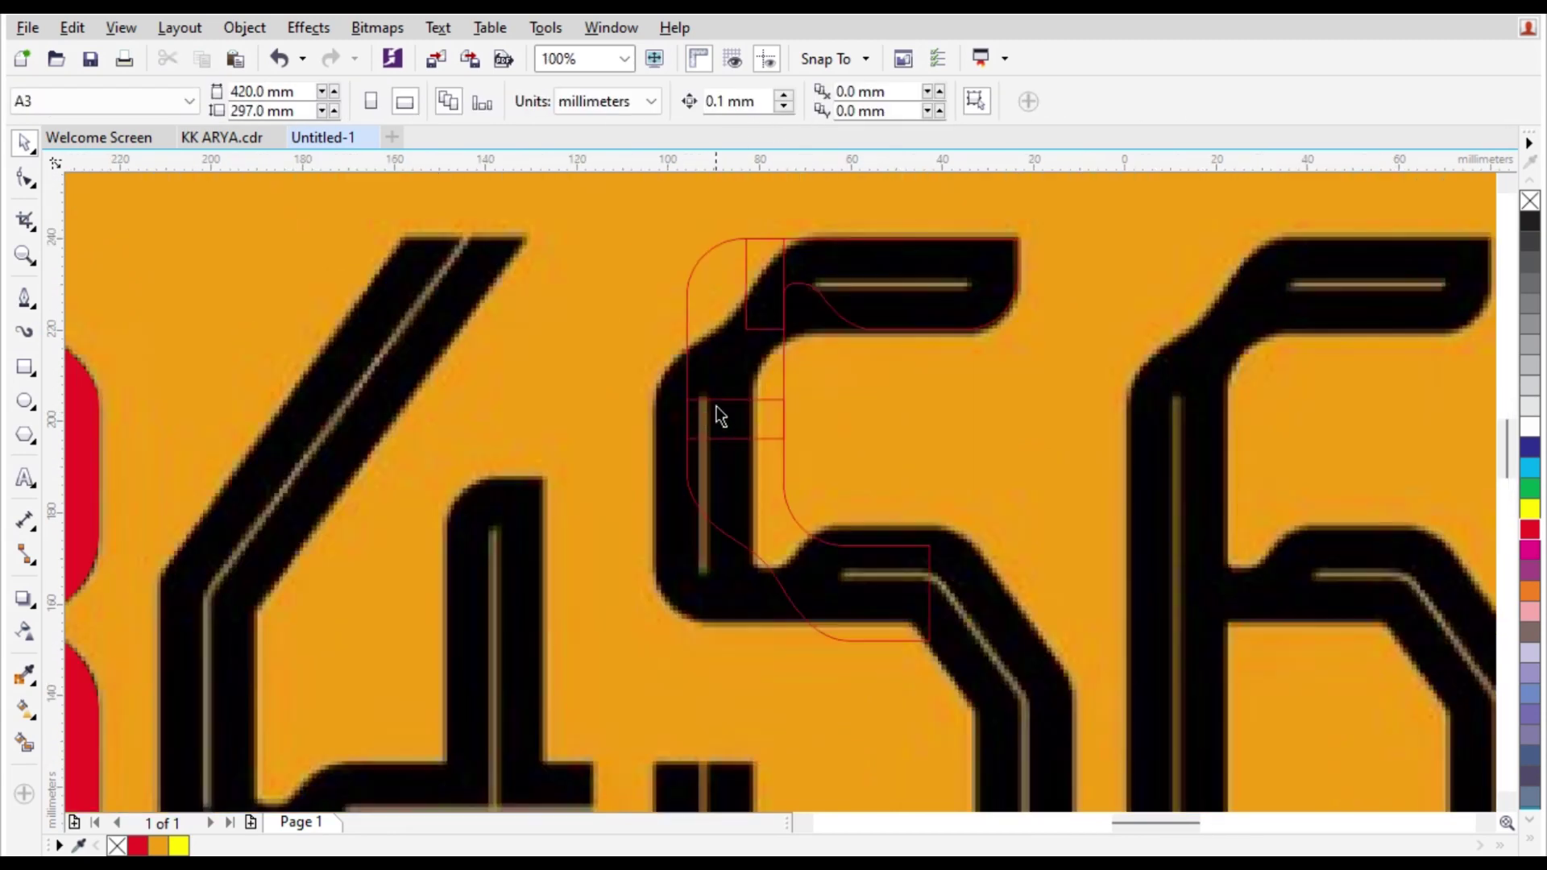
pyautogui.click(874, 302)
pyautogui.press('Delete')
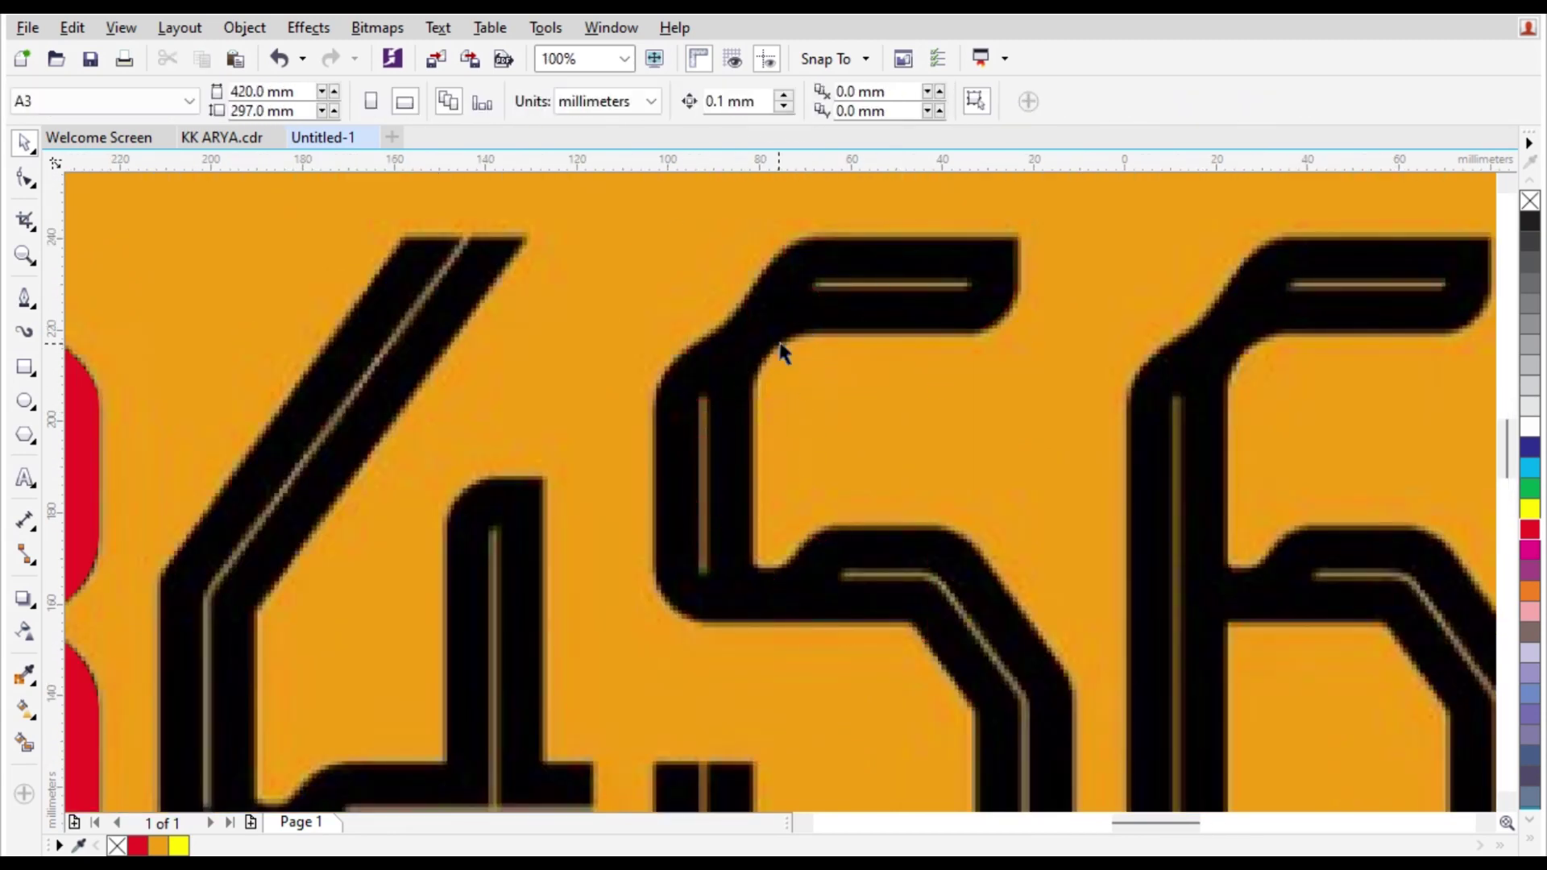
# Copy the 3's bottom curve onto the 5 and align it with the bottom bowl.
pyautogui.scroll(-2, 780, 344)
pyautogui.scroll(1, 673, 432)
pyautogui.click(424, 534)
pyautogui.moveTo(480, 575); pyautogui.dragTo(978, 572)
pyautogui.rightClick(977, 572)
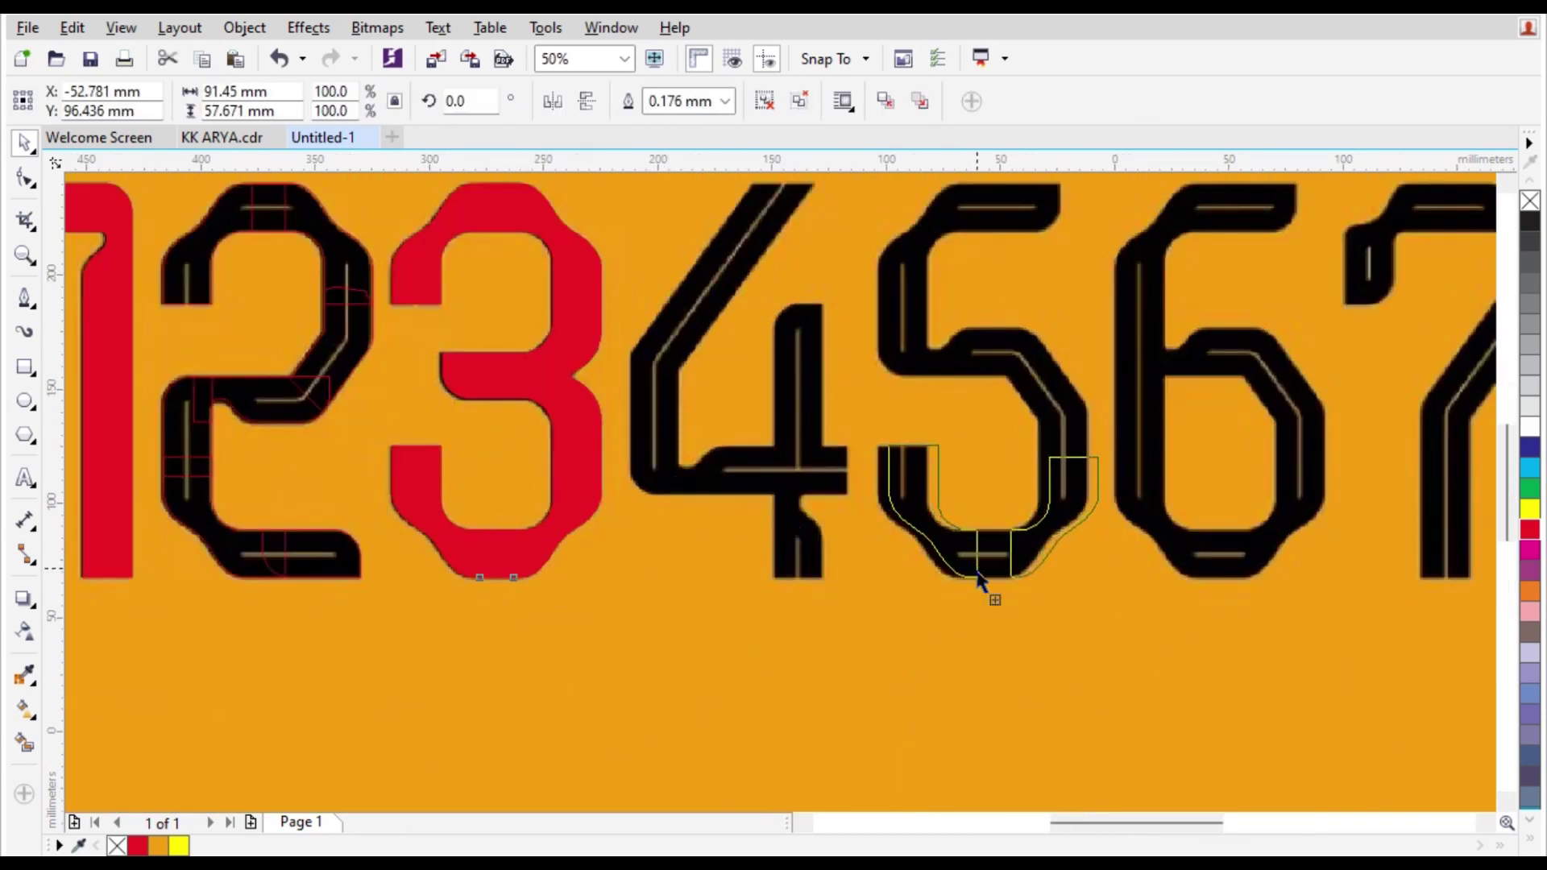
pyautogui.scroll(2, 926, 479)
pyautogui.moveTo(829, 487); pyautogui.dragTo(797, 487)
pyautogui.scroll(-2, 796, 489)
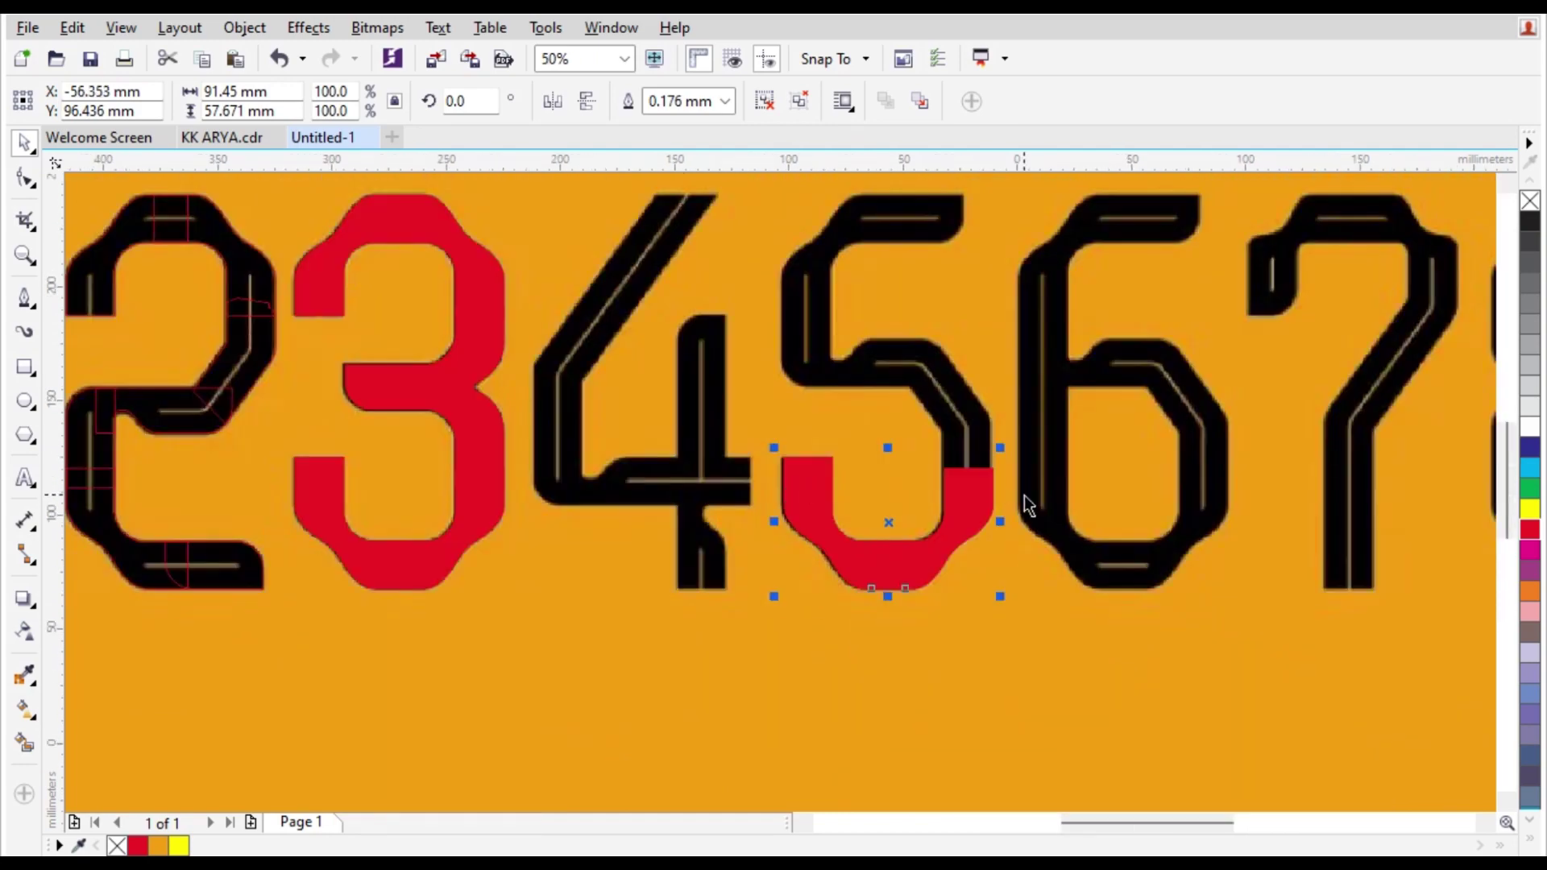
pyautogui.scroll(3, 999, 511)
pyautogui.scroll(-3, 1071, 490)
pyautogui.click(772, 459)
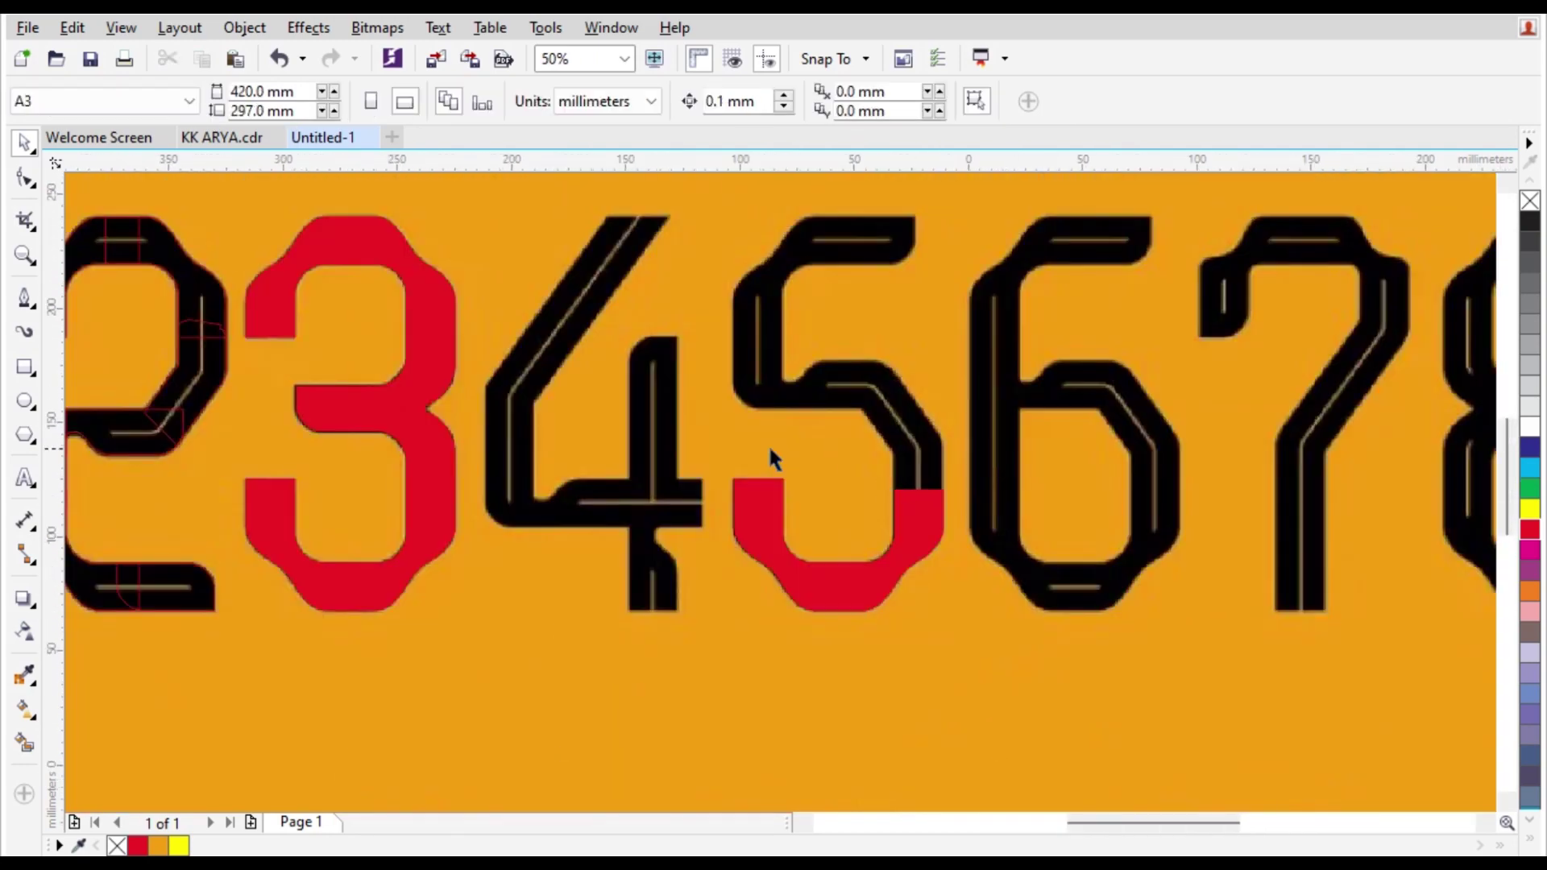
# Drag a small curve from the 2 onto the 5.
pyautogui.scroll(-1, 253, 568)
pyautogui.scroll(1, 330, 501)
pyautogui.moveTo(315, 482); pyautogui.dragTo(1076, 484)
# Mirror the small curve and fit it into the 5's middle bend.
pyautogui.click(552, 101)
pyautogui.click(587, 102)
pyautogui.scroll(1, 932, 328)
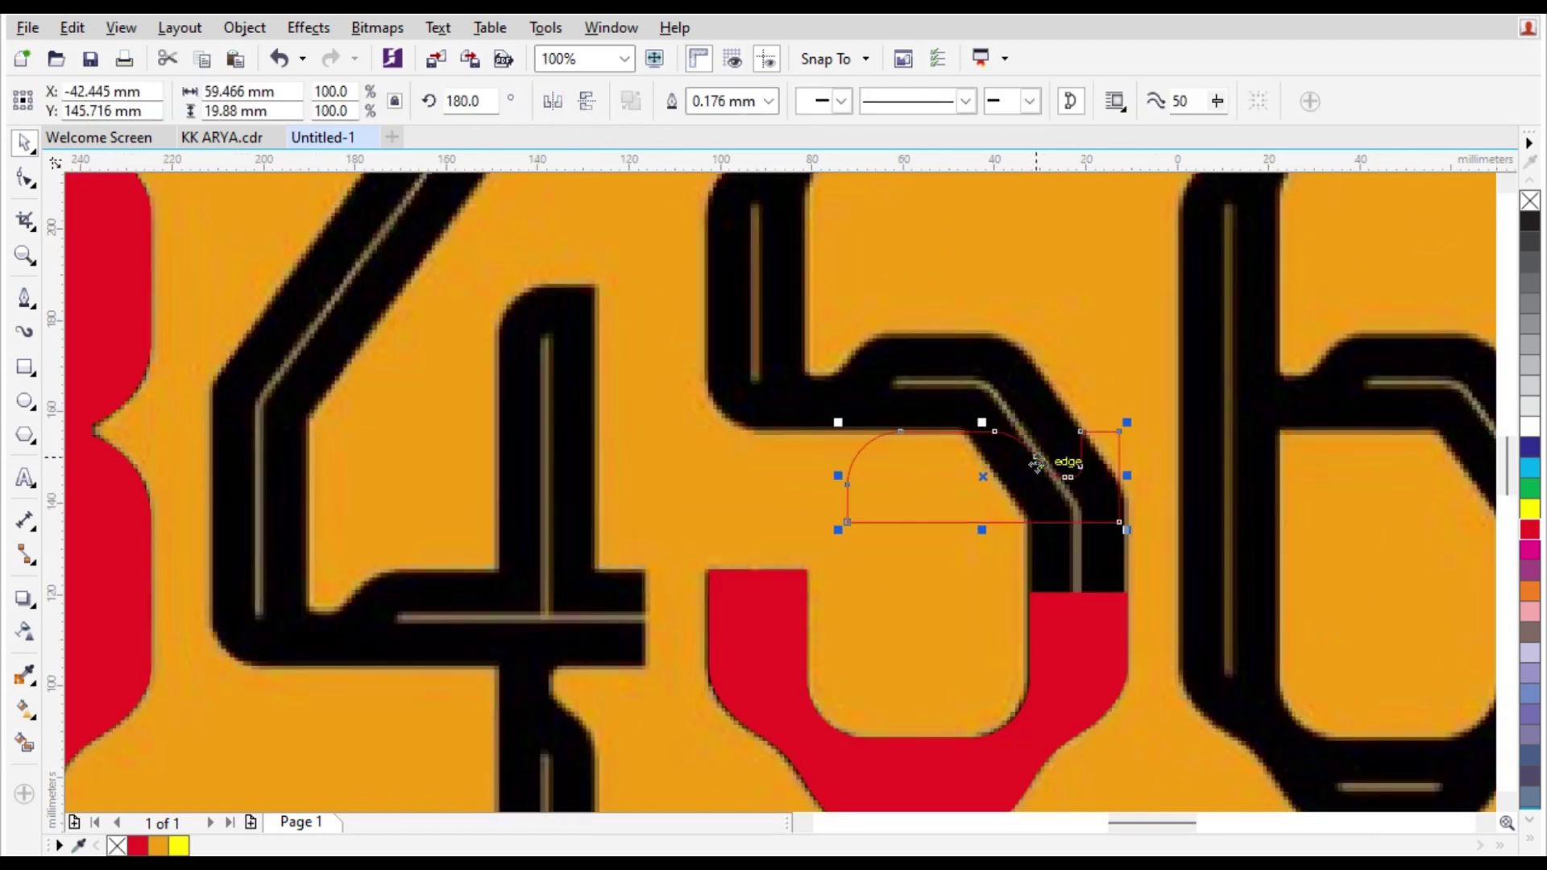
pyautogui.click(562, 106)
pyautogui.scroll(1, 939, 449)
pyautogui.moveTo(994, 555); pyautogui.dragTo(719, 441)
pyautogui.scroll(3, 757, 402)
pyautogui.scroll(-3, 700, 586)
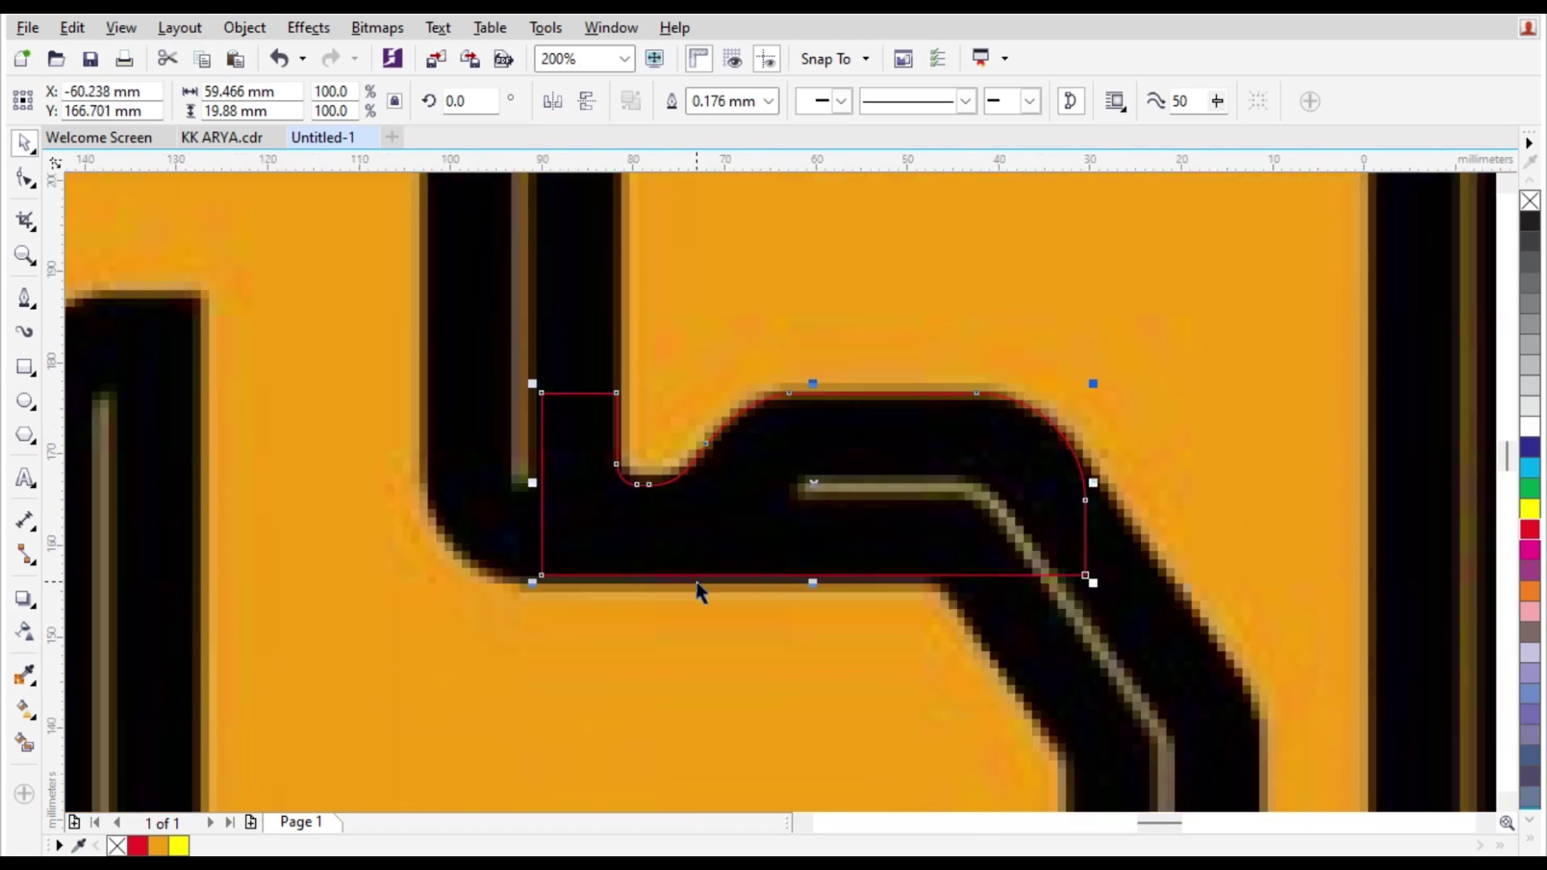
pyautogui.scroll(2, 675, 491)
pyautogui.scroll(-2, 713, 461)
pyautogui.scroll(2, 976, 414)
pyautogui.moveTo(1163, 432); pyautogui.dragTo(1152, 432)
pyautogui.scroll(-3, 902, 382)
pyautogui.scroll(1, 1025, 551)
pyautogui.click(155, 408)
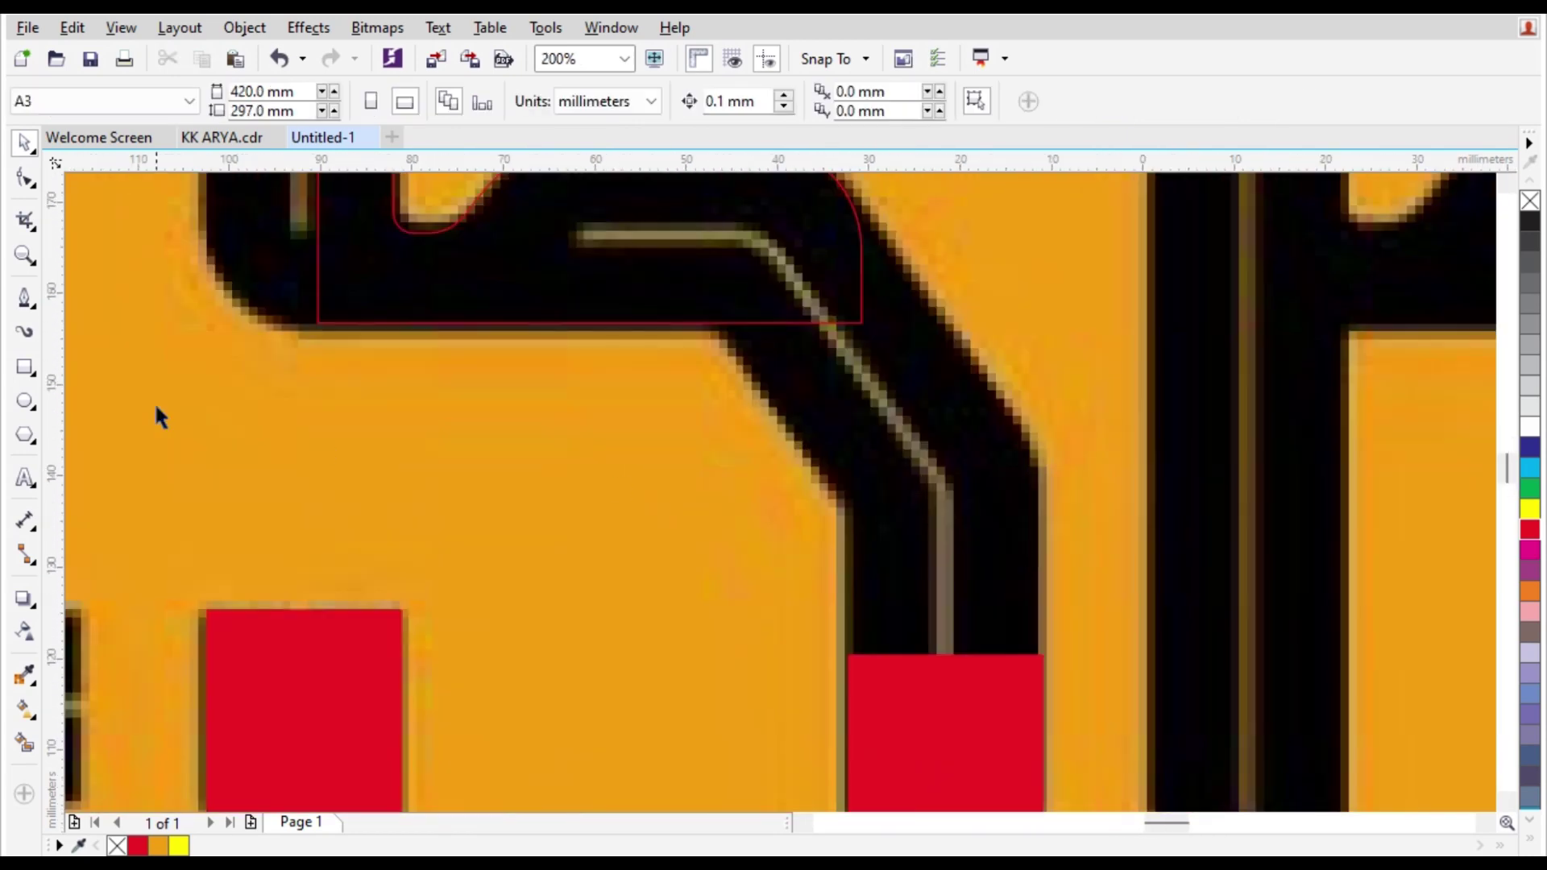
# Draw a rectangle stretched over the 5's lower right stroke and a short vertical line.
pyautogui.click(25, 367)
pyautogui.moveTo(849, 721); pyautogui.dragTo(1043, 685)
pyautogui.moveTo(945, 679); pyautogui.dragTo(994, 466)
pyautogui.scroll(1, 836, 494)
pyautogui.click(28, 296)
pyautogui.scroll(-1, 944, 553)
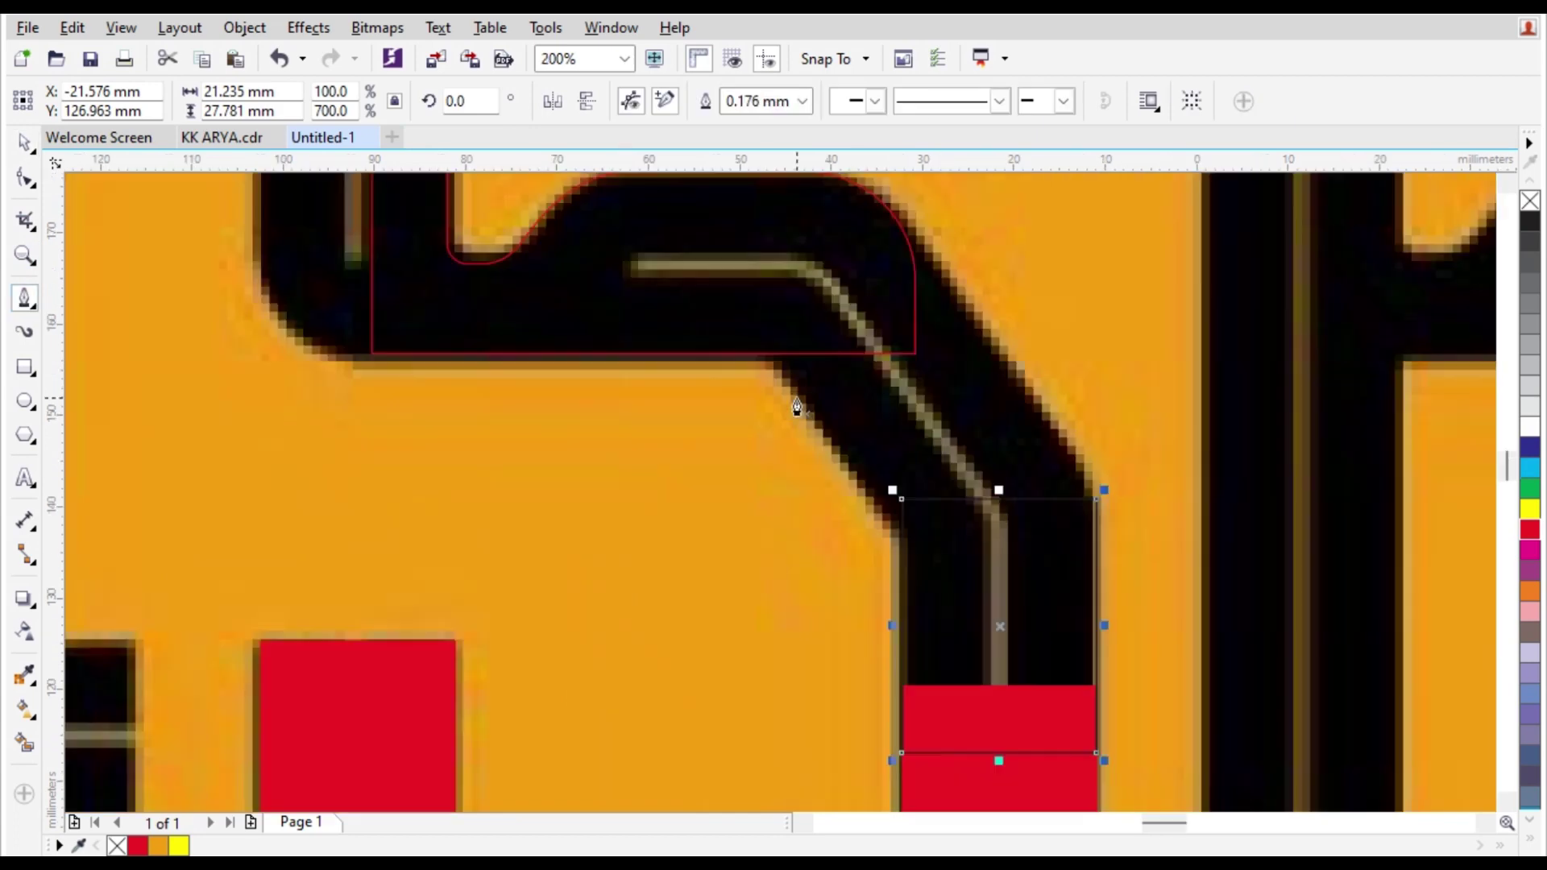
pyautogui.click(762, 284)
pyautogui.click(762, 352)
# Trace the 5's upper diagonal as a closed shape and select it with the red outline.
pyautogui.scroll(2, 915, 559)
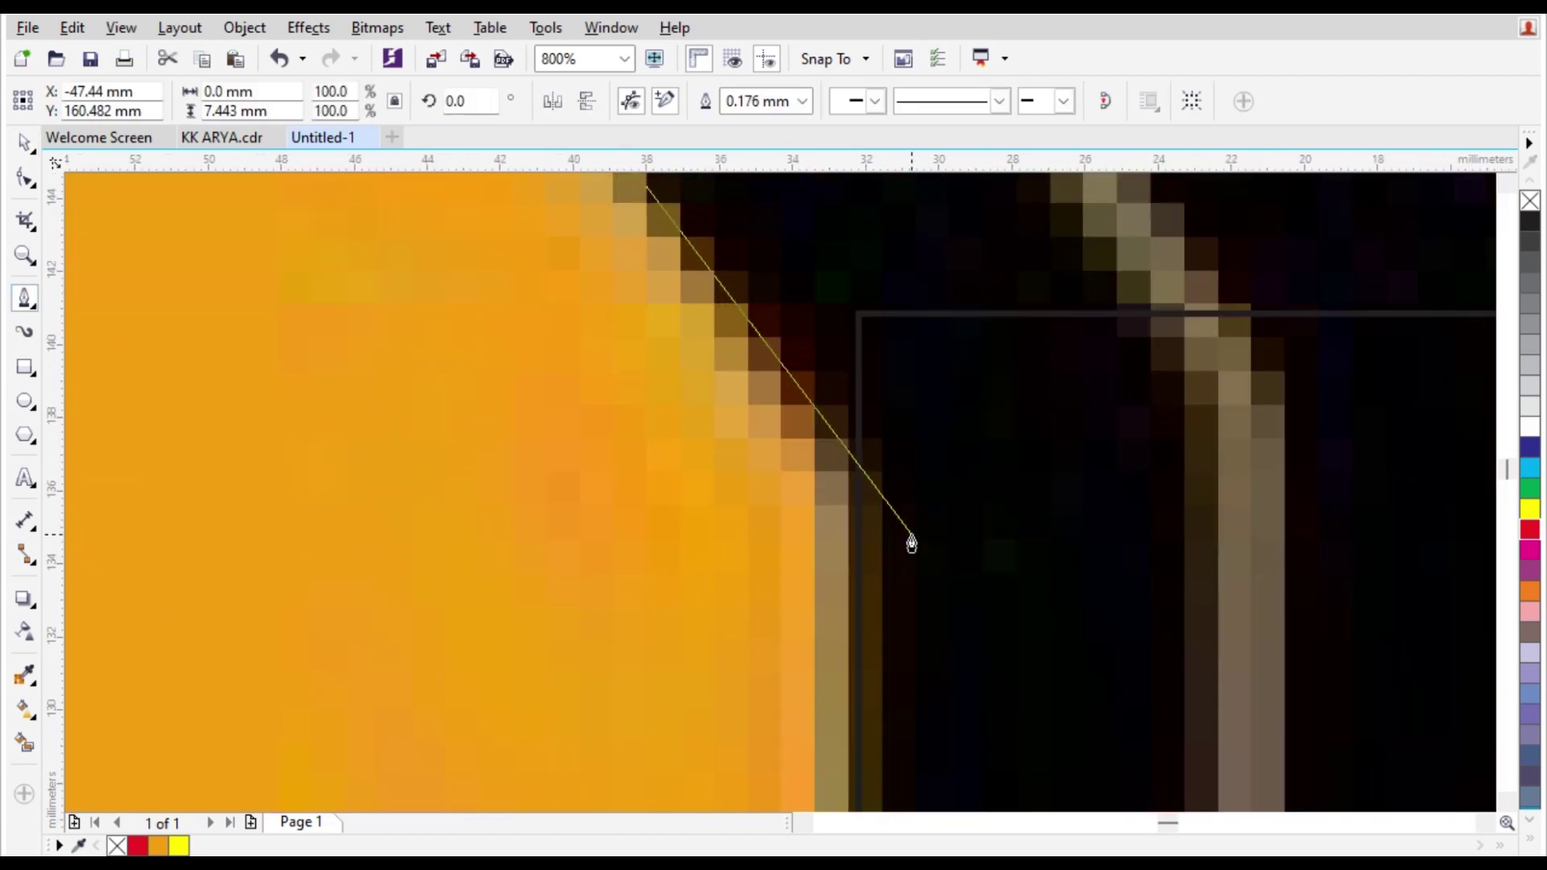
pyautogui.click(859, 454)
pyautogui.scroll(-1, 859, 455)
pyautogui.click(1157, 489)
pyautogui.click(1247, 408)
pyautogui.scroll(1, 1241, 415)
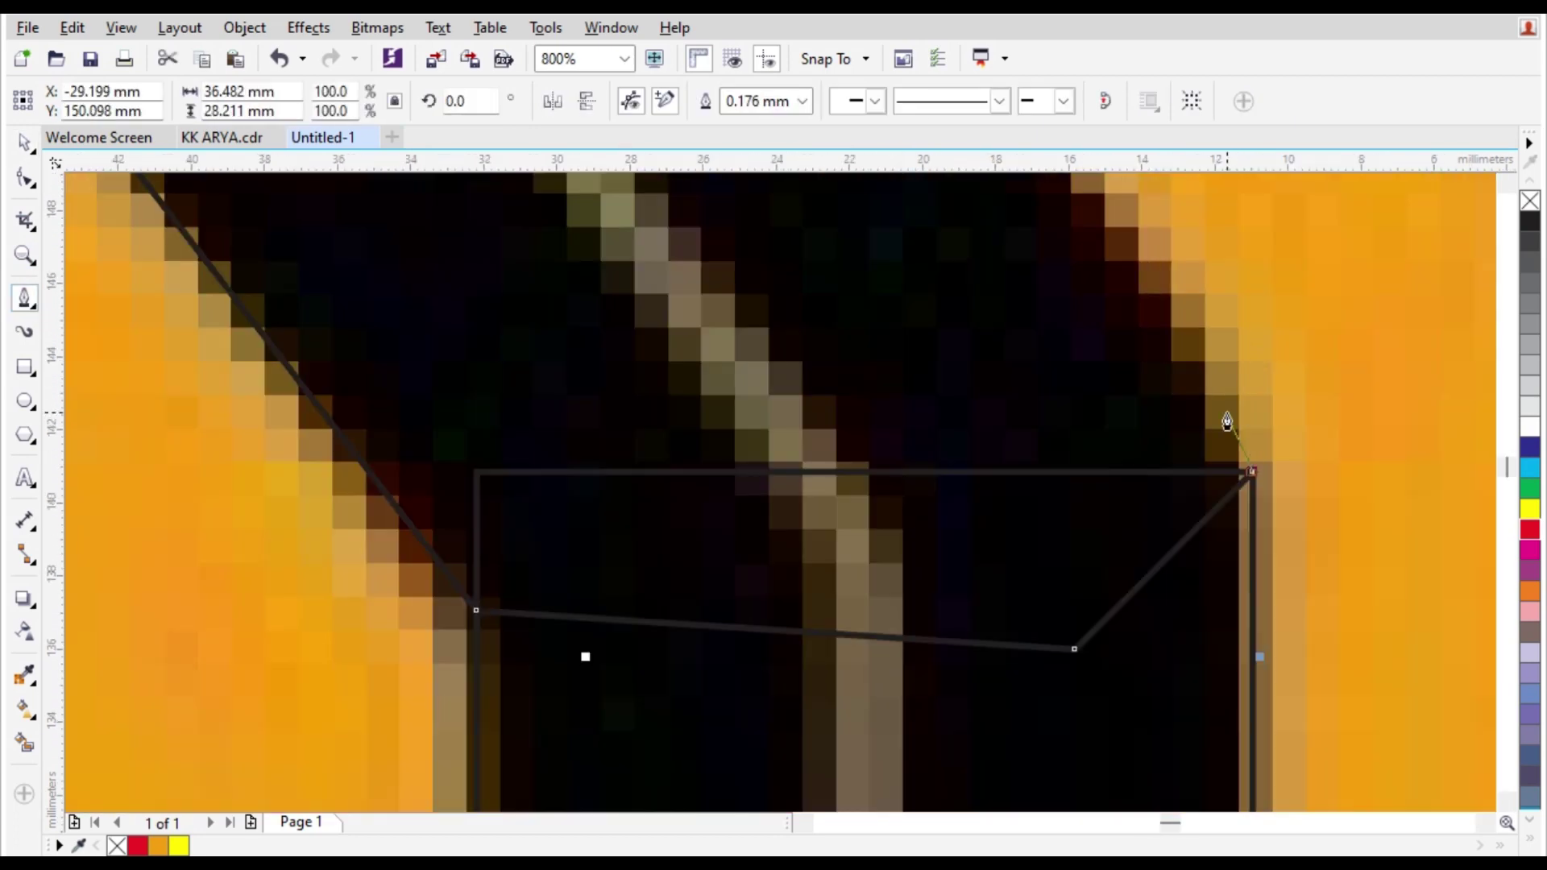
pyautogui.click(1252, 417)
pyautogui.scroll(-1, 1252, 416)
pyautogui.scroll(1, 1200, 325)
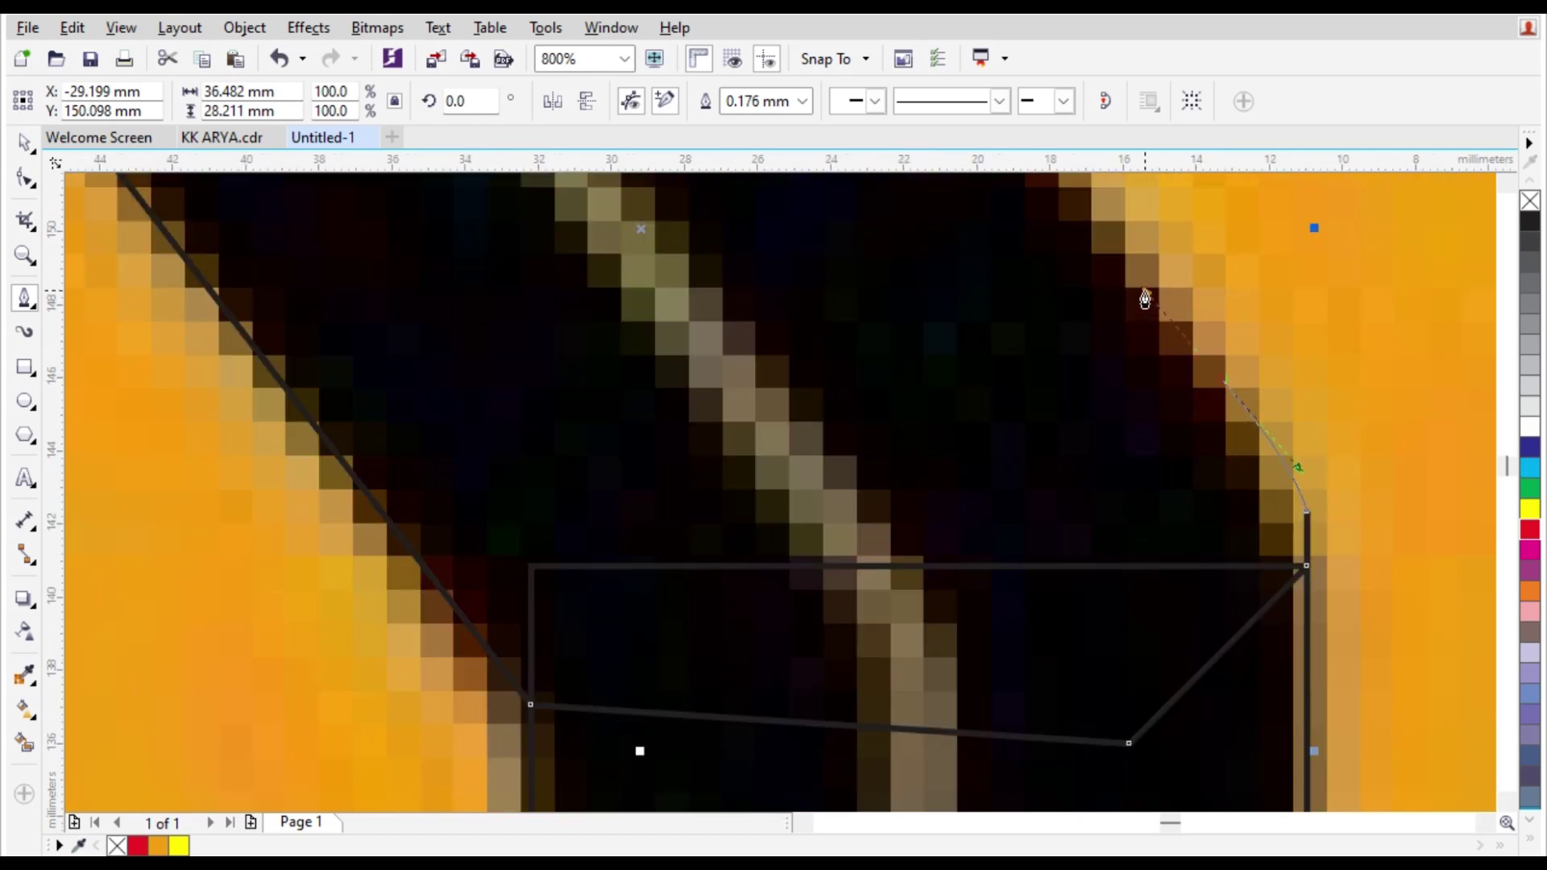
pyautogui.scroll(1, 1257, 427)
pyautogui.scroll(-2, 1192, 403)
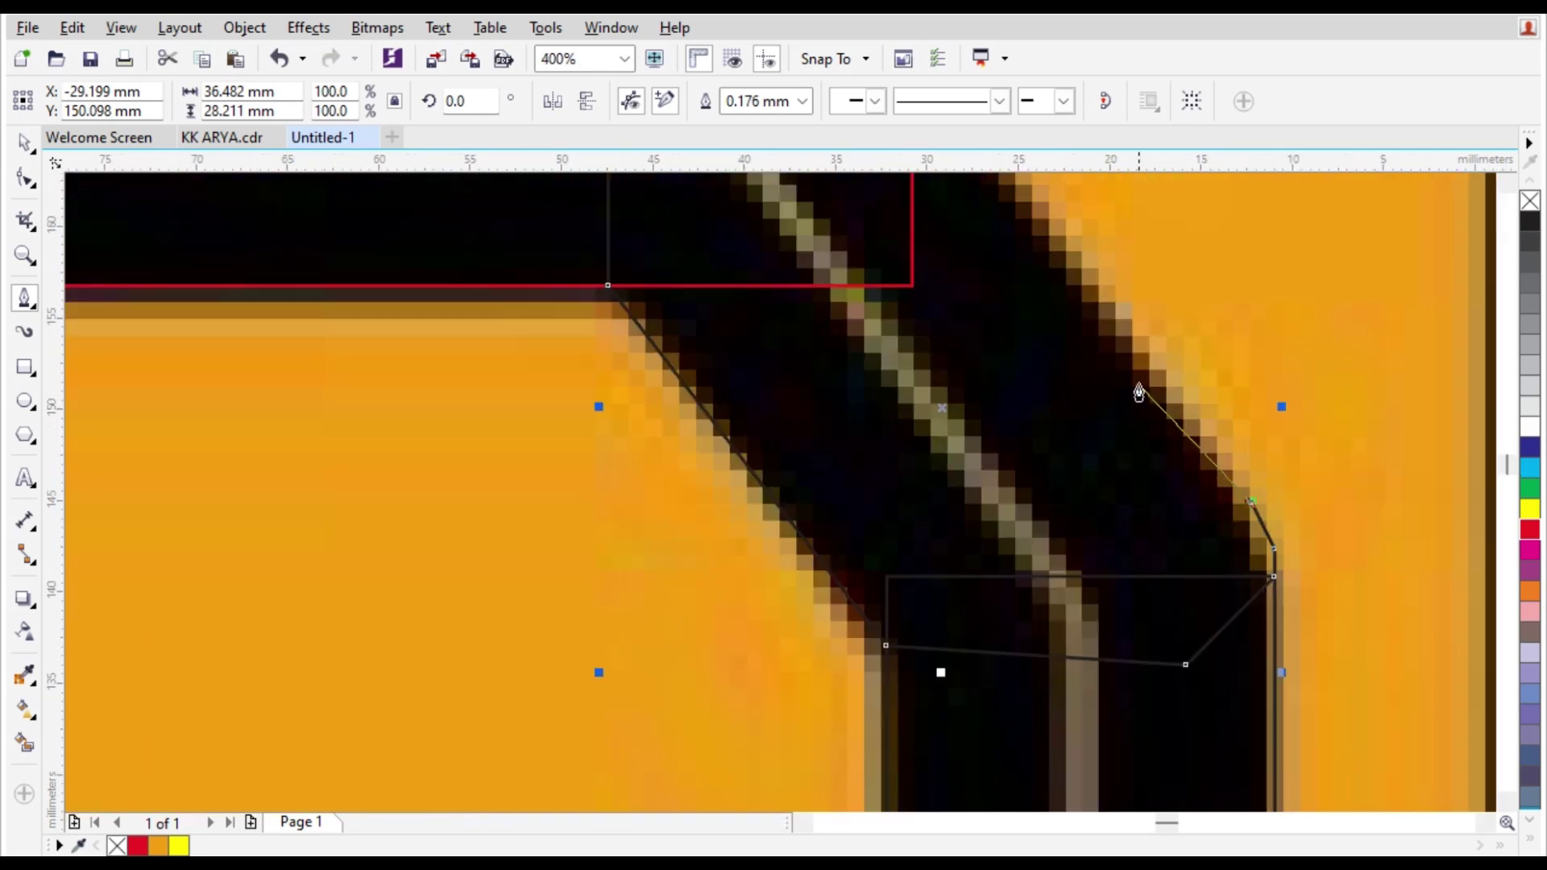
pyautogui.scroll(-1, 1087, 306)
pyautogui.scroll(1, 1012, 180)
pyautogui.scroll(-1, 981, 240)
pyautogui.scroll(1, 982, 236)
pyautogui.click(980, 234)
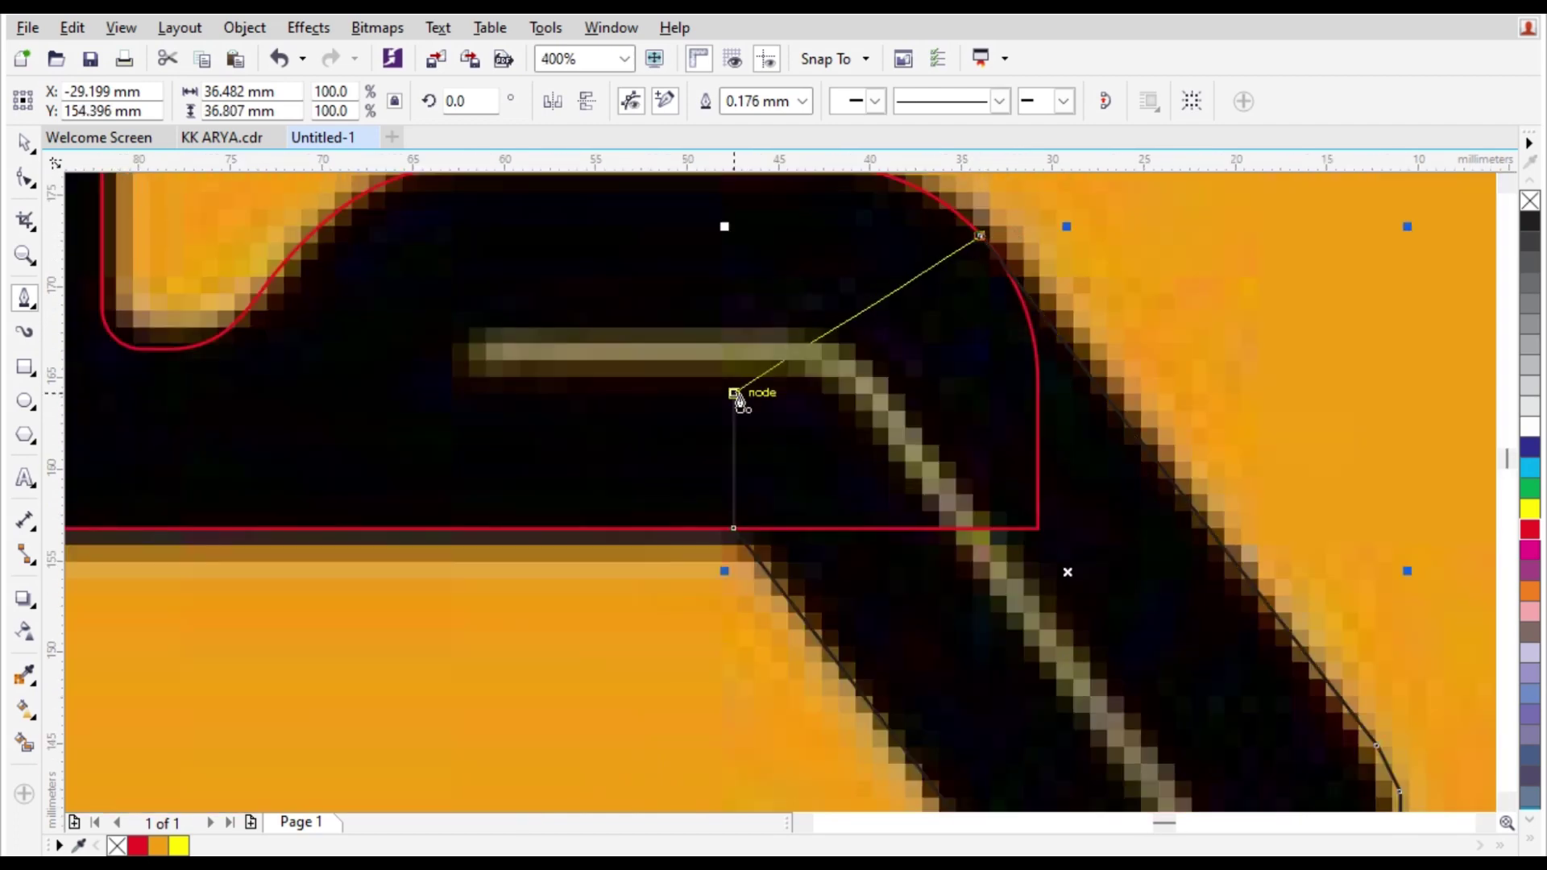
pyautogui.click(731, 389)
pyautogui.scroll(-1, 815, 331)
pyautogui.press('space')
pyautogui.scroll(-1, 789, 363)
pyautogui.keyDown('shift'); pyautogui.click(681, 299); pyautogui.keyUp('shift')
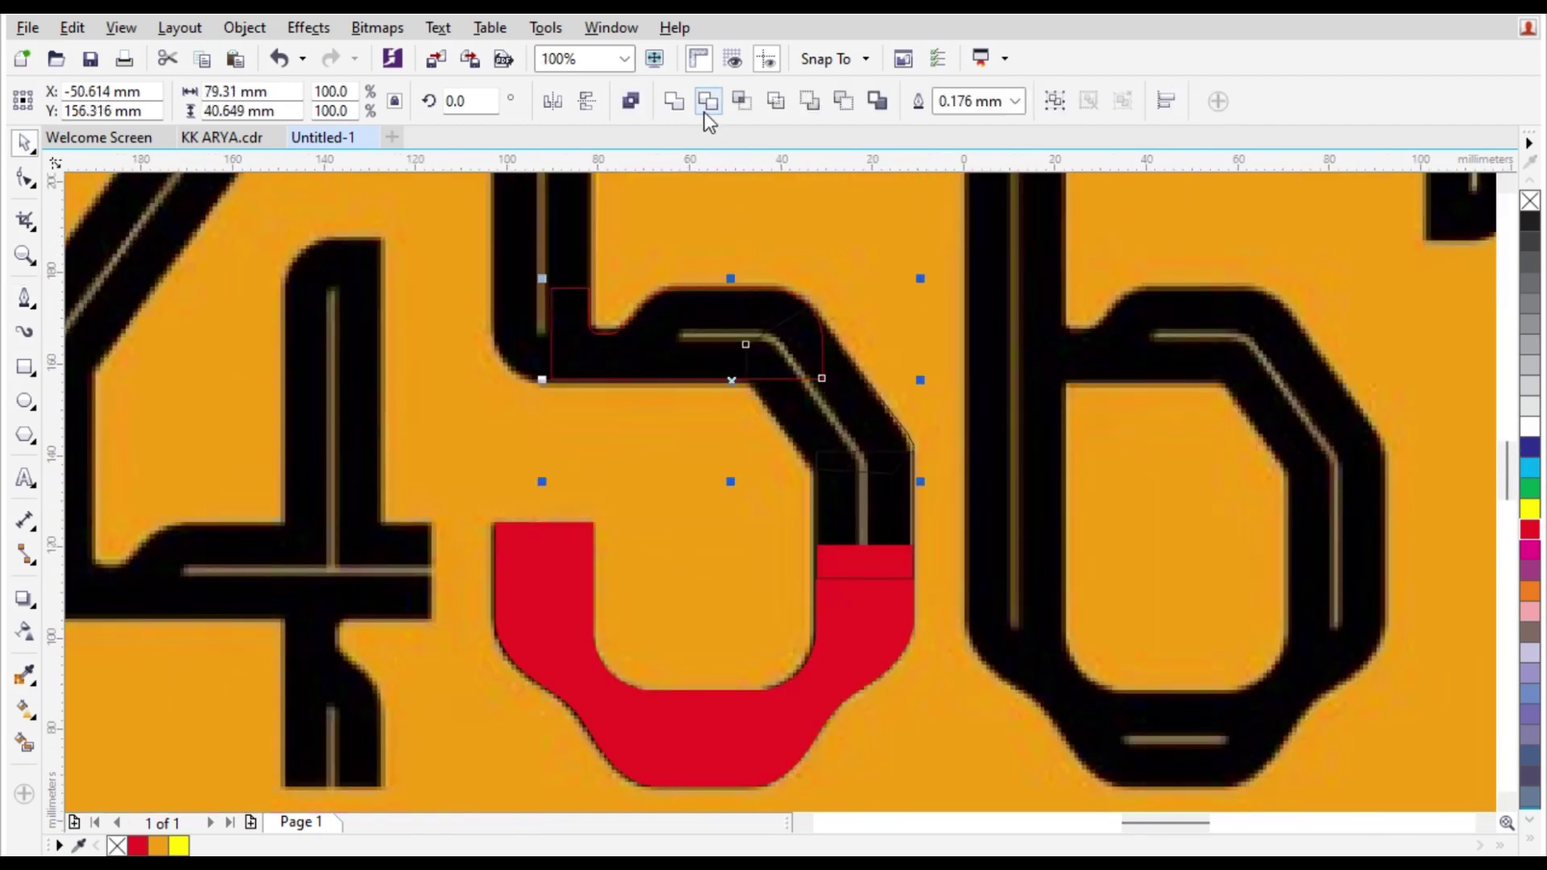
# Weld the 5's traced upper pieces into one shape and fill it red.
pyautogui.click(675, 101)
pyautogui.scroll(1, 800, 229)
pyautogui.click(1527, 534)
pyautogui.scroll(-1, 868, 455)
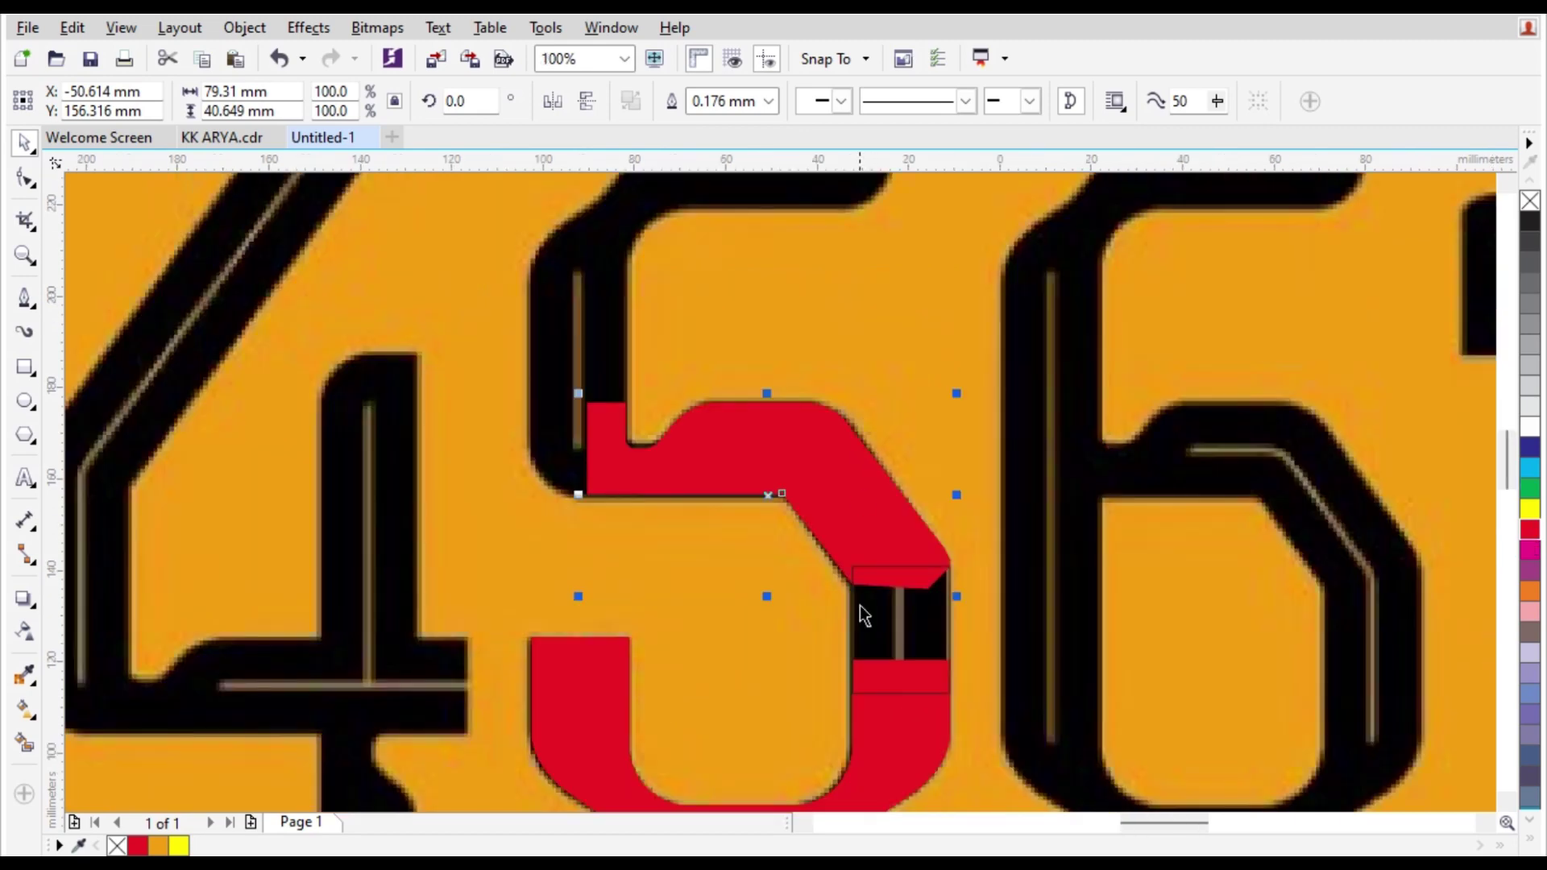
pyautogui.scroll(1, 856, 662)
pyautogui.keyDown('shift'); pyautogui.click(934, 681); pyautogui.keyUp('shift')
pyautogui.keyDown('shift'); pyautogui.click(946, 762); pyautogui.keyUp('shift')
pyautogui.click(675, 103)
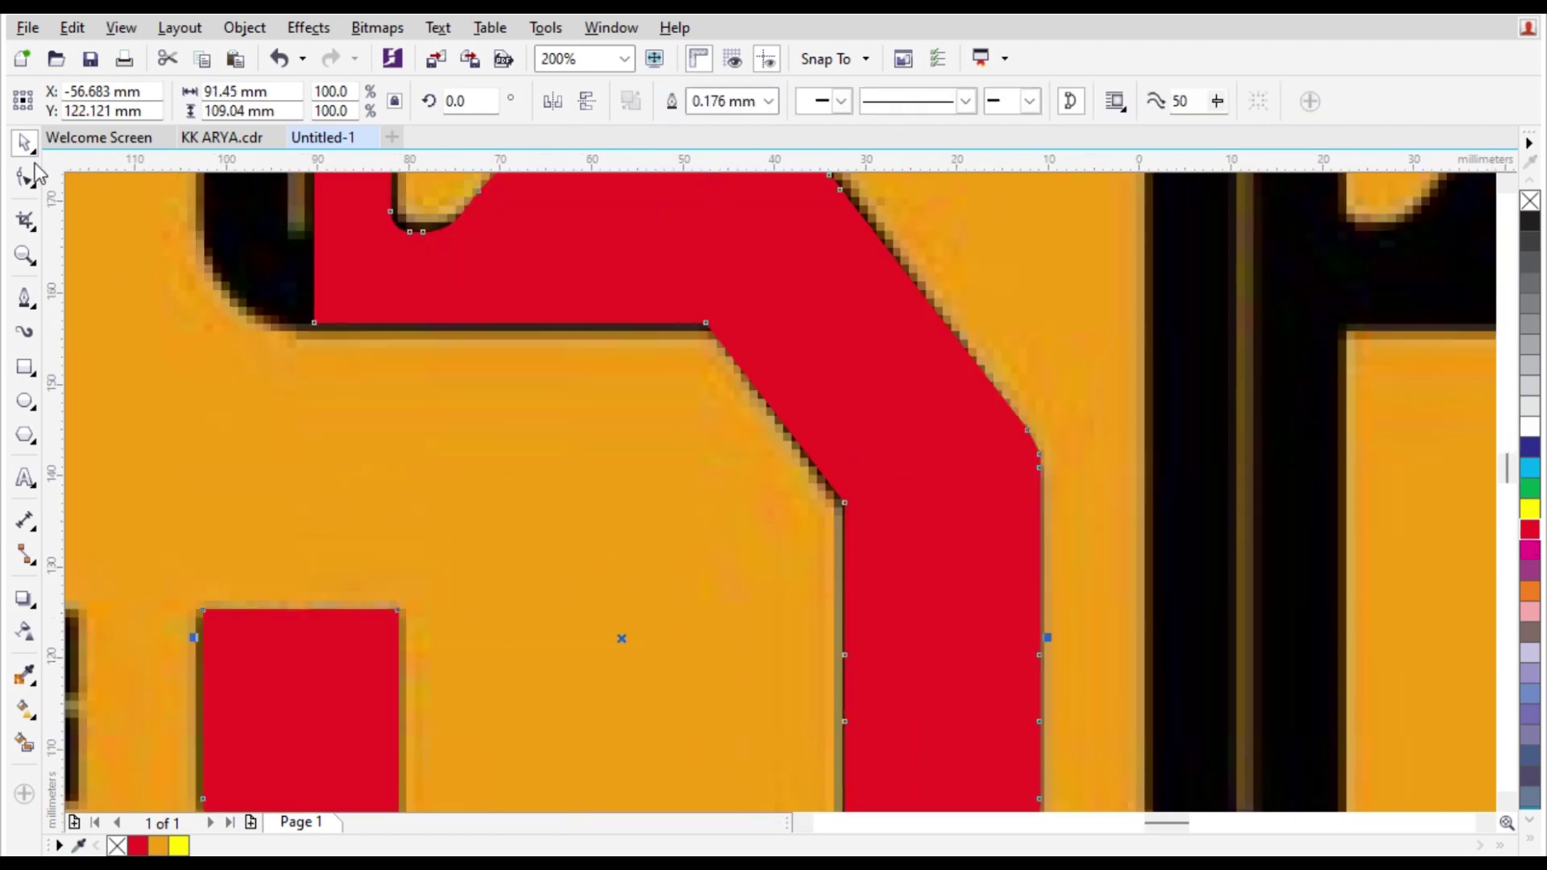
# Delete the extra nodes on the red 5 so its edges curve smoothly.
pyautogui.press('F10')
pyautogui.scroll(3, 995, 452)
pyautogui.hotkey('ctrl', 'a')
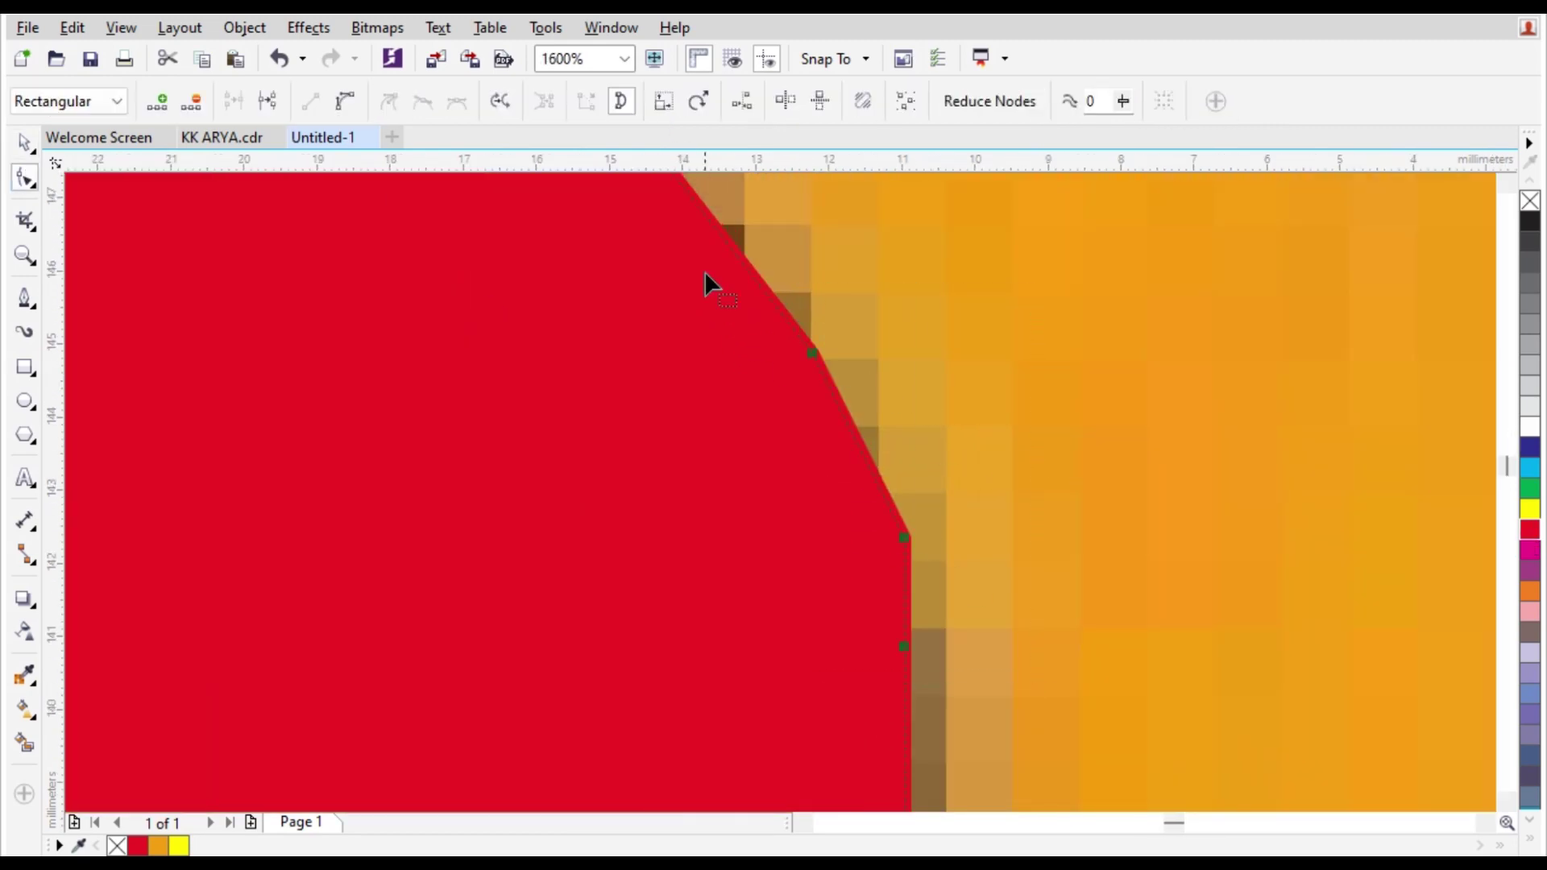
pyautogui.press('Delete')
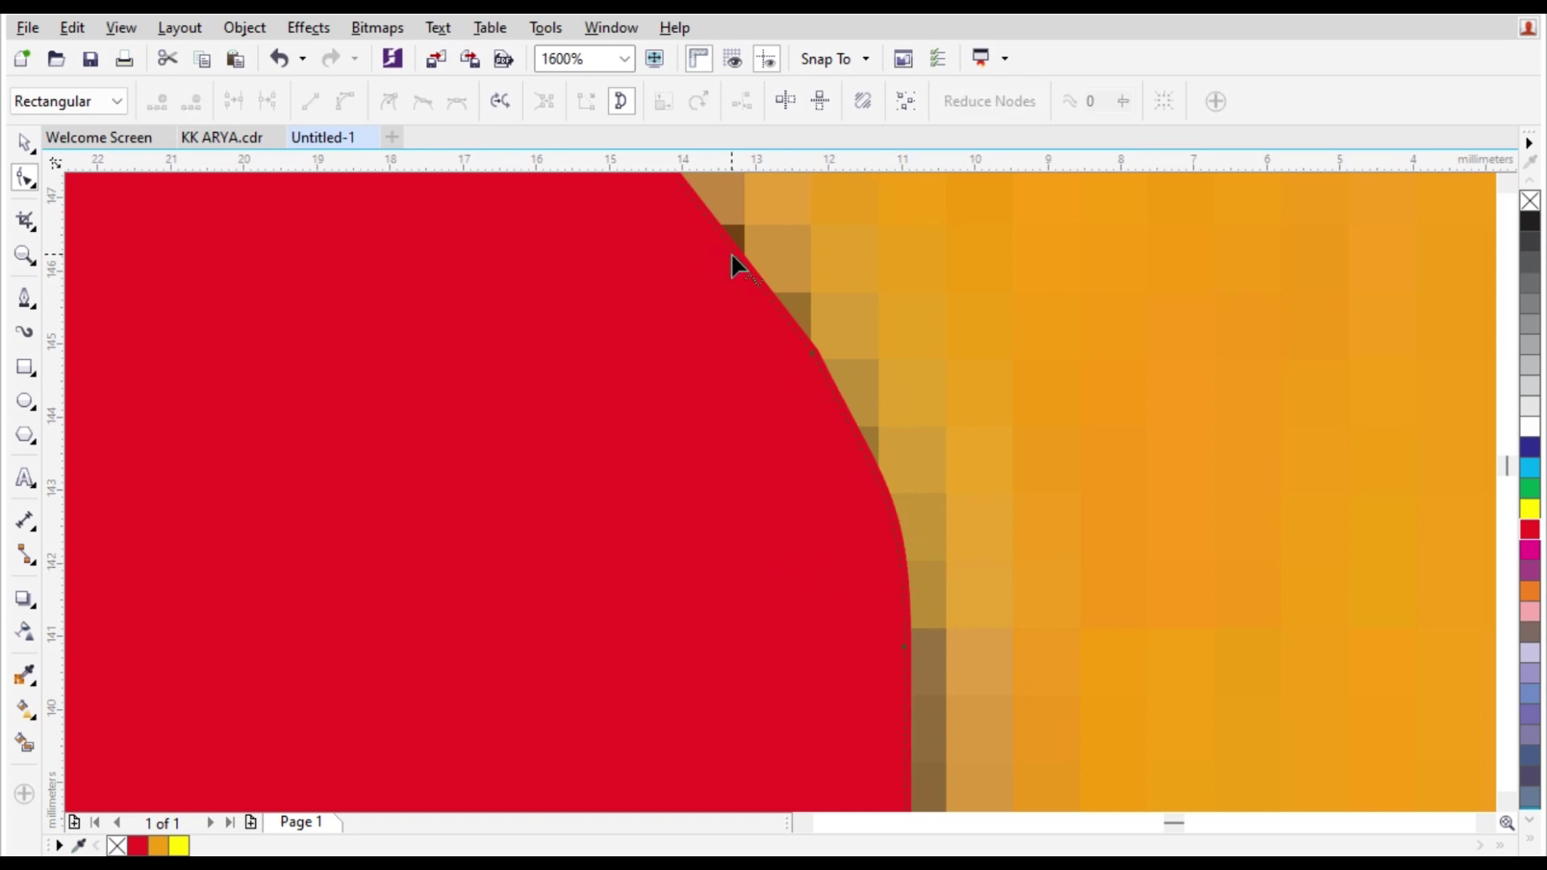
pyautogui.scroll(-4, 801, 373)
pyautogui.scroll(2, 837, 423)
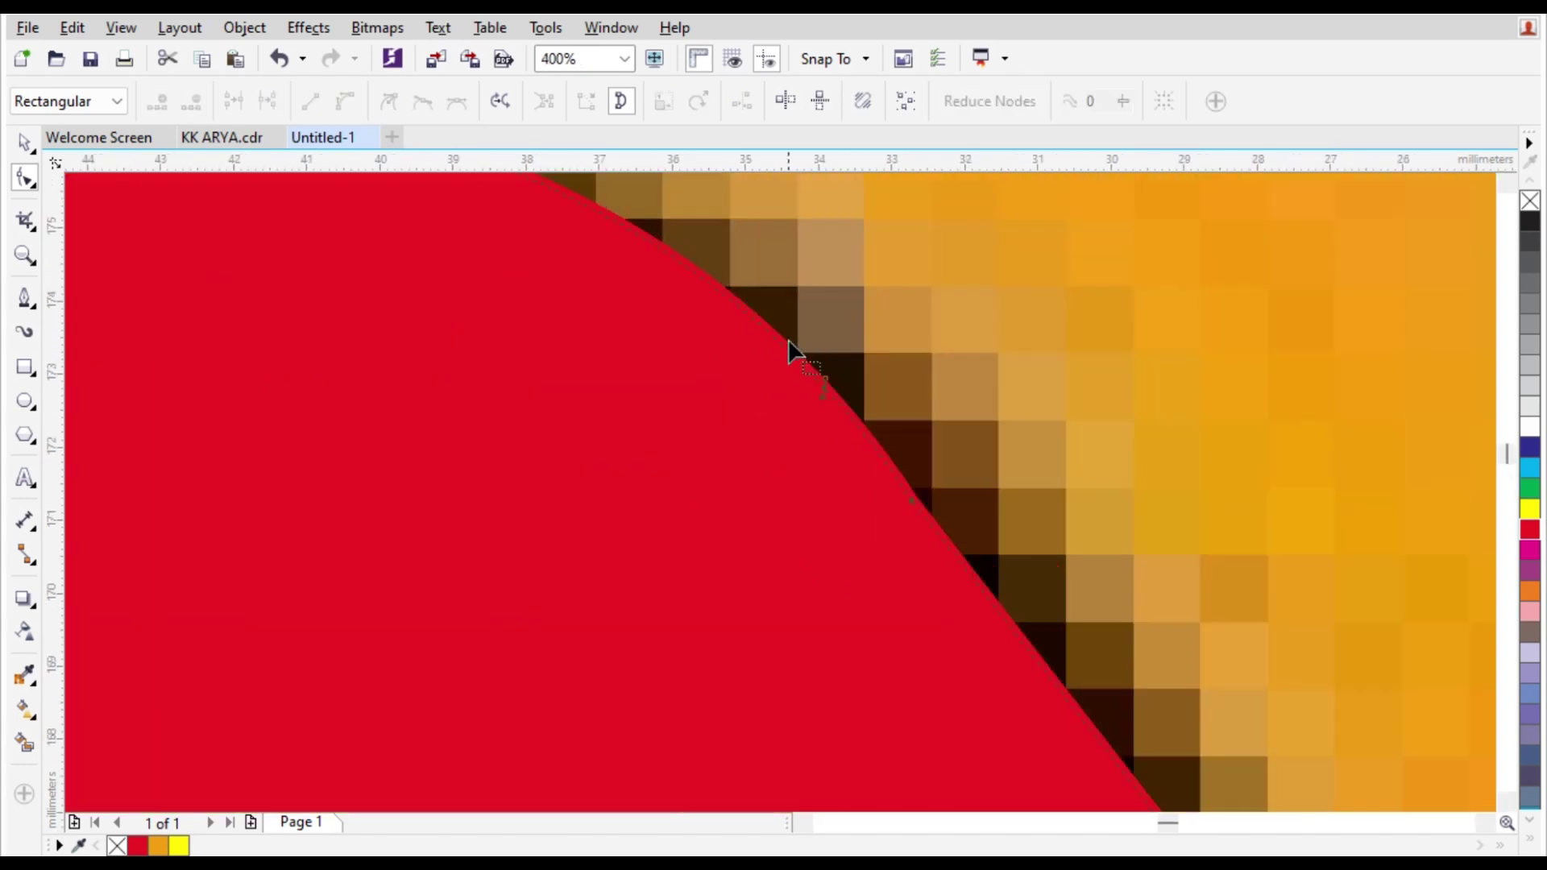
pyautogui.scroll(-3, 775, 439)
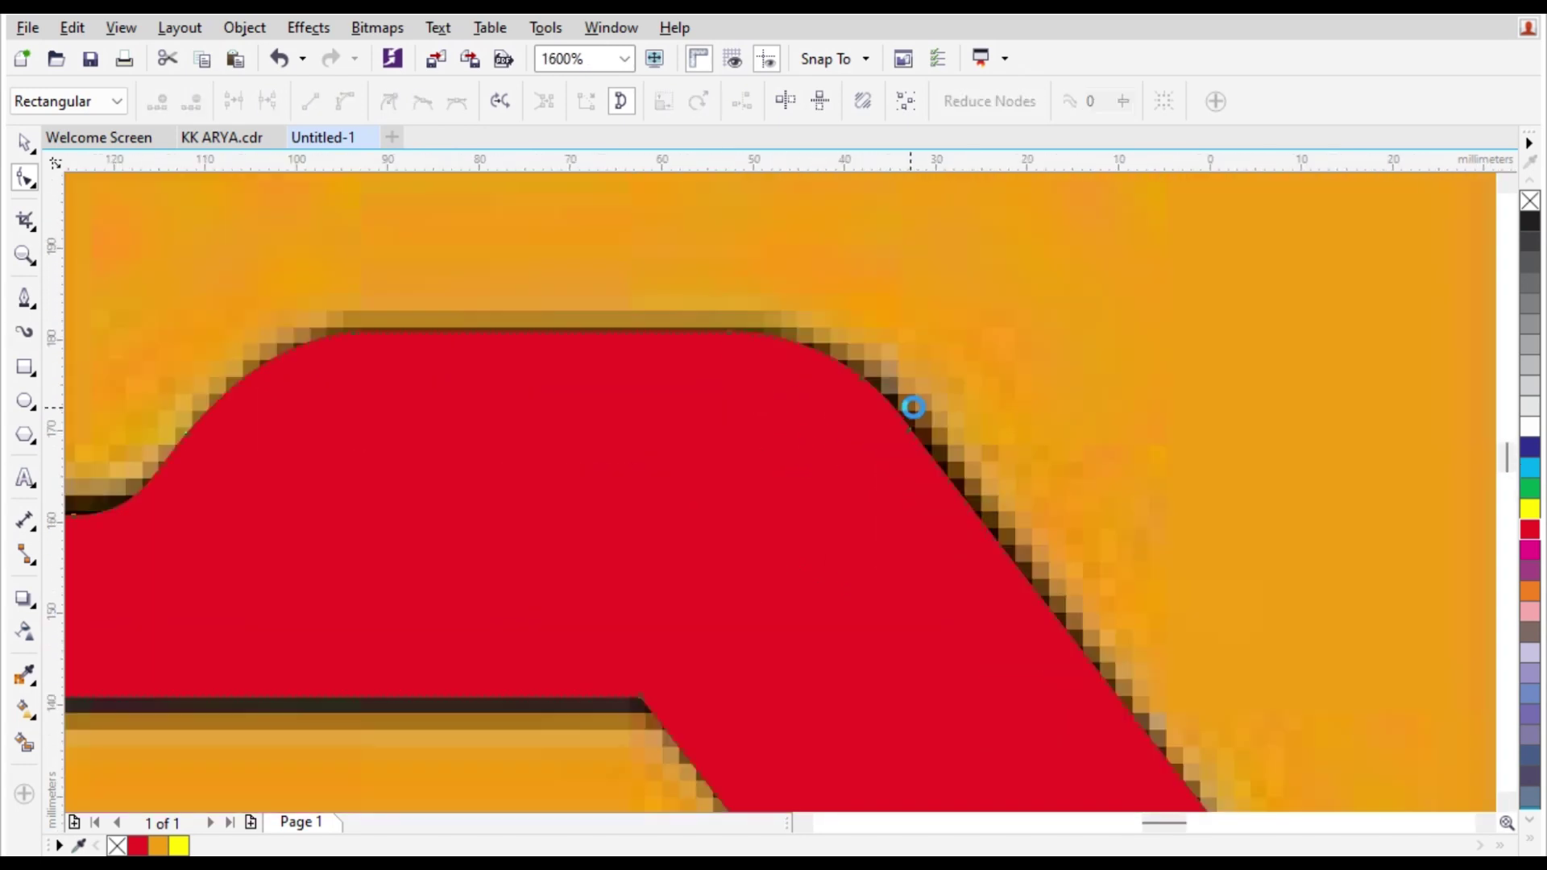
pyautogui.press('space')
pyautogui.scroll(-2, 622, 472)
pyautogui.scroll(1, 496, 617)
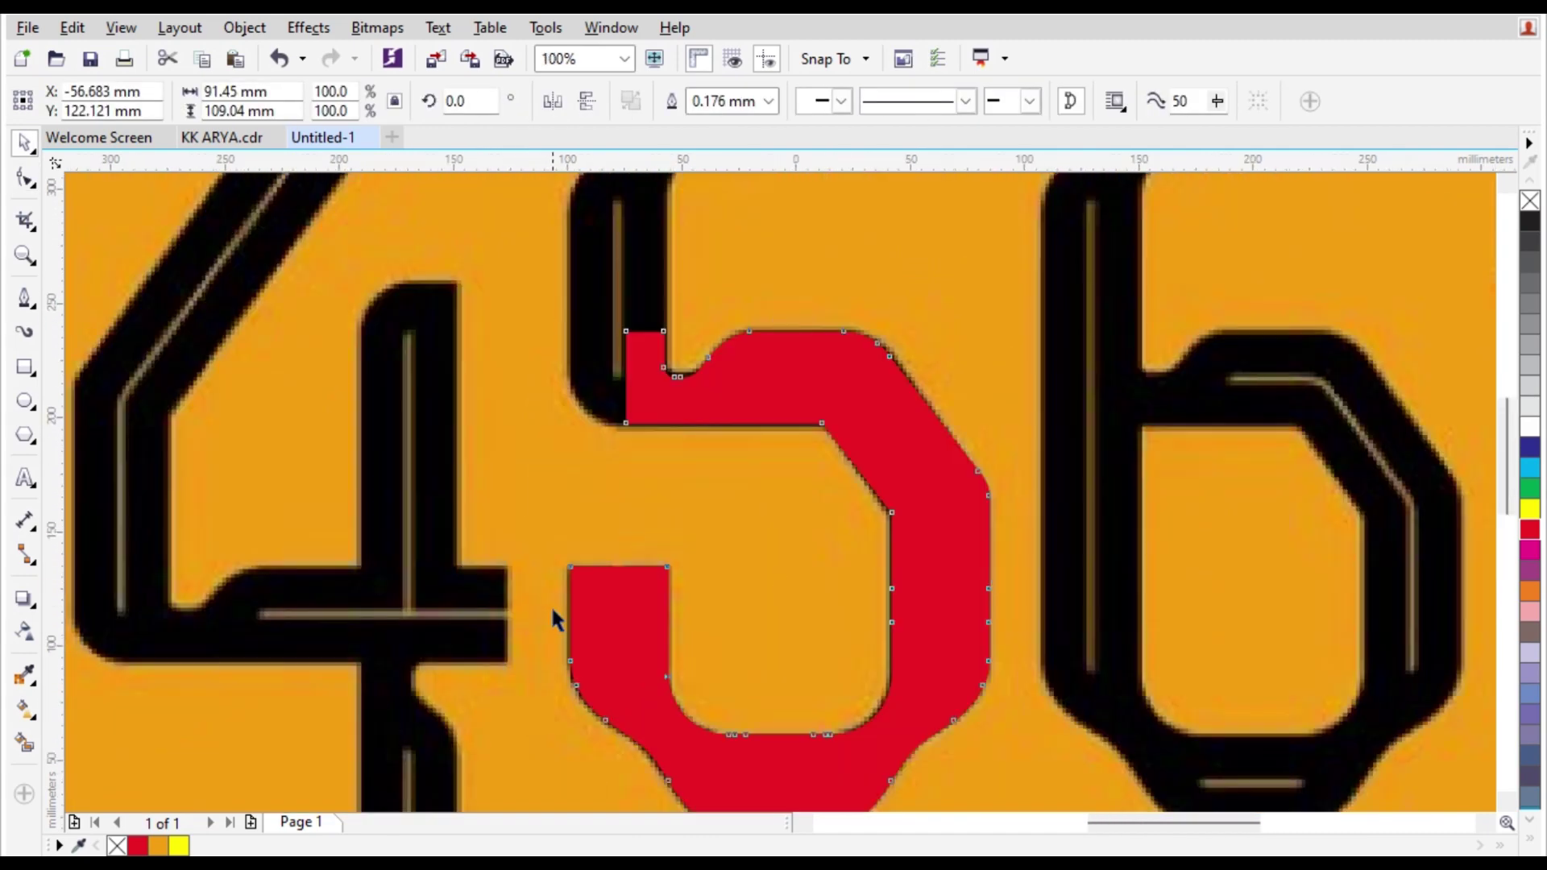
pyautogui.scroll(-1, 553, 622)
pyautogui.click(25, 368)
pyautogui.scroll(2, 562, 654)
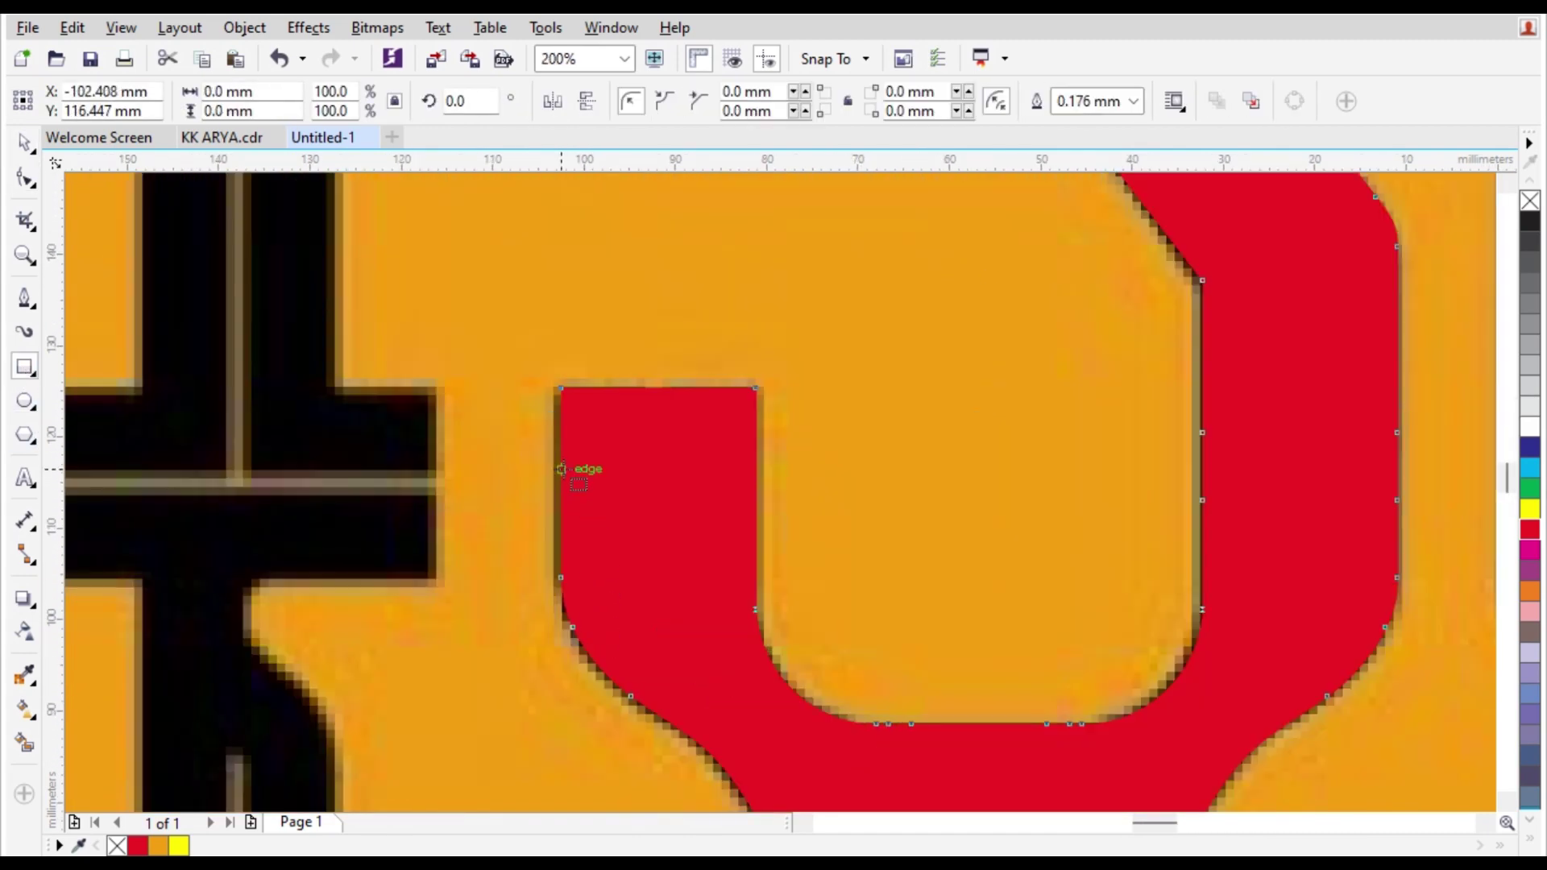
# Draw a red-outlined rectangle over the 5's left stem, stretched to 36.614 mm tall.
pyautogui.moveTo(554, 470); pyautogui.dragTo(758, 588)
pyautogui.scroll(-2, 677, 542)
pyautogui.moveTo(681, 537); pyautogui.dragTo(681, 363)
pyautogui.scroll(2, 678, 375)
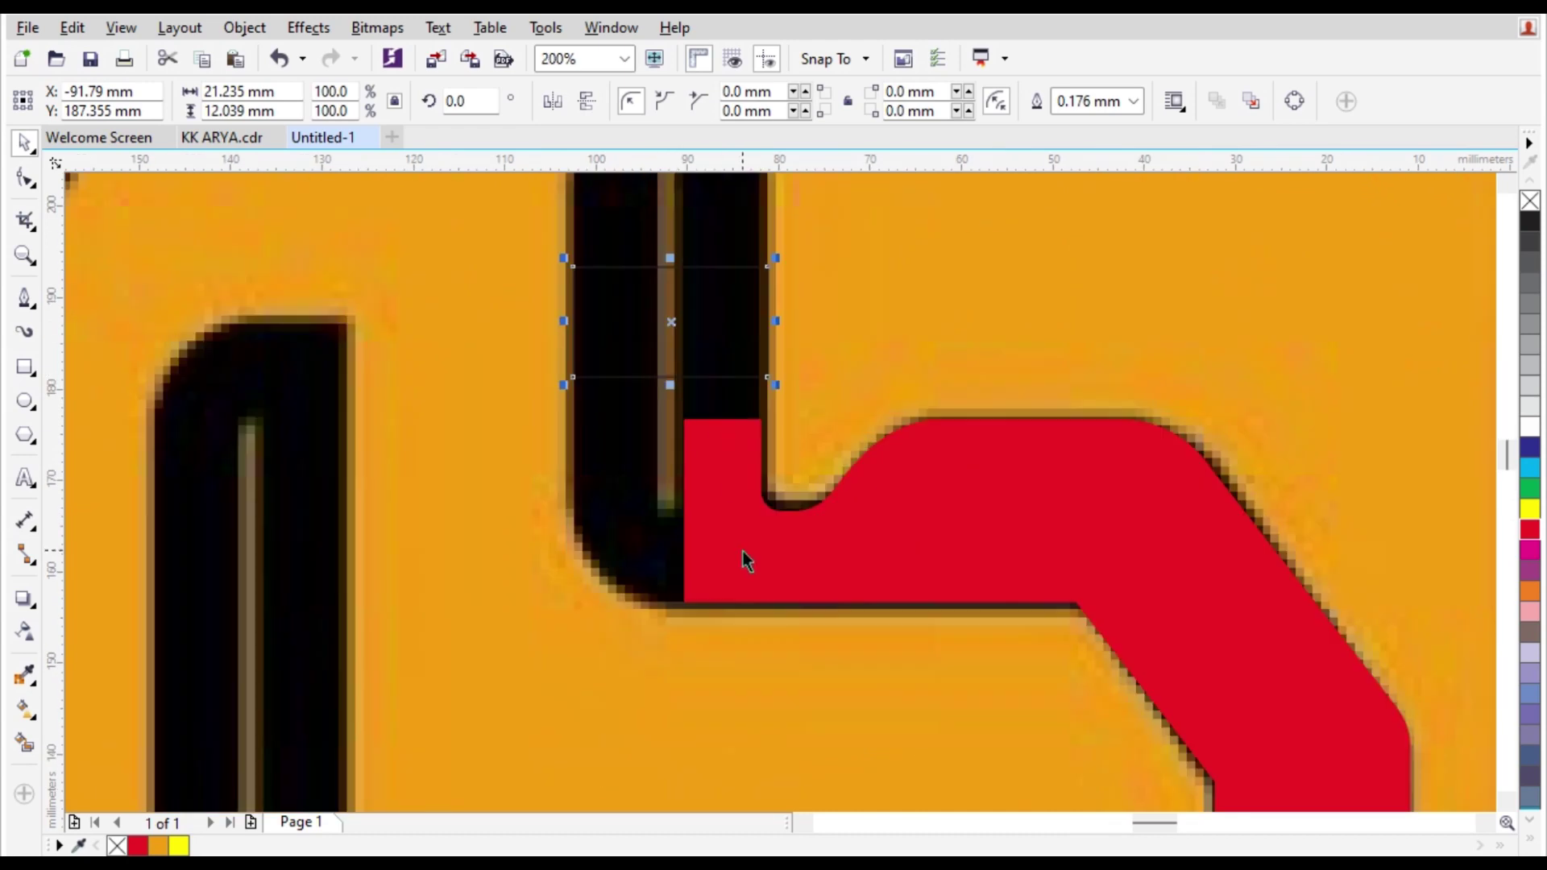
pyautogui.keyDown('shift'); pyautogui.click(741, 552); pyautogui.keyUp('shift')
pyautogui.click(635, 464)
pyautogui.hotkey('ctrl', 'z')
pyautogui.rightClick(1533, 533)
pyautogui.scroll(1, 639, 356)
pyautogui.moveTo(621, 280); pyautogui.dragTo(621, 729)
pyautogui.scroll(-2, 777, 476)
pyautogui.scroll(1, 786, 445)
pyautogui.scroll(-3, 786, 445)
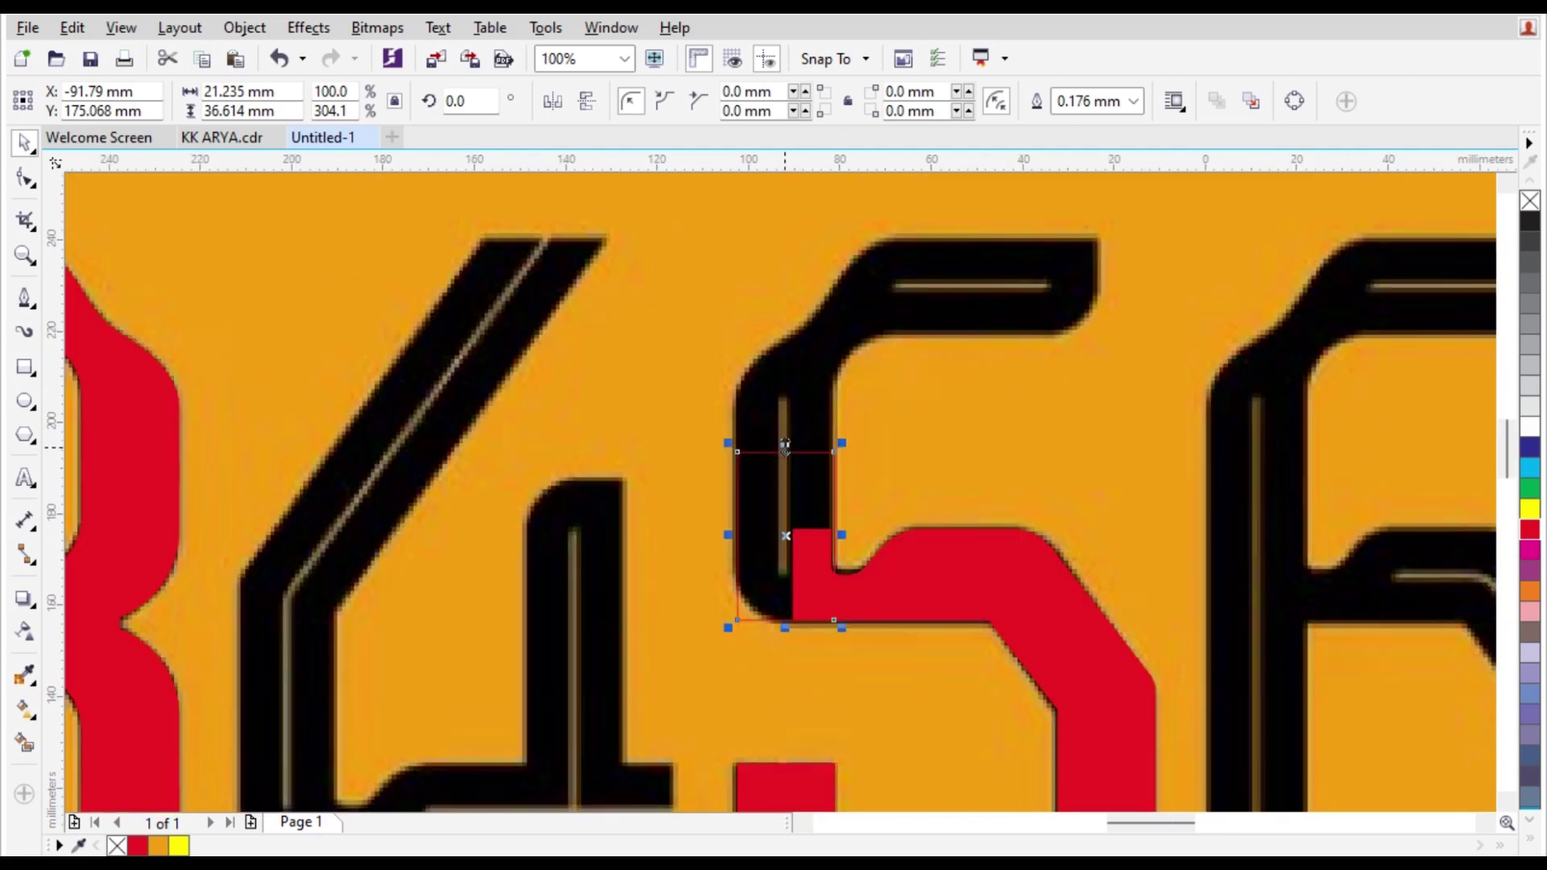
pyautogui.scroll(1, 747, 458)
pyautogui.scroll(-1, 589, 415)
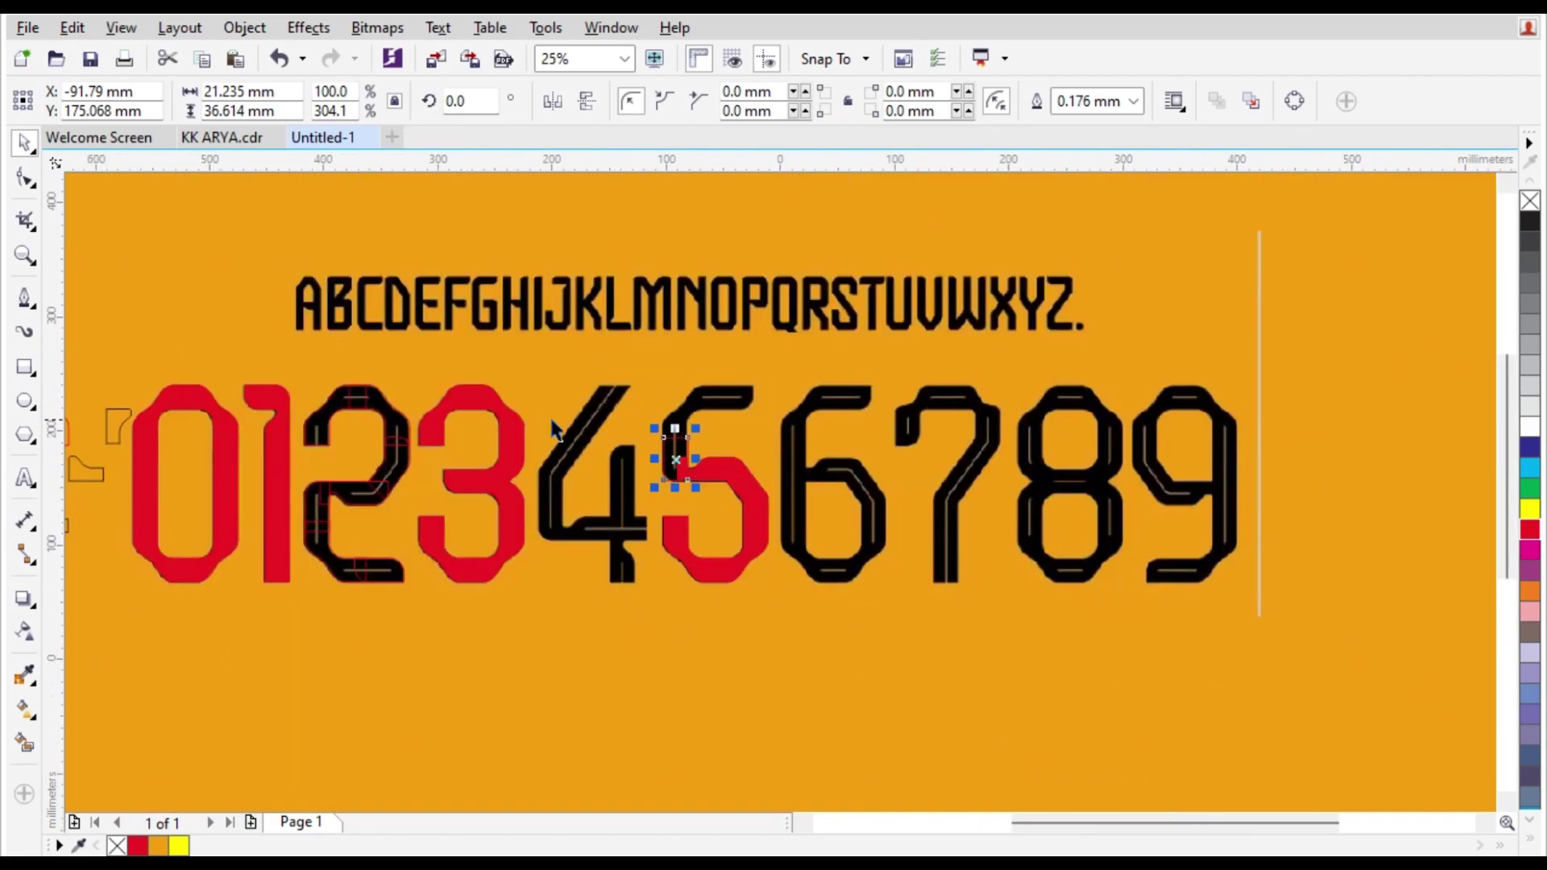
pyautogui.scroll(1, 425, 414)
# Copy the 2's upper-left curve piece onto the 5 and select it with the stem rectangle.
pyautogui.moveTo(248, 384); pyautogui.dragTo(1017, 396)
pyautogui.rightClick(1017, 397)
pyautogui.scroll(1, 954, 474)
pyautogui.keyDown('shift'); pyautogui.click(876, 467); pyautogui.keyUp('shift')
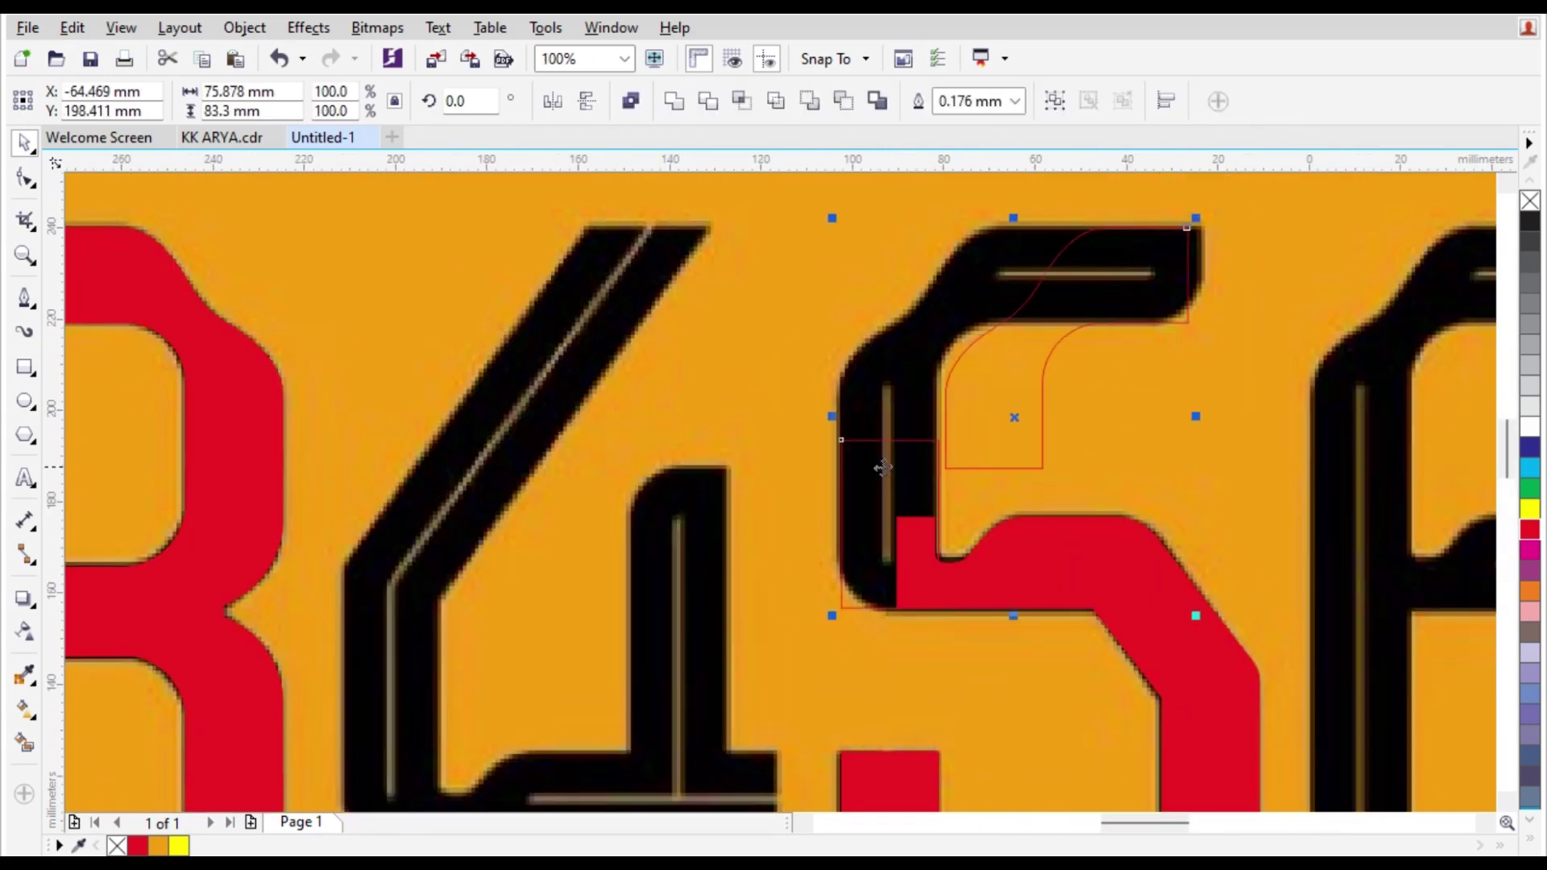
# Left-align the copied curve piece with the stem rectangle and inspect its nodes.
pyautogui.press('l')
pyautogui.click(1133, 396)
pyautogui.scroll(2, 985, 444)
pyautogui.click(790, 404)
pyautogui.scroll(-1, 801, 423)
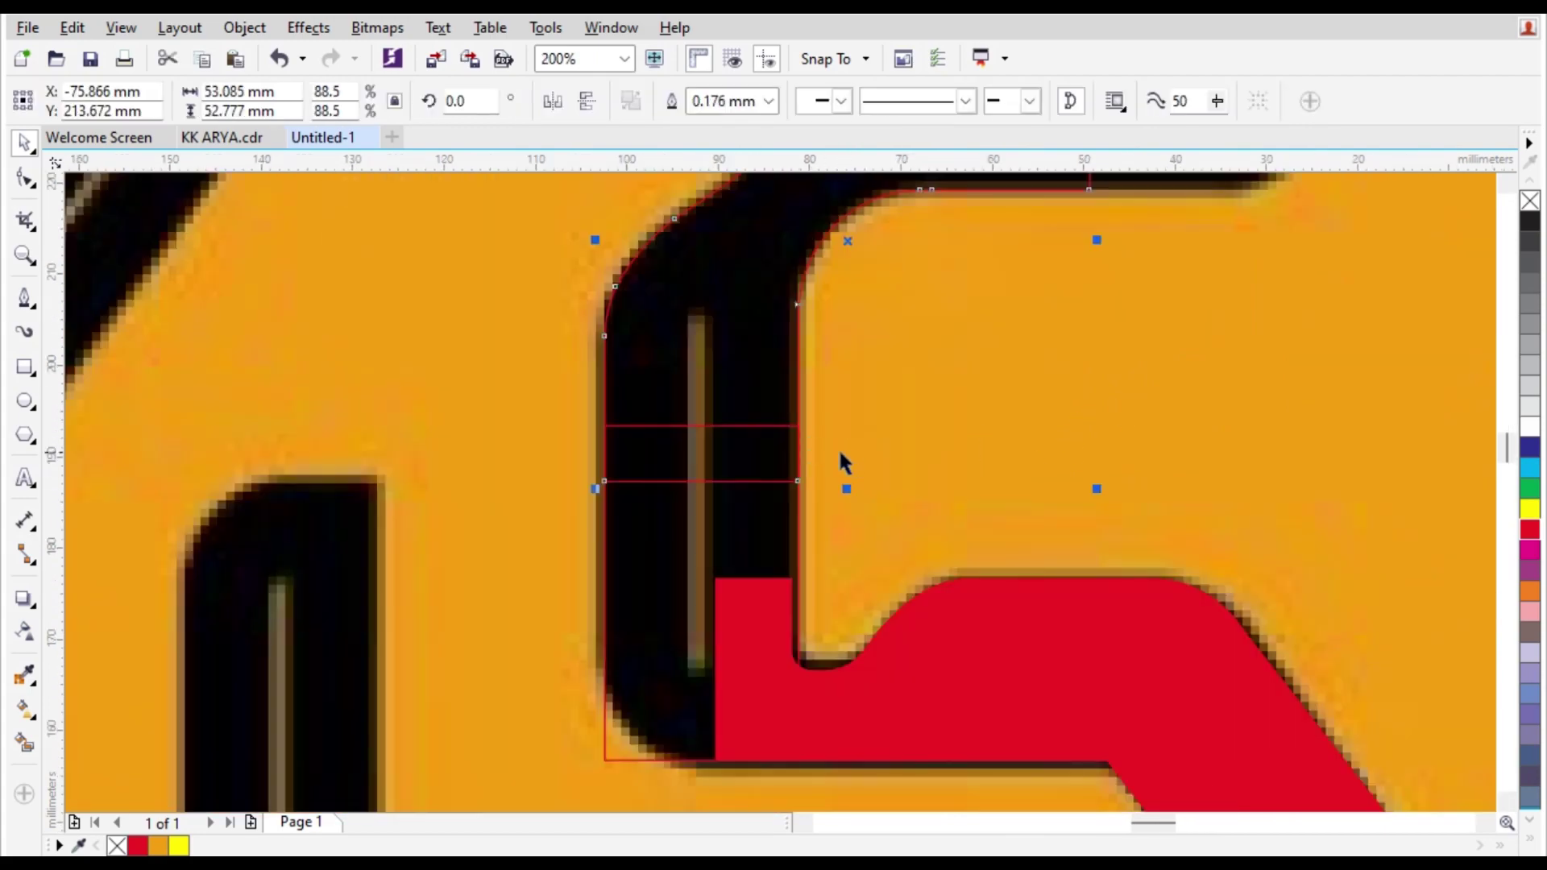
pyautogui.click(25, 181)
pyautogui.scroll(-2, 786, 424)
pyautogui.scroll(2, 855, 304)
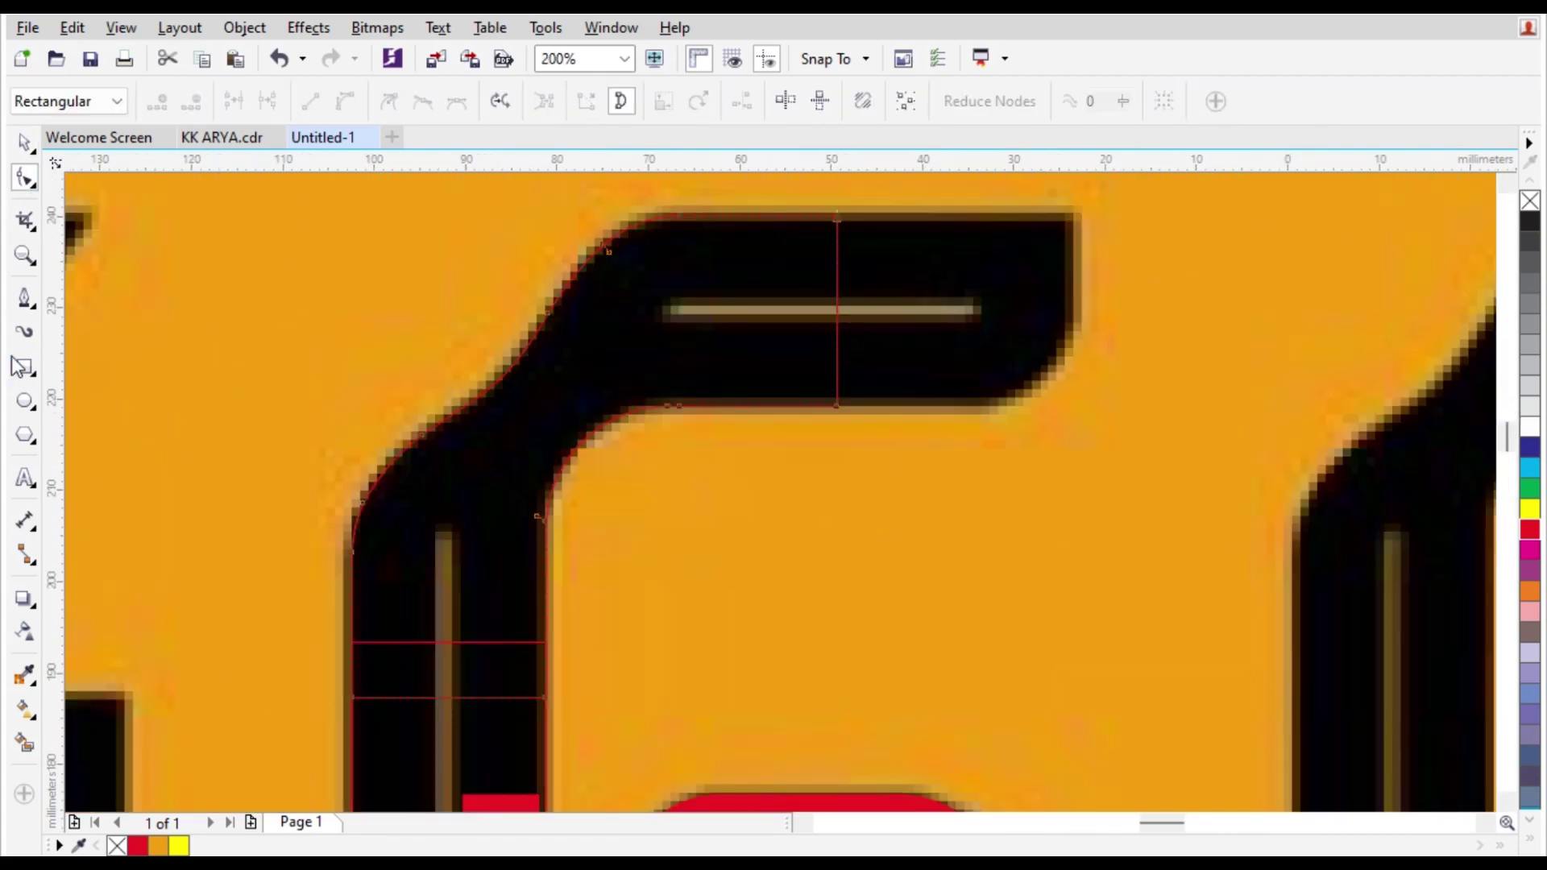
pyautogui.scroll(-2, 715, 487)
pyautogui.scroll(-1, 369, 506)
pyautogui.press('space')
pyautogui.scroll(1, 332, 498)
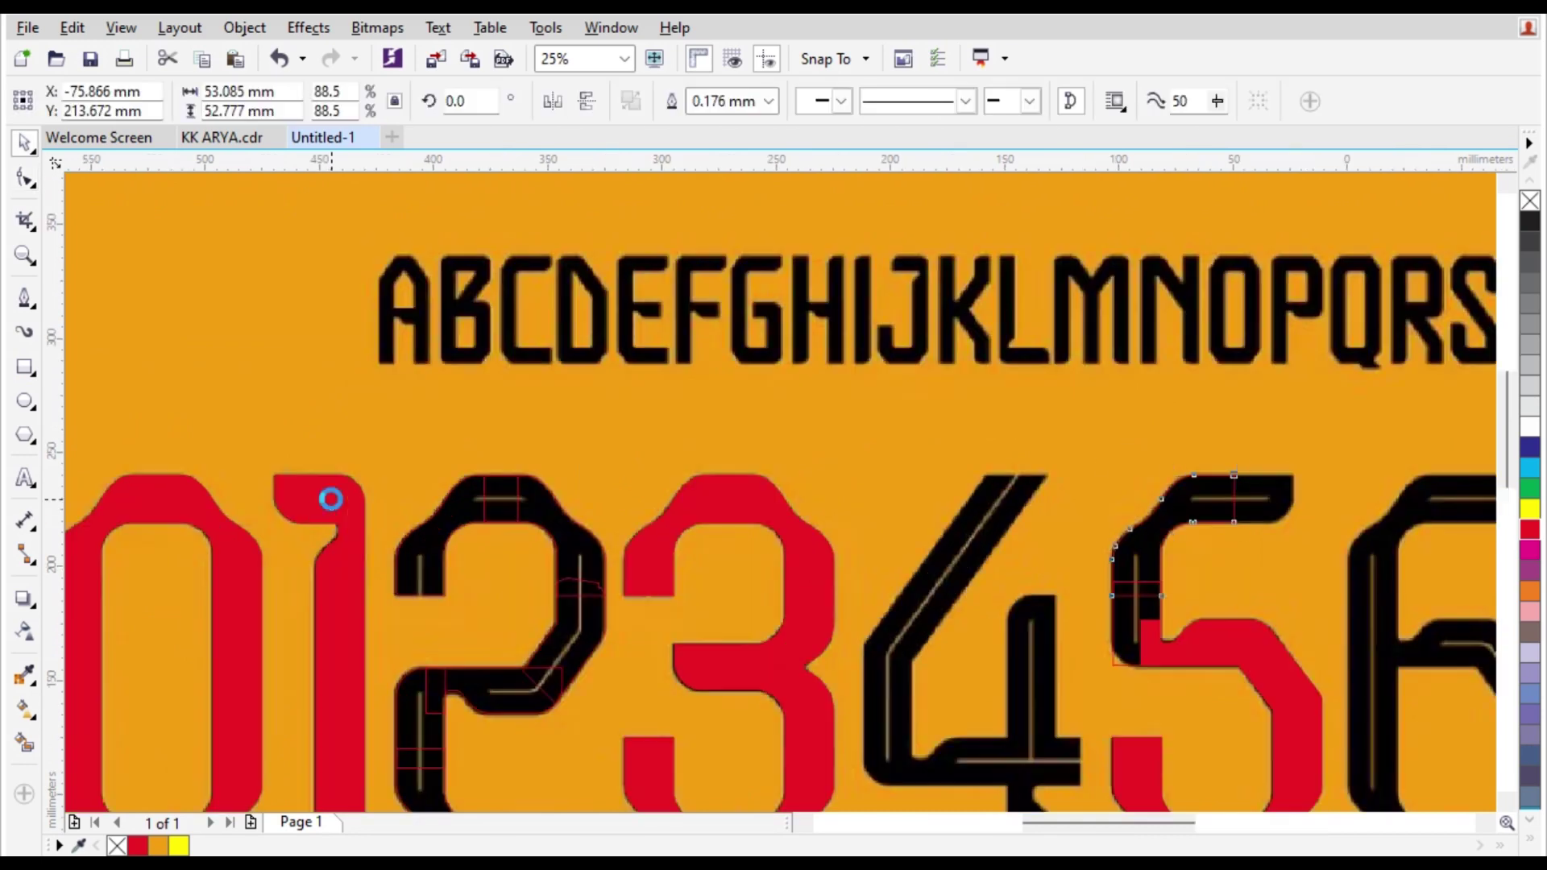
pyautogui.scroll(-1, 331, 497)
# Move the 2's lower-right piece onto the 5's top arm, top-aligned and mirrored horizontally.
pyautogui.click(451, 668)
pyautogui.moveTo(451, 667); pyautogui.dragTo(813, 524)
pyautogui.scroll(3, 813, 521)
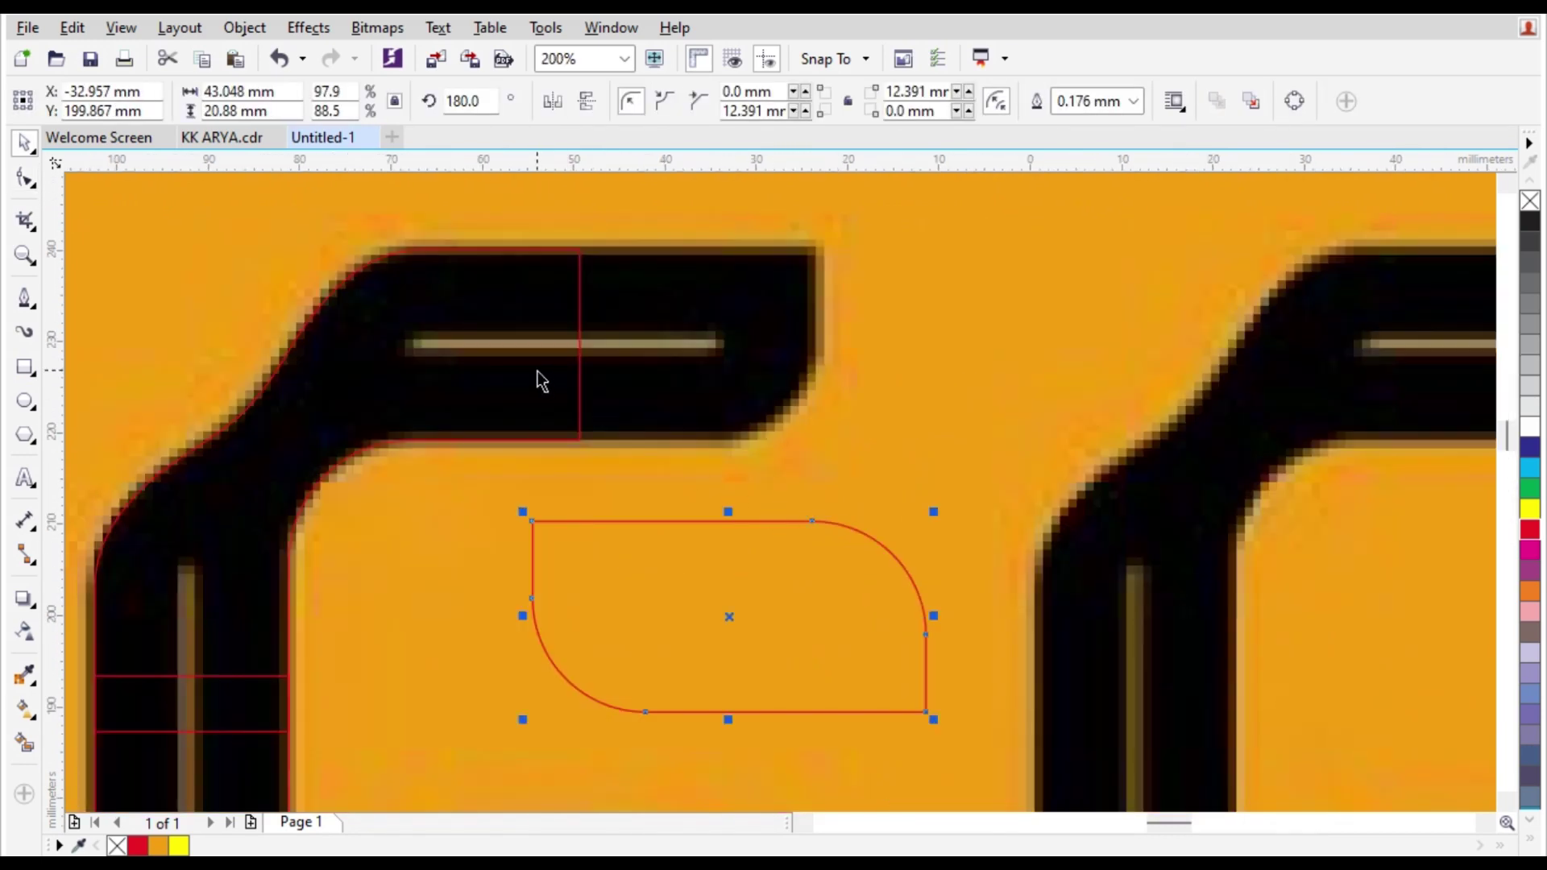
pyautogui.keyDown('shift'); pyautogui.click(535, 376); pyautogui.keyUp('shift')
pyautogui.press('t')
pyautogui.click(972, 409)
pyautogui.click(804, 406)
pyautogui.moveTo(805, 406); pyautogui.dragTo(709, 407)
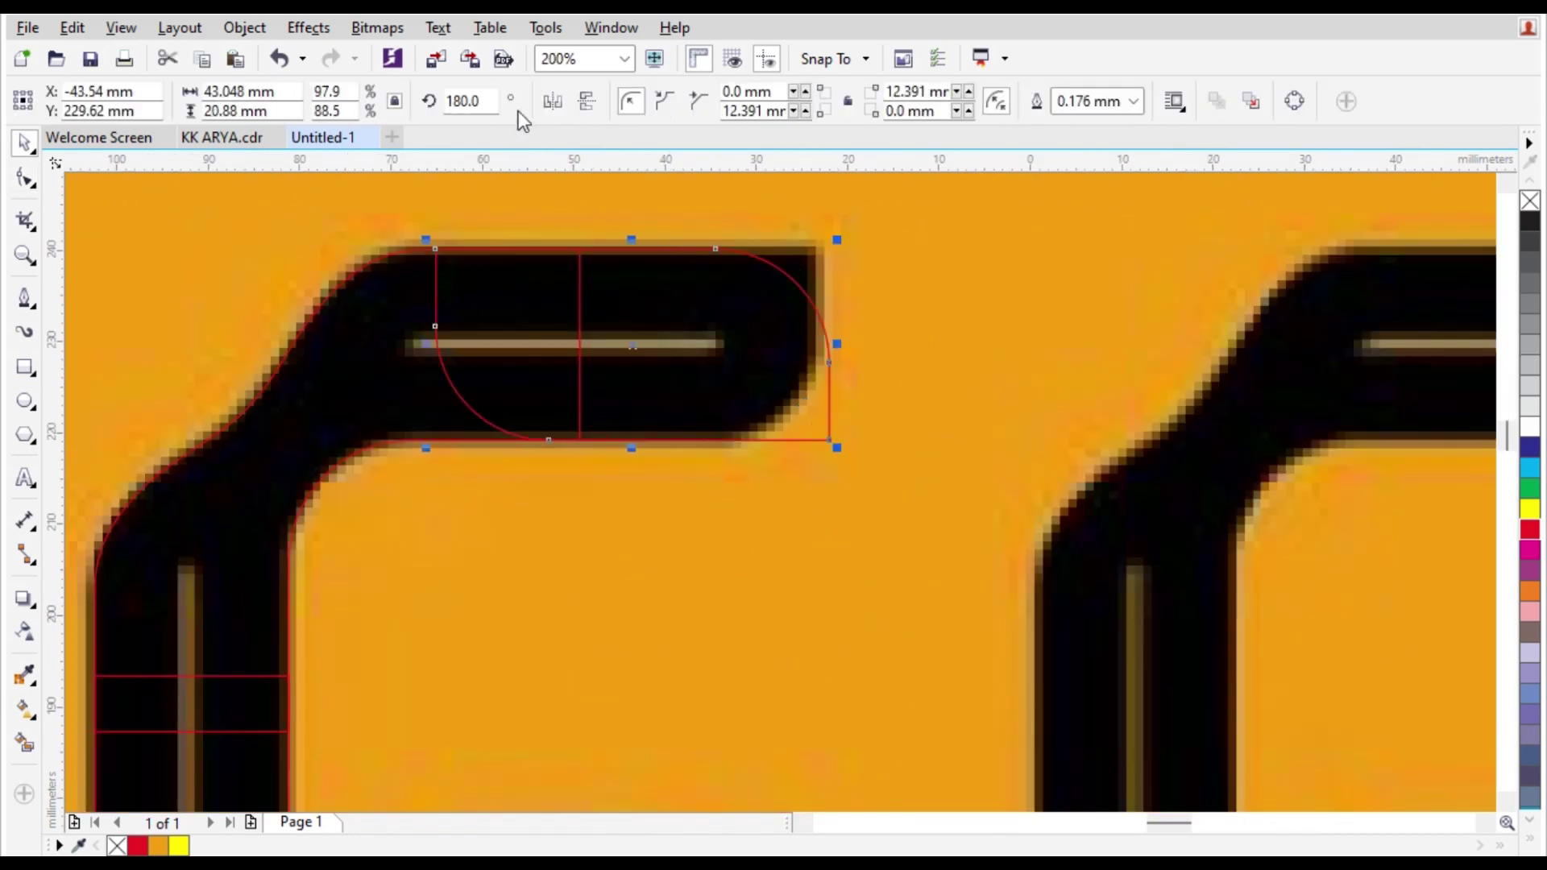
pyautogui.click(553, 101)
pyautogui.click(563, 102)
pyautogui.scroll(2, 645, 402)
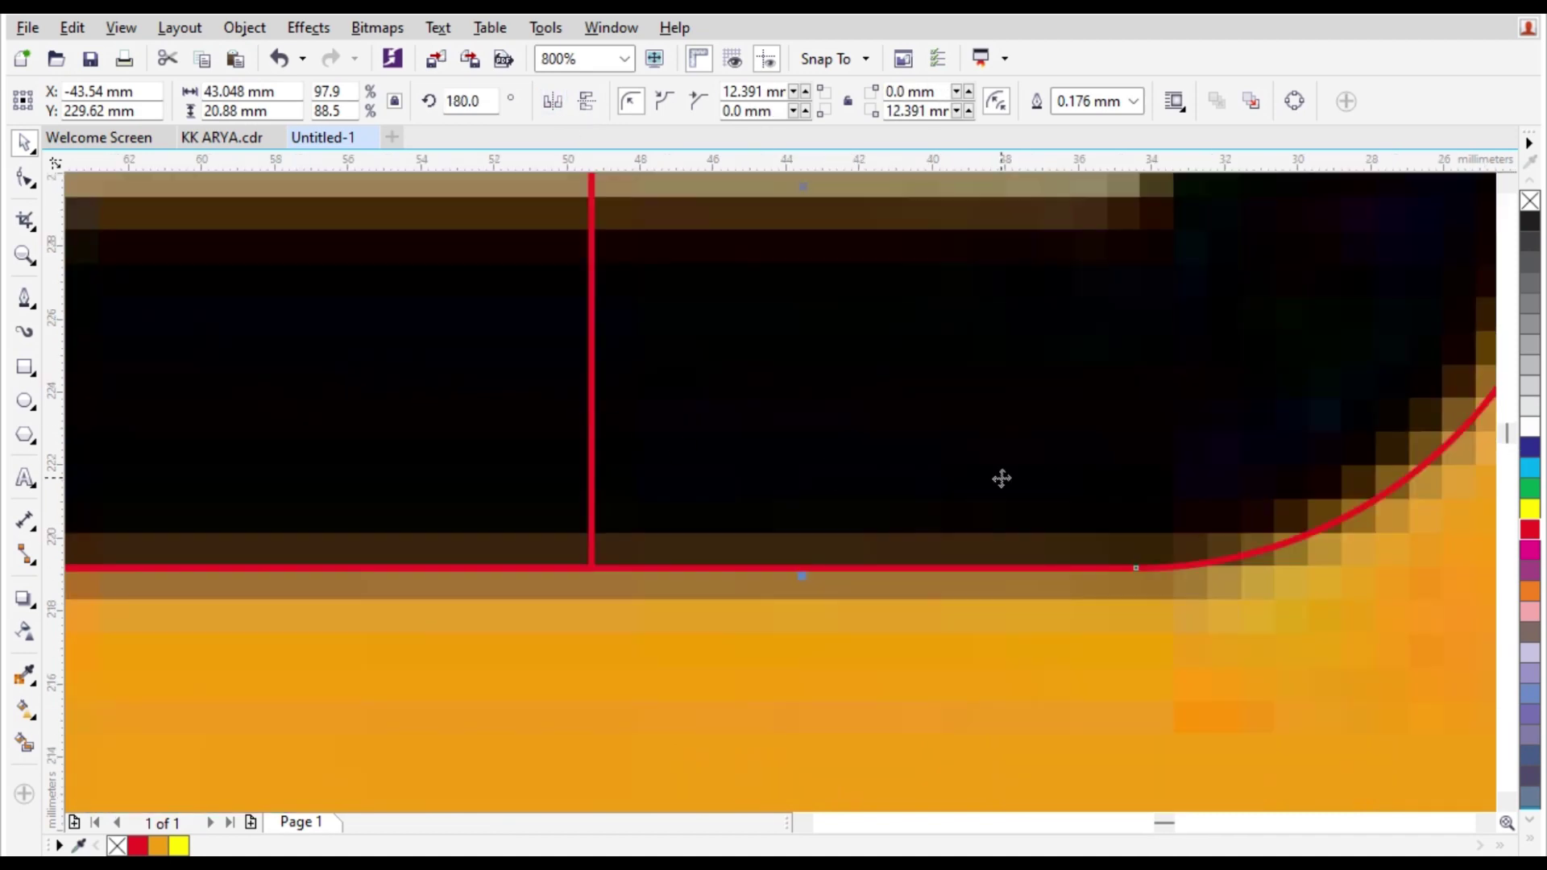
pyautogui.moveTo(1001, 478); pyautogui.dragTo(950, 480)
pyautogui.scroll(-1, 912, 455)
pyautogui.scroll(-2, 912, 454)
pyautogui.scroll(3, 678, 582)
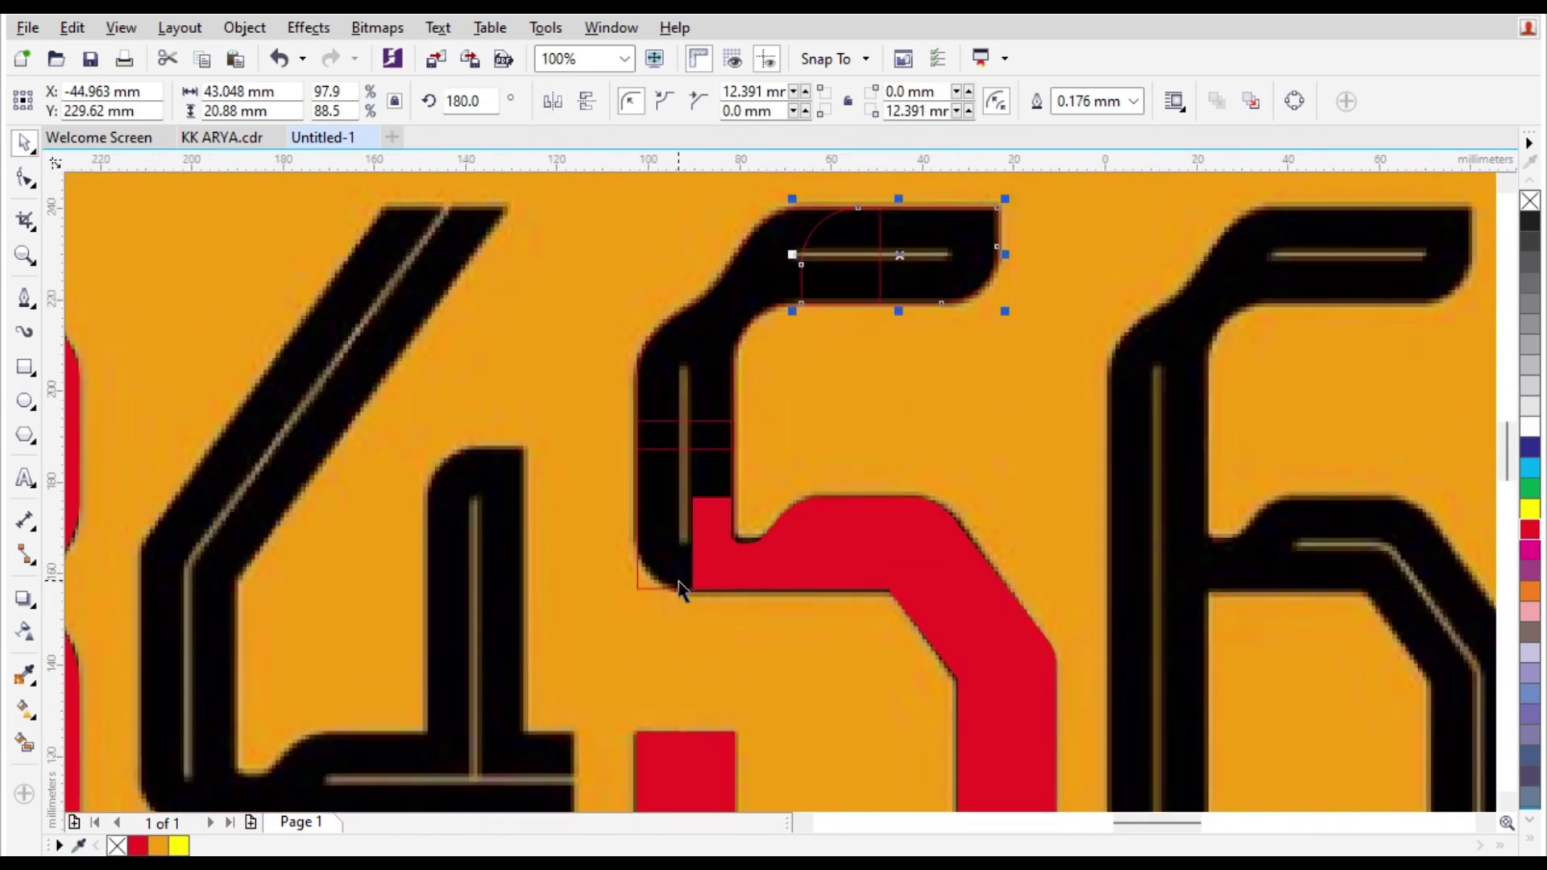
# Round the stem rectangle's corner to a 12 mm radius.
pyautogui.click(665, 580)
pyautogui.moveTo(772, 629); pyautogui.dragTo(794, 600)
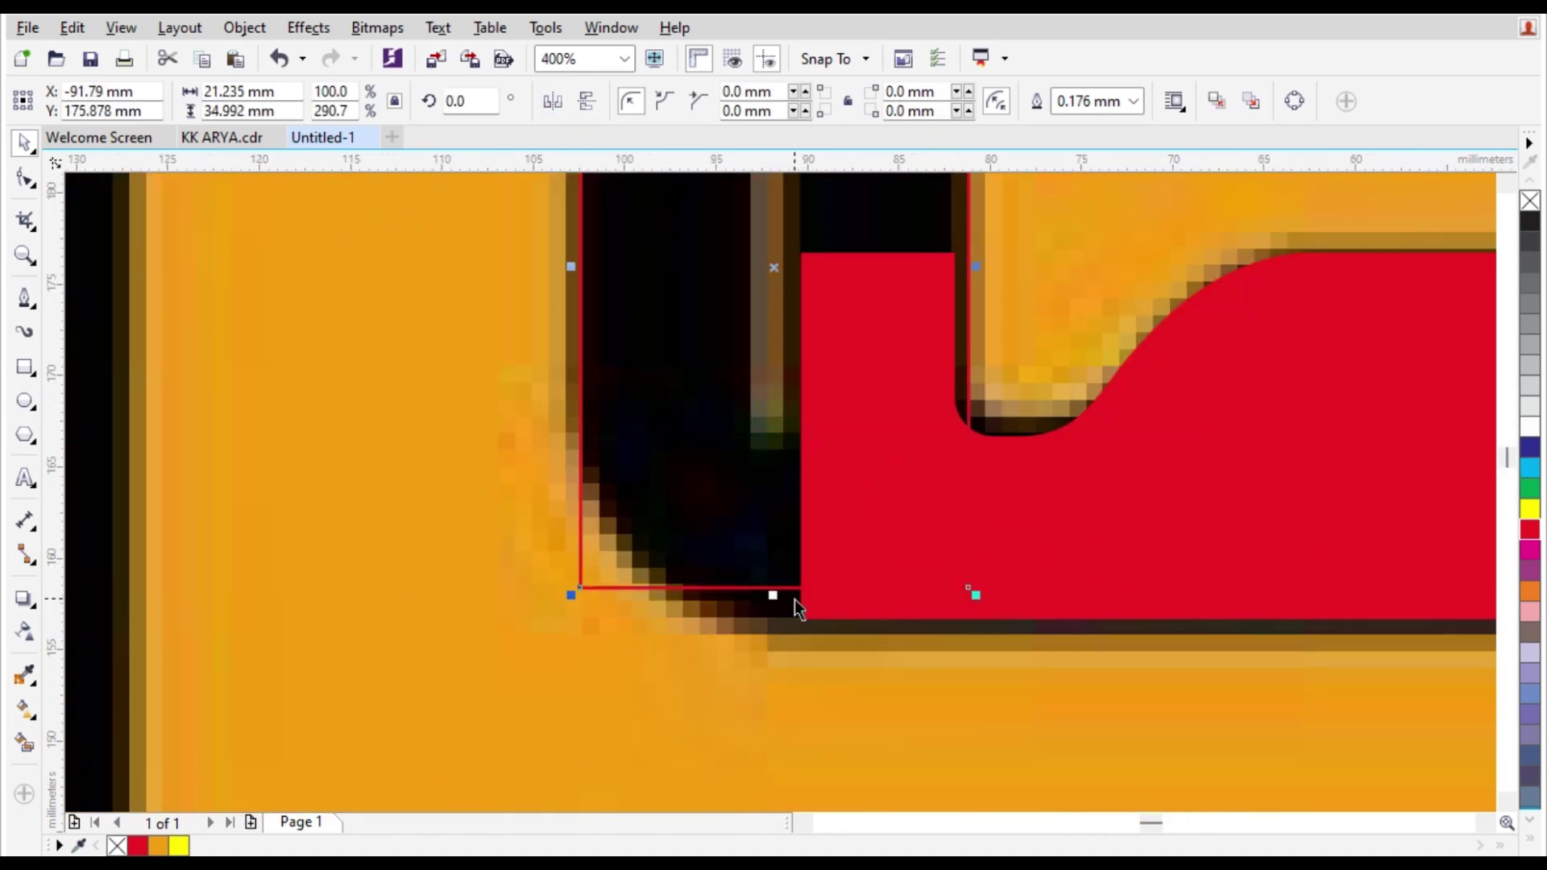
pyautogui.hotkey('ctrl', 'z')
pyautogui.write('14')
pyautogui.press('Return')
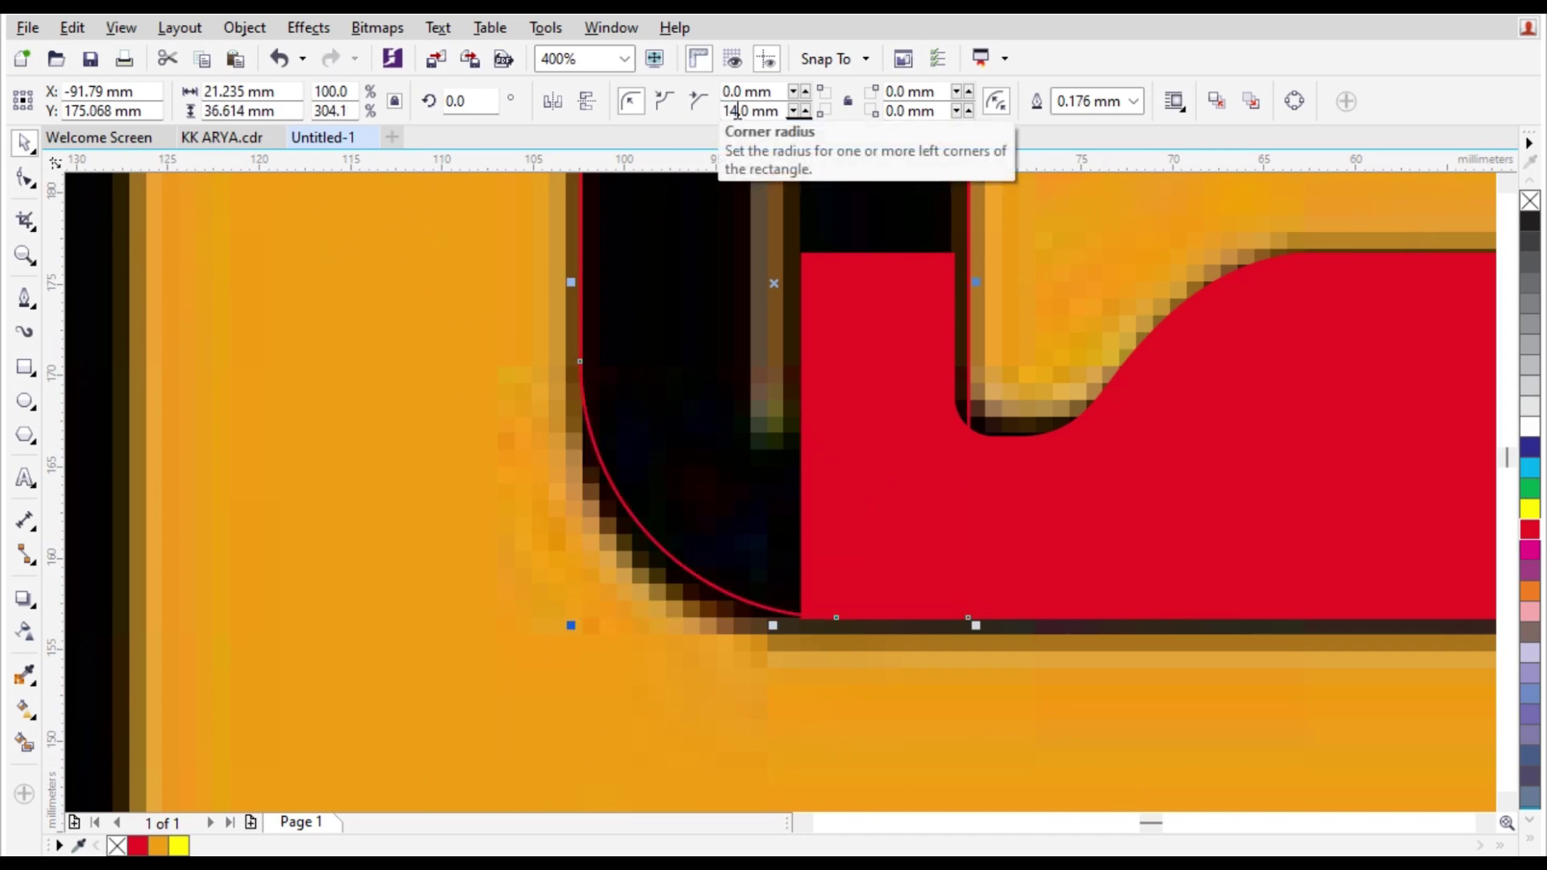
pyautogui.scroll(-1, 823, 397)
pyautogui.write('12')
pyautogui.press('Return')
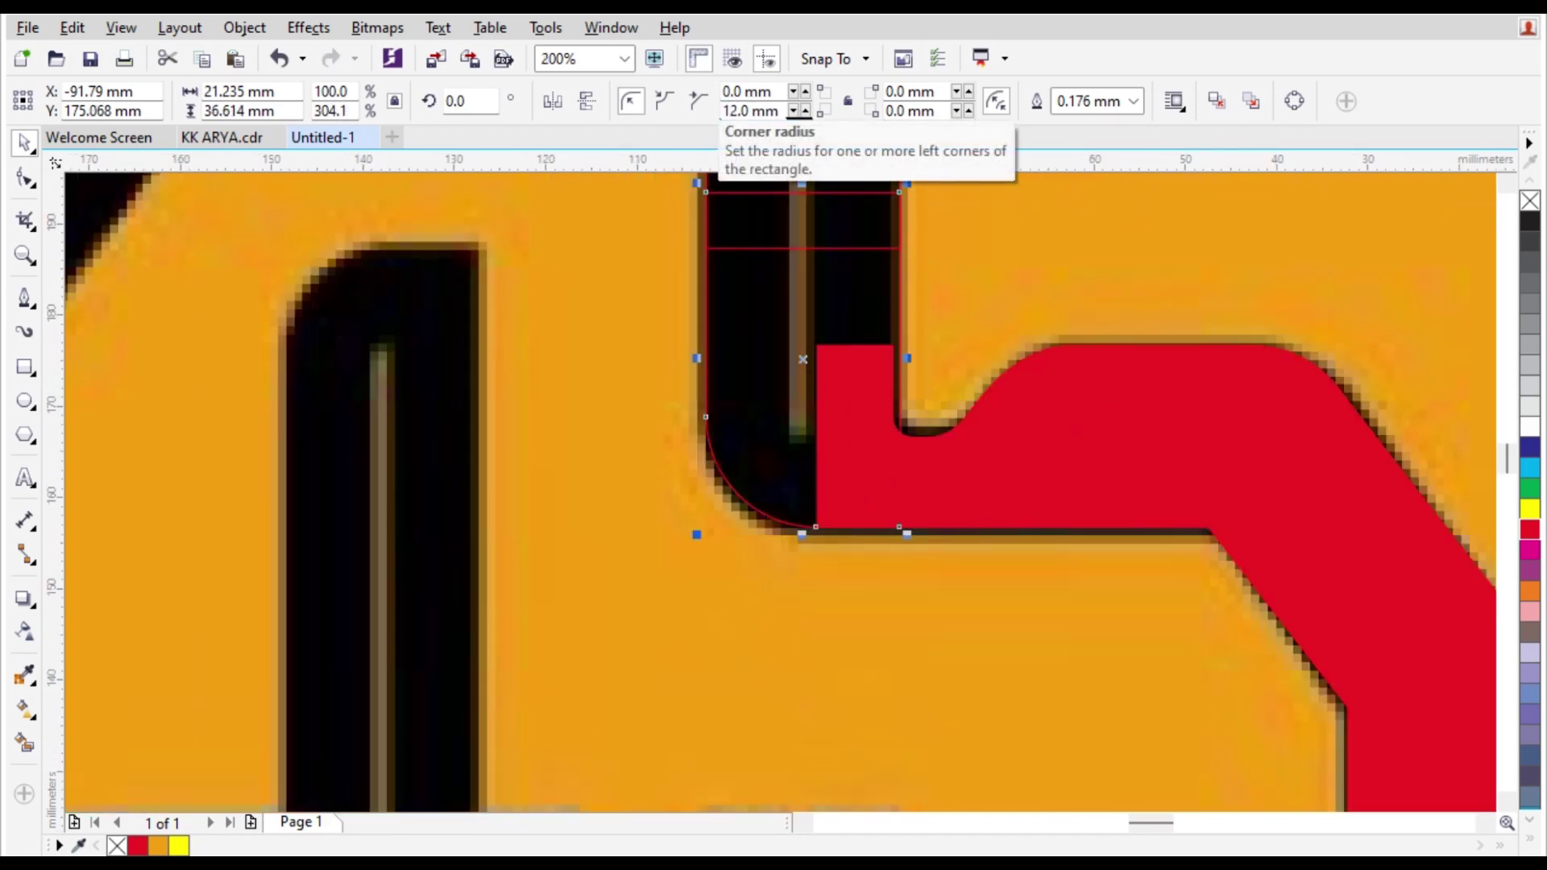
pyautogui.scroll(-2, 636, 720)
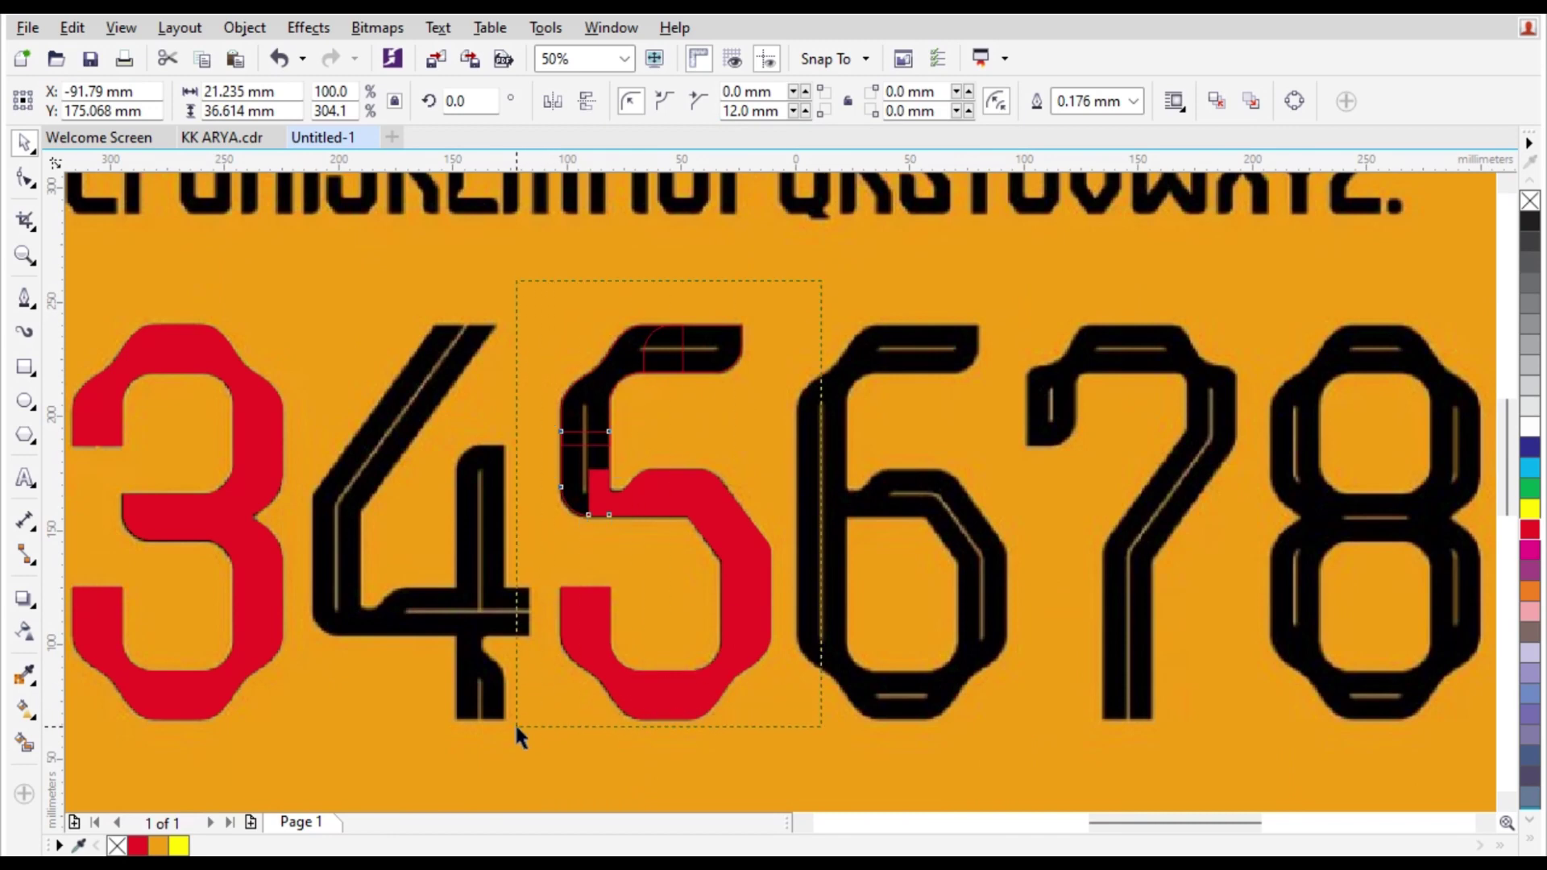
# Fill the 5's pieces red and place a copy of the red 5 over the 6.
pyautogui.moveTo(516, 726); pyautogui.dragTo(516, 726)
pyautogui.click(1530, 533)
pyautogui.moveTo(551, 475); pyautogui.dragTo(742, 459)
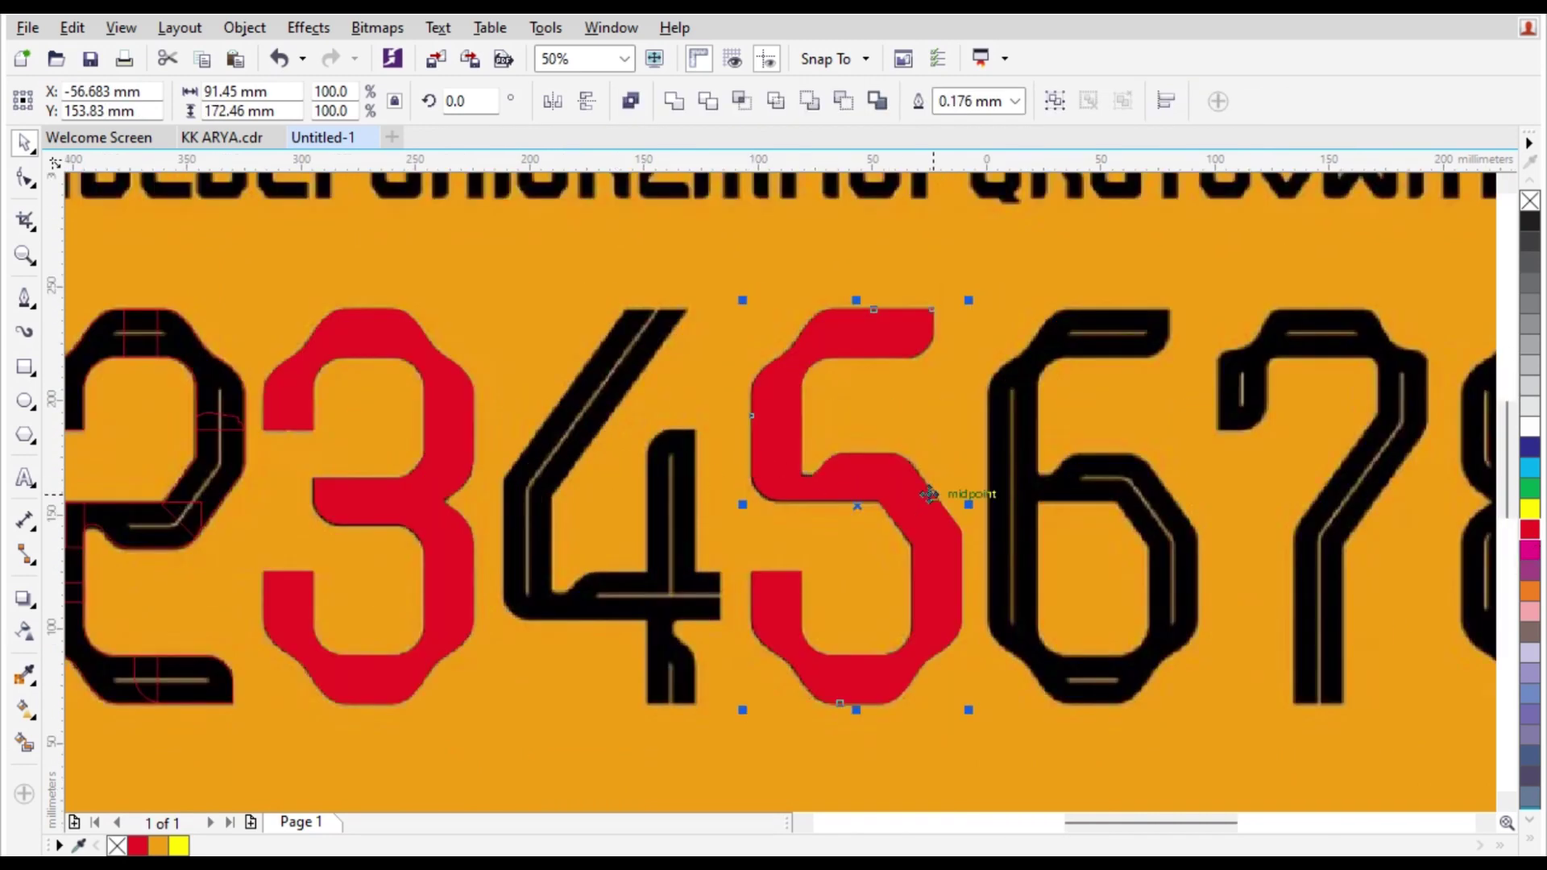
pyautogui.moveTo(929, 494); pyautogui.dragTo(1088, 500)
pyautogui.scroll(2, 1190, 536)
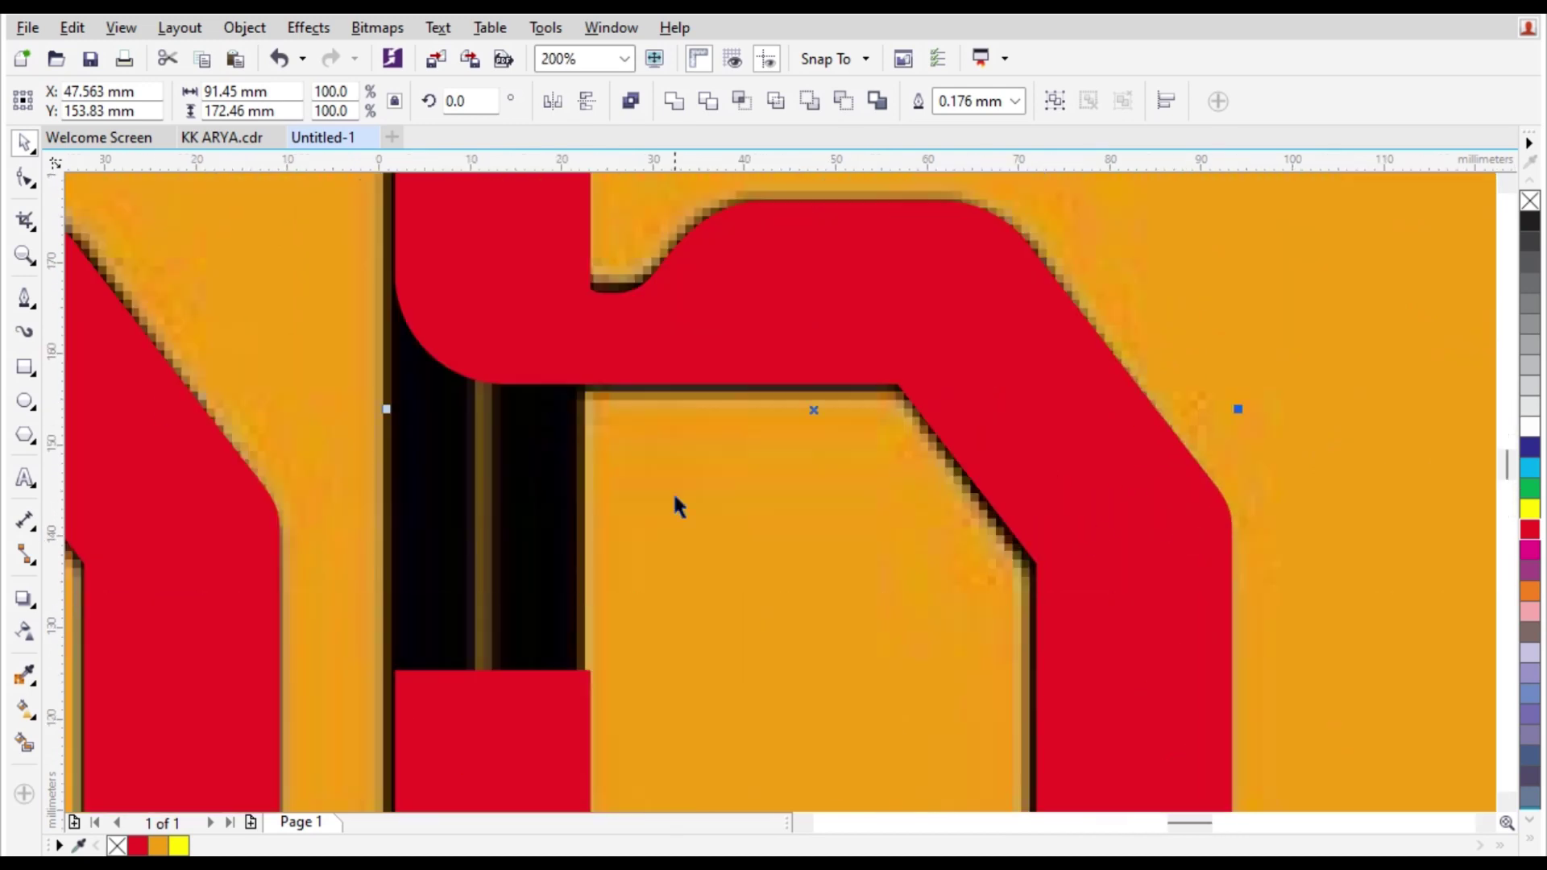
# Drag the 6 outline's corner node left to match the reference edge.
pyautogui.click(31, 177)
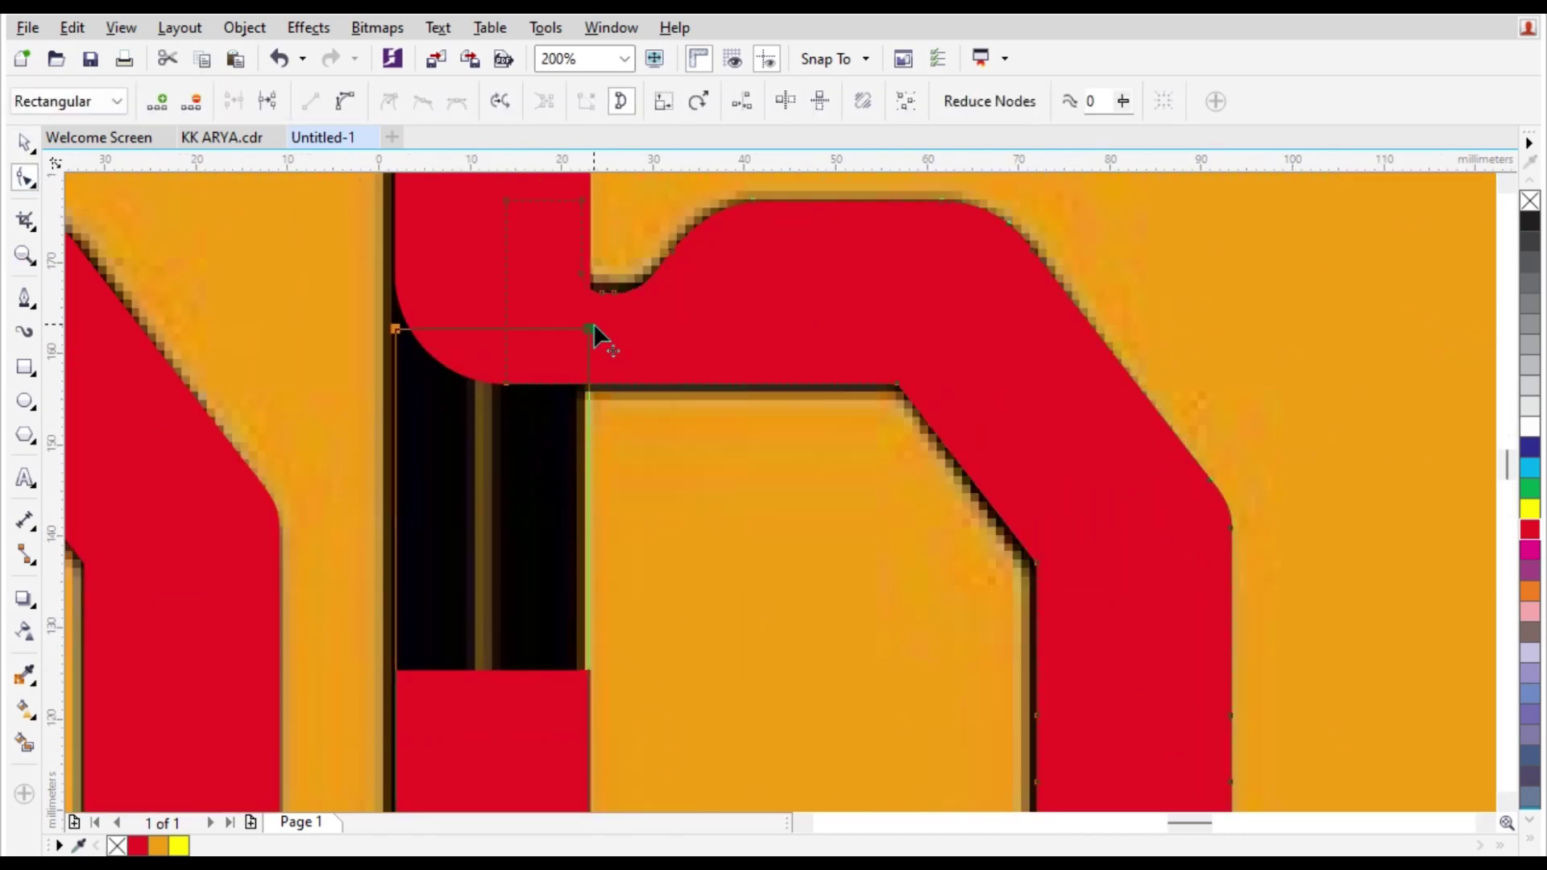
pyautogui.moveTo(594, 327); pyautogui.dragTo(362, 316)
pyautogui.moveTo(399, 257); pyautogui.dragTo(399, 258)
pyautogui.scroll(-1, 616, 426)
pyautogui.press('space')
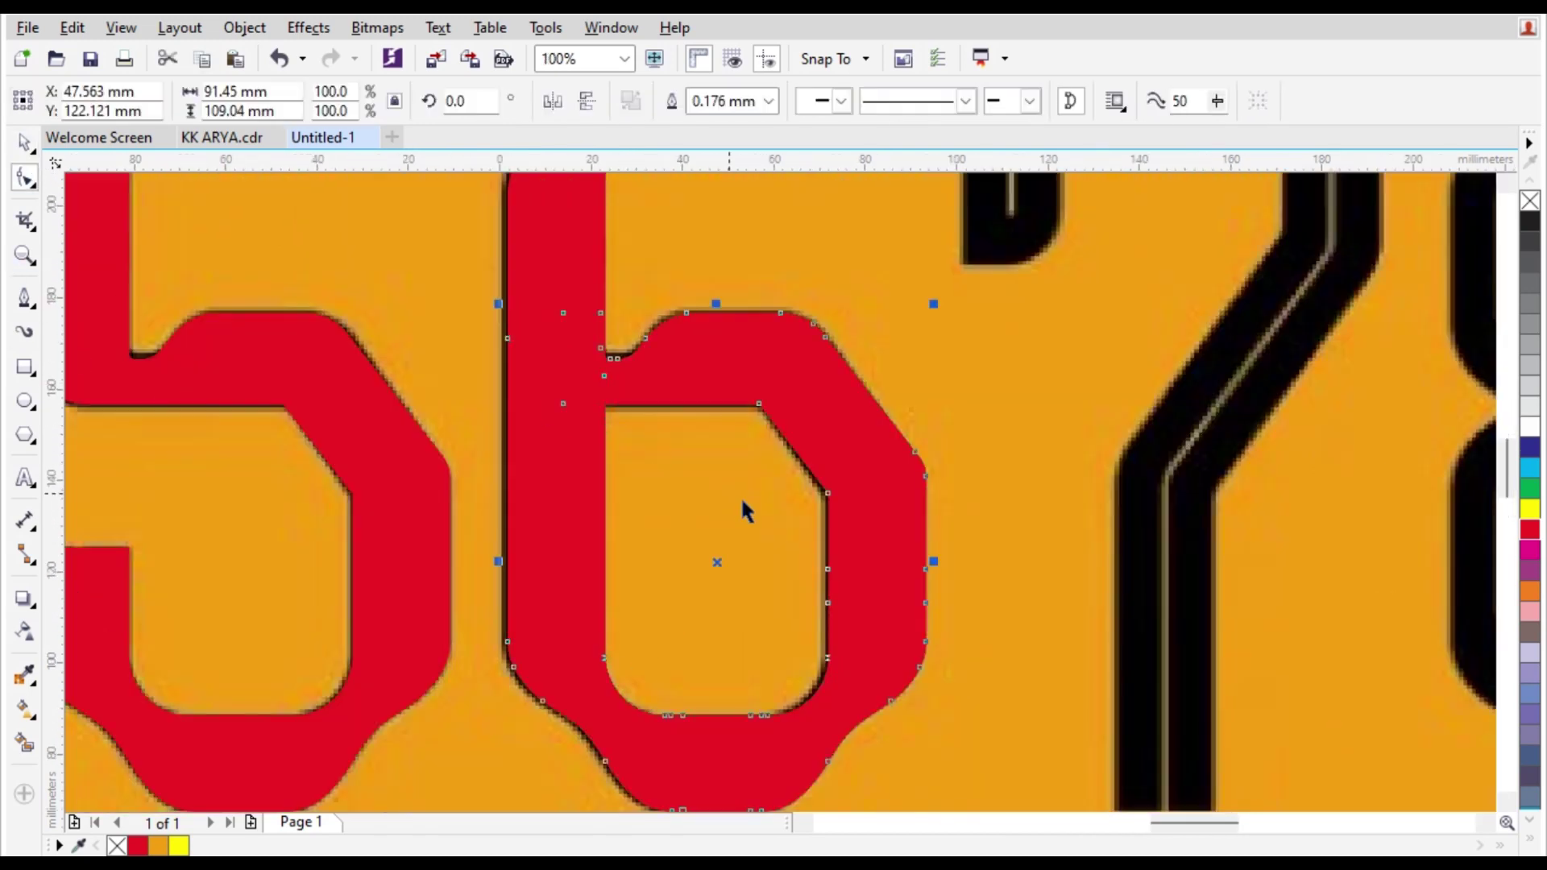
pyautogui.click(742, 503)
pyautogui.scroll(-1, 580, 461)
# Try moving the red 6 onto the 7, then undo the move and deselect.
pyautogui.moveTo(472, 198); pyautogui.dragTo(784, 673)
pyautogui.moveTo(620, 415); pyautogui.dragTo(904, 419)
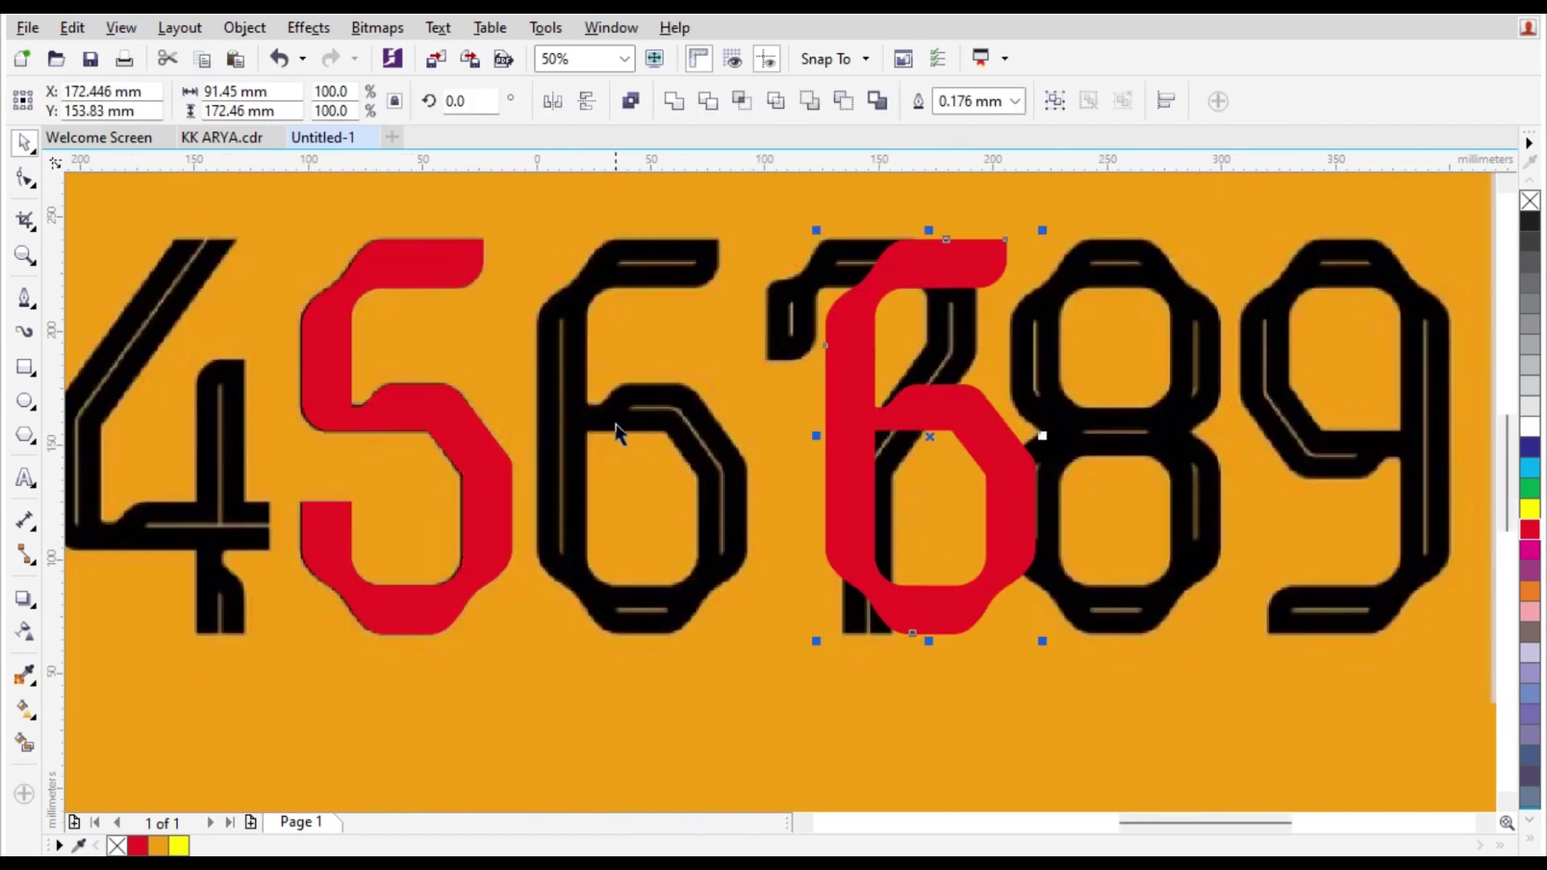
pyautogui.scroll(2, 940, 456)
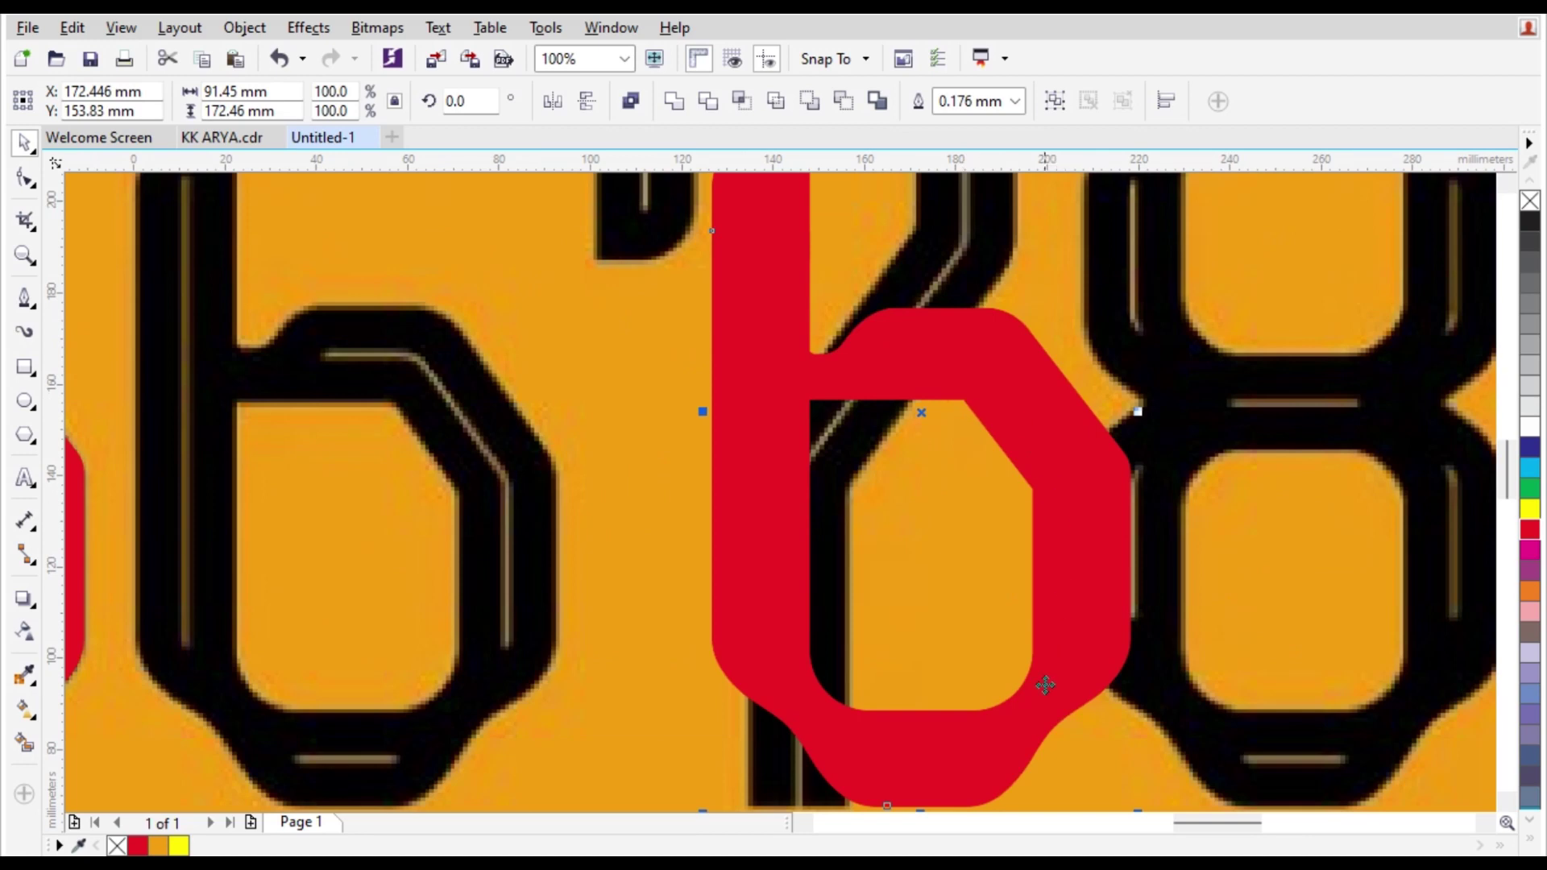
pyautogui.scroll(-2, 984, 494)
pyautogui.hotkey('ctrl', 'z')
pyautogui.scroll(-2, 494, 438)
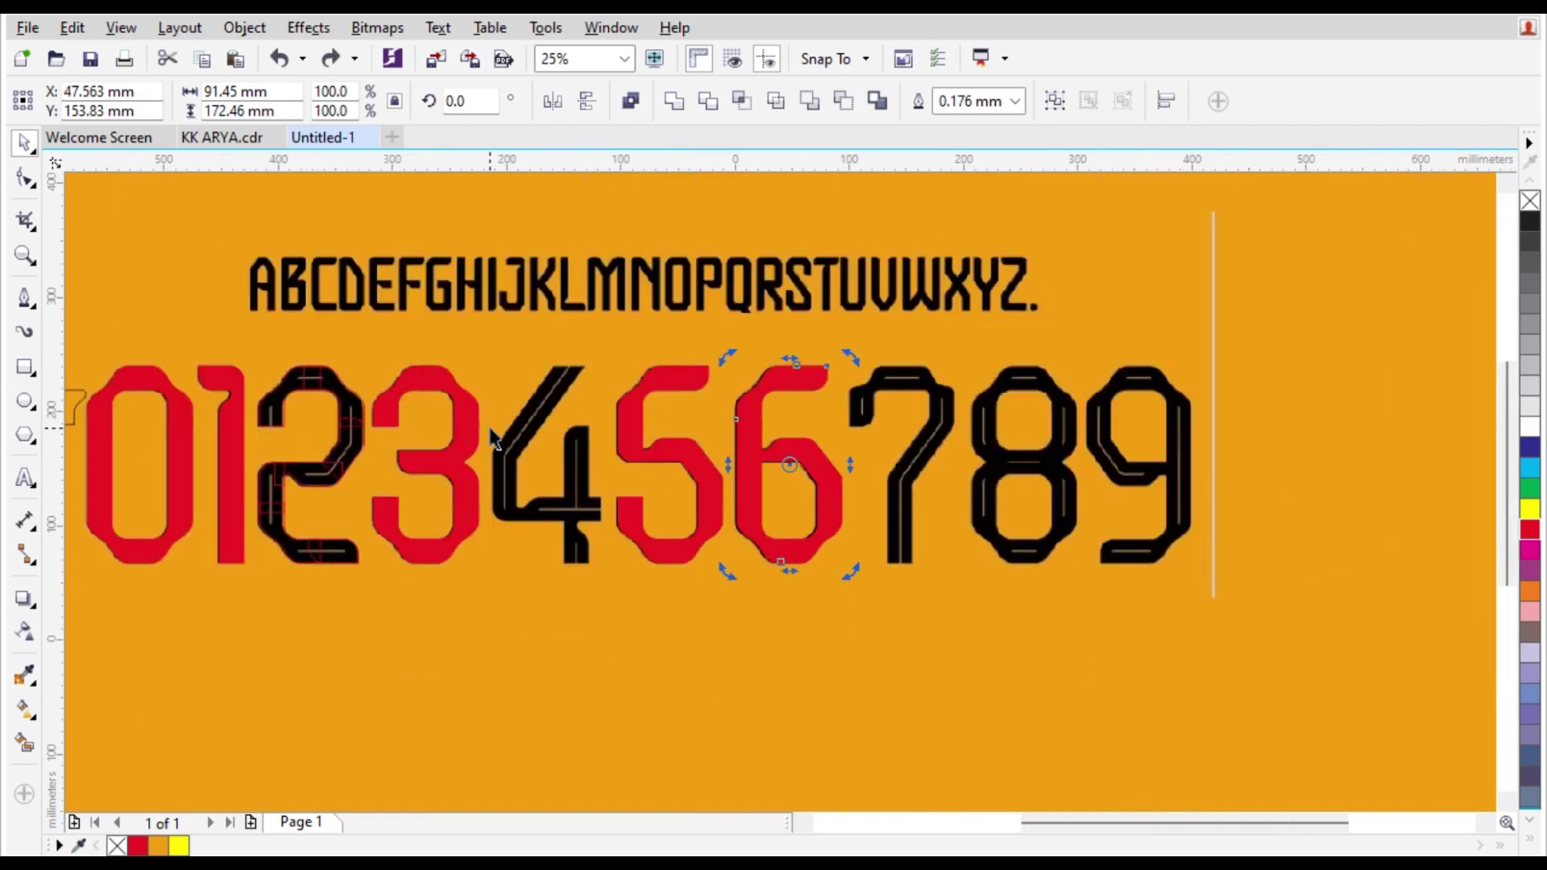
pyautogui.scroll(2, 558, 489)
pyautogui.press('Escape')
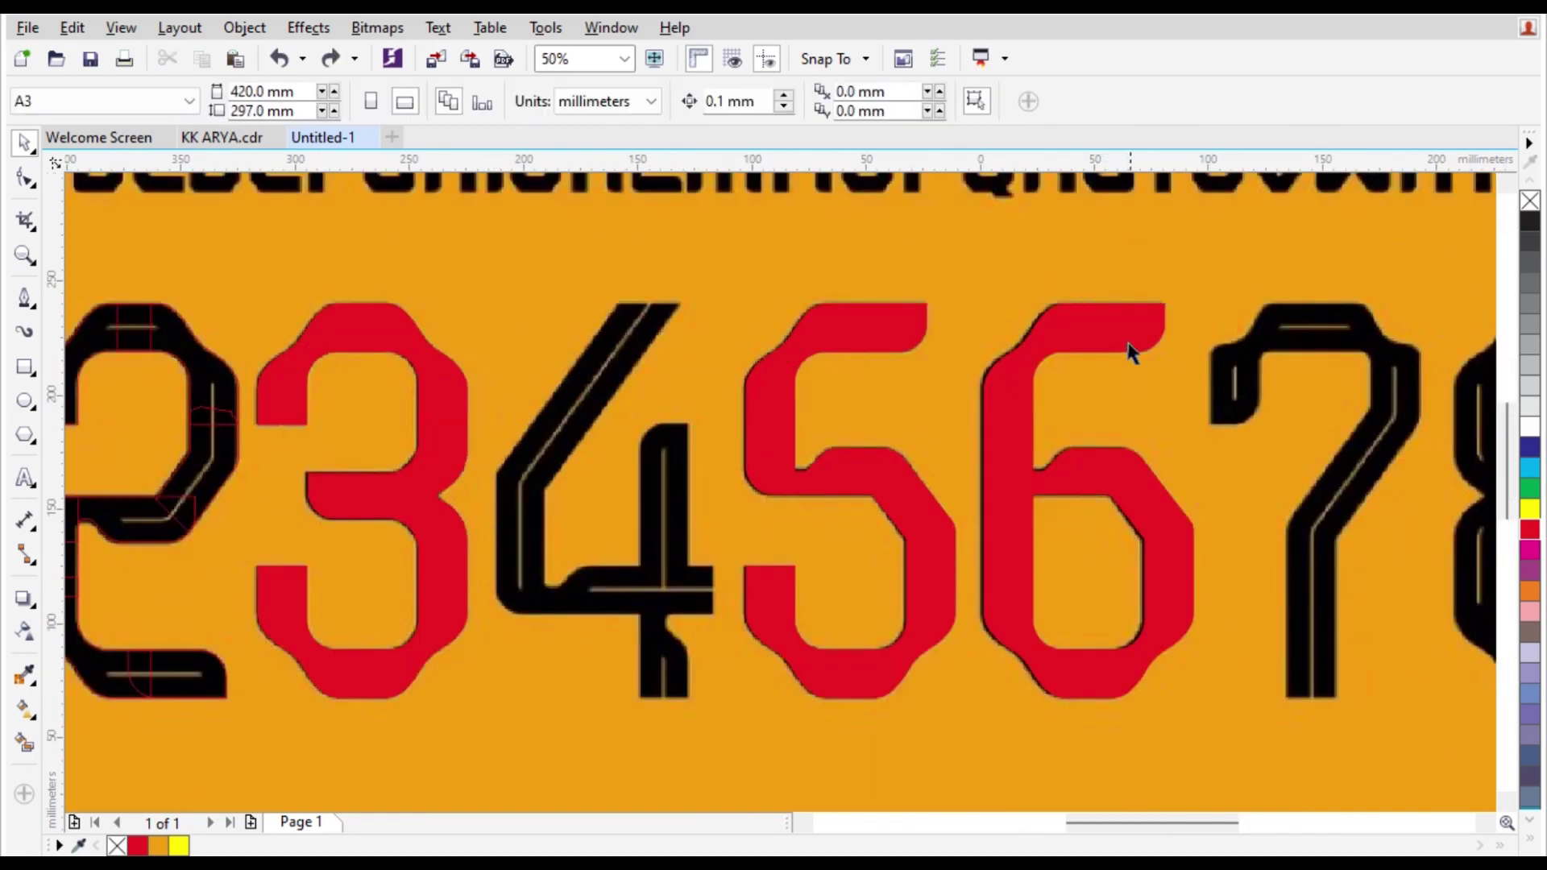
# Move a red piece up to the 4 and flip it vertically and horizontally.
pyautogui.scroll(-2, 519, 664)
pyautogui.scroll(2, 278, 545)
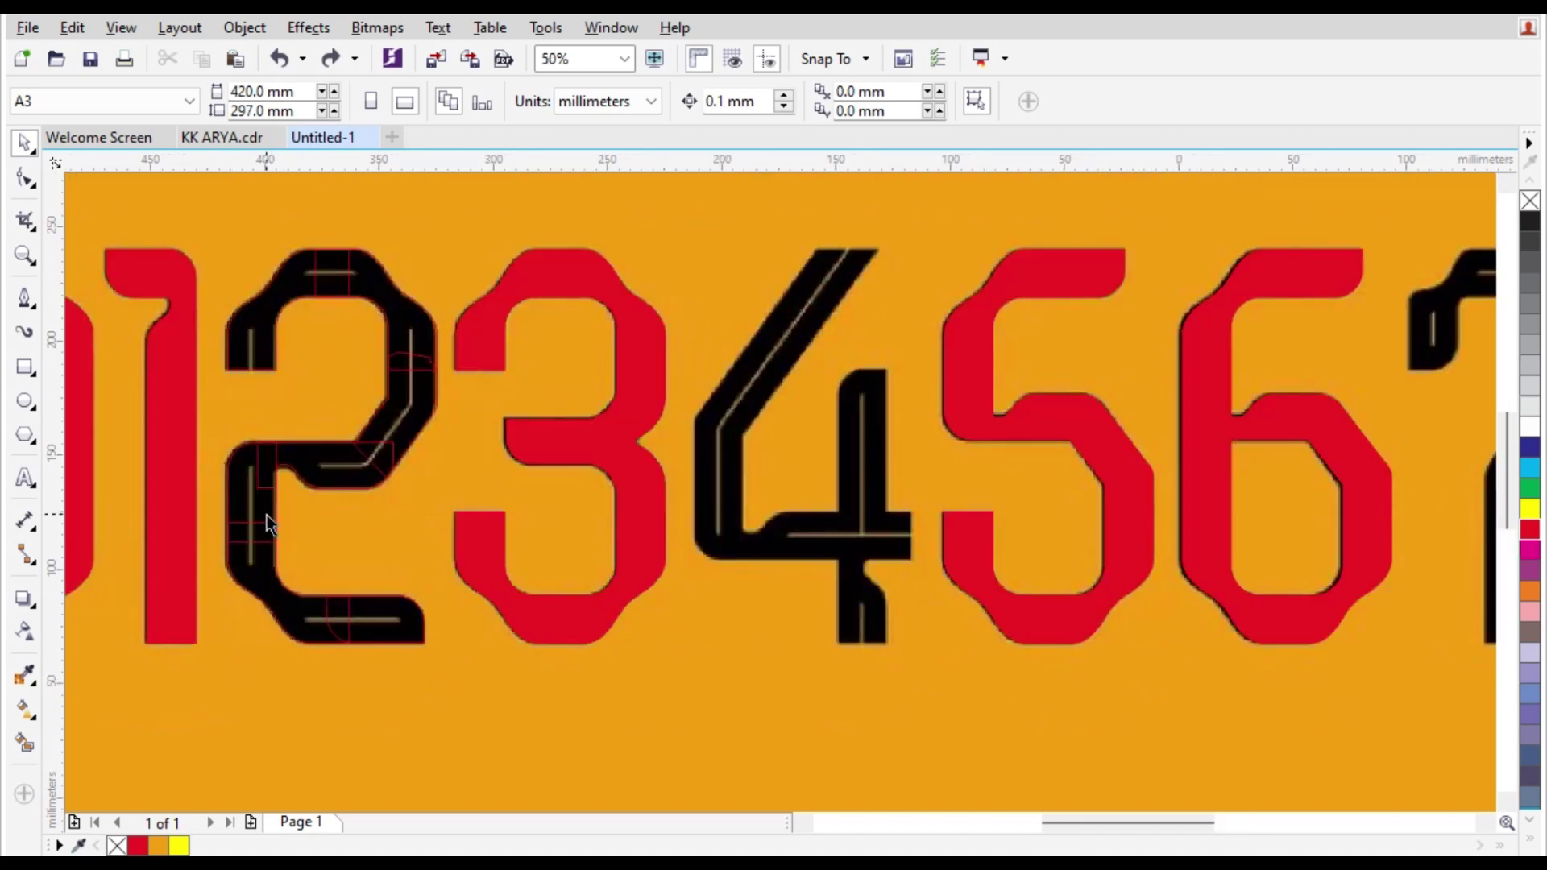
pyautogui.click(270, 523)
pyautogui.press('Escape')
pyautogui.click(870, 553)
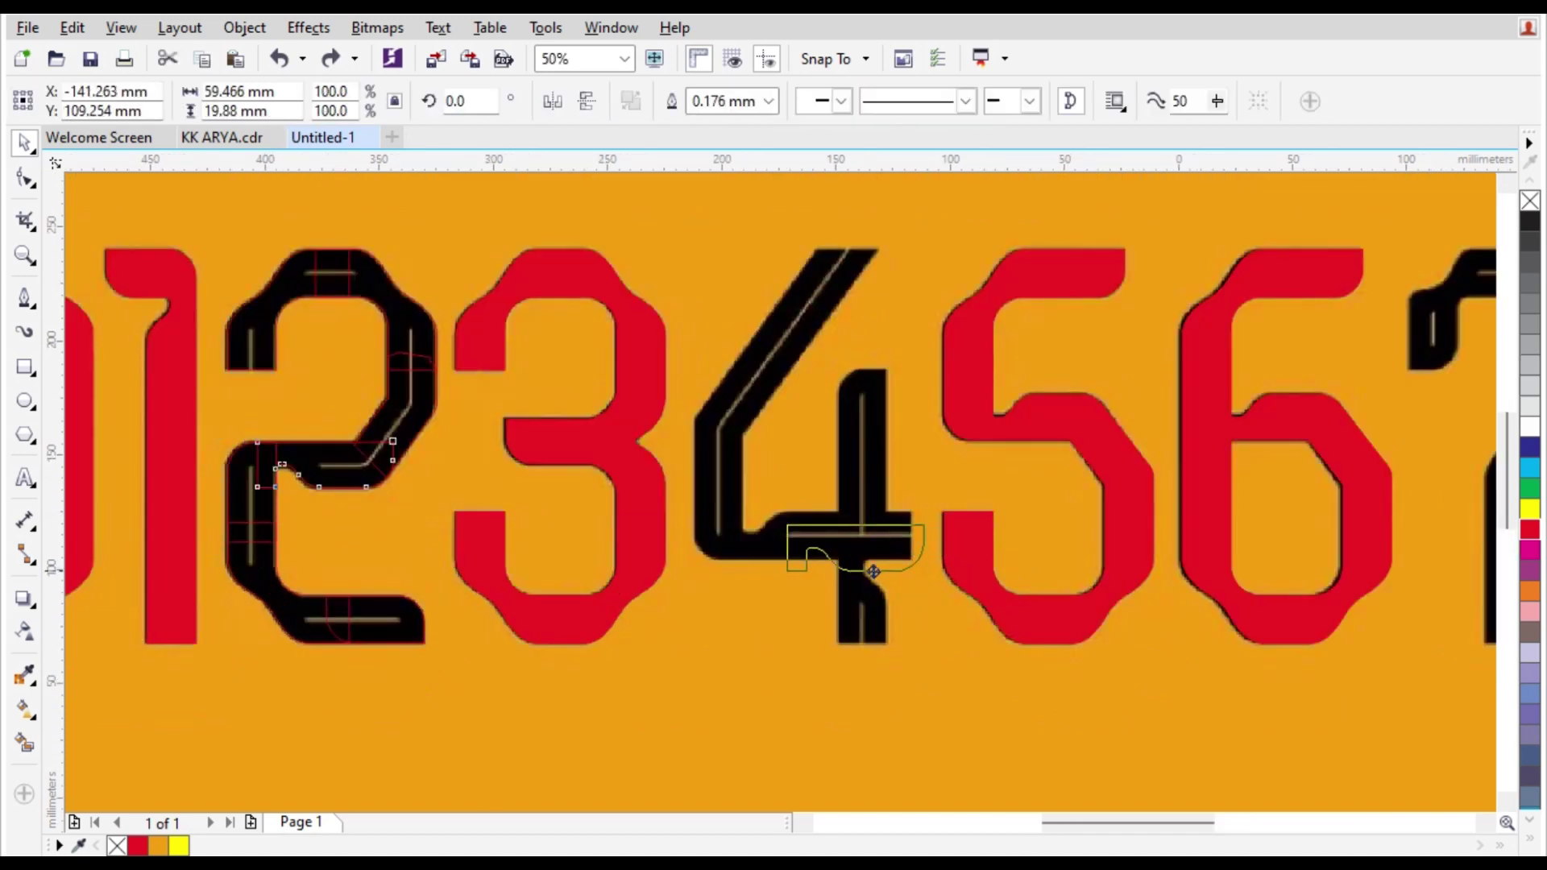
pyautogui.scroll(6, 870, 552)
pyautogui.moveTo(948, 452); pyautogui.dragTo(466, 435)
pyautogui.click(588, 101)
pyautogui.scroll(-1, 548, 409)
pyautogui.click(553, 101)
pyautogui.scroll(-1, 497, 505)
# Copy the 5's rounded block onto the 4's crossbar and widen it to 20.562 mm.
pyautogui.moveTo(942, 335); pyautogui.dragTo(521, 573)
pyautogui.scroll(2, 481, 575)
pyautogui.moveTo(743, 506); pyautogui.dragTo(451, 484)
pyautogui.click(876, 499)
pyautogui.press('Escape')
pyautogui.click(647, 345)
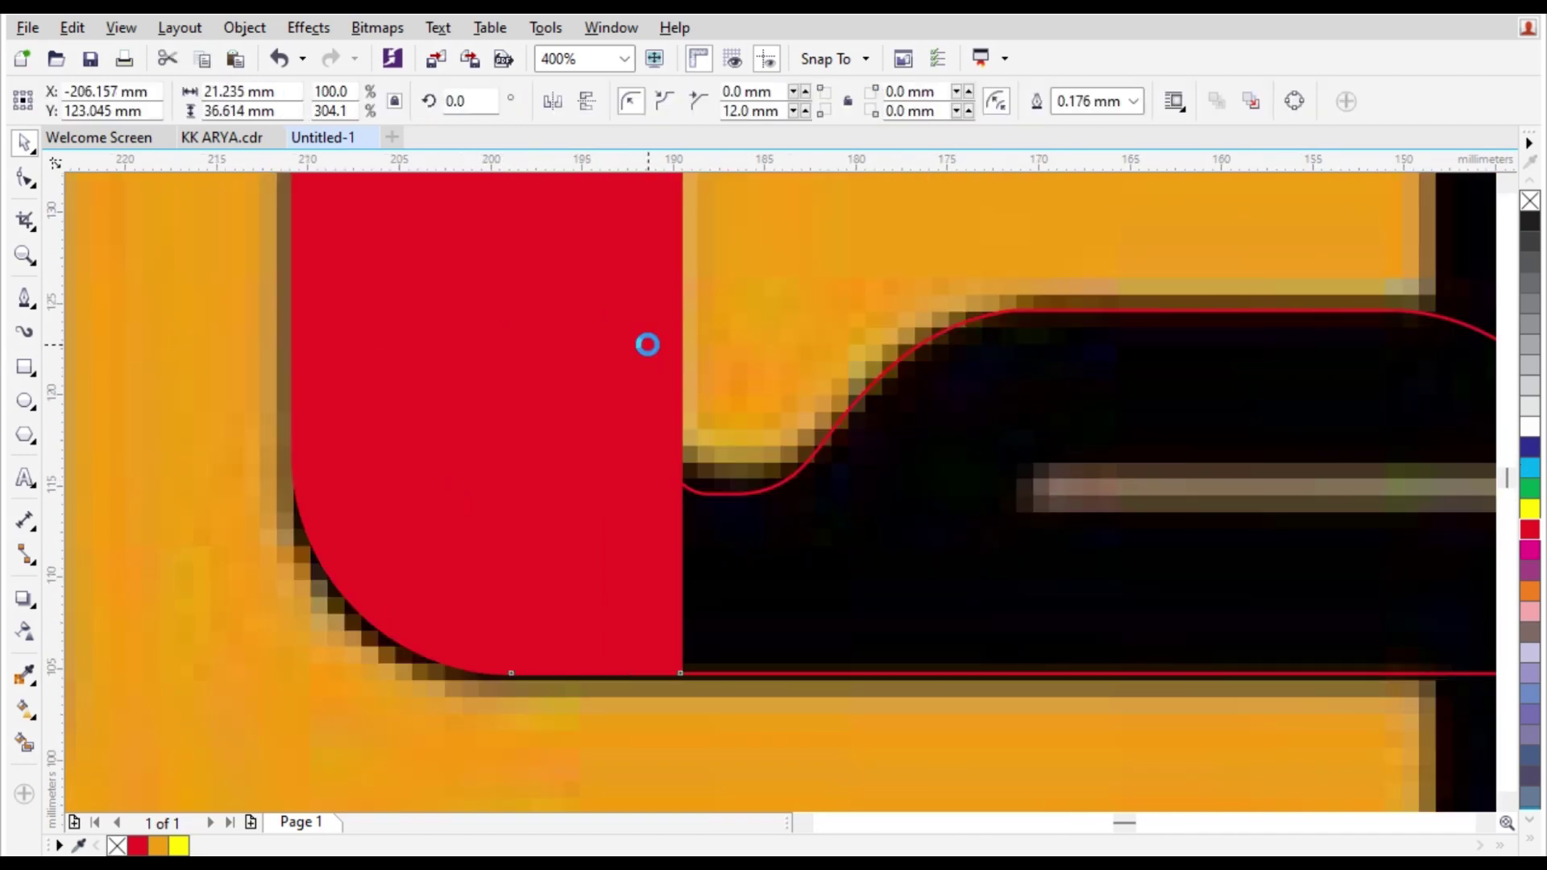
pyautogui.moveTo(693, 339)
pyautogui.mouseDown()
pyautogui.moveTo(612, 345)
pyautogui.moveTo(714, 342)
pyautogui.mouseUp()
pyautogui.scroll(2, 622, 338)
# Stretch the red block's top up to where the 4's diagonal begins.
pyautogui.scroll(-3, 657, 467)
pyautogui.scroll(1, 598, 301)
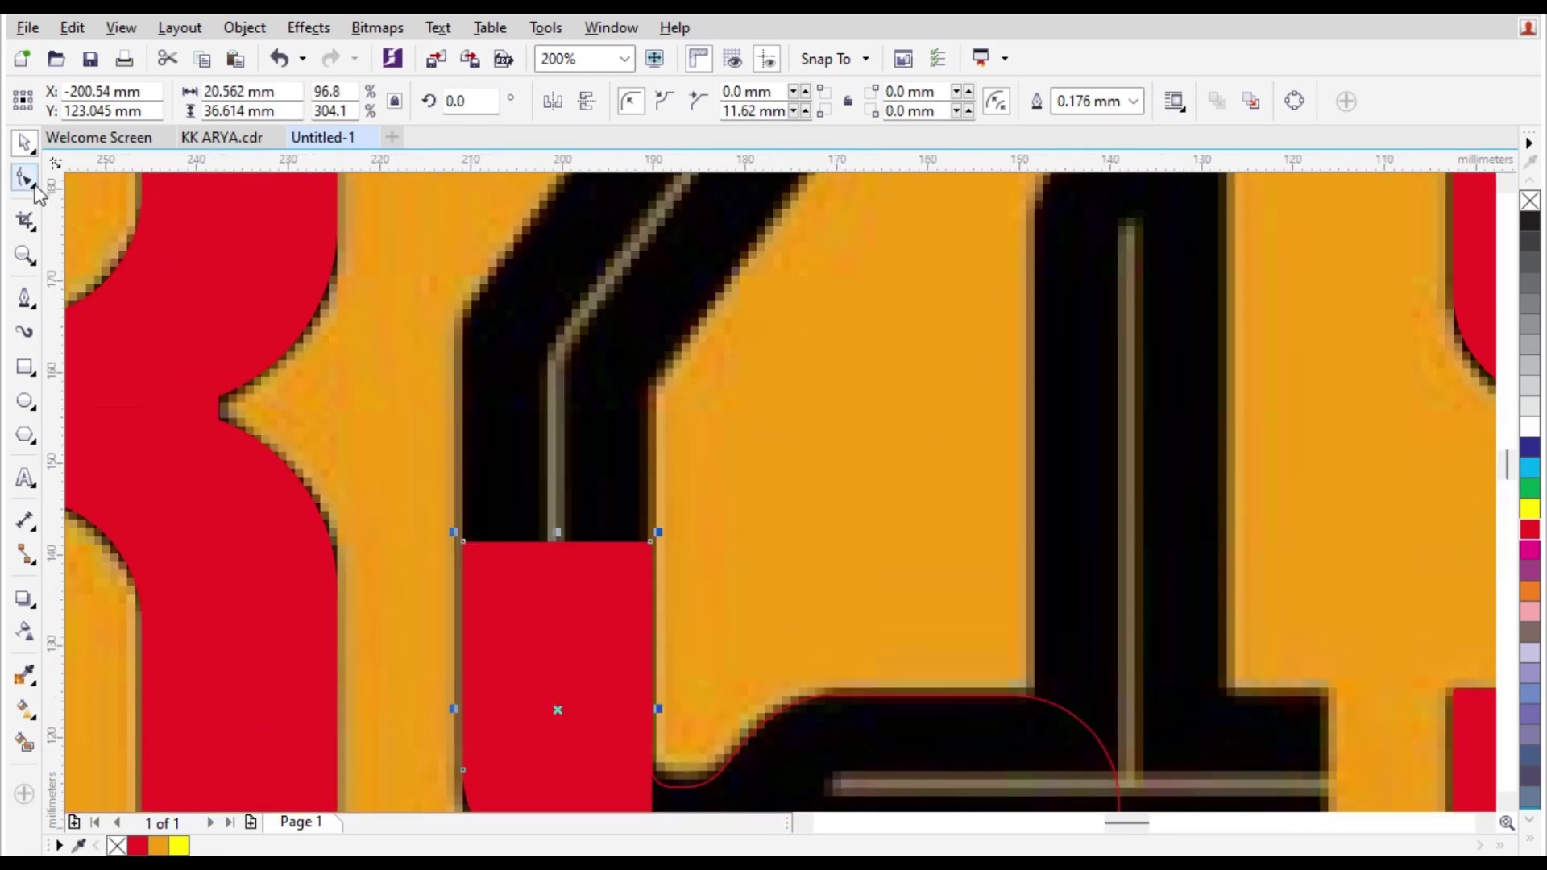
pyautogui.click(29, 182)
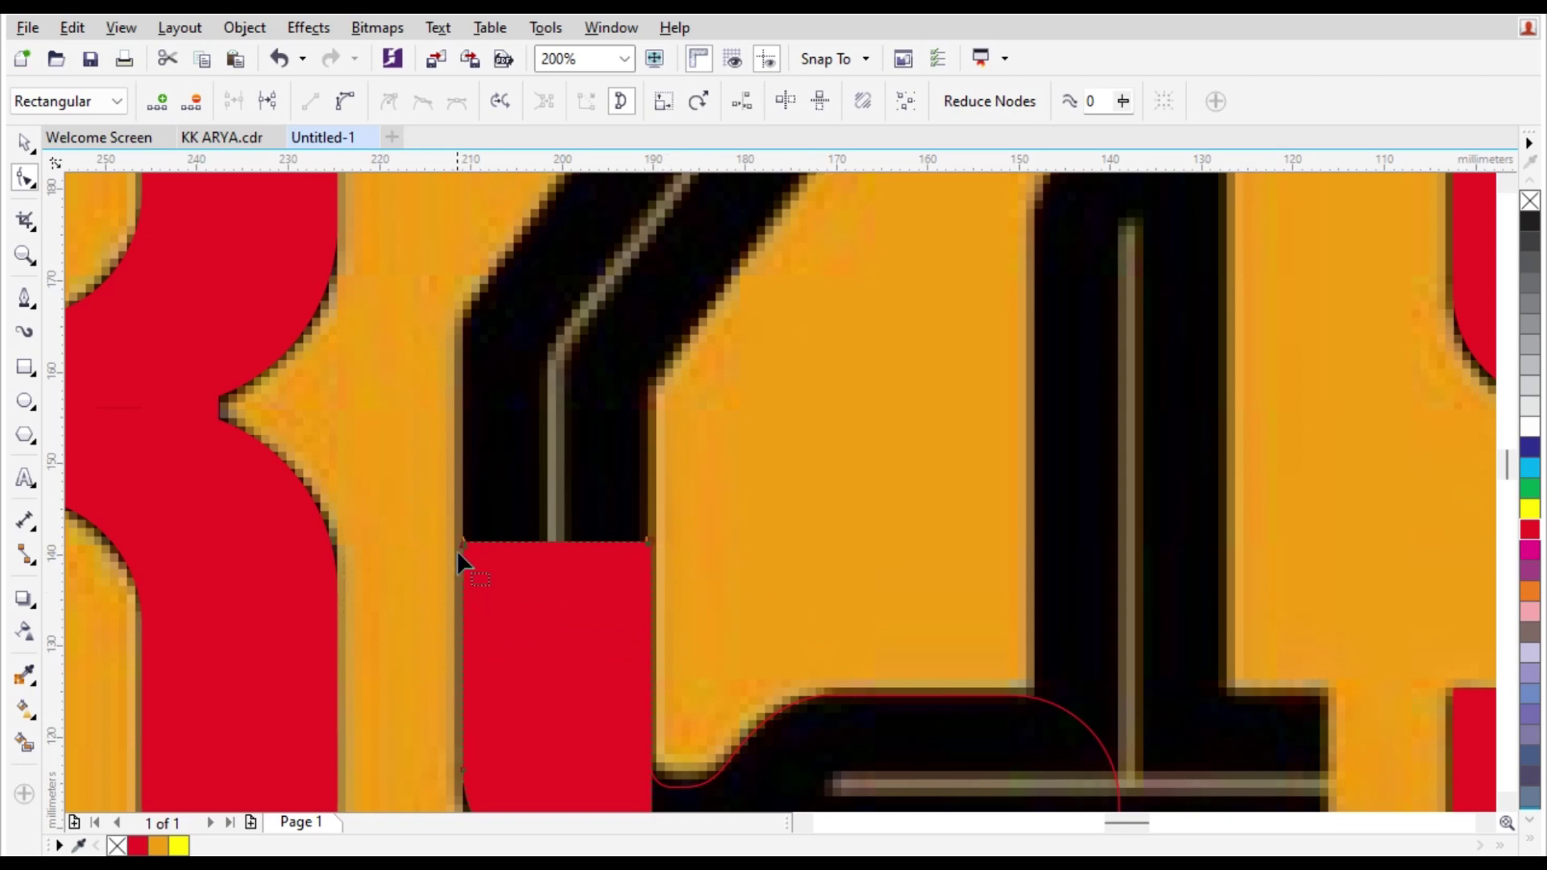
pyautogui.moveTo(457, 550); pyautogui.dragTo(464, 374)
pyautogui.scroll(-1, 464, 374)
pyautogui.press('space')
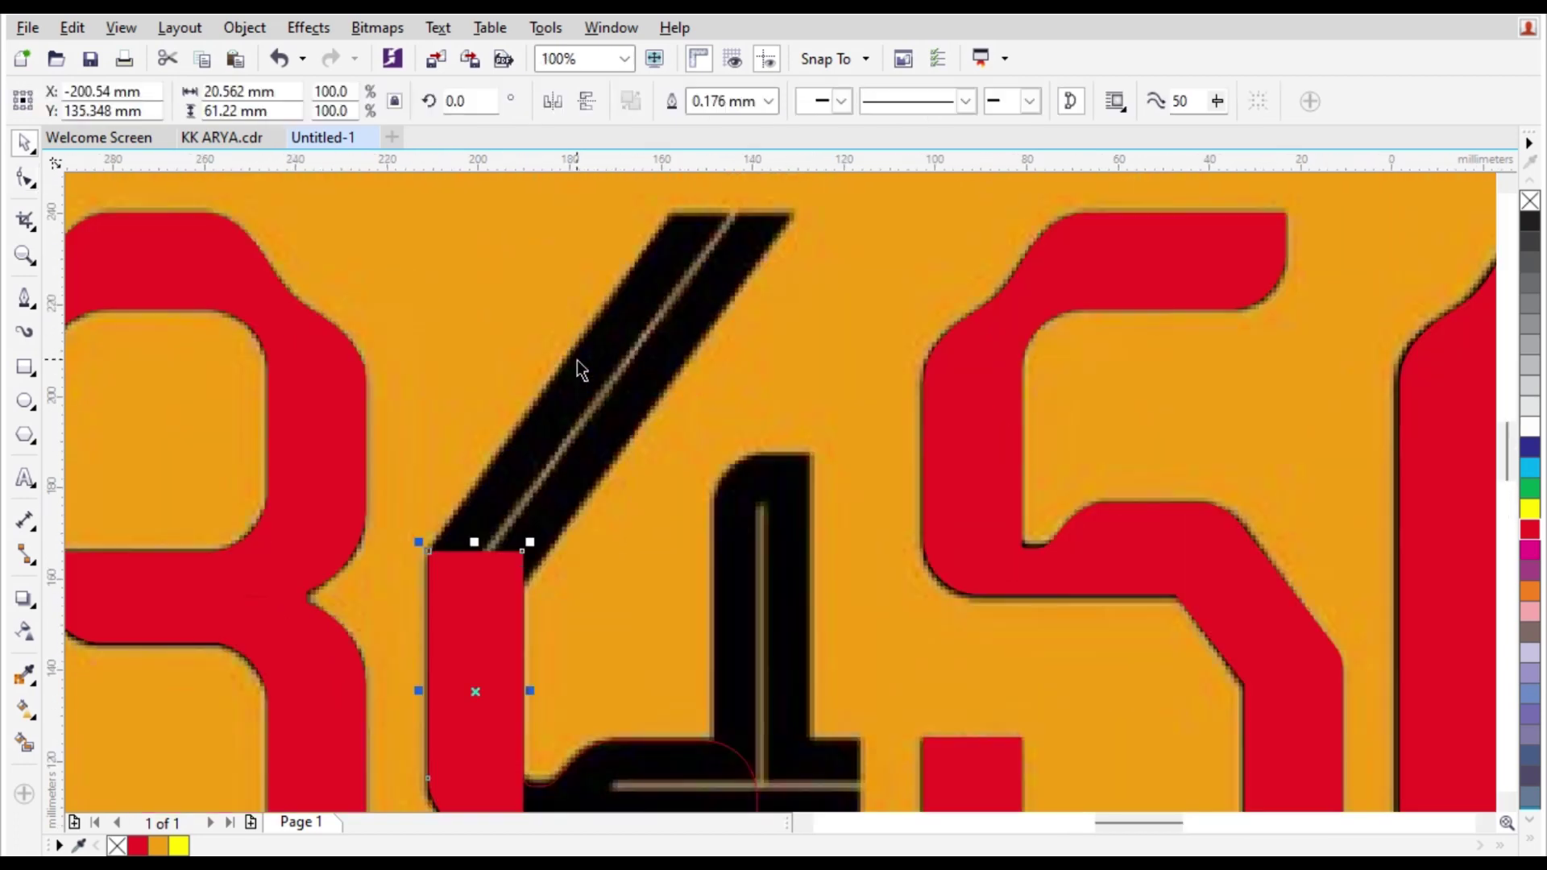
# Draw a closed Pen outline around the 4's diagonal stroke.
pyautogui.click(29, 301)
pyautogui.scroll(1, 404, 490)
pyautogui.click(546, 686)
pyautogui.click(453, 611)
pyautogui.scroll(-2, 458, 611)
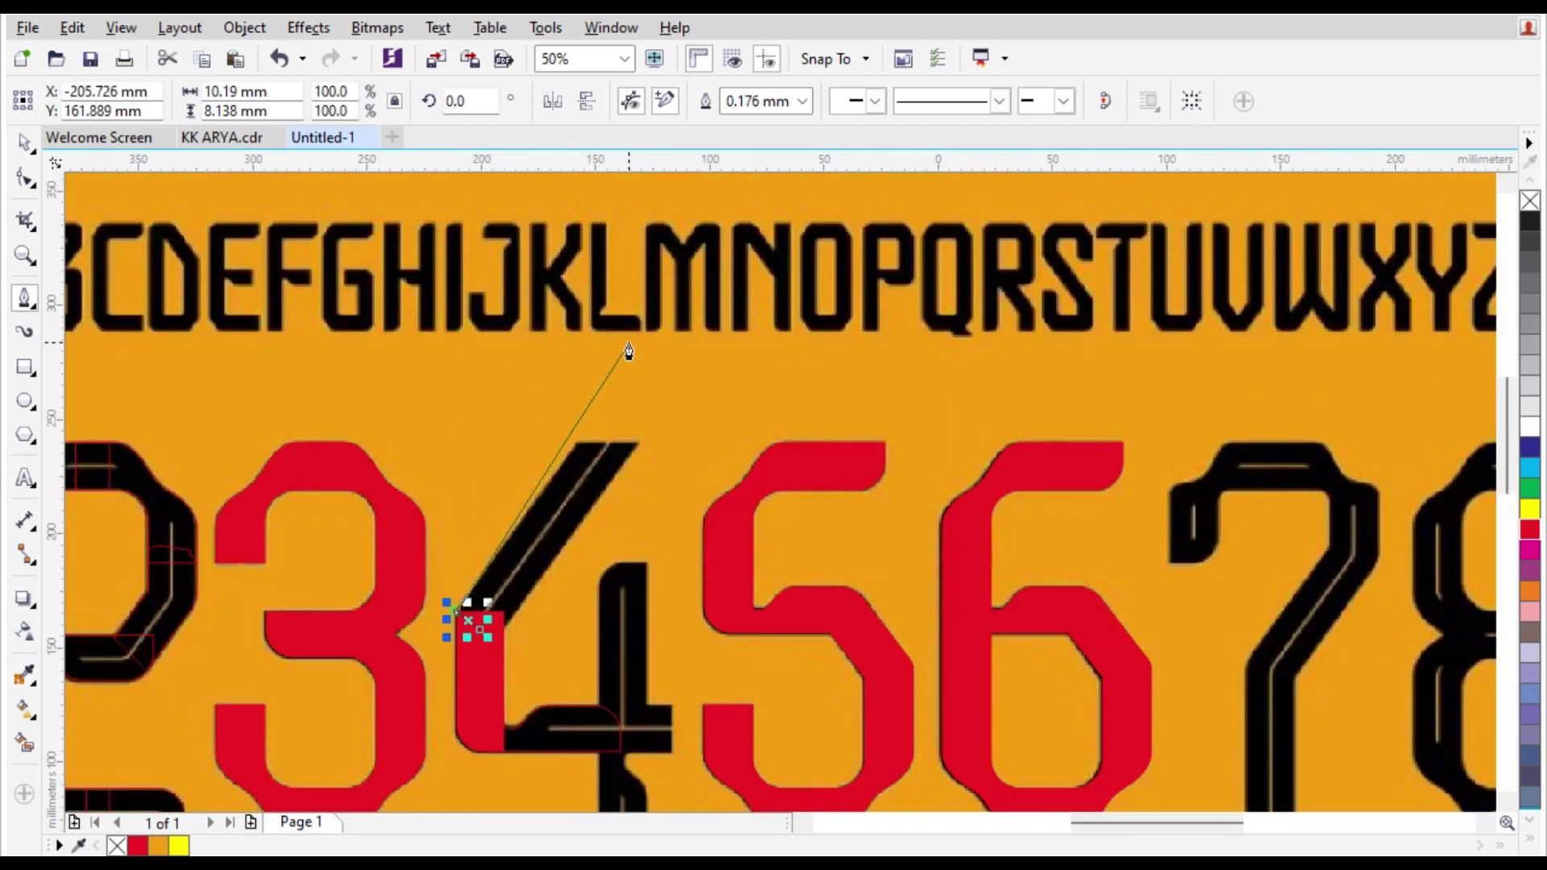
pyautogui.scroll(2, 630, 352)
pyautogui.click(663, 349)
pyautogui.scroll(-1, 676, 384)
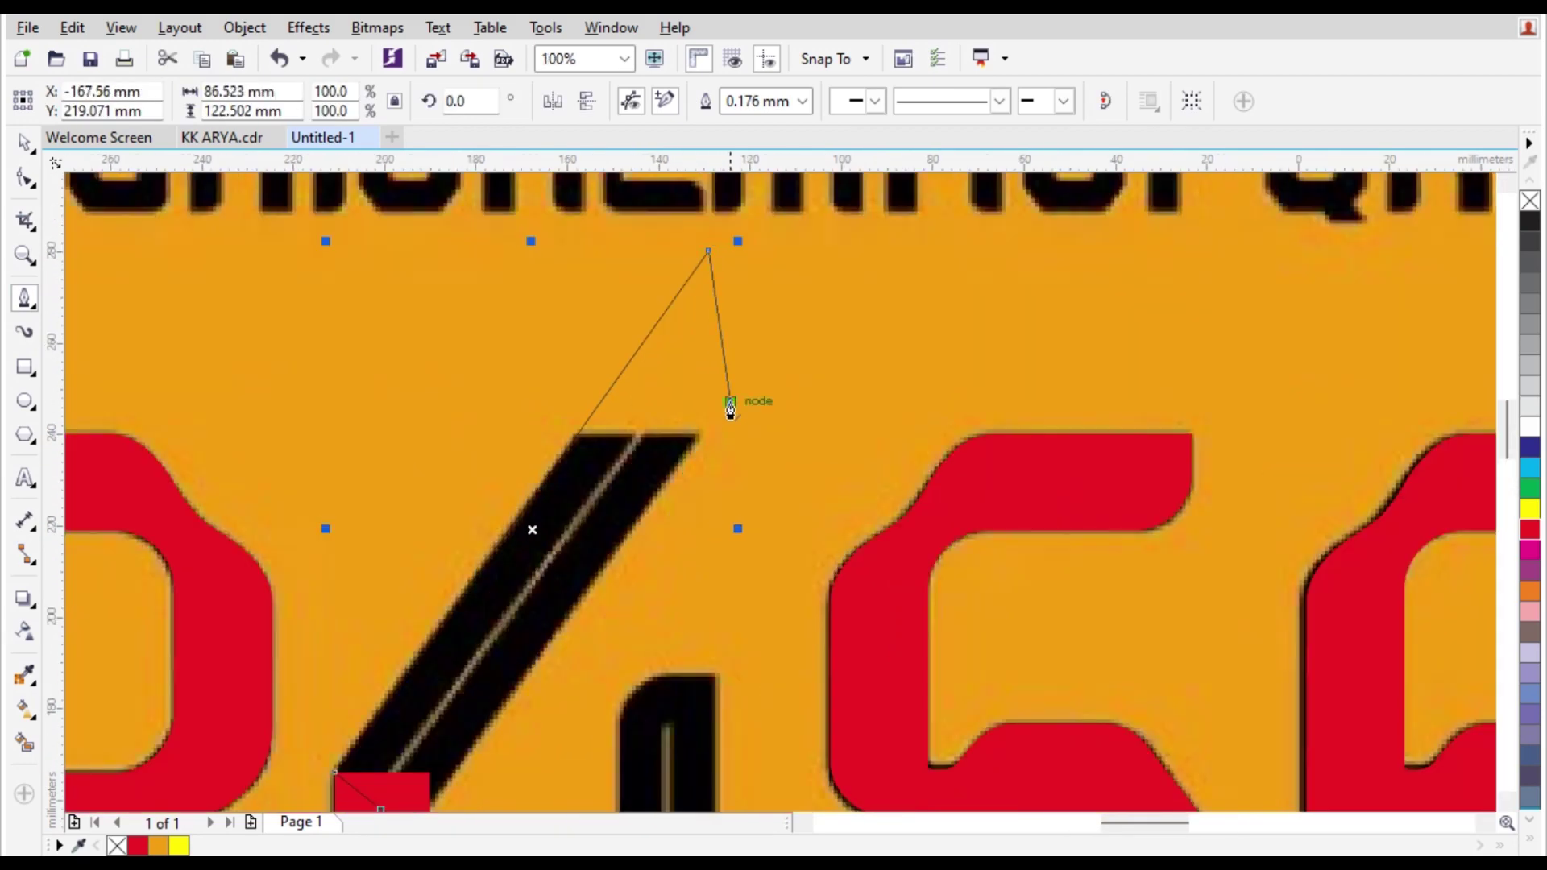
pyautogui.scroll(6, 706, 439)
pyautogui.click(673, 442)
pyautogui.scroll(-8, 645, 484)
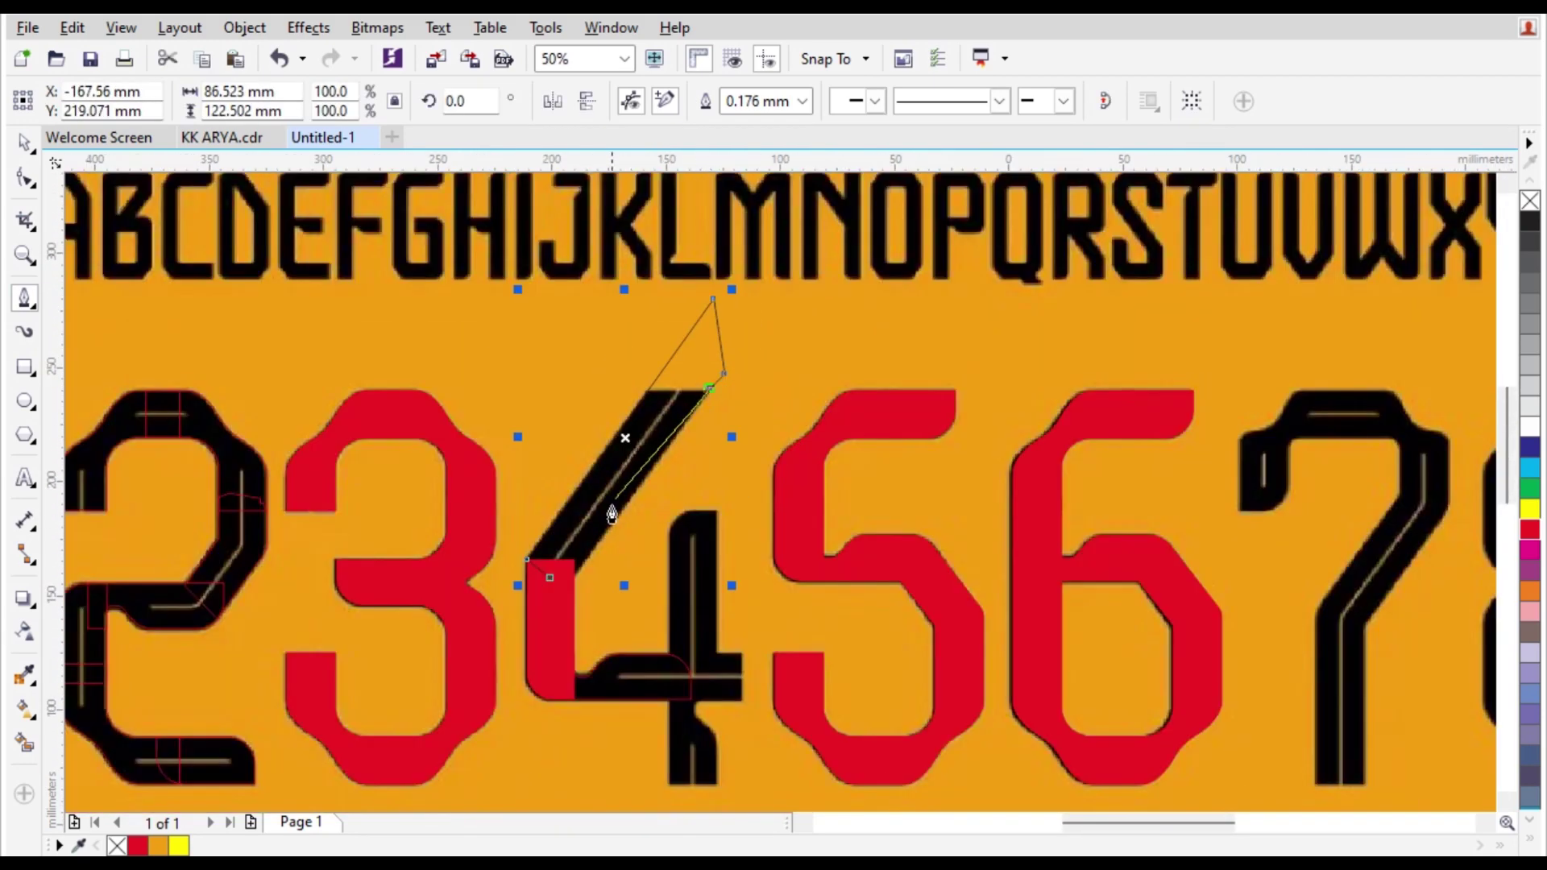
pyautogui.scroll(6, 609, 566)
pyautogui.click(607, 530)
pyautogui.click(481, 456)
pyautogui.scroll(-2, 481, 456)
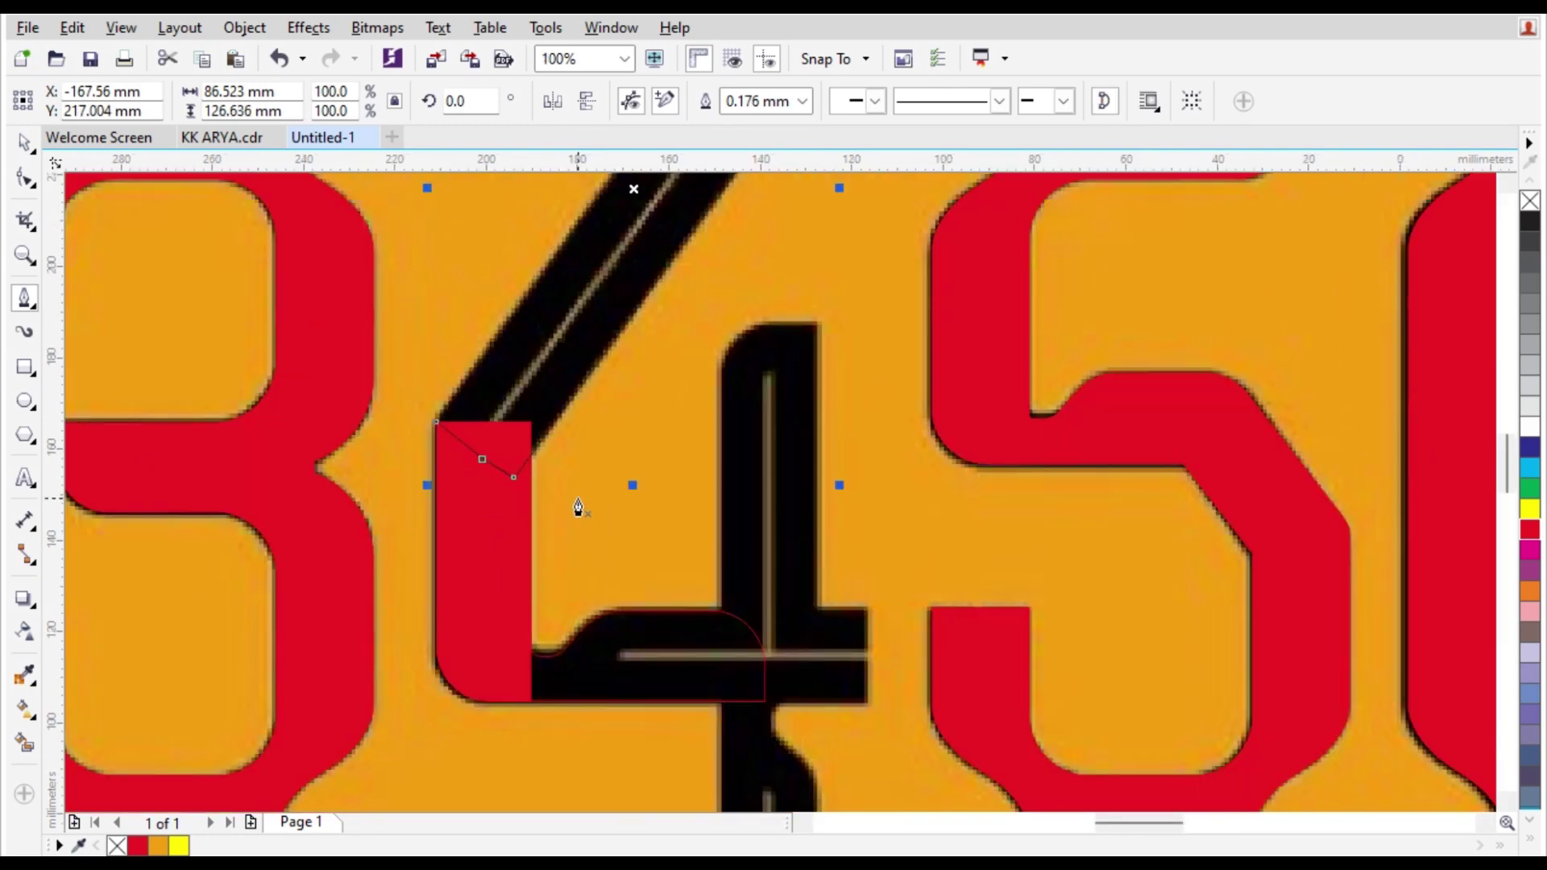
# Right-drag a copy of the 6's rounded bar onto the 4's lower stem.
pyautogui.press('space')
pyautogui.scroll(-1, 696, 622)
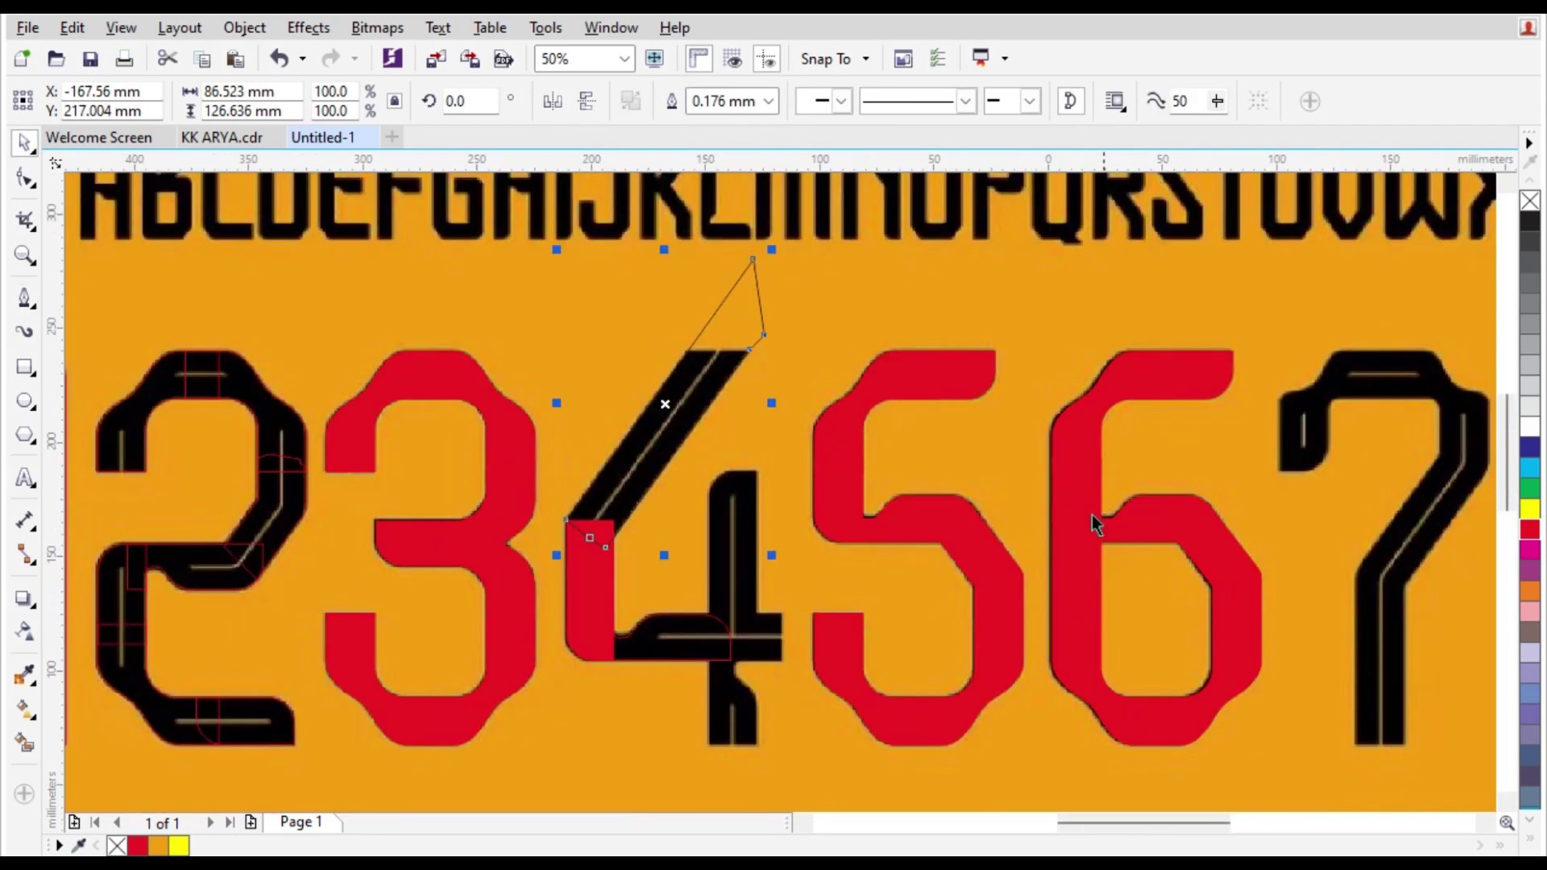
pyautogui.moveTo(1211, 387); pyautogui.dragTo(765, 690)
pyautogui.rightClick(765, 690)
# Rotate and mirror the copied bar, remove its fill, and position it 7.5 mm up the stem.
pyautogui.click(764, 690)
pyautogui.scroll(1, 764, 690)
pyautogui.moveTo(850, 610); pyautogui.dragTo(612, 410)
pyautogui.click(551, 106)
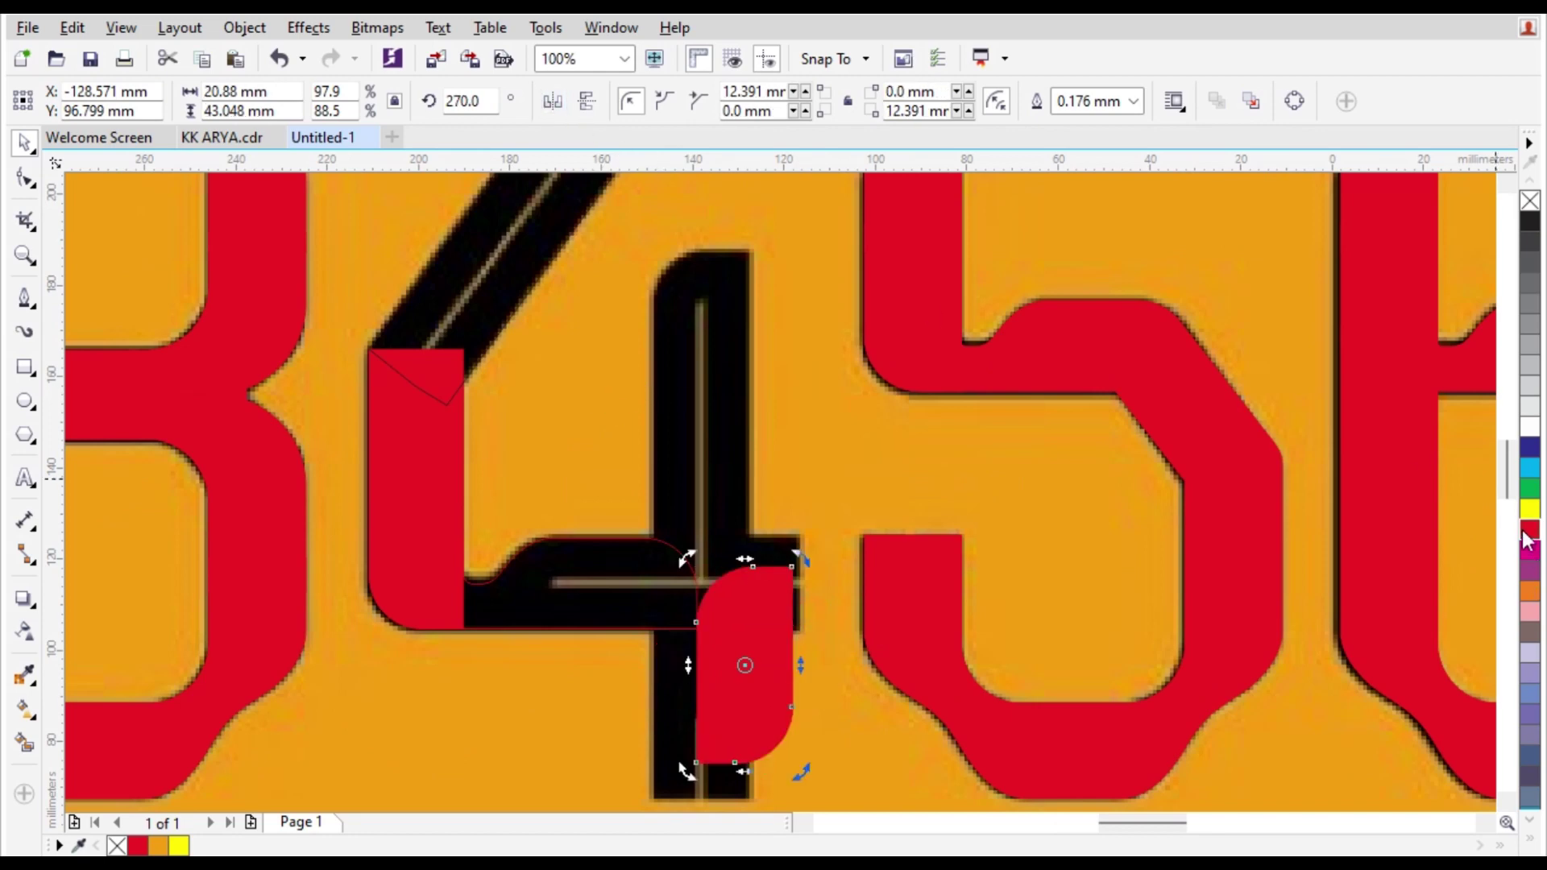
pyautogui.click(1532, 203)
pyautogui.moveTo(748, 606); pyautogui.dragTo(706, 323)
pyautogui.scroll(2, 706, 338)
pyautogui.moveTo(677, 426); pyautogui.dragTo(677, 426)
pyautogui.scroll(-1, 825, 494)
pyautogui.scroll(1, 748, 309)
pyautogui.moveTo(777, 618); pyautogui.dragTo(790, 480)
pyautogui.scroll(-2, 727, 332)
pyautogui.scroll(-1, 668, 429)
pyautogui.scroll(1, 715, 355)
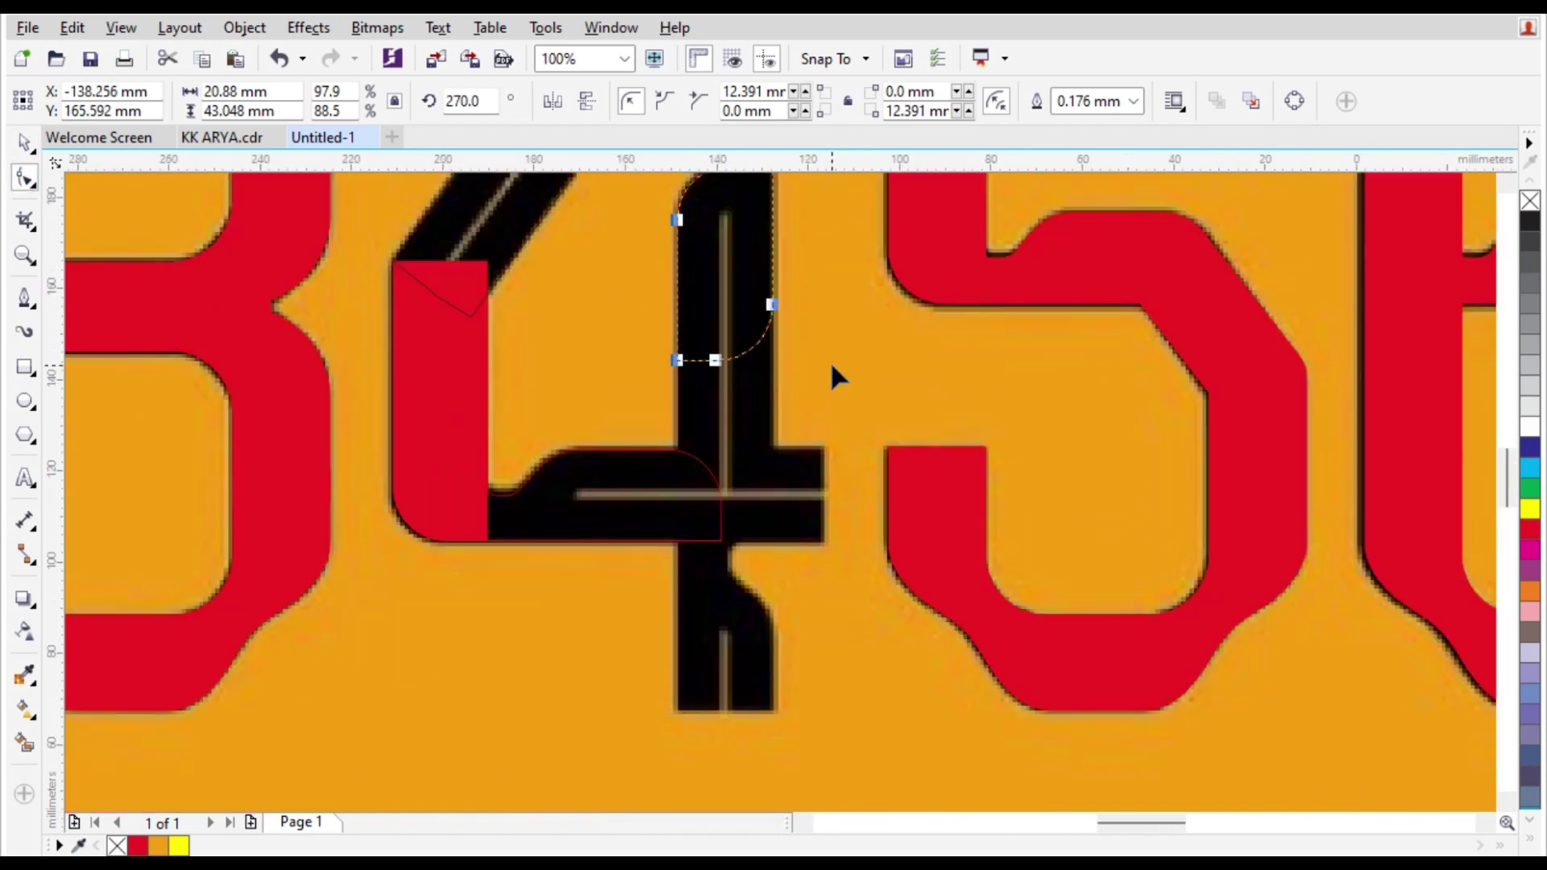
# Stretch the piece's bottom nodes down, then trim it flush with a rectangle and delete the rectangle.
pyautogui.press('F10')
pyautogui.moveTo(826, 290); pyautogui.dragTo(567, 436)
pyautogui.moveTo(678, 360); pyautogui.dragTo(685, 788)
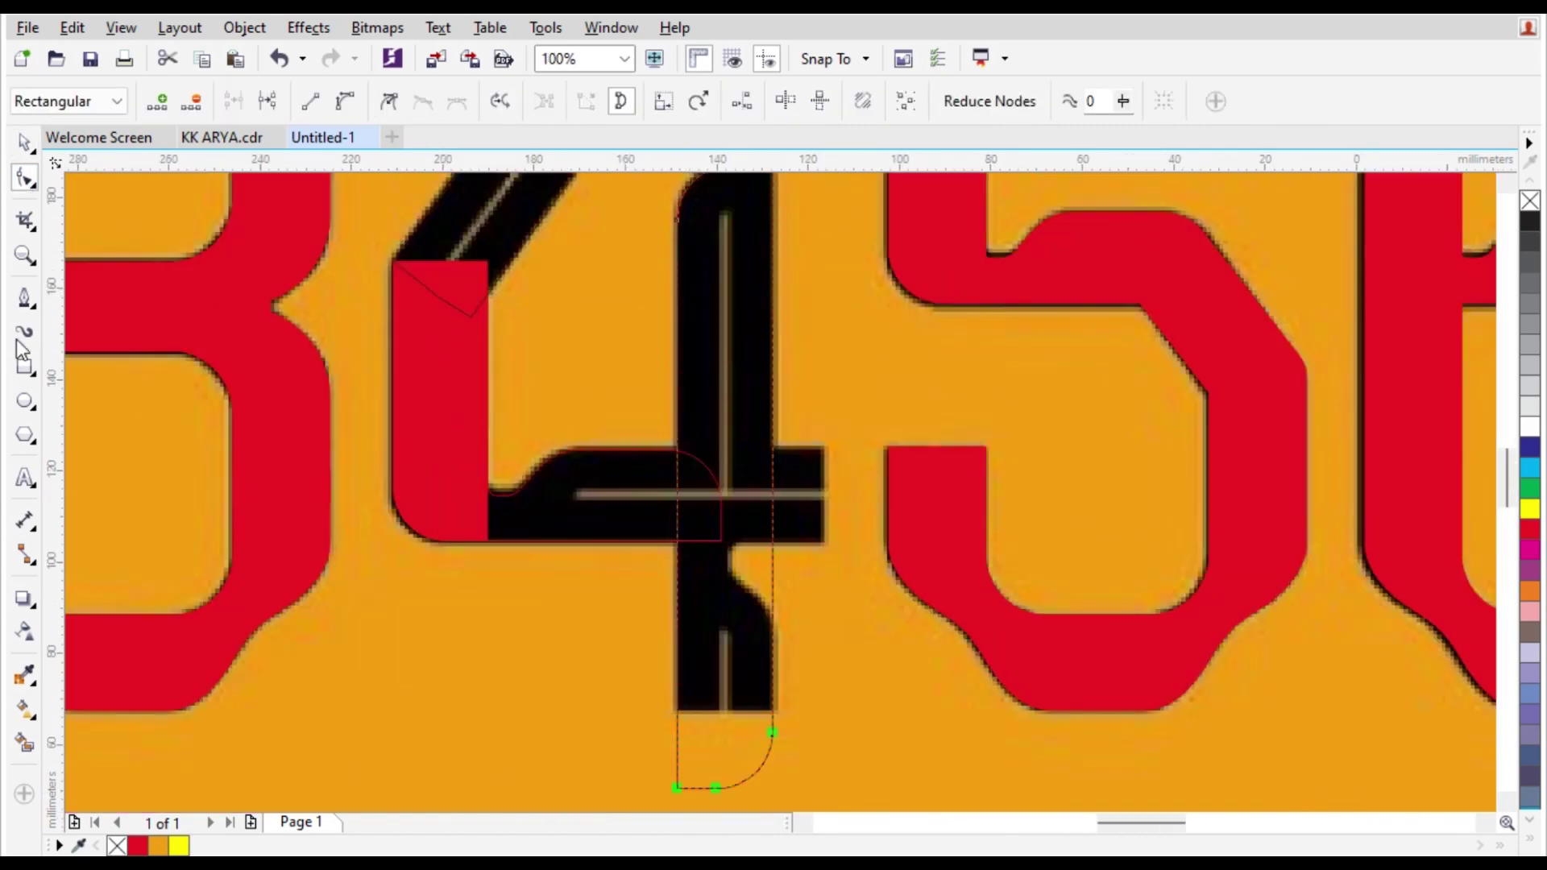
pyautogui.click(25, 367)
pyautogui.scroll(-1, 919, 646)
pyautogui.scroll(1, 918, 646)
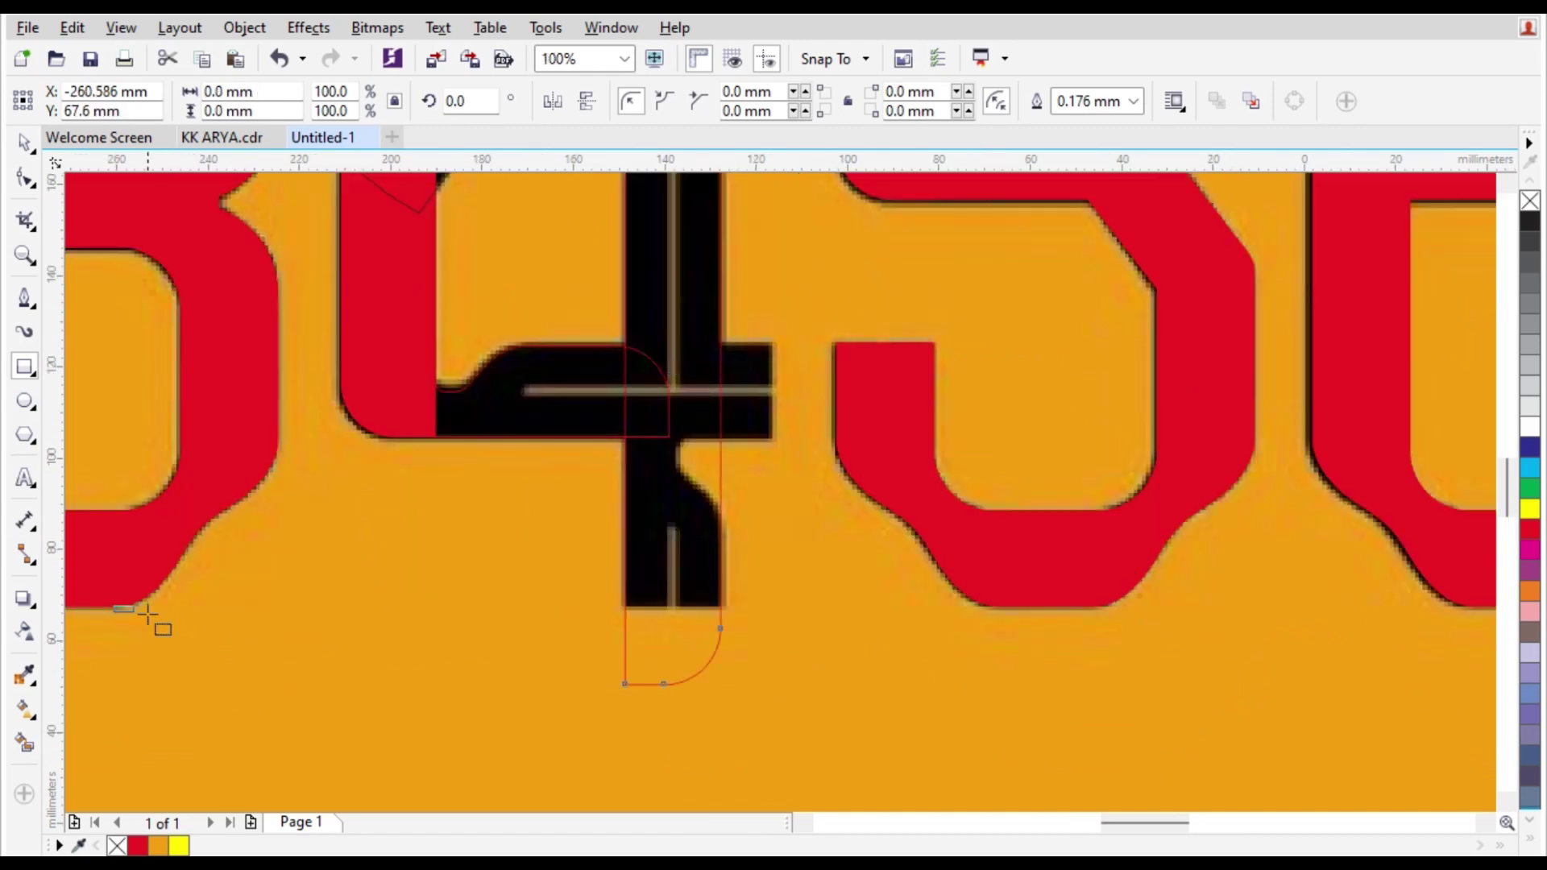
pyautogui.moveTo(113, 606); pyautogui.dragTo(920, 715)
pyautogui.keyDown('shift'); pyautogui.click(686, 545); pyautogui.keyUp('shift')
pyautogui.click(699, 102)
pyautogui.click(684, 606)
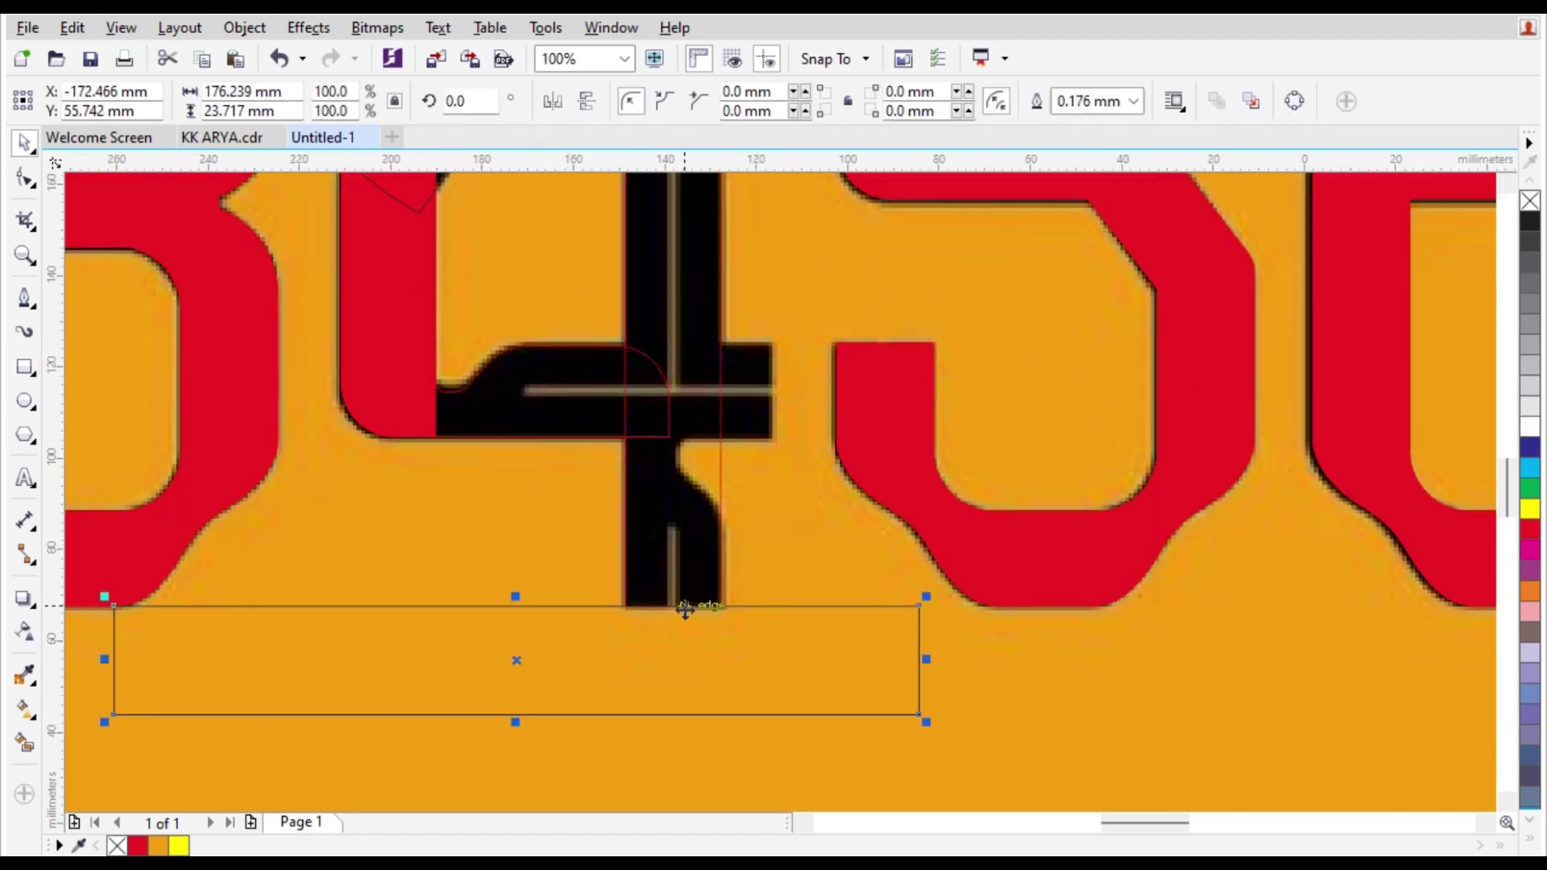
pyautogui.press('Delete')
# Draw a rectangle over the crossbar and widen it to about 44.8 by 19.9 mm.
pyautogui.scroll(1, 648, 352)
pyautogui.press('space')
pyautogui.moveTo(489, 339); pyautogui.dragTo(540, 521)
pyautogui.press('space')
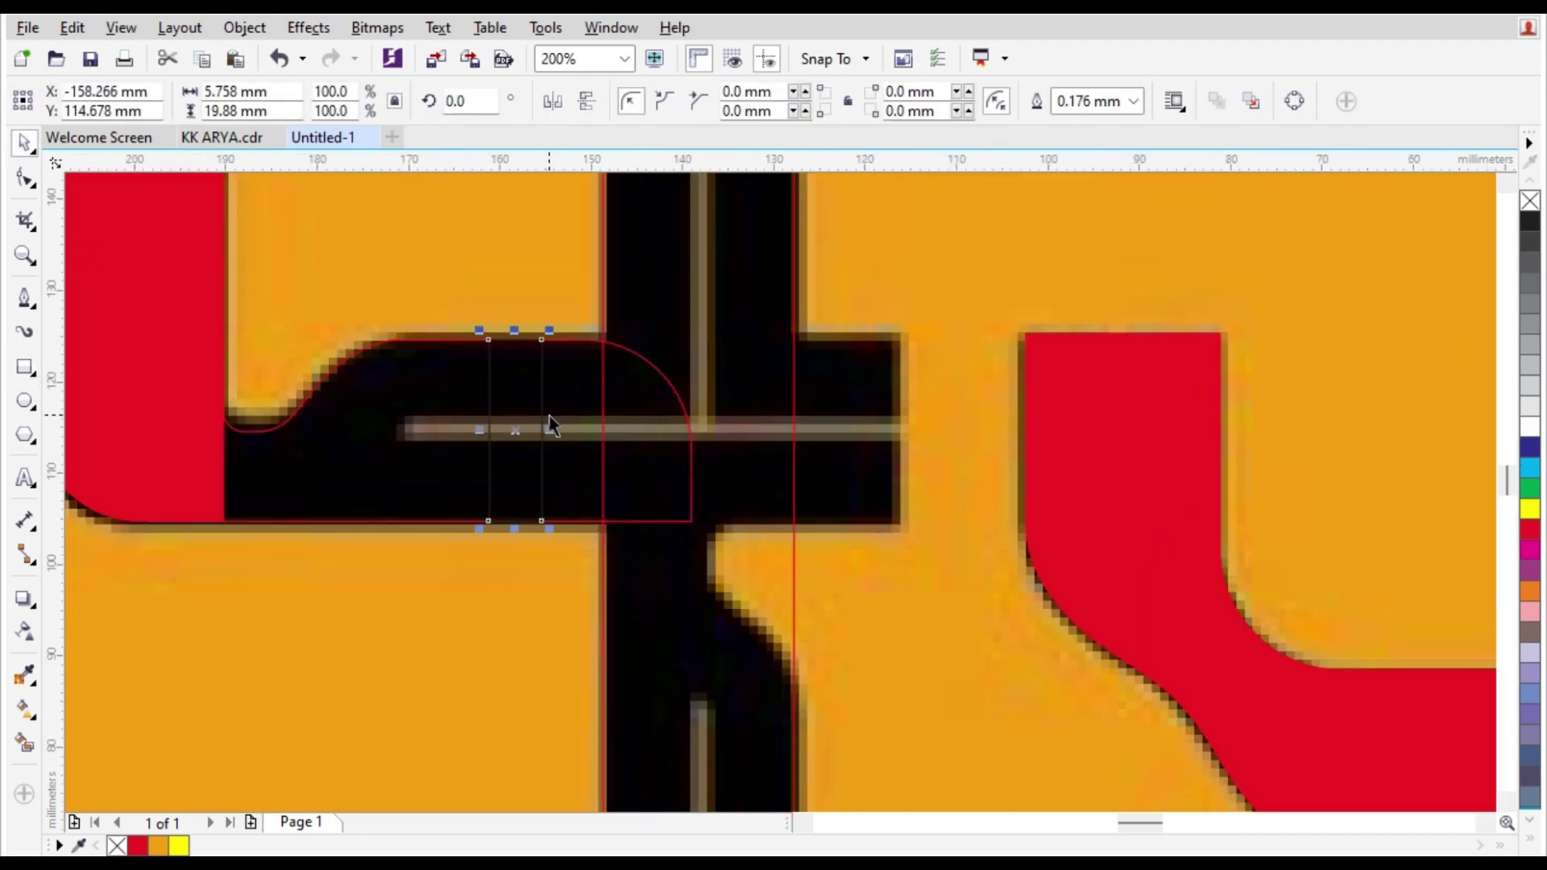
pyautogui.moveTo(547, 430); pyautogui.dragTo(909, 463)
pyautogui.scroll(-2, 709, 488)
pyautogui.scroll(-1, 969, 553)
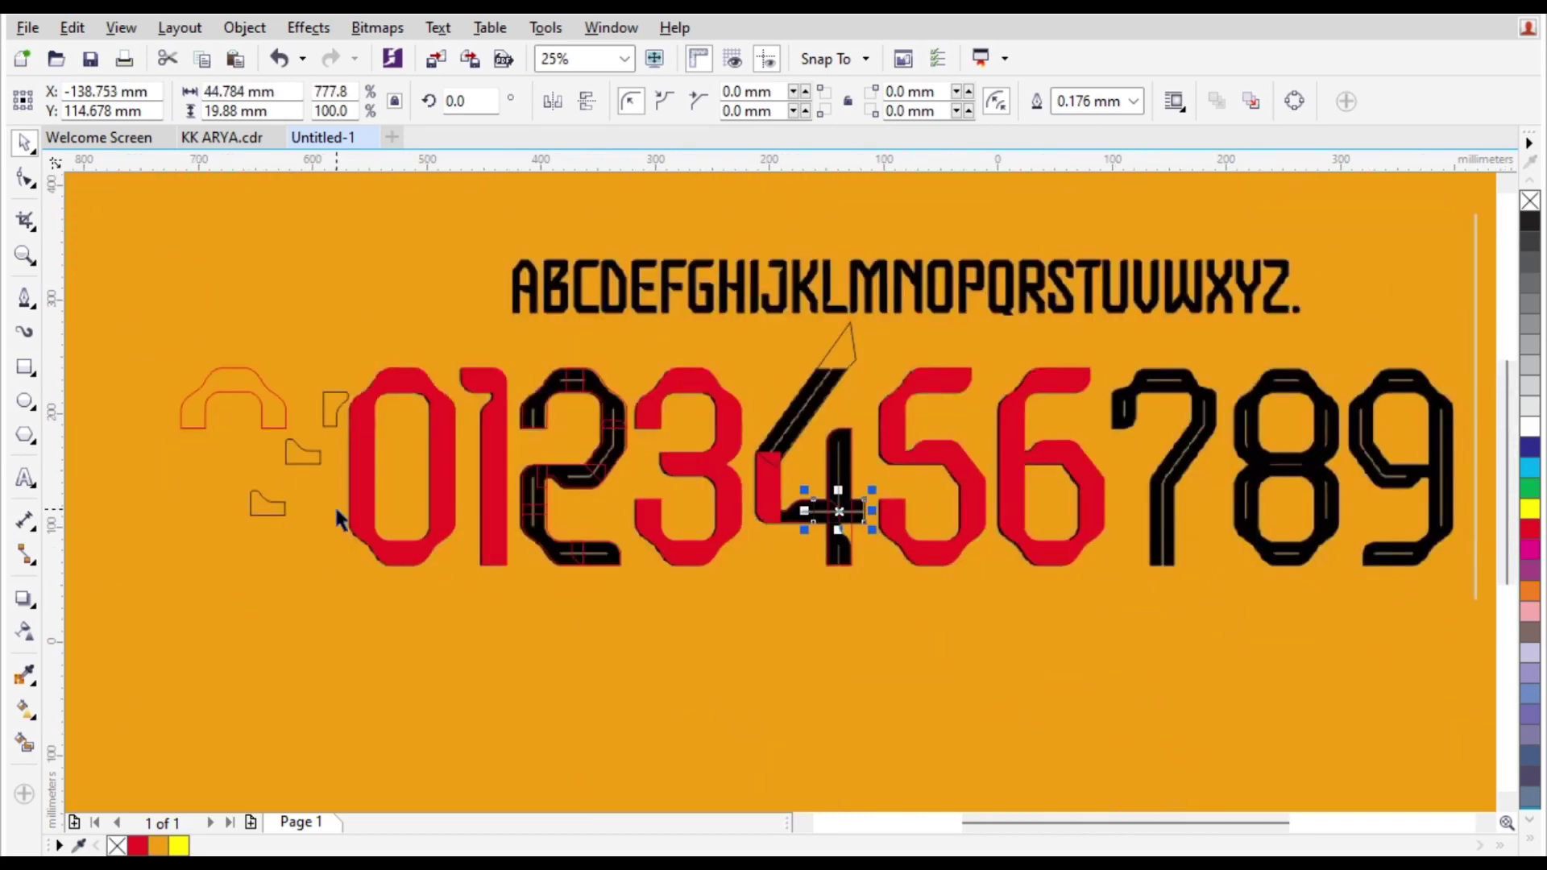
# Move the curve piece beside the 4's stem, rotate it 90° and mirror it horizontally.
pyautogui.moveTo(273, 502); pyautogui.dragTo(881, 547)
pyautogui.scroll(2, 881, 545)
pyautogui.scroll(2, 826, 553)
pyautogui.moveTo(847, 612); pyautogui.dragTo(864, 511)
pyautogui.click(922, 549)
pyautogui.moveTo(1244, 265); pyautogui.dragTo(1225, 405)
pyautogui.hotkey('ctrl', 'z')
pyautogui.moveTo(866, 493); pyautogui.dragTo(864, 409)
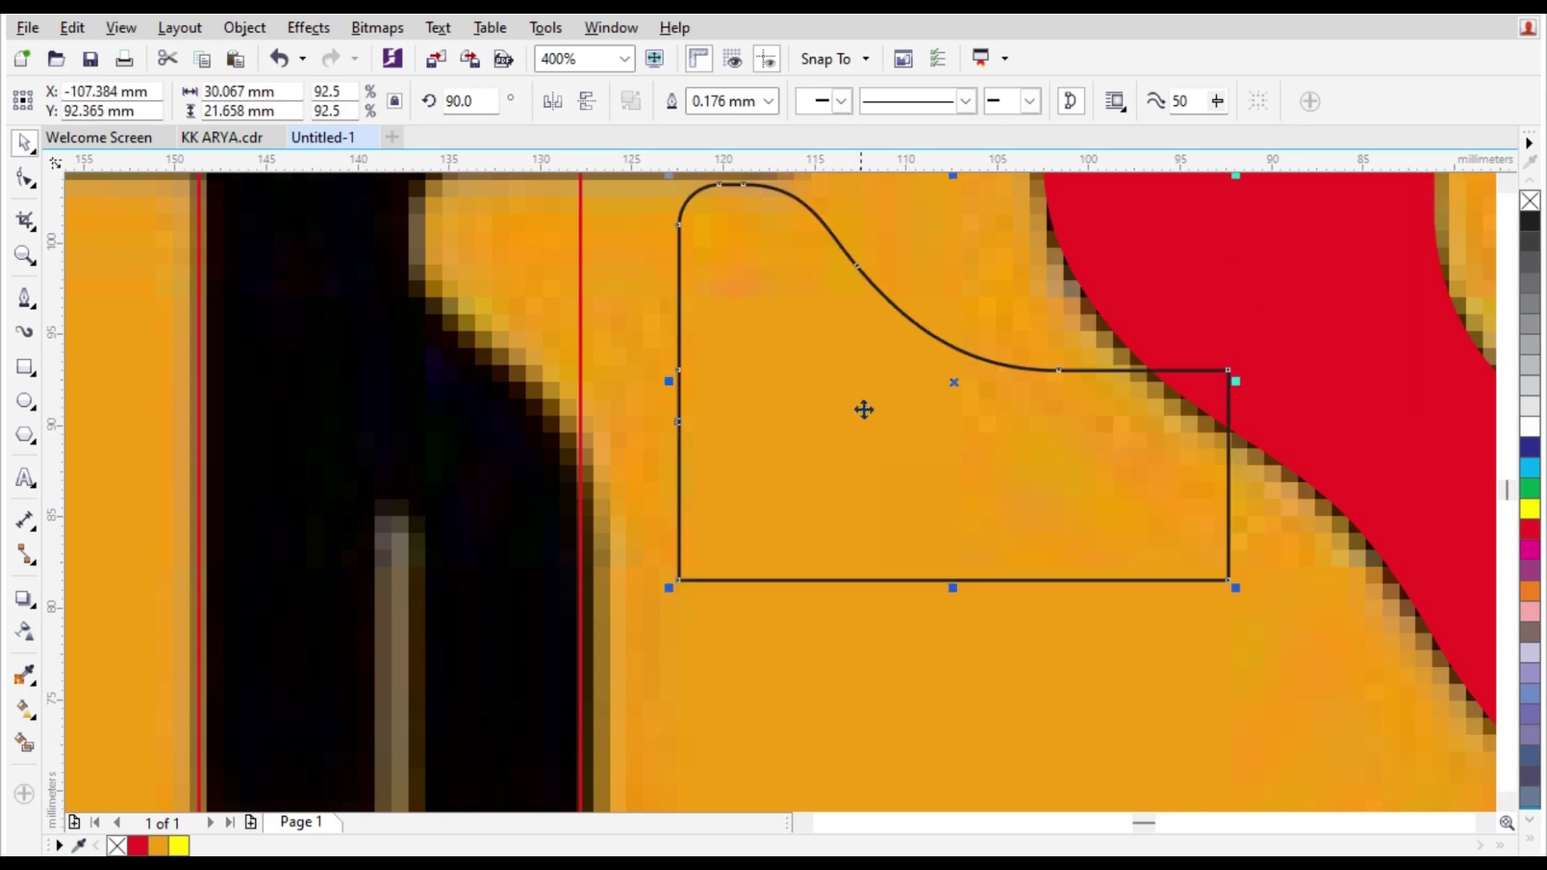
pyautogui.click(864, 409)
pyautogui.scroll(-1, 1220, 279)
pyautogui.moveTo(1227, 227); pyautogui.dragTo(1211, 500)
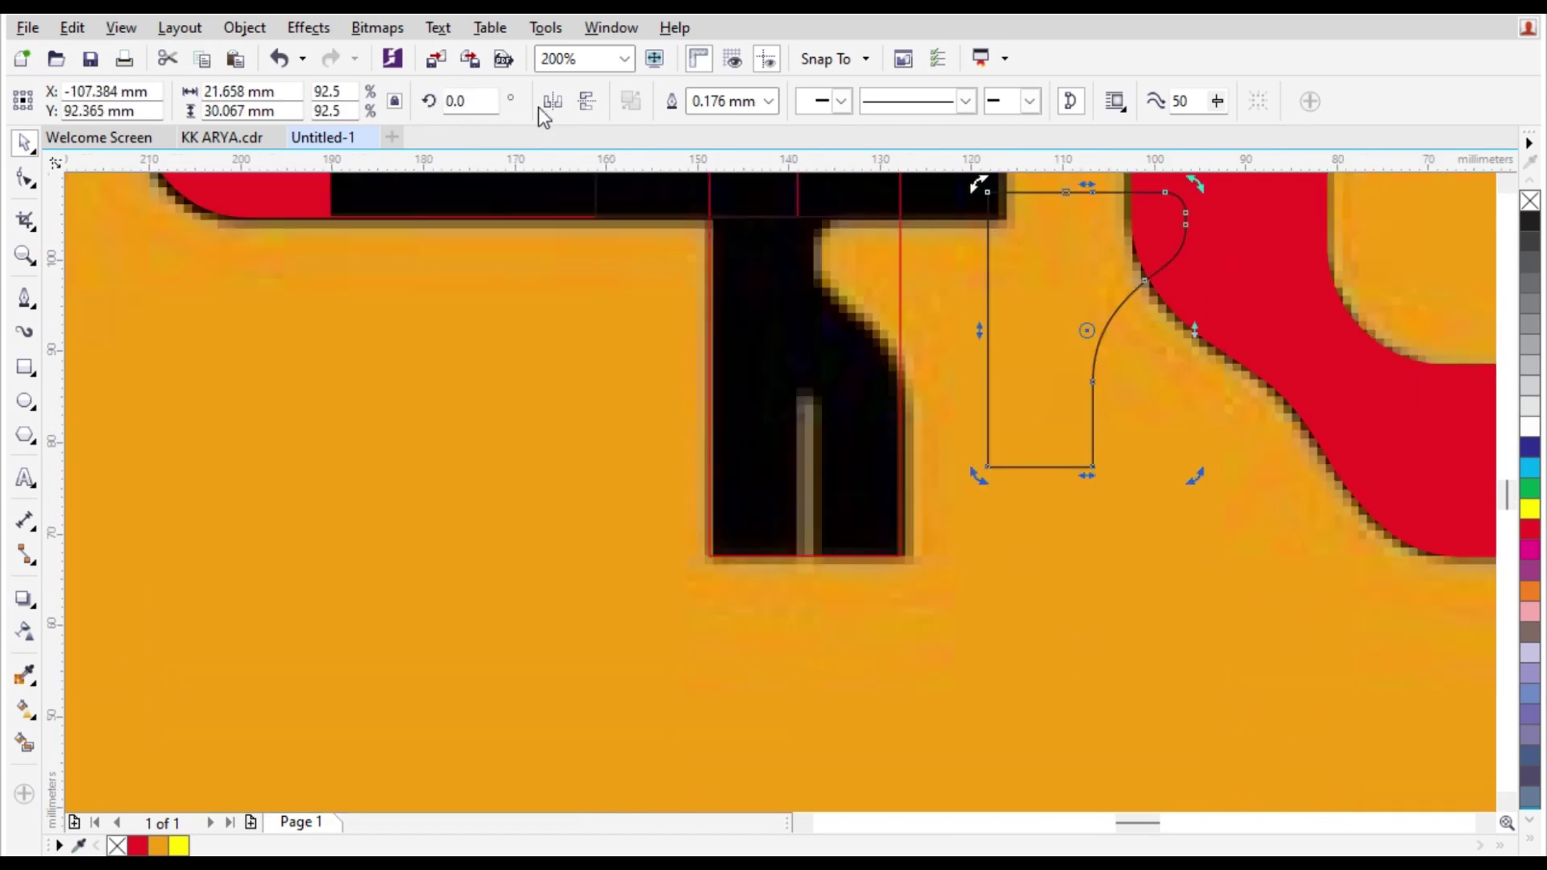
pyautogui.click(553, 100)
pyautogui.scroll(1, 1046, 214)
# In Wireframe view, fit the curve piece into the stem-to-crossbar bend, then return to Enhanced view.
pyautogui.click(121, 28)
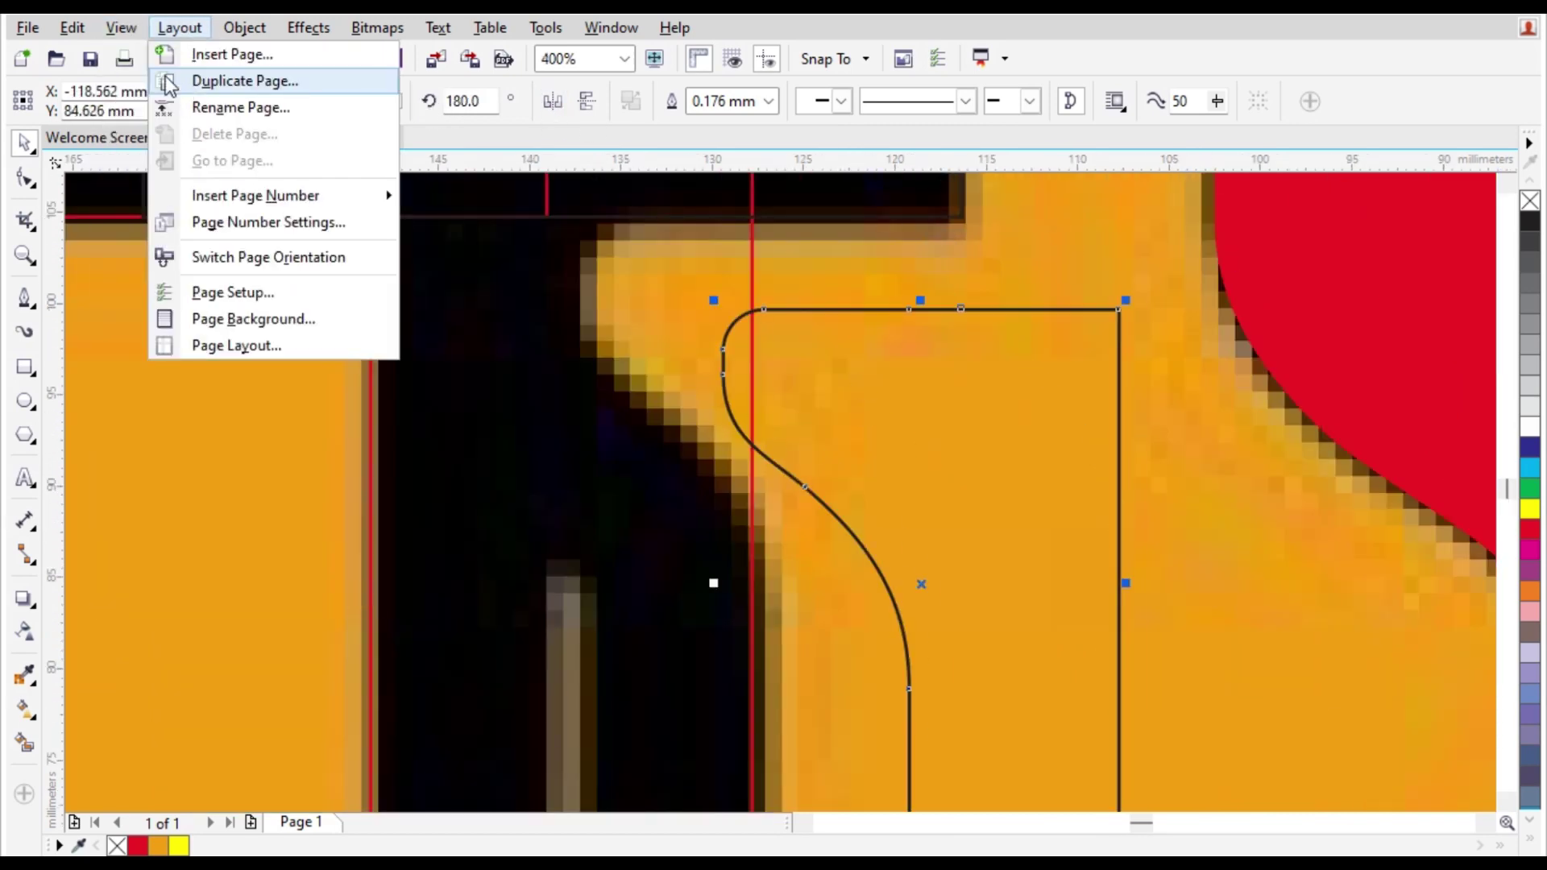
pyautogui.click(161, 76)
pyautogui.moveTo(769, 302); pyautogui.dragTo(908, 328)
pyautogui.scroll(2, 839, 338)
pyautogui.scroll(-1, 867, 414)
pyautogui.scroll(-1, 822, 511)
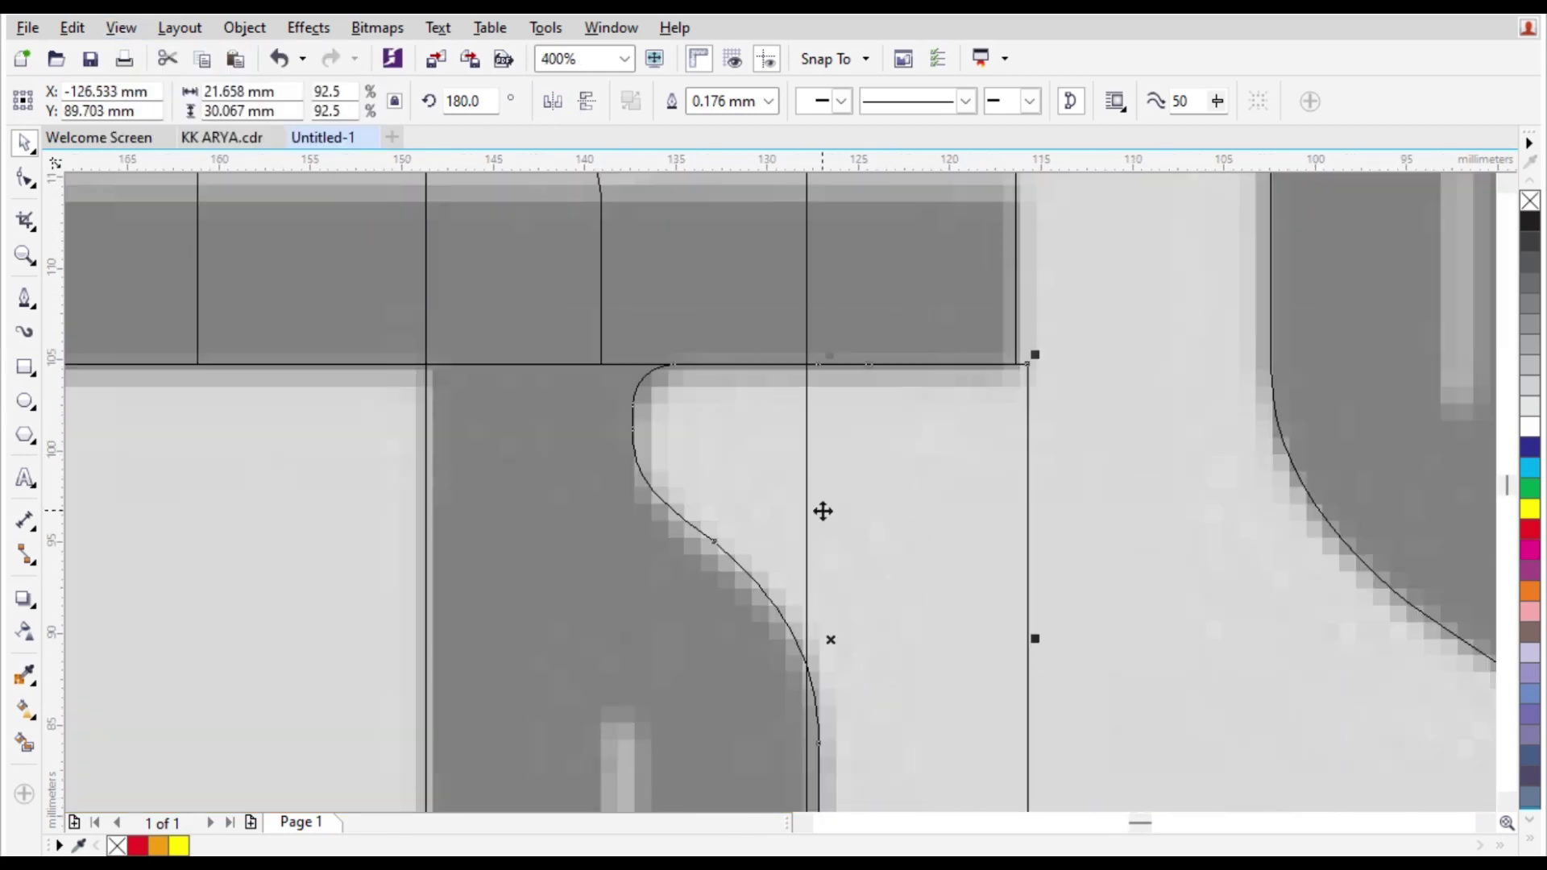
pyautogui.scroll(1, 949, 587)
pyautogui.scroll(-1, 894, 511)
pyautogui.scroll(-1, 849, 419)
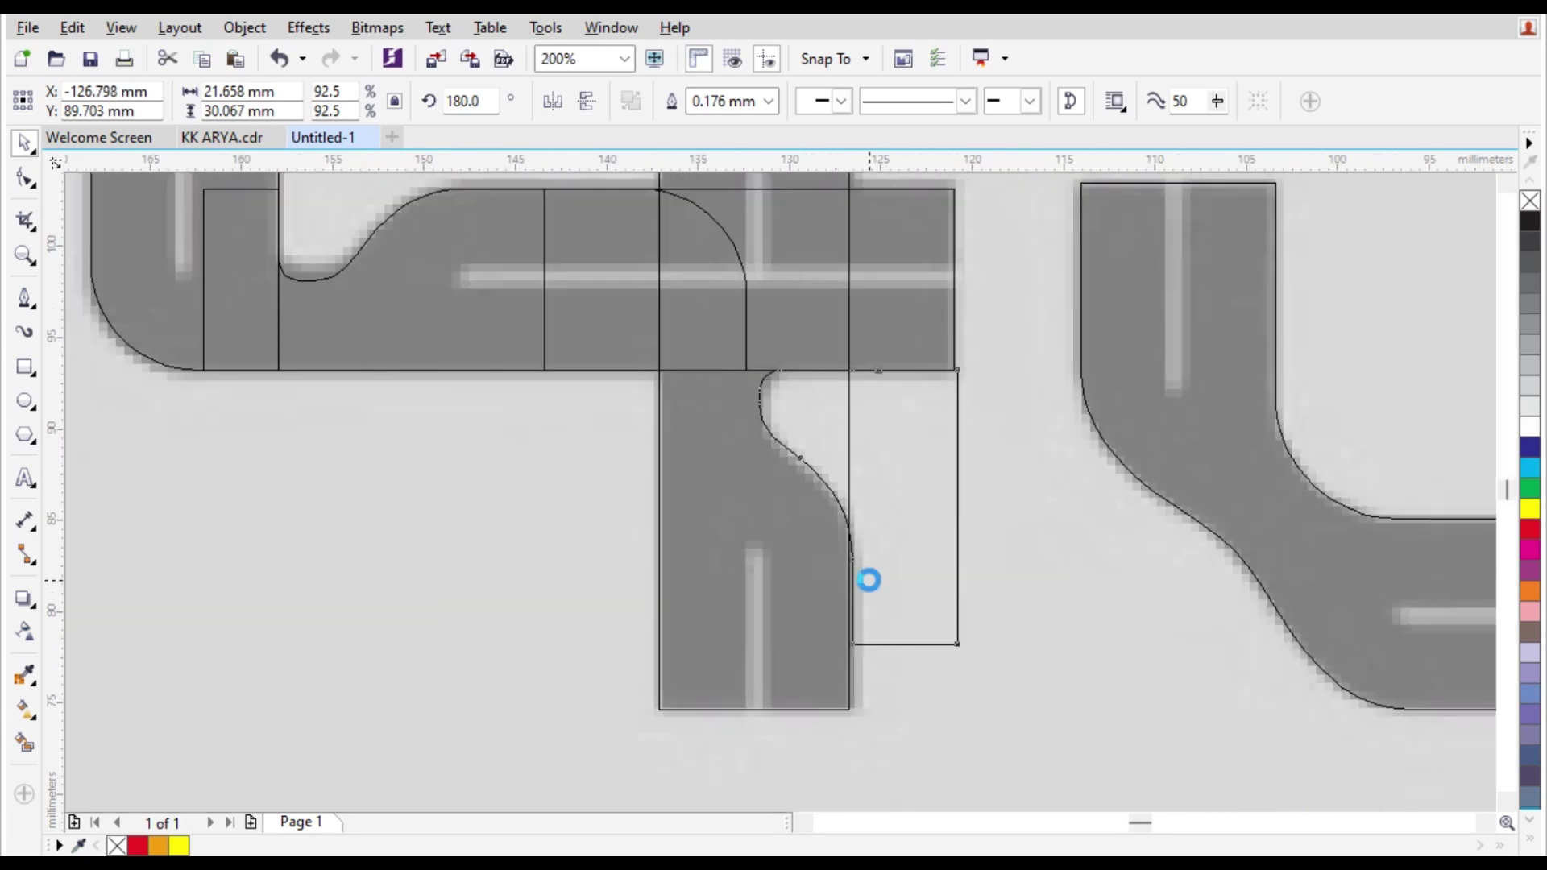
pyautogui.scroll(1, 869, 581)
pyautogui.keyDown('shift'); pyautogui.click(556, 182); pyautogui.keyUp('shift')
pyautogui.click(739, 508)
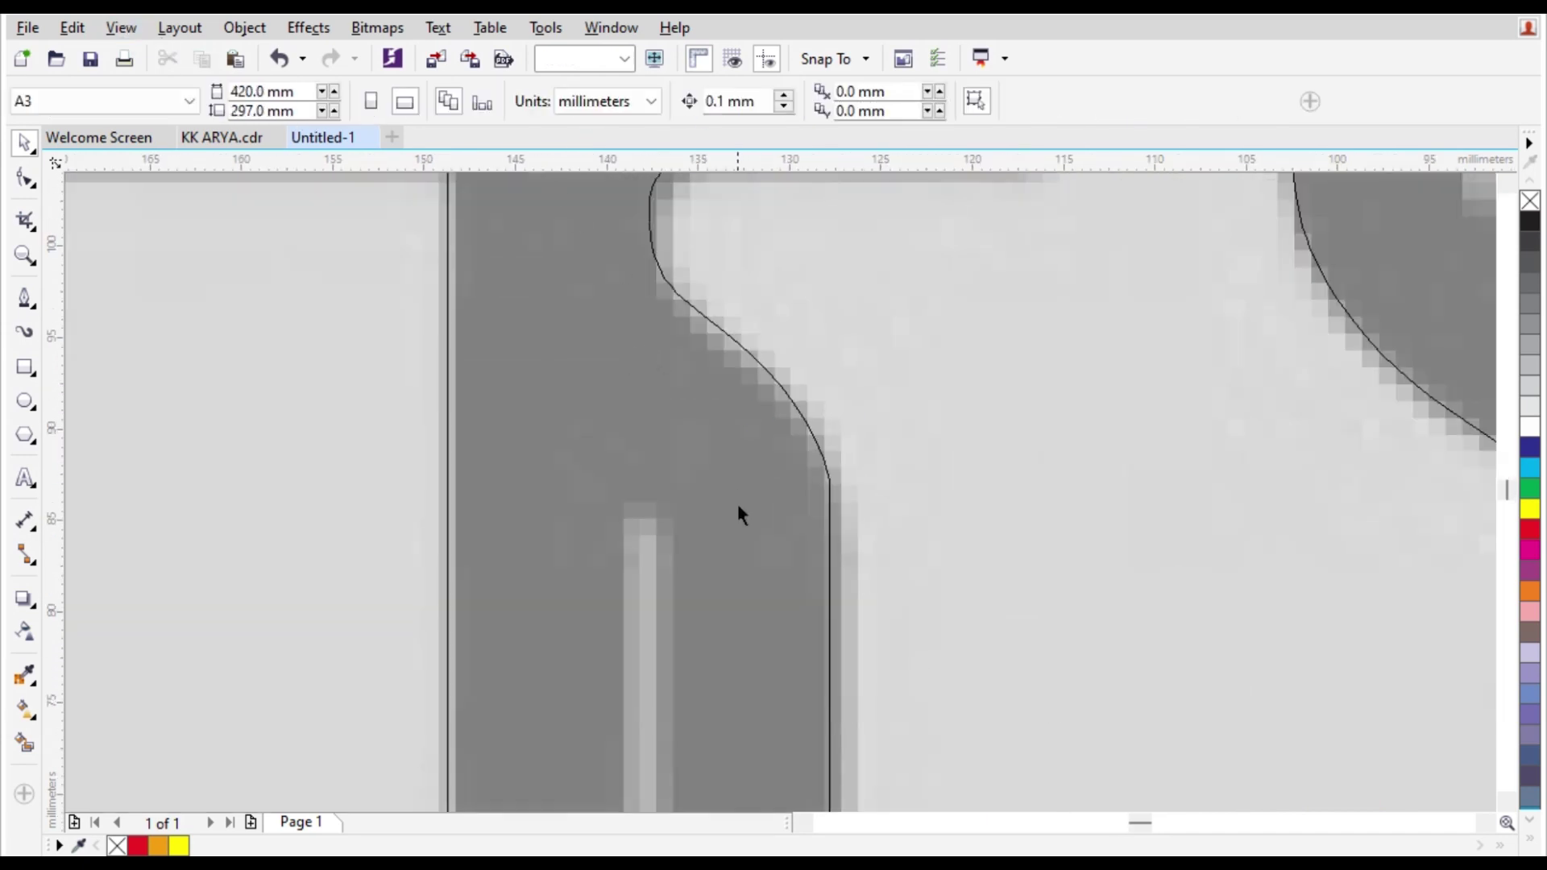
pyautogui.scroll(-1, 739, 508)
pyautogui.click(121, 27)
pyautogui.click(182, 173)
pyautogui.scroll(-2, 815, 591)
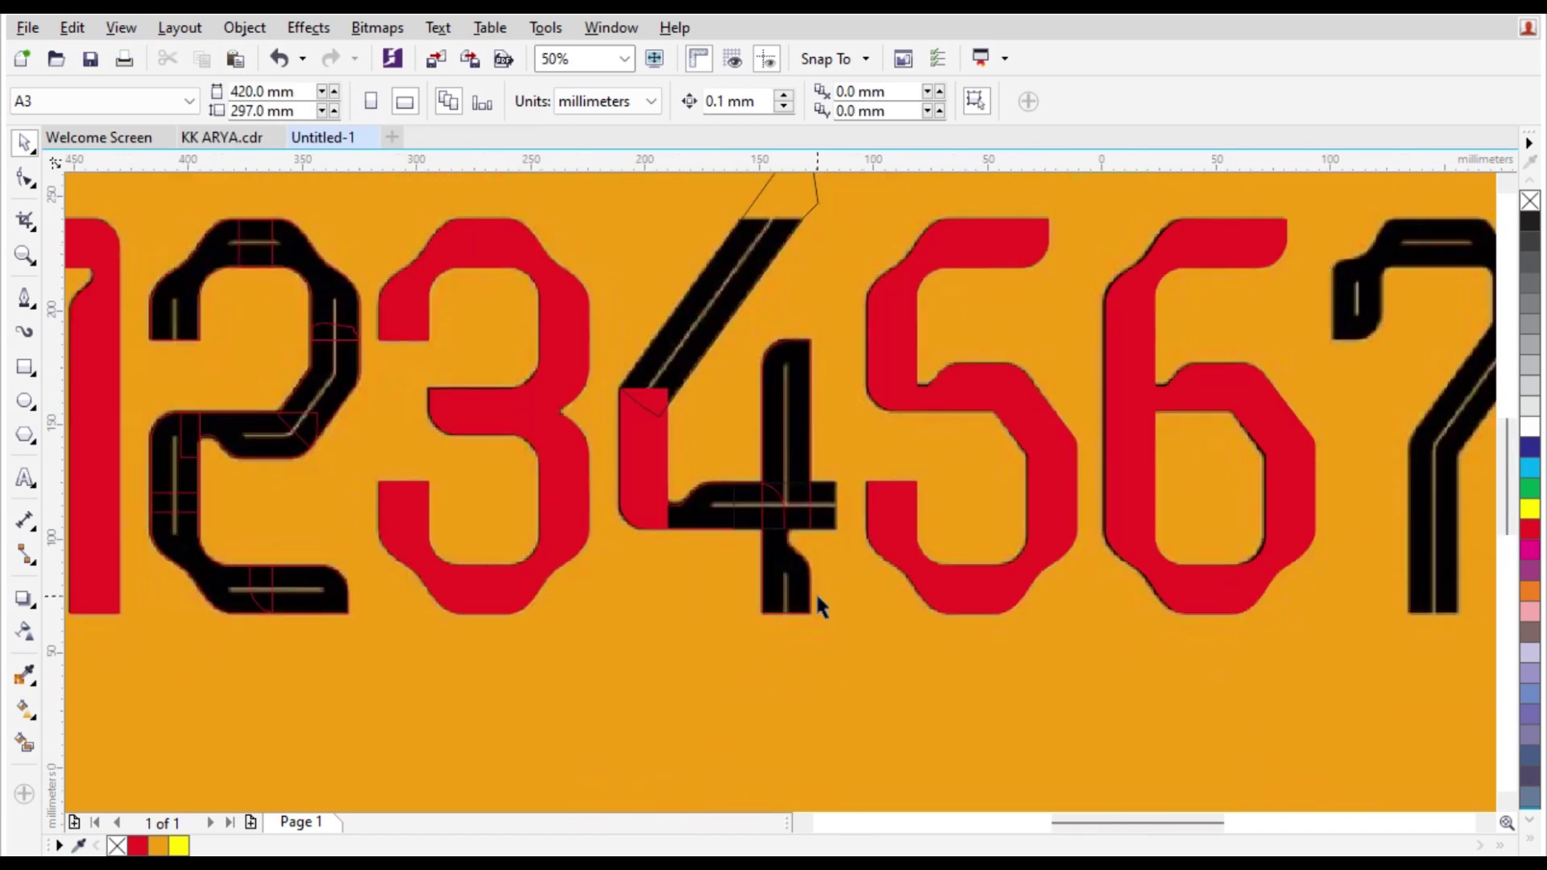
# Trim the diagonal outline's top with a rectangle, then delete the rectangle.
pyautogui.scroll(-2, 790, 499)
pyautogui.scroll(3, 761, 422)
pyautogui.click(25, 366)
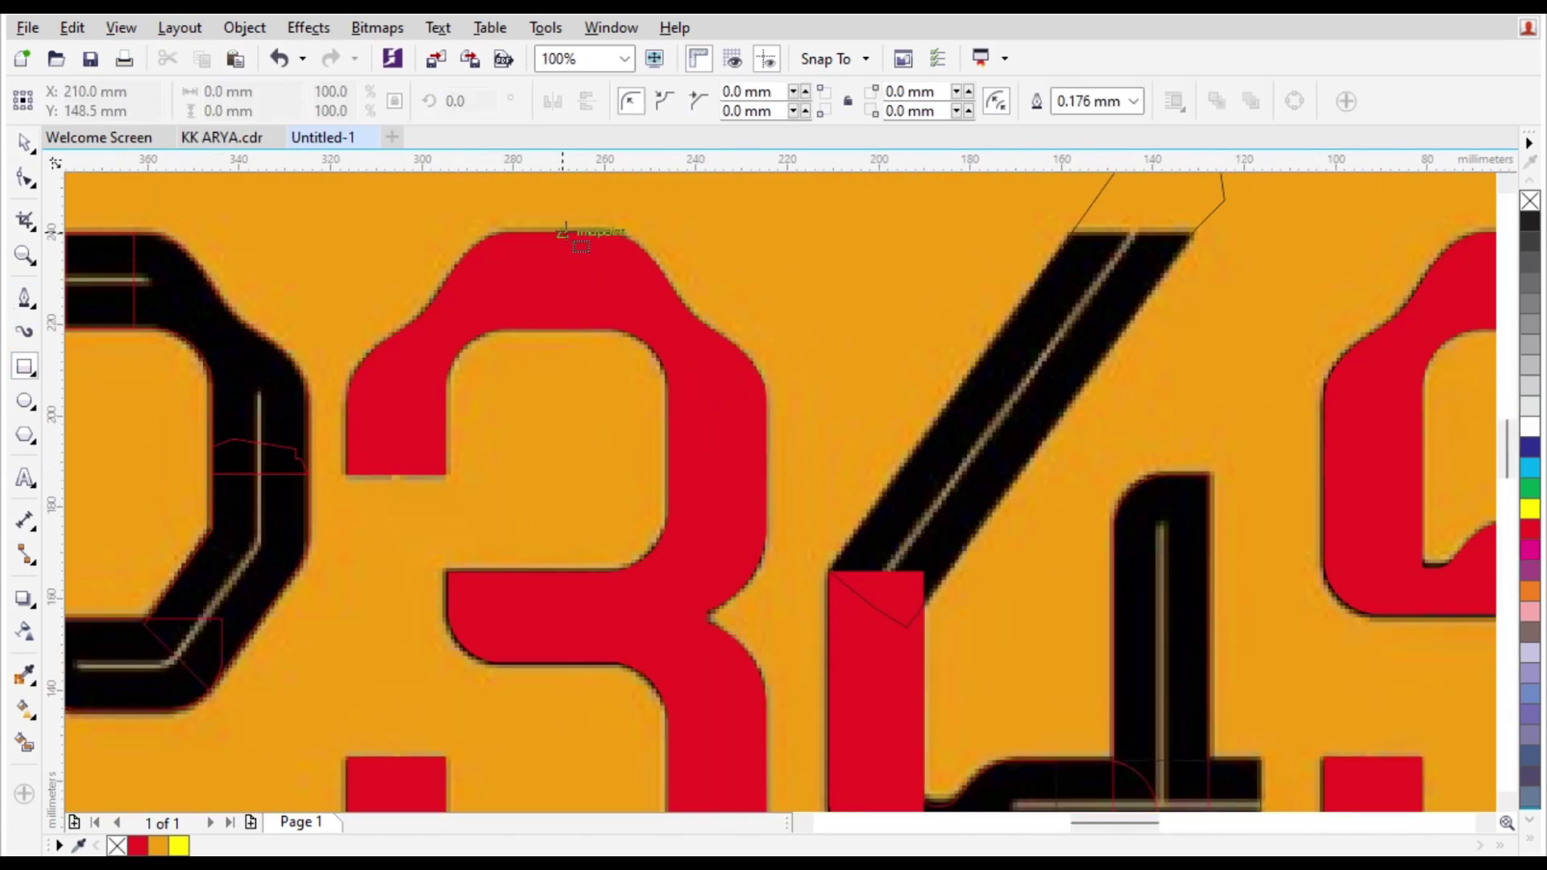
pyautogui.moveTo(564, 234); pyautogui.dragTo(1399, 223)
pyautogui.press('space')
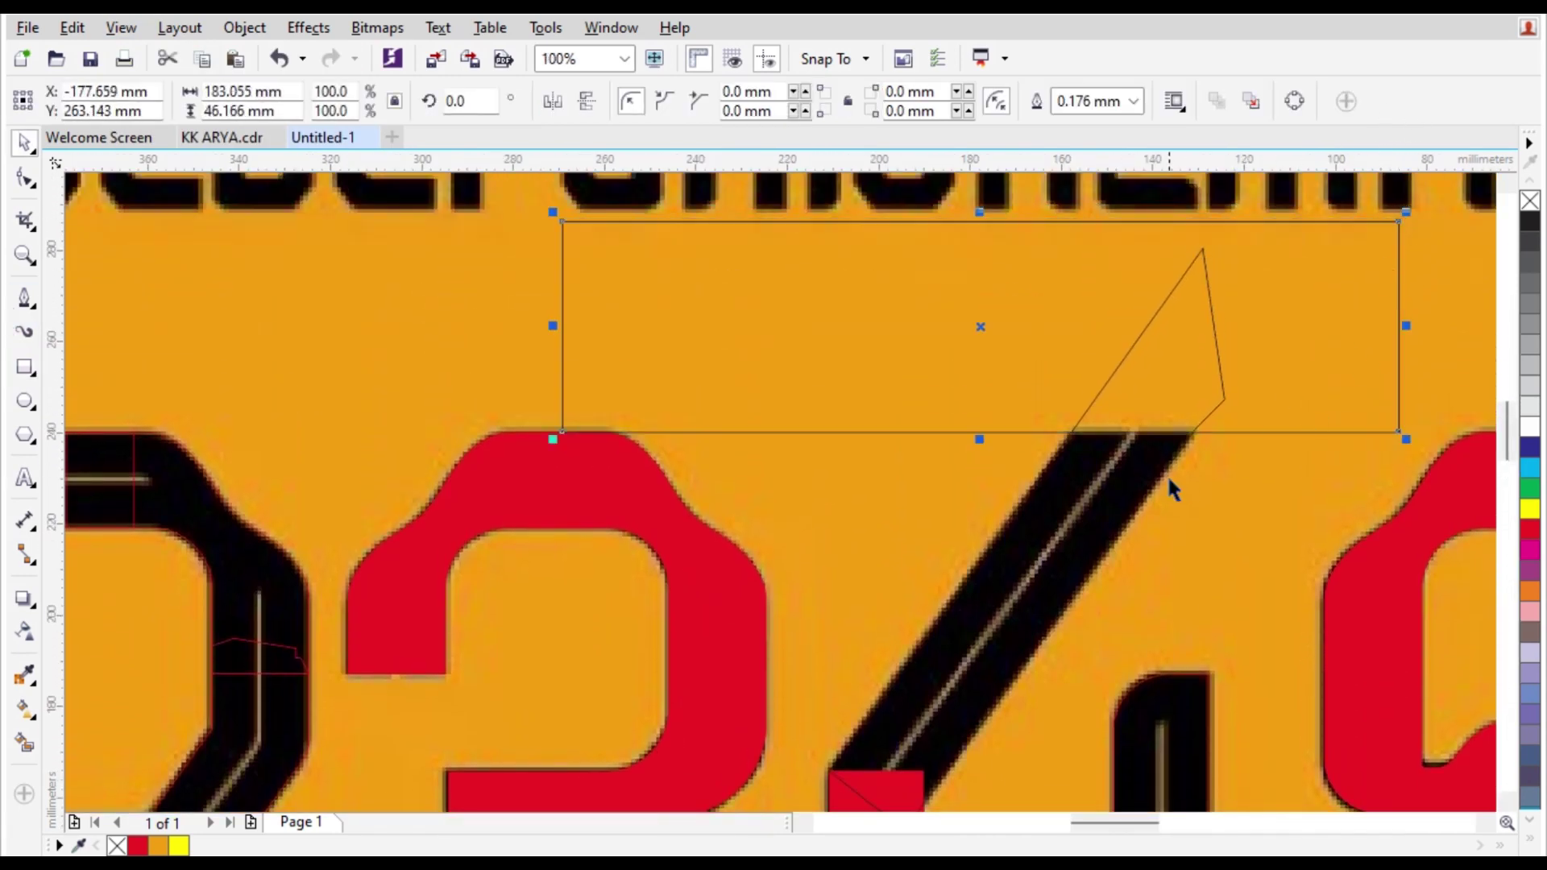
pyautogui.keyDown('shift'); pyautogui.click(1165, 475); pyautogui.keyUp('shift')
pyautogui.click(706, 108)
pyautogui.click(1012, 353)
pyautogui.press('Delete')
pyautogui.scroll(-1, 717, 276)
pyautogui.scroll(-1, 757, 339)
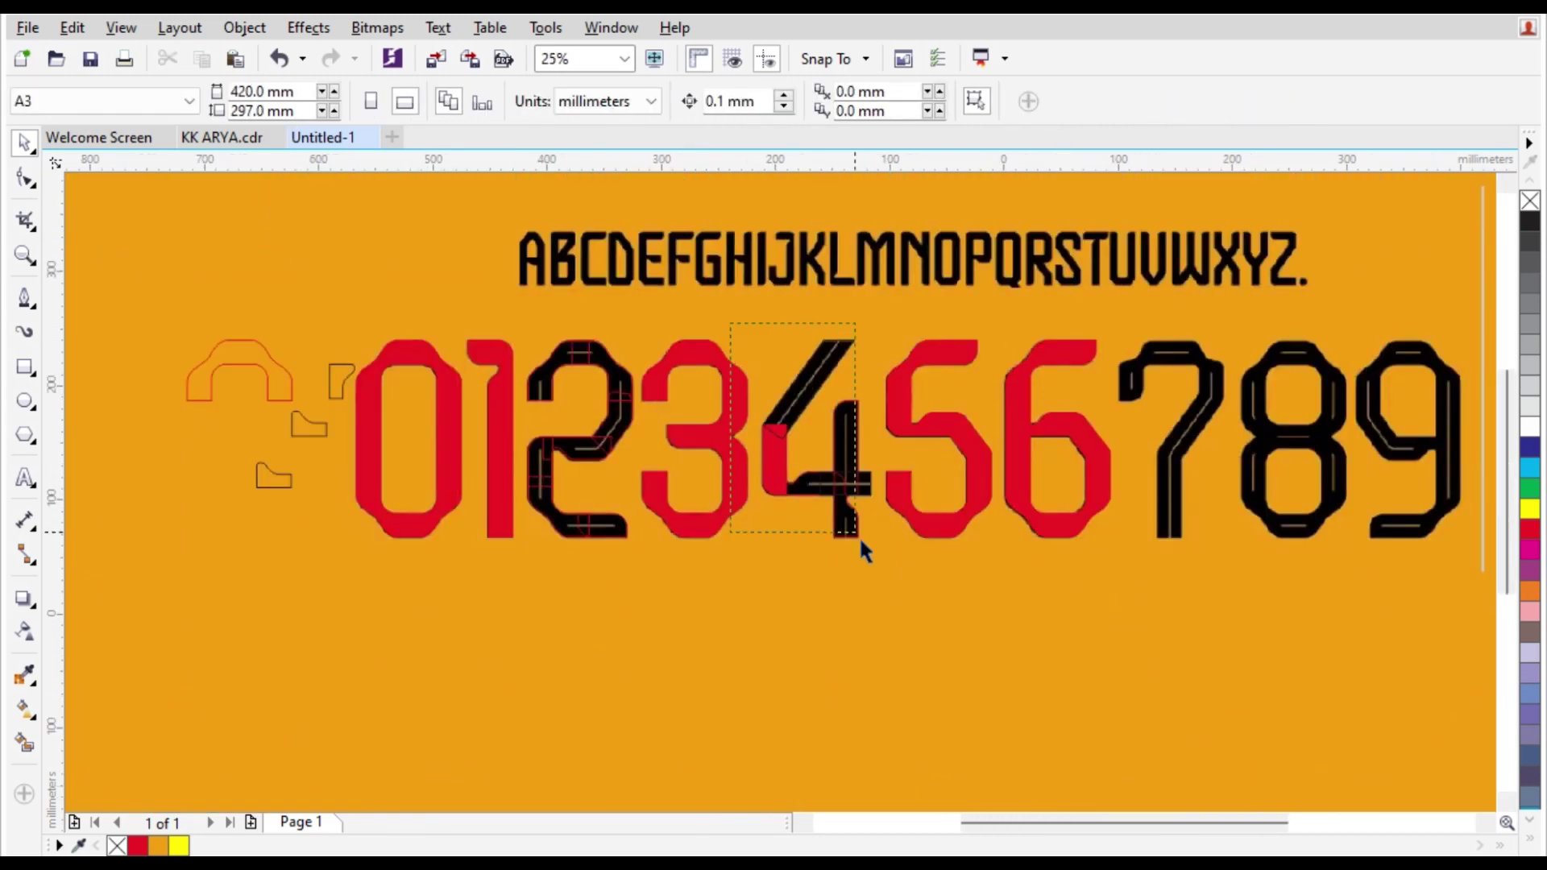
# Weld the 4's traced parts into one shape and fill it red.
pyautogui.click(857, 533)
pyautogui.click(673, 100)
pyautogui.scroll(1, 969, 465)
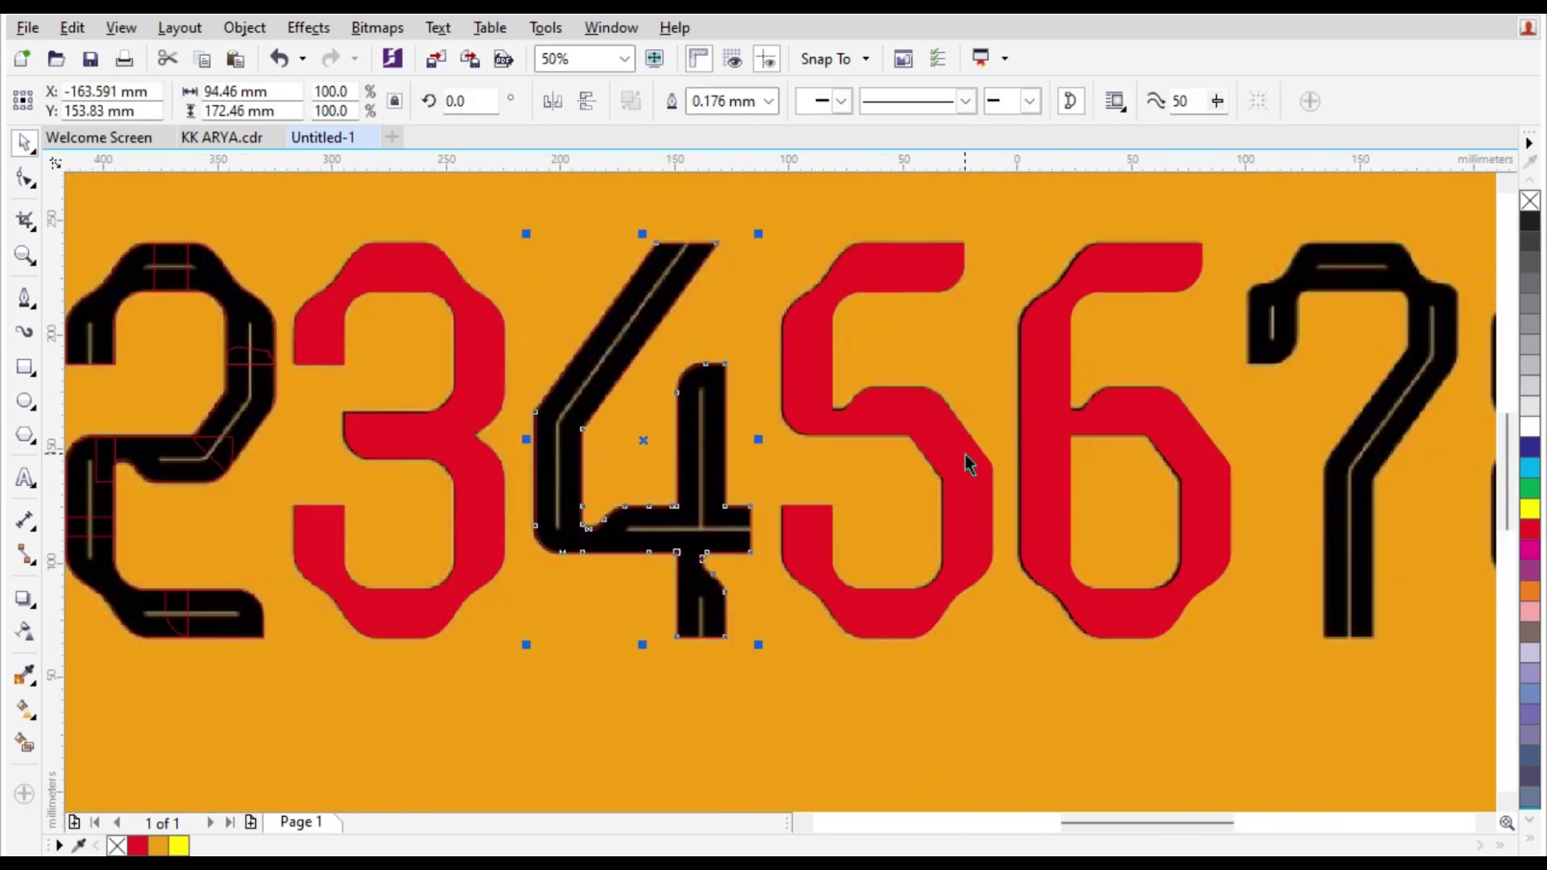
pyautogui.click(1528, 532)
pyautogui.scroll(-1, 903, 649)
pyautogui.click(902, 650)
pyautogui.scroll(1, 1002, 445)
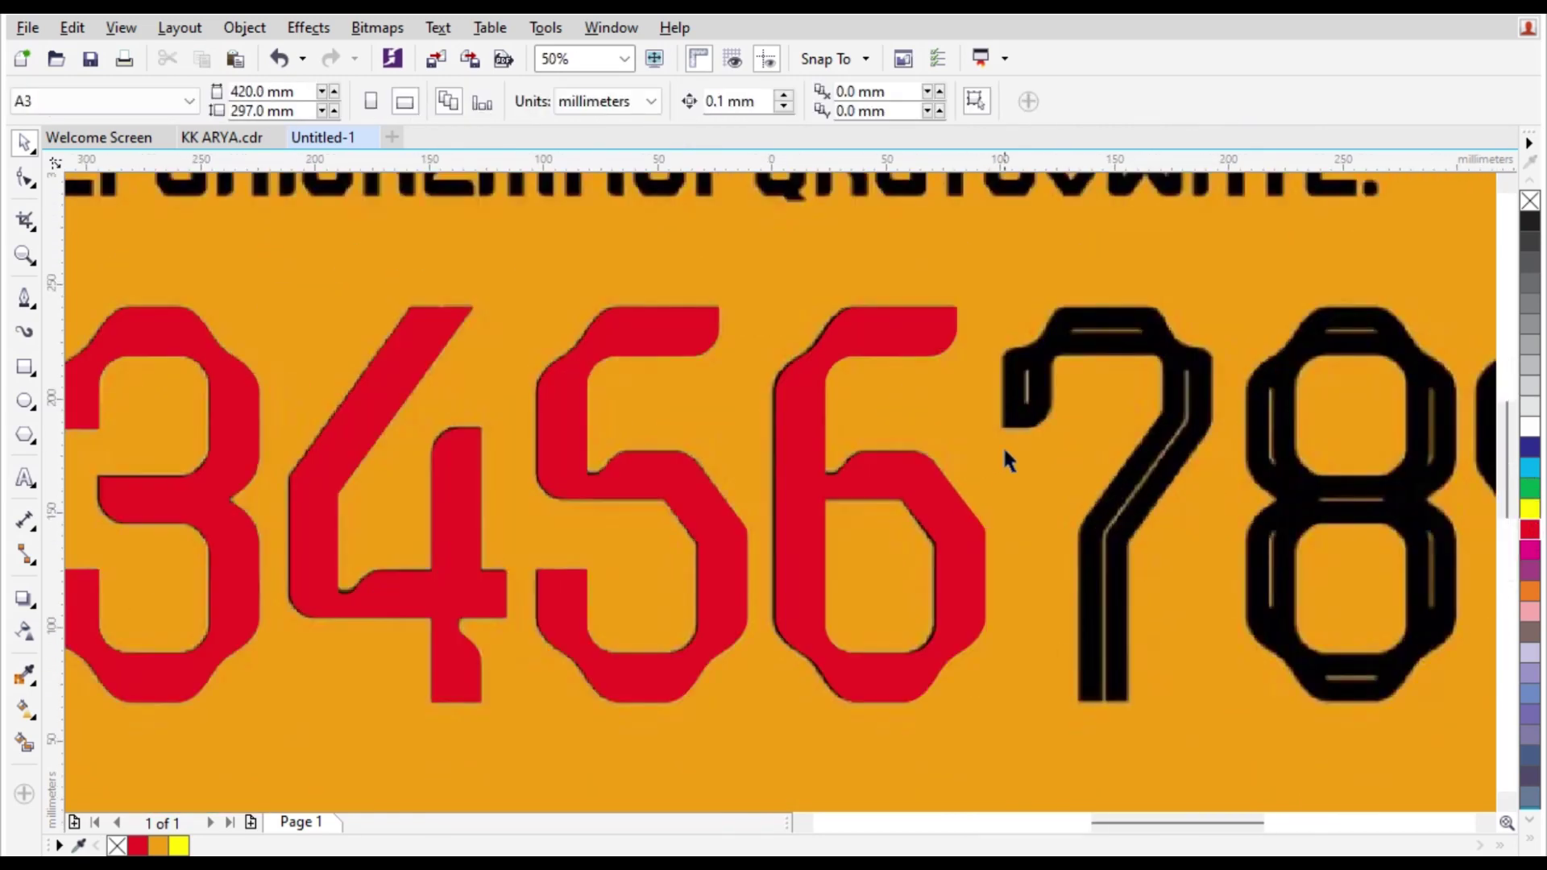
pyautogui.scroll(-1, 1007, 461)
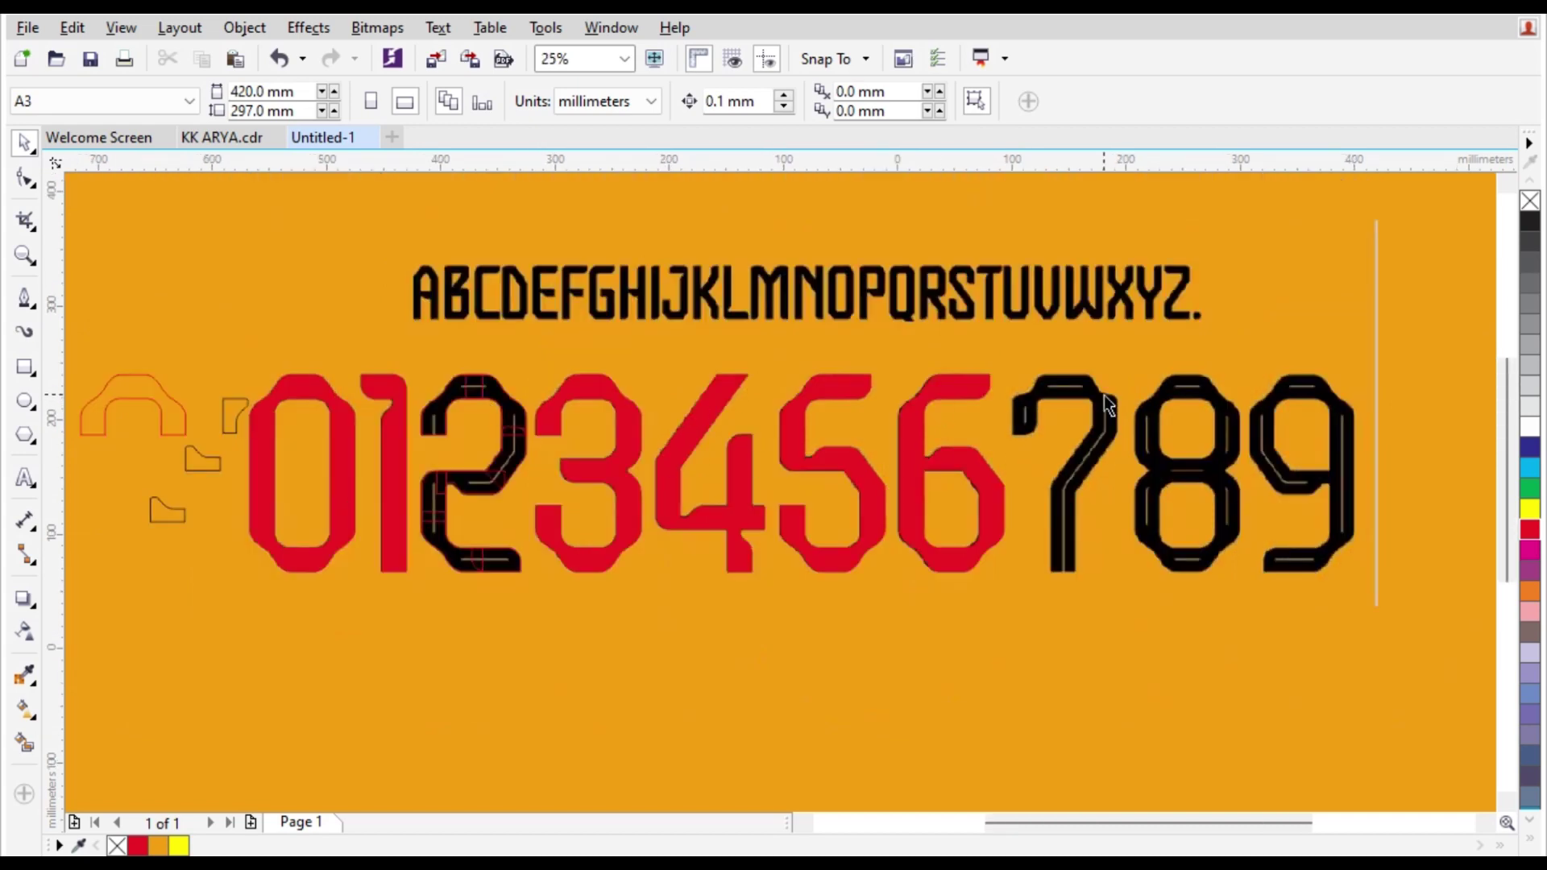
pyautogui.click(501, 389)
pyautogui.keyDown('shift'); pyautogui.click(435, 414); pyautogui.keyUp('shift')
pyautogui.moveTo(435, 414); pyautogui.dragTo(800, 421)
pyautogui.scroll(4, 1029, 424)
pyautogui.scroll(-2, 749, 524)
pyautogui.scroll(1, 1050, 320)
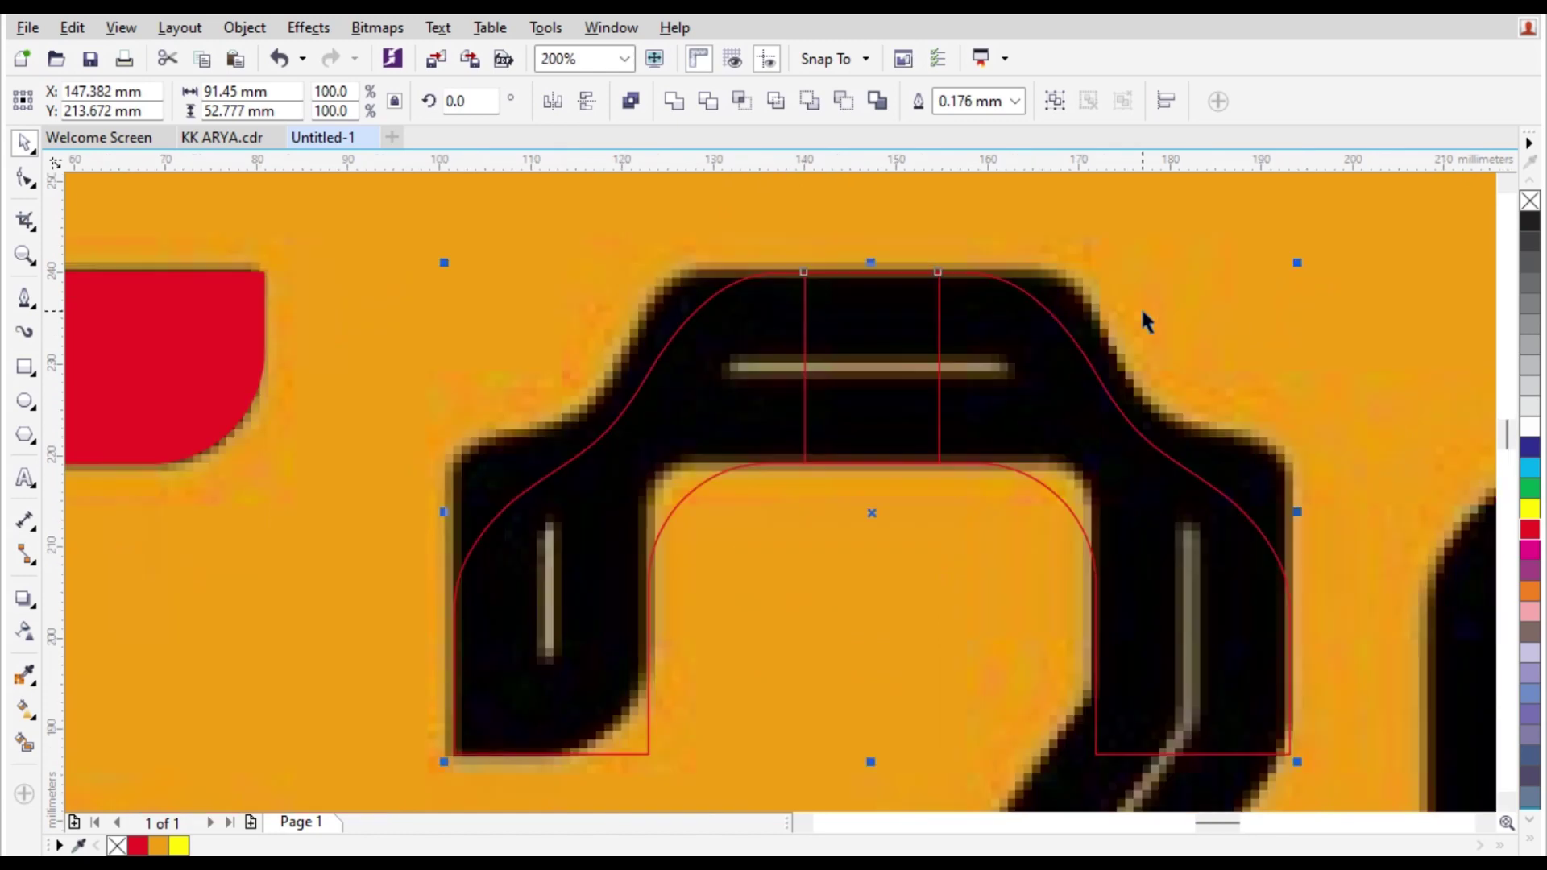
pyautogui.click(1144, 317)
pyautogui.click(705, 392)
pyautogui.press('Delete')
pyautogui.click(1072, 400)
pyautogui.moveTo(1072, 401); pyautogui.dragTo(1056, 361)
pyautogui.scroll(-1, 913, 319)
pyautogui.scroll(1, 1066, 355)
pyautogui.scroll(-1, 916, 322)
pyautogui.scroll(1, 954, 425)
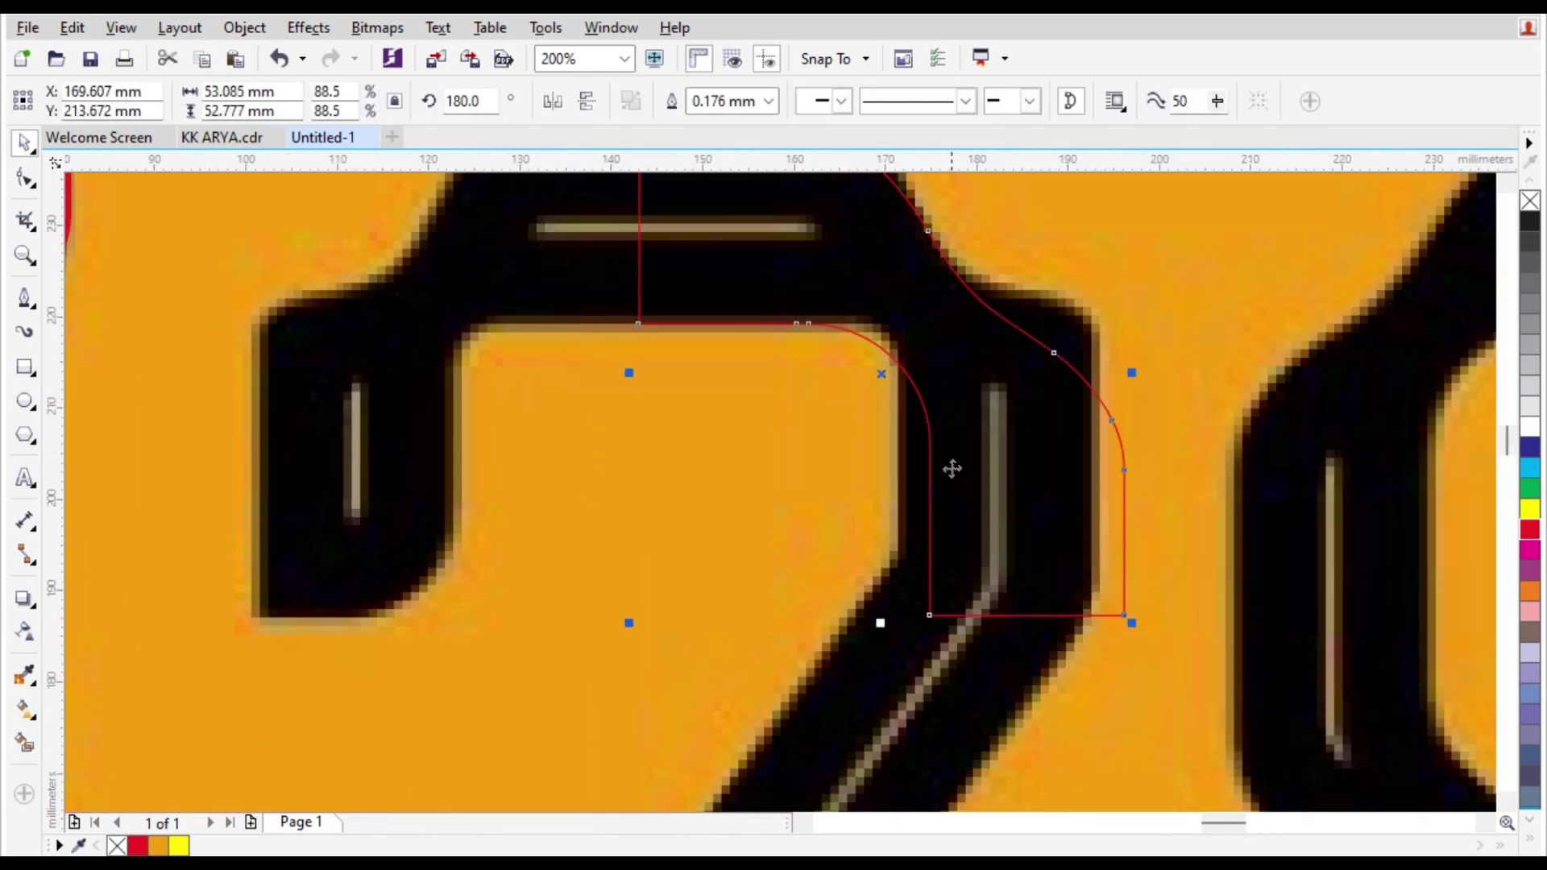
pyautogui.moveTo(1061, 529); pyautogui.dragTo(1029, 529)
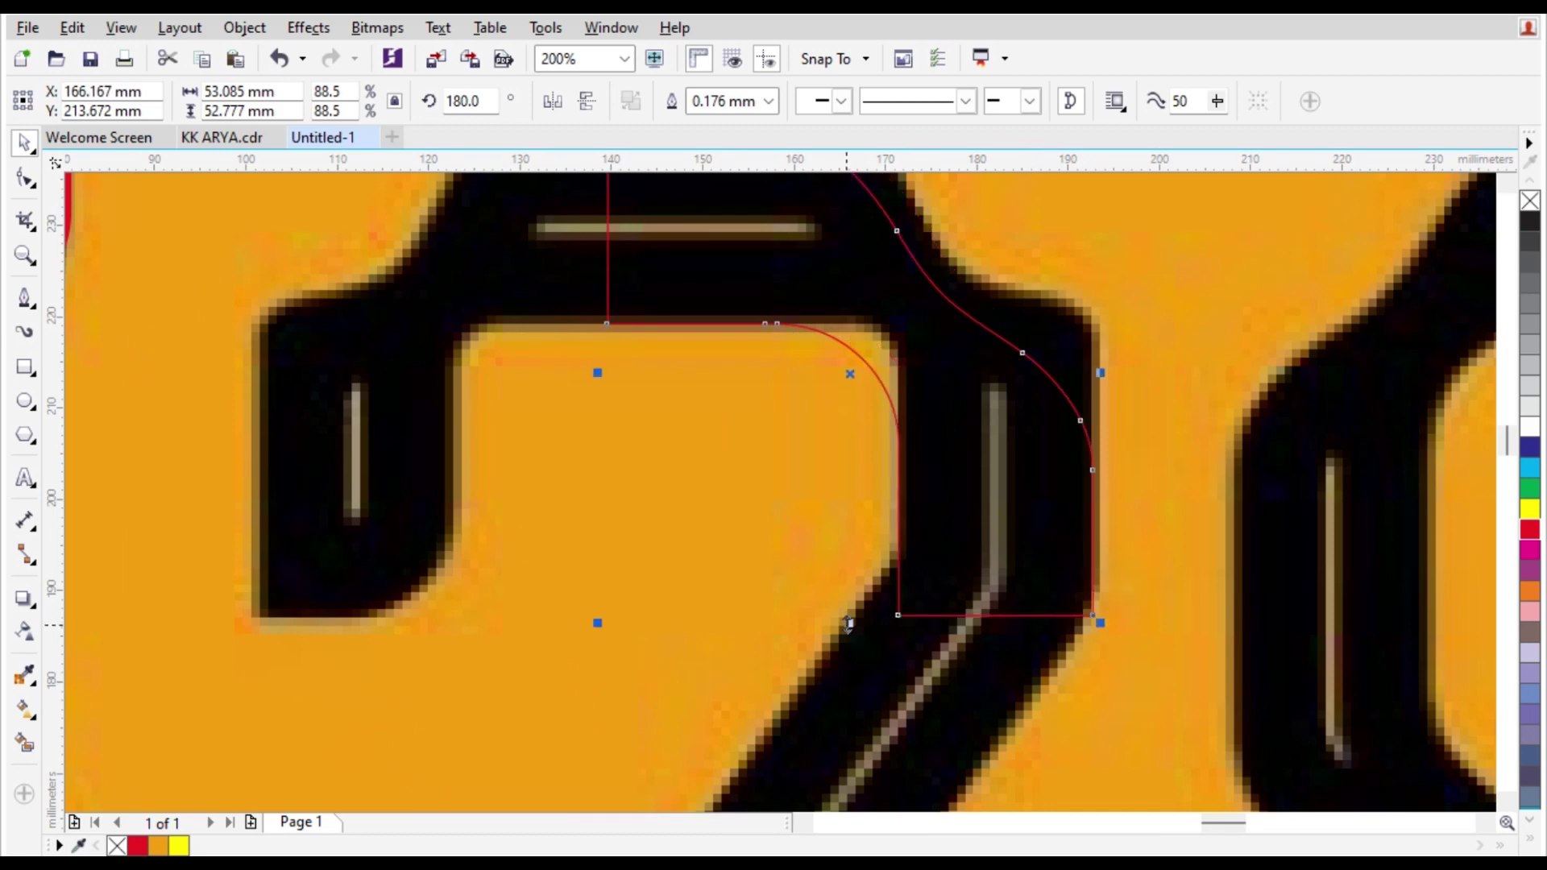
pyautogui.moveTo(848, 624); pyautogui.dragTo(867, 489)
pyautogui.hotkey('ctrl', 'z')
pyautogui.scroll(-1, 868, 491)
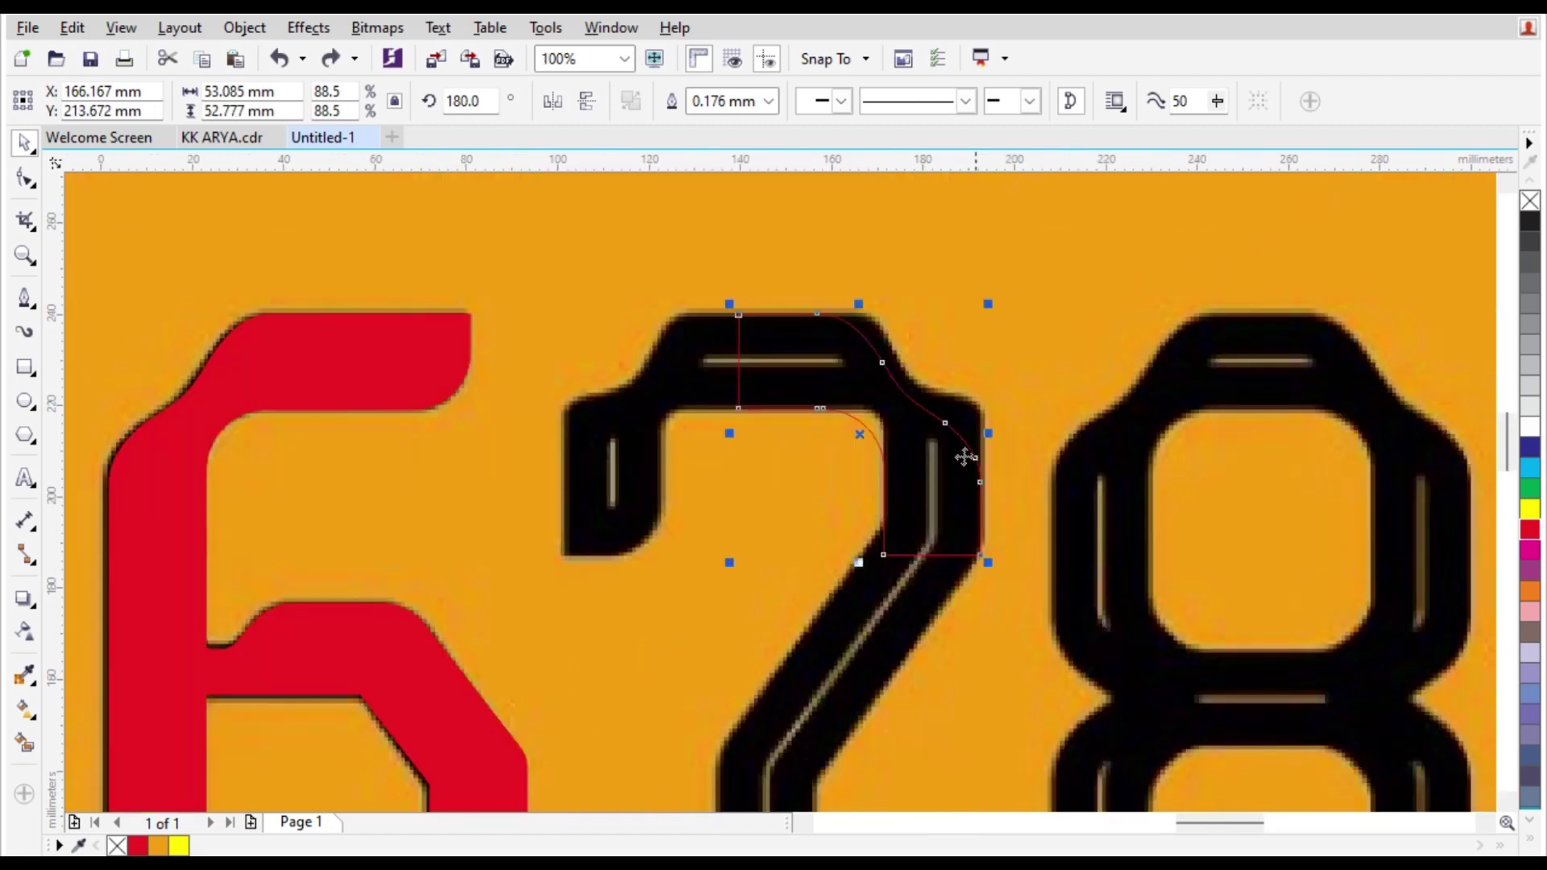
pyautogui.click(1012, 399)
pyautogui.scroll(-1, 1012, 399)
pyautogui.click(935, 388)
pyautogui.press('Delete')
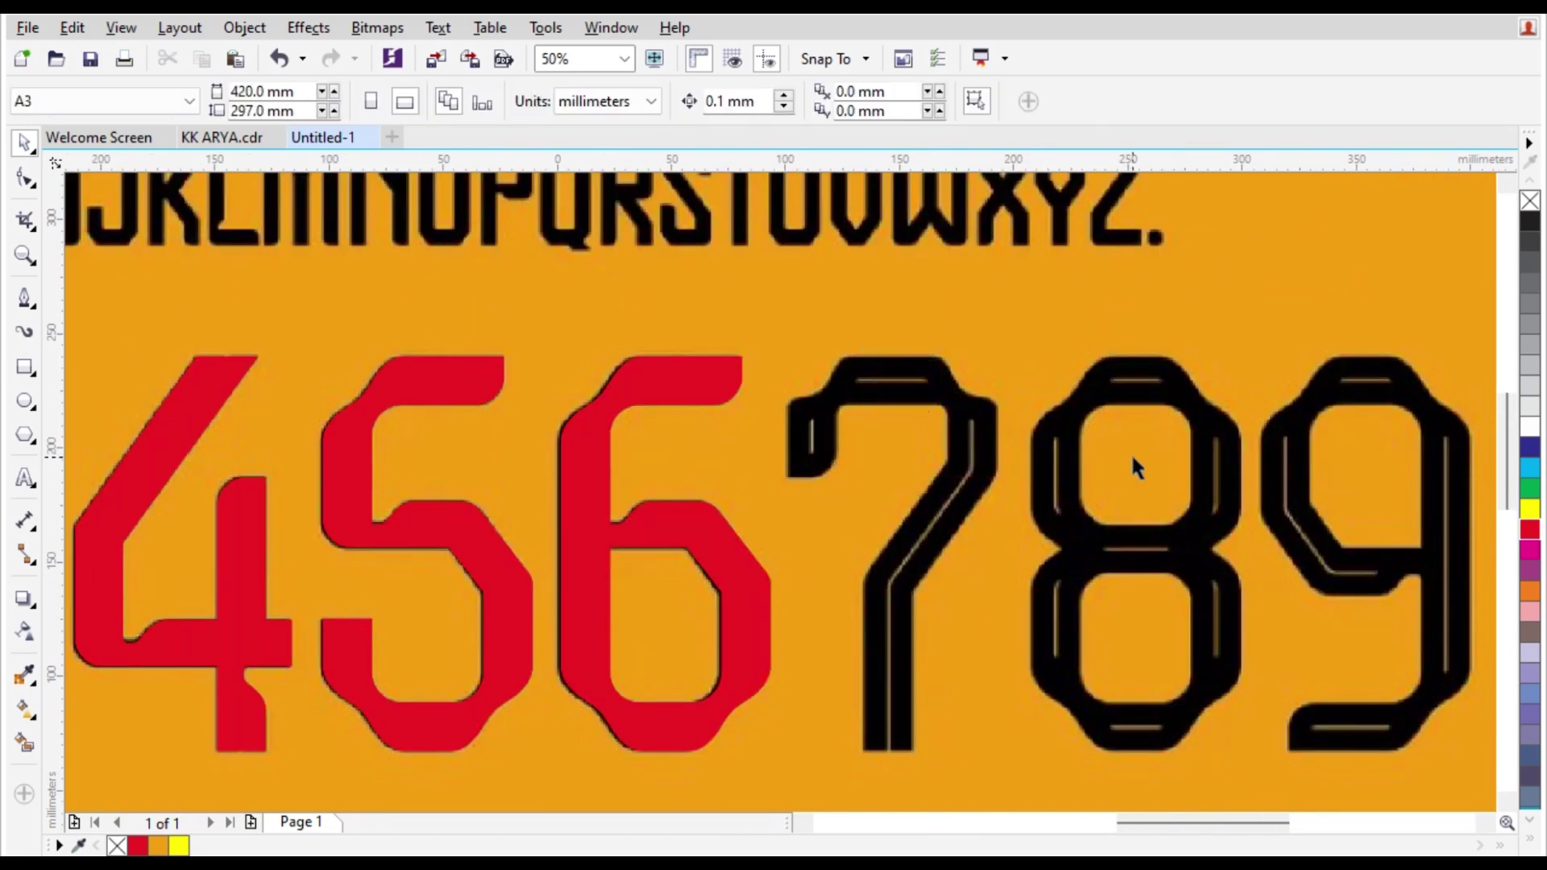
pyautogui.scroll(1, 948, 419)
pyautogui.scroll(-2, 878, 403)
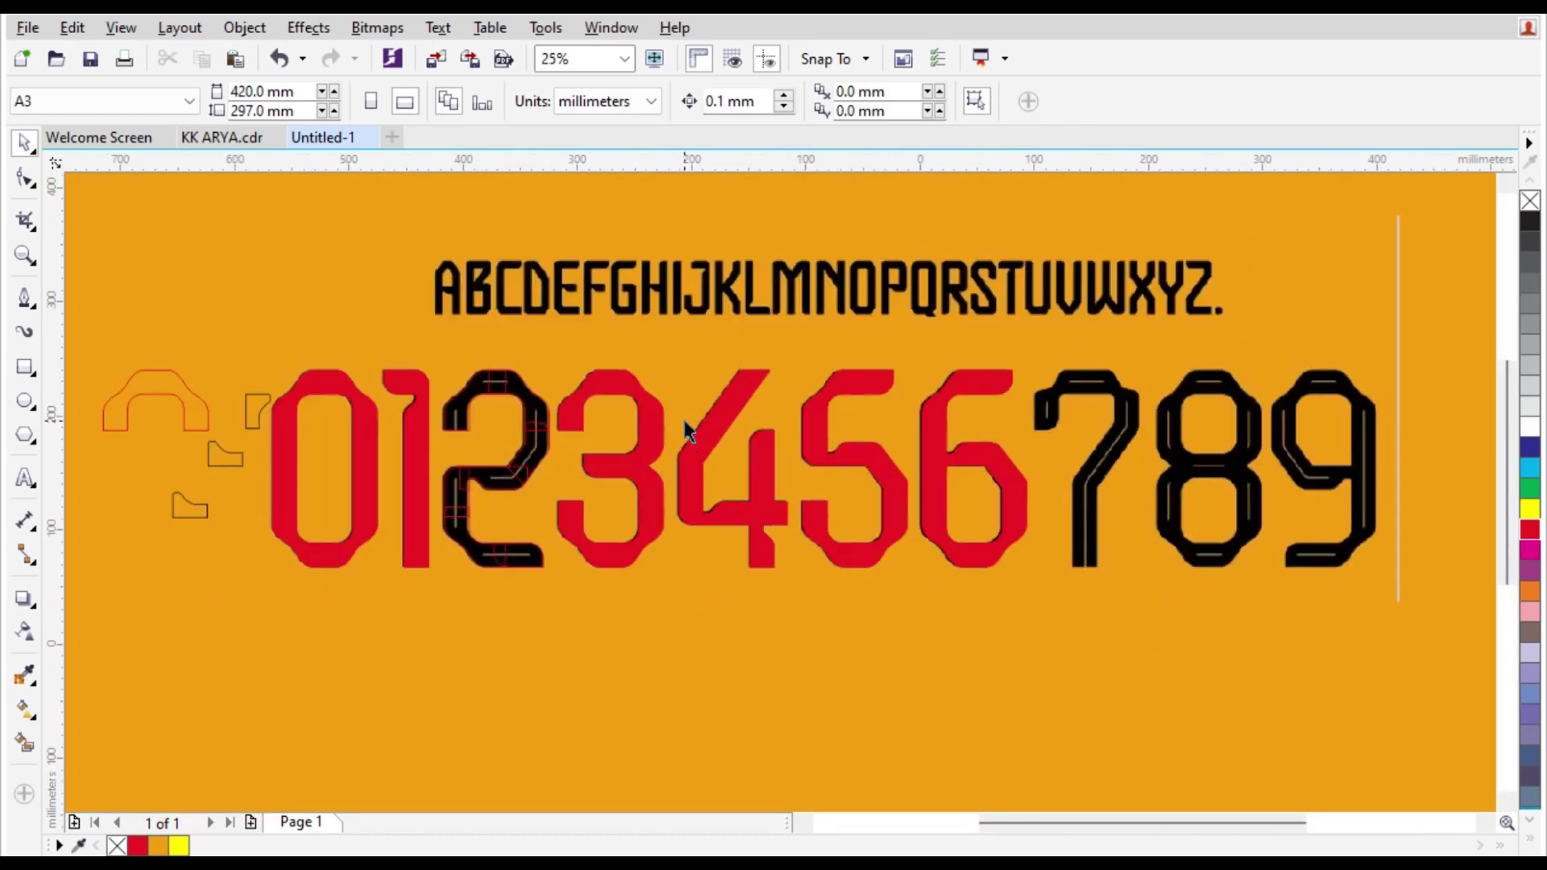
pyautogui.scroll(1, 1066, 395)
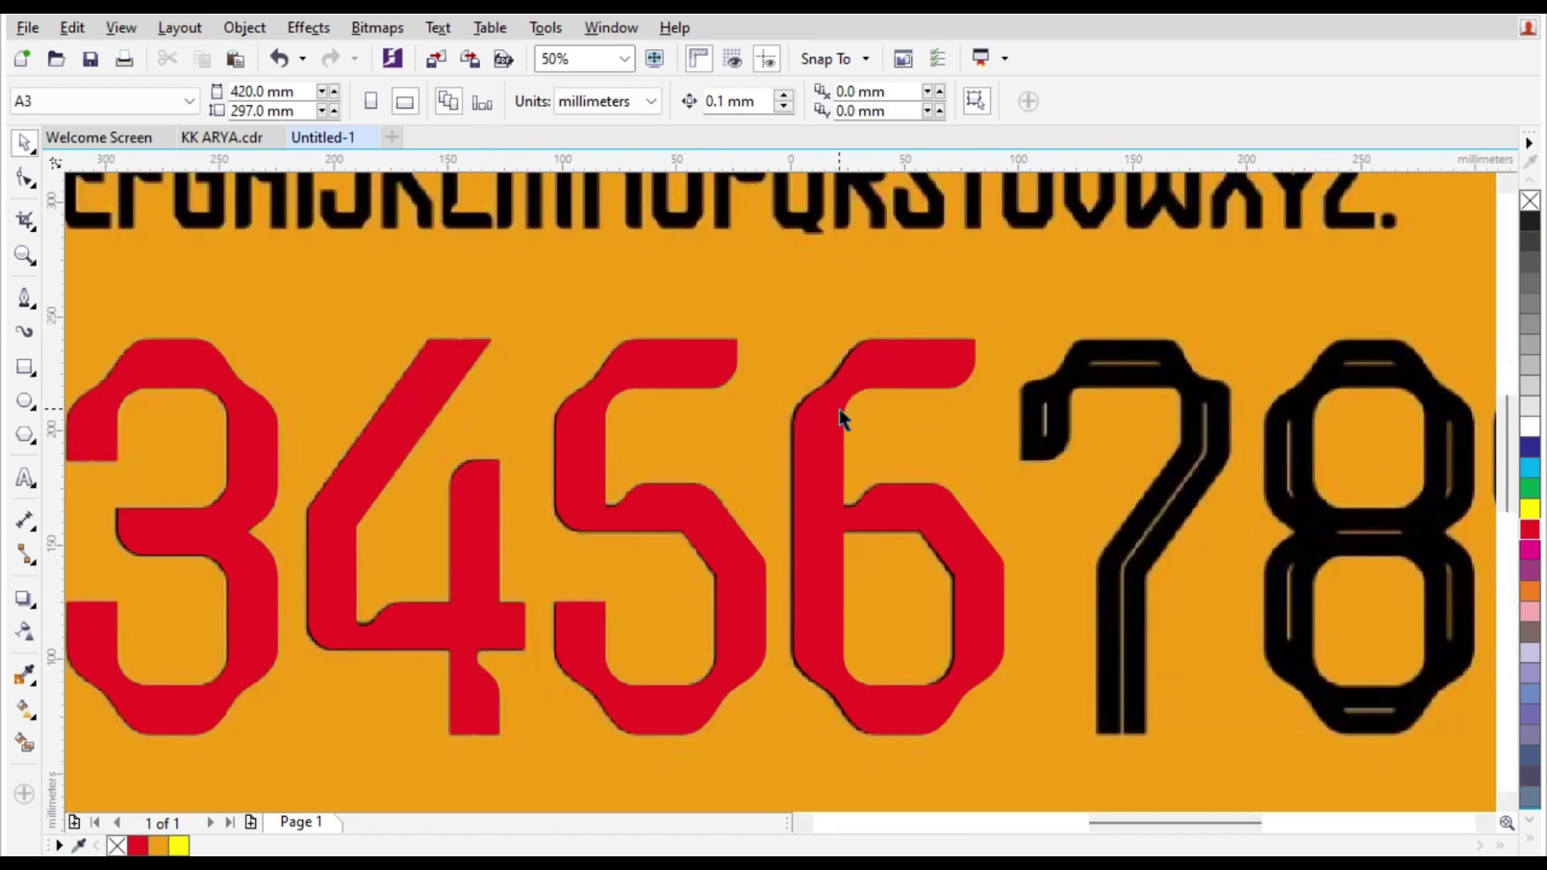
# Drop an unfilled copy of the 6's top piece onto the 7's top-left hook.
pyautogui.click(967, 377)
pyautogui.scroll(1, 968, 369)
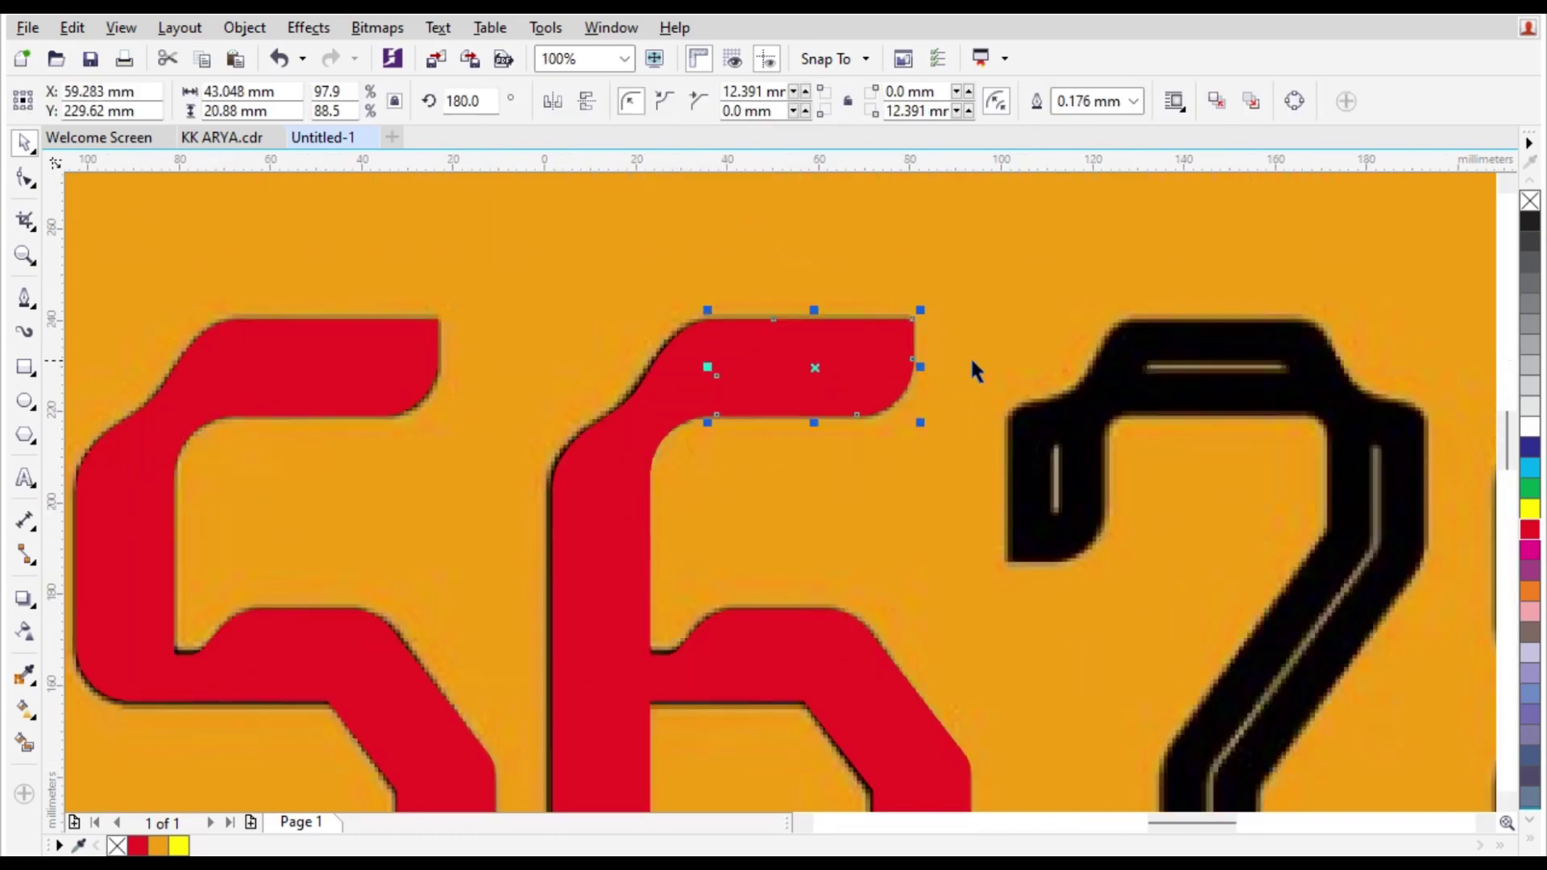
pyautogui.moveTo(1273, 364); pyautogui.dragTo(1273, 364)
pyautogui.rightClick(1273, 364)
pyautogui.scroll(1, 1298, 379)
pyautogui.moveTo(1135, 394); pyautogui.dragTo(990, 593)
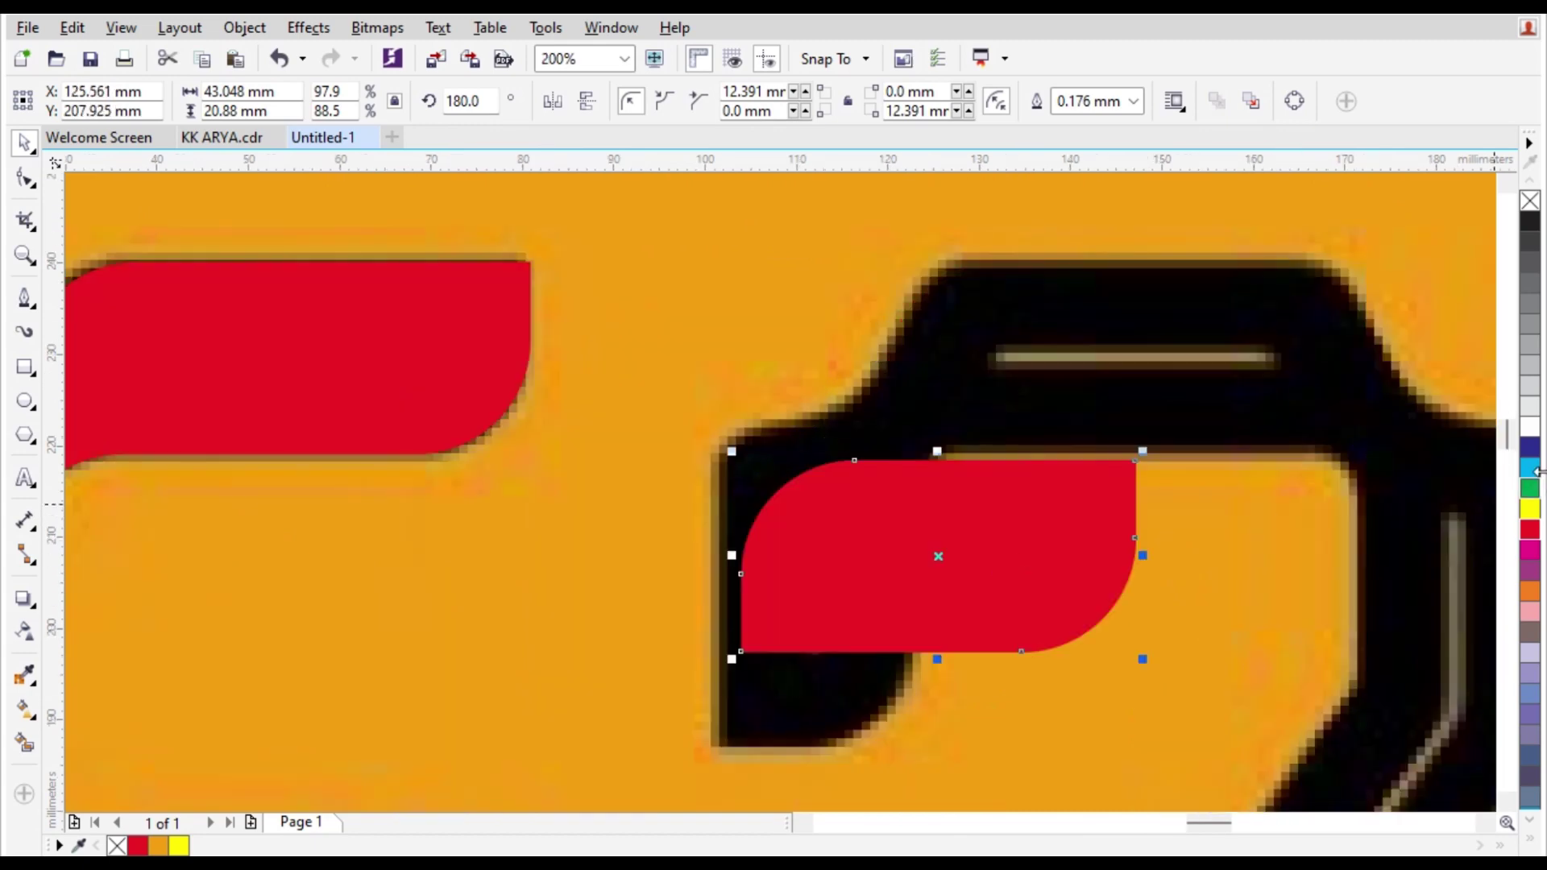
pyautogui.click(1527, 203)
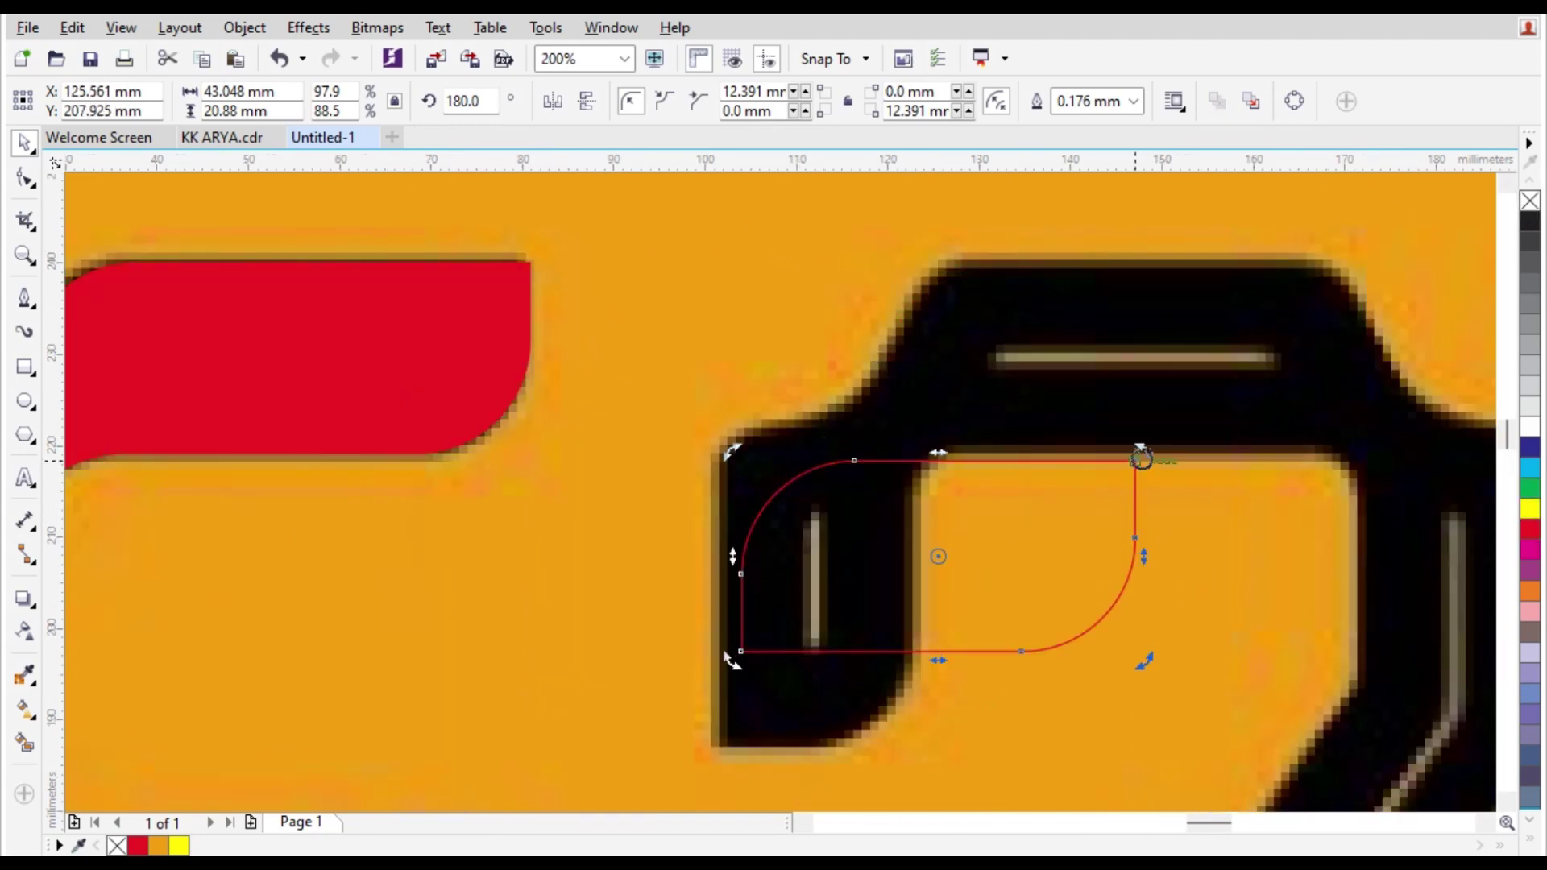
# Rotate the copy 90°, mirror it horizontally and resize it to fit the hook (about 51 by 53 mm).
pyautogui.moveTo(1142, 658); pyautogui.dragTo(1041, 348)
pyautogui.click(553, 100)
pyautogui.moveTo(908, 585); pyautogui.dragTo(783, 585)
pyautogui.hscroll(1, 772, 427)
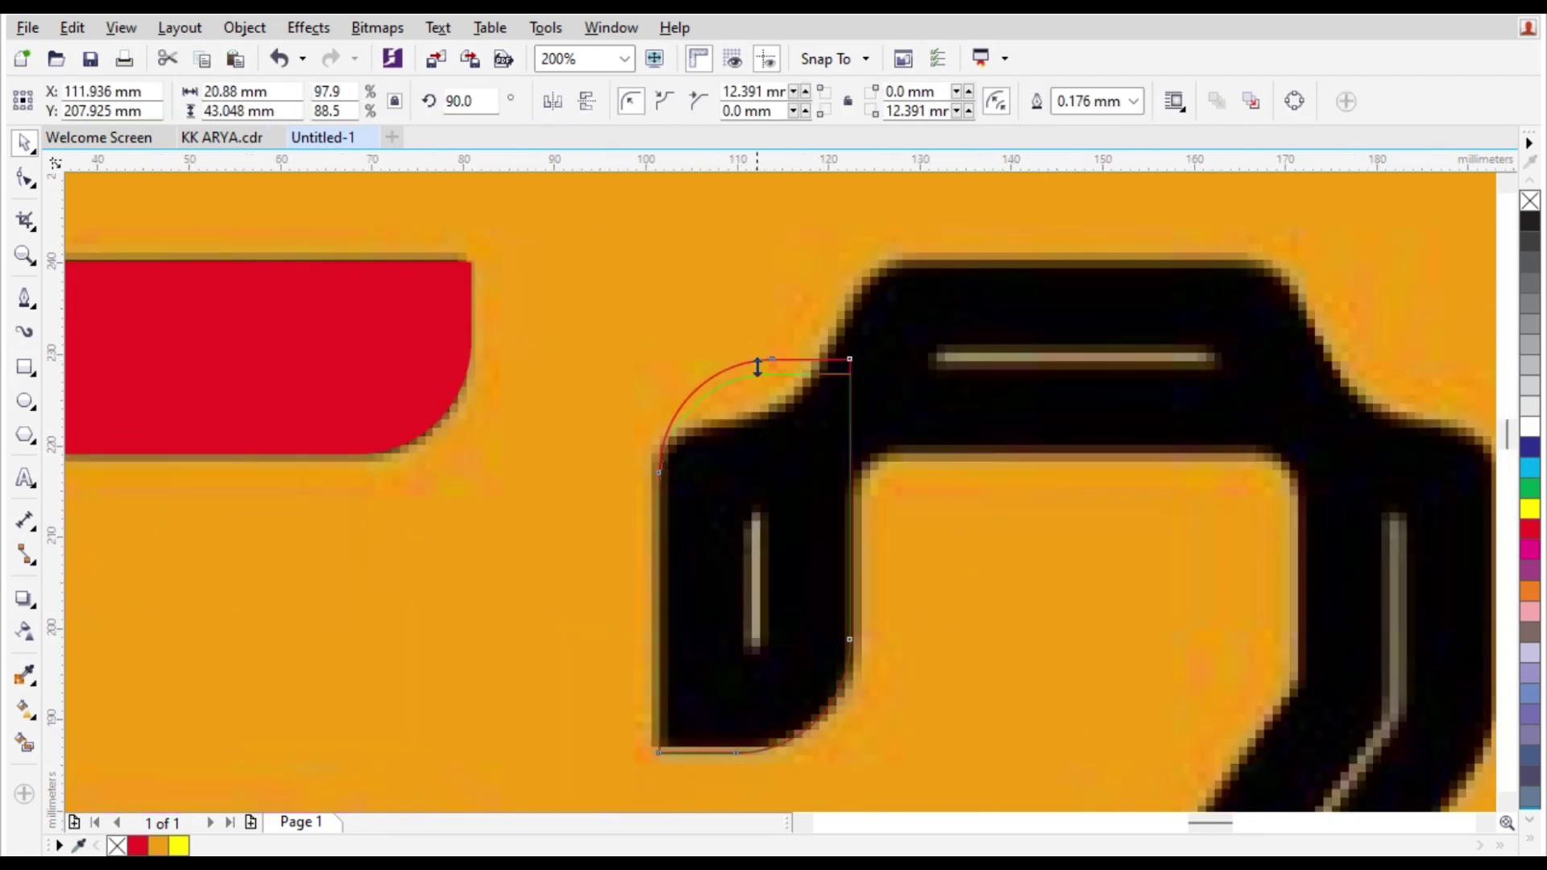
pyautogui.moveTo(757, 367)
pyautogui.mouseDown()
pyautogui.moveTo(766, 471)
pyautogui.moveTo(784, 365)
pyautogui.mouseUp()
pyautogui.scroll(-1, 784, 384)
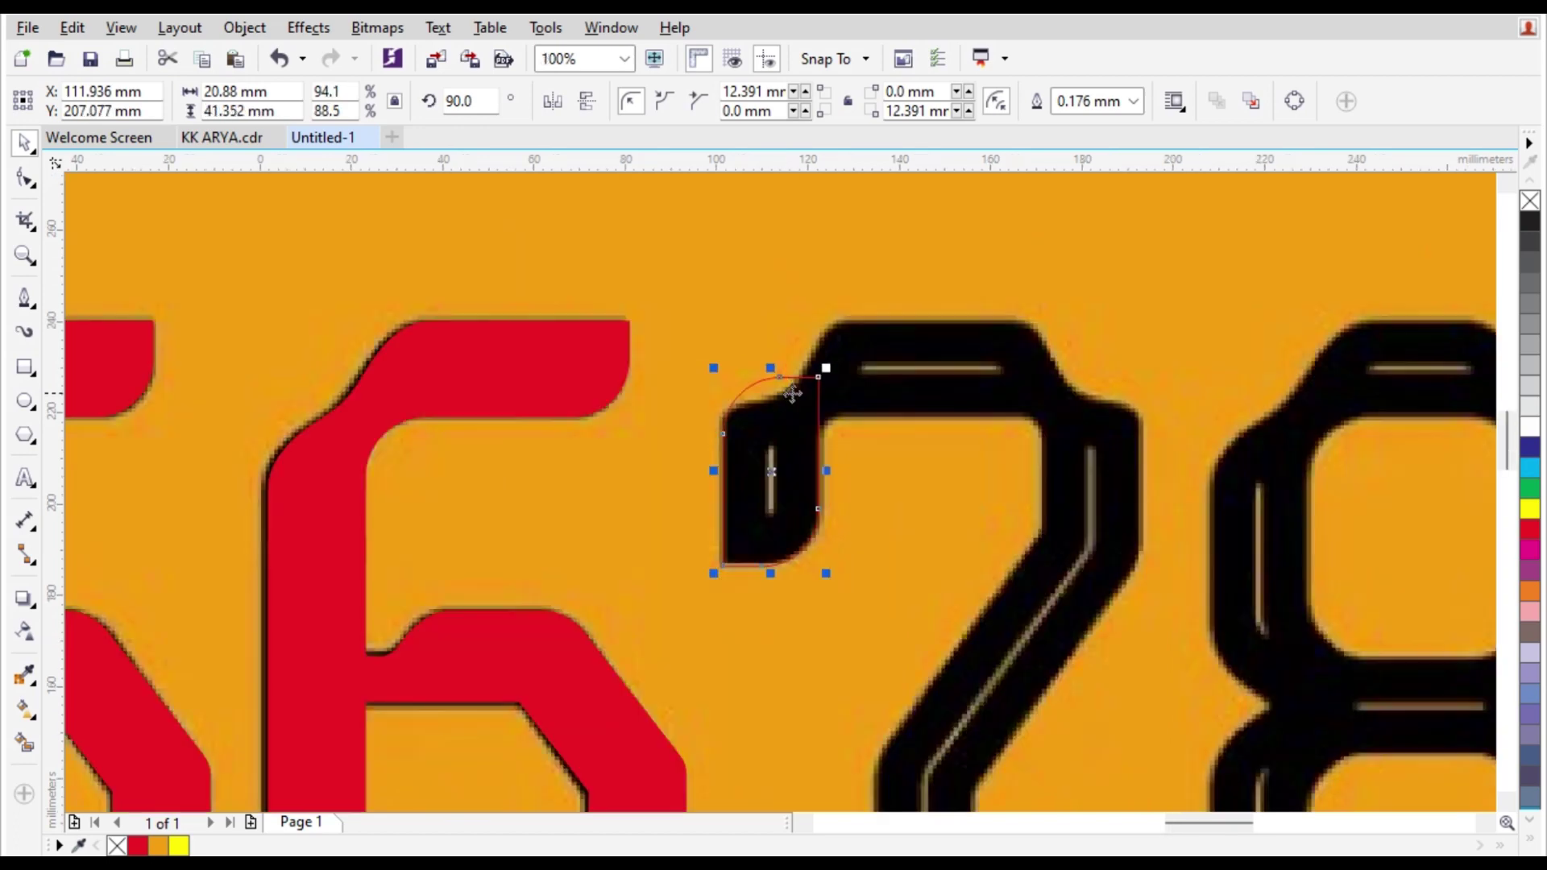
pyautogui.click(859, 331)
# Try an unfilled copy of the 6's traced outline over the top of the 7.
pyautogui.scroll(2, 863, 354)
pyautogui.scroll(-2, 830, 337)
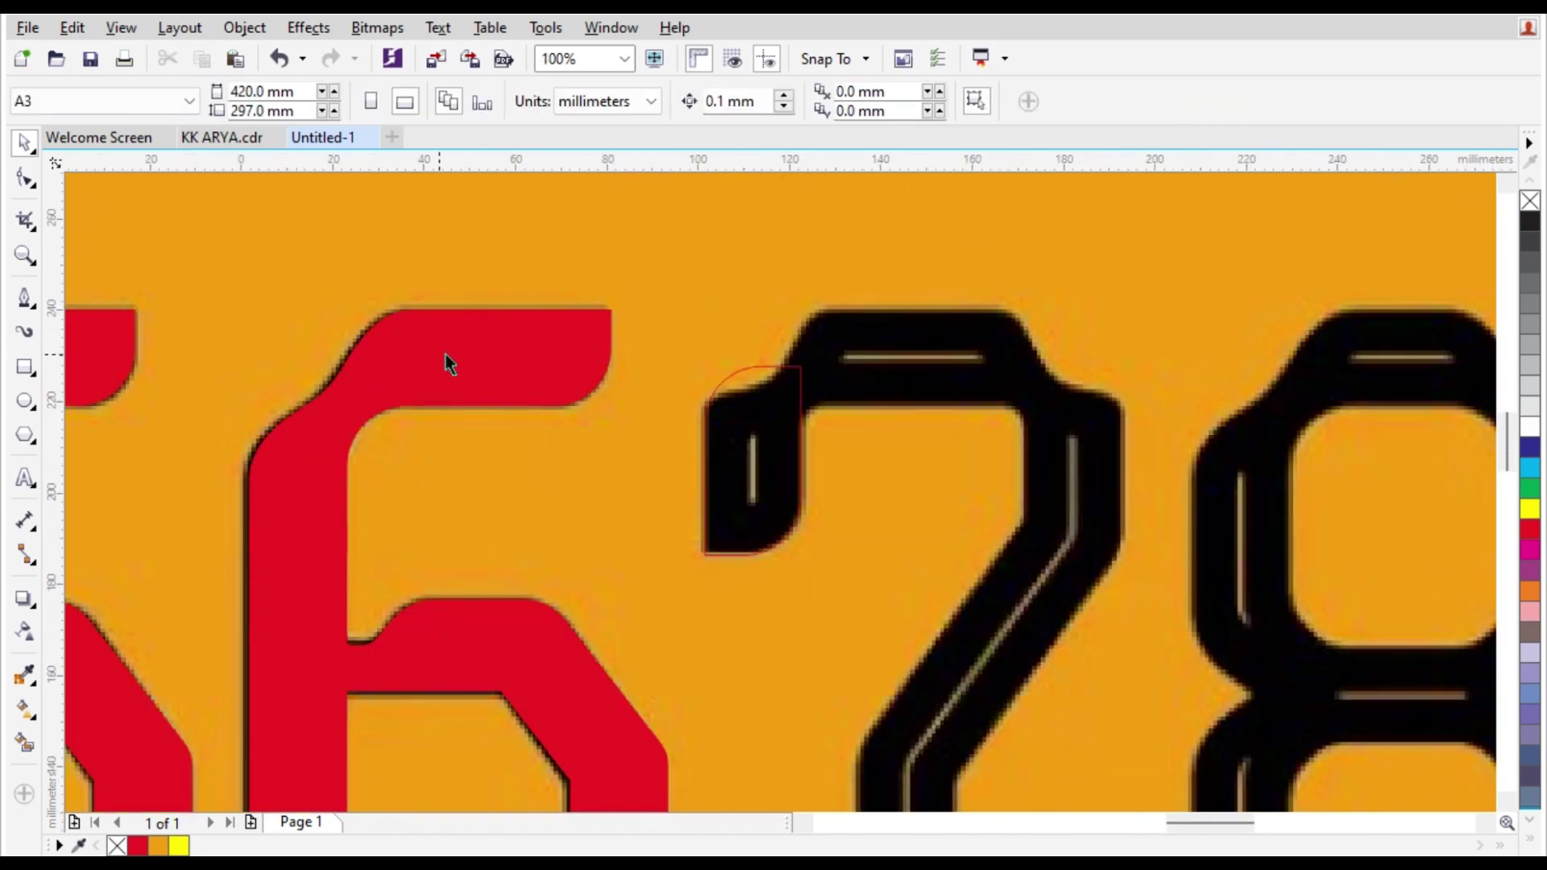
pyautogui.scroll(-1, 778, 356)
pyautogui.scroll(1, 661, 366)
pyautogui.moveTo(620, 354); pyautogui.dragTo(988, 353)
pyautogui.hotkey('ctrl', 'z')
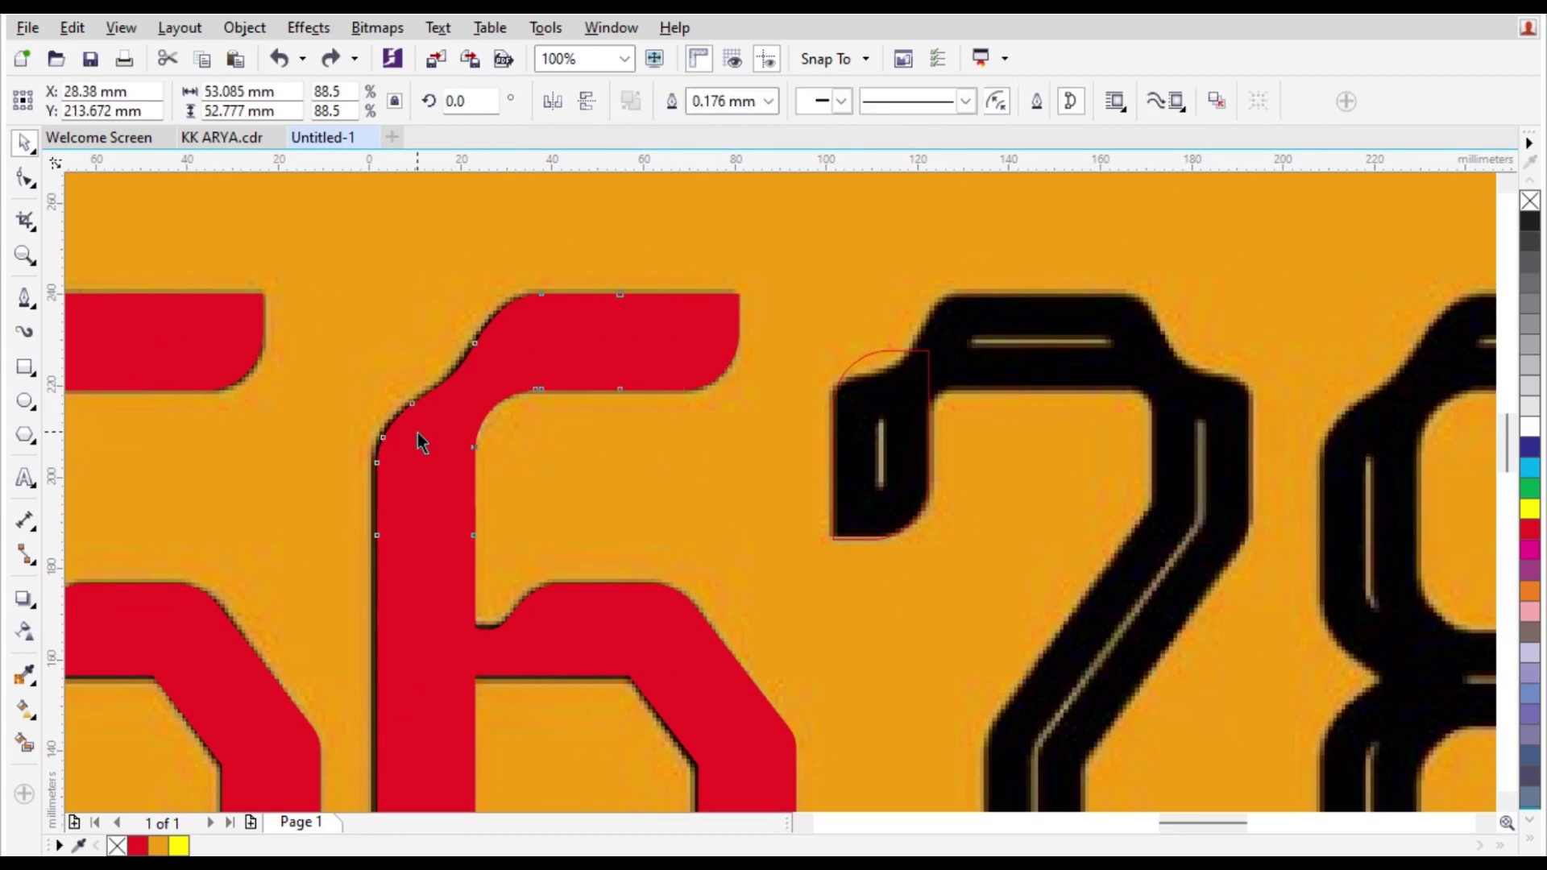
pyautogui.moveTo(418, 438)
pyautogui.mouseDown()
pyautogui.moveTo(935, 476)
pyautogui.moveTo(815, 473)
pyautogui.moveTo(830, 471)
pyautogui.mouseUp()
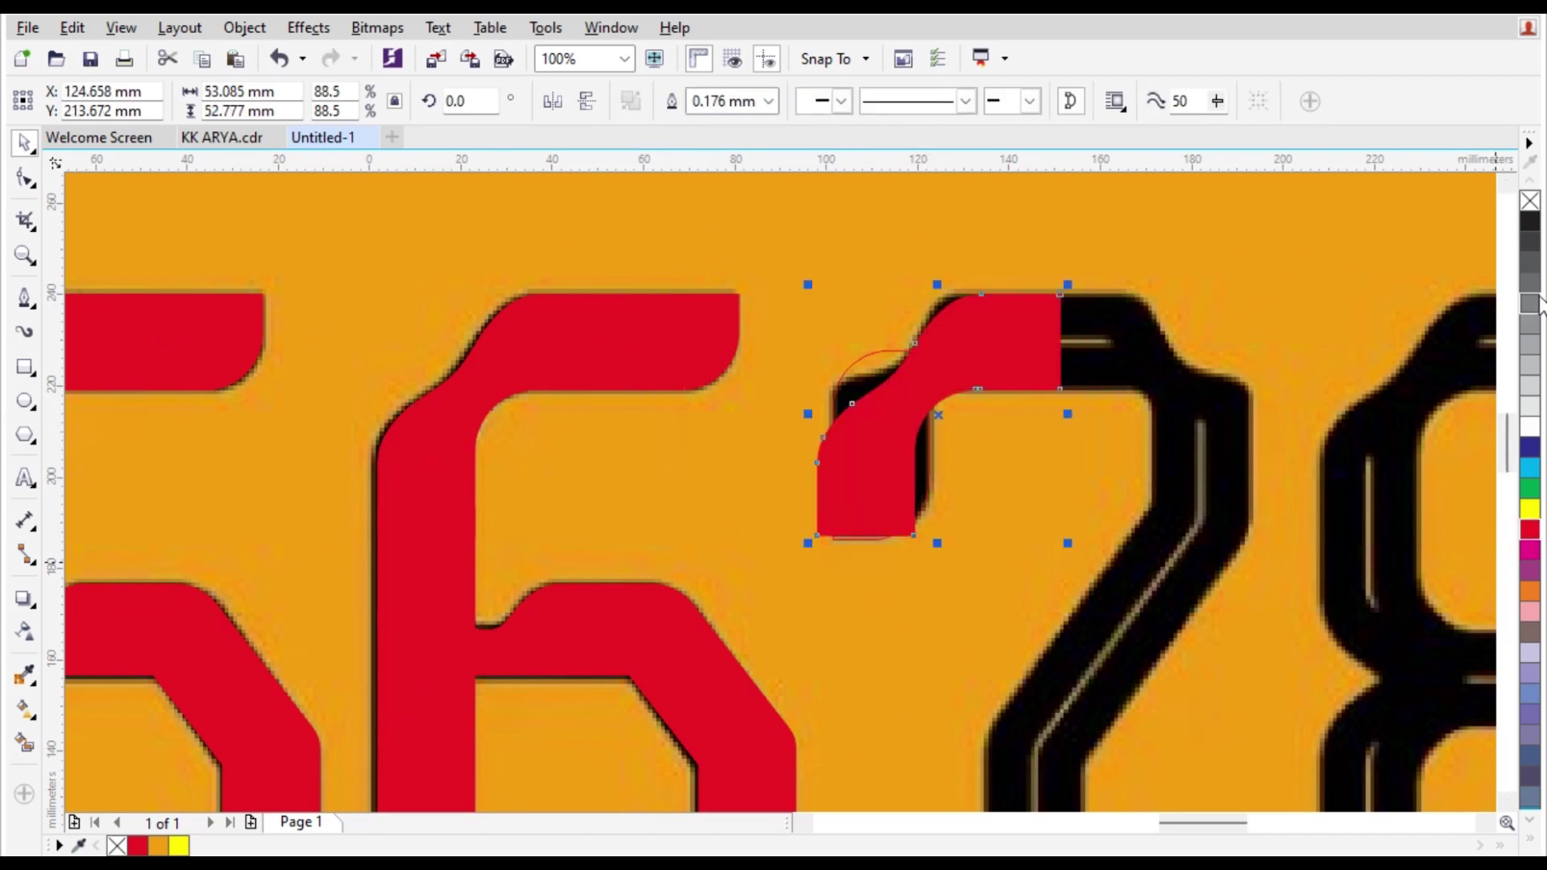
pyautogui.click(1530, 200)
pyautogui.scroll(2, 925, 317)
pyautogui.moveTo(925, 317)
pyautogui.mouseDown()
pyautogui.moveTo(853, 307)
pyautogui.moveTo(897, 321)
pyautogui.mouseUp()
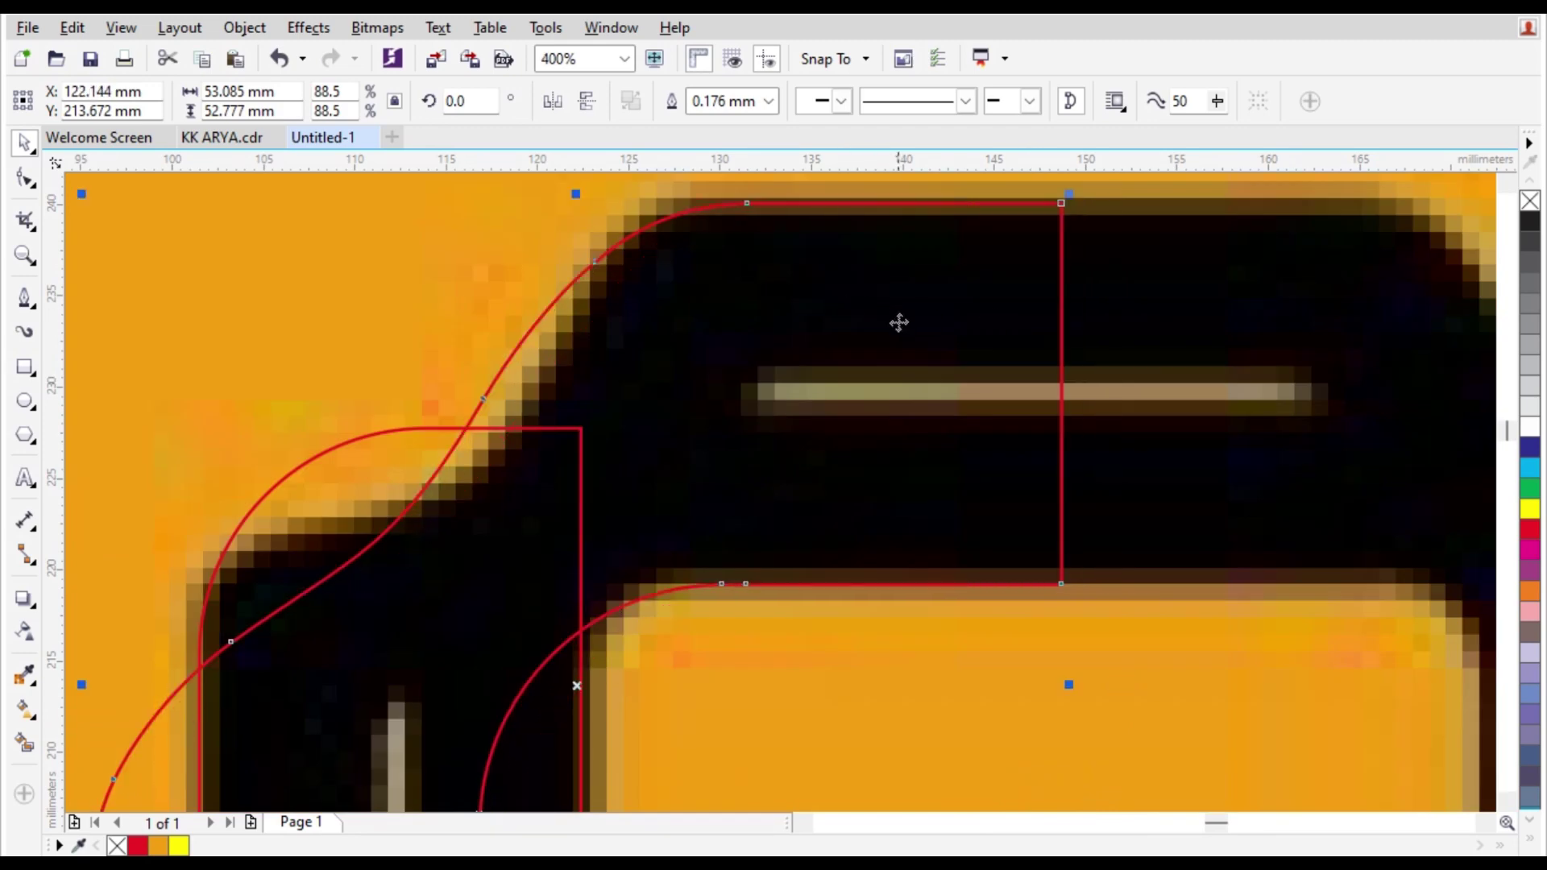
pyautogui.scroll(-2, 898, 321)
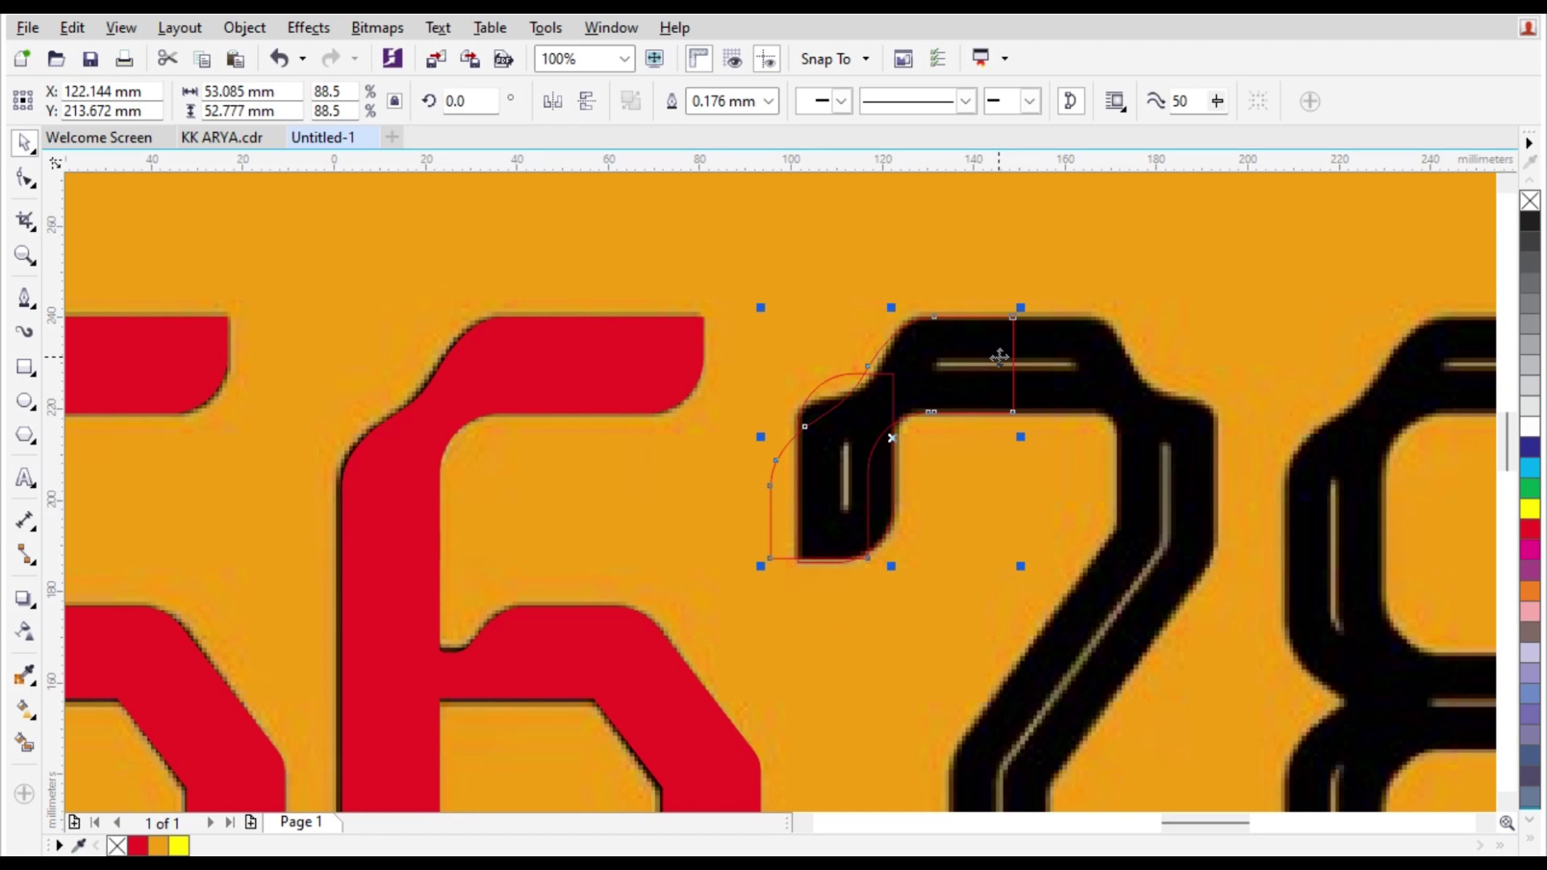
# Delete the red-outlined trial curve and the skewed trial curve on the 7.
pyautogui.scroll(1, 950, 344)
pyautogui.press('Delete')
pyautogui.scroll(-1, 903, 399)
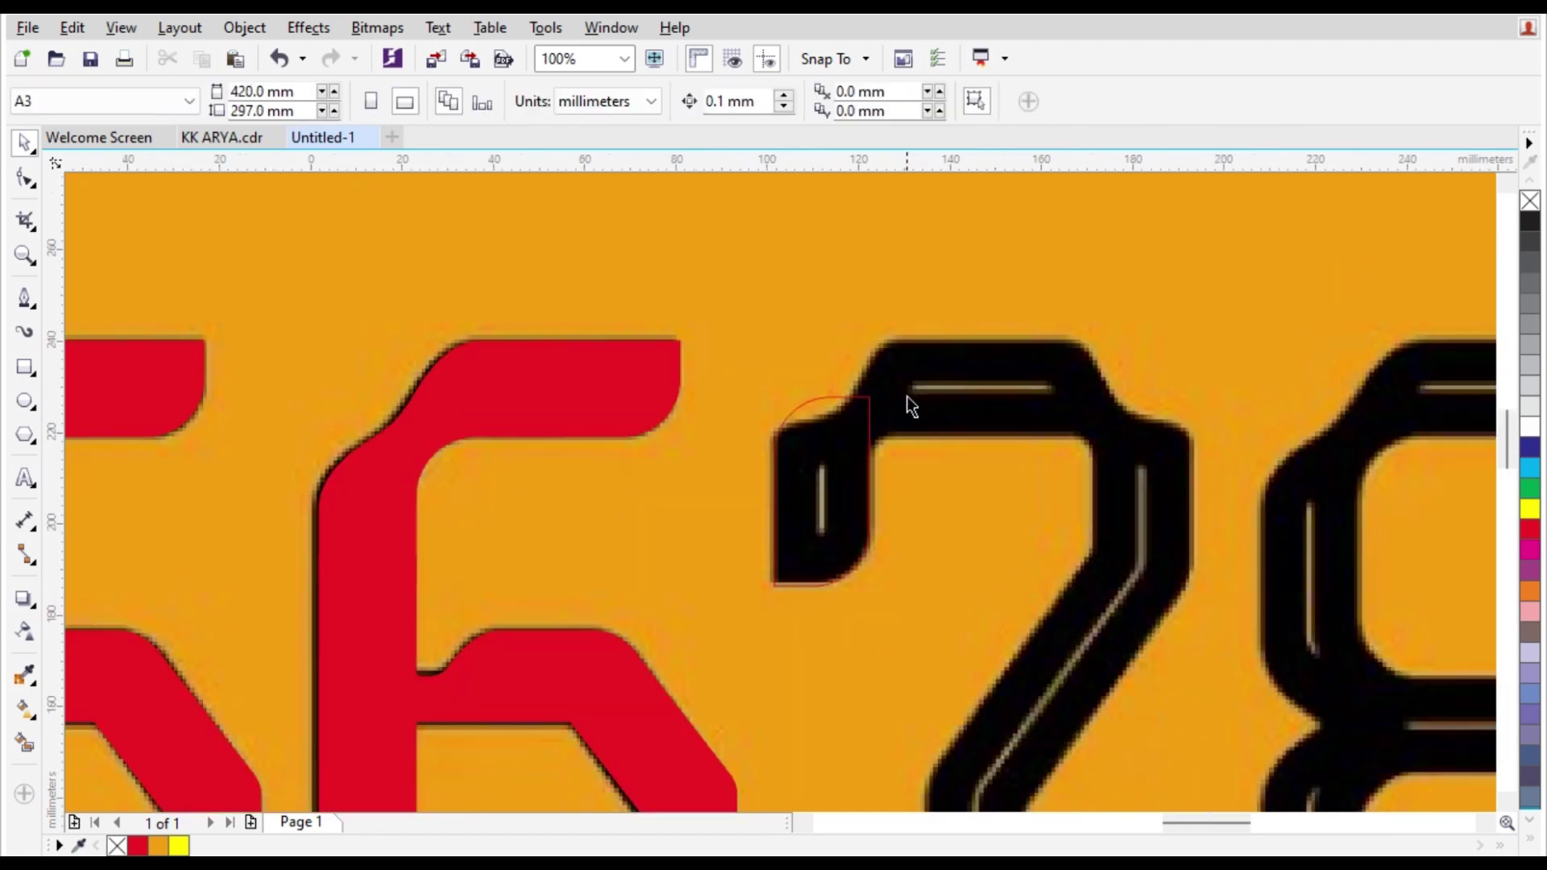
pyautogui.scroll(1, 924, 422)
pyautogui.click(860, 290)
pyautogui.scroll(1, 1115, 304)
pyautogui.scroll(-1, 1001, 311)
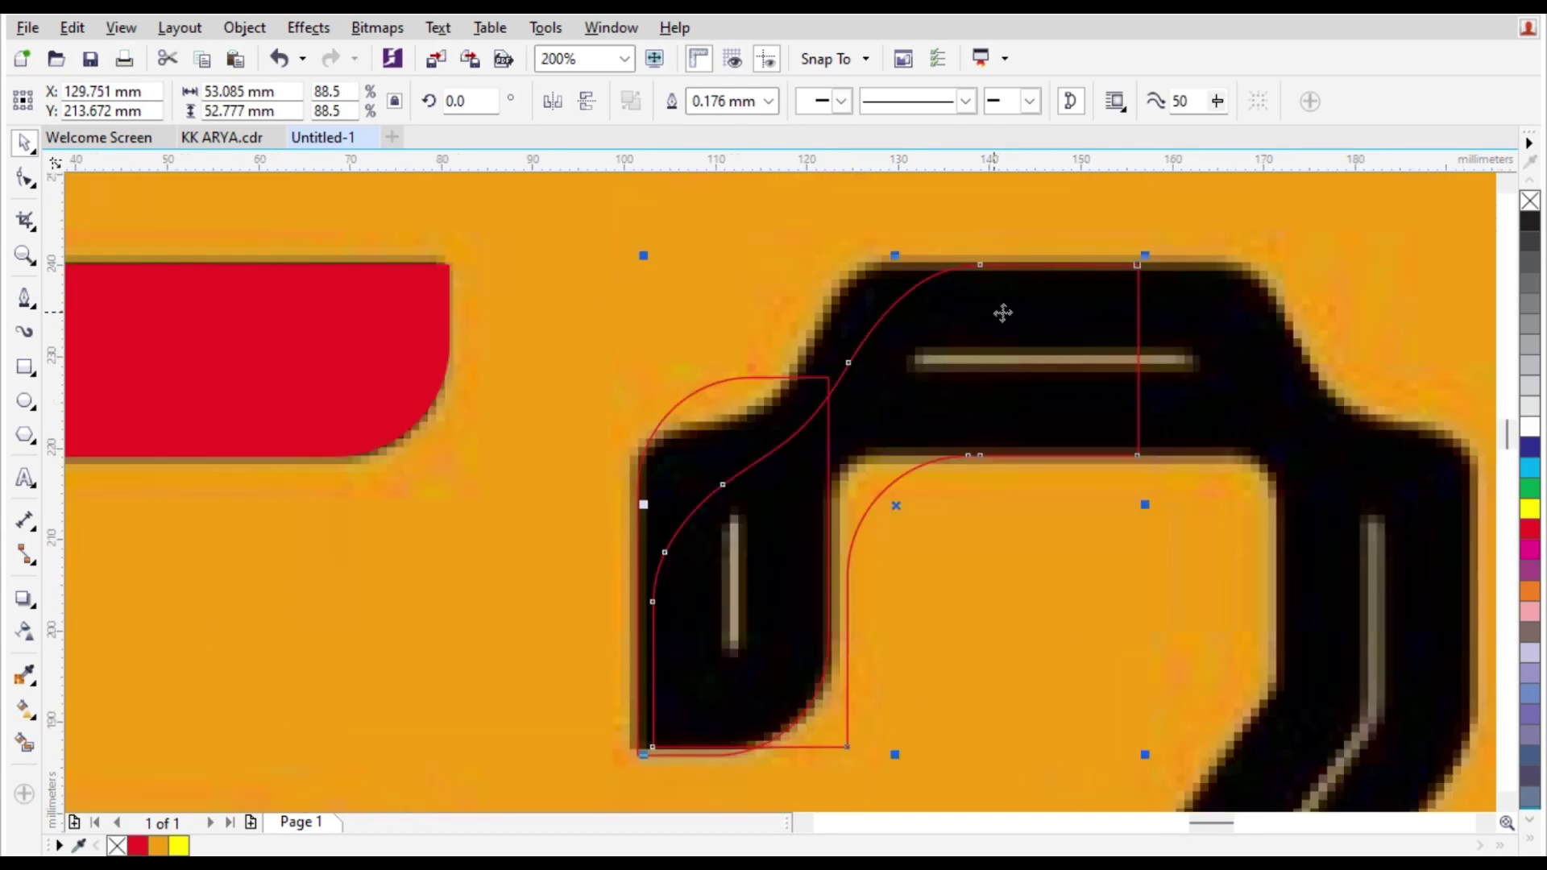
pyautogui.scroll(1, 1025, 266)
pyautogui.moveTo(1038, 250); pyautogui.dragTo(912, 290)
pyautogui.scroll(-1, 886, 299)
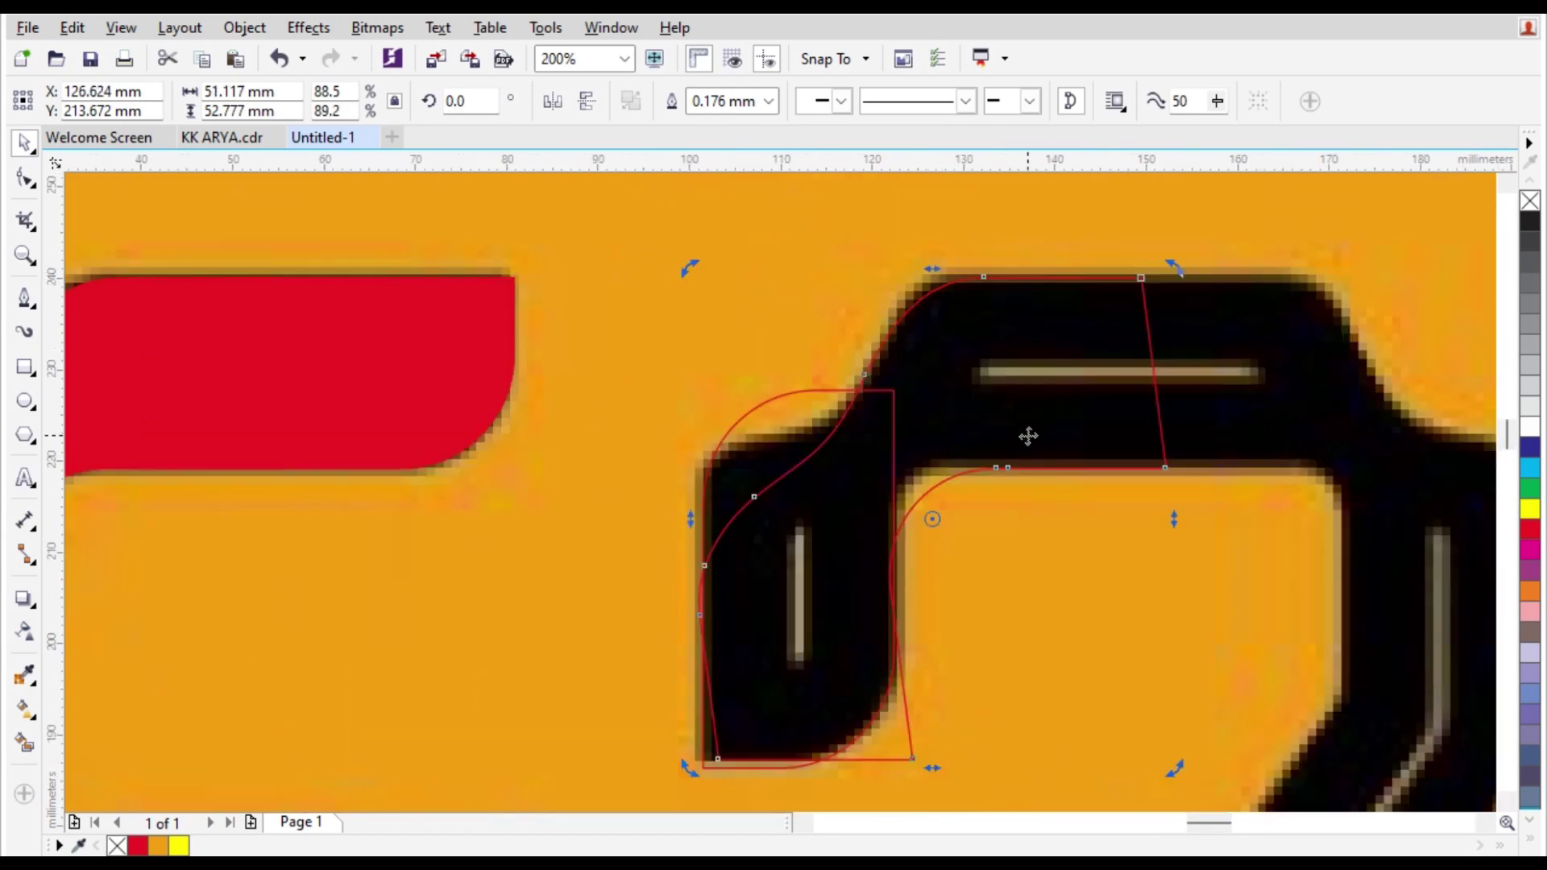
pyautogui.press('Delete')
# Trace a closed Bezier outline around the 7's upper-left bend, about 46.6 by 38.4 mm.
pyautogui.click(25, 300)
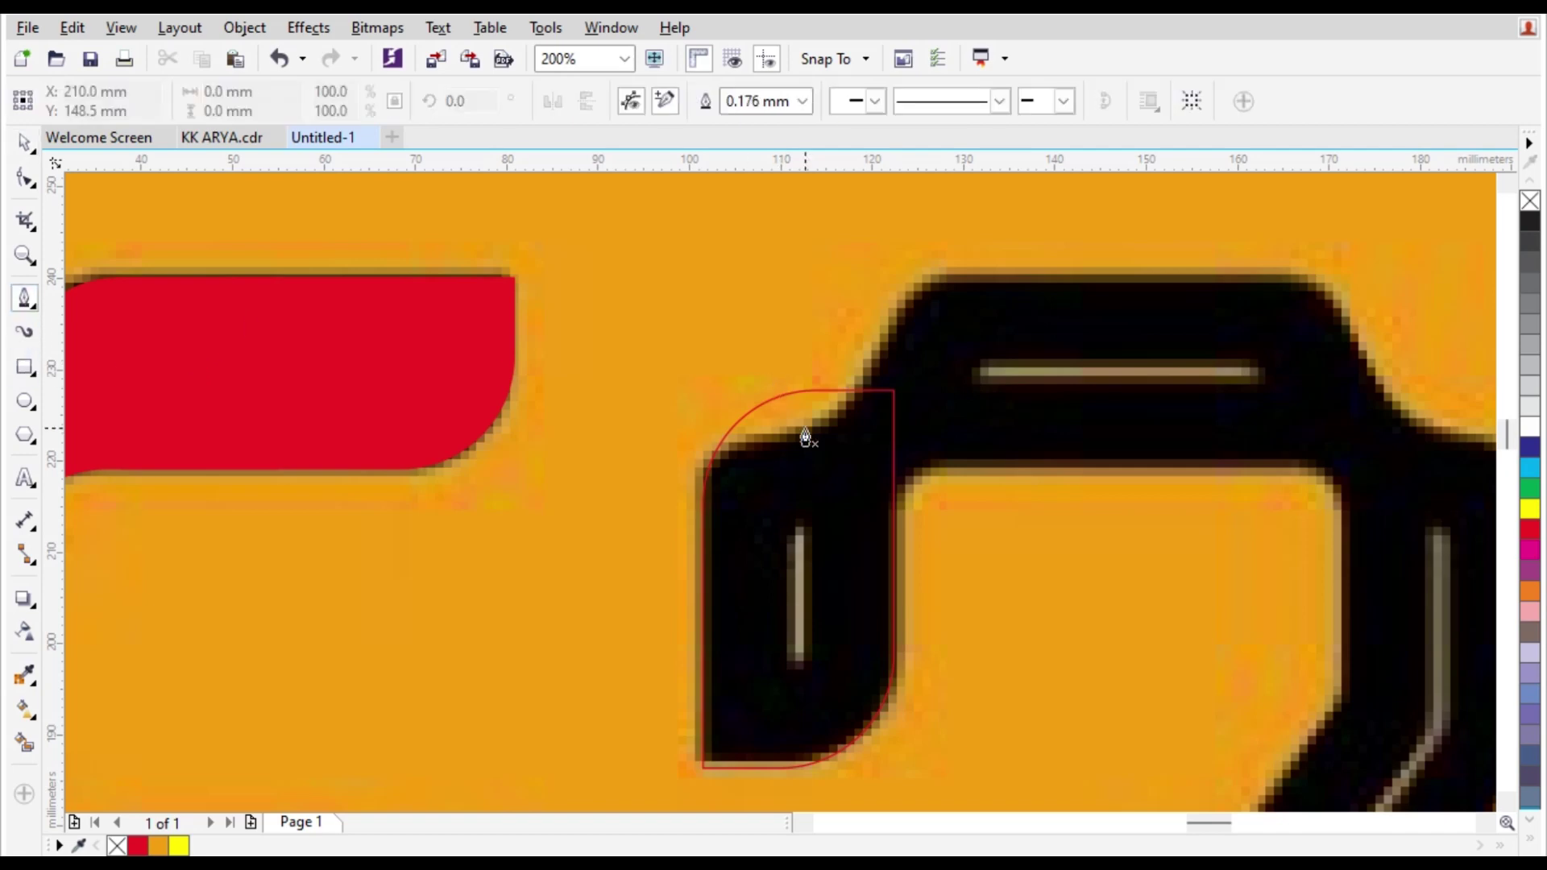
pyautogui.scroll(1, 804, 431)
pyautogui.scroll(-1, 632, 536)
pyautogui.scroll(1, 839, 359)
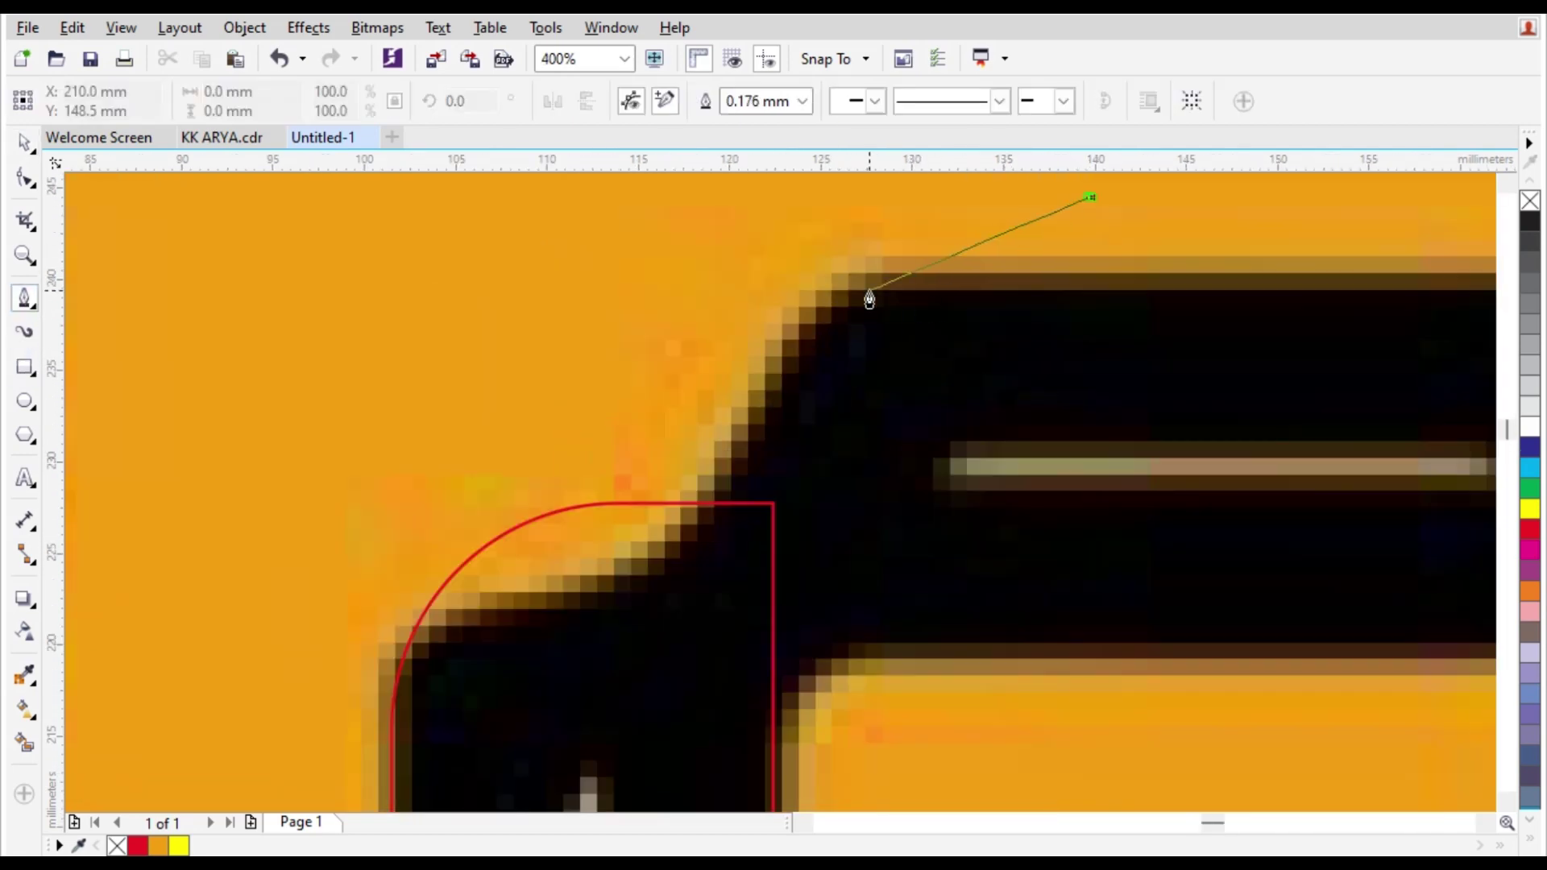
pyautogui.scroll(-1, 757, 451)
pyautogui.scroll(1, 725, 452)
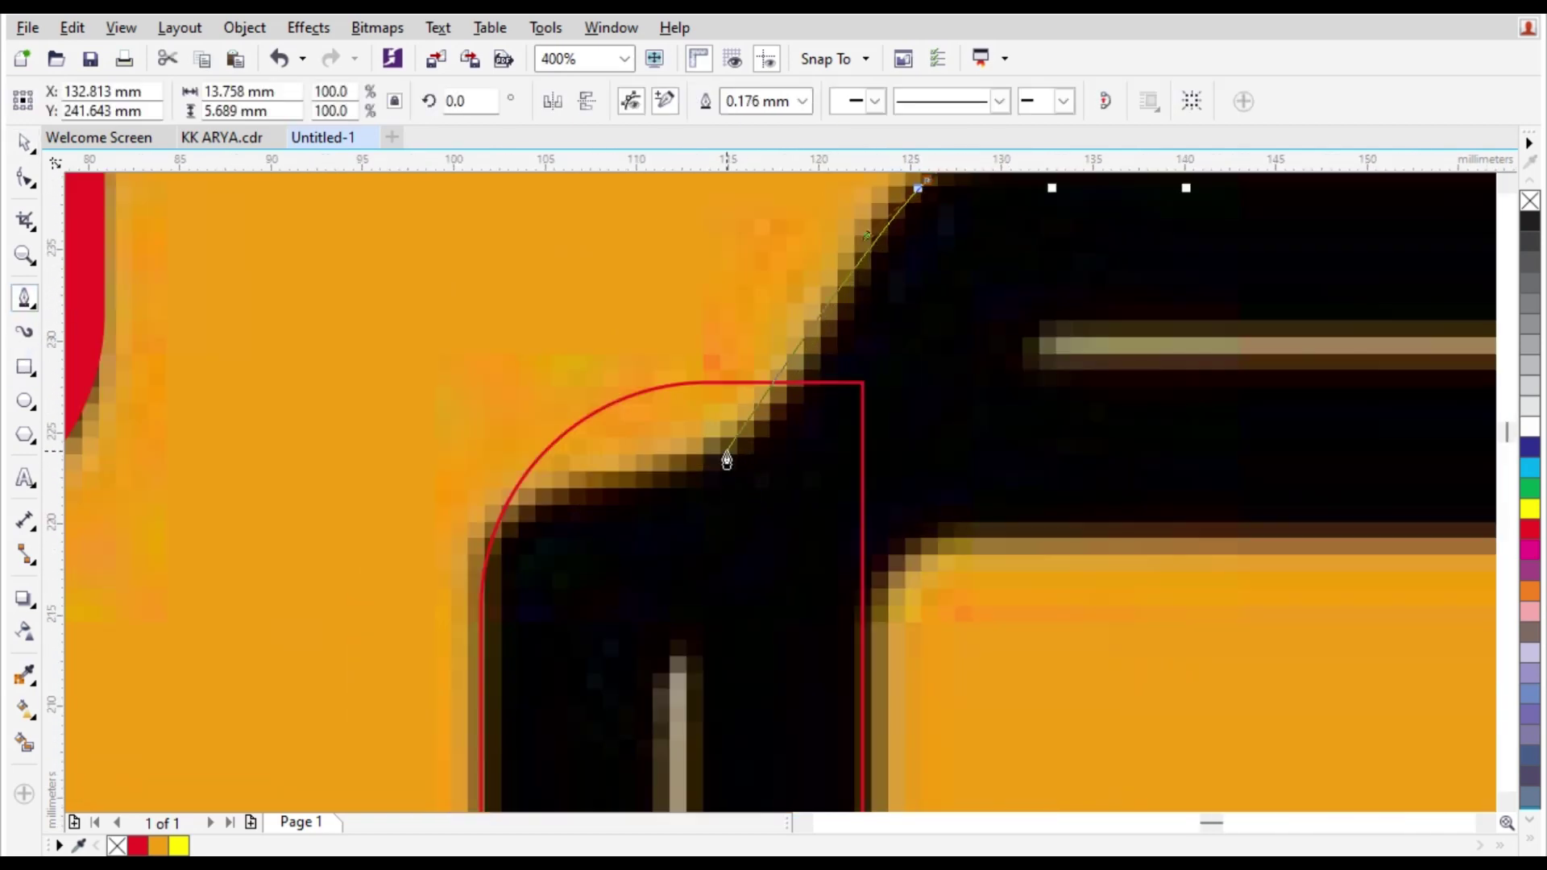
pyautogui.moveTo(717, 456); pyautogui.dragTo(604, 525)
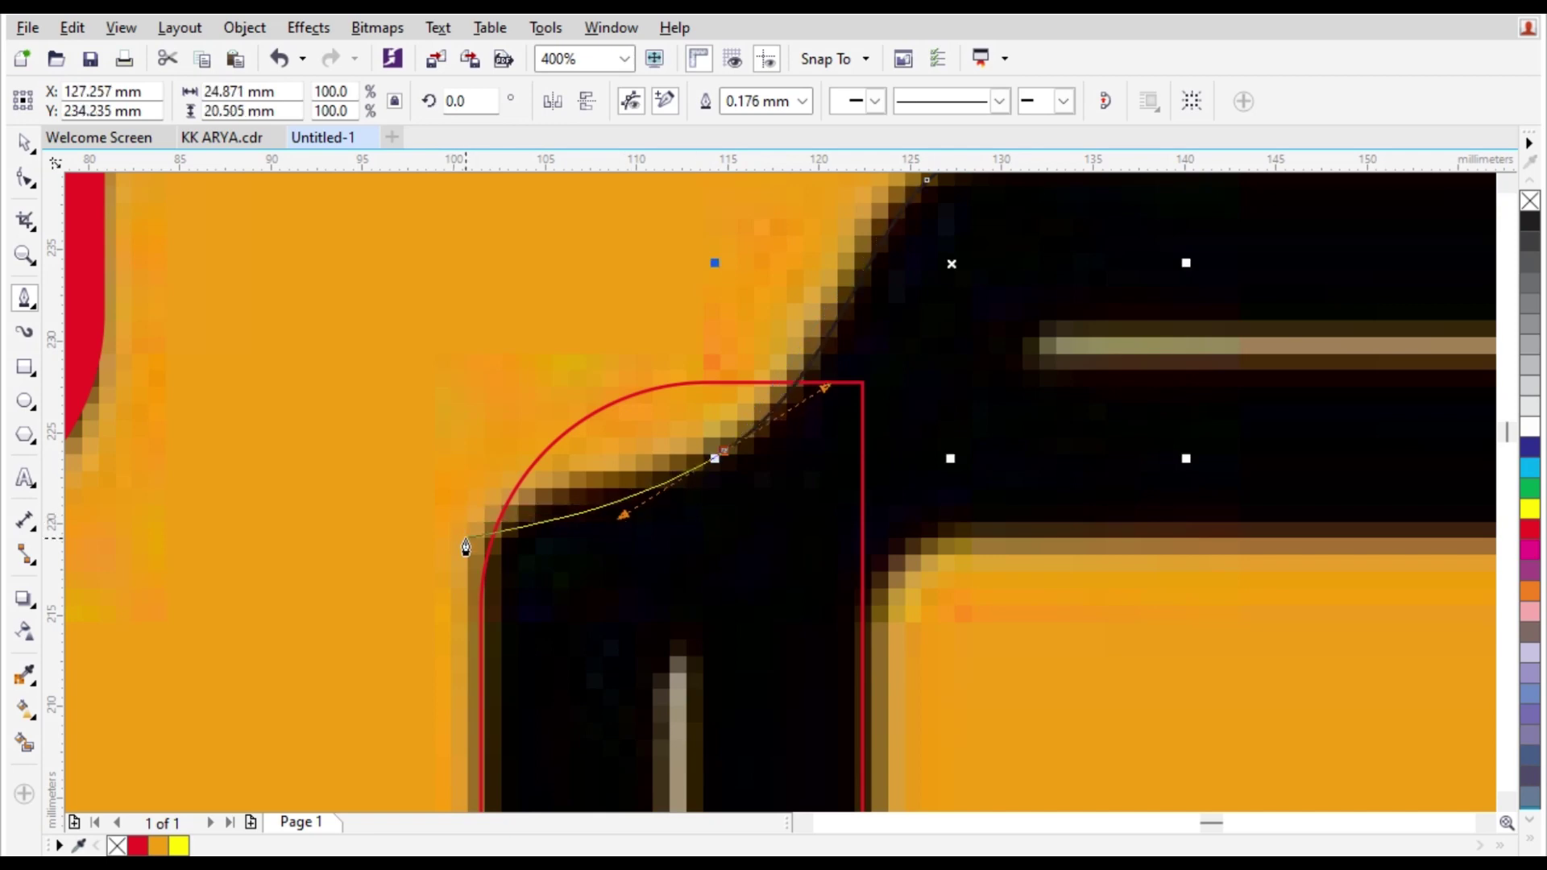
pyautogui.moveTo(465, 547); pyautogui.dragTo(415, 587)
pyautogui.click(386, 653)
pyautogui.scroll(-1, 471, 523)
pyautogui.click(402, 315)
pyautogui.click(541, 237)
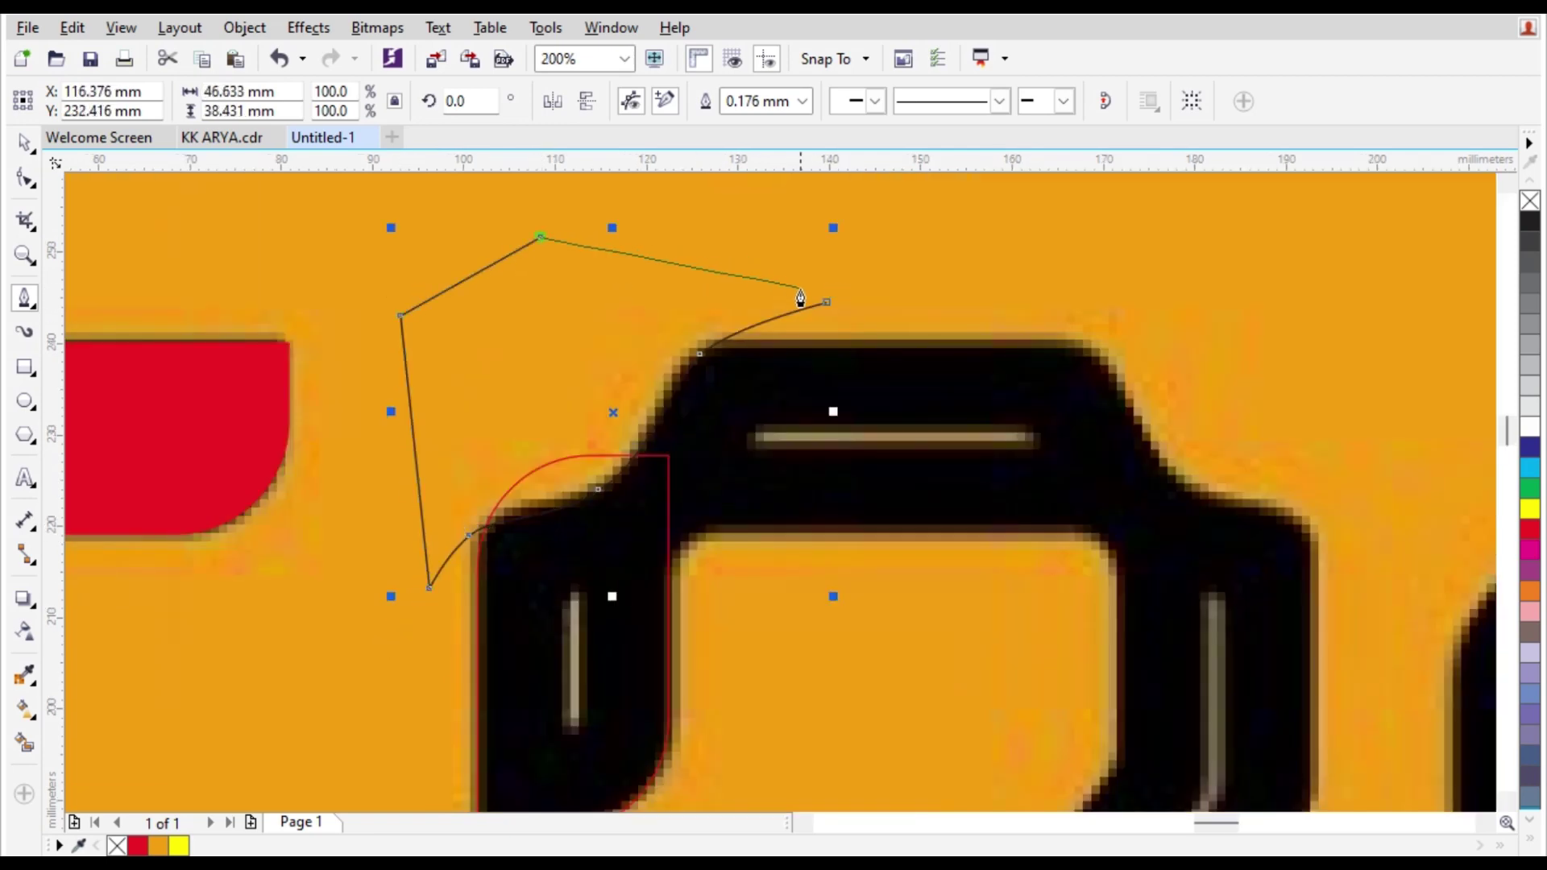
pyautogui.click(826, 302)
pyautogui.press('space')
# Move the red rounded piece onto the top of the 7.
pyautogui.rightClick(1529, 529)
pyautogui.scroll(1, 708, 549)
pyautogui.scroll(-1, 429, 522)
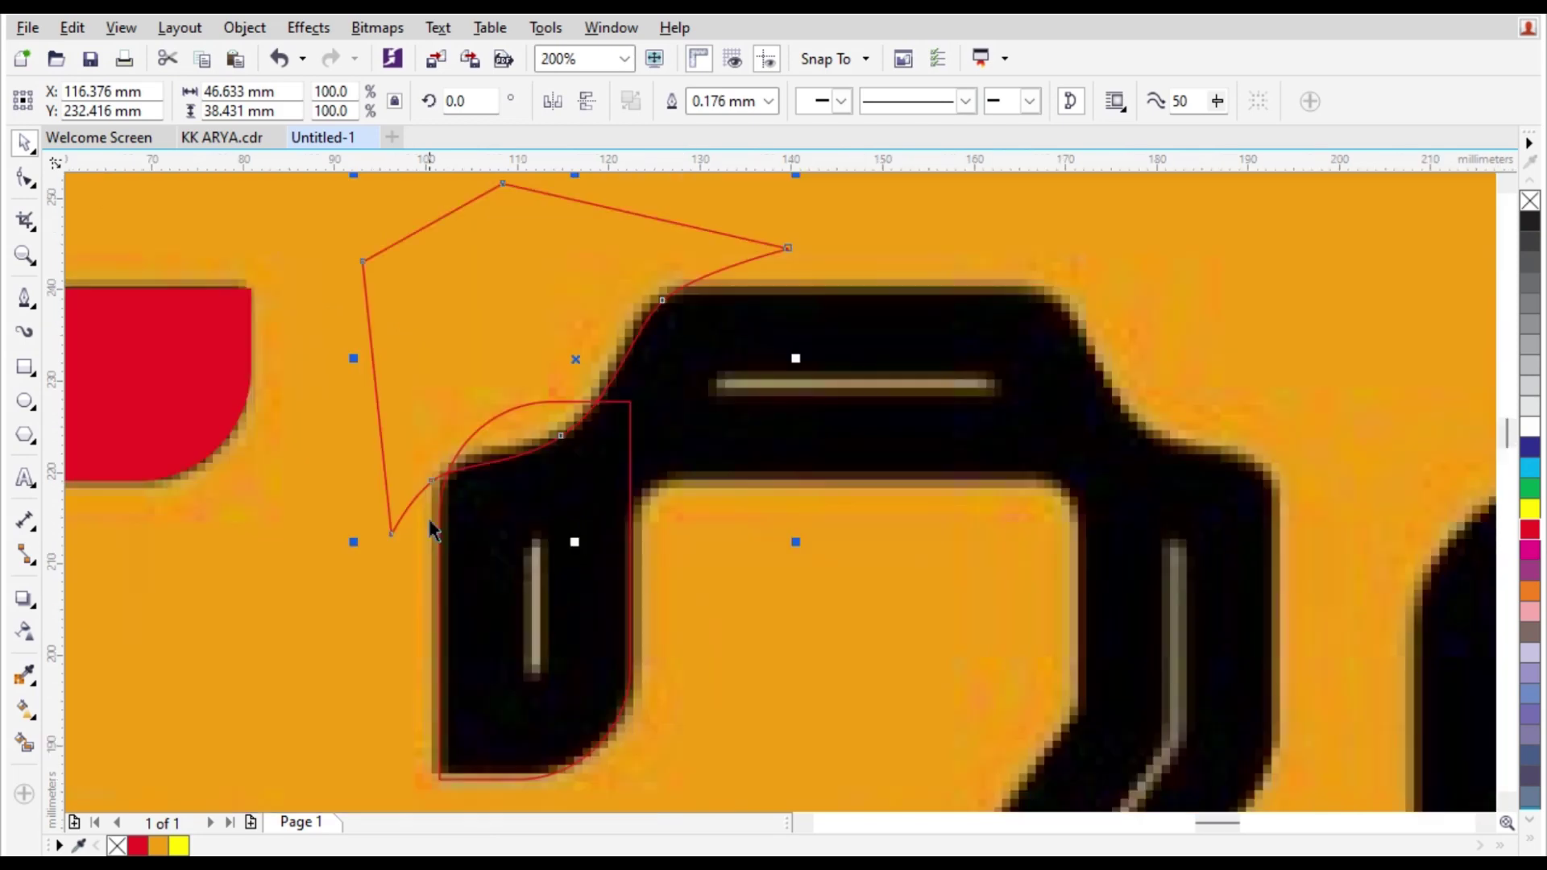
pyautogui.scroll(1, 432, 532)
pyautogui.scroll(-1, 673, 518)
pyautogui.moveTo(207, 394); pyautogui.dragTo(941, 451)
pyautogui.scroll(-2, 752, 447)
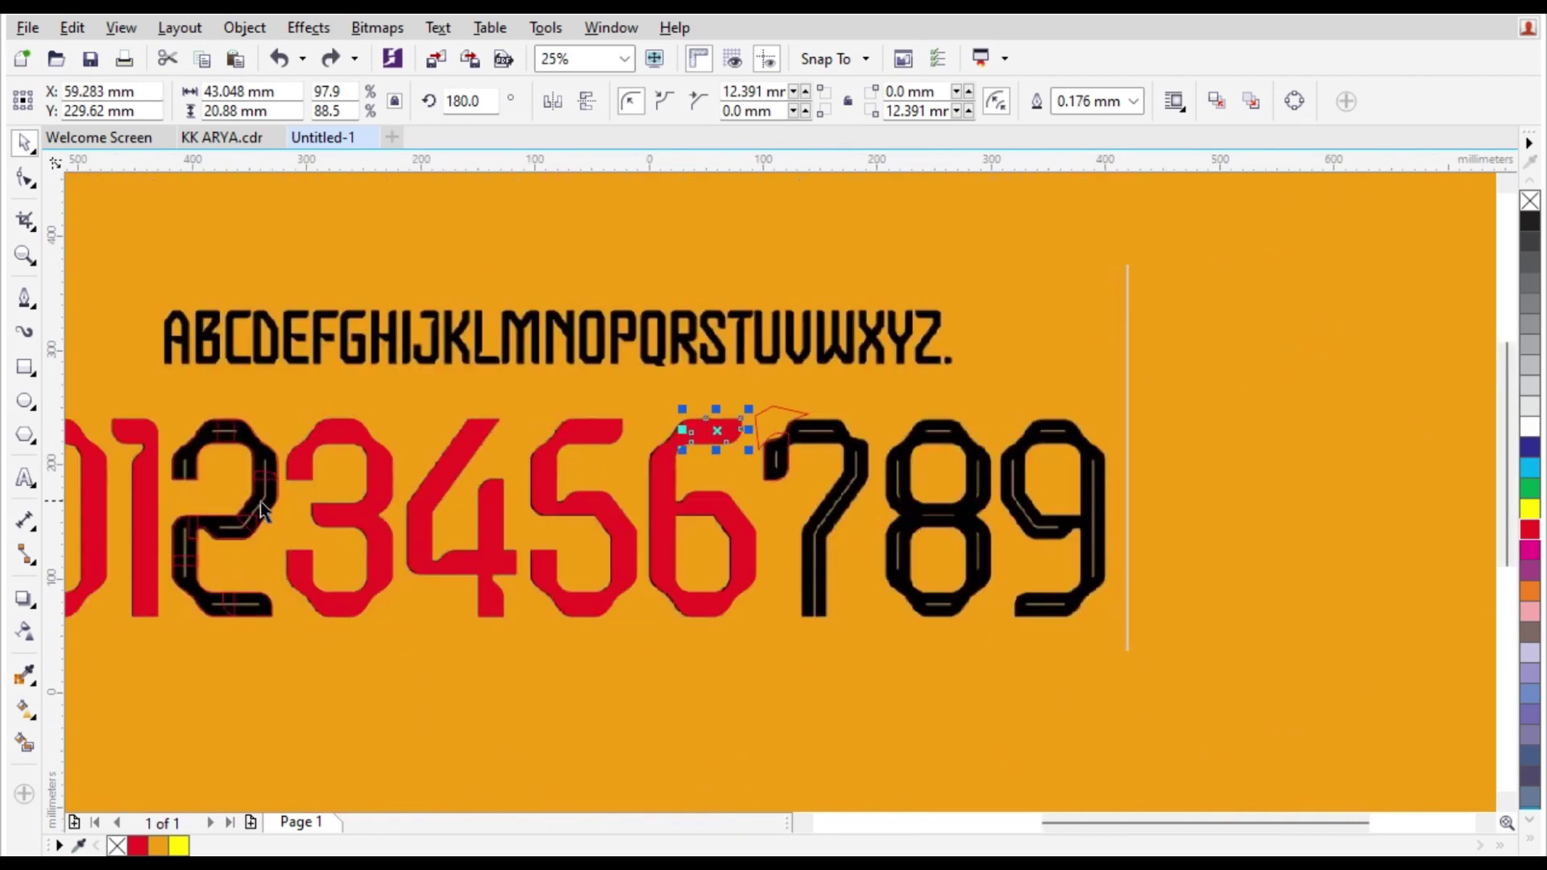
# Move the red top piece onto the 7, undoing a stray move onto the 5.
pyautogui.scroll(-1, 259, 502)
pyautogui.scroll(1, 174, 525)
pyautogui.moveTo(170, 403); pyautogui.dragTo(705, 403)
pyautogui.hotkey('ctrl', 'z')
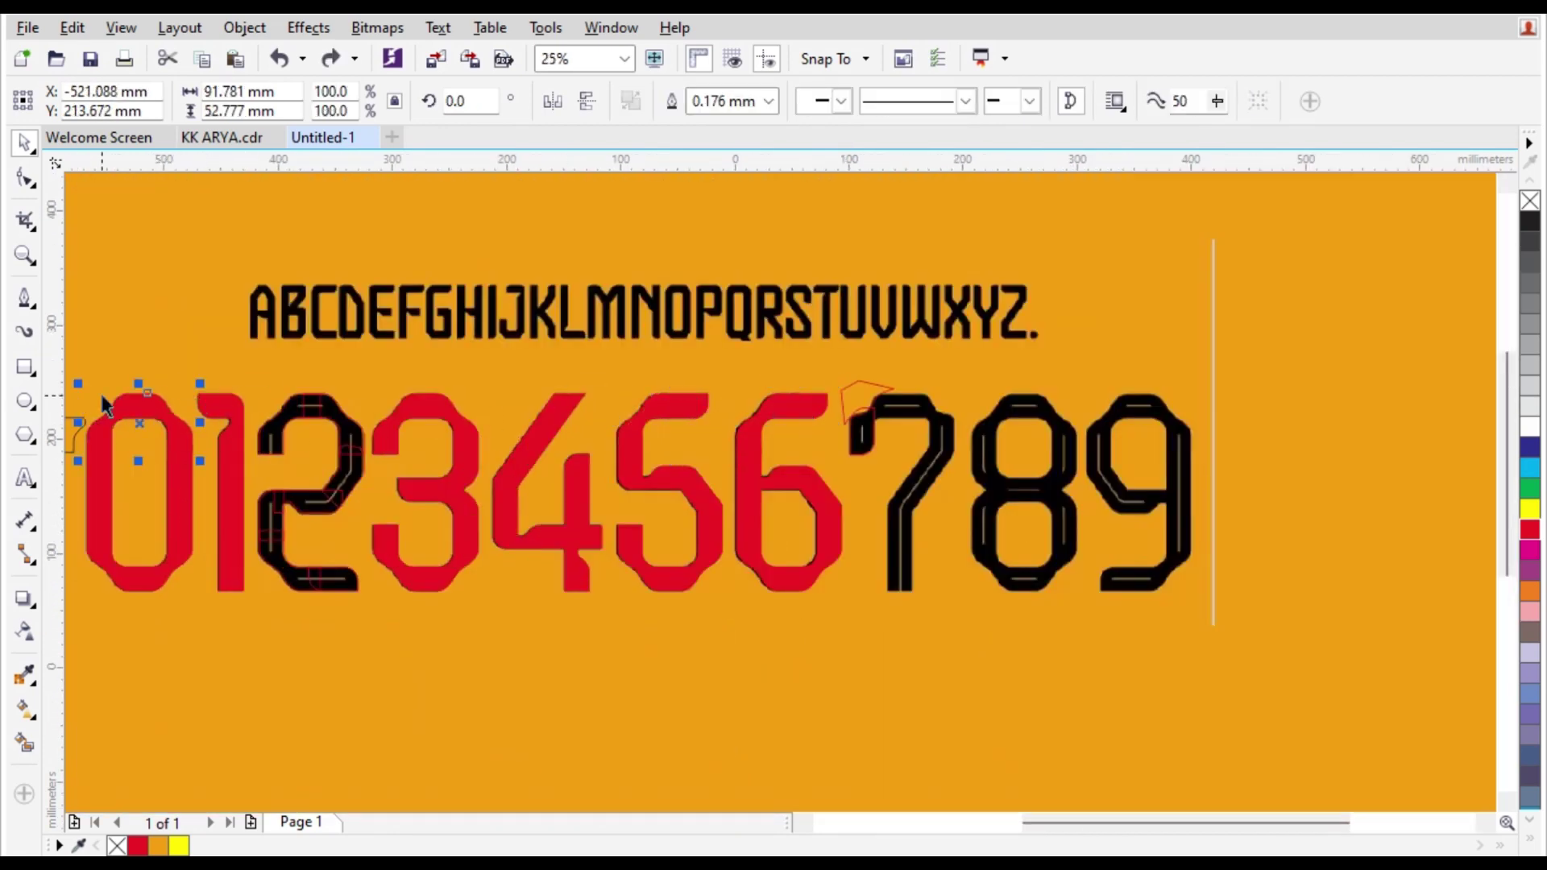
pyautogui.moveTo(105, 402); pyautogui.dragTo(1193, 445)
pyautogui.scroll(2, 919, 407)
pyautogui.scroll(-1, 868, 436)
pyautogui.scroll(1, 1270, 556)
pyautogui.scroll(-1, 1032, 392)
# Cover the 8's lower bowl with a vertically mirrored, bottom-aligned copy of the red arch.
pyautogui.moveTo(1049, 394); pyautogui.dragTo(1049, 604)
pyautogui.rightClick(1049, 604)
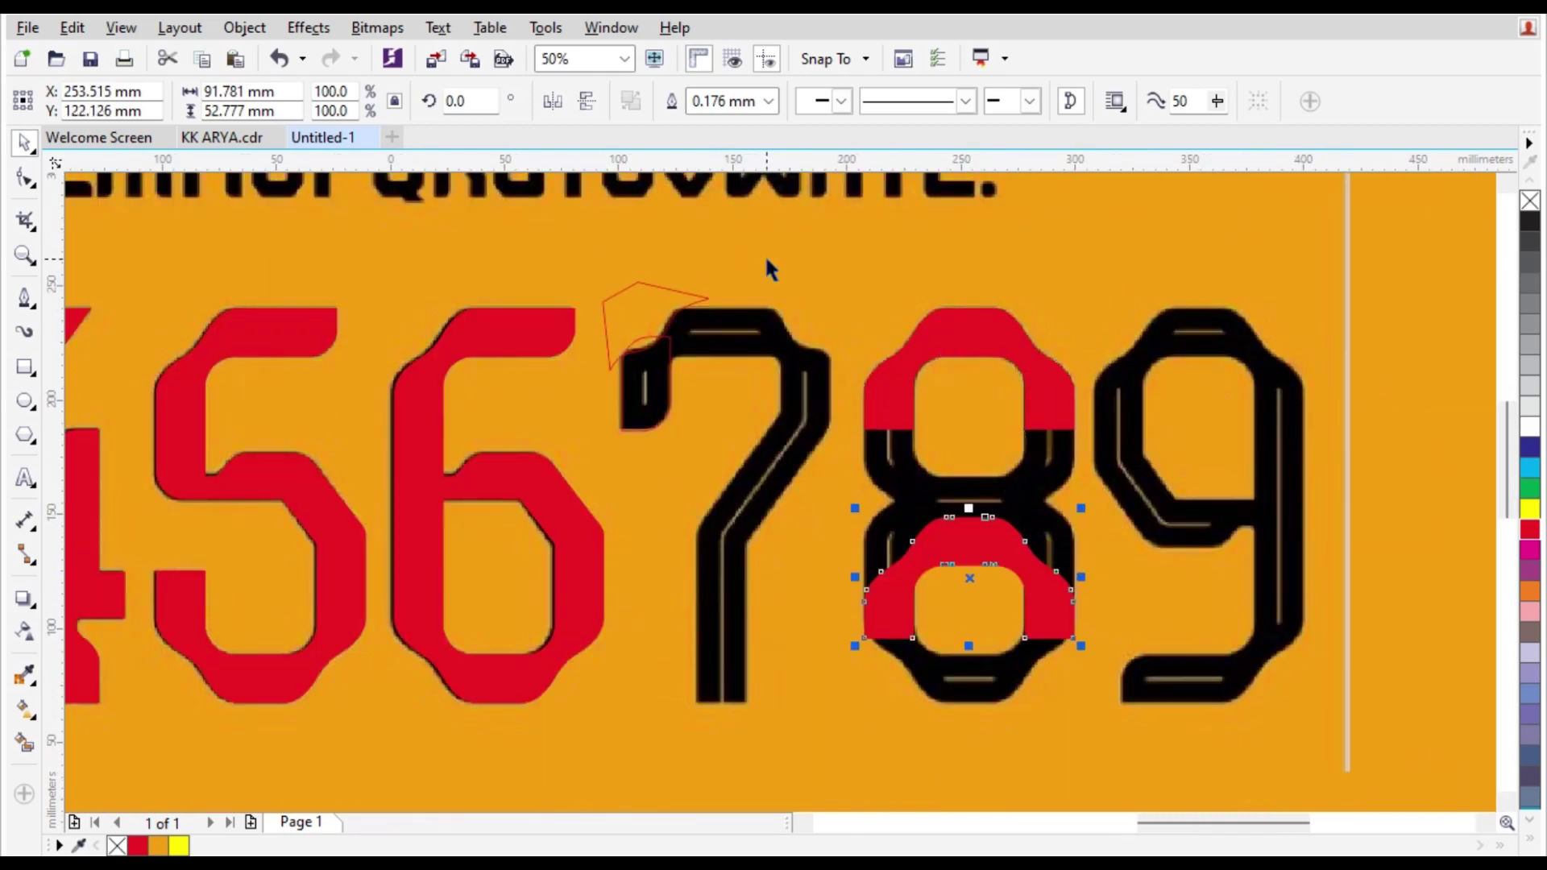
pyautogui.click(586, 103)
pyautogui.keyDown('shift'); pyautogui.click(485, 683); pyautogui.keyUp('shift')
pyautogui.press('b')
pyautogui.click(1093, 636)
pyautogui.scroll(1, 1094, 638)
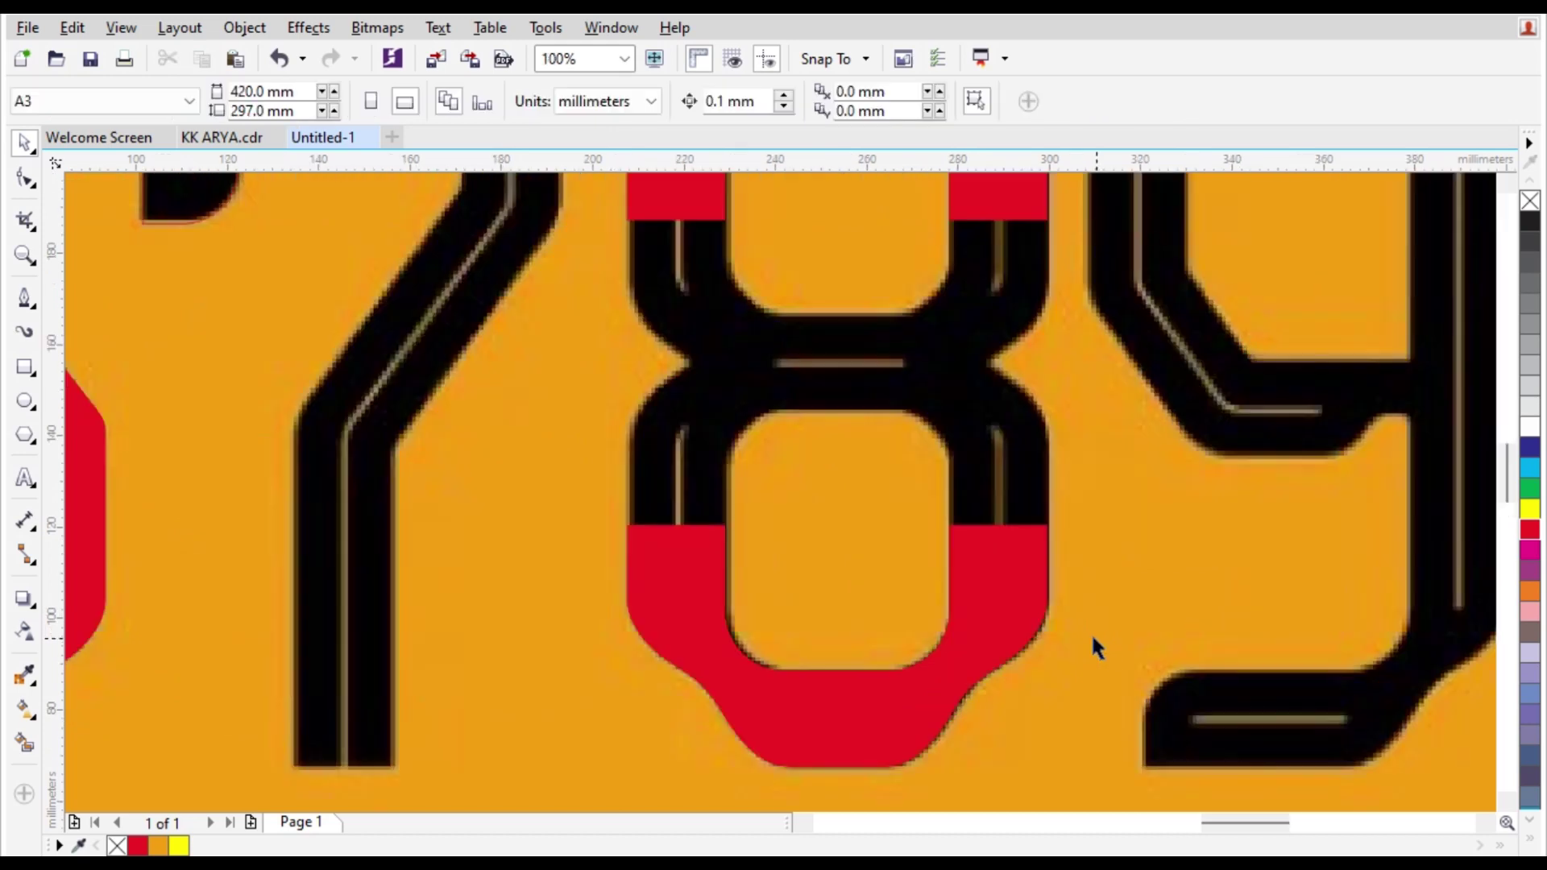
pyautogui.click(1017, 636)
pyautogui.scroll(-2, 690, 525)
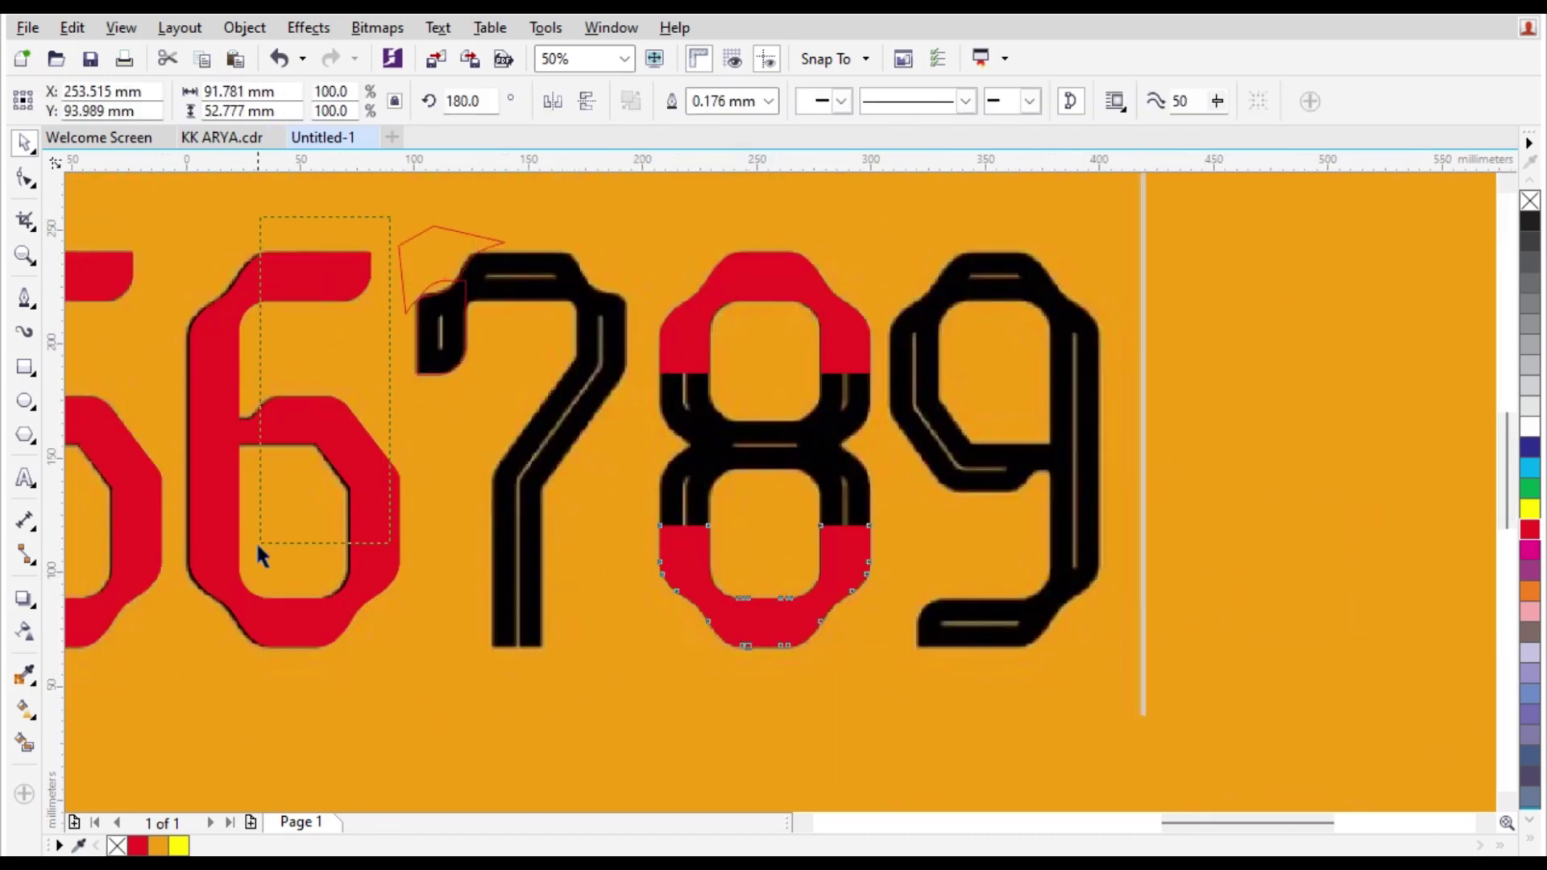
# Place a copy of the 6 over the 9, mirrored both ways, with no fill.
pyautogui.moveTo(258, 545); pyautogui.dragTo(163, 516)
pyautogui.moveTo(393, 666); pyautogui.dragTo(393, 665)
pyautogui.moveTo(353, 466); pyautogui.dragTo(1054, 465)
pyautogui.click(554, 103)
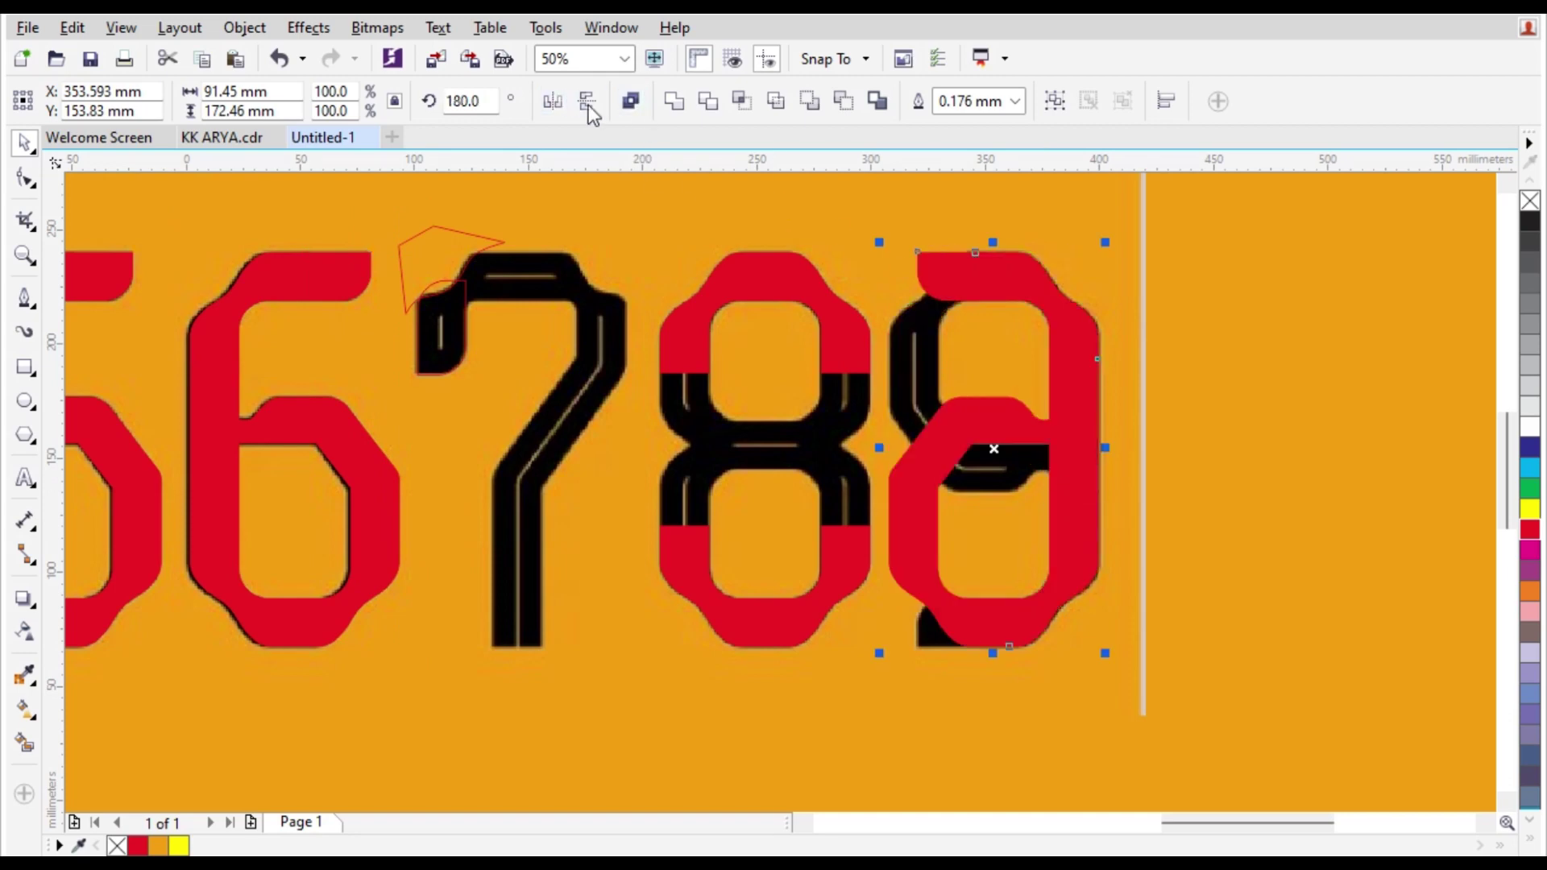
pyautogui.click(586, 103)
pyautogui.scroll(1, 1138, 483)
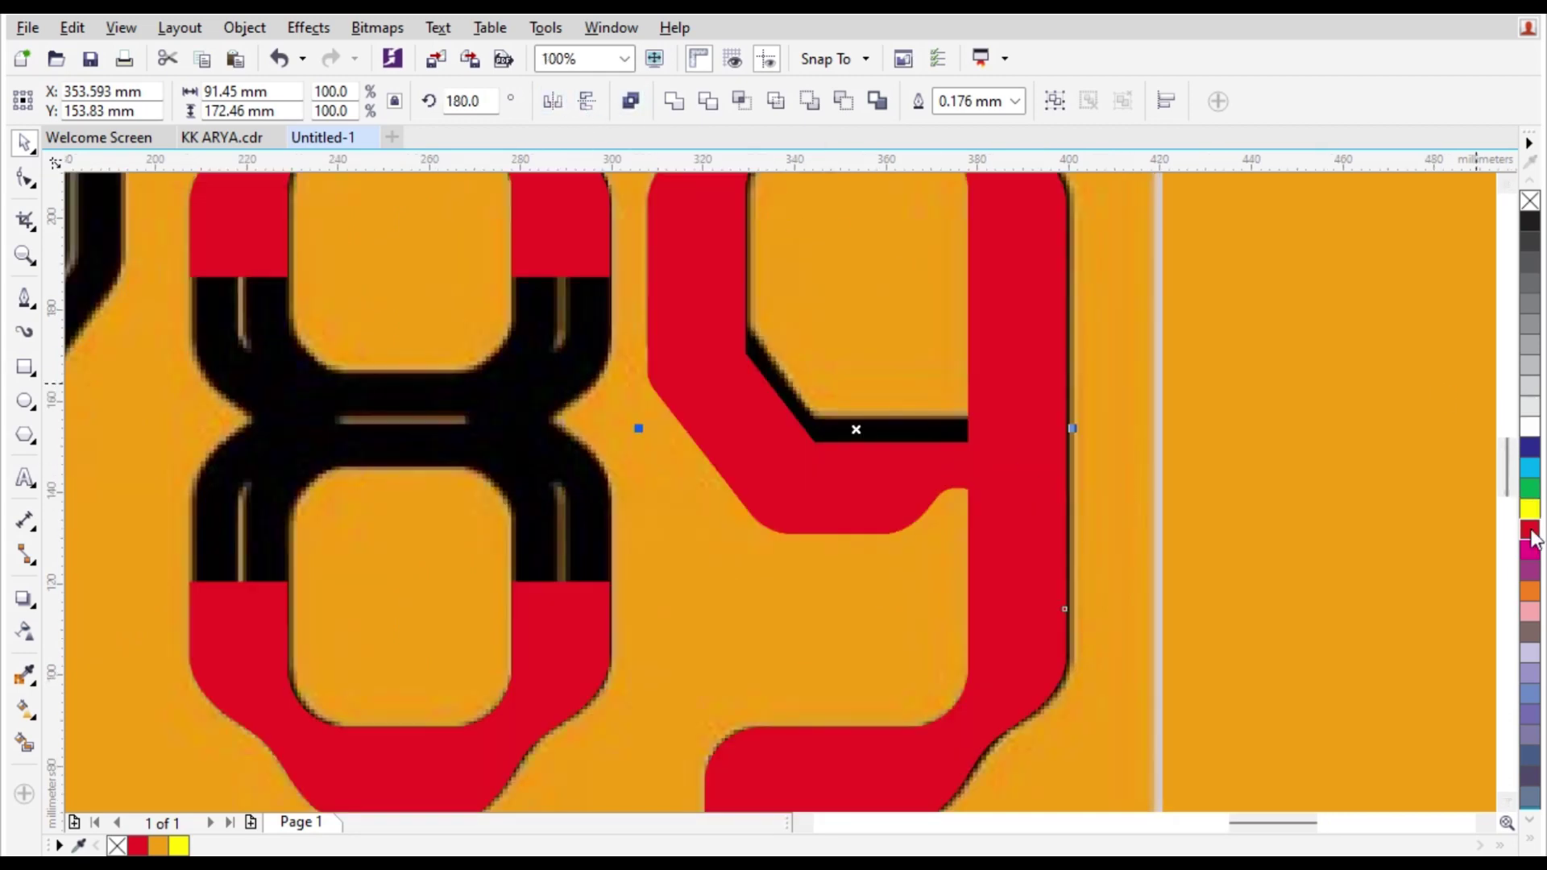
pyautogui.click(1529, 199)
pyautogui.scroll(-1, 970, 432)
pyautogui.scroll(2, 970, 432)
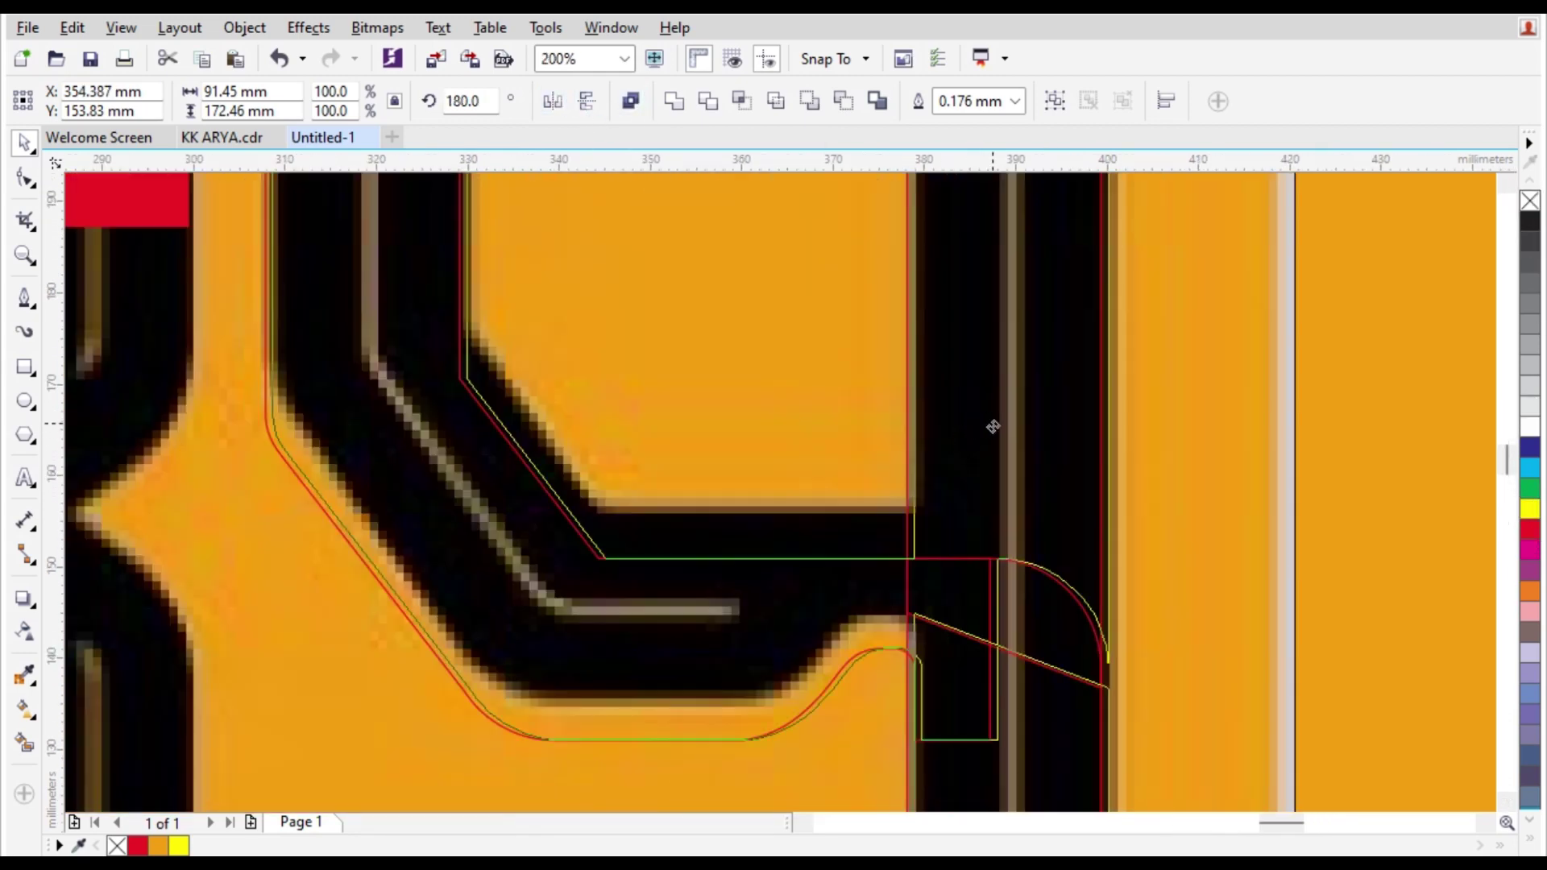
# Raise the curve's lower nodes with the Shape tool so it follows the 9's crossbar.
pyautogui.scroll(-1, 993, 426)
pyautogui.click(766, 487)
pyautogui.click(25, 179)
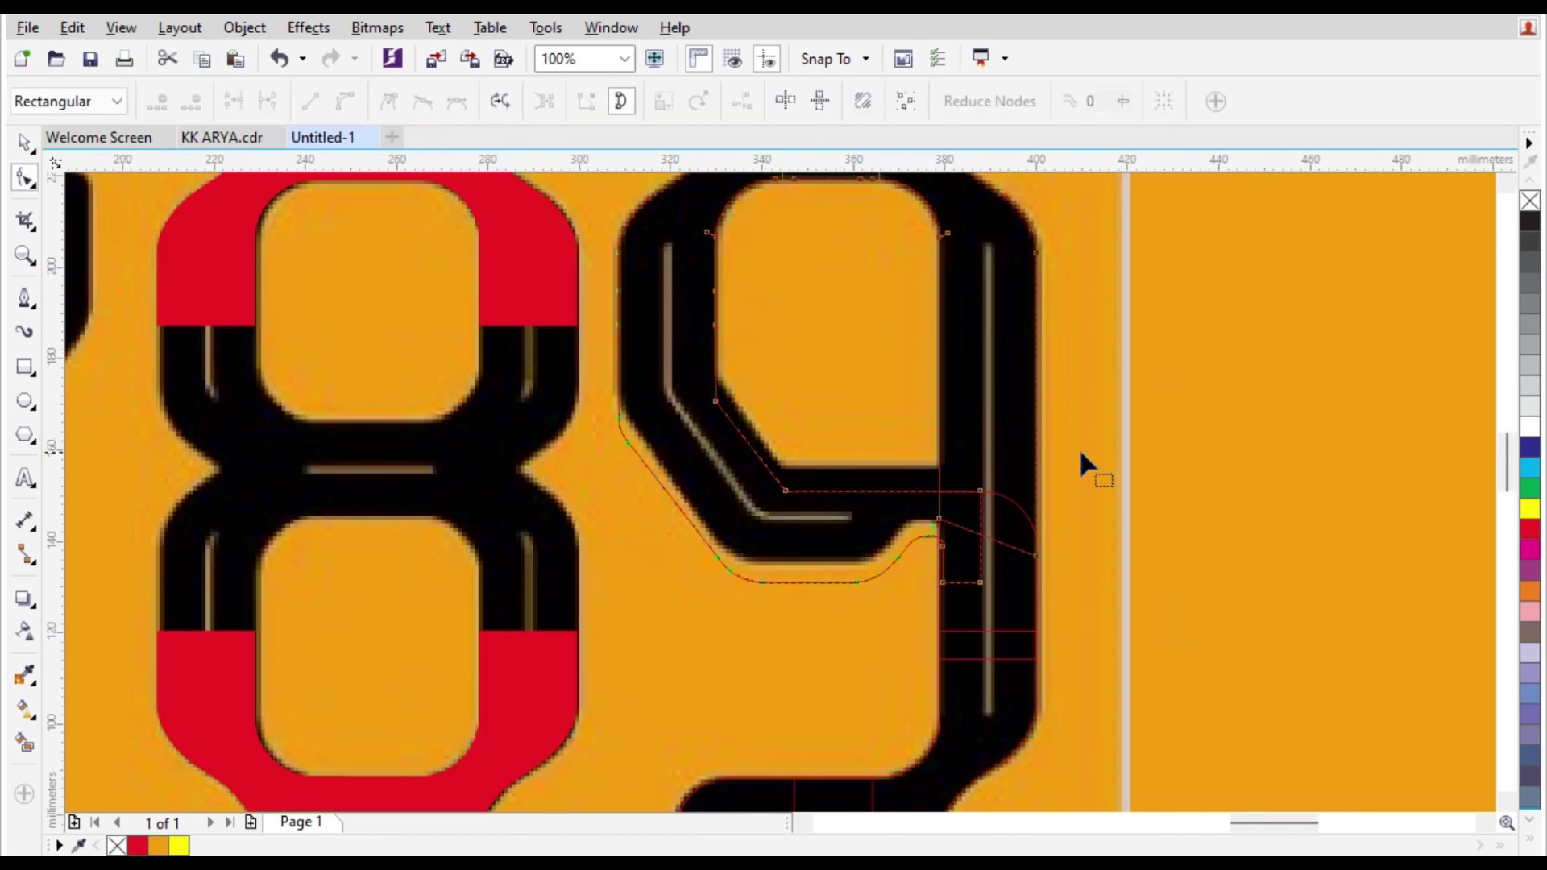
pyautogui.moveTo(709, 595); pyautogui.dragTo(592, 621)
pyautogui.scroll(1, 707, 438)
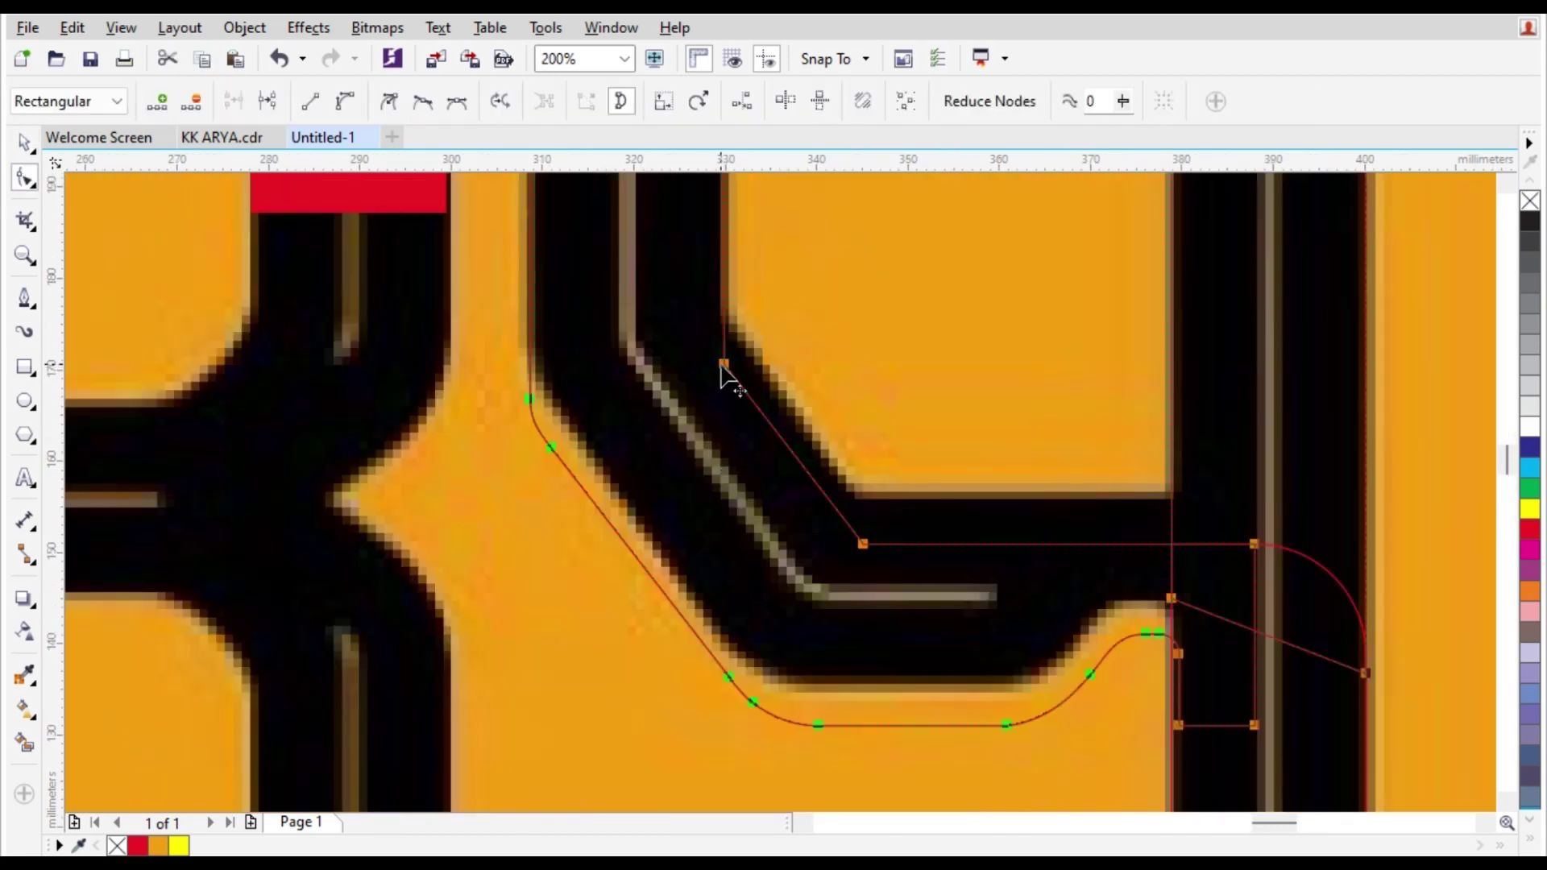
pyautogui.moveTo(724, 367); pyautogui.dragTo(723, 321)
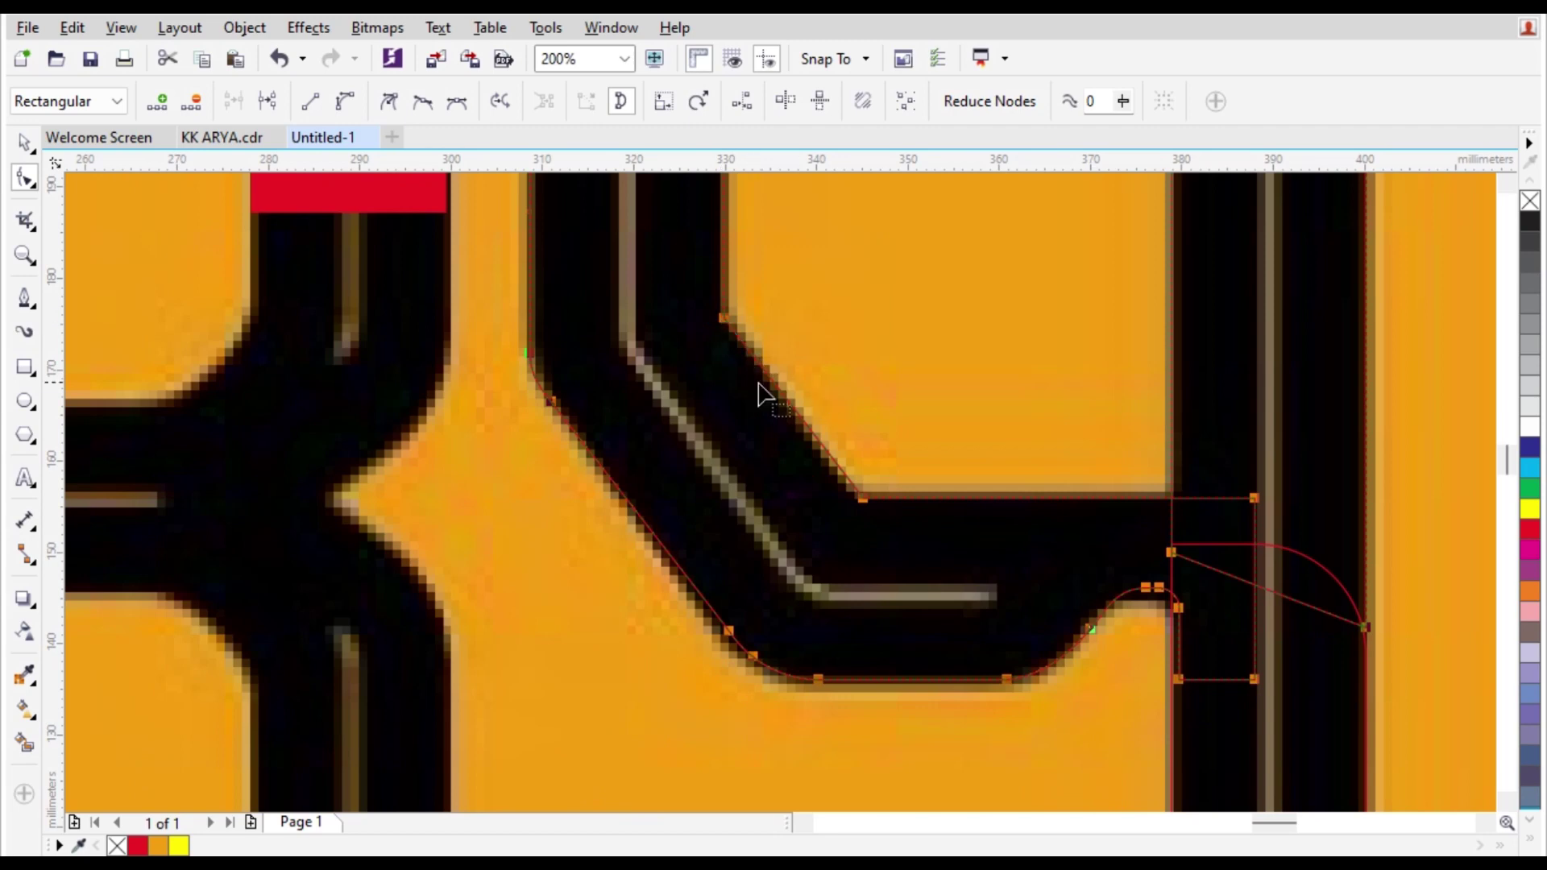
pyautogui.scroll(-1, 758, 383)
pyautogui.moveTo(1109, 322); pyautogui.dragTo(614, 577)
pyautogui.scroll(1, 864, 551)
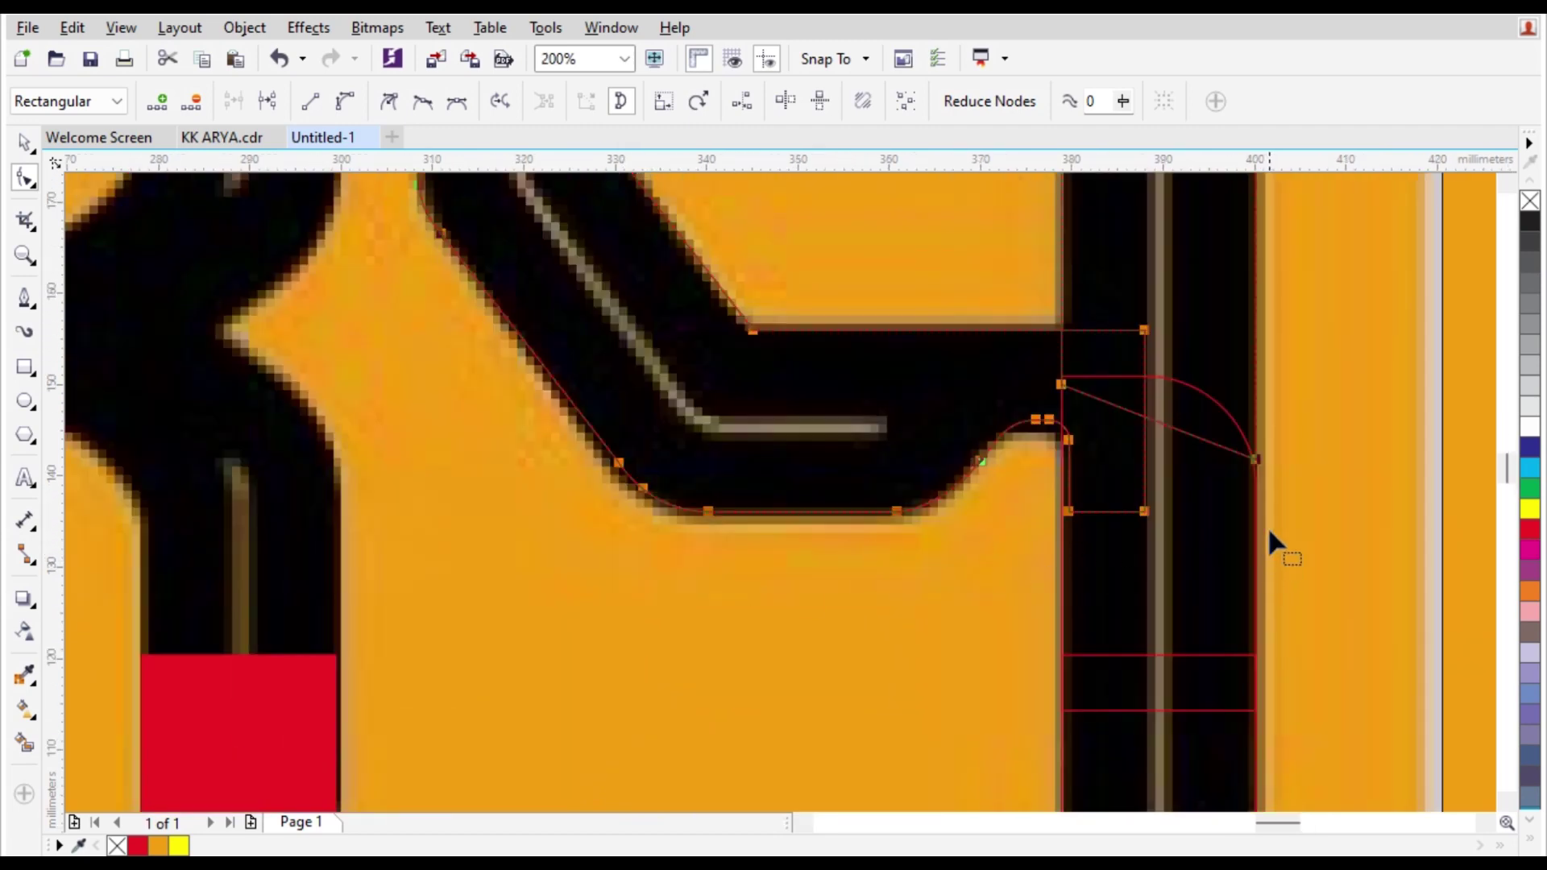
pyautogui.scroll(-1, 1297, 399)
pyautogui.click(1128, 364)
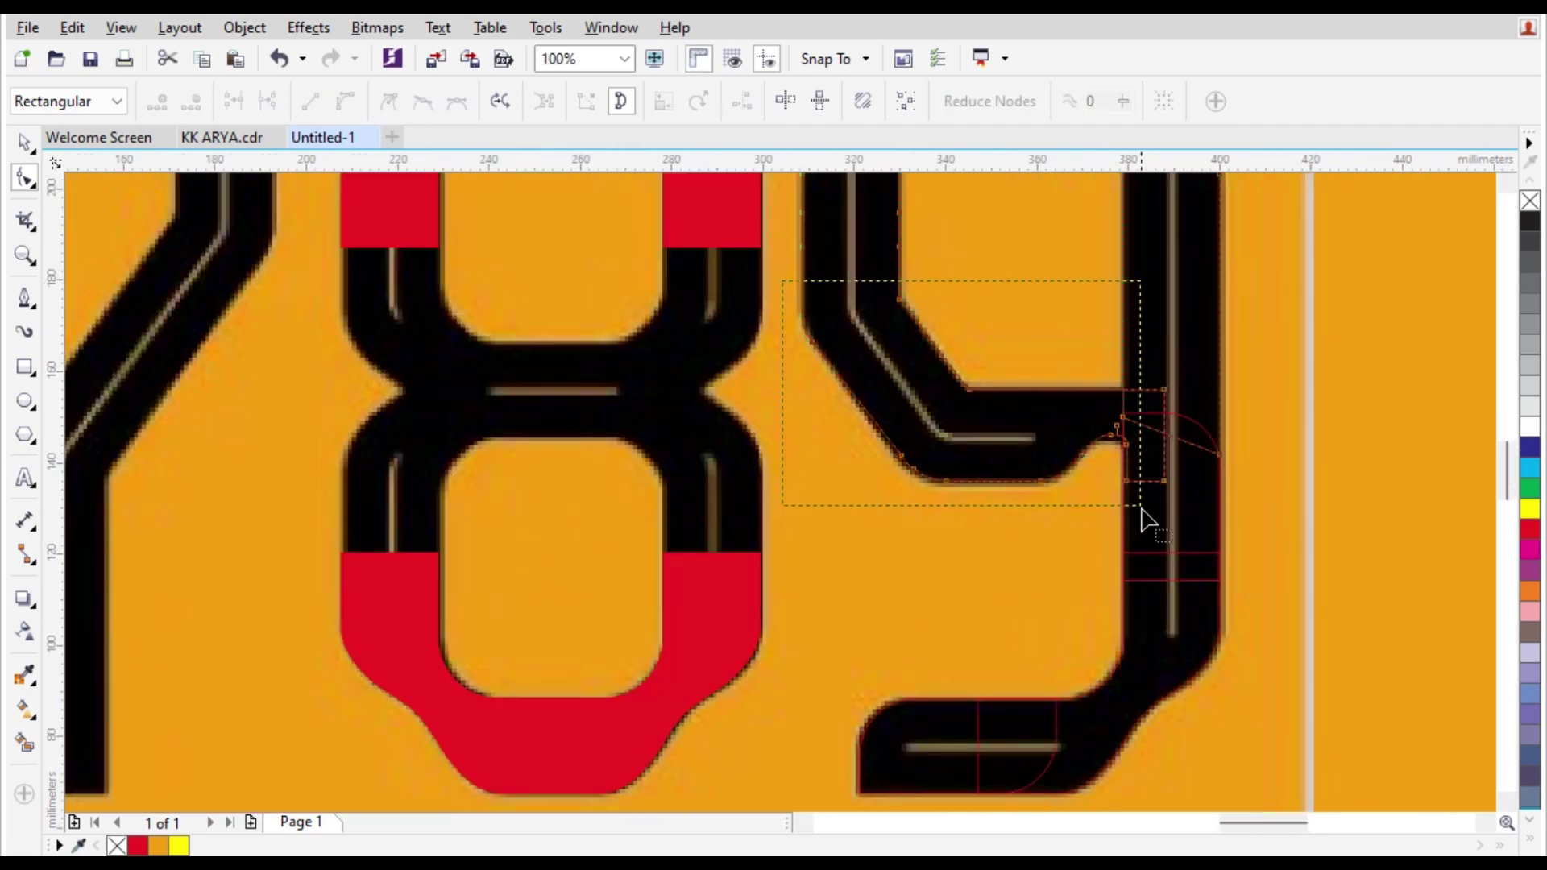
pyautogui.moveTo(1141, 510); pyautogui.dragTo(1143, 512)
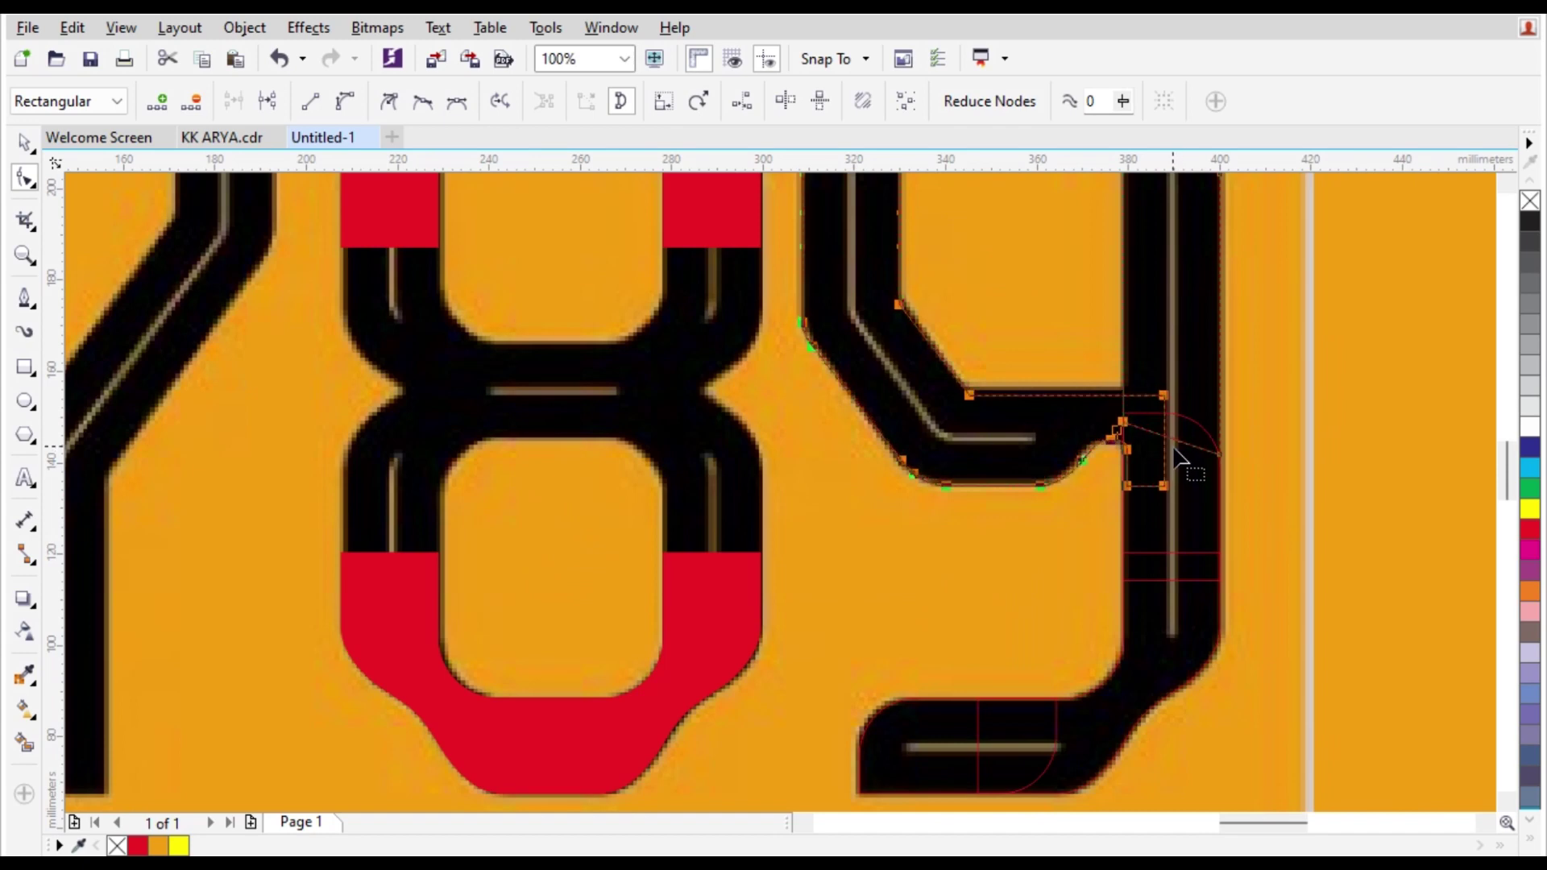
pyautogui.scroll(-1, 1198, 403)
# Fill the traced 9 red and remove its outline.
pyautogui.press('space')
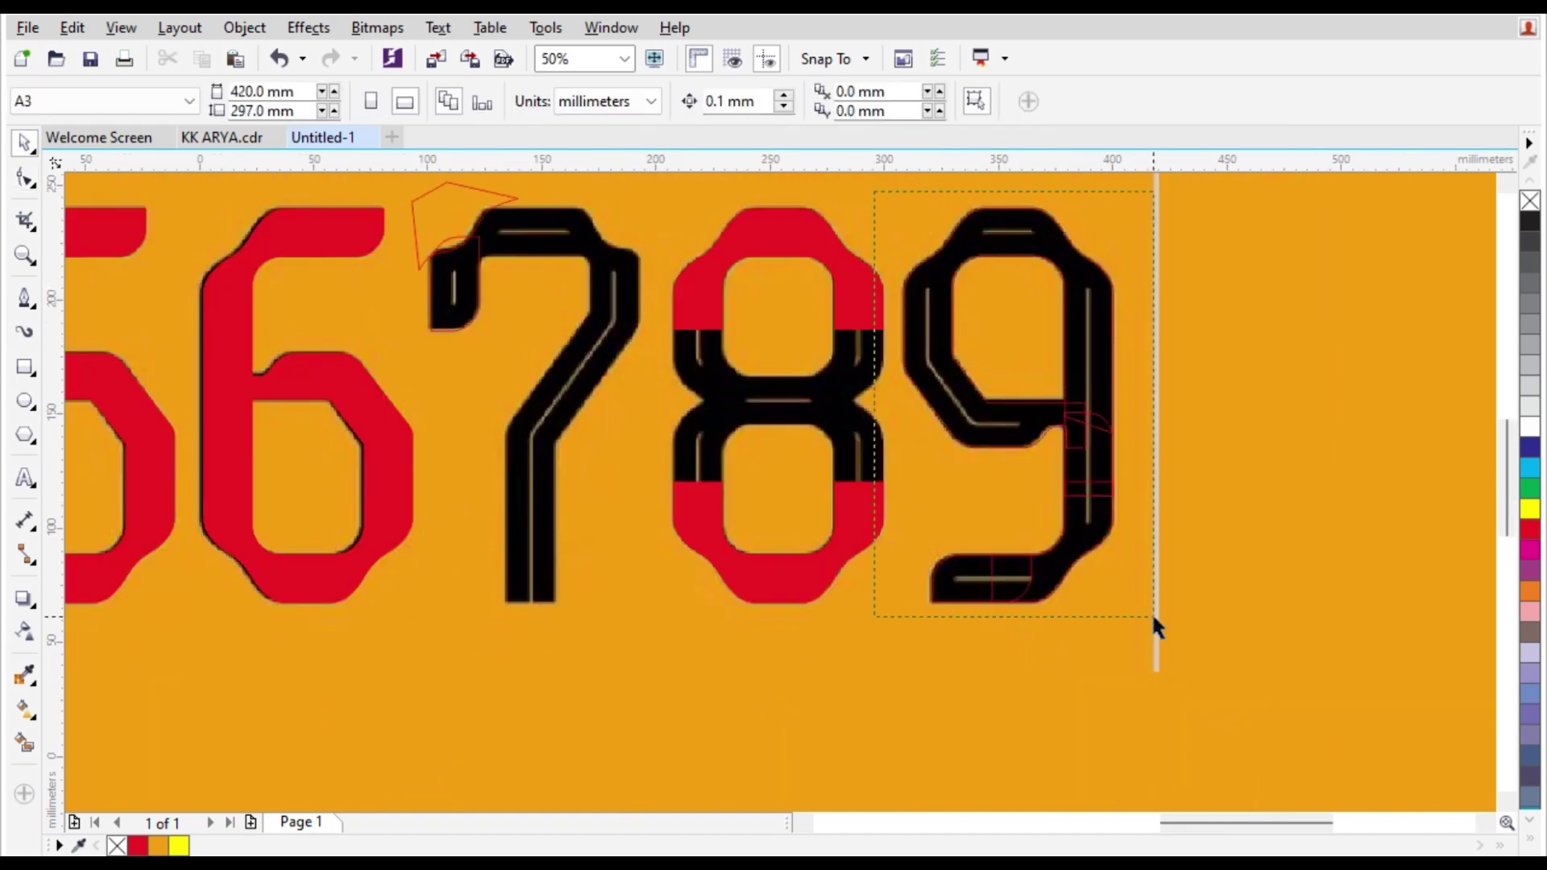
pyautogui.moveTo(1154, 618); pyautogui.dragTo(1153, 619)
pyautogui.click(1529, 529)
pyautogui.rightClick(1529, 203)
pyautogui.scroll(1, 1103, 348)
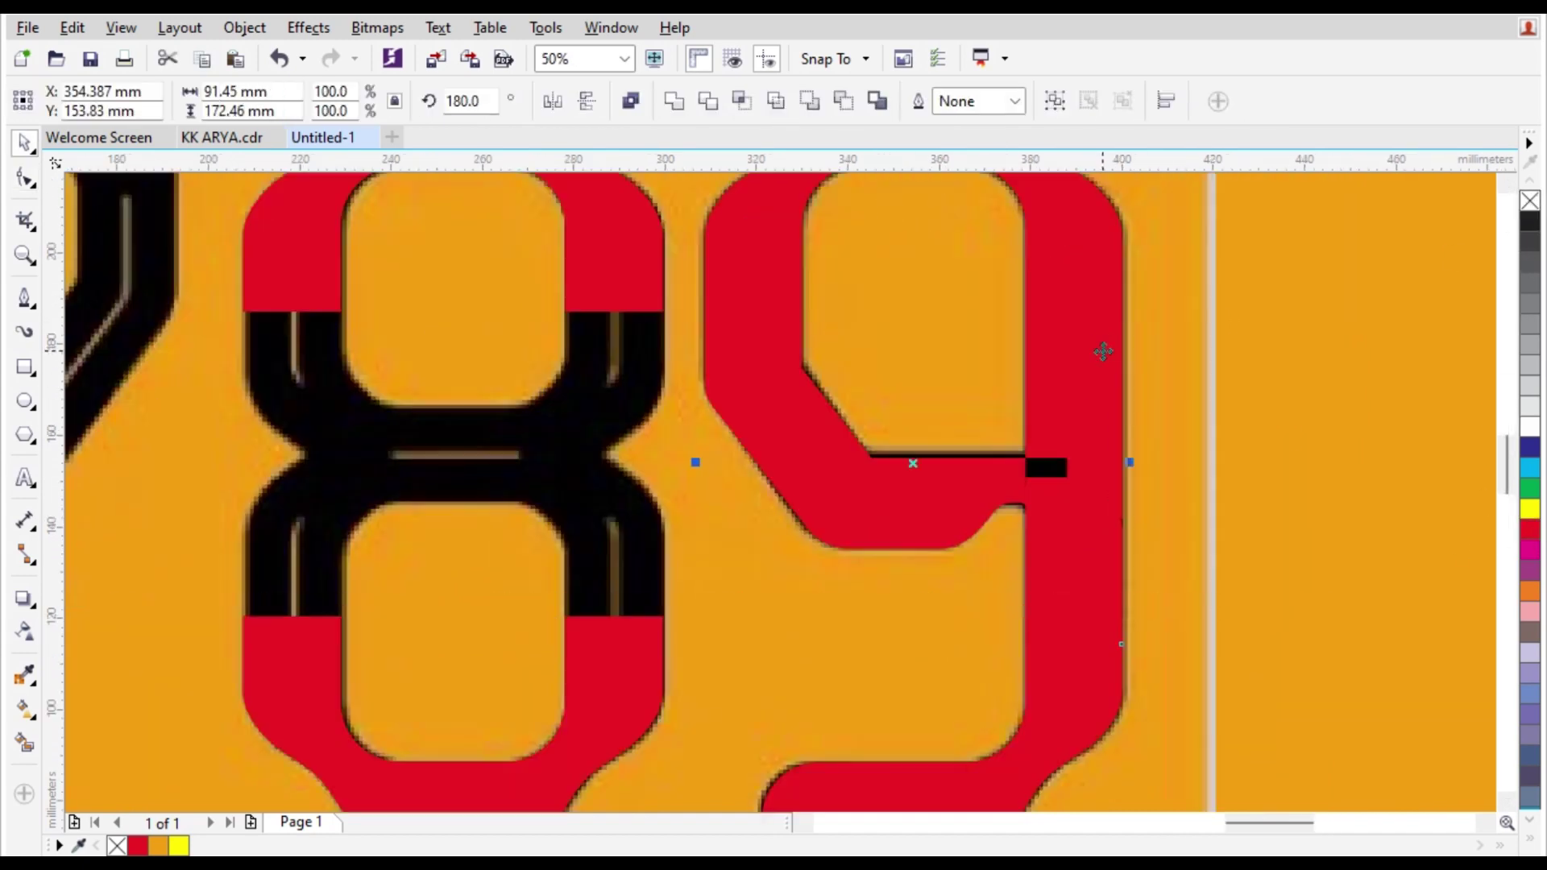
# Try shifting the 9's junction piece and nodes to close the black gap, then undo.
pyautogui.click(1039, 471)
pyautogui.scroll(2, 1037, 474)
pyautogui.click(1062, 503)
pyautogui.moveTo(1091, 462); pyautogui.dragTo(1127, 417)
pyautogui.moveTo(1102, 531); pyautogui.dragTo(1120, 437)
pyautogui.hotkey('ctrl', 'z')
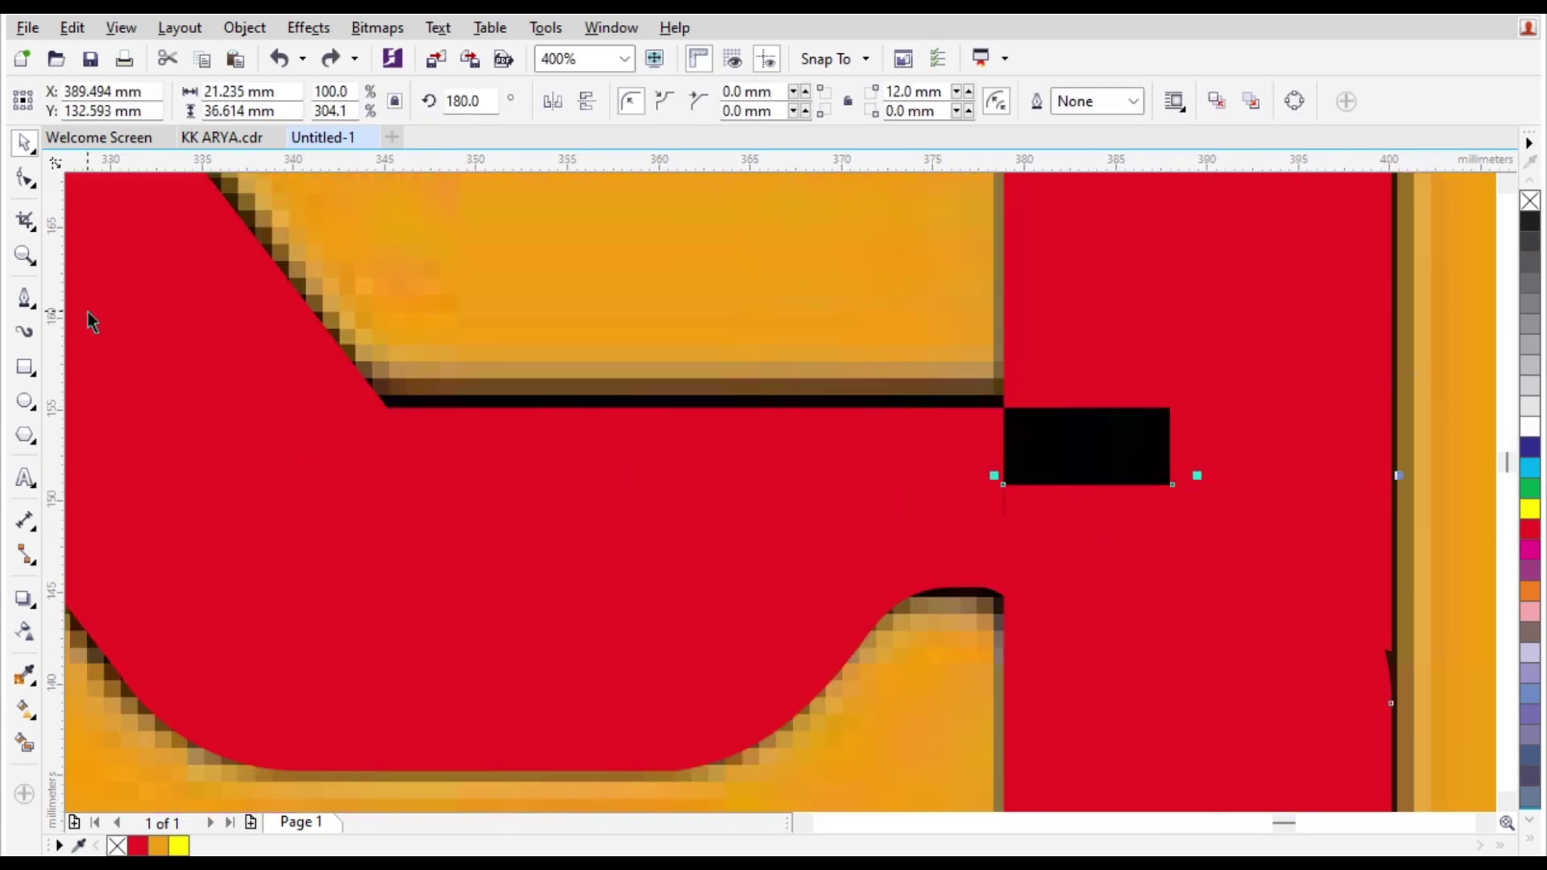
pyautogui.click(1090, 485)
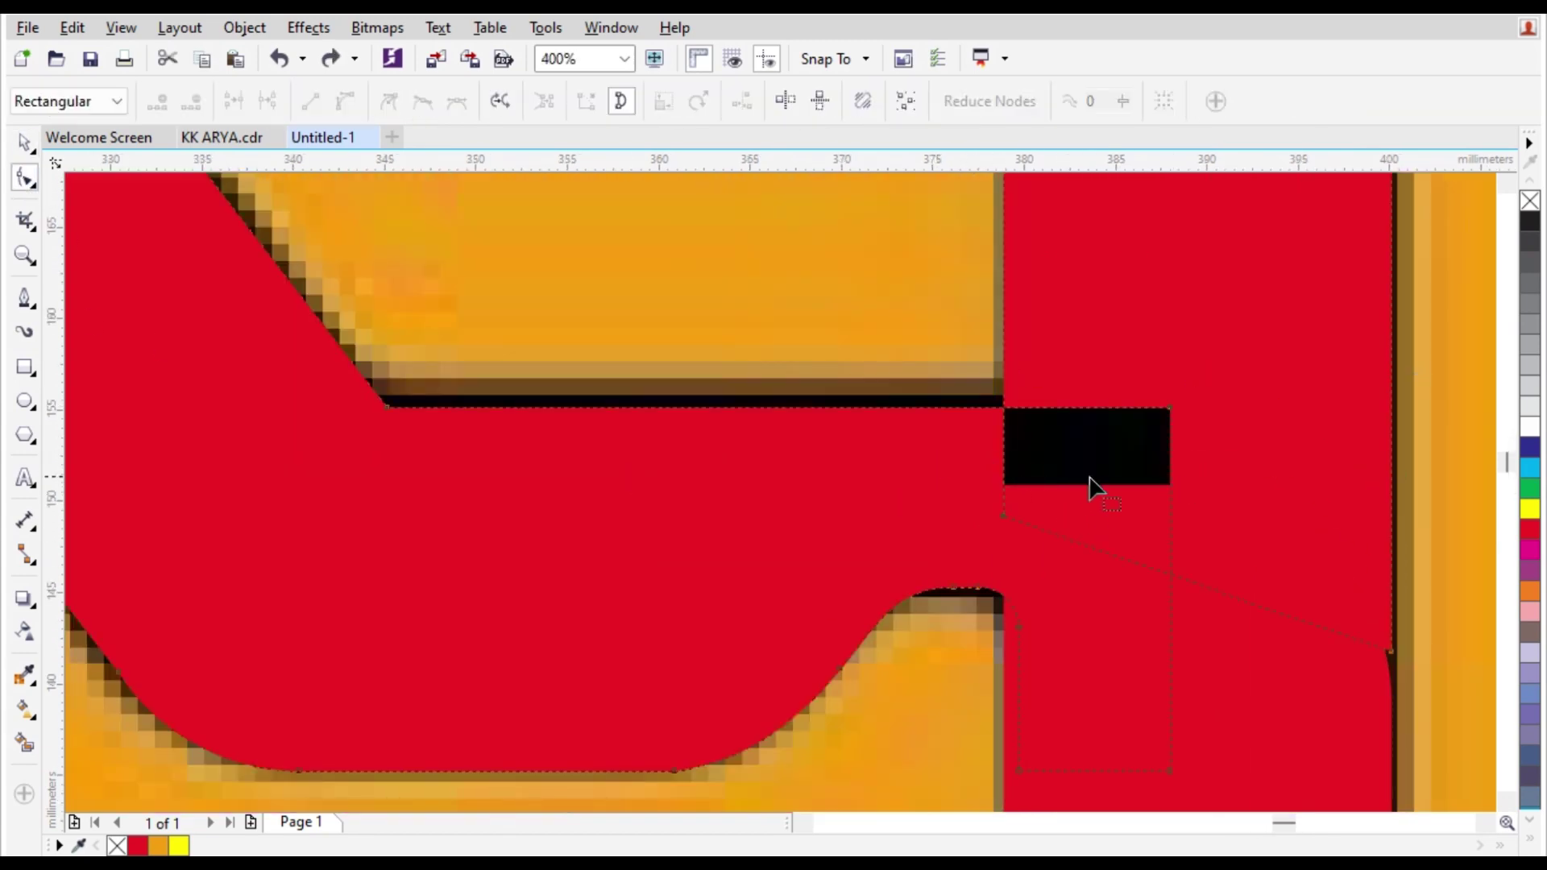
pyautogui.click(1004, 515)
pyautogui.moveTo(1003, 515); pyautogui.dragTo(1003, 406)
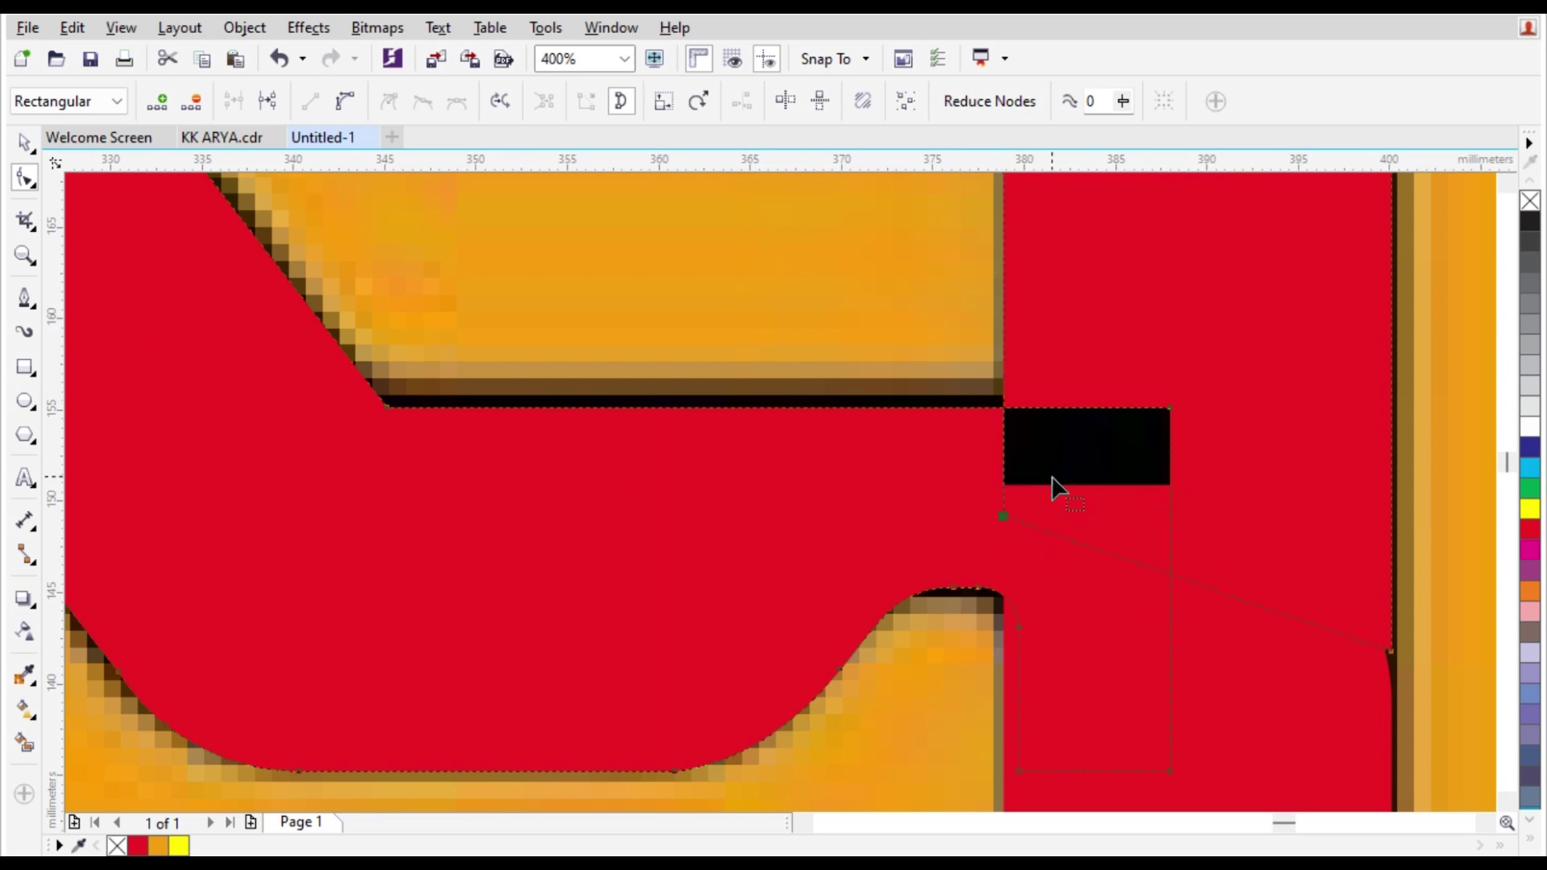
pyautogui.moveTo(1002, 516); pyautogui.dragTo(1003, 338)
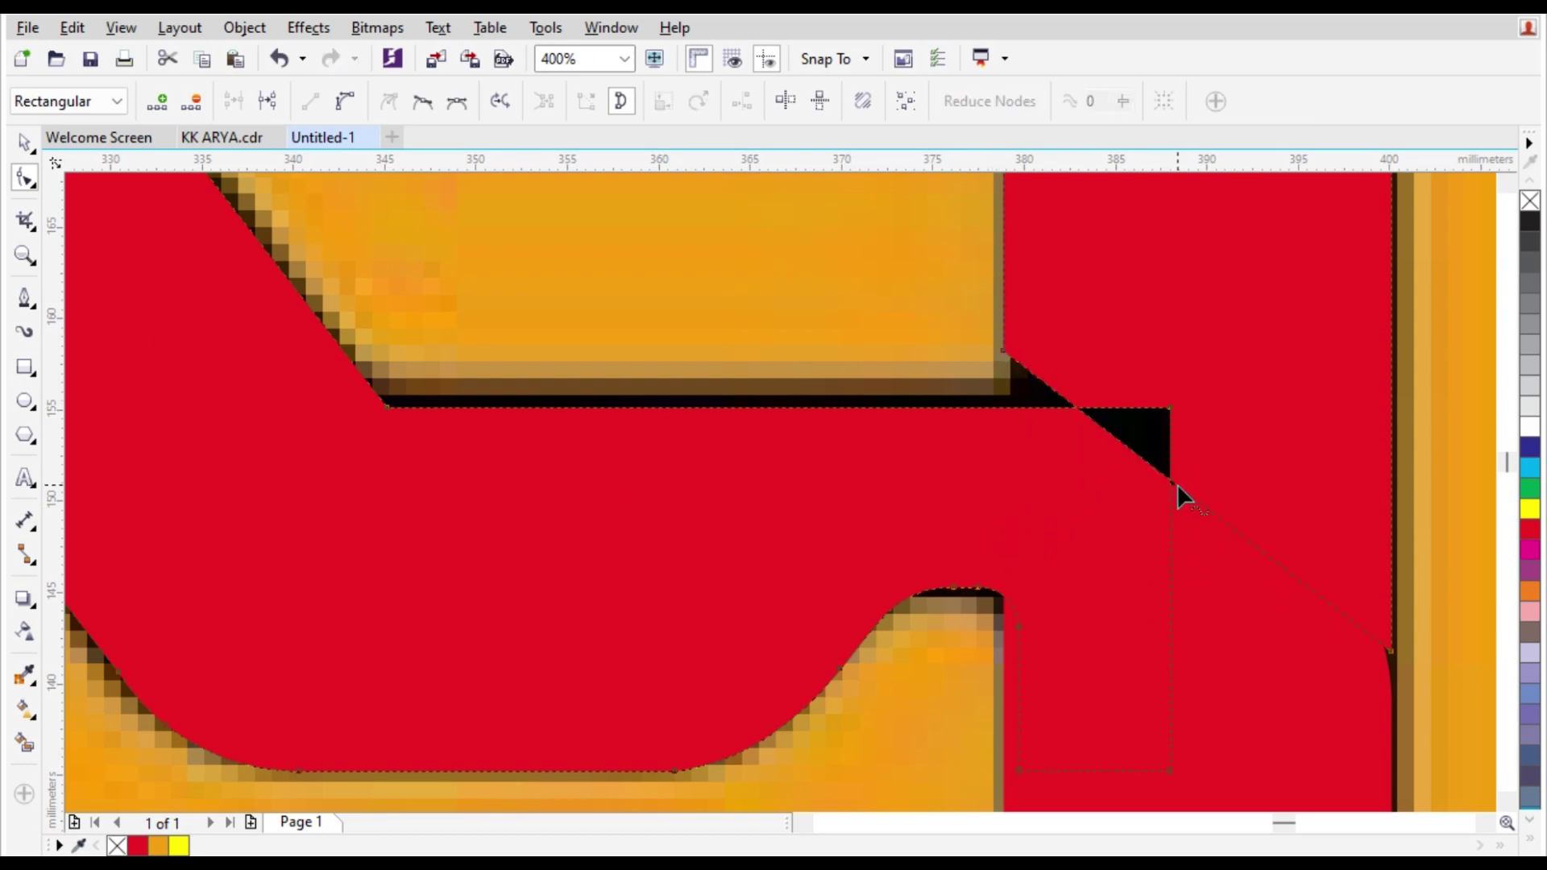
pyautogui.hotkey('ctrl', 'z')
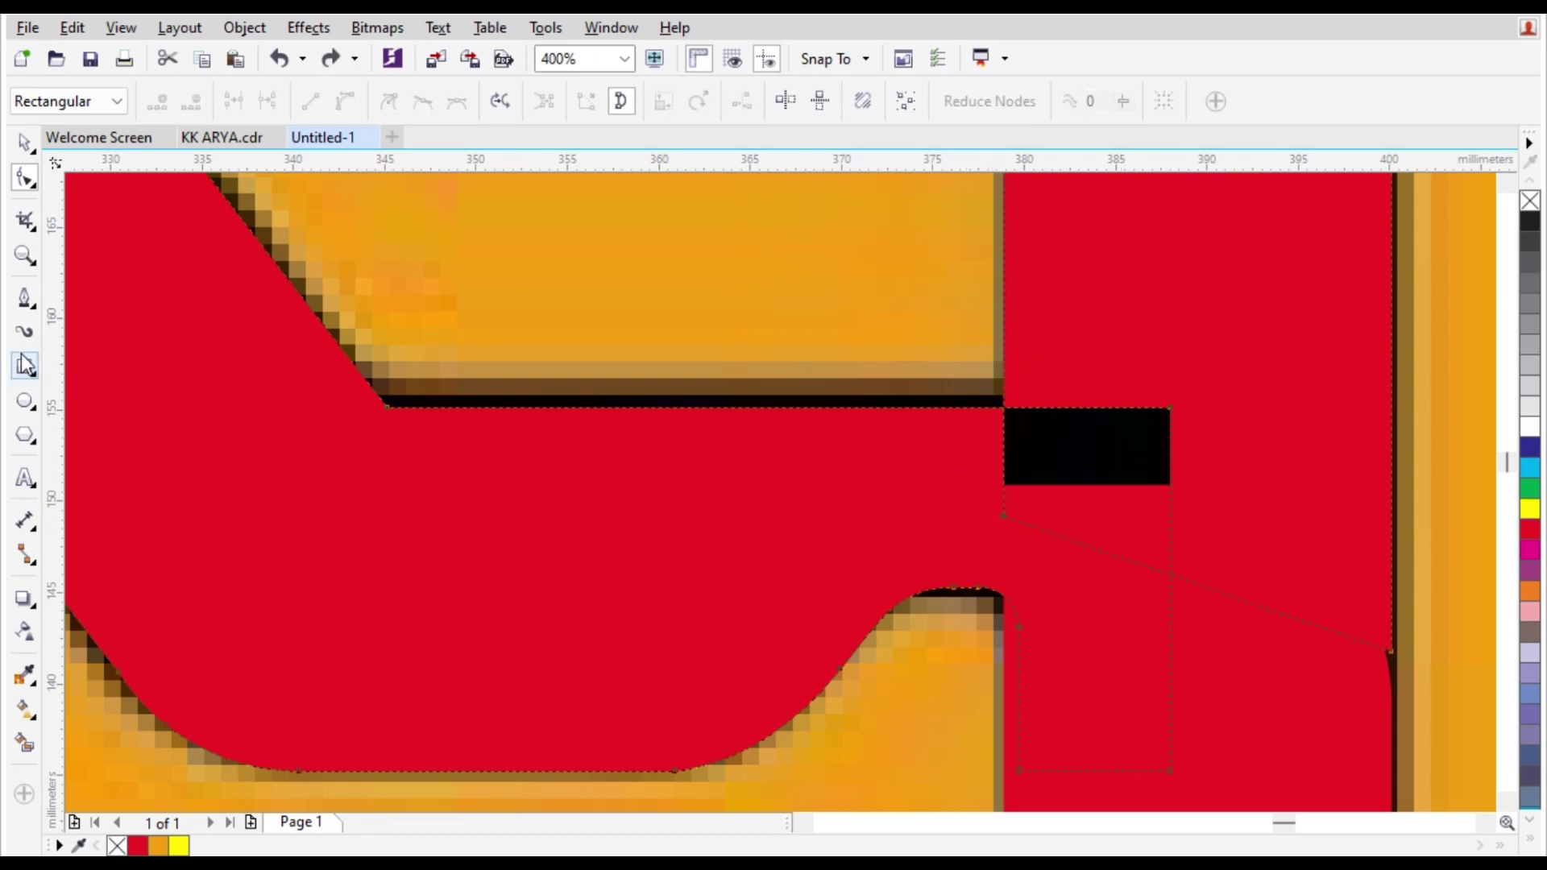
# Cover the gap with a red rectangle, about 15.5 by 13.2 mm, with no outline.
pyautogui.click(25, 364)
pyautogui.moveTo(1004, 367); pyautogui.dragTo(1288, 609)
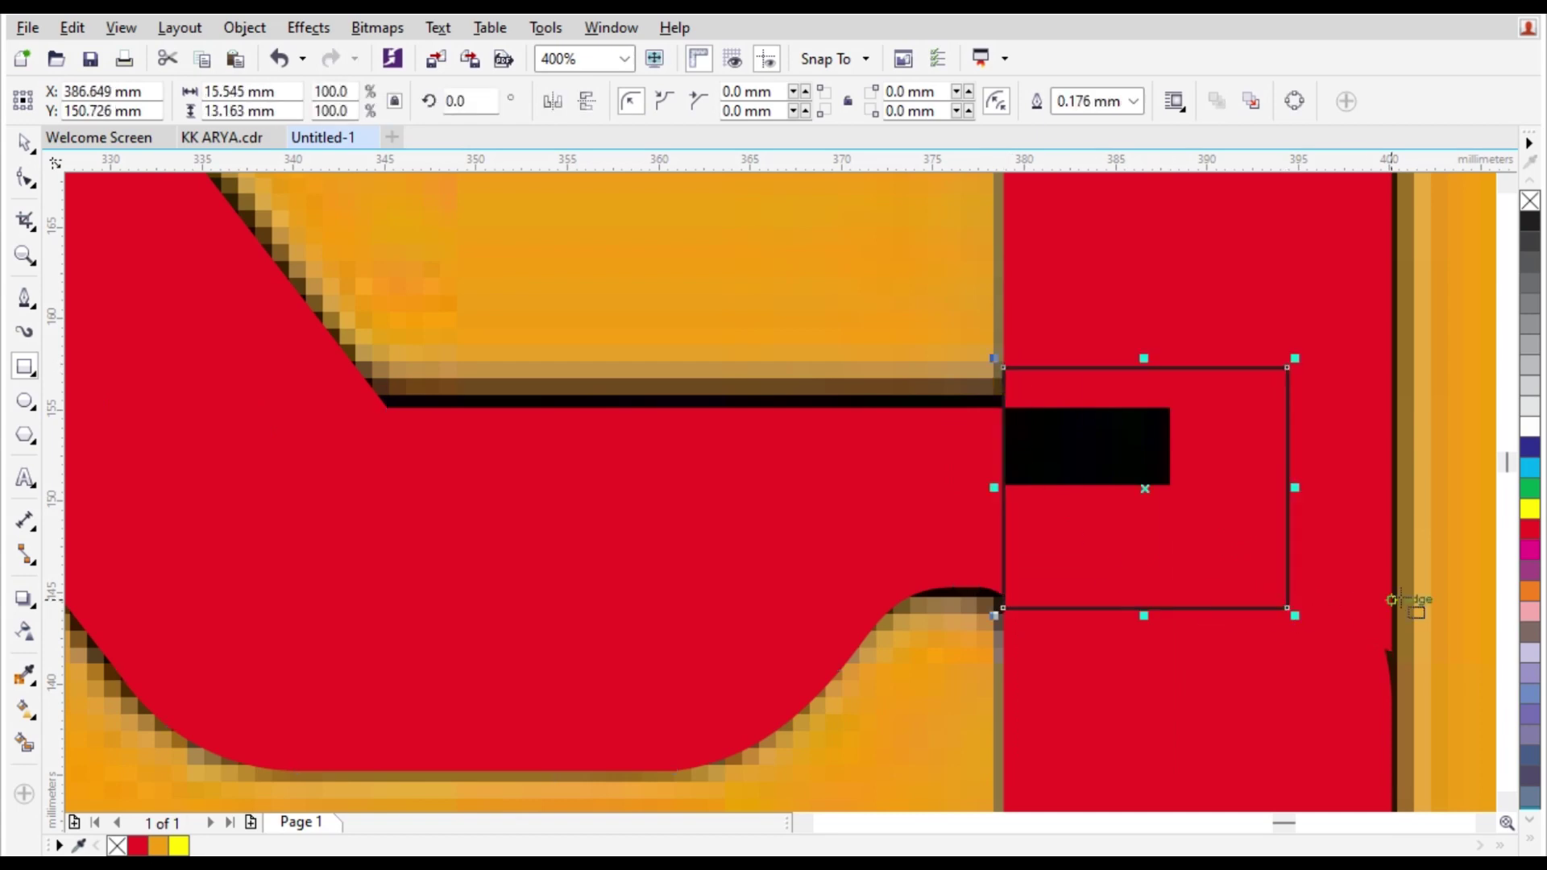
pyautogui.press('space')
pyautogui.click(1530, 529)
pyautogui.rightClick(1530, 529)
pyautogui.press('F3')
pyautogui.press('F3')
pyautogui.rightClick(1530, 199)
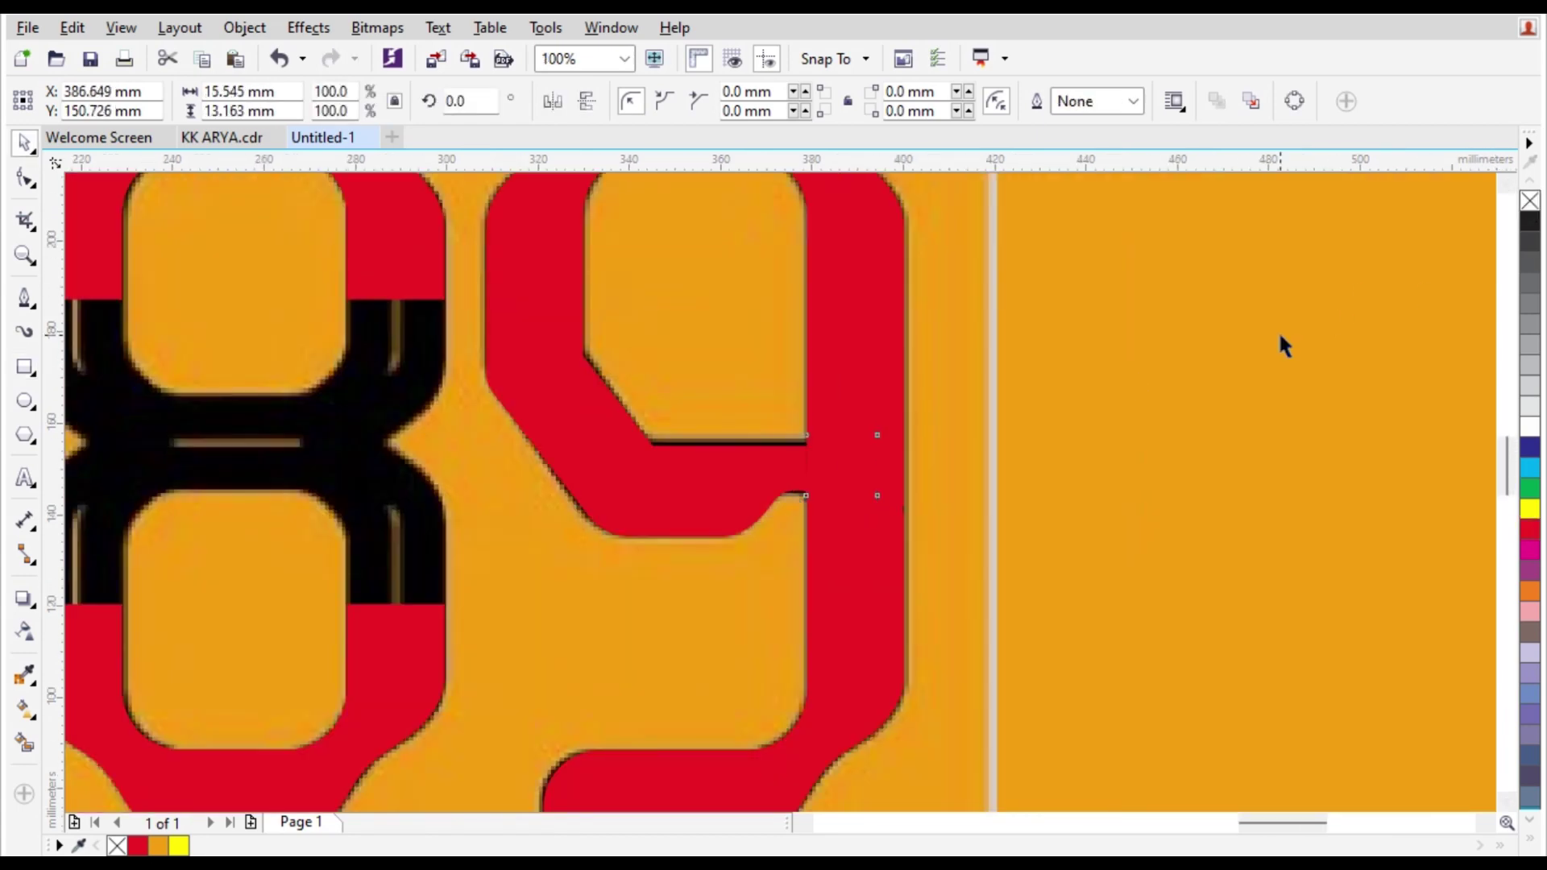
pyautogui.click(1279, 337)
pyautogui.scroll(-2, 773, 431)
pyautogui.scroll(2, 474, 399)
pyautogui.scroll(-1, 702, 429)
pyautogui.scroll(1, 700, 413)
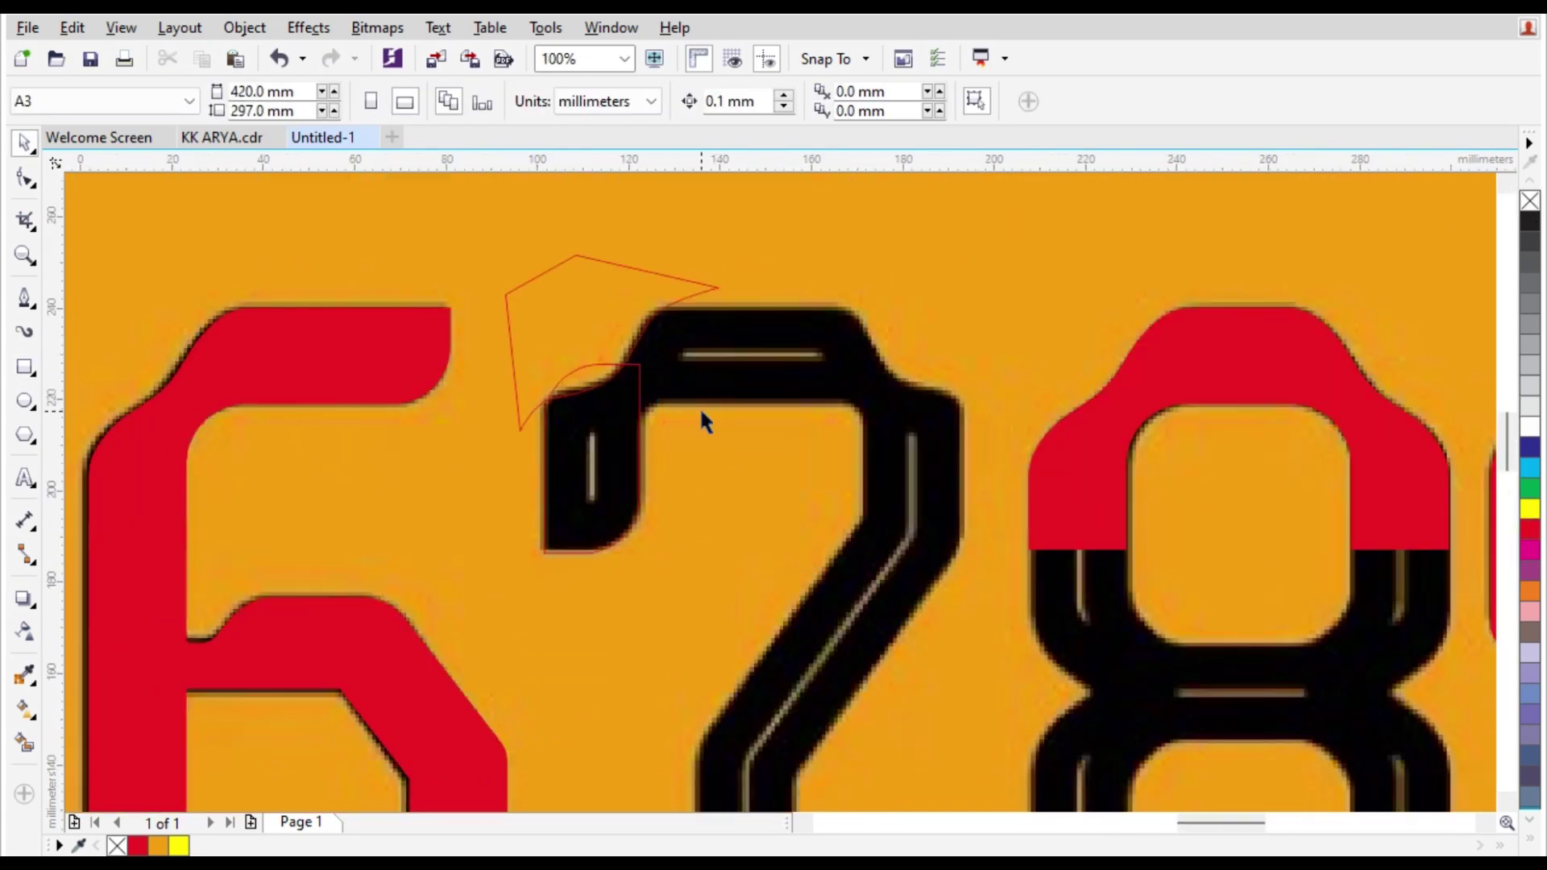
# Delete the two stray outline shapes beside the 7.
pyautogui.click(625, 307)
pyautogui.keyDown('shift'); pyautogui.click(611, 423); pyautogui.keyUp('shift')
pyautogui.press('Delete')
# Place an unfilled copy of the 8's red top arch over the 7's top.
pyautogui.moveTo(1223, 371); pyautogui.dragTo(710, 340)
pyautogui.scroll(1, 739, 380)
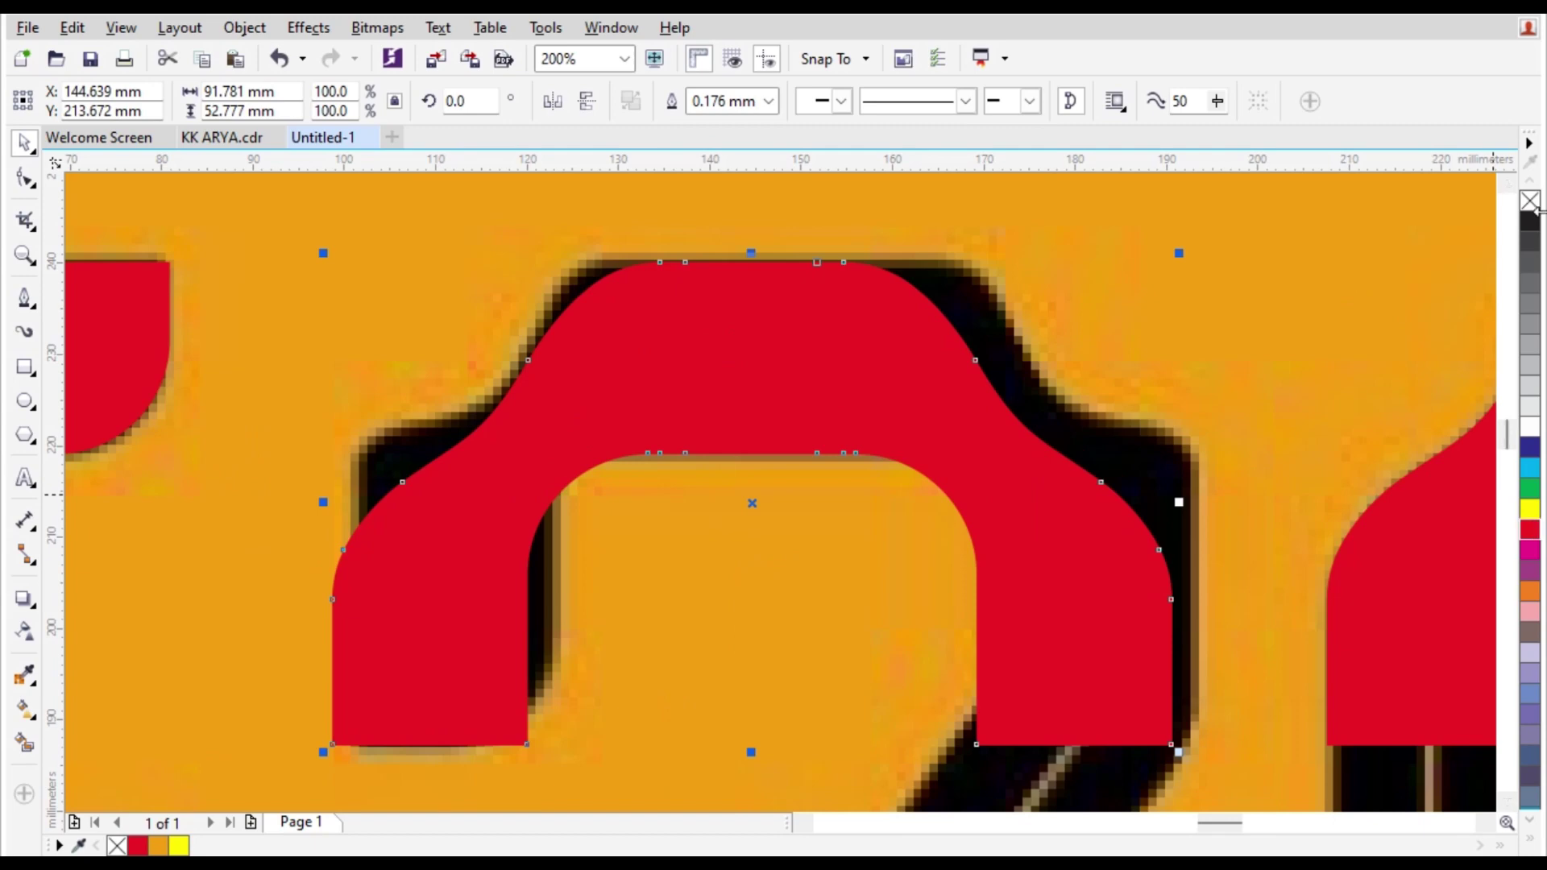
pyautogui.click(1530, 201)
pyautogui.moveTo(727, 413); pyautogui.dragTo(753, 351)
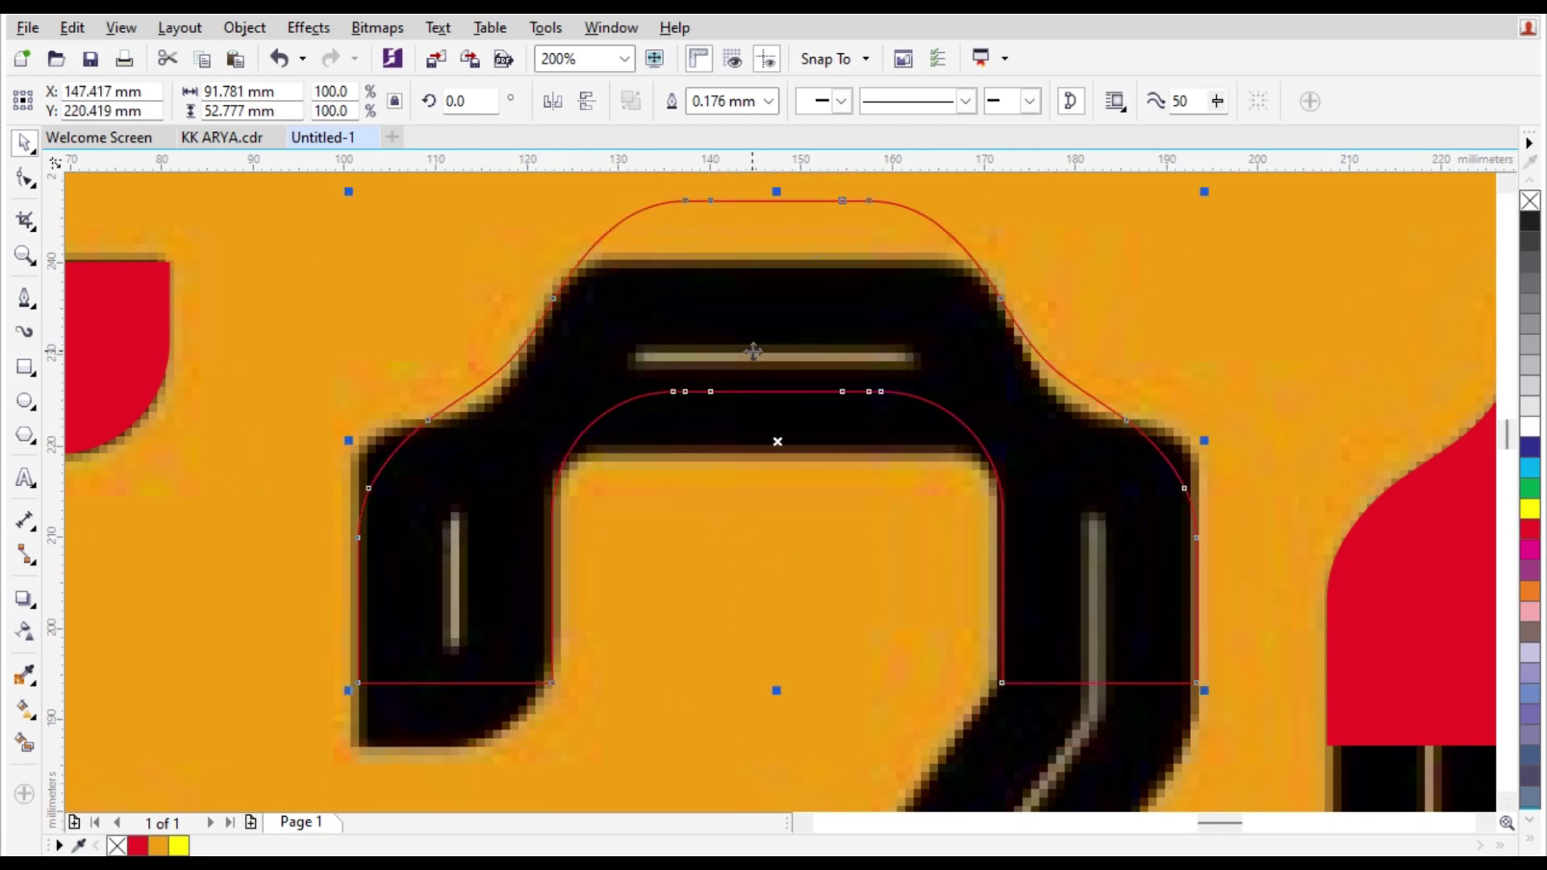
pyautogui.scroll(-1, 753, 351)
pyautogui.scroll(1, 905, 281)
# Shrink the test arch to about 83 percent, align it with the 7, then delete it.
pyautogui.moveTo(1050, 263); pyautogui.dragTo(911, 328)
pyautogui.scroll(1, 416, 377)
pyautogui.moveTo(499, 404); pyautogui.dragTo(527, 361)
pyautogui.scroll(-1, 678, 456)
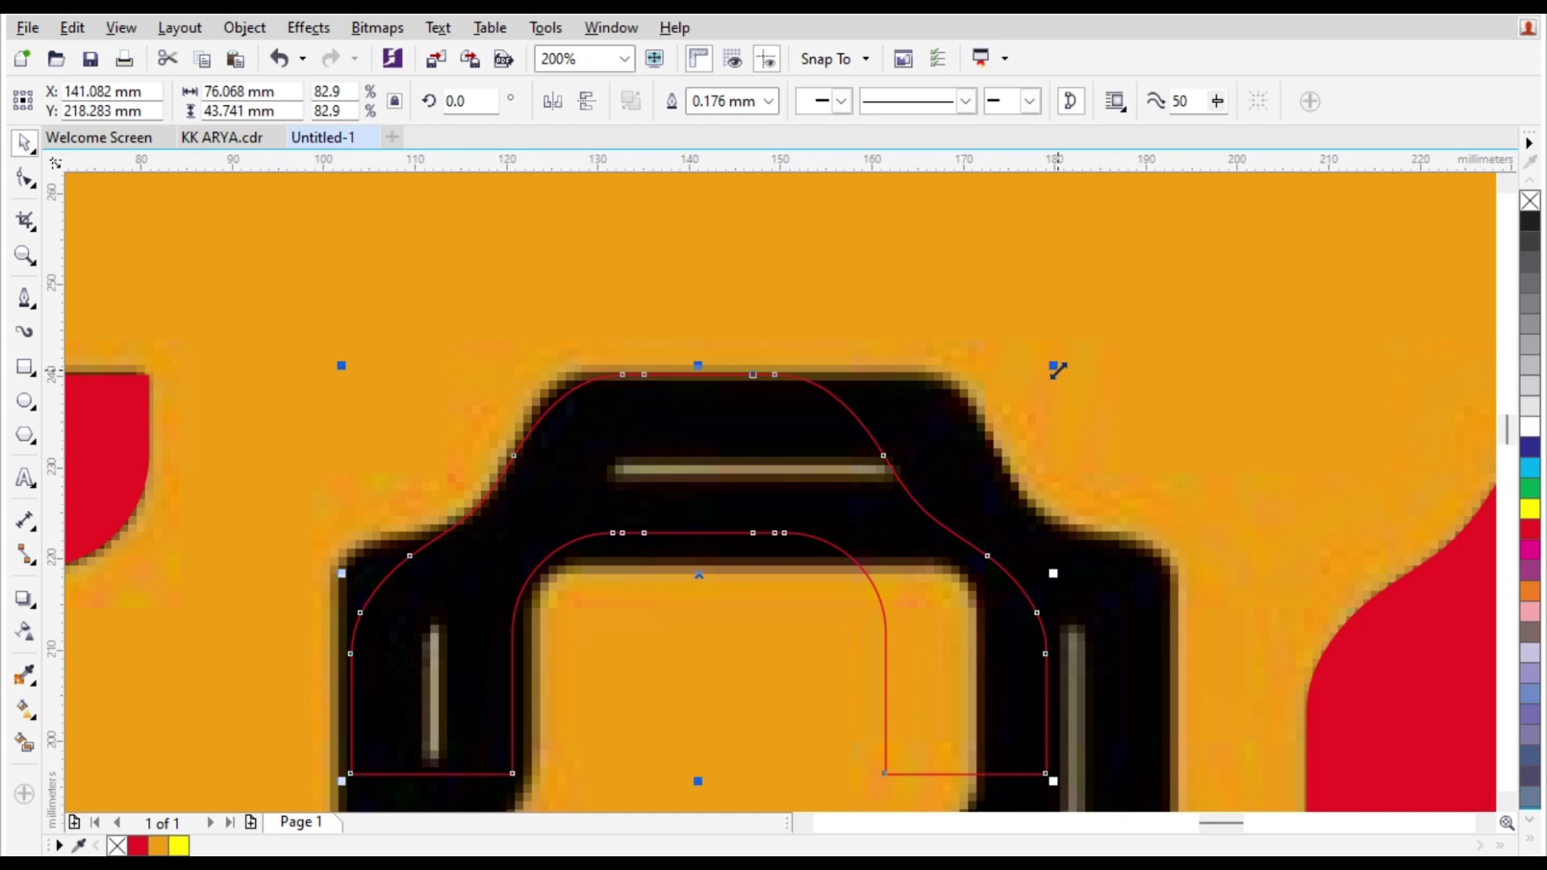
pyautogui.scroll(1, 517, 407)
pyautogui.scroll(-1, 533, 408)
pyautogui.press('Delete')
# Drop a fresh red copy of the 8's top arch (about 91.8 × 52.8 mm) onto the 7's top.
pyautogui.scroll(-1, 1215, 427)
pyautogui.scroll(1, 1010, 501)
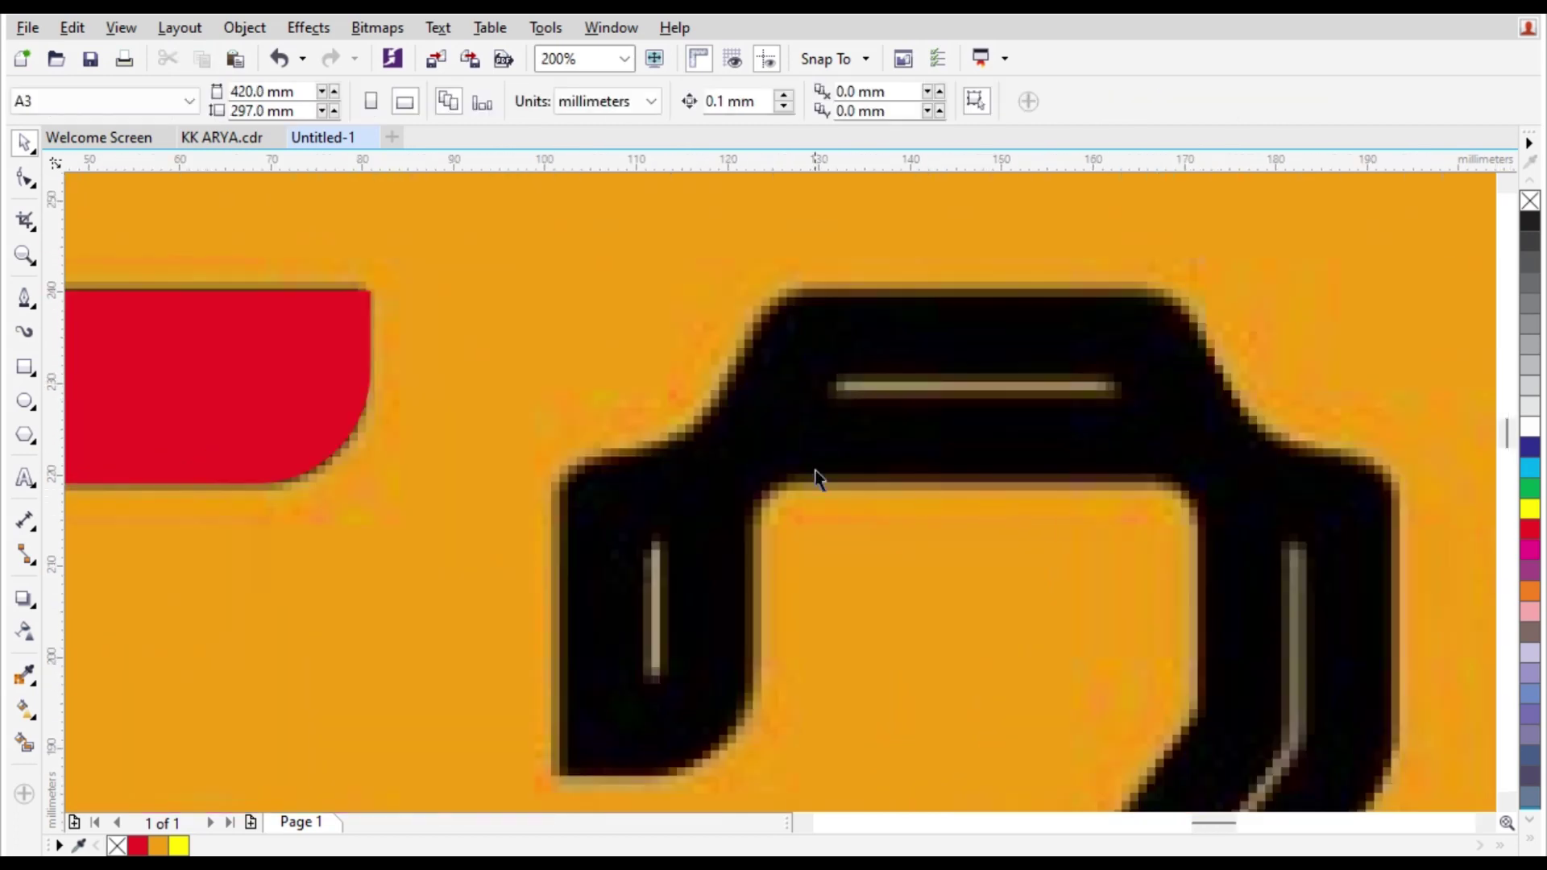
pyautogui.scroll(-2, 816, 477)
pyautogui.scroll(1, 886, 505)
pyautogui.moveTo(1054, 482); pyautogui.dragTo(569, 477)
pyautogui.scroll(-1, 840, 346)
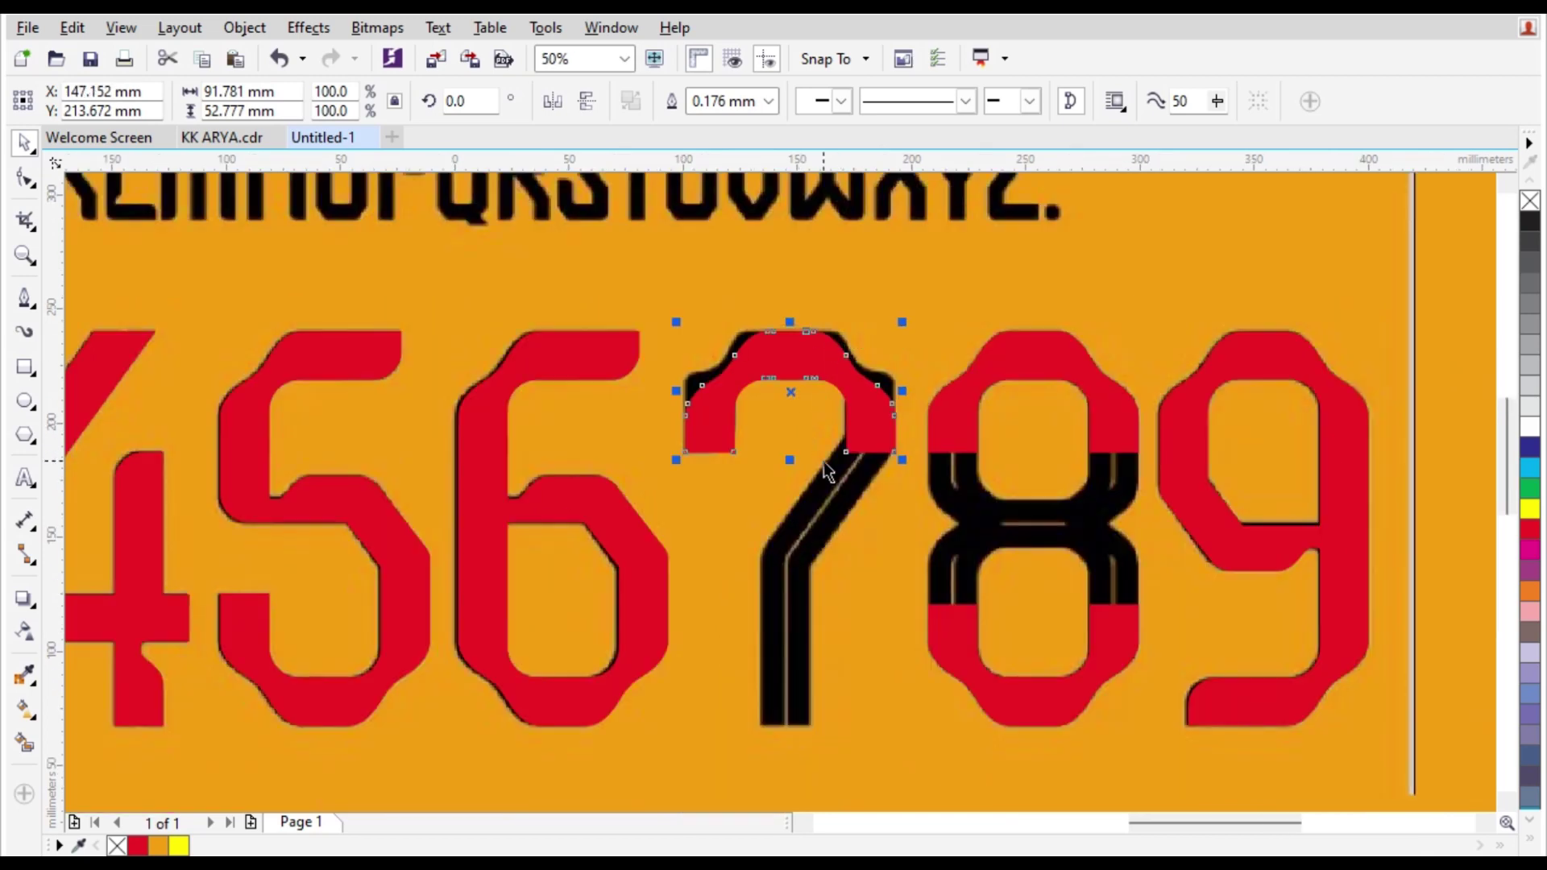
# Delete the red arch tracing and draw a rectangle over the 7's left hook.
pyautogui.press('Delete')
pyautogui.scroll(1, 743, 365)
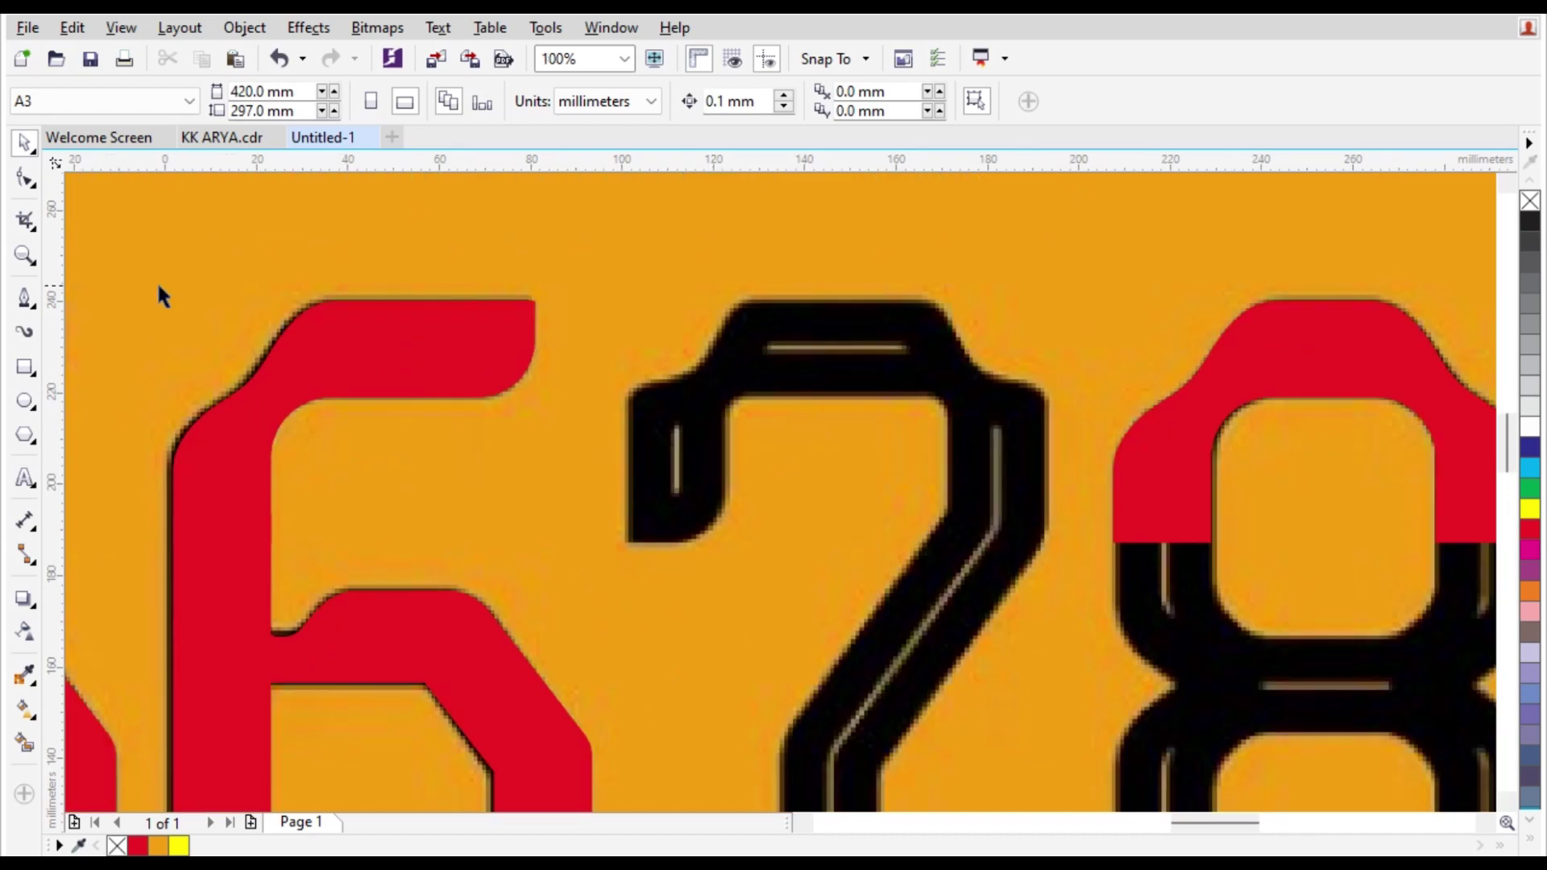
pyautogui.click(24, 365)
pyautogui.scroll(2, 649, 443)
pyautogui.scroll(-1, 594, 317)
pyautogui.moveTo(583, 307); pyautogui.dragTo(764, 594)
# Round the rectangle's lower-right corner to 12 mm and give it a red outline.
pyautogui.scroll(1, 750, 564)
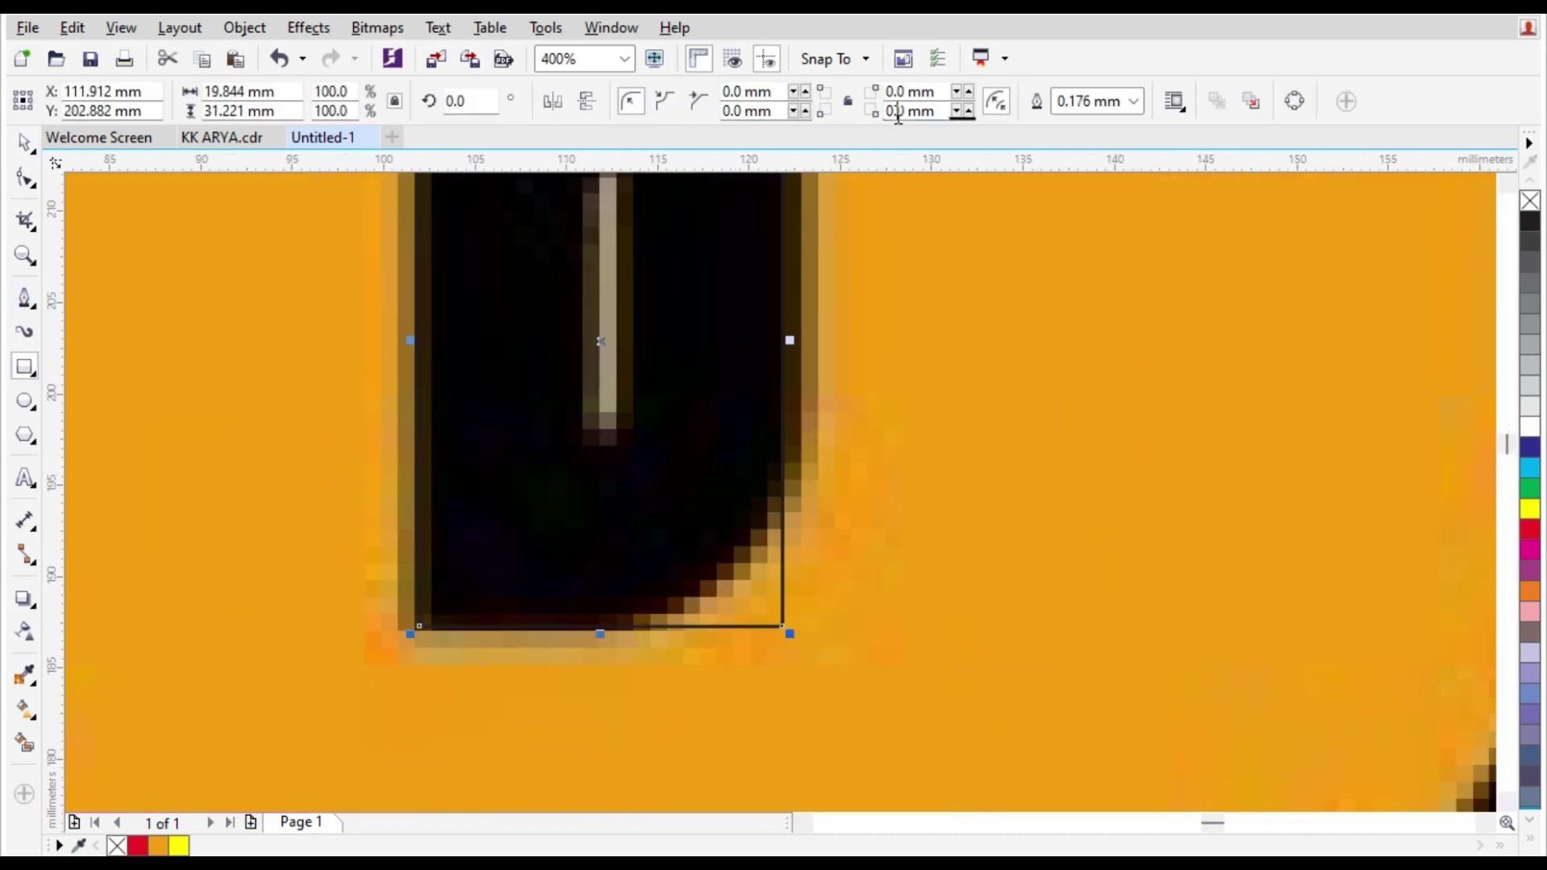
pyautogui.doubleClick(898, 114)
pyautogui.write('14')
pyautogui.press('Return')
pyautogui.doubleClick(898, 114)
pyautogui.write('12')
pyautogui.press('Return')
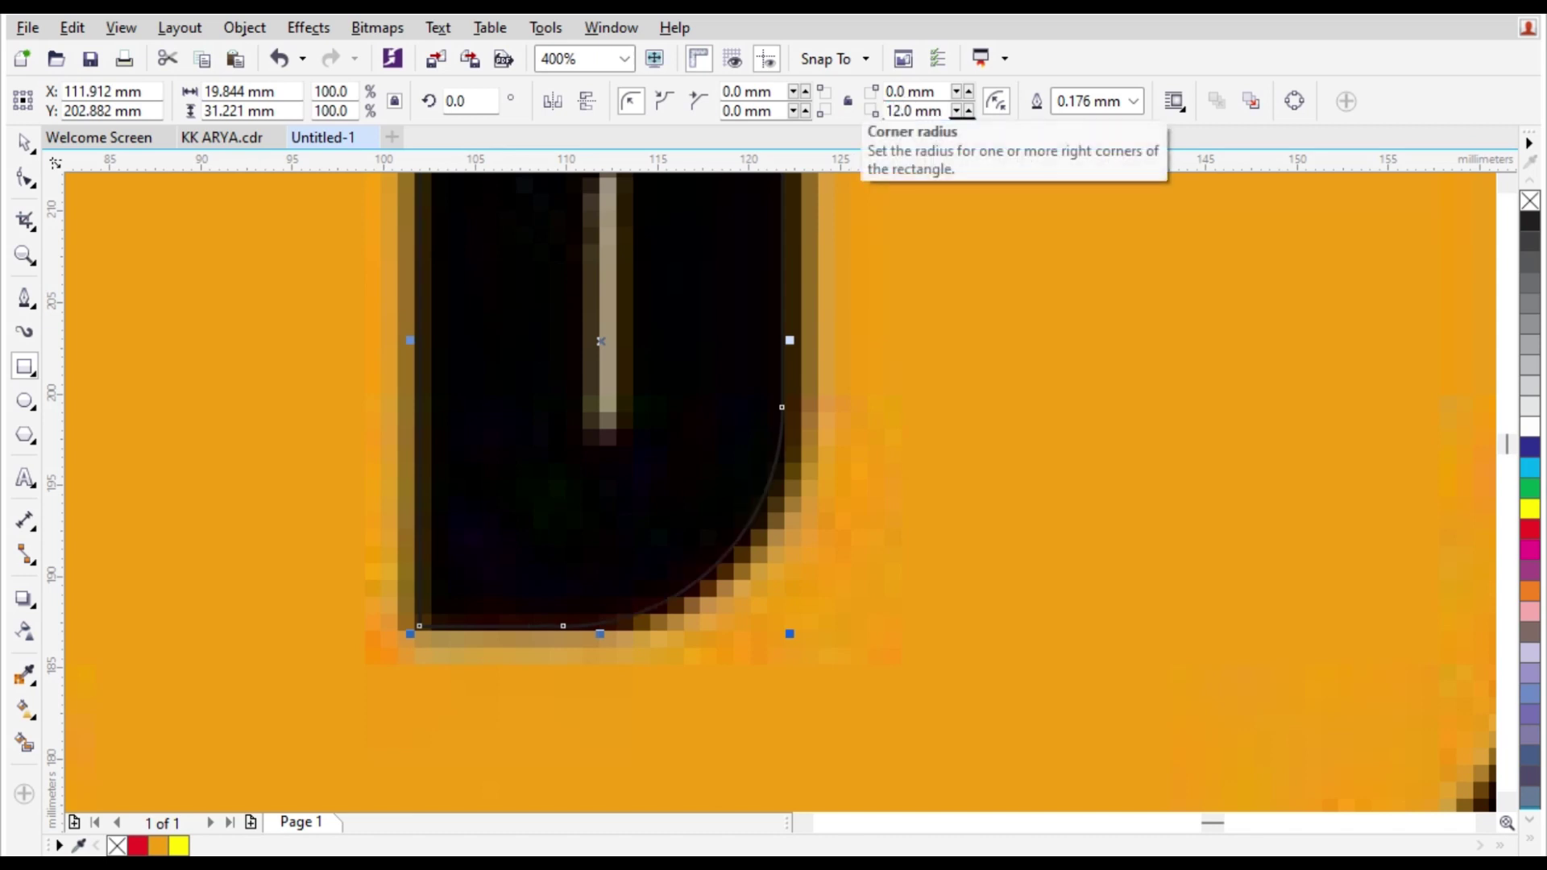
pyautogui.rightClick(1529, 529)
pyautogui.scroll(-2, 877, 539)
pyautogui.scroll(2, 866, 487)
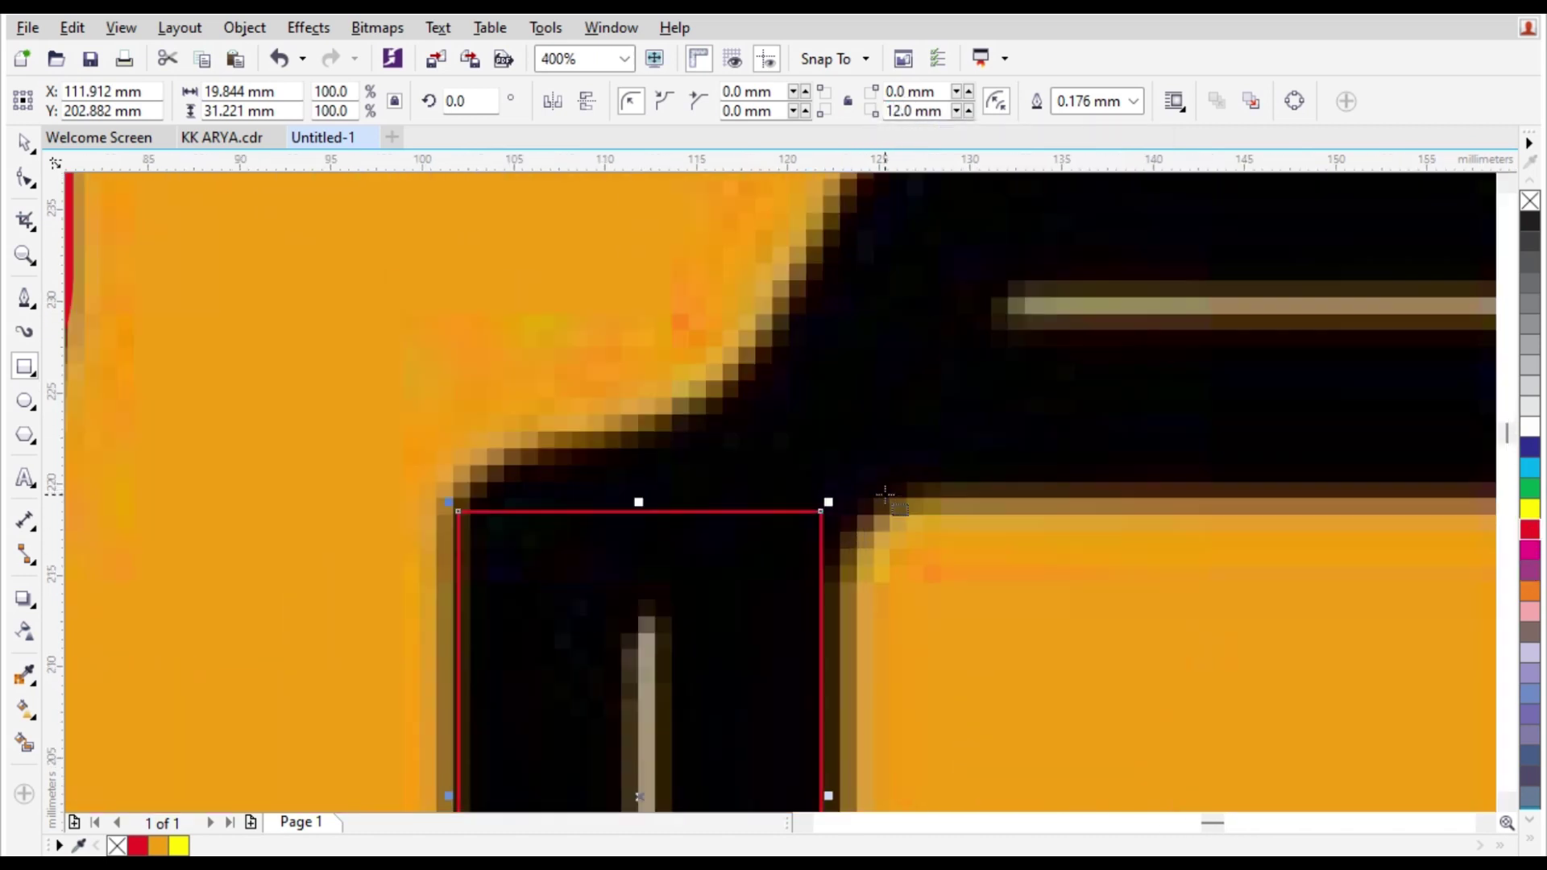
# Draw a diagonal line from the 7's top to the rectangle corner, then delete it.
pyautogui.click(25, 300)
pyautogui.scroll(1, 515, 581)
pyautogui.click(549, 559)
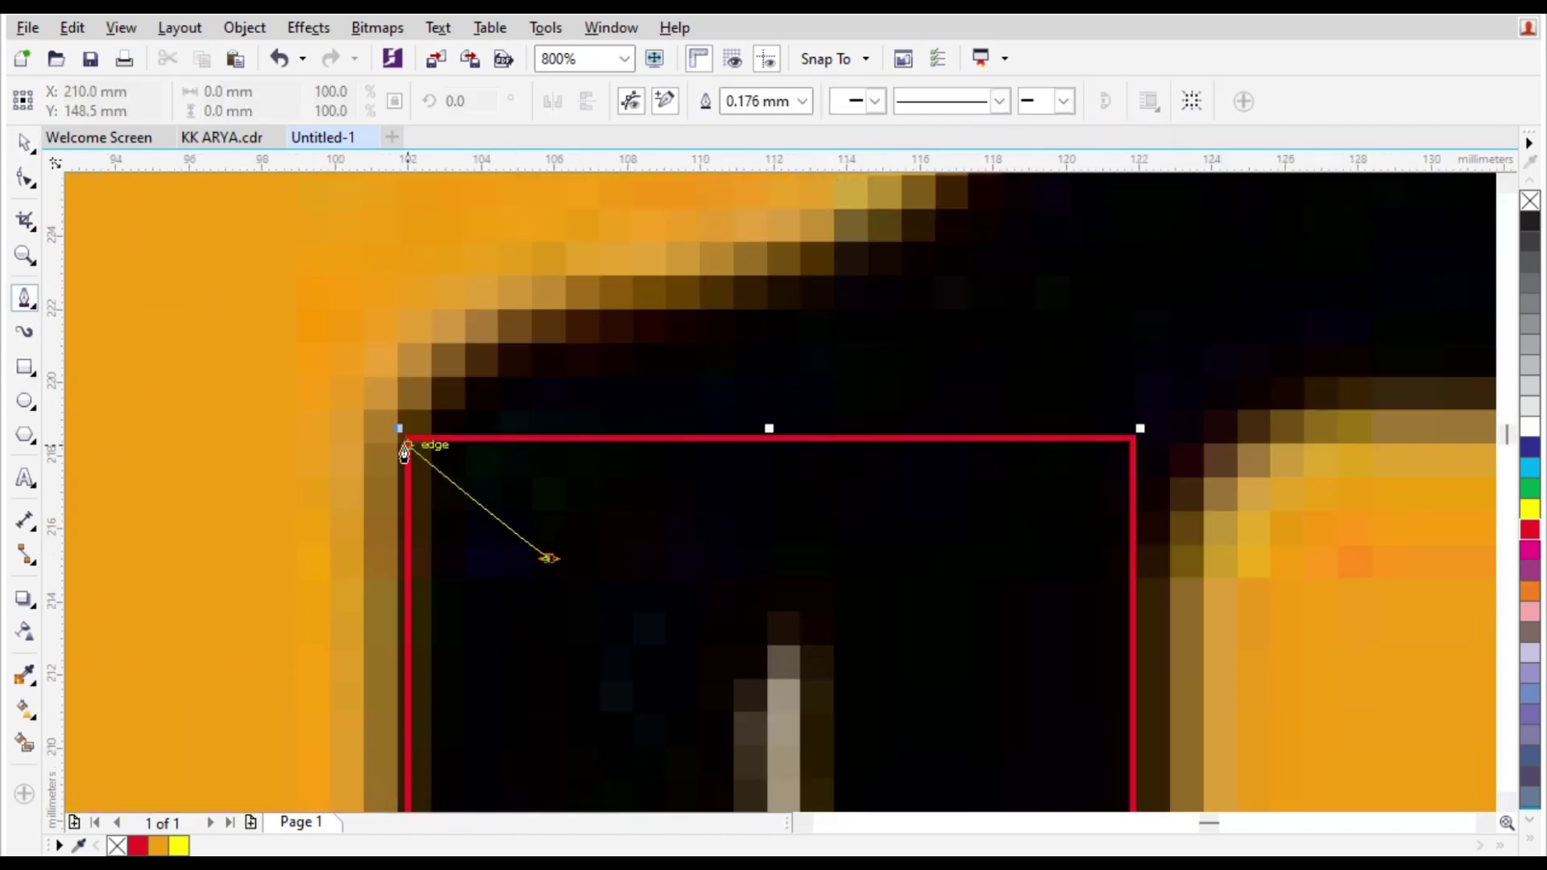
pyautogui.click(407, 438)
pyautogui.press('Delete')
# Trace the 7's left edge, upper curve and top bar as a closed pen path.
pyautogui.press('space')
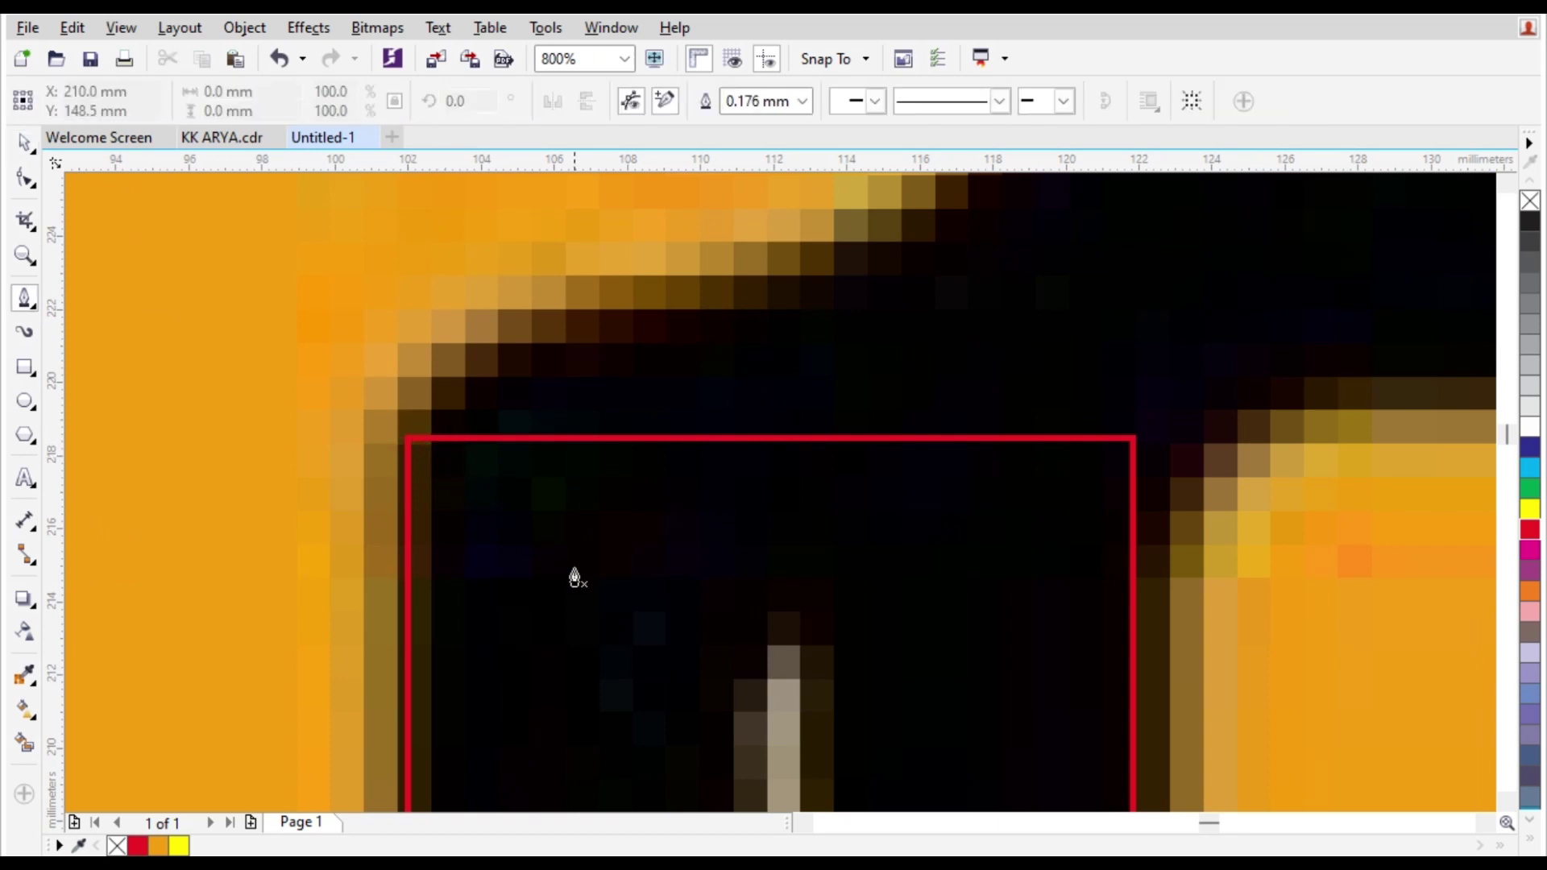
pyautogui.doubleClick(407, 438)
pyautogui.doubleClick(406, 395)
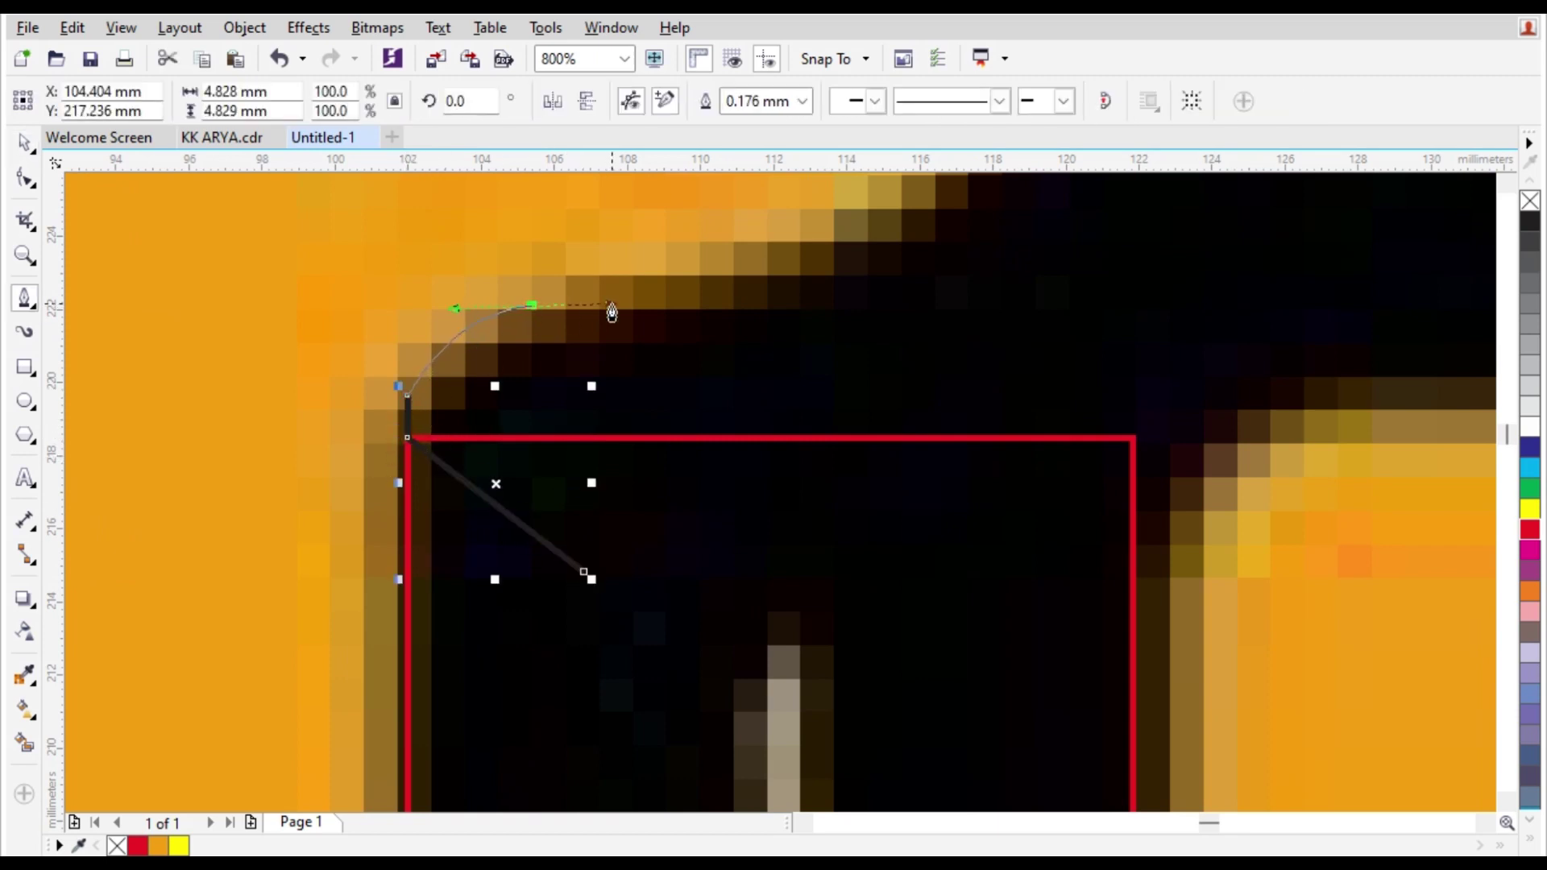
pyautogui.scroll(-1, 631, 309)
pyautogui.scroll(1, 776, 317)
pyautogui.scroll(-3, 750, 331)
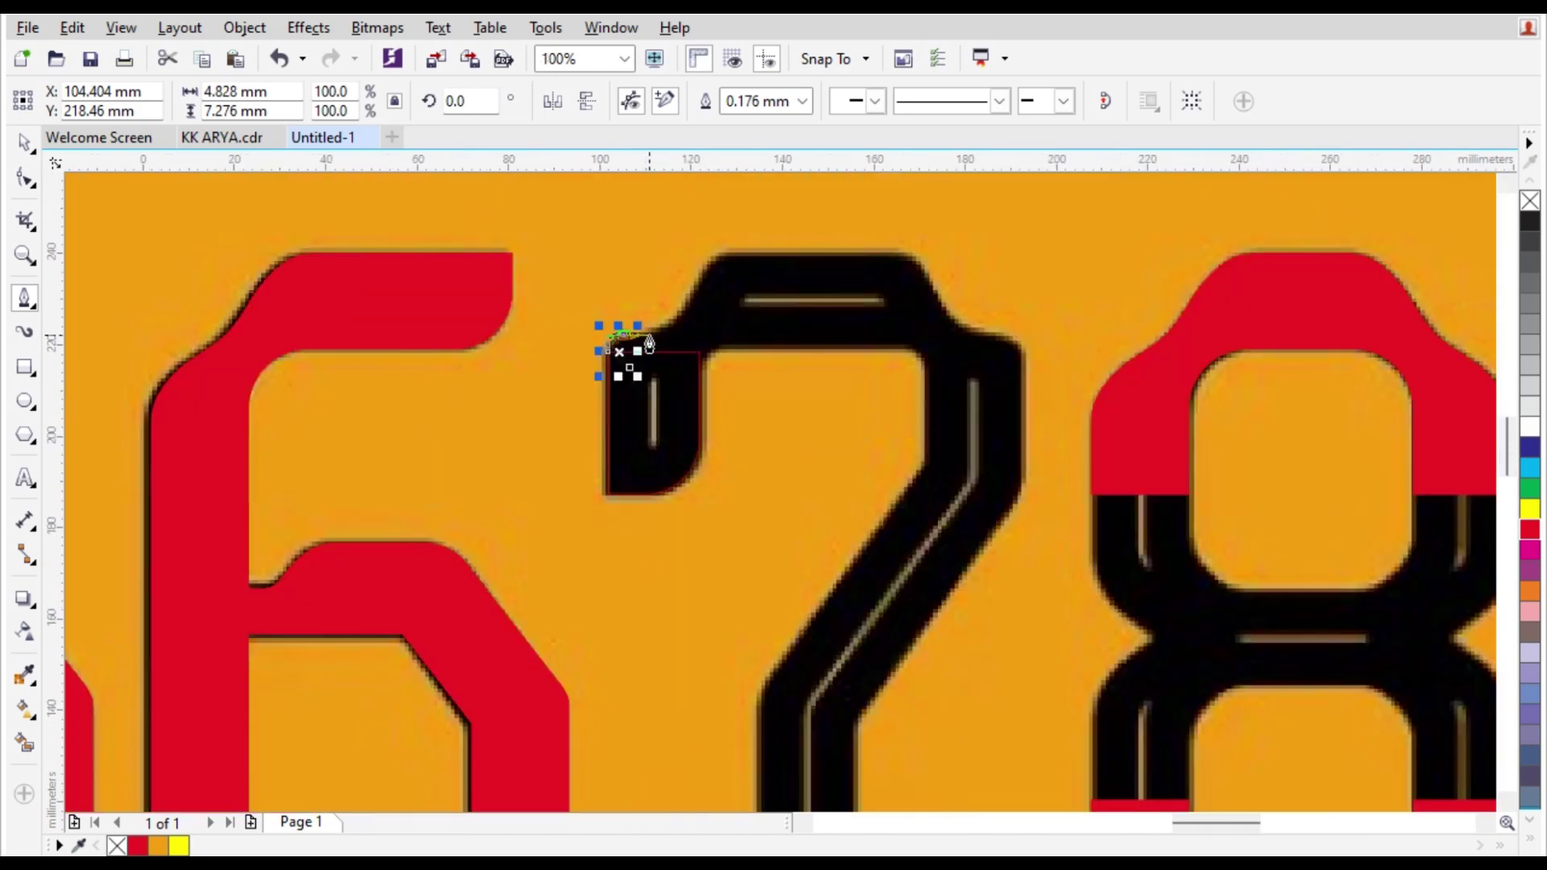
pyautogui.scroll(1, 622, 345)
pyautogui.scroll(1, 614, 363)
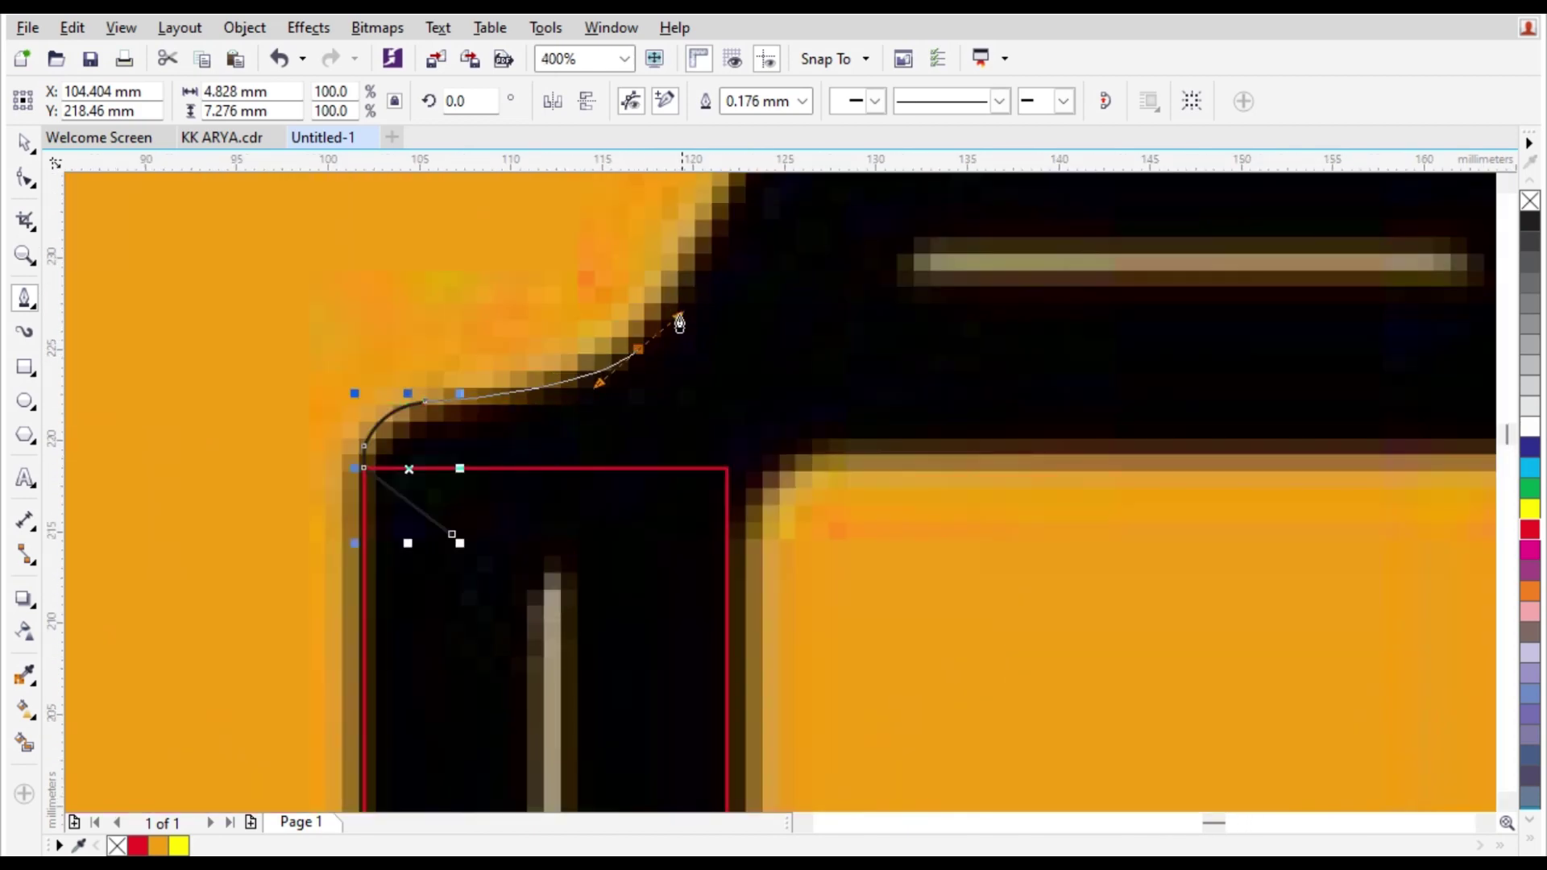
pyautogui.scroll(-1, 683, 308)
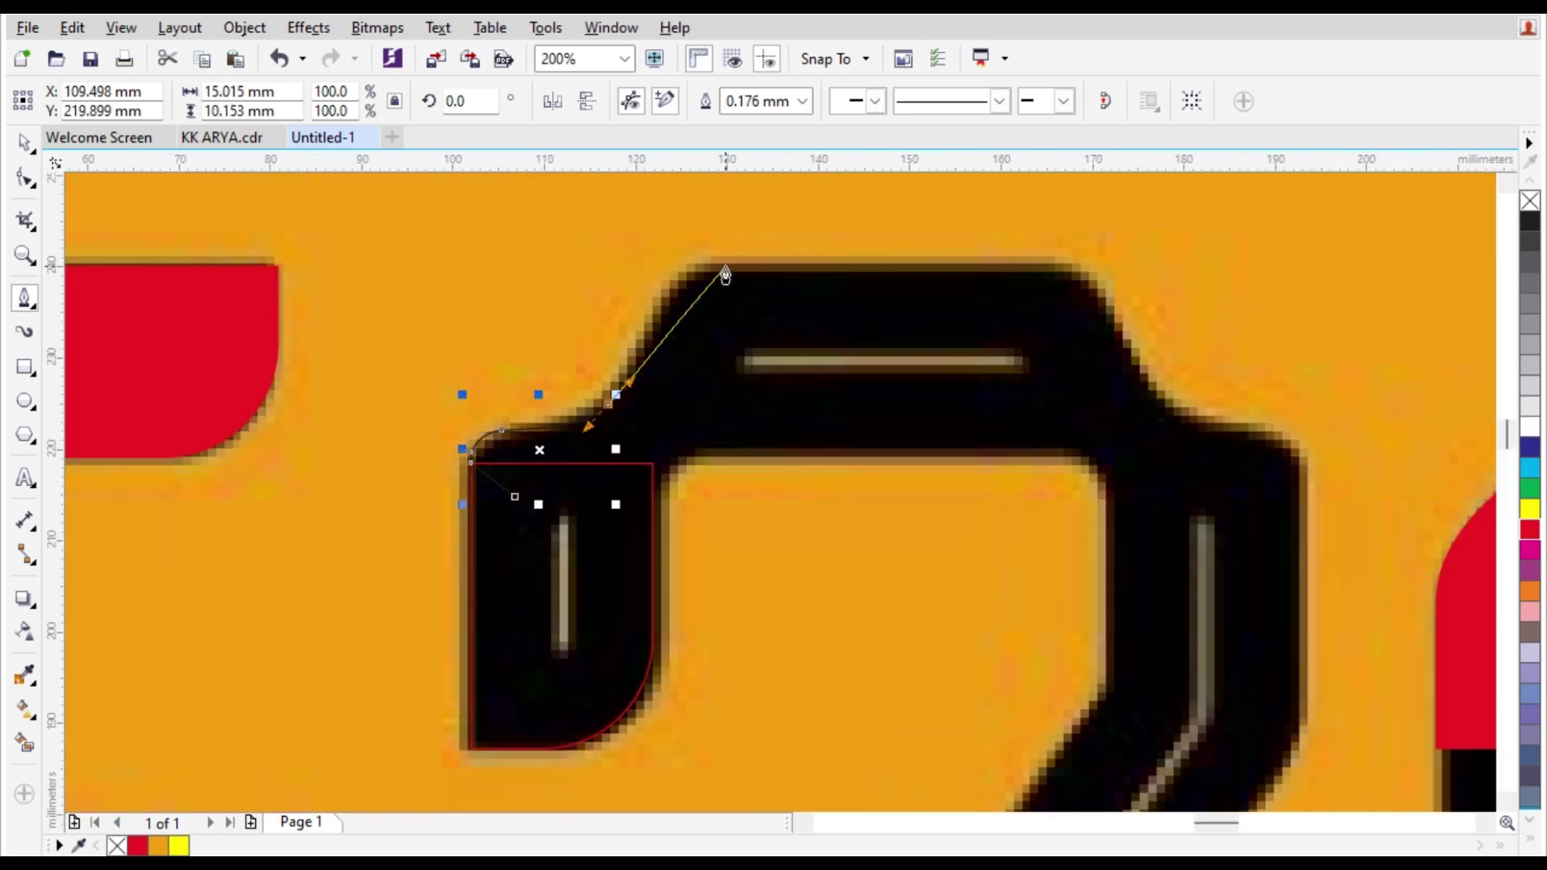
pyautogui.scroll(1, 593, 375)
pyautogui.moveTo(636, 310); pyautogui.dragTo(640, 301)
pyautogui.scroll(1, 703, 268)
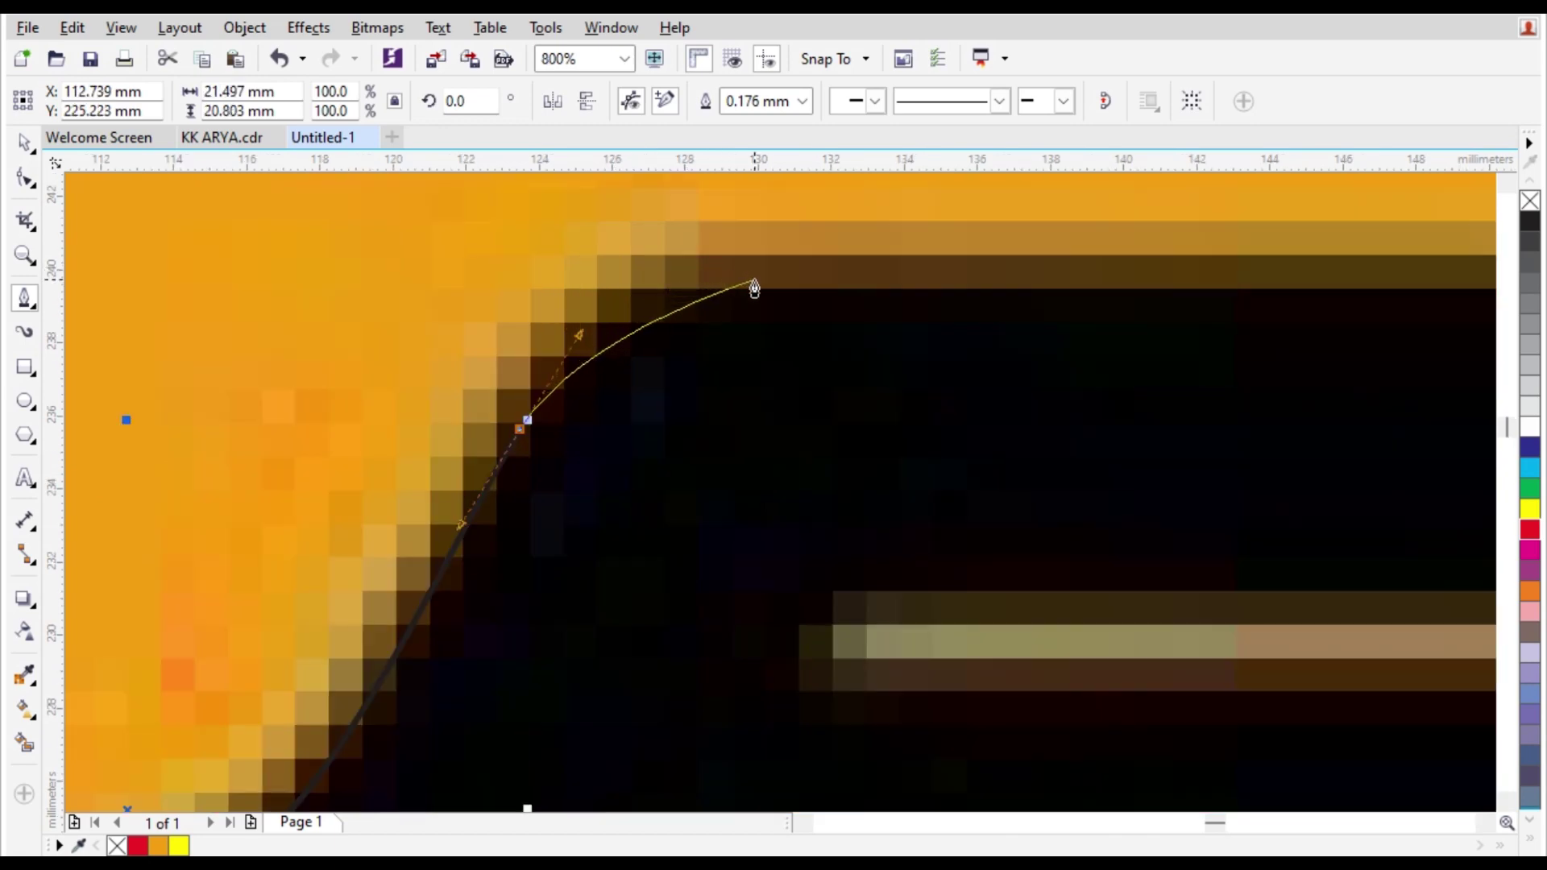
pyautogui.scroll(-1, 895, 283)
pyautogui.click(1037, 275)
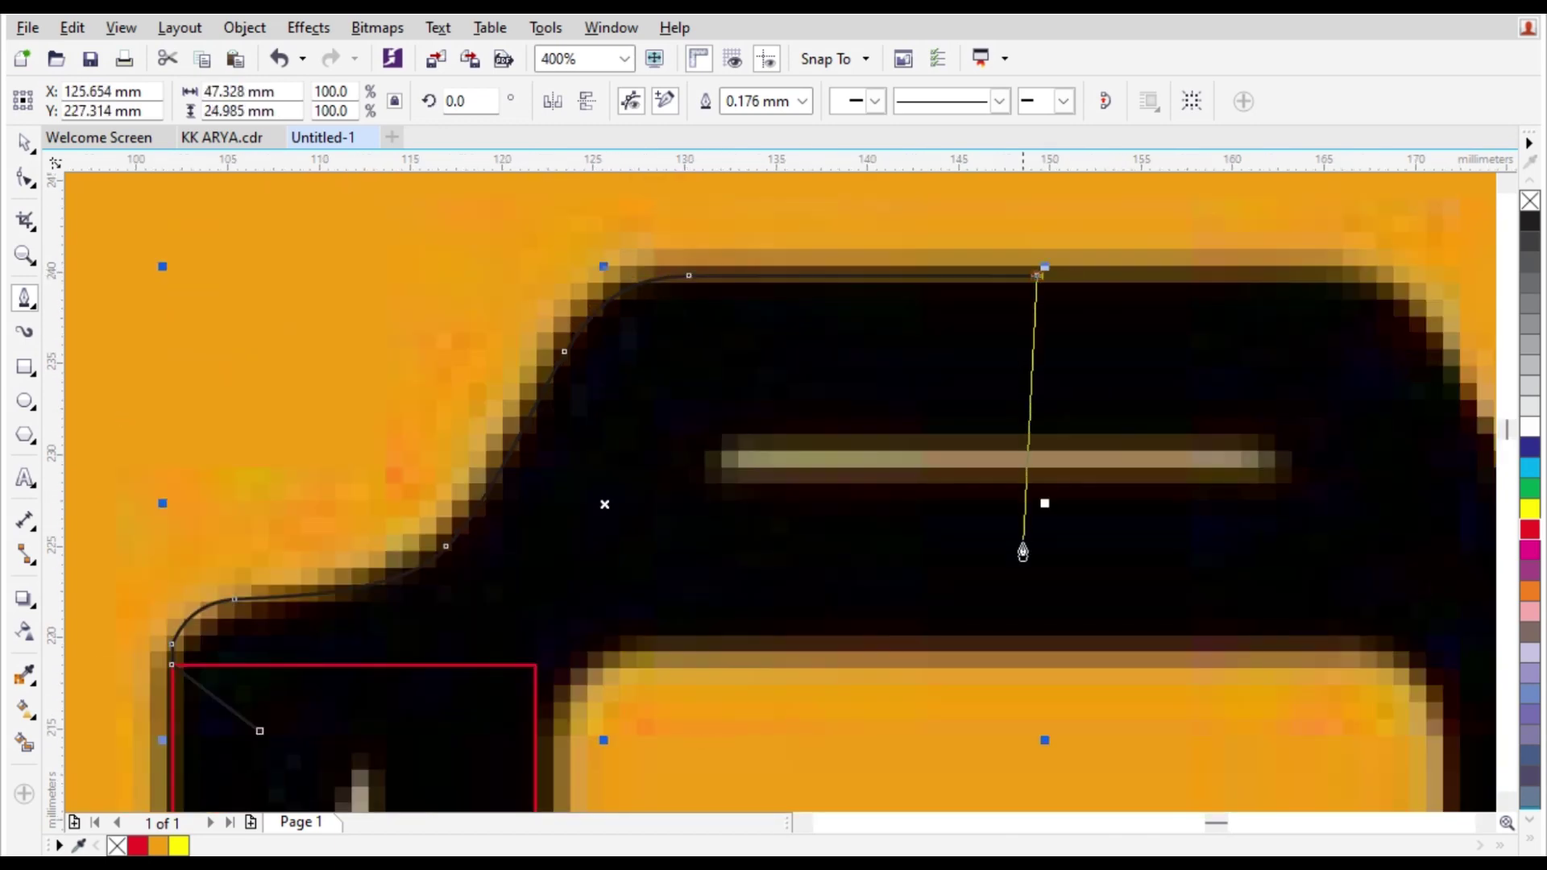
pyautogui.click(1062, 631)
pyautogui.scroll(-1, 1047, 632)
pyautogui.scroll(1, 701, 687)
pyautogui.click(701, 679)
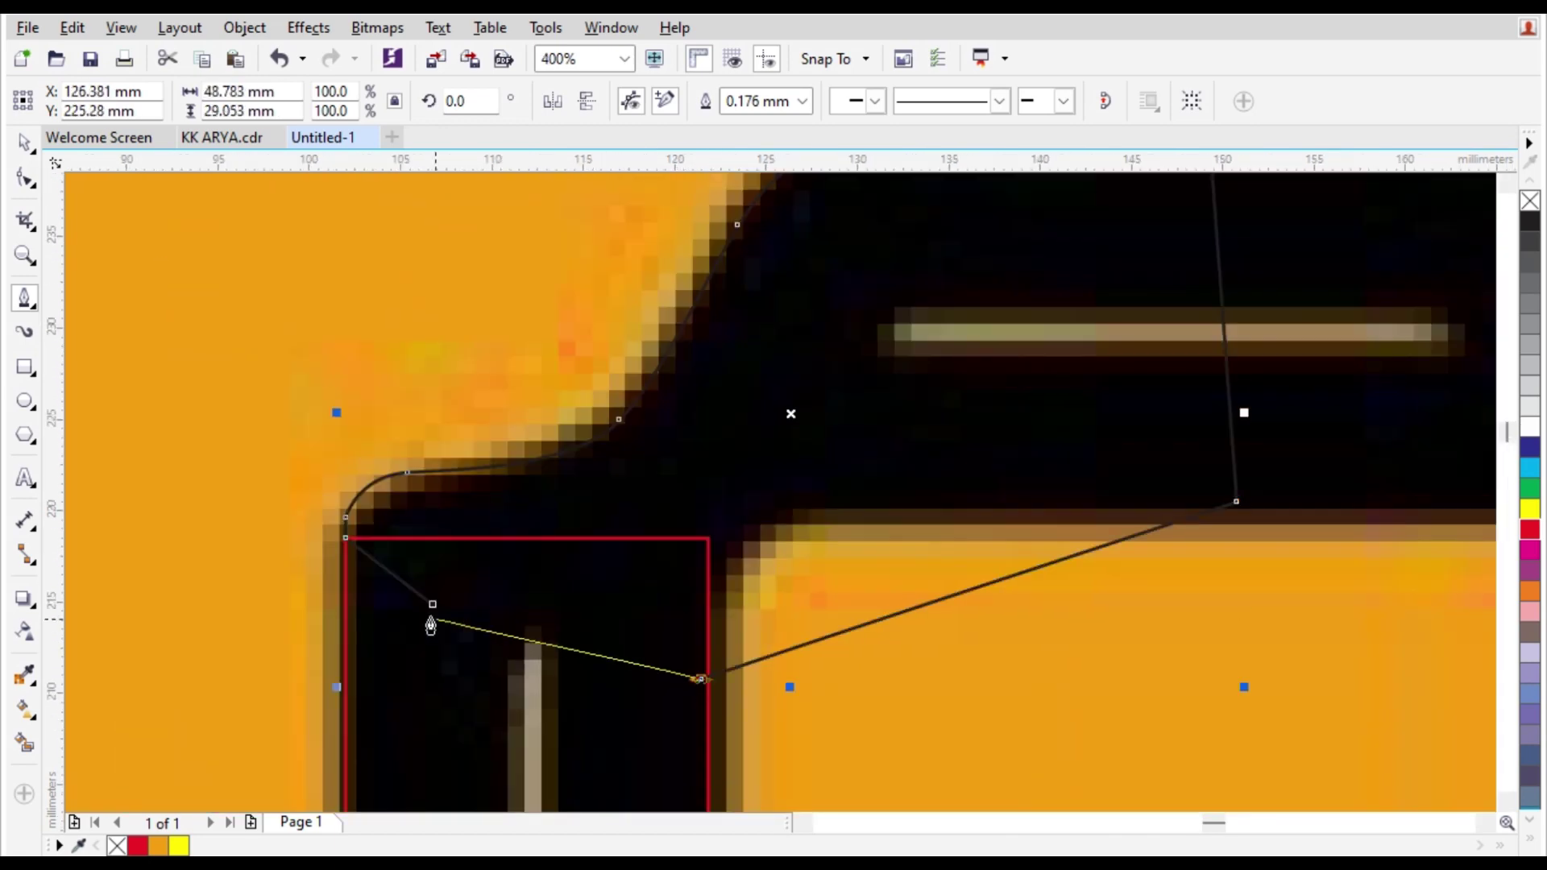
pyautogui.click(432, 604)
pyautogui.press('space')
# Outline the traced shape in red and nudge its left corner nodes slightly down.
pyautogui.rightClick(1529, 529)
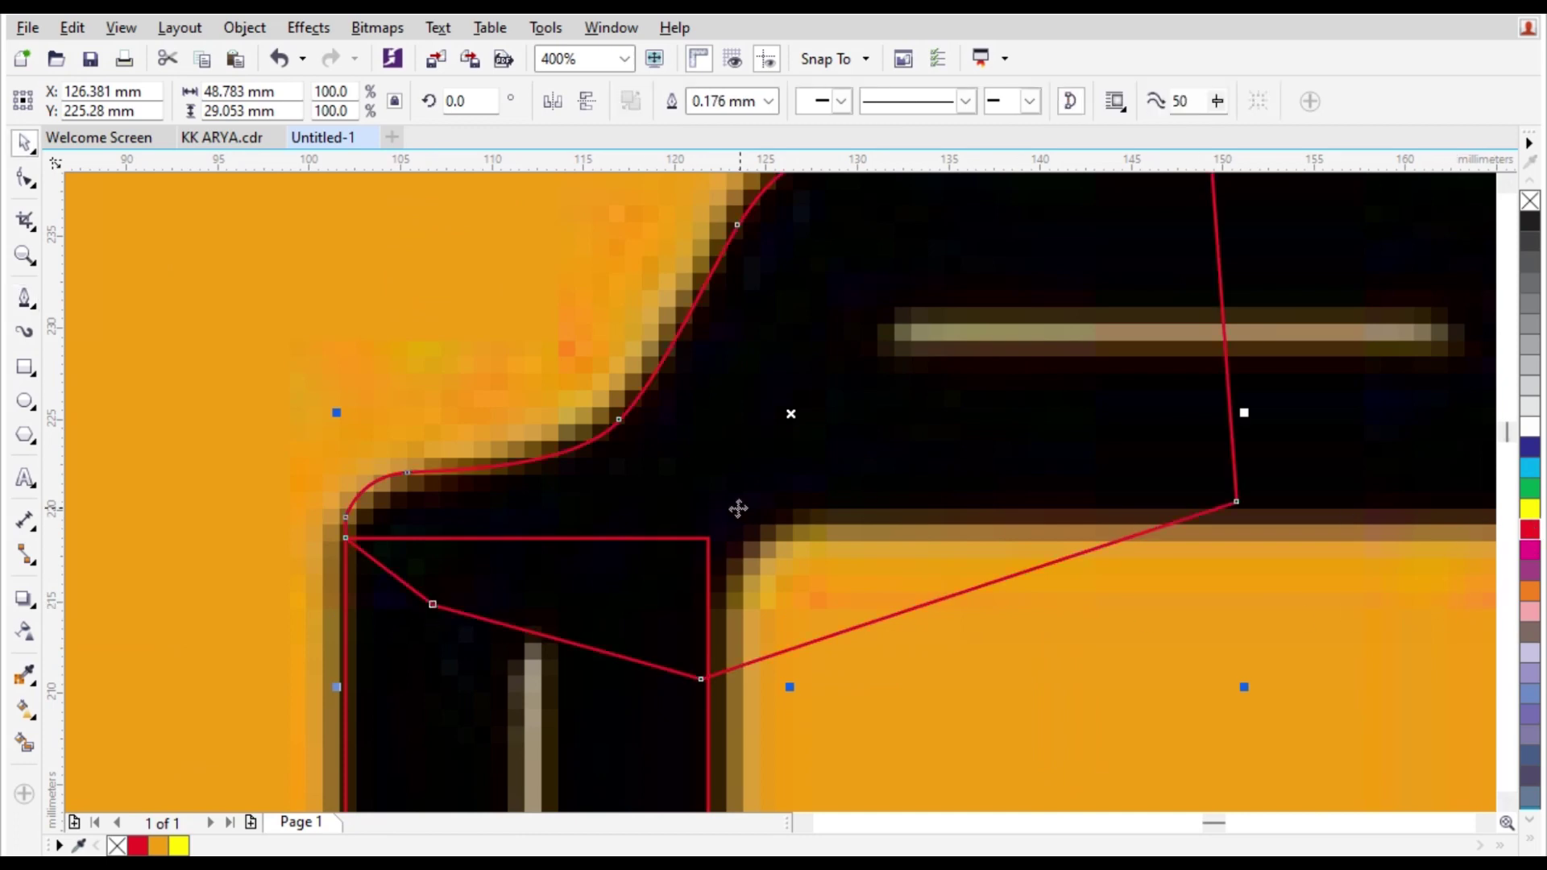
pyautogui.scroll(-1, 738, 509)
pyautogui.scroll(1, 710, 515)
pyautogui.click(28, 179)
pyautogui.moveTo(321, 552); pyautogui.dragTo(320, 553)
pyautogui.scroll(1, 410, 518)
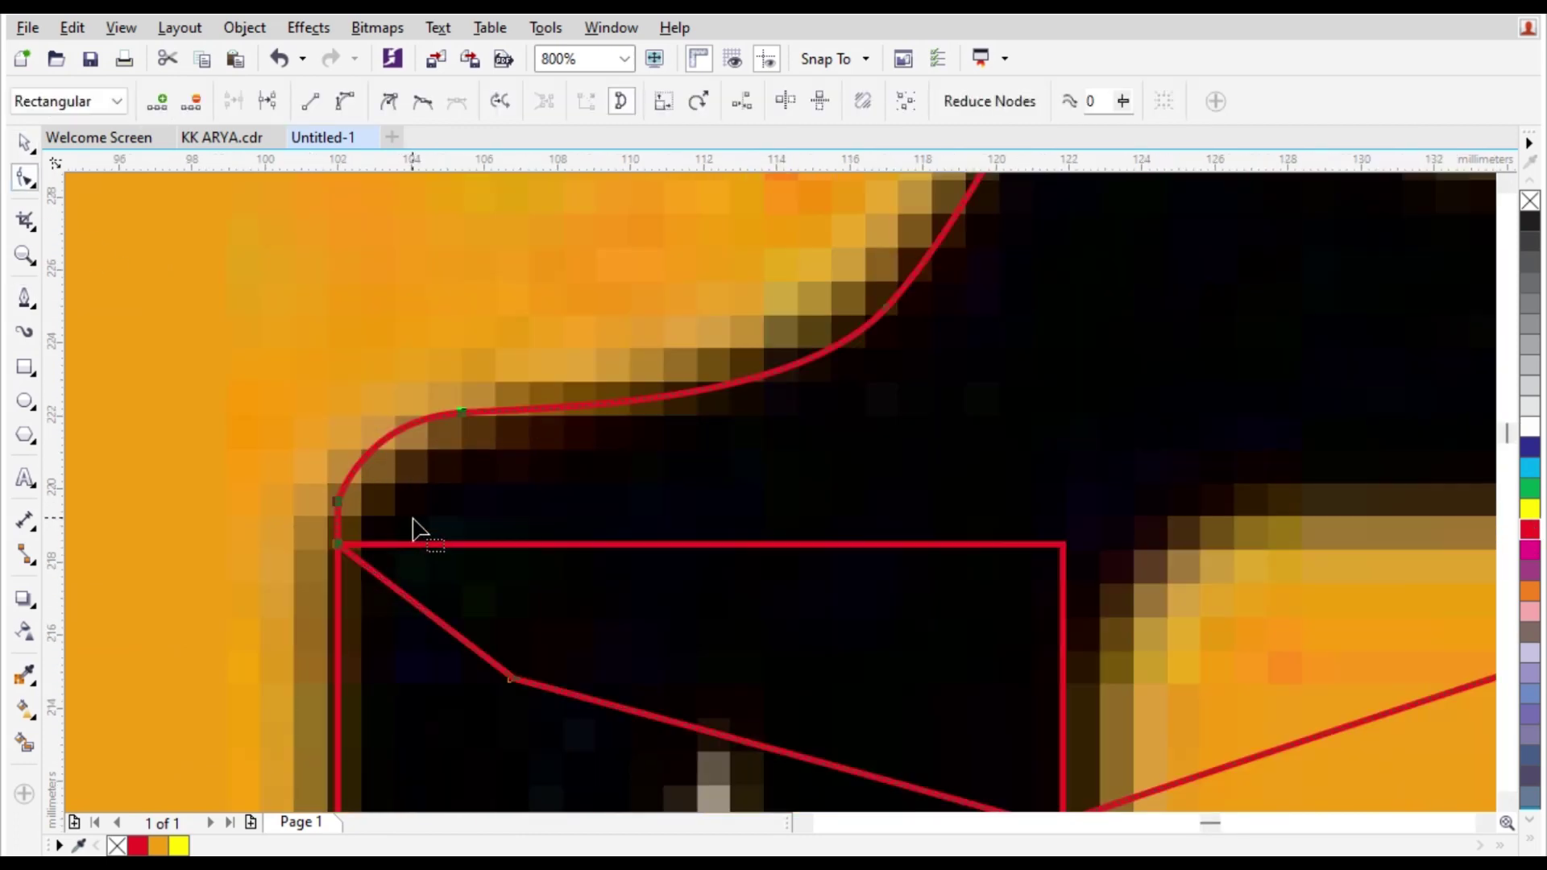
pyautogui.press('Down')
pyautogui.press('Down')
pyautogui.press('Down')
pyautogui.press('Down')
pyautogui.press('Down')
pyautogui.press('Down')
pyautogui.press('Down')
pyautogui.press('Down')
pyautogui.press('Down')
pyautogui.press('Down')
pyautogui.press('Down')
pyautogui.press('Down')
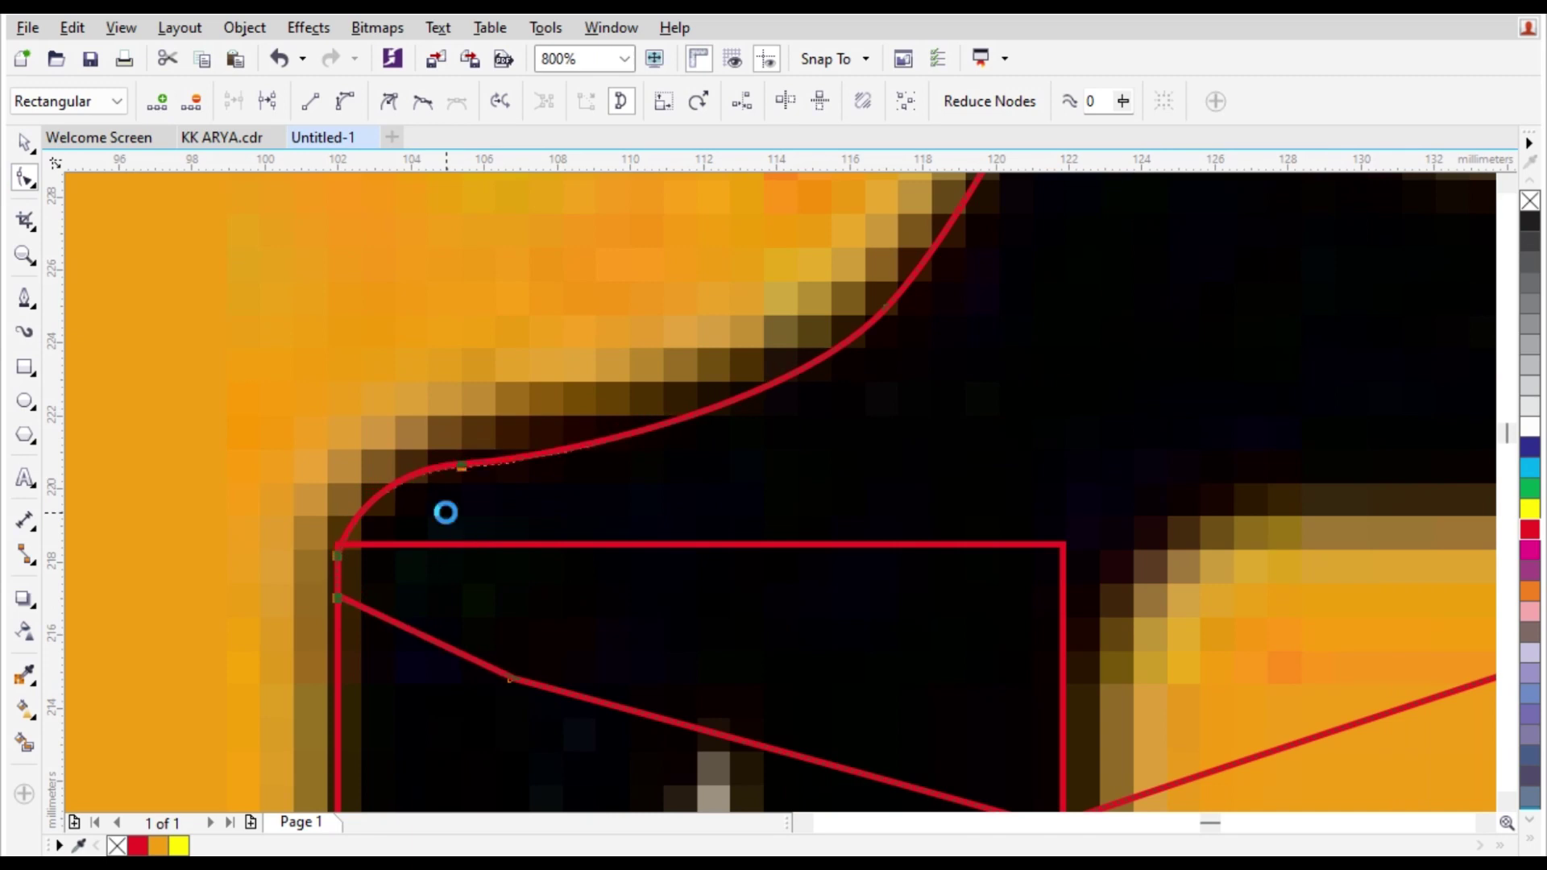
pyautogui.scroll(-1, 443, 511)
pyautogui.scroll(-1, 620, 447)
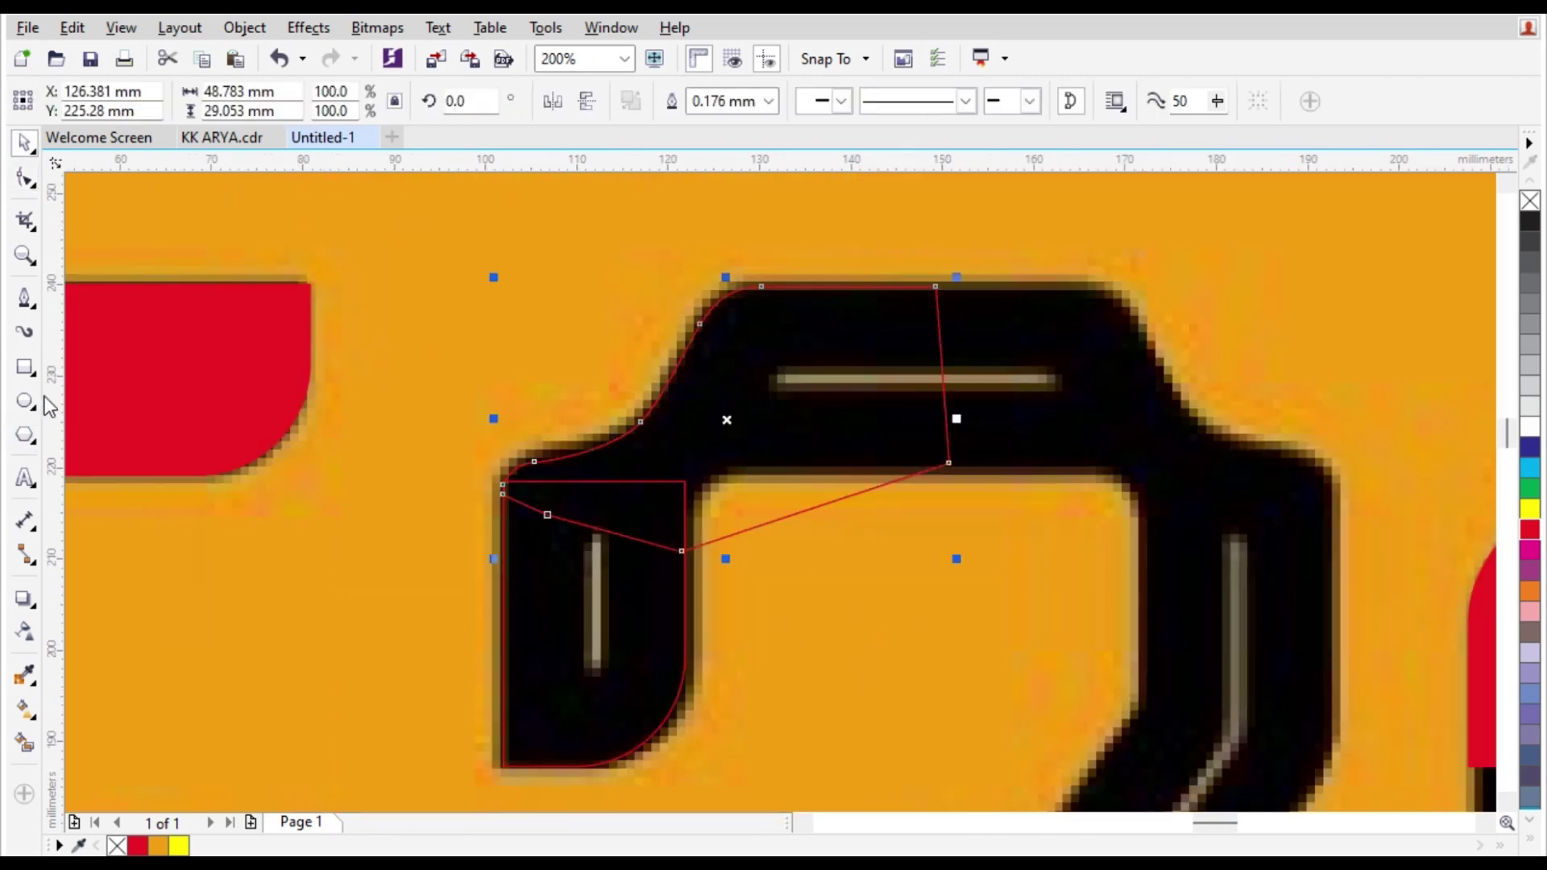
# Draw a rectangle over the 7's inner opening and move the curve's corner node onto it.
pyautogui.click(25, 367)
pyautogui.moveTo(684, 616); pyautogui.dragTo(1064, 468)
pyautogui.scroll(1, 999, 479)
pyautogui.click(877, 443)
pyautogui.click(25, 177)
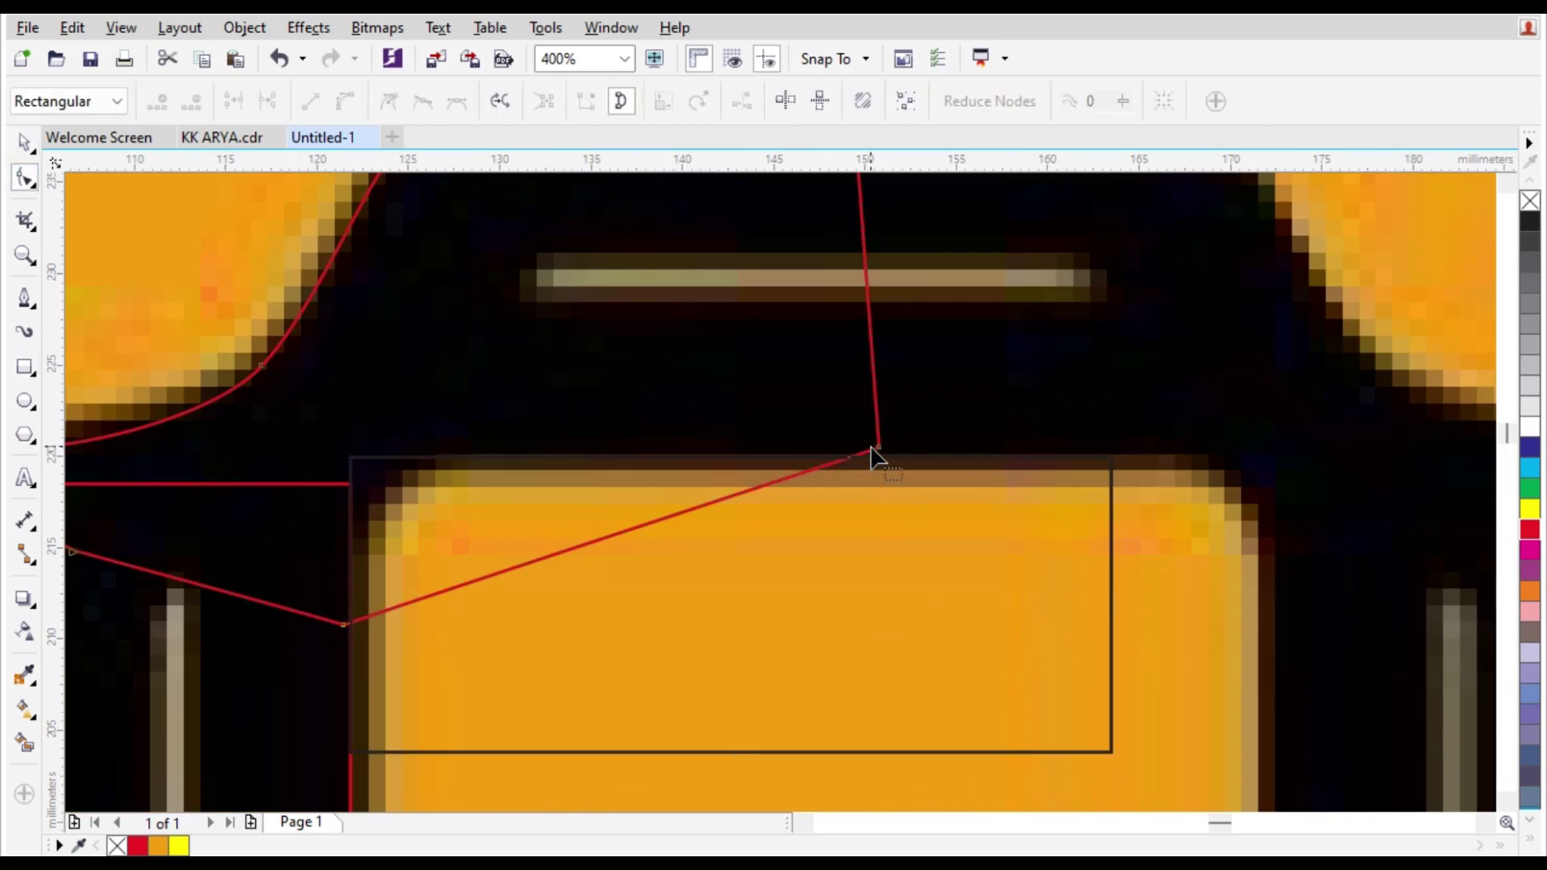
pyautogui.moveTo(877, 448); pyautogui.dragTo(876, 494)
pyautogui.press('space')
# Round the rectangle's upper-left and lower-left corners to 5 mm.
pyautogui.click(906, 551)
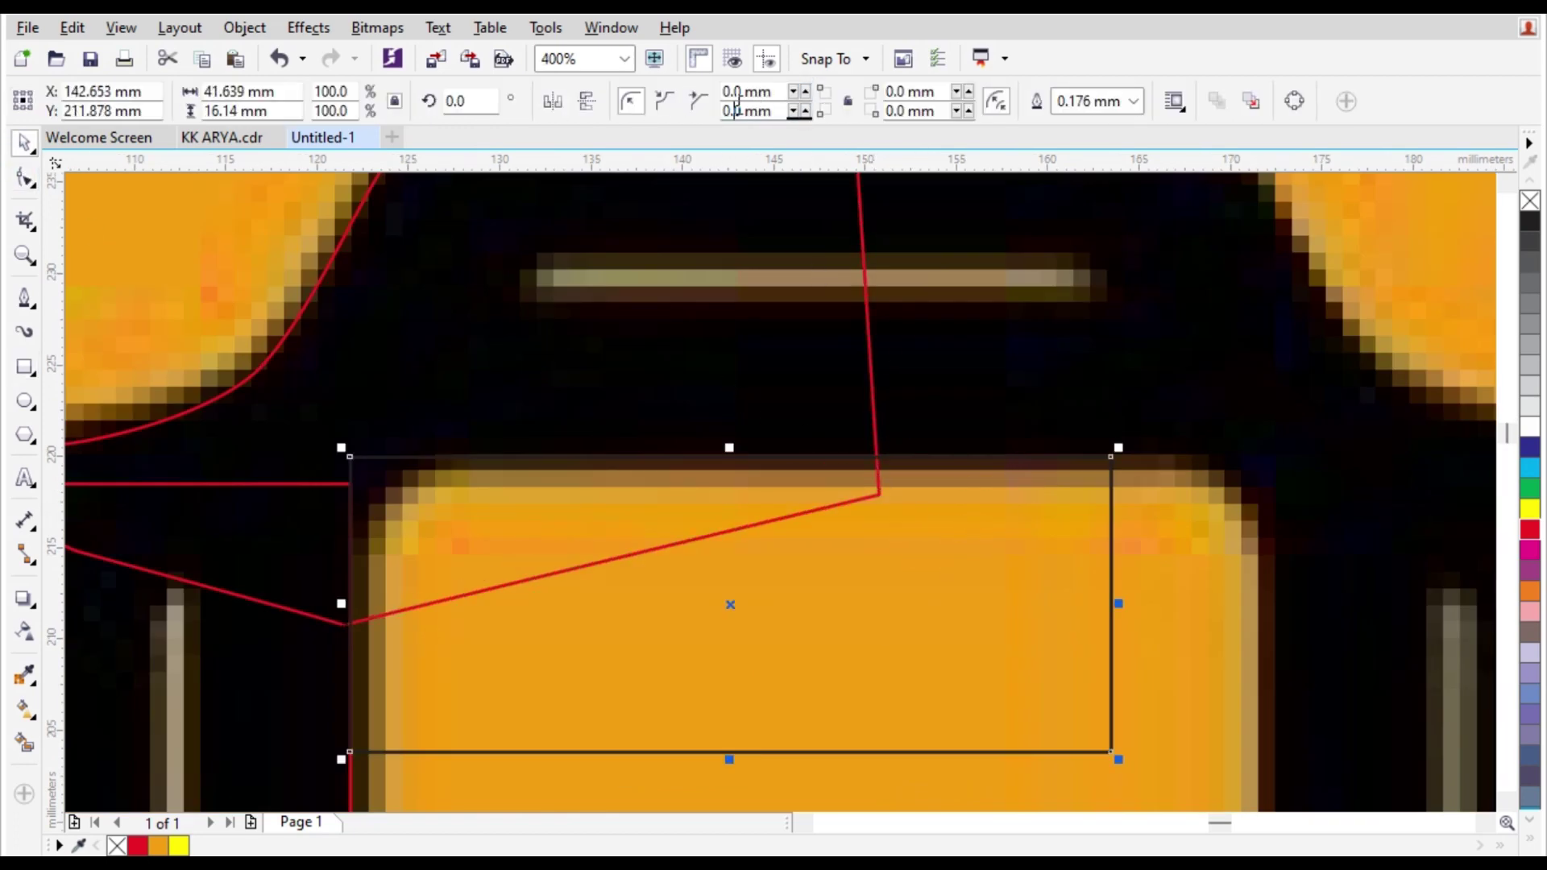
pyautogui.doubleClick(737, 106)
pyautogui.write('5')
pyautogui.press('Return')
pyautogui.doubleClick(738, 92)
pyautogui.write('5')
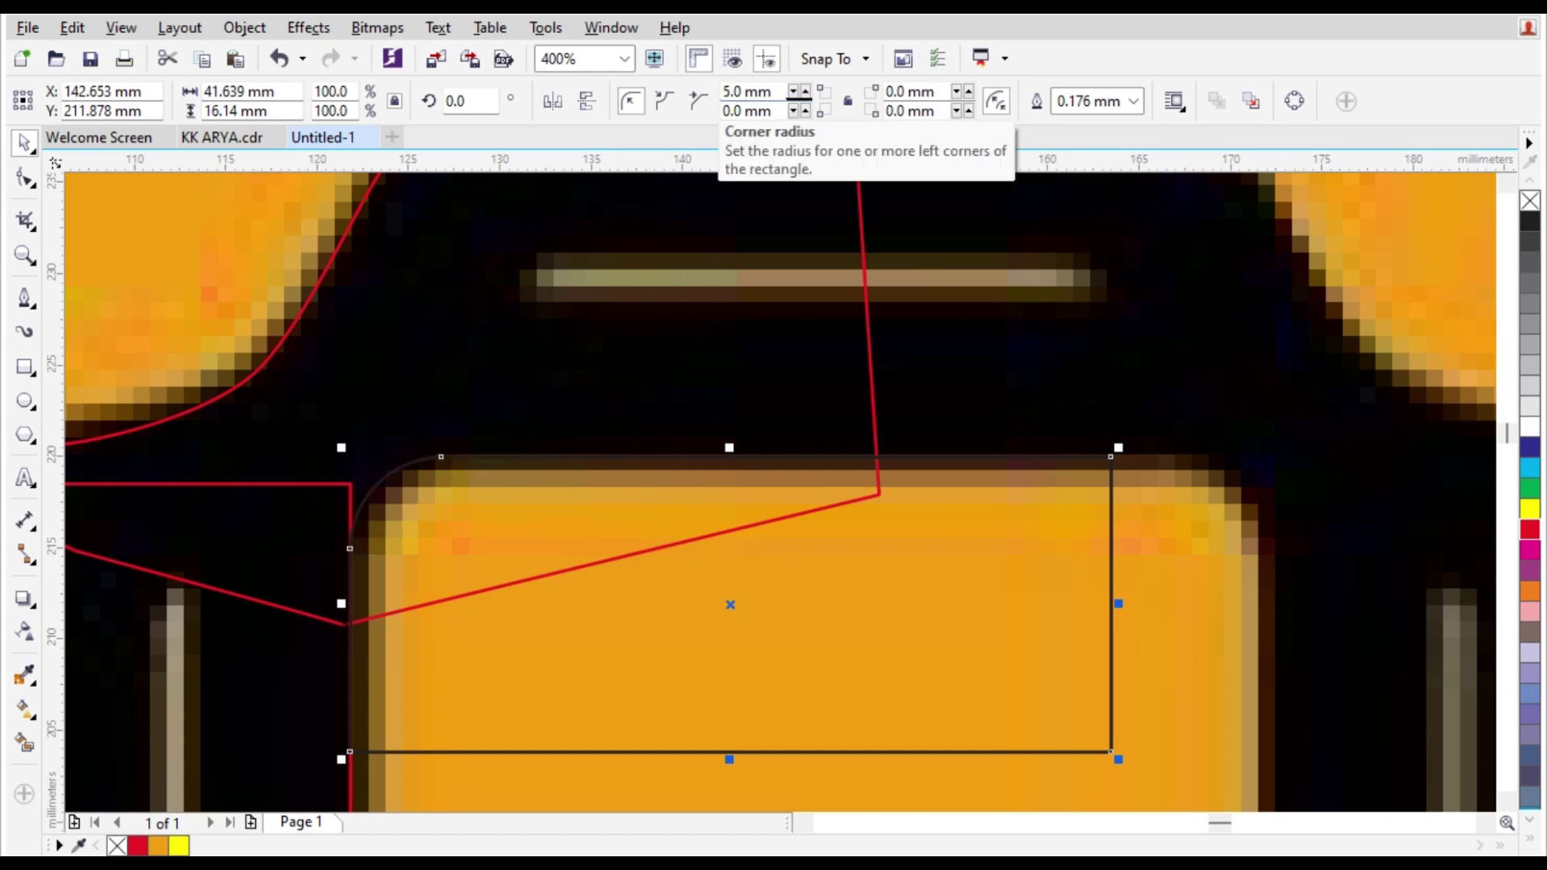
# Trim the traced curve with the rounded rectangle and delete the rectangle.
pyautogui.keyDown('shift'); pyautogui.click(663, 359); pyautogui.keyUp('shift')
pyautogui.click(714, 103)
pyautogui.click(819, 518)
pyautogui.press('Delete')
pyautogui.scroll(-2, 726, 468)
pyautogui.click(689, 467)
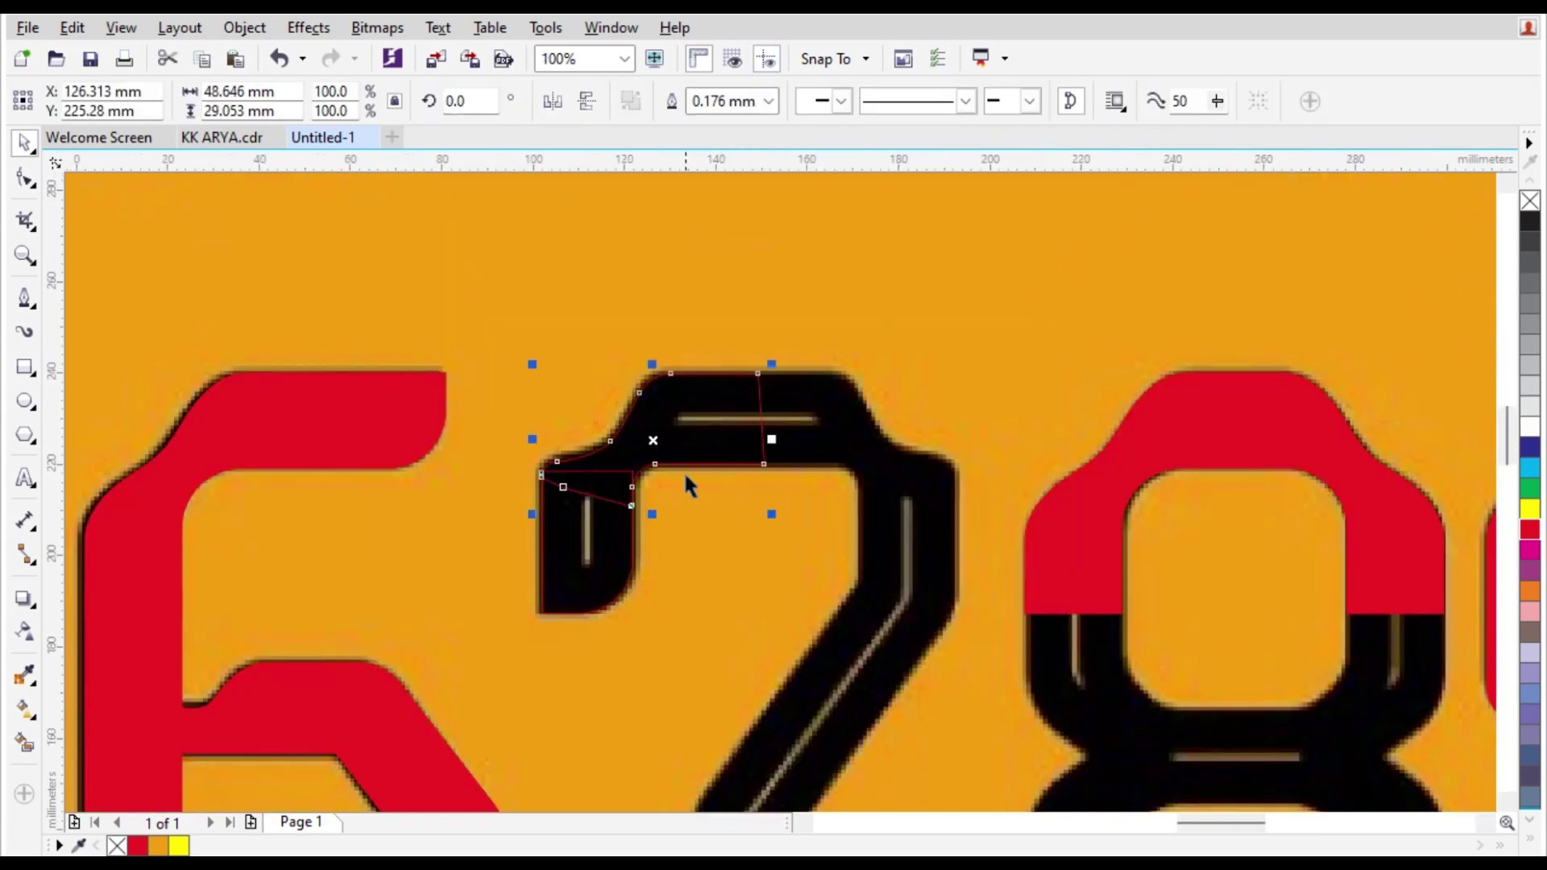
pyautogui.scroll(1, 684, 477)
pyautogui.moveTo(681, 374); pyautogui.dragTo(883, 374)
# Undo the move, then place a horizontally mirrored copy of both left shapes over the 7's right end.
pyautogui.hotkey('ctrl', 'z')
pyautogui.keyDown('shift'); pyautogui.click(484, 572); pyautogui.keyUp('shift')
pyautogui.moveTo(465, 566); pyautogui.dragTo(954, 565)
pyautogui.click(551, 103)
pyautogui.scroll(1, 1118, 305)
pyautogui.moveTo(1023, 342); pyautogui.dragTo(799, 361)
pyautogui.scroll(-2, 793, 351)
pyautogui.click(930, 326)
pyautogui.scroll(-1, 919, 310)
pyautogui.scroll(1, 901, 369)
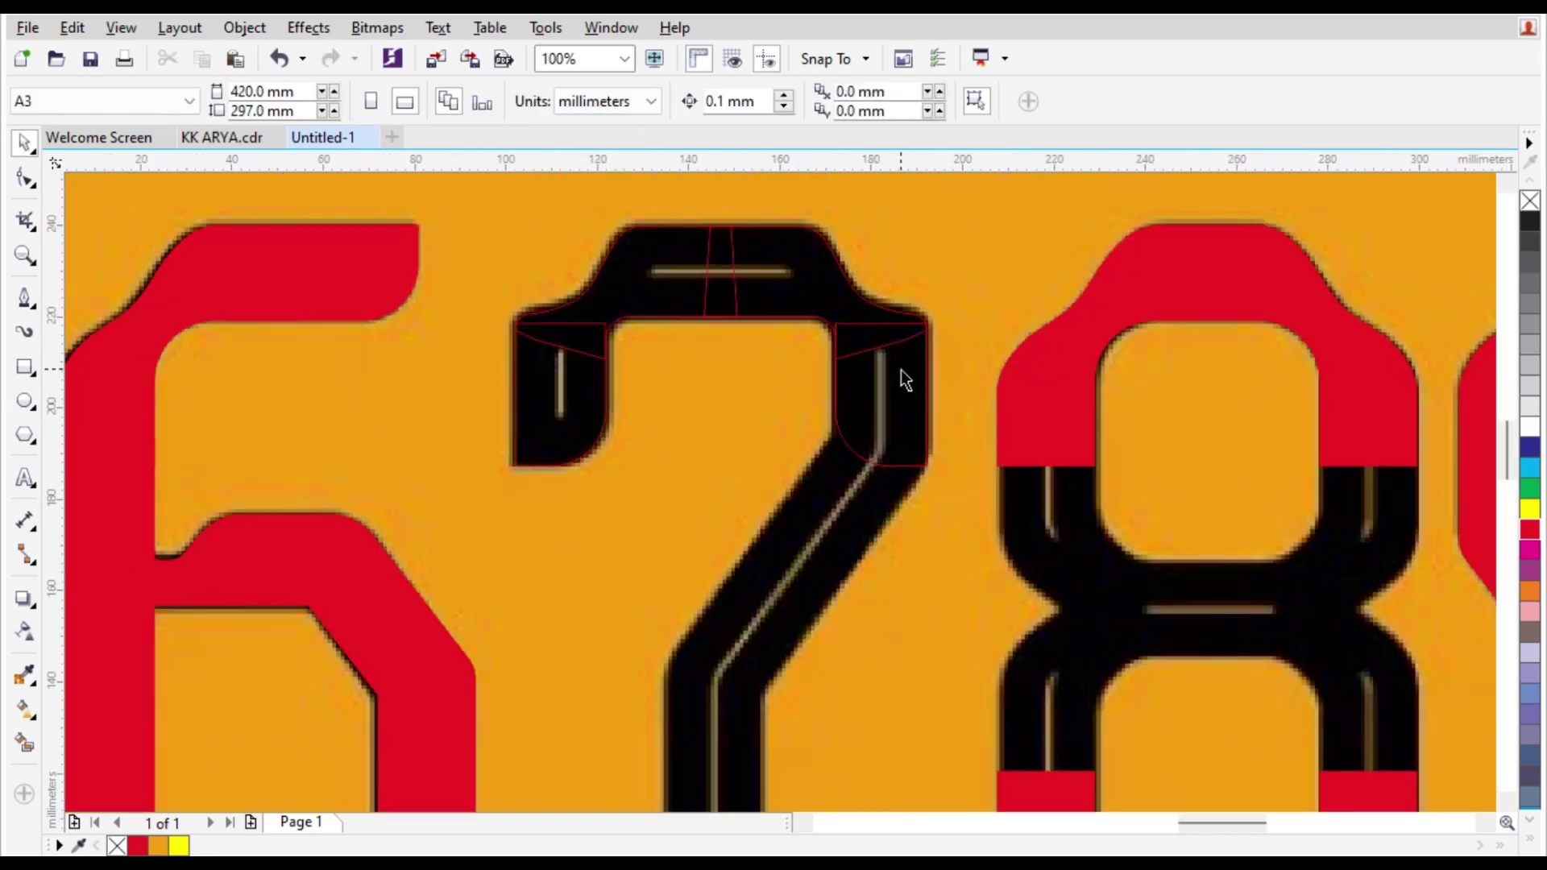
pyautogui.scroll(2, 867, 437)
# Trace the 7's top-right corner and diagonal stem as a closed pen shape.
pyautogui.click(26, 331)
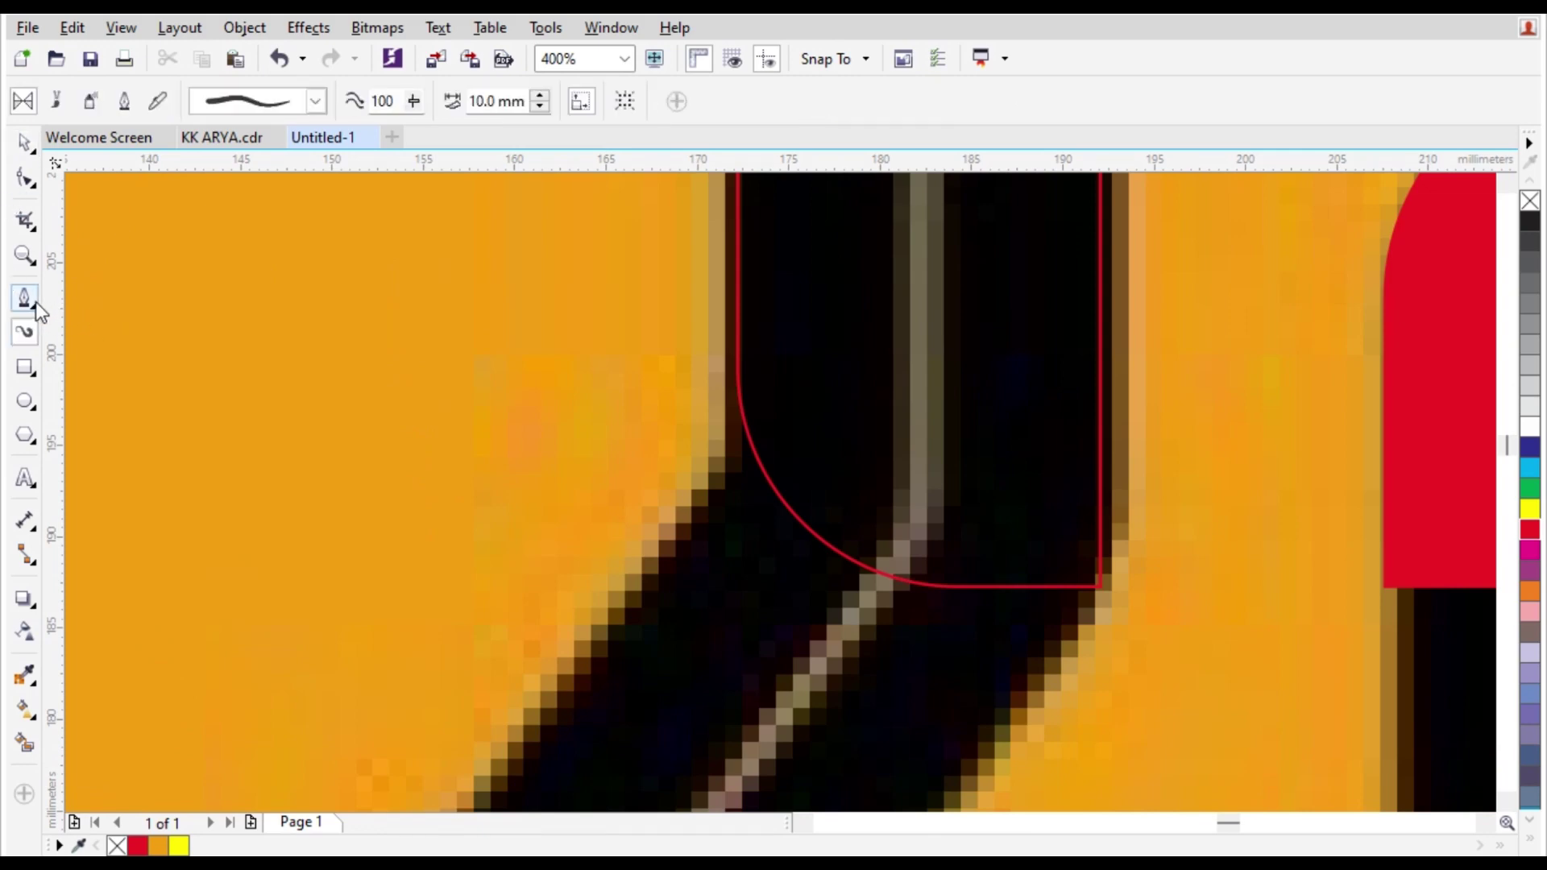
pyautogui.click(32, 301)
pyautogui.click(820, 314)
pyautogui.click(738, 313)
pyautogui.scroll(-2, 736, 475)
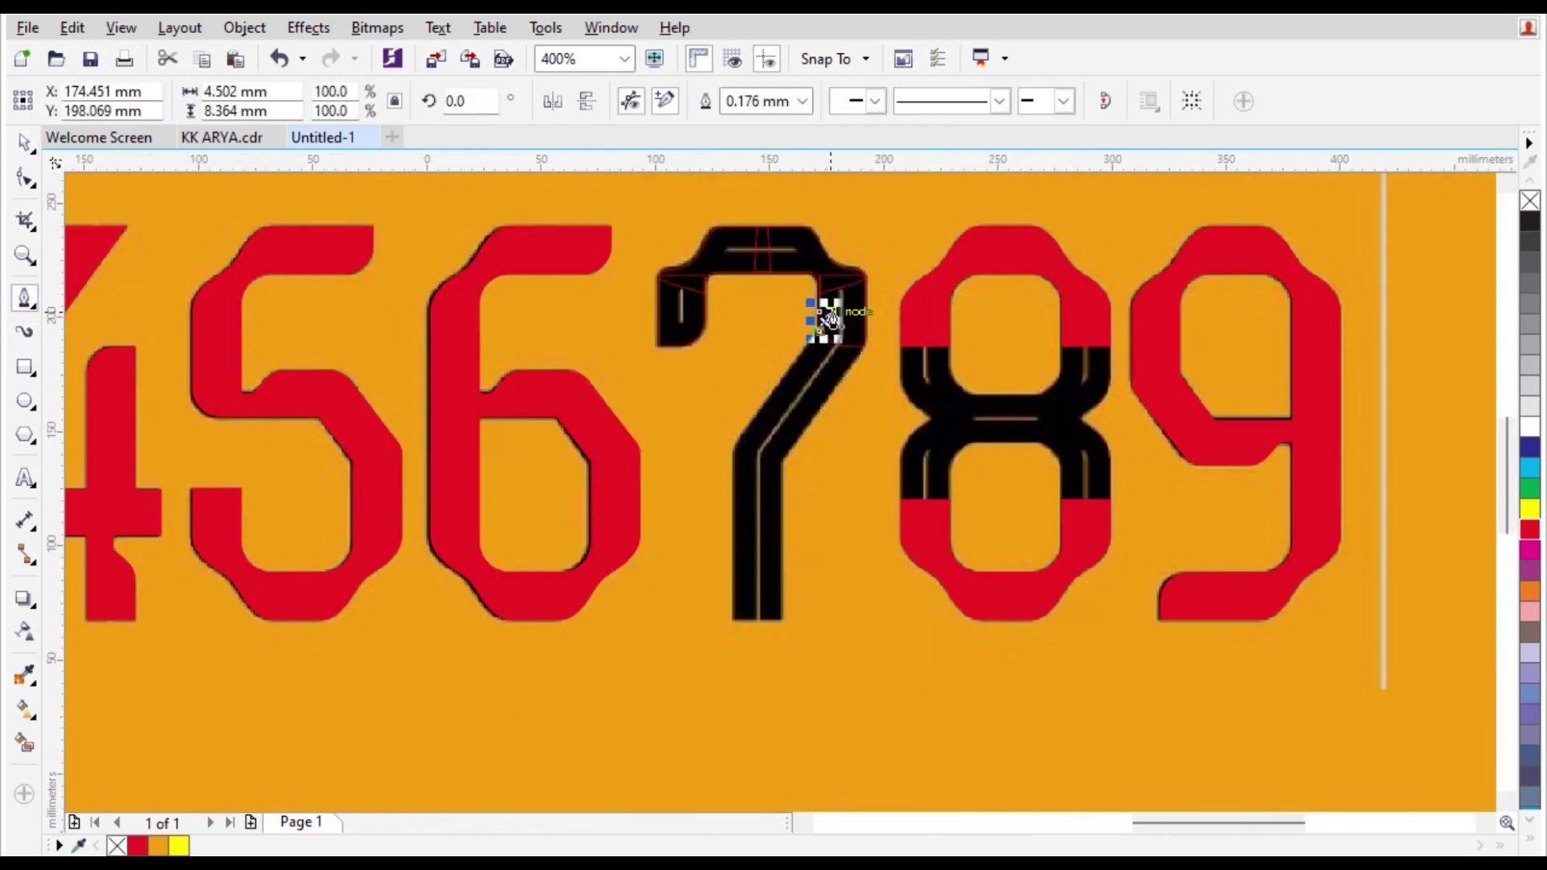
pyautogui.scroll(2, 822, 354)
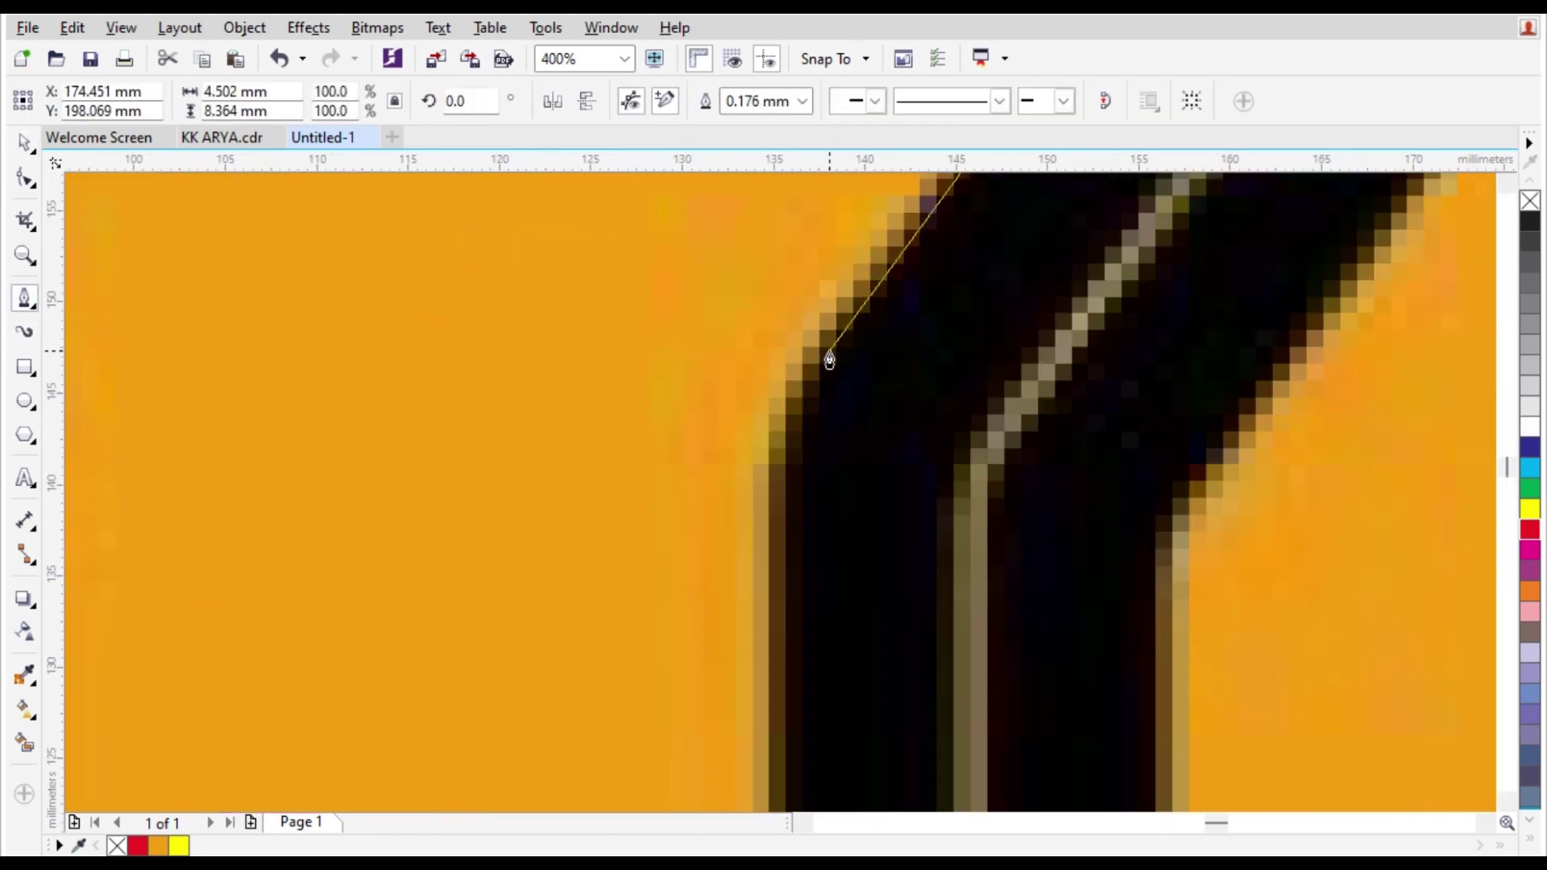
pyautogui.click(829, 359)
pyautogui.scroll(-3, 788, 532)
pyautogui.scroll(1, 794, 524)
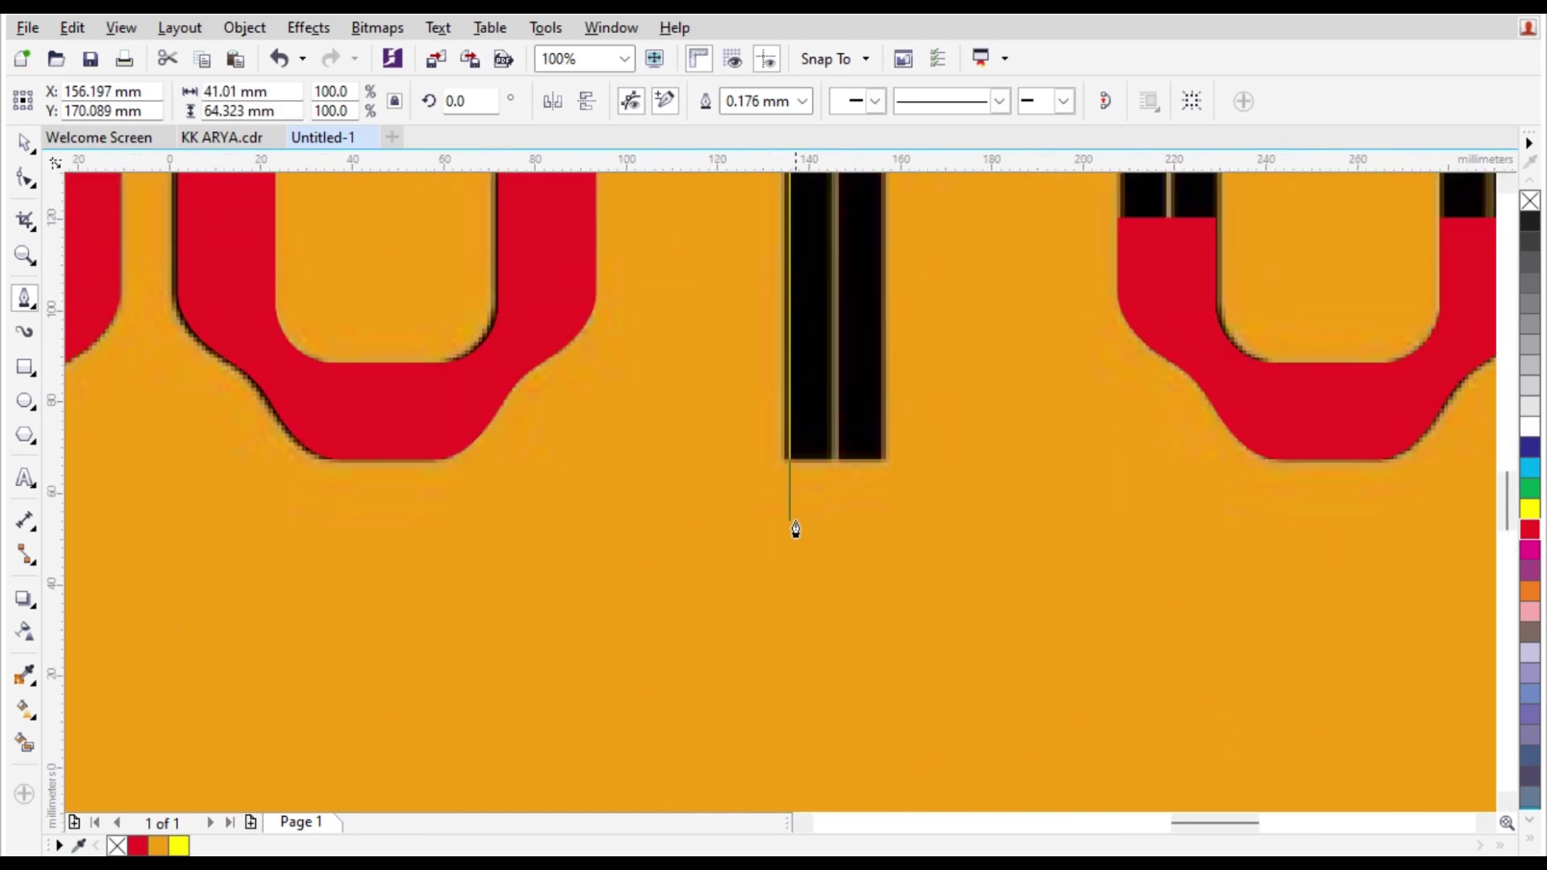
pyautogui.click(787, 511)
pyautogui.scroll(2, 787, 511)
pyautogui.click(810, 556)
pyautogui.scroll(-2, 811, 556)
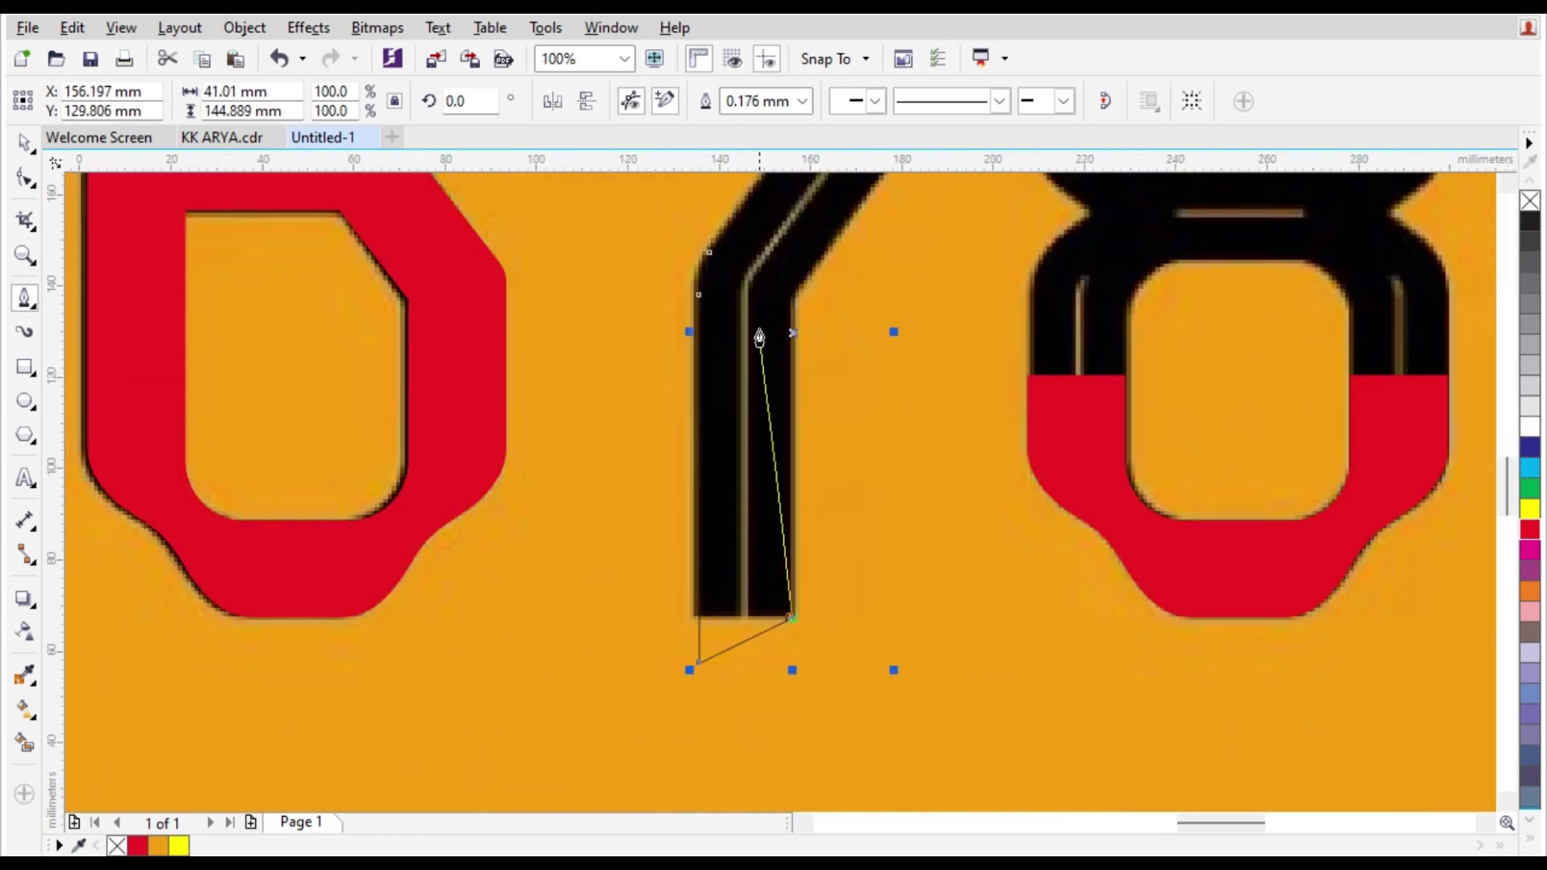
pyautogui.scroll(2, 785, 498)
pyautogui.click(788, 481)
pyautogui.scroll(-2, 788, 481)
pyautogui.scroll(1, 846, 259)
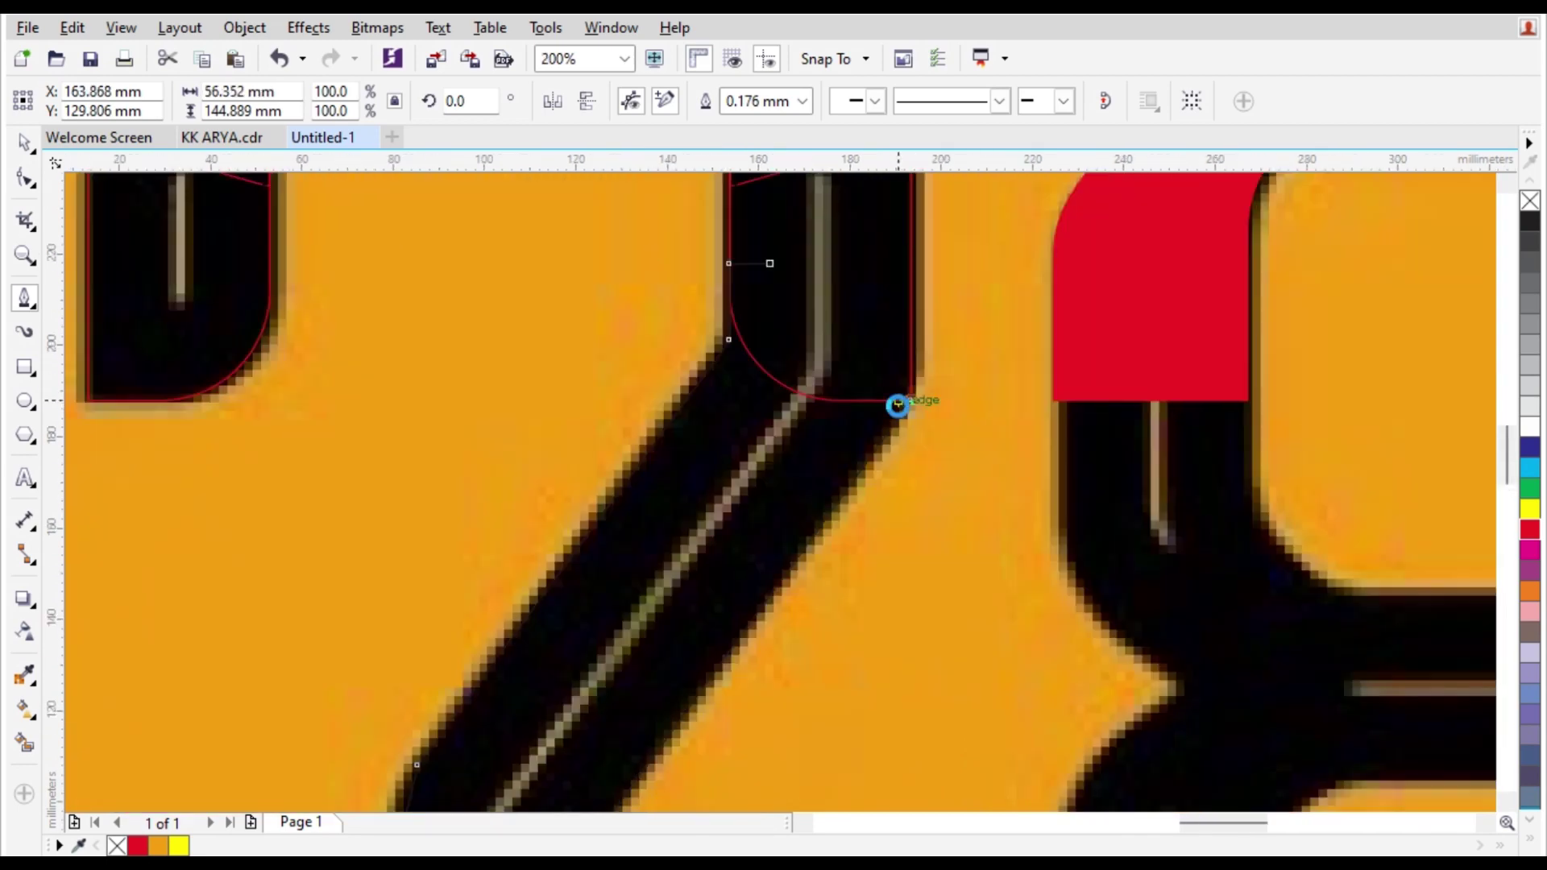
pyautogui.scroll(-1, 897, 404)
pyautogui.click(835, 335)
pyautogui.press('space')
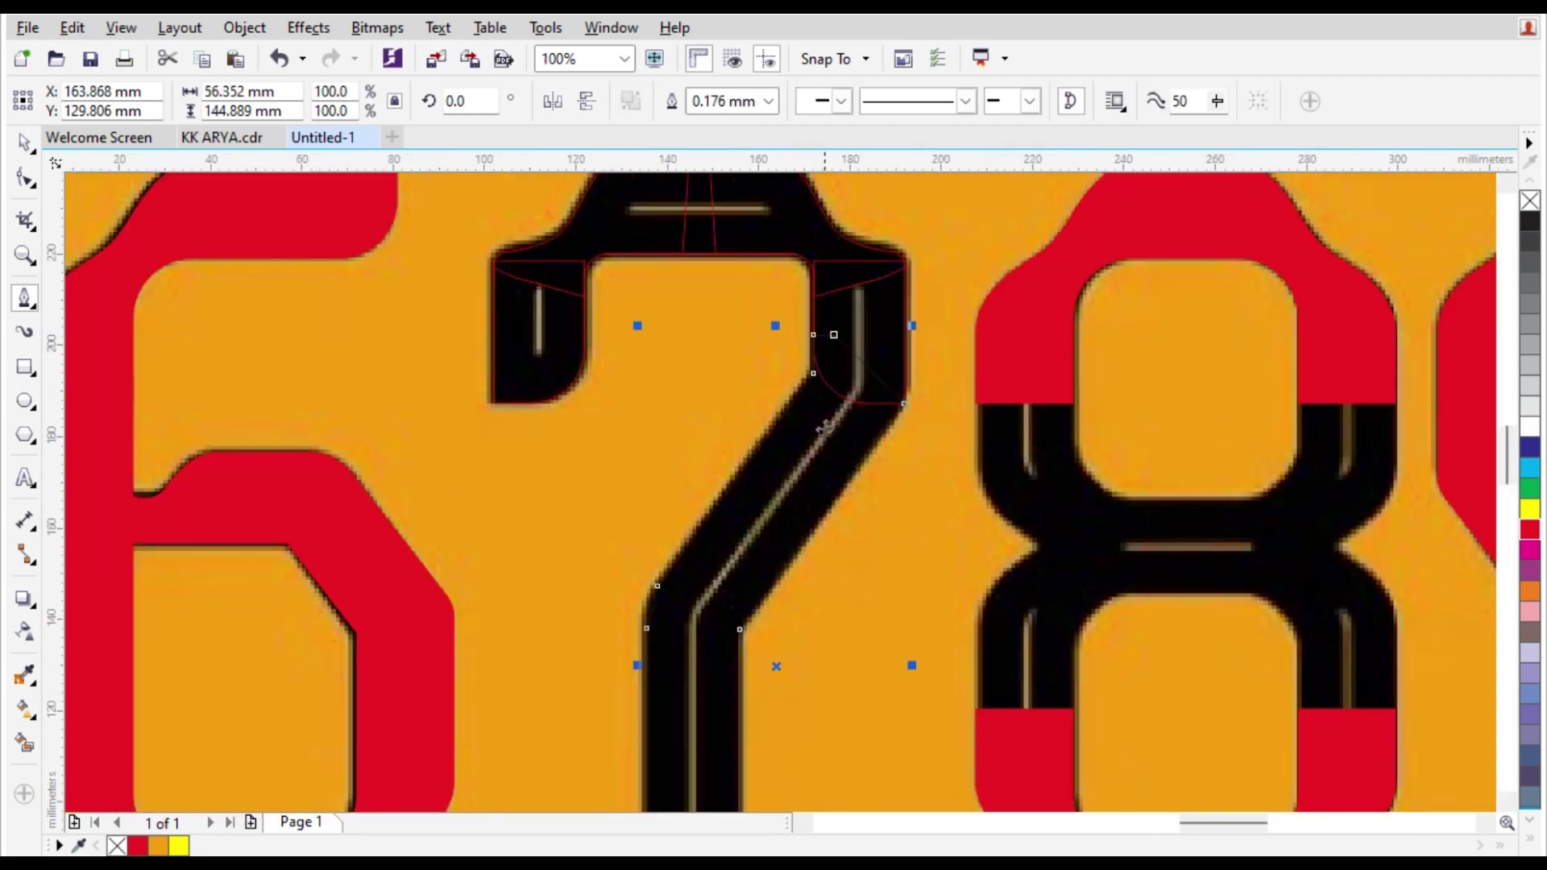
# Draw a test rectangle below the 6 through 8, then delete it.
pyautogui.scroll(-1, 724, 402)
pyautogui.scroll(1, 554, 634)
pyautogui.click(25, 367)
pyautogui.scroll(-1, 290, 496)
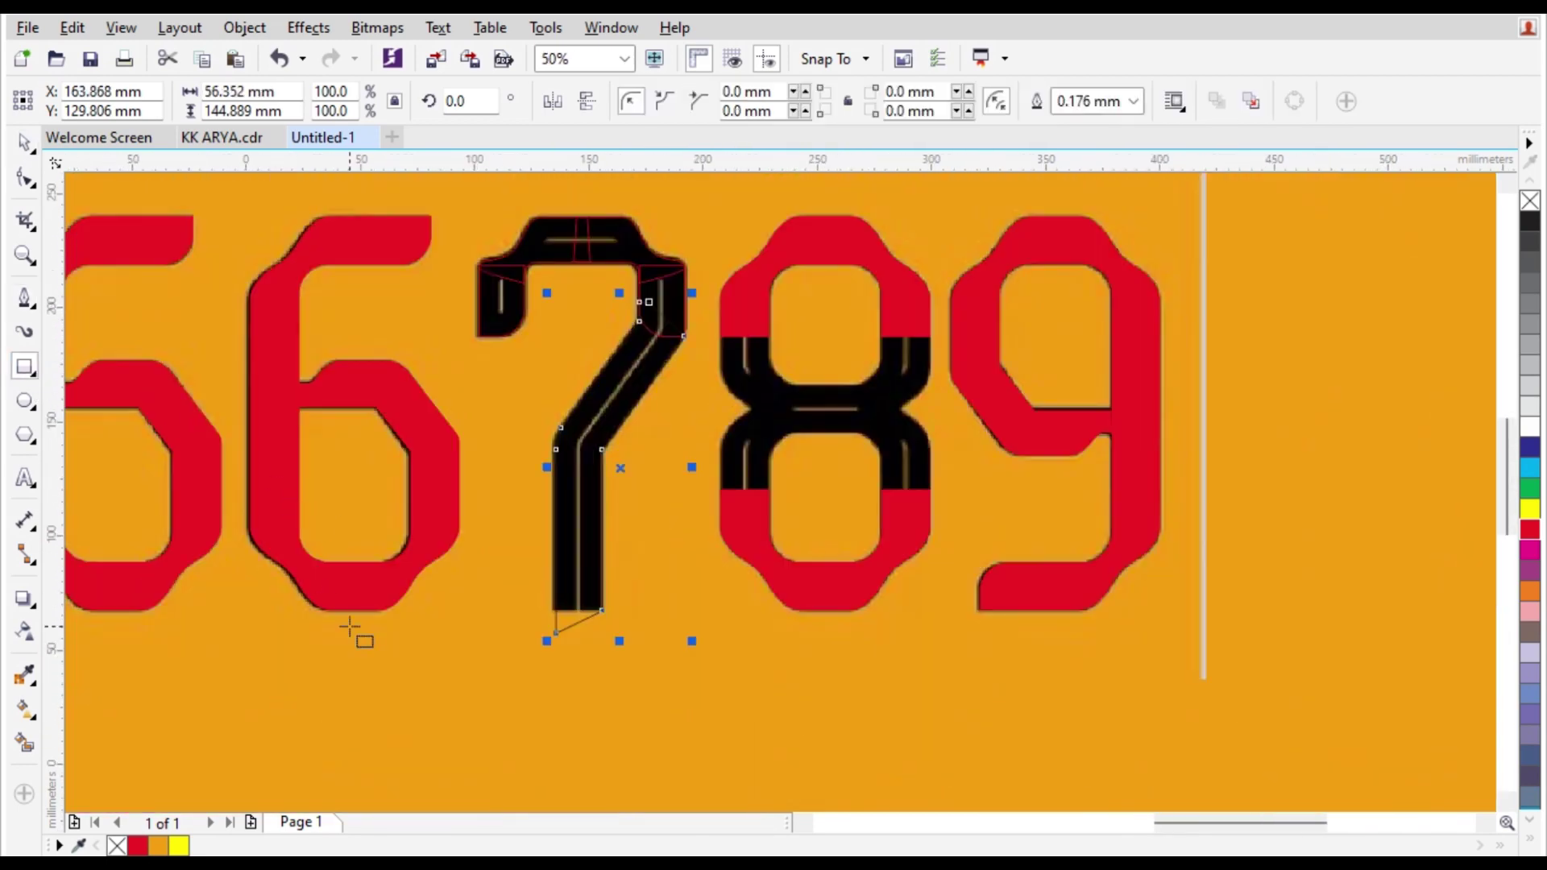
pyautogui.moveTo(354, 612); pyautogui.dragTo(787, 691)
pyautogui.press('space')
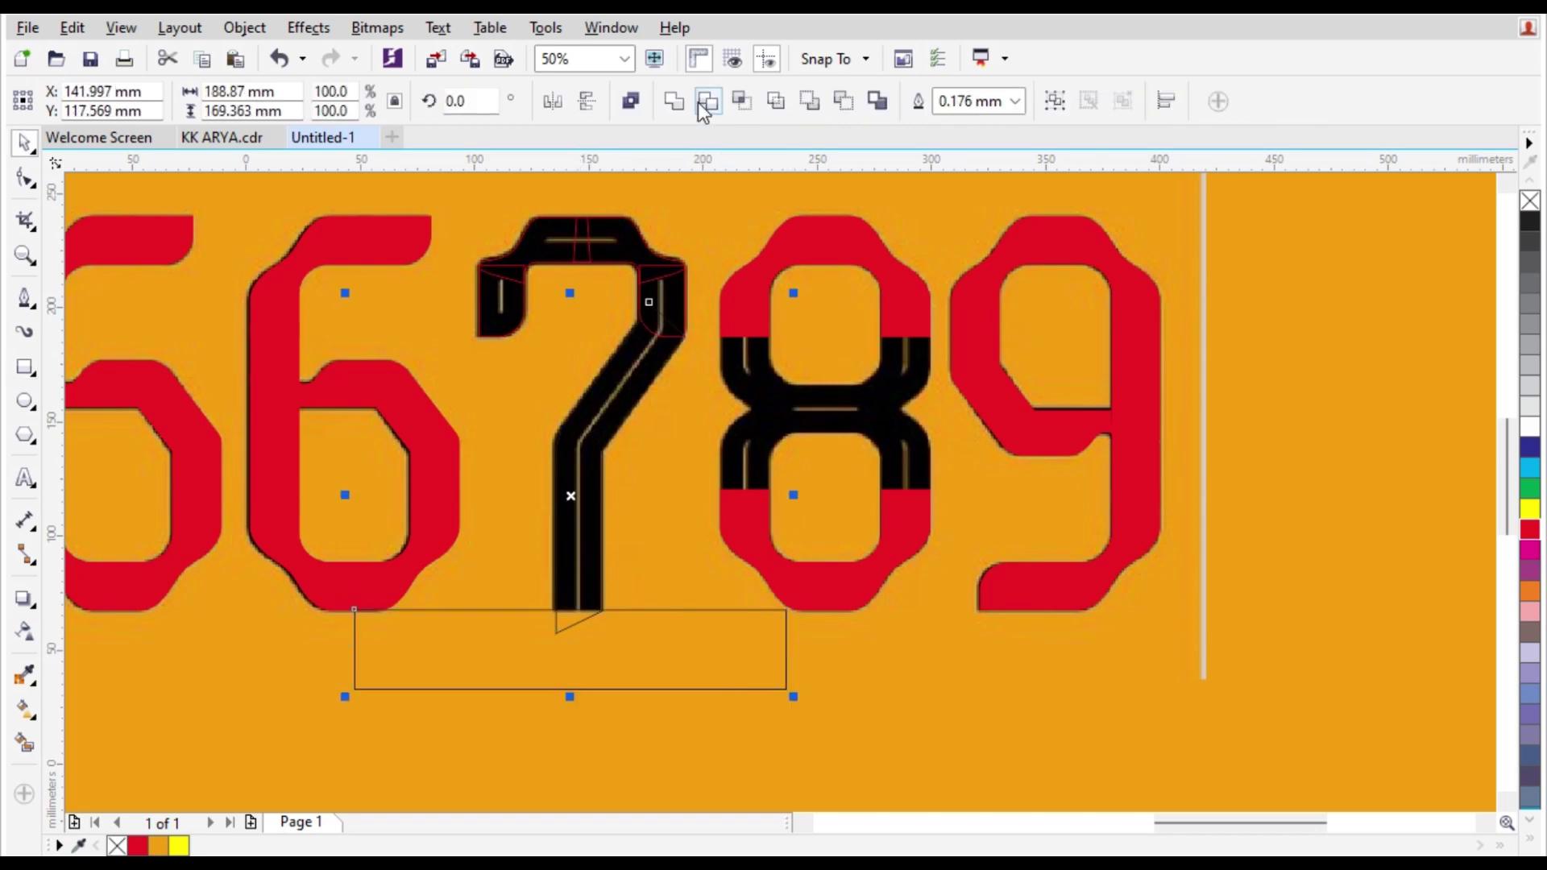
pyautogui.press('Delete')
# Draw a rectangle over the left side of the 8's lower bowl and stretch it up toward the bowl's top.
pyautogui.scroll(-1, 923, 471)
pyautogui.scroll(1, 814, 451)
pyautogui.scroll(1, 877, 421)
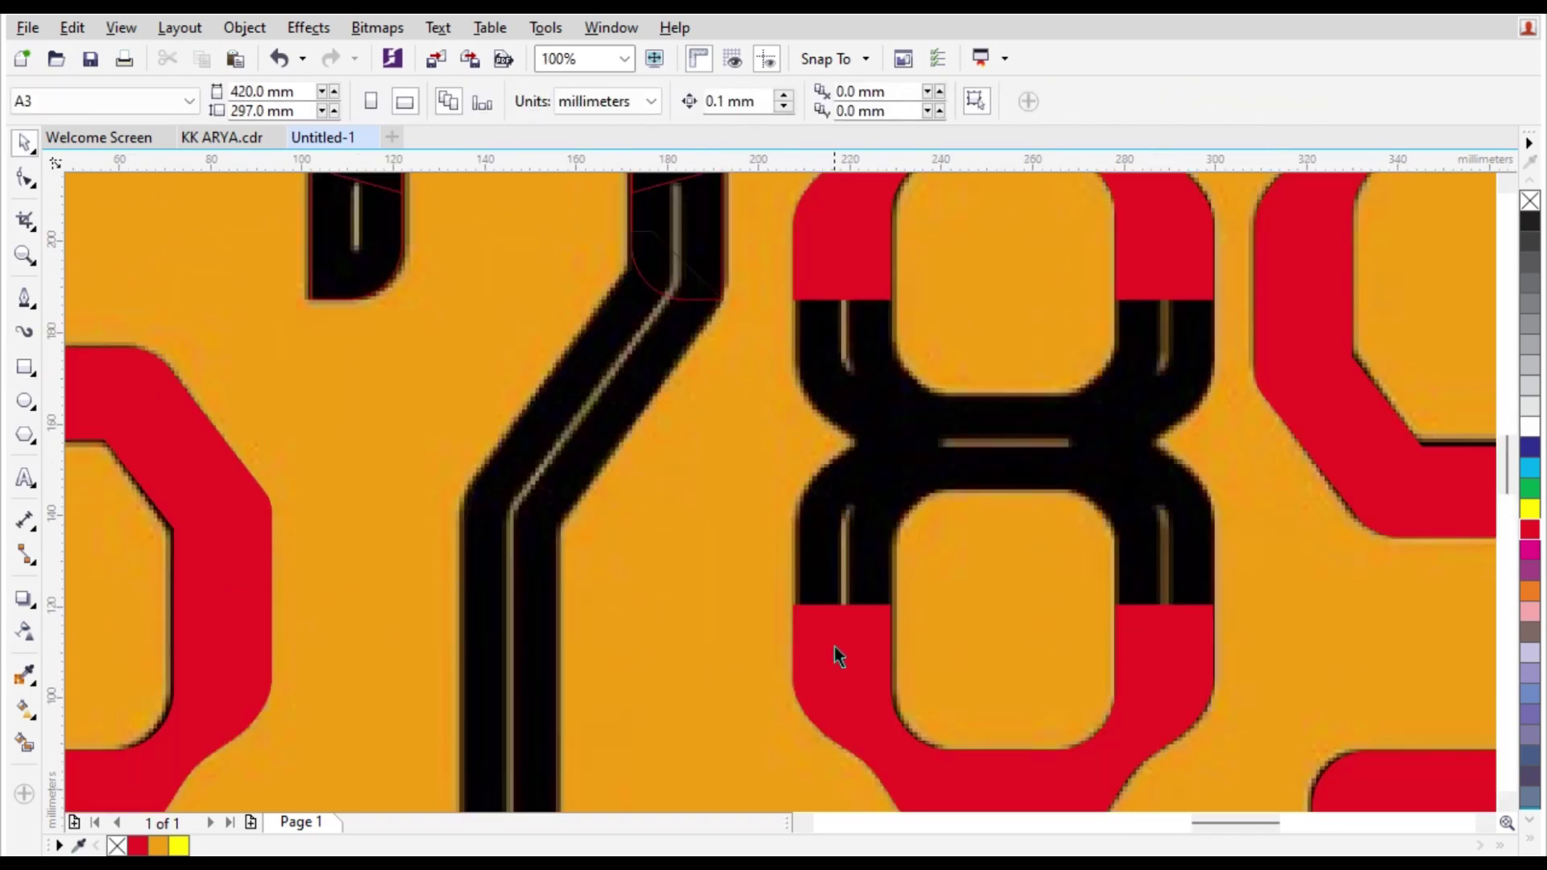
pyautogui.click(833, 644)
pyautogui.click(25, 179)
pyautogui.press('space')
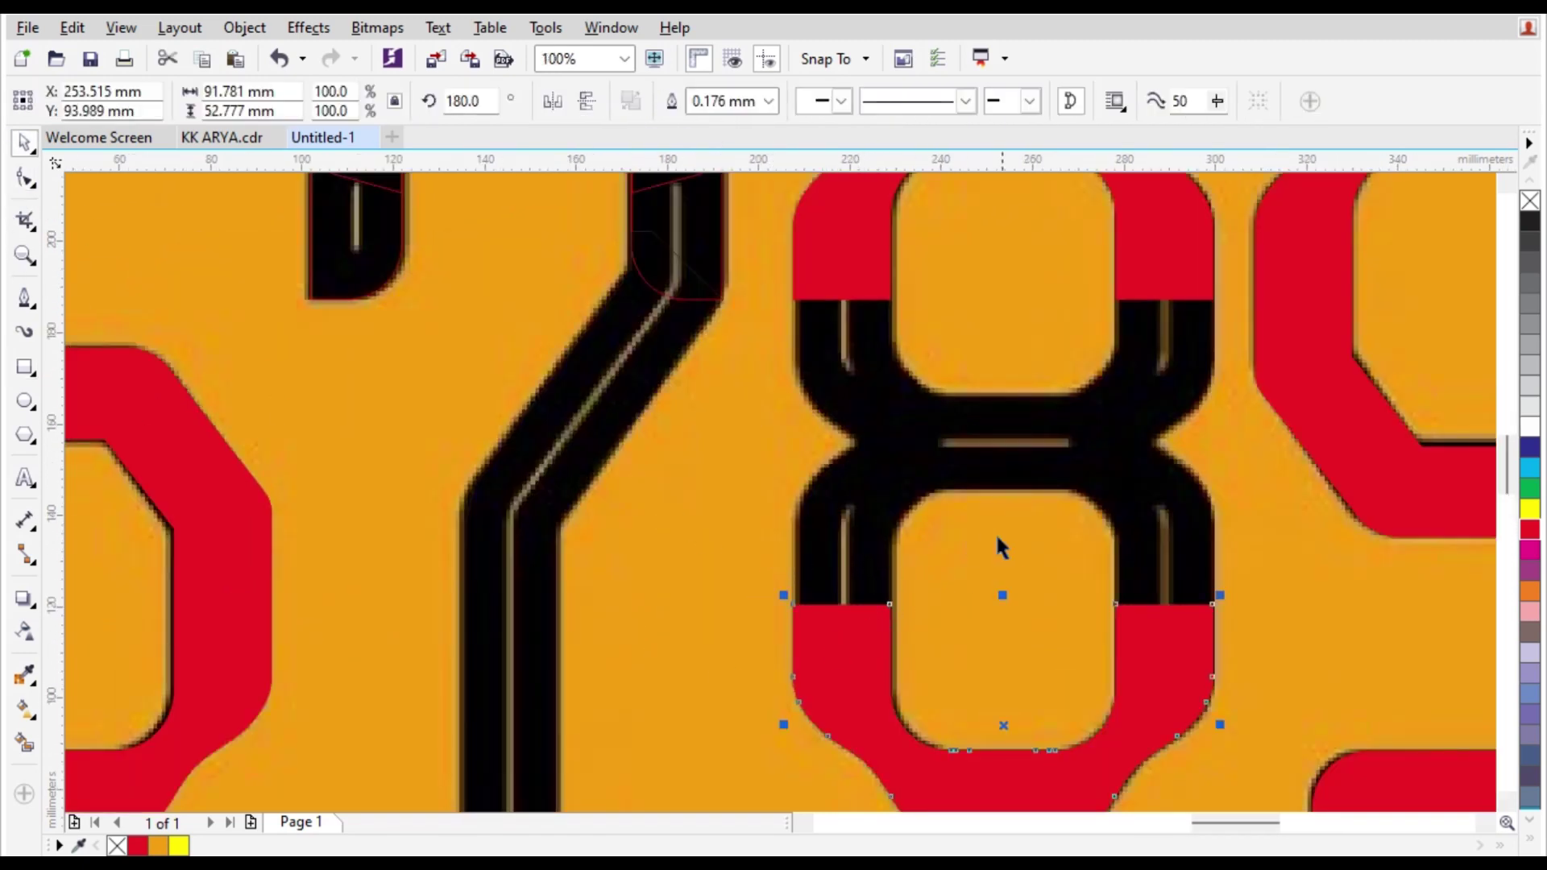
pyautogui.click(25, 366)
pyautogui.scroll(1, 788, 707)
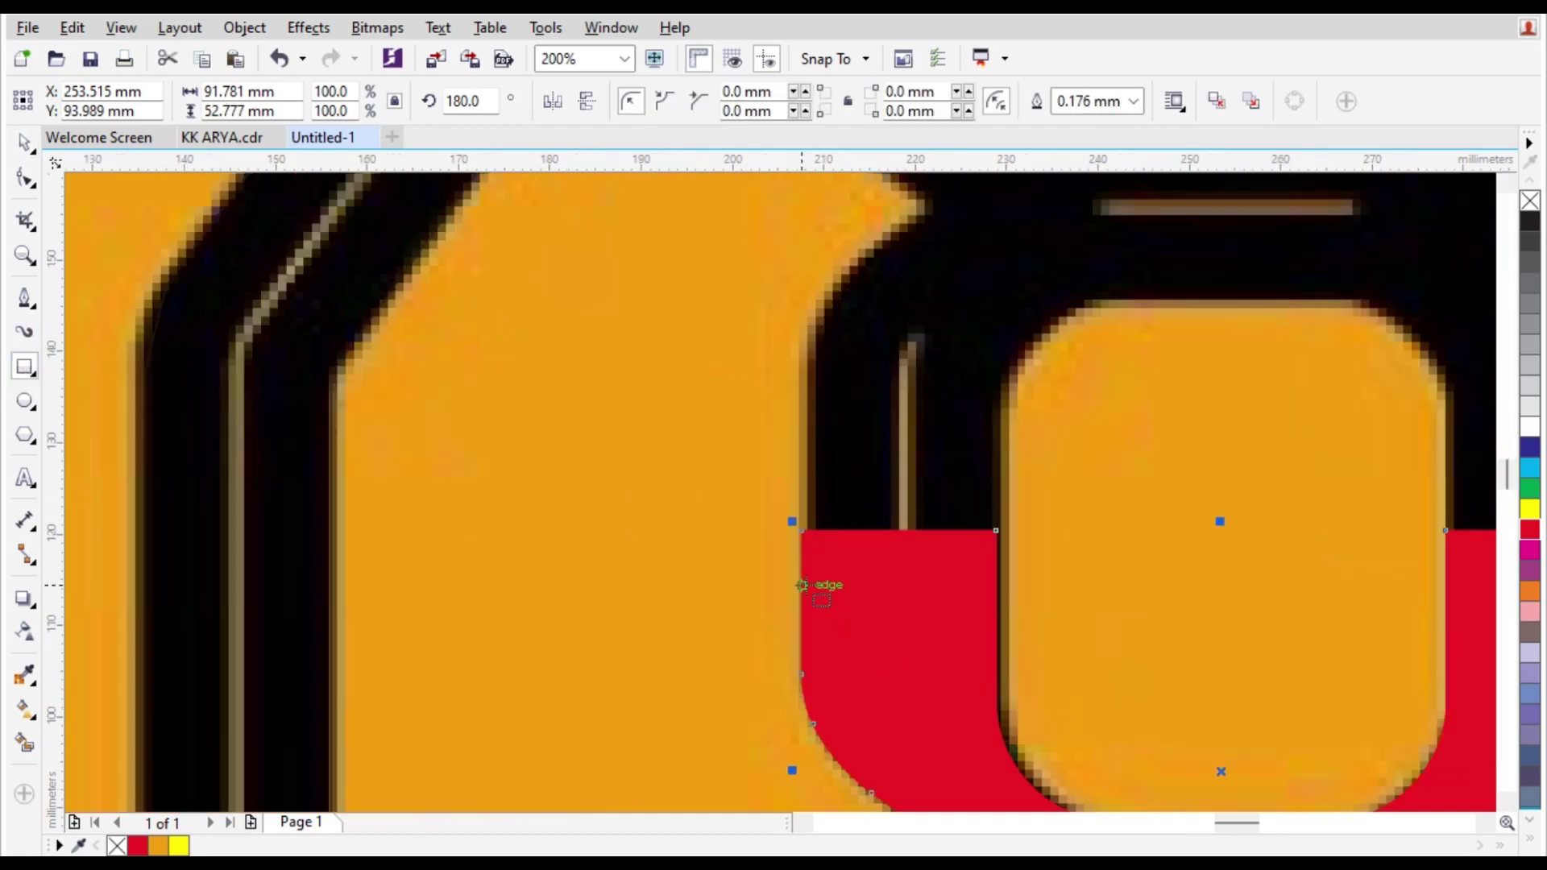
pyautogui.moveTo(802, 584)
pyautogui.mouseDown()
pyautogui.moveTo(1022, 597)
pyautogui.moveTo(1020, 633)
pyautogui.mouseUp()
pyautogui.press('space')
pyautogui.moveTo(898, 571); pyautogui.dragTo(1008, 217)
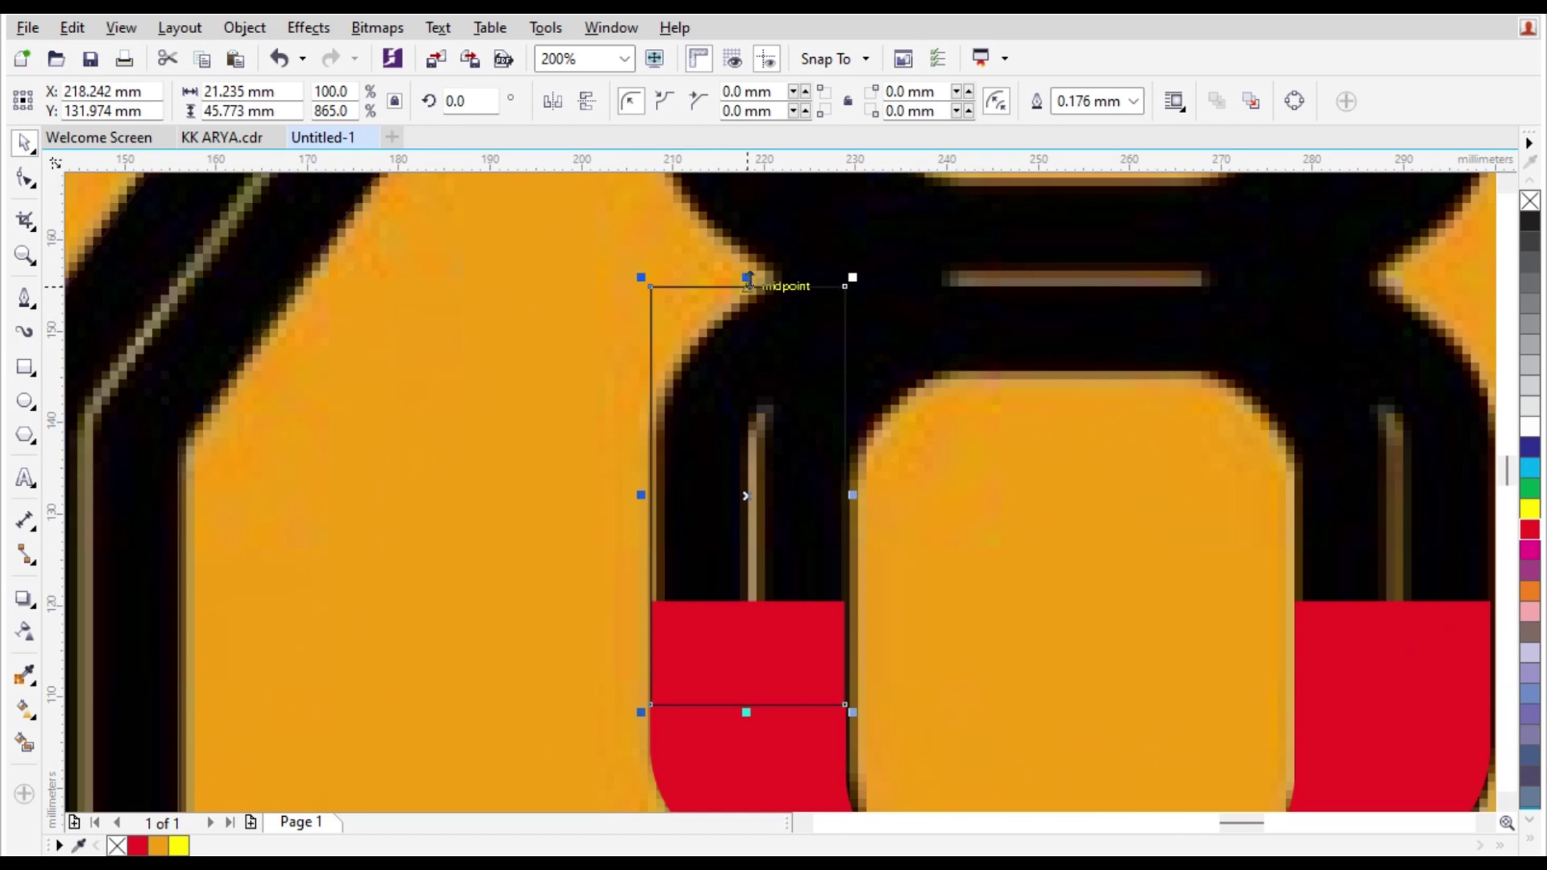
pyautogui.moveTo(747, 282); pyautogui.dragTo(750, 274)
# Move the 3's curved piece onto the 8's lower bowl, align it right, and delete the thin rectangle.
pyautogui.scroll(-3, 929, 499)
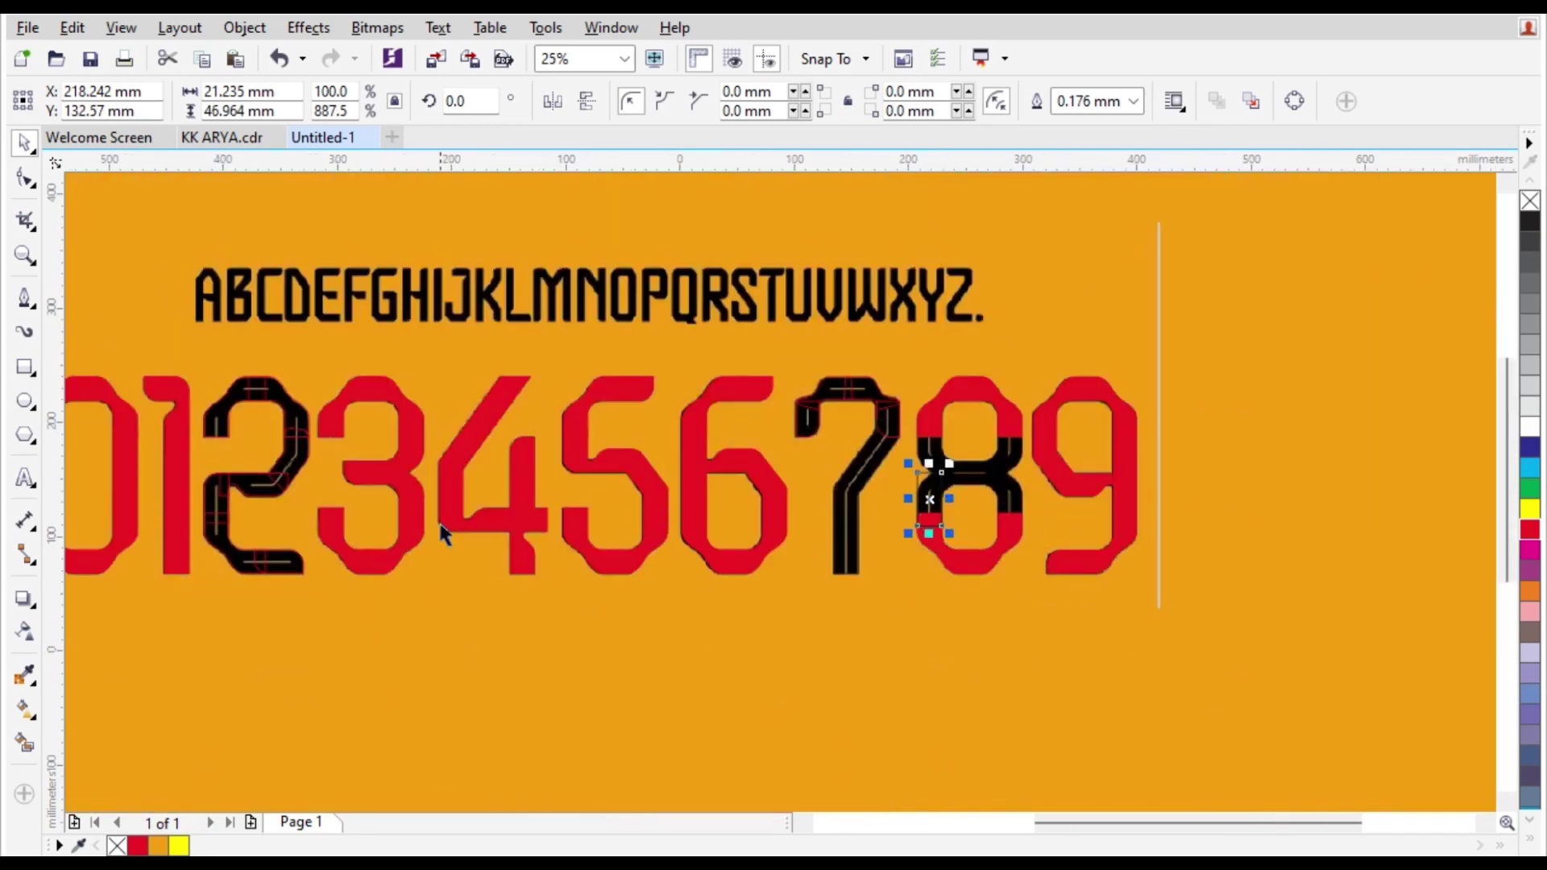
pyautogui.scroll(1, 441, 528)
pyautogui.click(390, 473)
pyautogui.scroll(-1, 390, 473)
pyautogui.moveTo(390, 473); pyautogui.dragTo(993, 470)
pyautogui.scroll(2, 994, 469)
pyautogui.keyDown('shift'); pyautogui.click(960, 633); pyautogui.keyUp('shift')
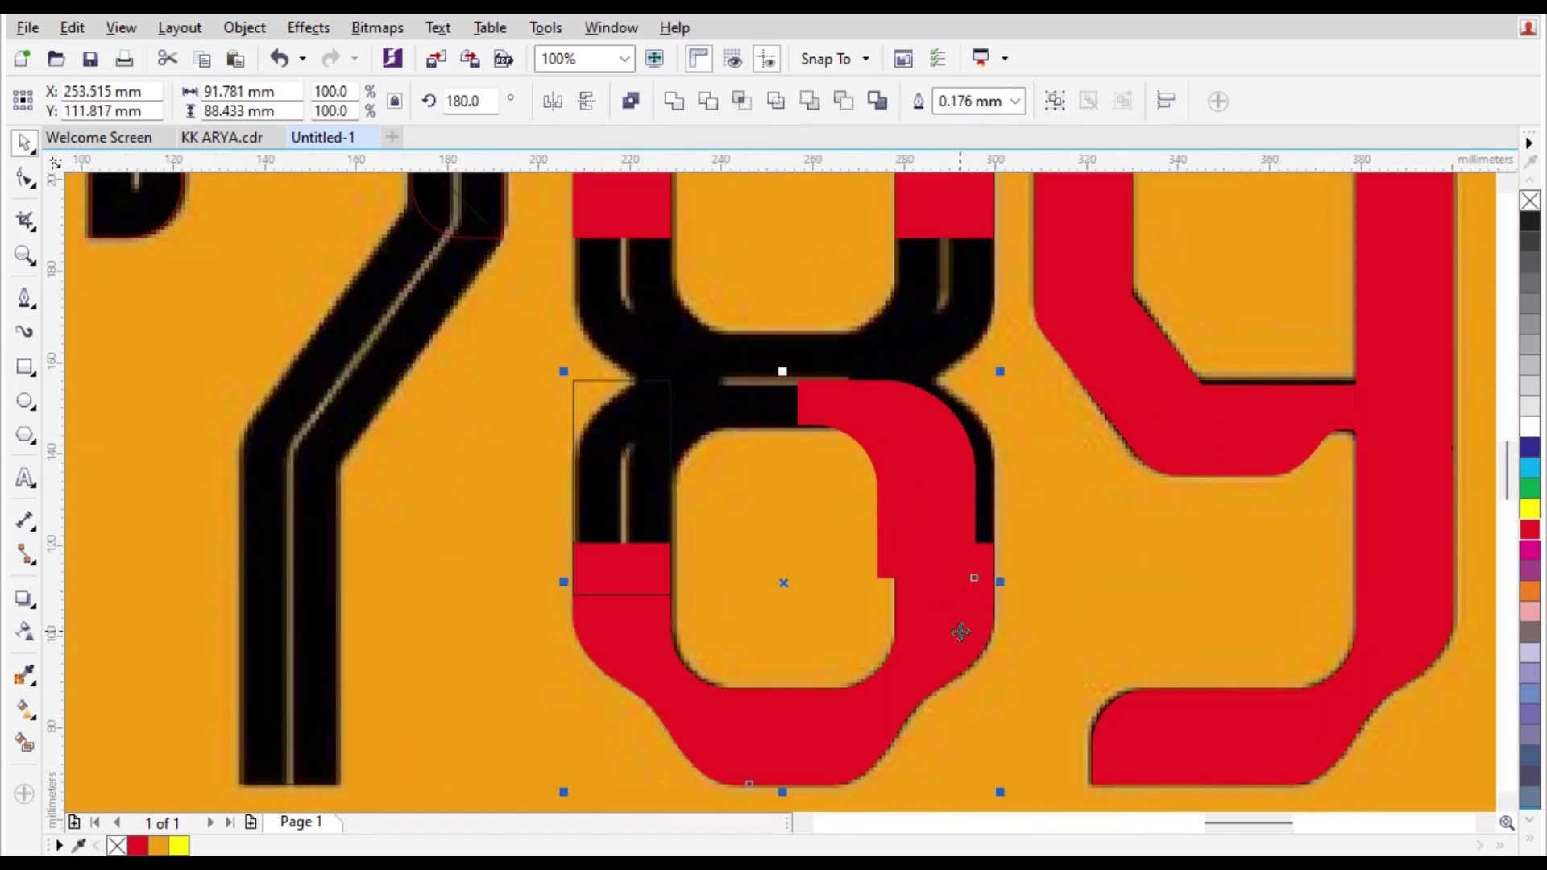
pyautogui.press('r')
pyautogui.click(1081, 548)
pyautogui.click(631, 451)
pyautogui.press('Delete')
# Copy the curved piece to the left, mirror it horizontally, and align it to the 8's left edge.
pyautogui.moveTo(908, 428); pyautogui.dragTo(765, 428)
pyautogui.rightClick(764, 428)
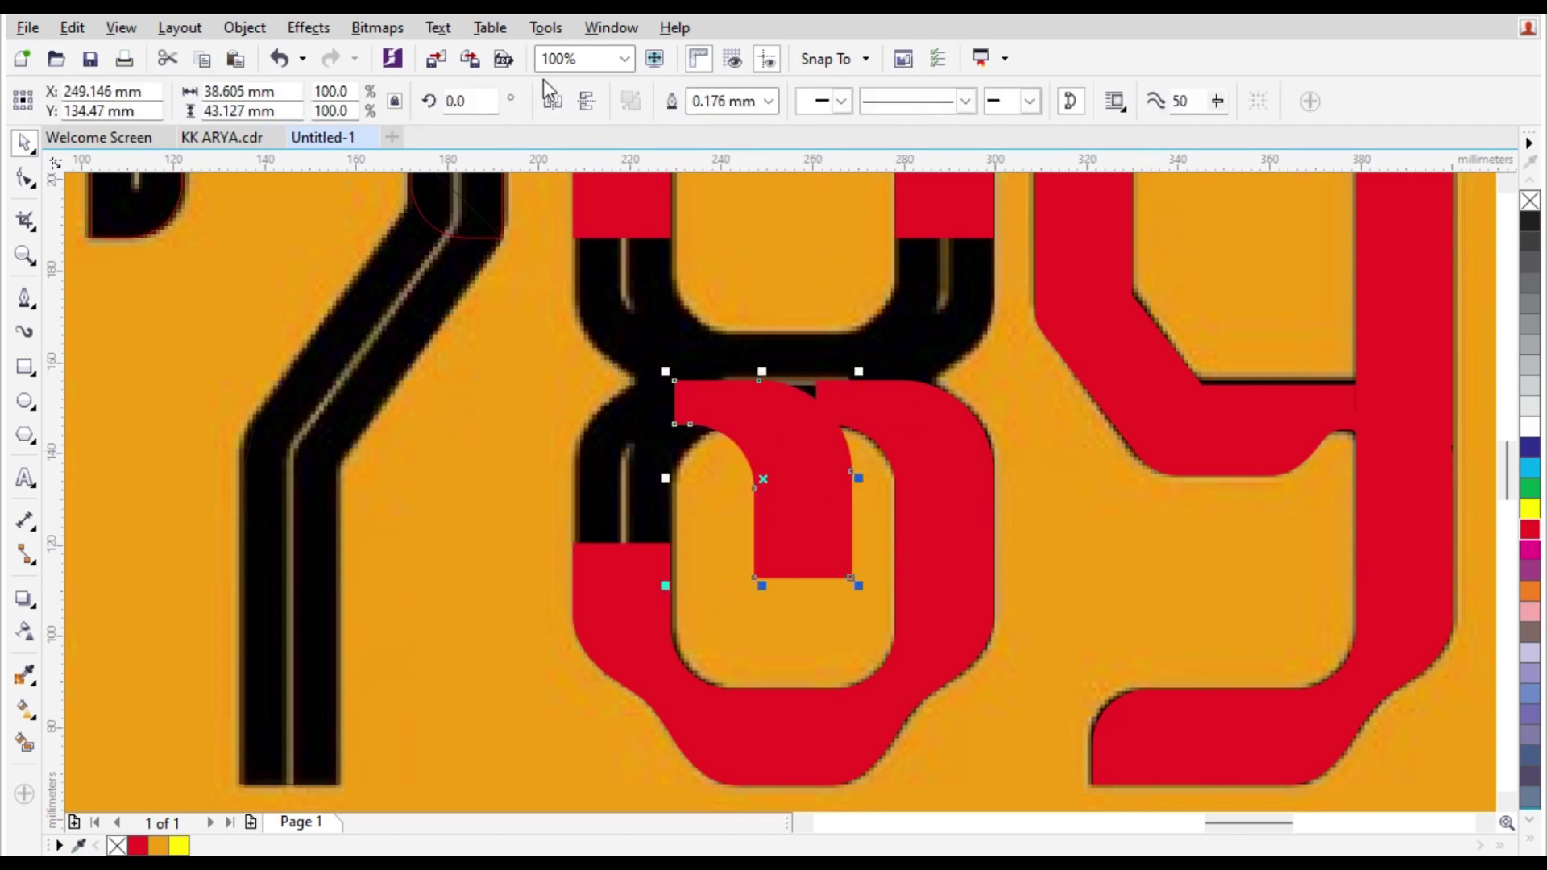
pyautogui.click(552, 100)
pyautogui.keyDown('shift'); pyautogui.click(611, 597); pyautogui.keyUp('shift')
pyautogui.press('l')
pyautogui.click(728, 621)
pyautogui.scroll(1, 760, 373)
# Extend the left curve's end node across the gap at the top of the bowl.
pyautogui.click(598, 433)
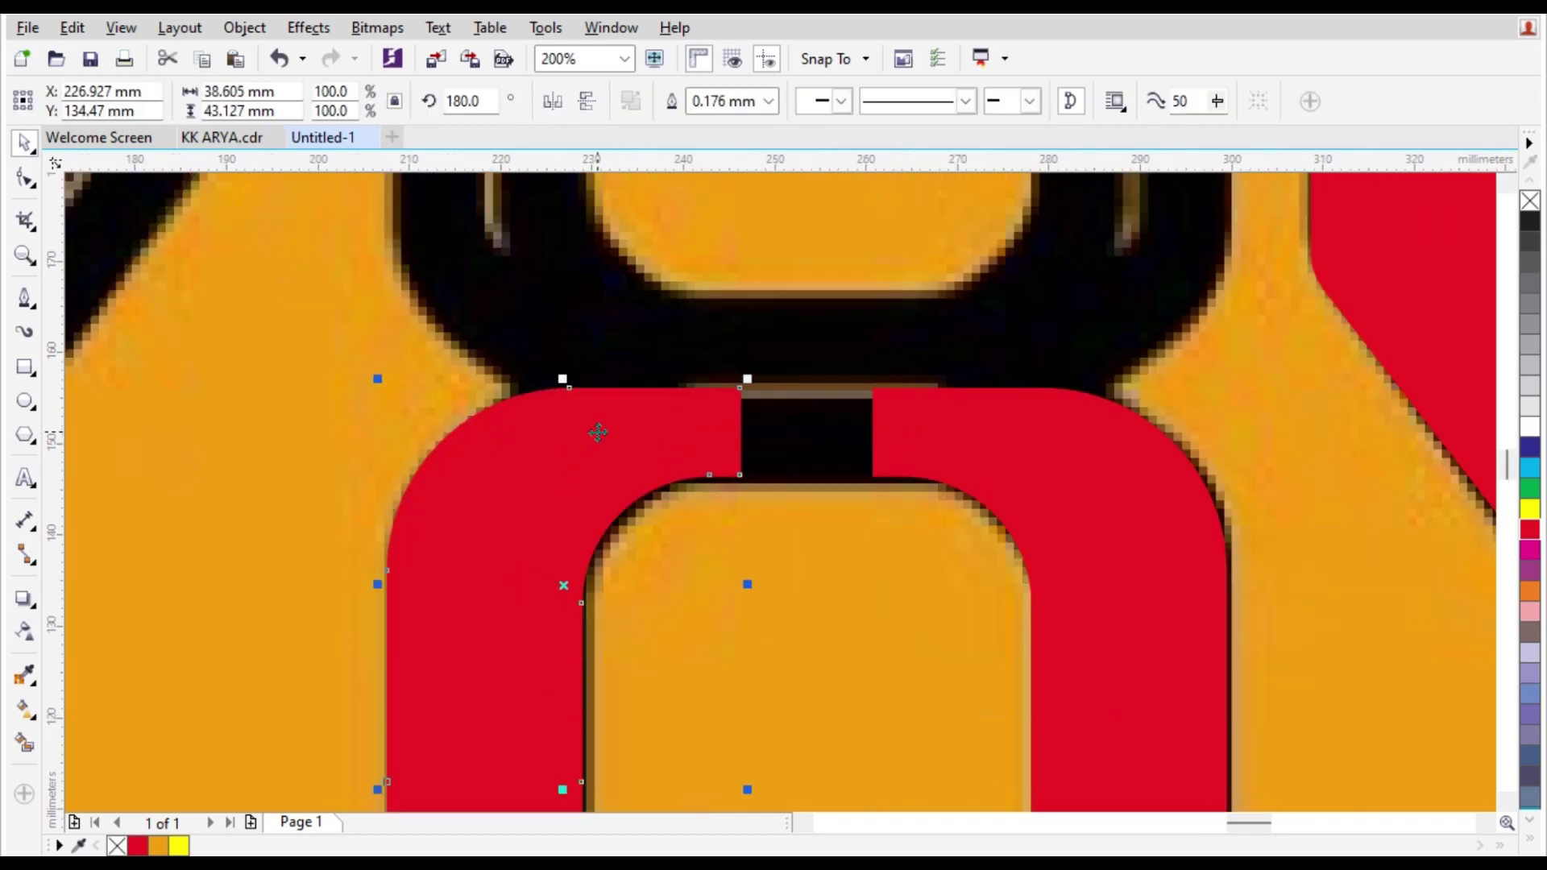
pyautogui.click(23, 182)
pyautogui.moveTo(632, 373); pyautogui.dragTo(930, 475)
pyautogui.hotkey('ctrl', 'z')
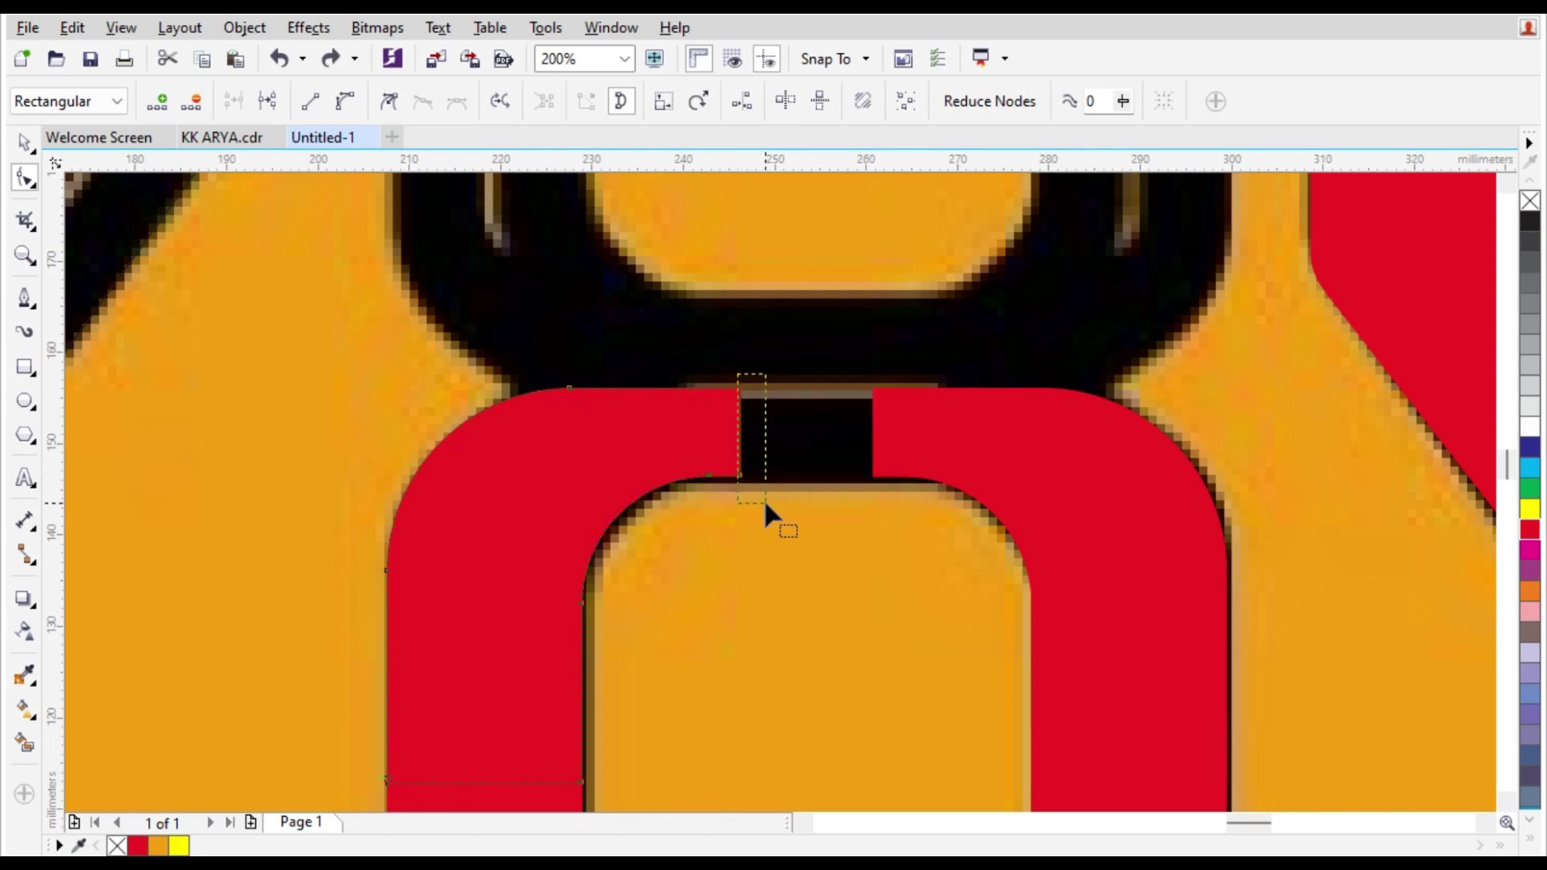
pyautogui.moveTo(806, 478); pyautogui.dragTo(920, 477)
pyautogui.scroll(-1, 901, 473)
pyautogui.press('space')
# Copy both bowl pieces upward and mirror them vertically to form the 8's top bowl, trimming its height.
pyautogui.click(851, 436)
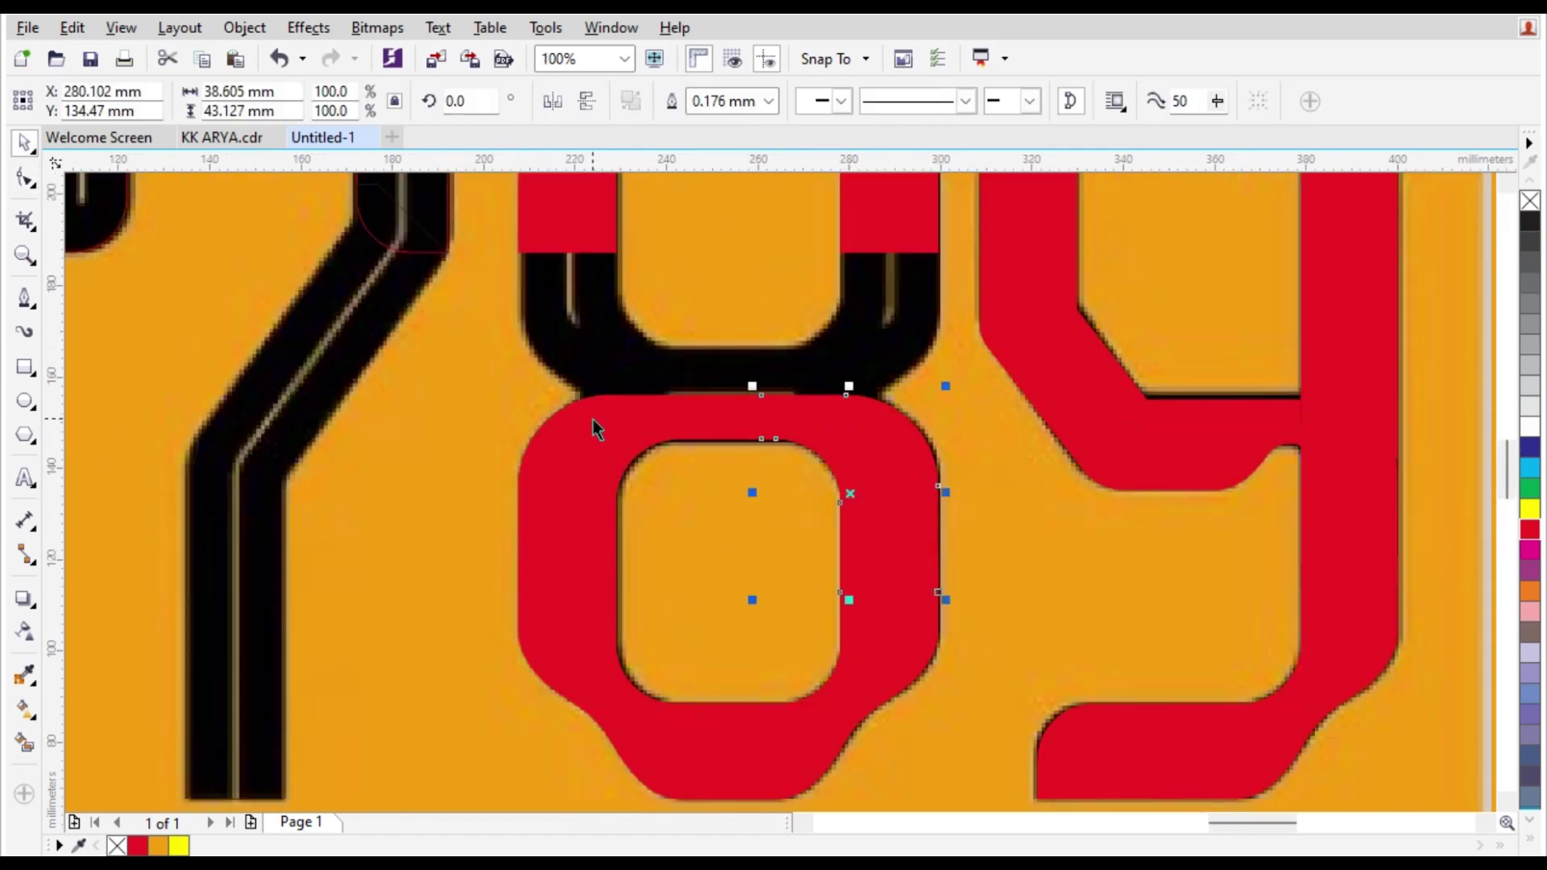
pyautogui.keyDown('shift'); pyautogui.click(590, 427); pyautogui.keyUp('shift')
pyautogui.moveTo(580, 466); pyautogui.dragTo(614, 308)
pyautogui.rightClick(605, 342)
pyautogui.click(586, 103)
pyautogui.scroll(2, 636, 390)
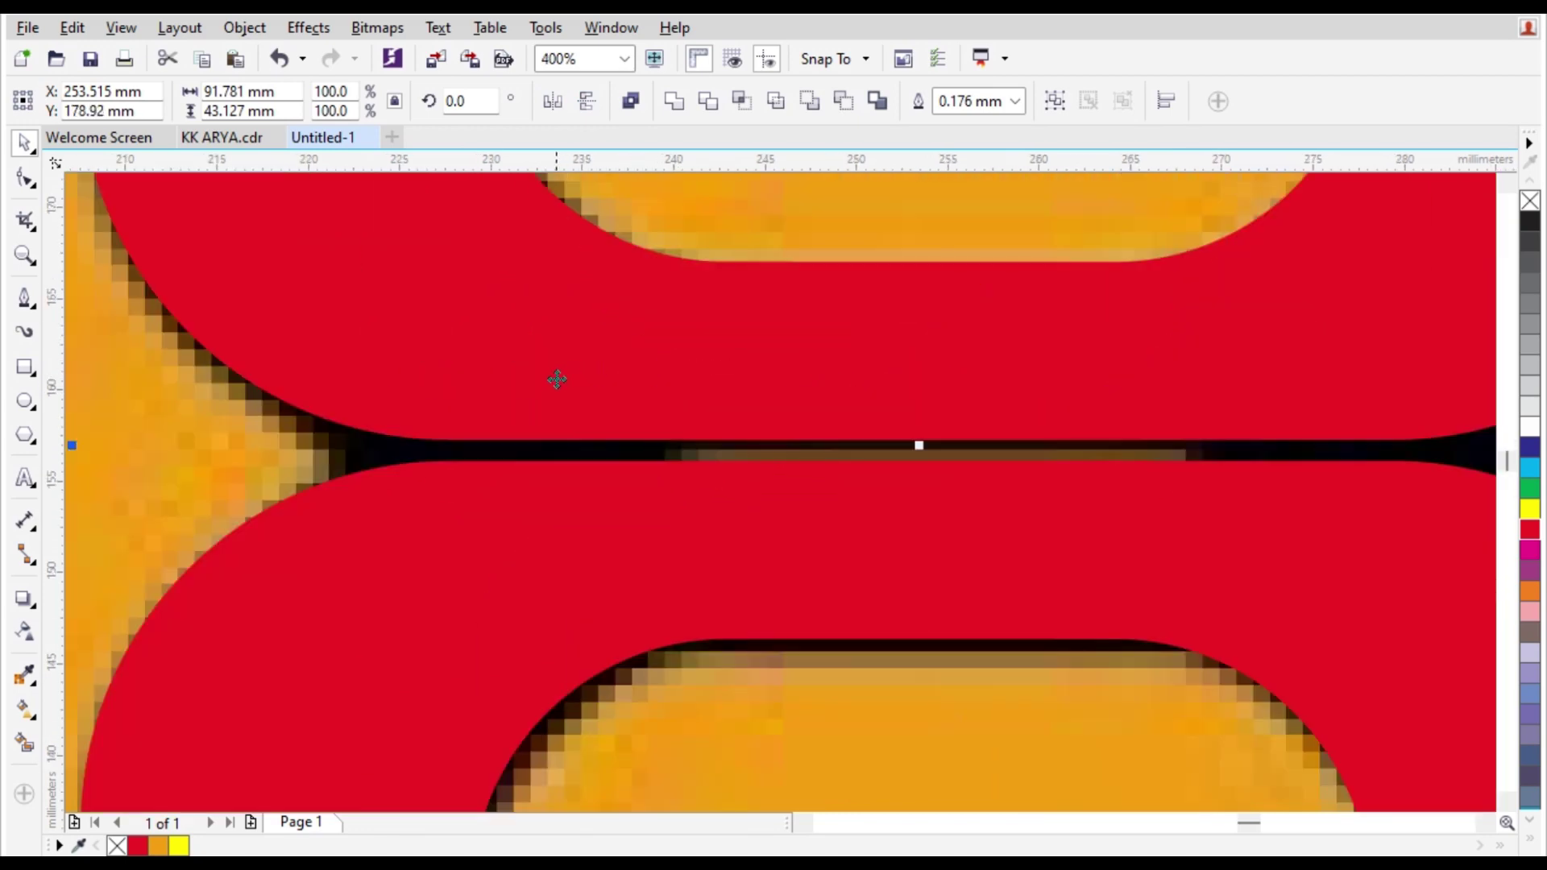
pyautogui.scroll(-1, 559, 450)
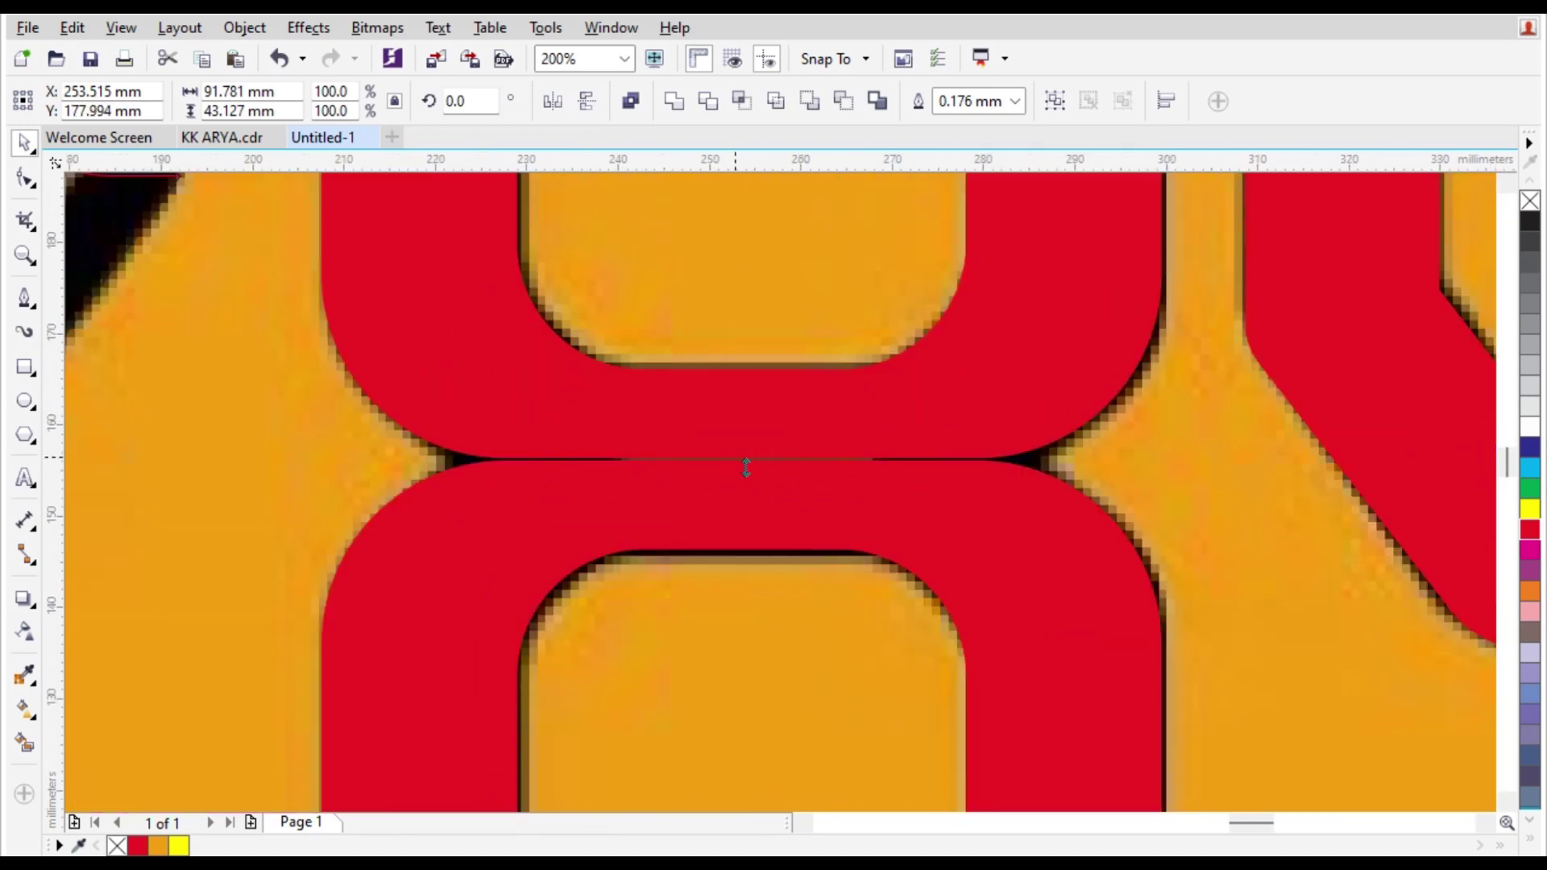
pyautogui.moveTo(751, 482); pyautogui.dragTo(752, 477)
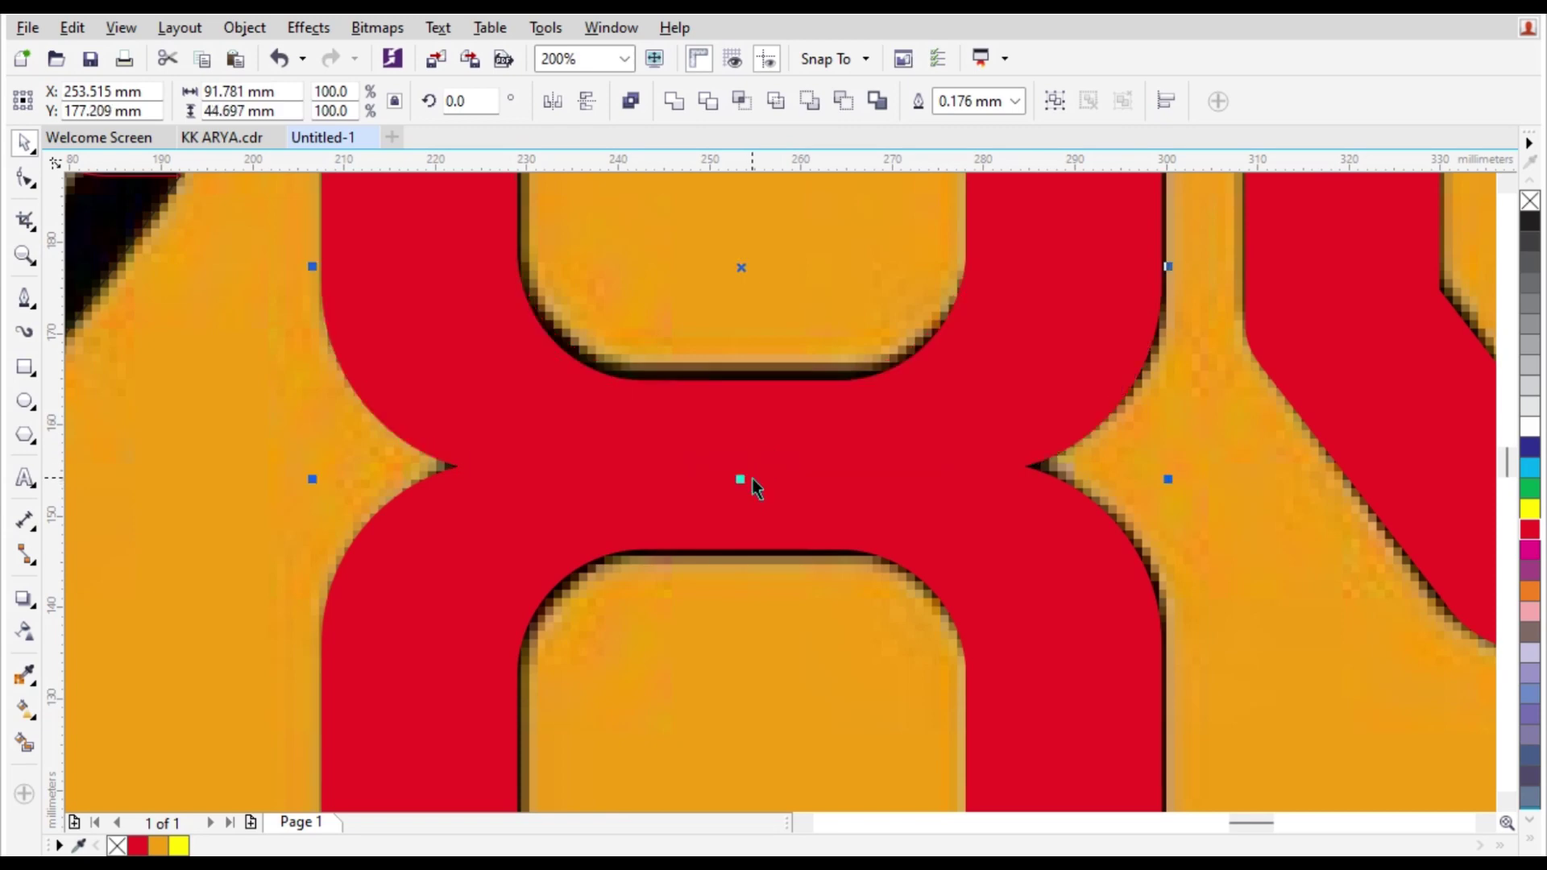
pyautogui.scroll(-2, 698, 406)
pyautogui.scroll(1, 698, 400)
pyautogui.scroll(-2, 719, 419)
pyautogui.scroll(-2, 720, 419)
# Fill the black 7 and 2, with their inner lines, red from the palette.
pyautogui.click(511, 484)
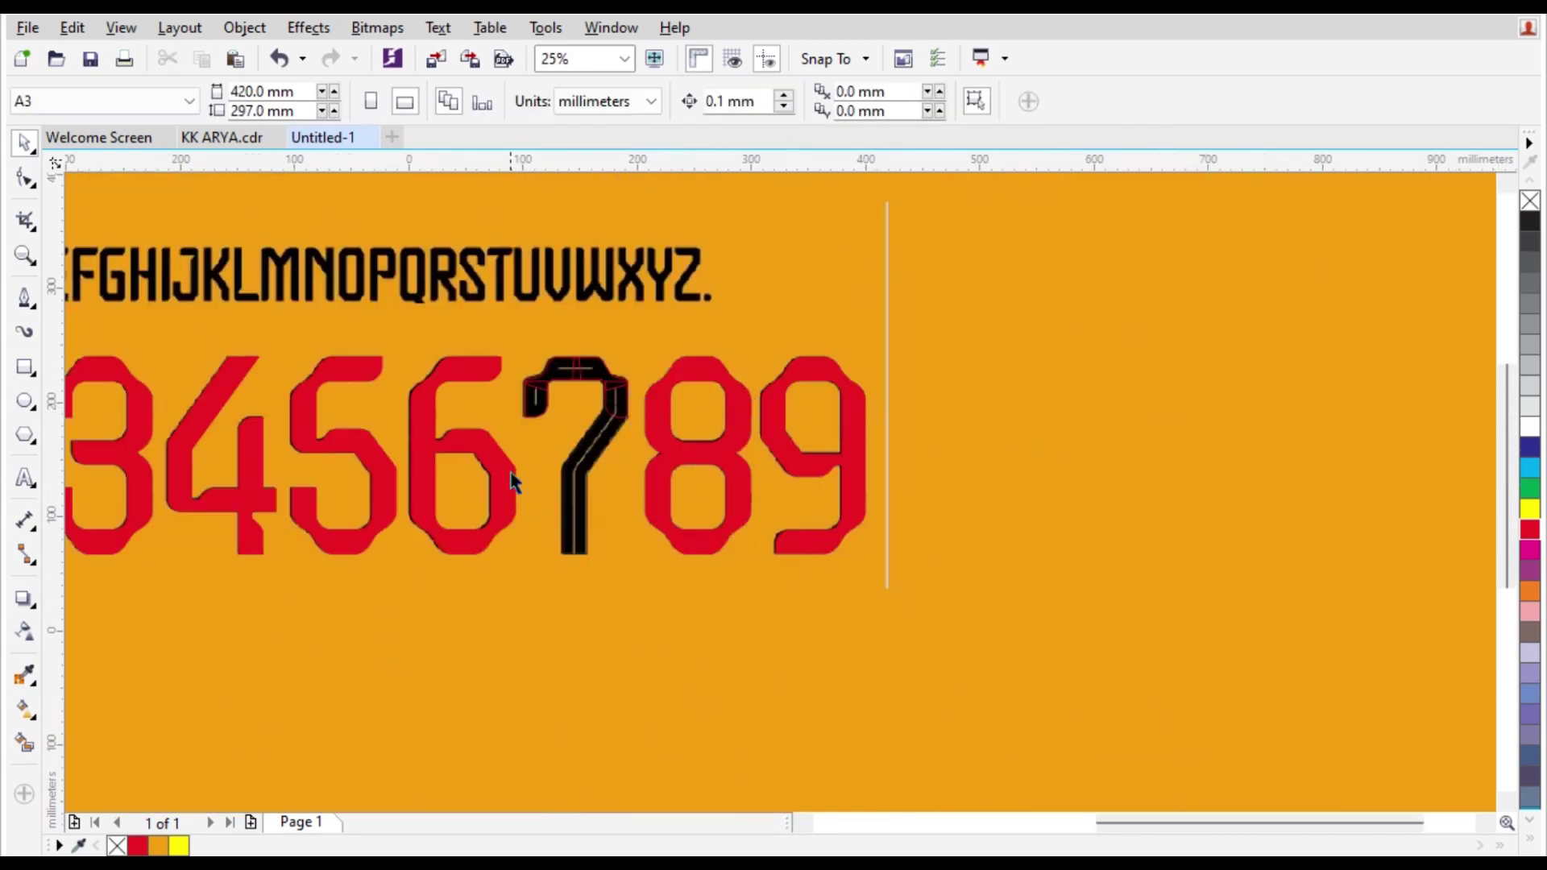
pyautogui.scroll(1, 512, 483)
pyautogui.click(600, 289)
pyautogui.moveTo(766, 653); pyautogui.dragTo(768, 654)
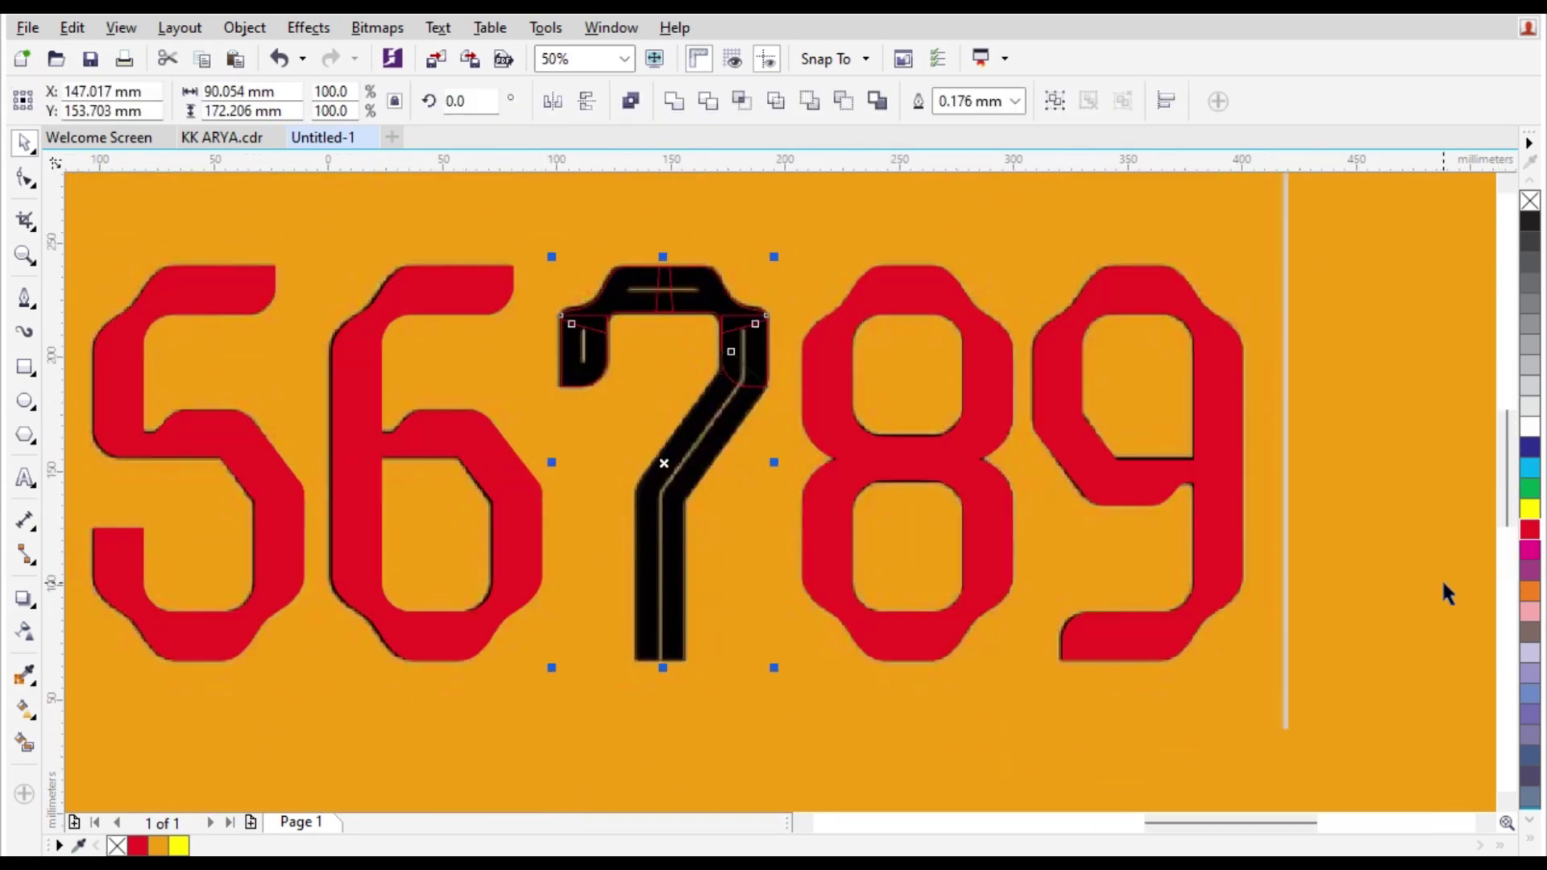
pyautogui.click(1526, 528)
pyautogui.scroll(-1, 1132, 419)
pyautogui.click(1327, 411)
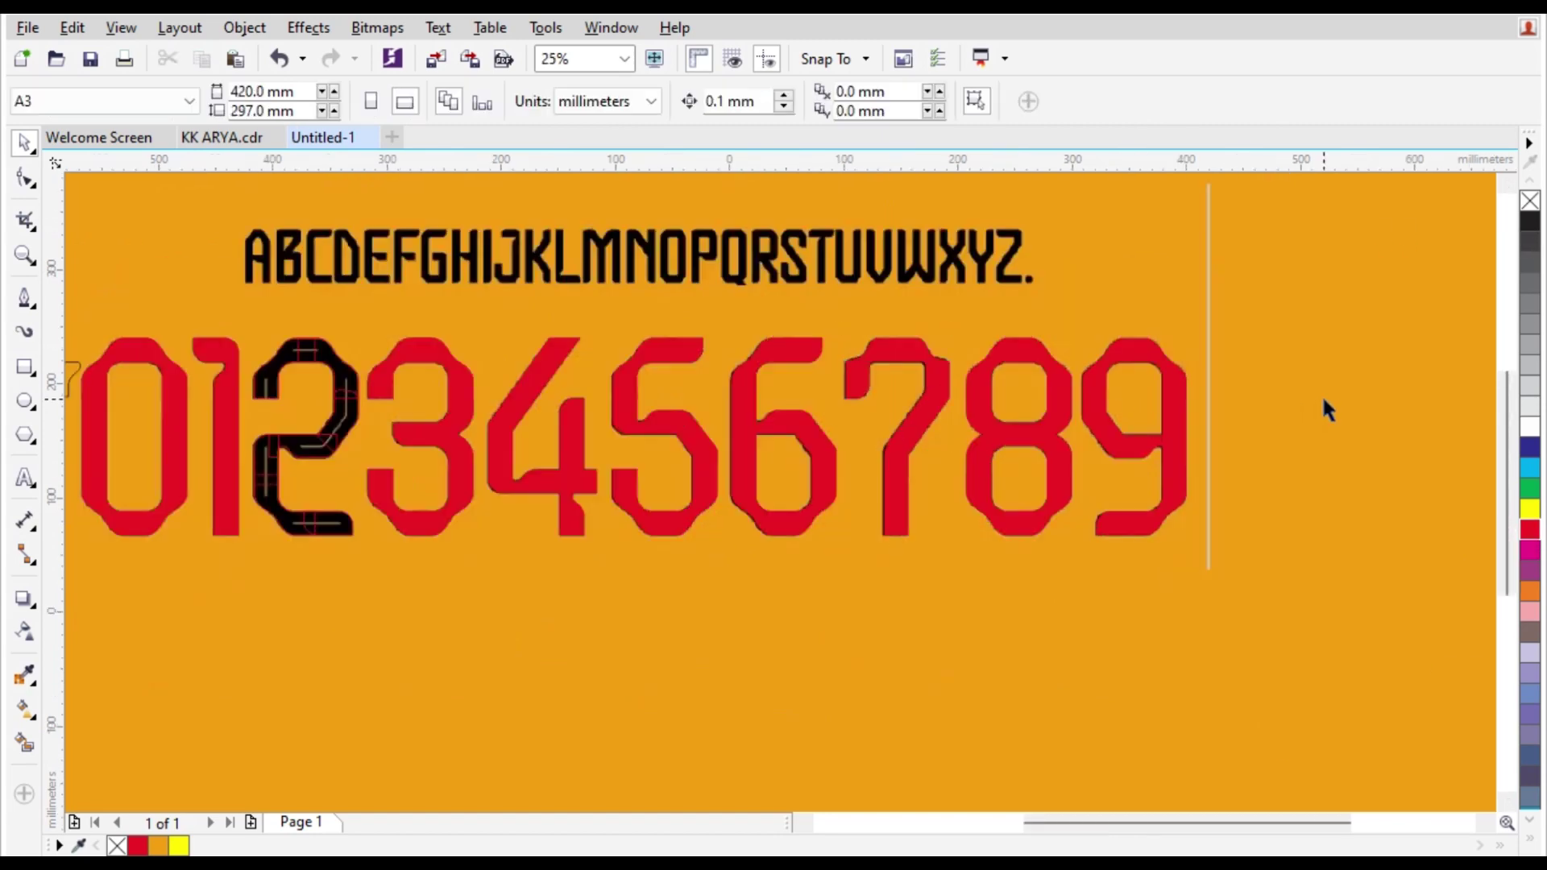
pyautogui.moveTo(221, 321); pyautogui.dragTo(573, 587)
pyautogui.click(1533, 529)
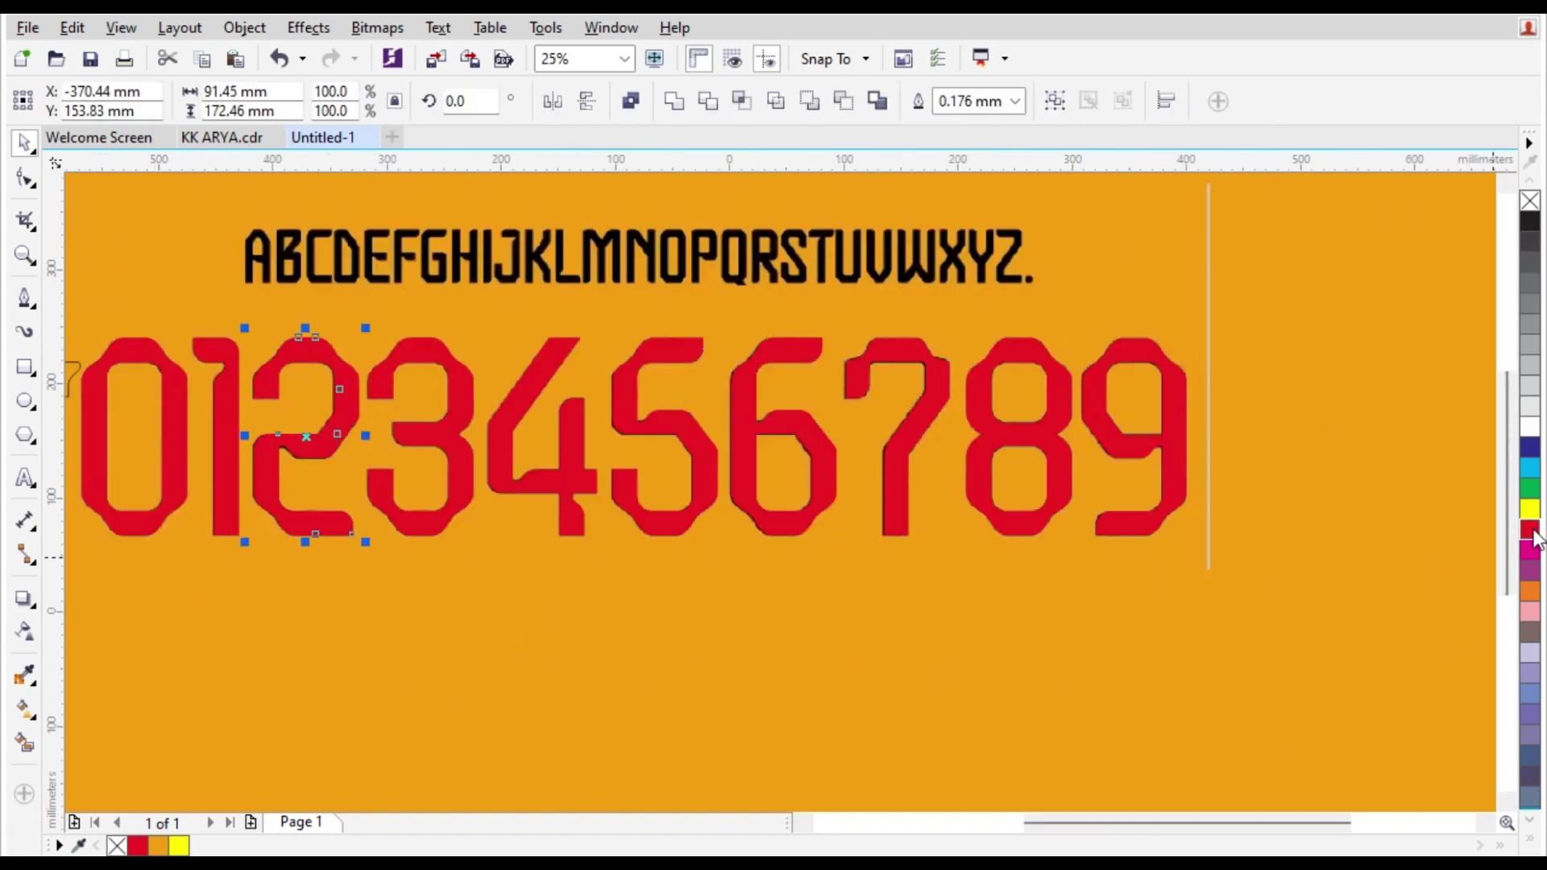
pyautogui.click(882, 635)
pyautogui.scroll(-1, 782, 458)
pyautogui.scroll(1, 568, 492)
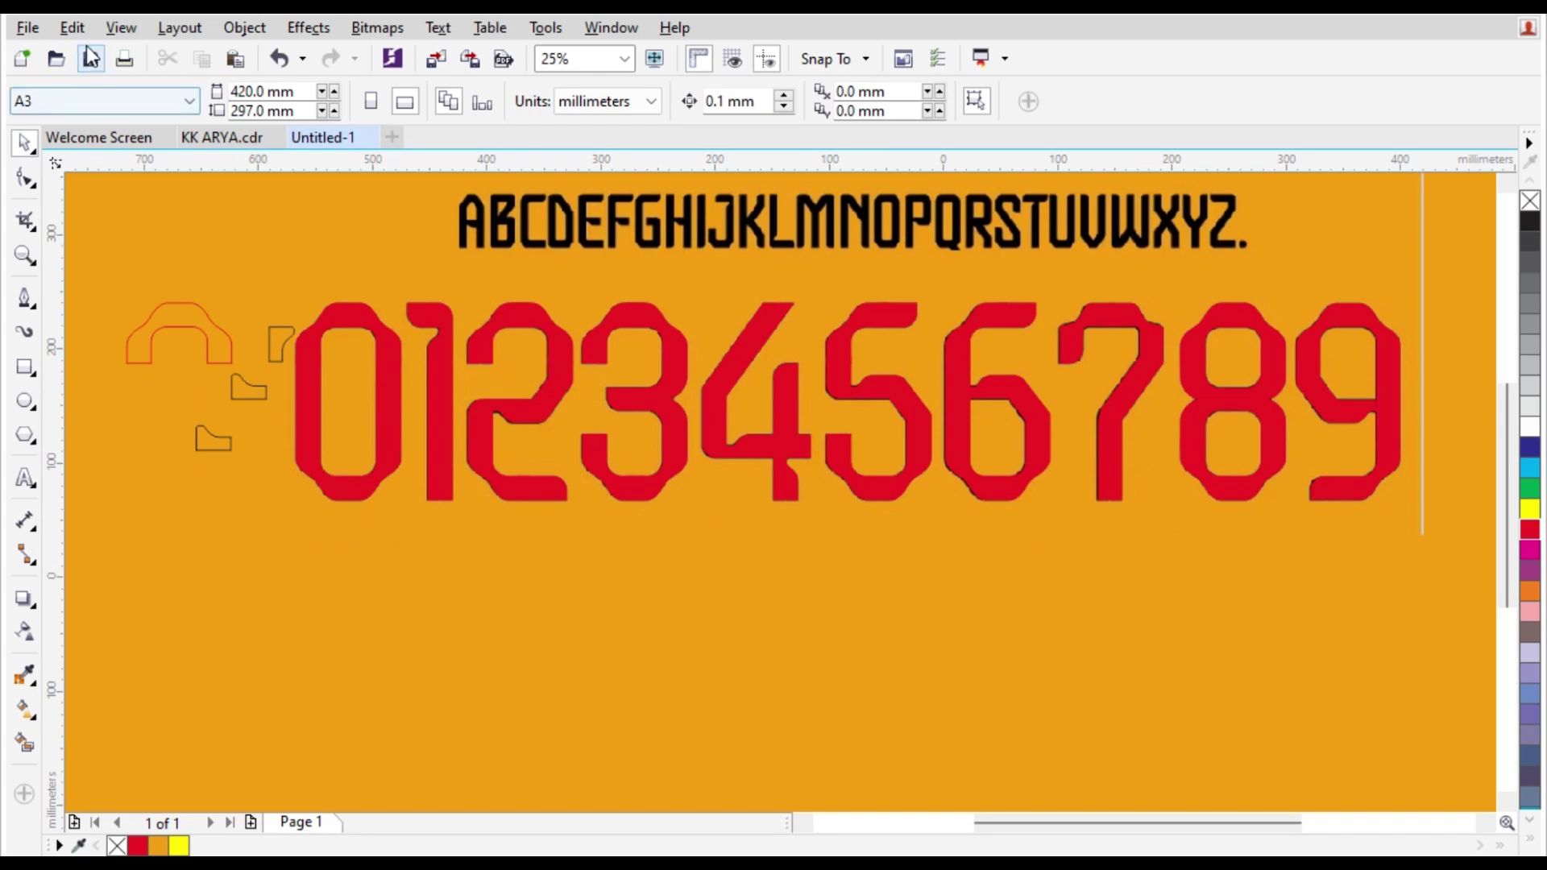
# Switch to the outline-only view and weld the 0's pieces into one outline.
pyautogui.click(121, 27)
pyautogui.click(133, 81)
pyautogui.scroll(1, 316, 370)
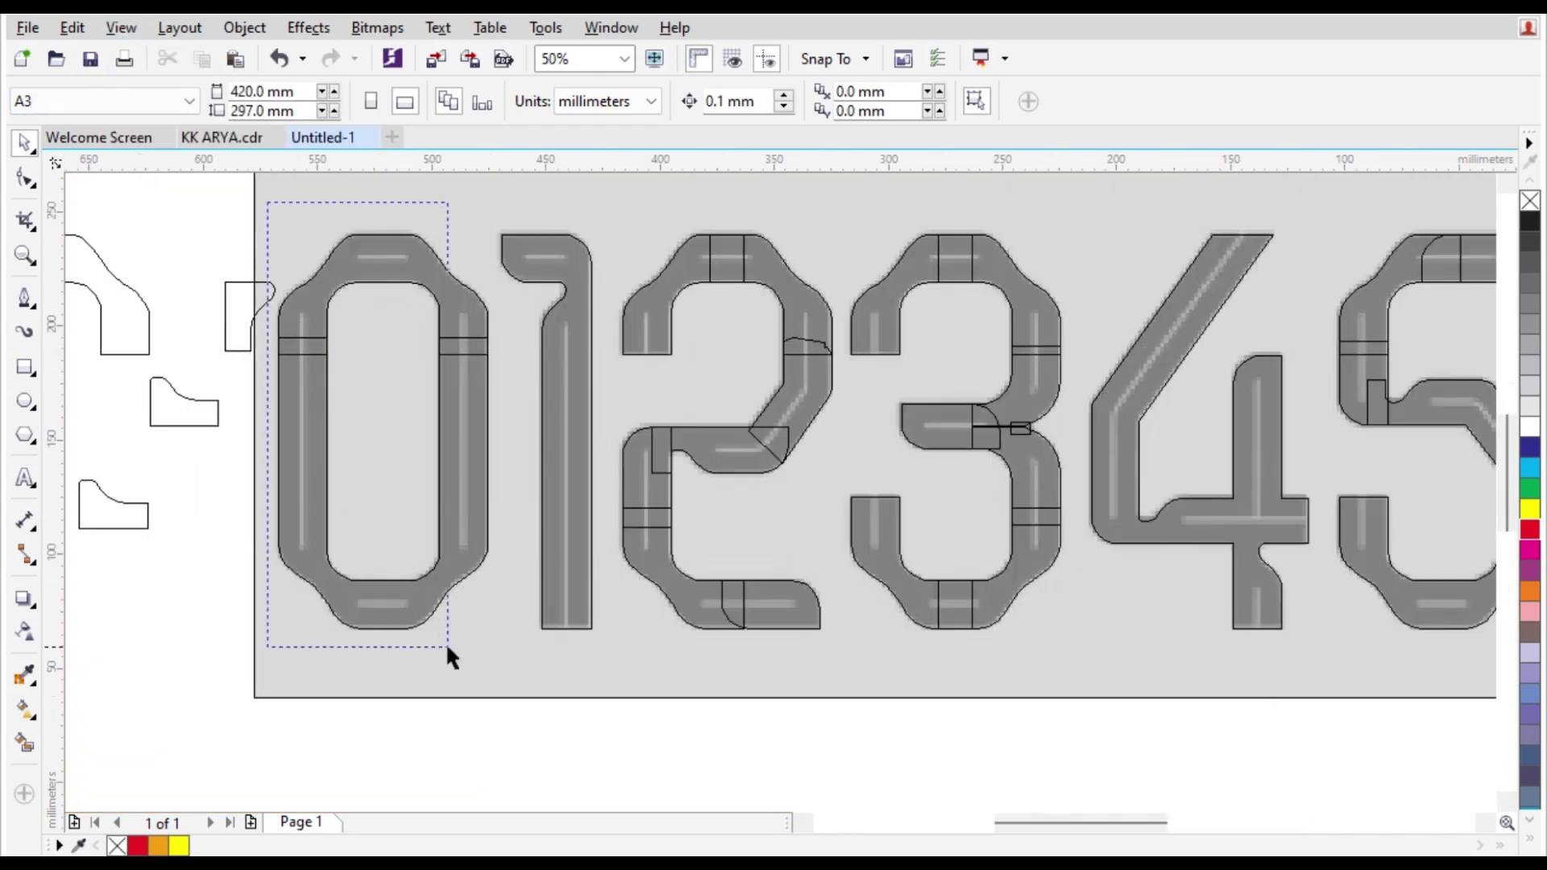
pyautogui.moveTo(513, 657); pyautogui.dragTo(514, 657)
pyautogui.click(675, 102)
# Select the pieces of the 1, 2, 3 and 5 in turn, then weld the 6 into one outline.
pyautogui.moveTo(464, 213); pyautogui.dragTo(633, 653)
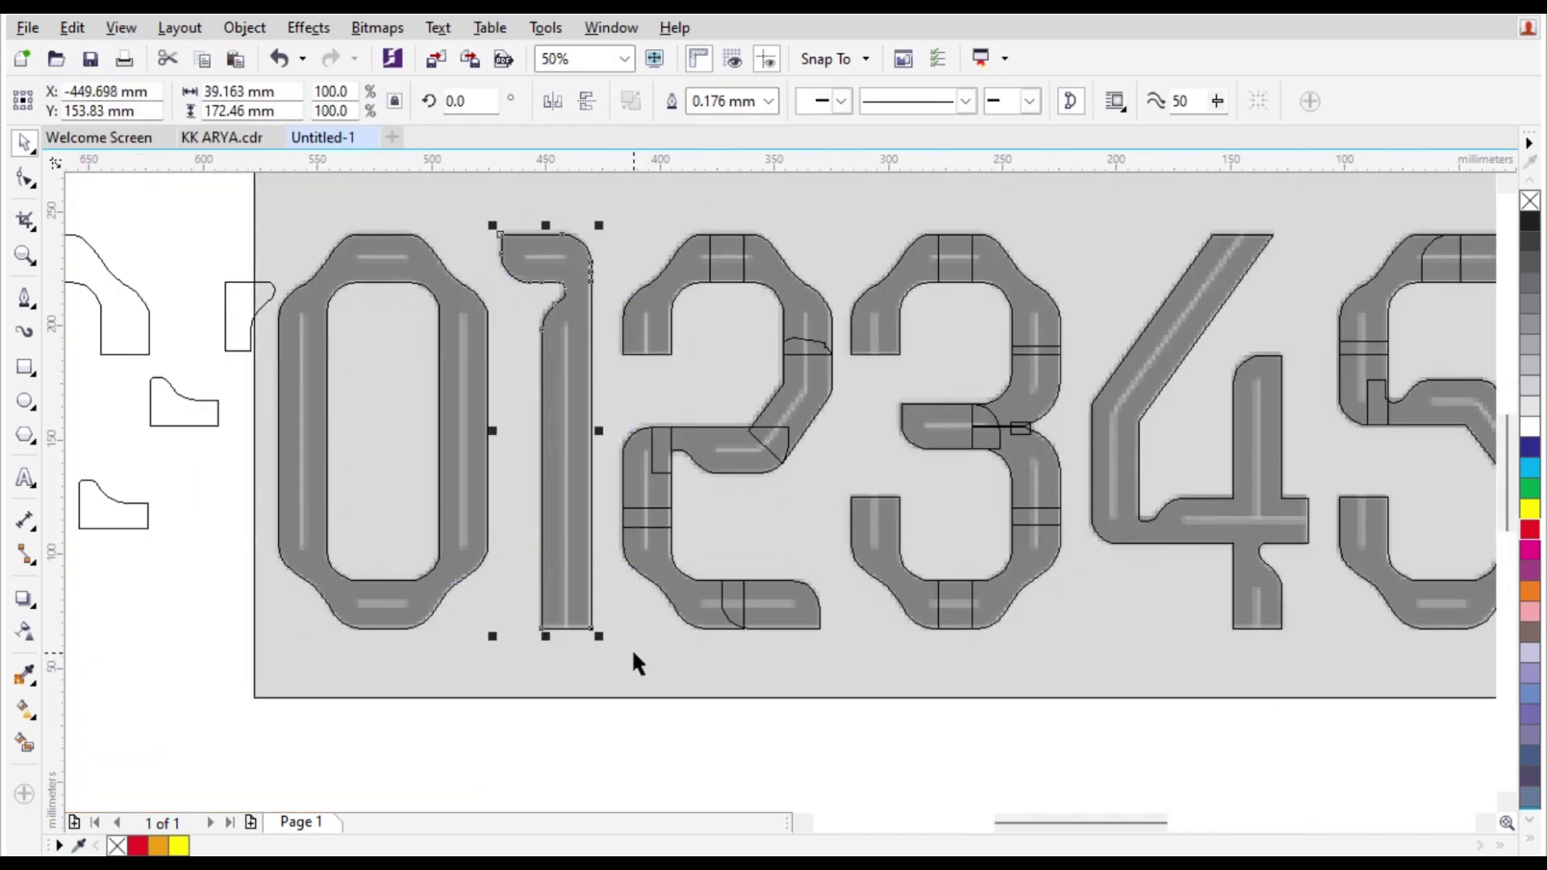
pyautogui.moveTo(838, 664); pyautogui.dragTo(839, 667)
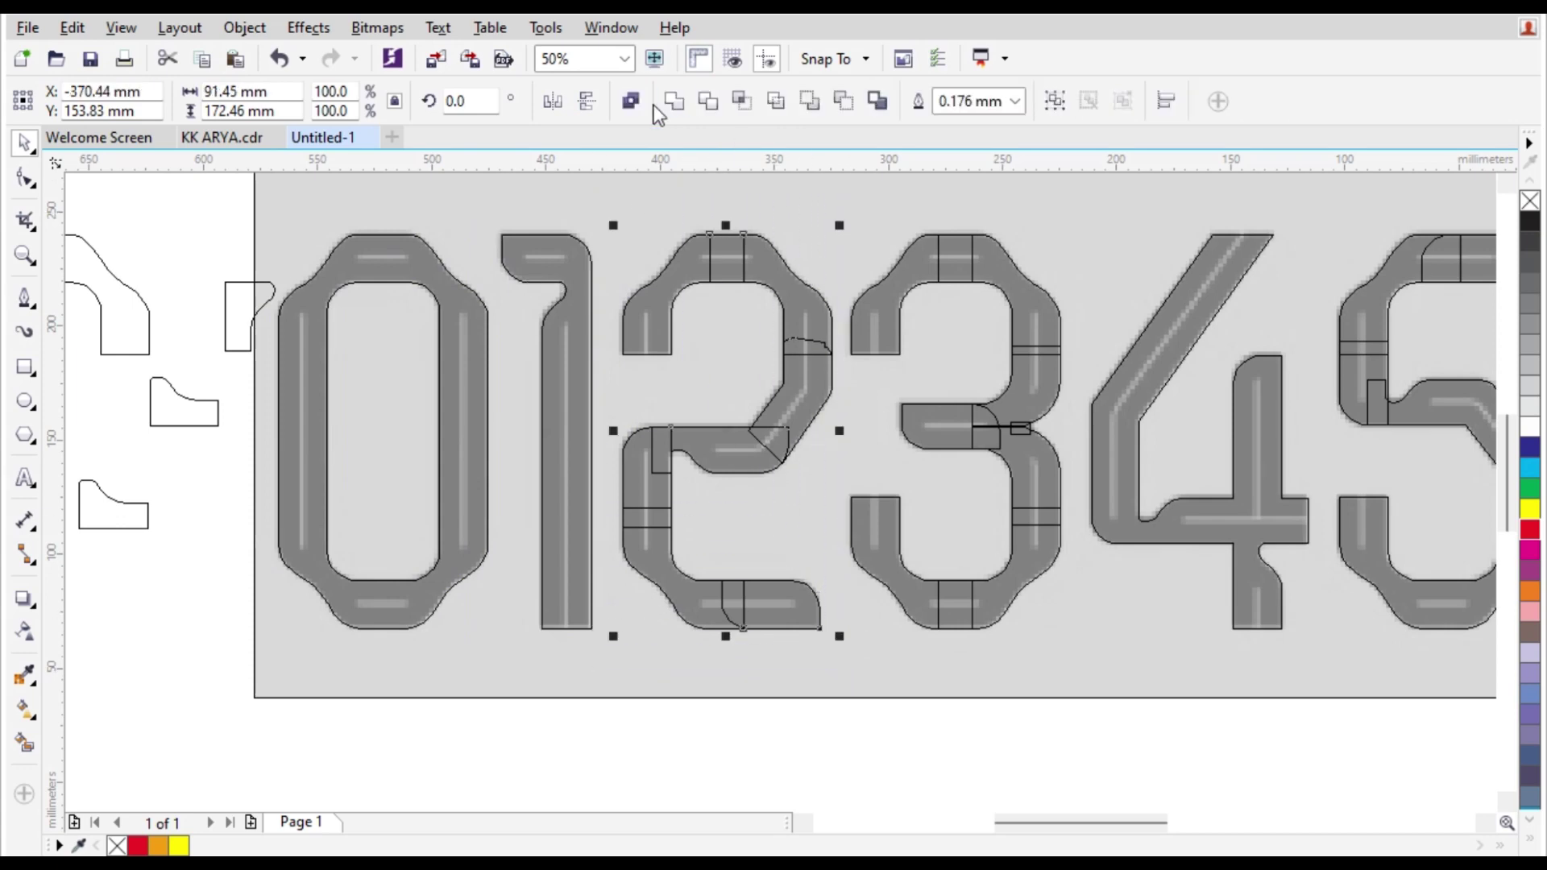
pyautogui.moveTo(1033, 649); pyautogui.dragTo(1034, 653)
pyautogui.scroll(-2, 656, 311)
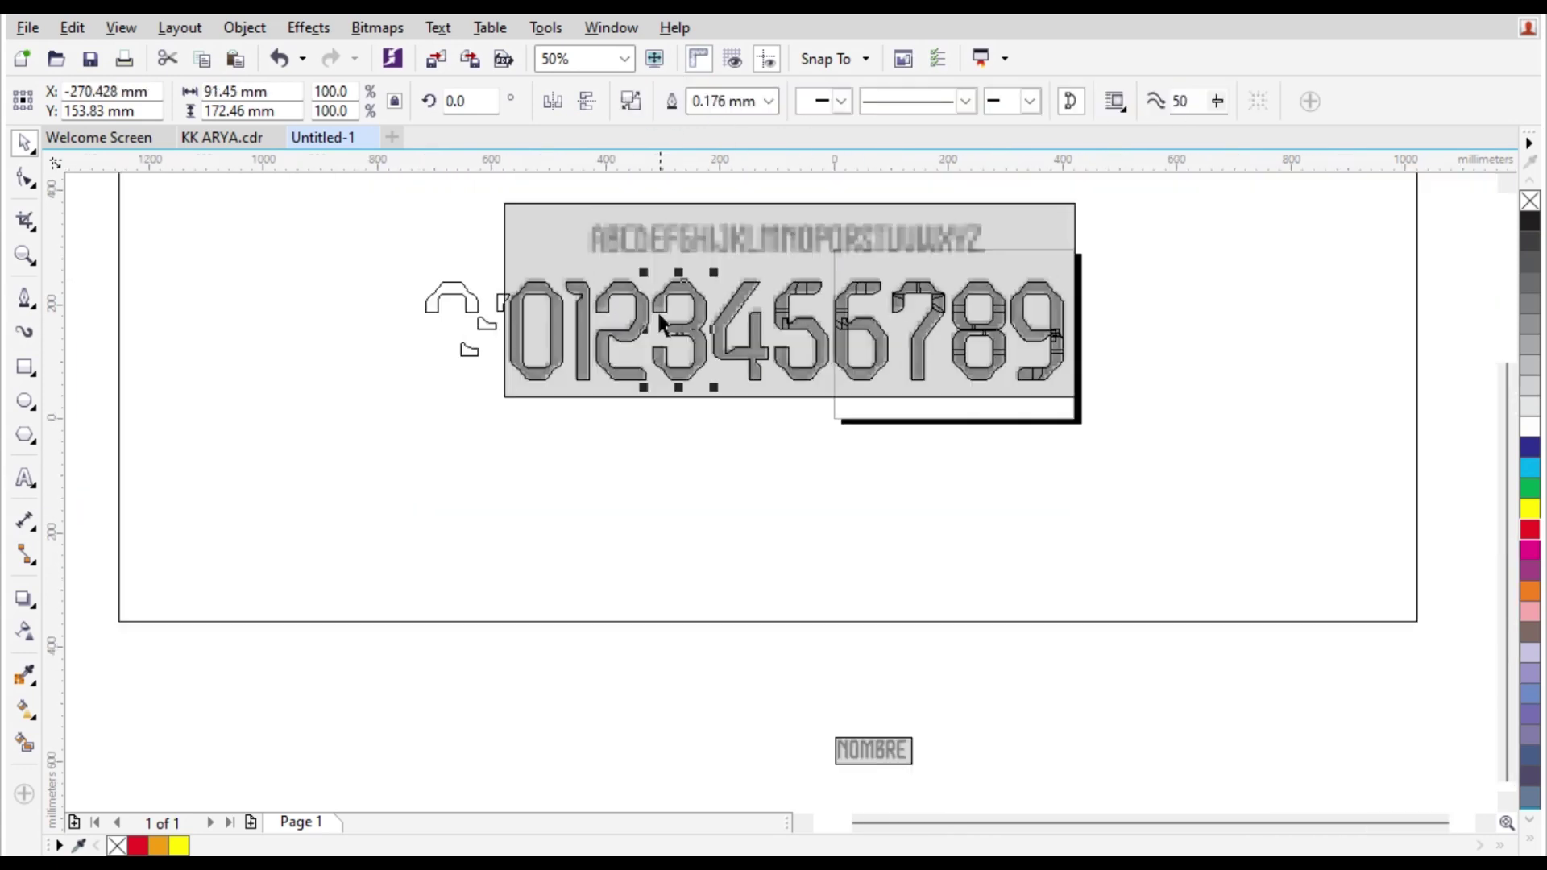
pyautogui.scroll(2, 490, 238)
pyautogui.moveTo(767, 619); pyautogui.dragTo(767, 619)
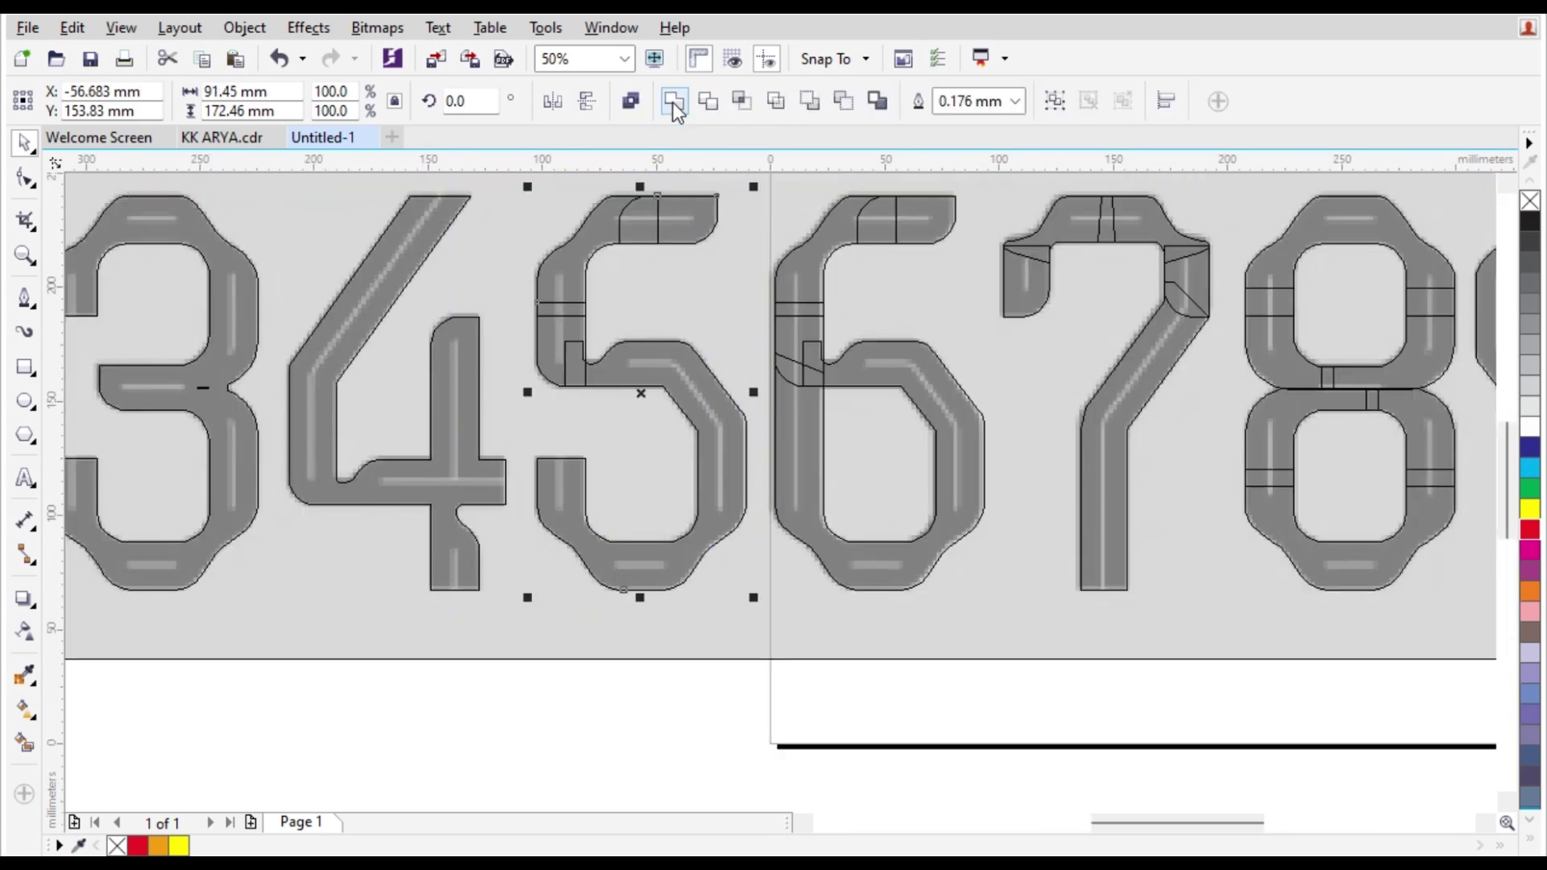
pyautogui.scroll(-2, 766, 303)
pyautogui.scroll(2, 766, 304)
pyautogui.moveTo(638, 266); pyautogui.dragTo(907, 737)
pyautogui.click(675, 102)
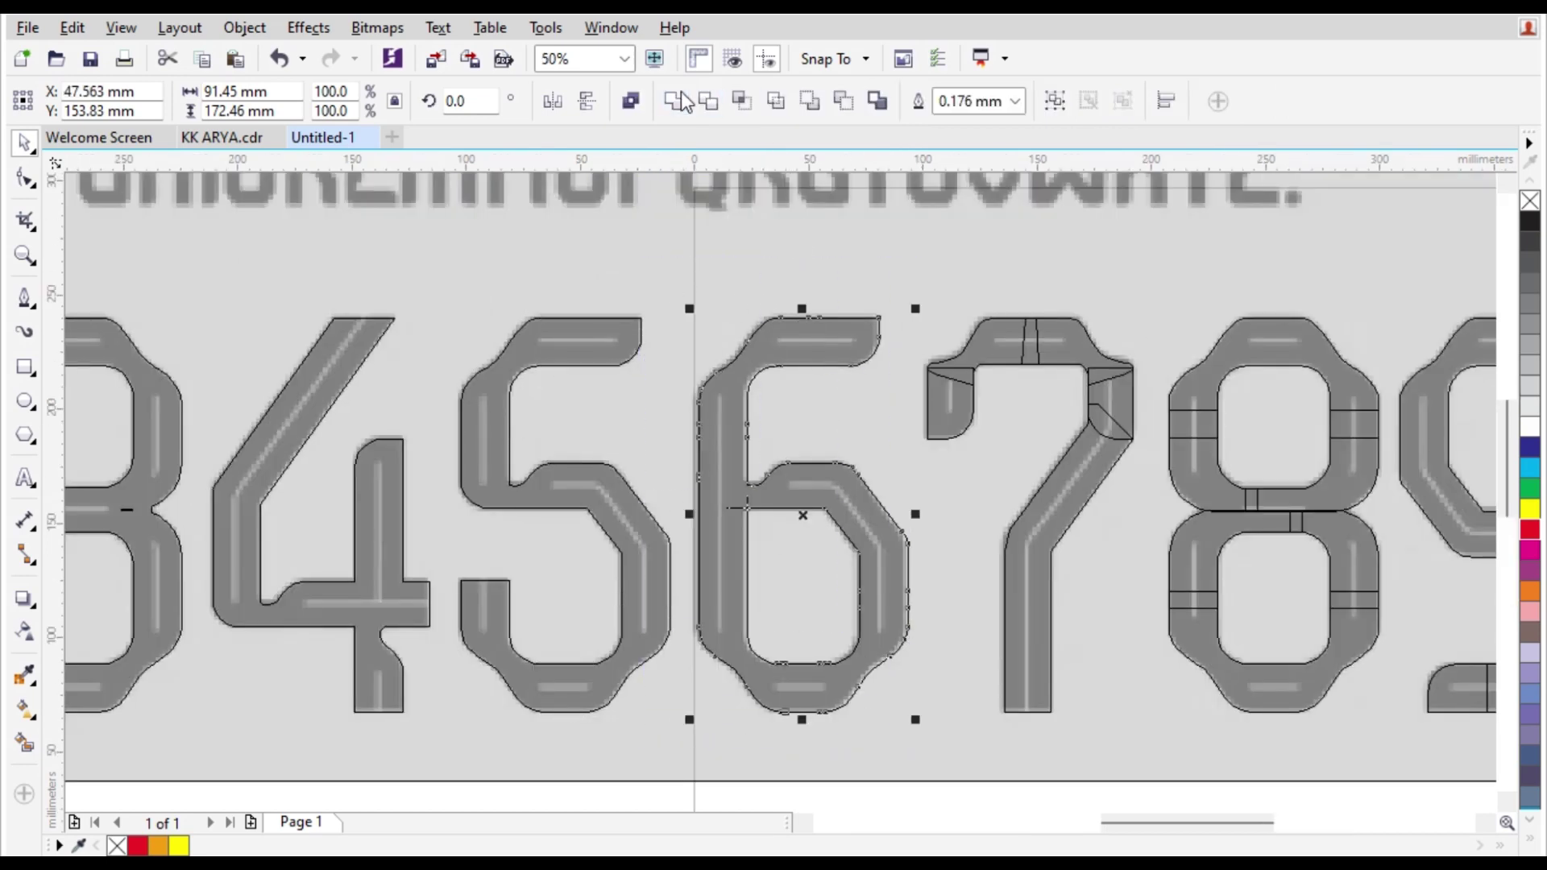
# Weld the parts of the 7, 8 and 9 each into a single shape.
pyautogui.moveTo(857, 263); pyautogui.dragTo(1200, 708)
pyautogui.click(675, 101)
pyautogui.scroll(-2, 774, 233)
pyautogui.scroll(2, 873, 254)
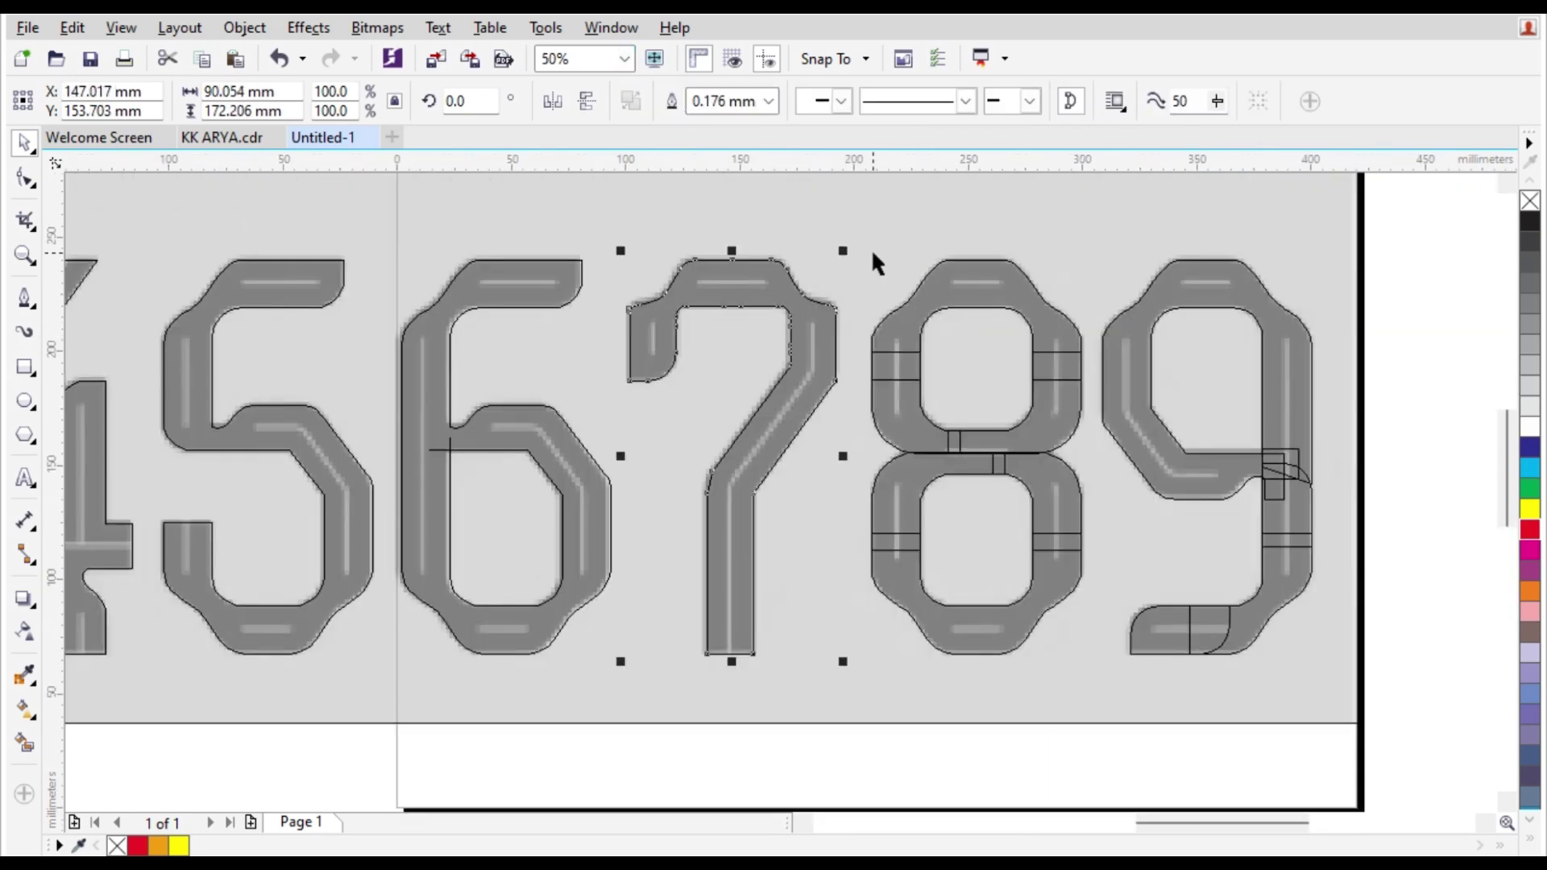
pyautogui.moveTo(1104, 669); pyautogui.dragTo(1104, 669)
pyautogui.click(675, 101)
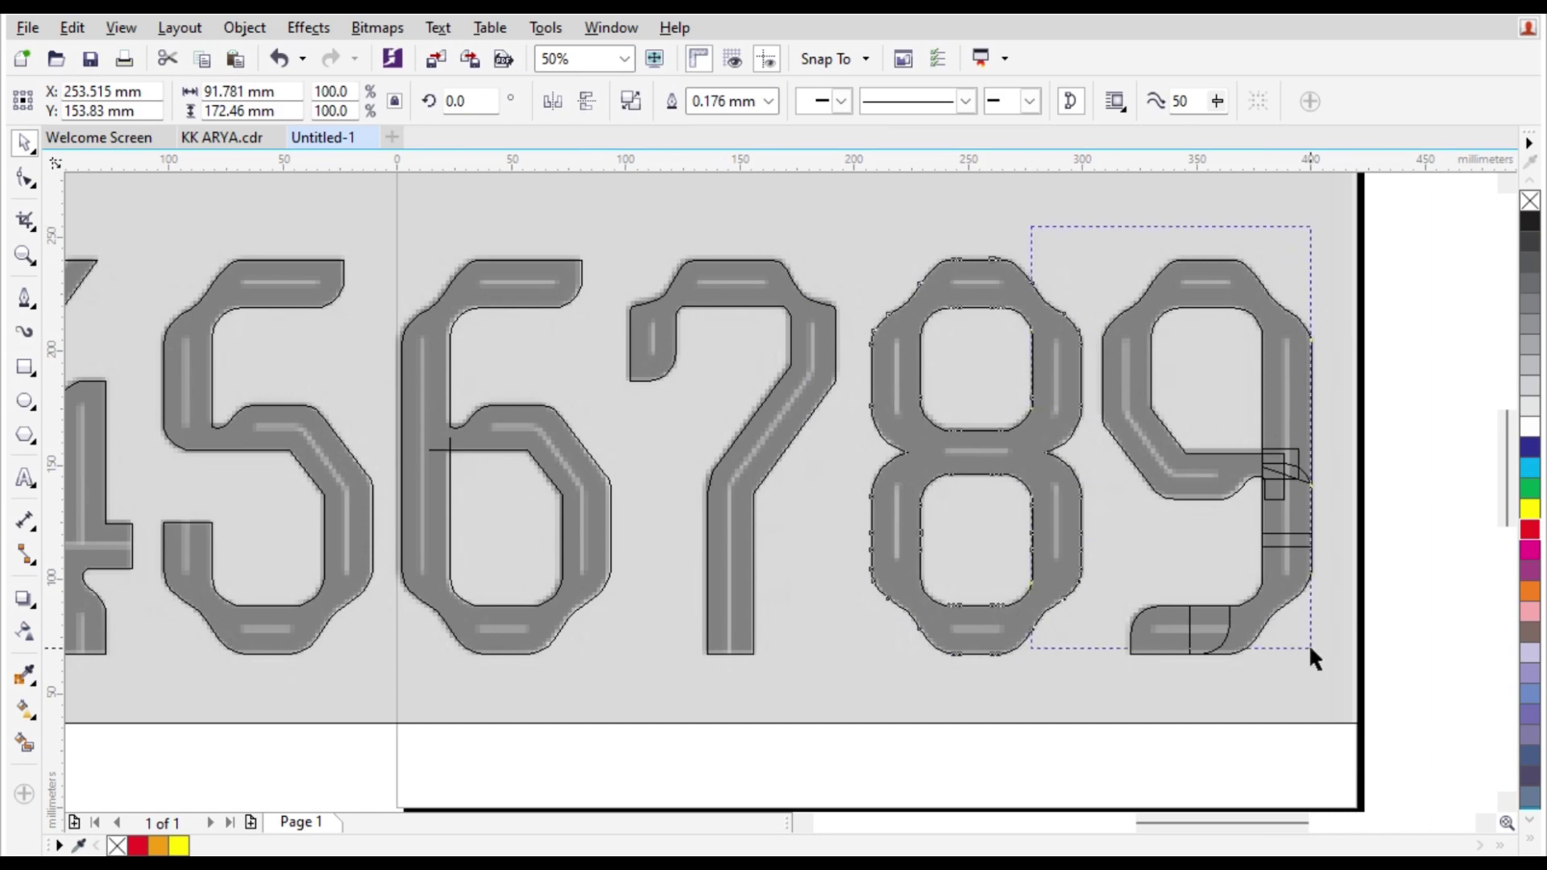
pyautogui.moveTo(1311, 649); pyautogui.dragTo(1359, 695)
pyautogui.click(675, 101)
# Pull the 9's stray bottom node up onto its corner node to remove the inner step.
pyautogui.click(1395, 490)
pyautogui.scroll(4, 1274, 458)
pyautogui.click(1165, 408)
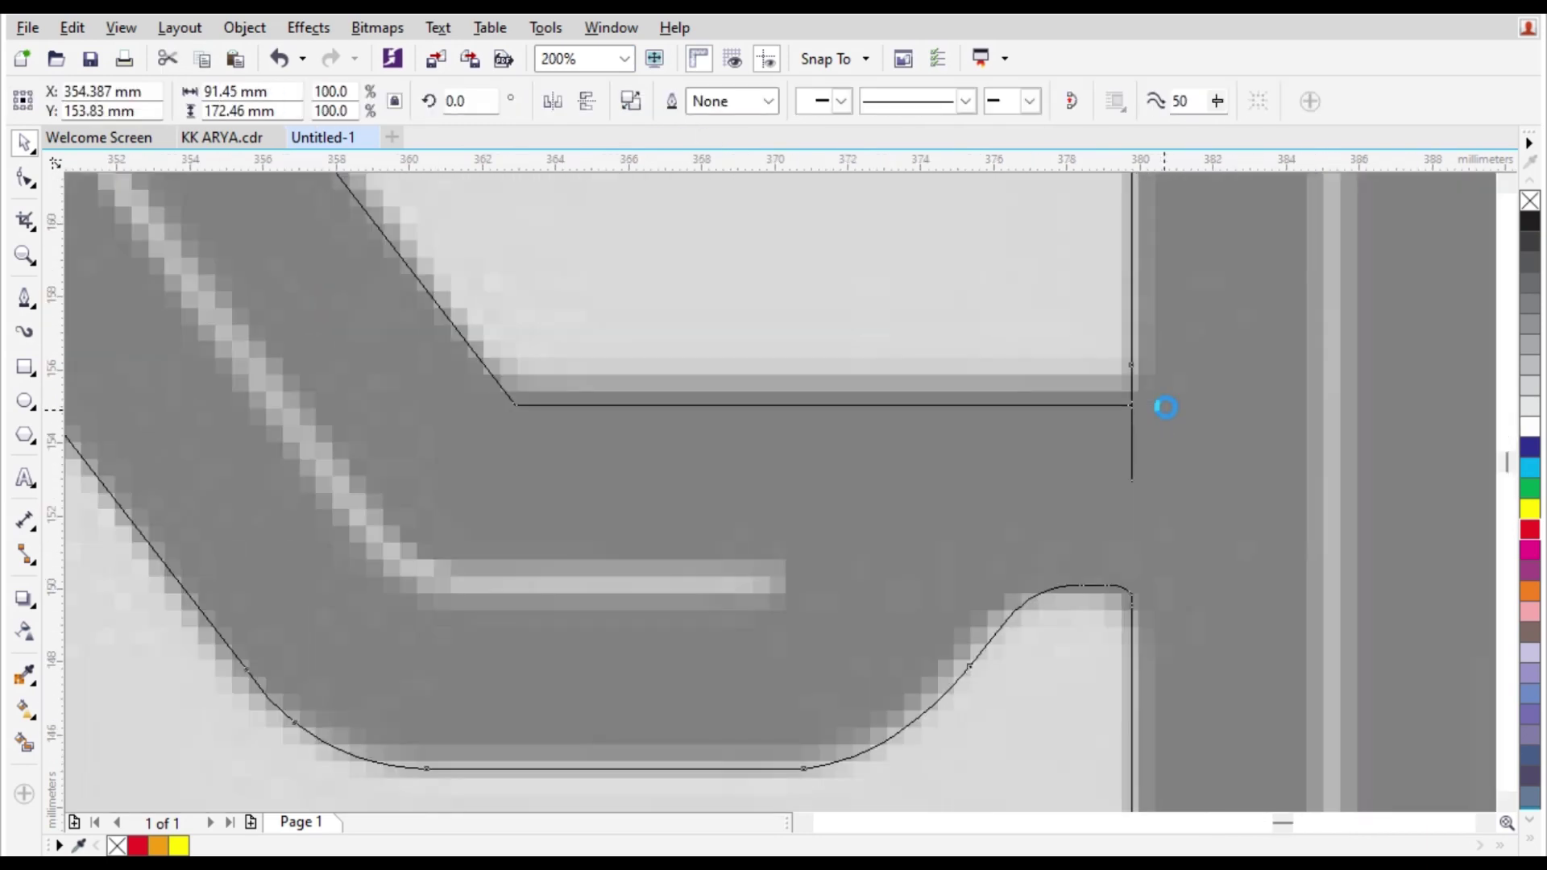
pyautogui.scroll(3, 1165, 407)
pyautogui.press('F10')
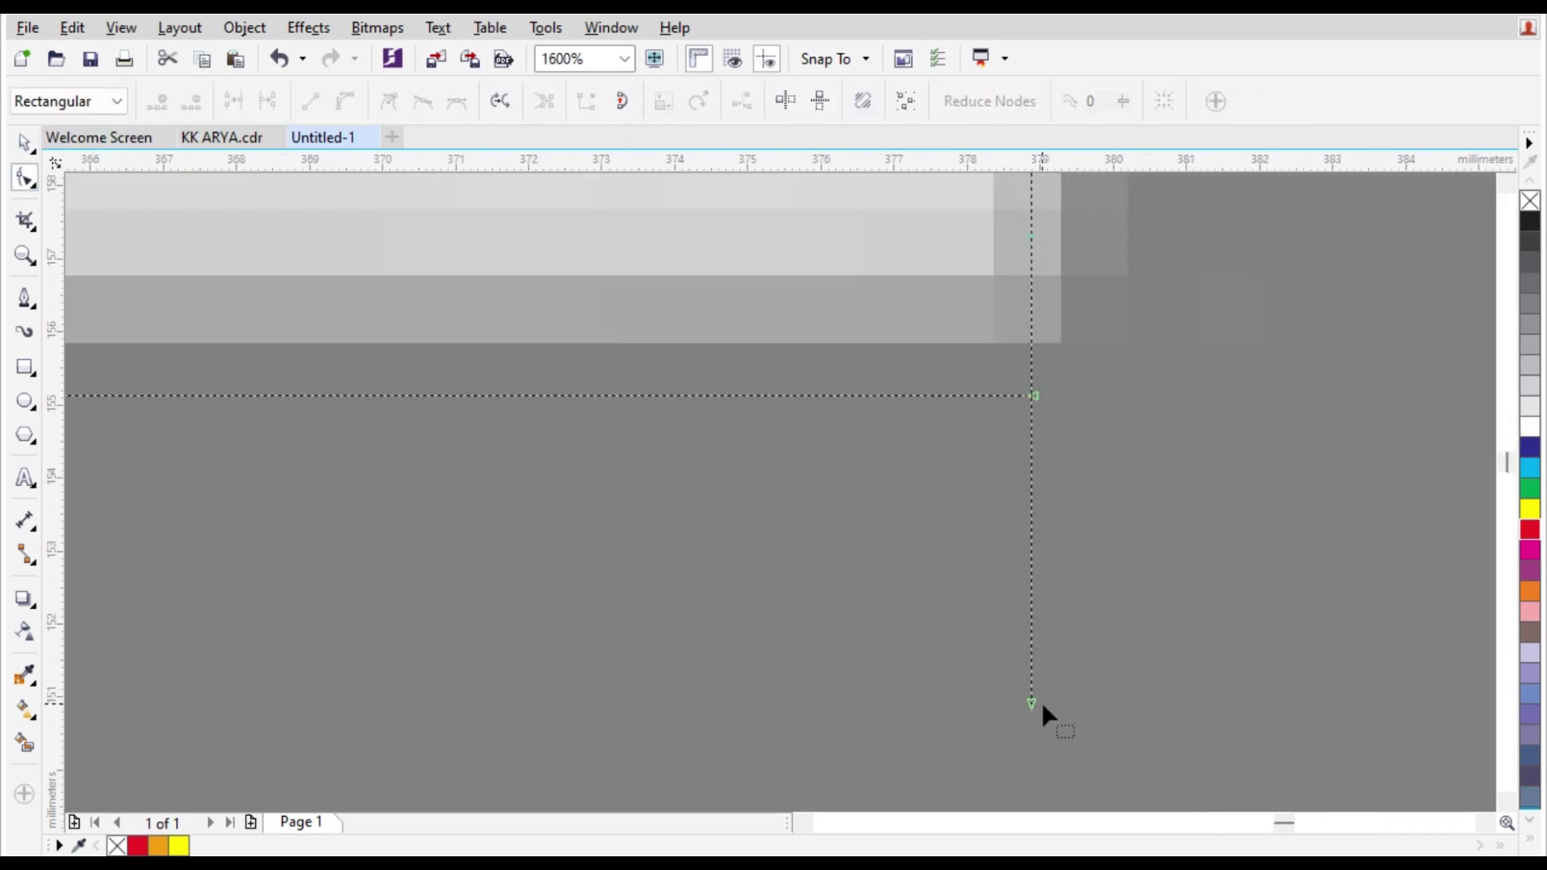
pyautogui.moveTo(1042, 706); pyautogui.dragTo(1042, 392)
pyautogui.scroll(-5, 917, 360)
pyautogui.press('space')
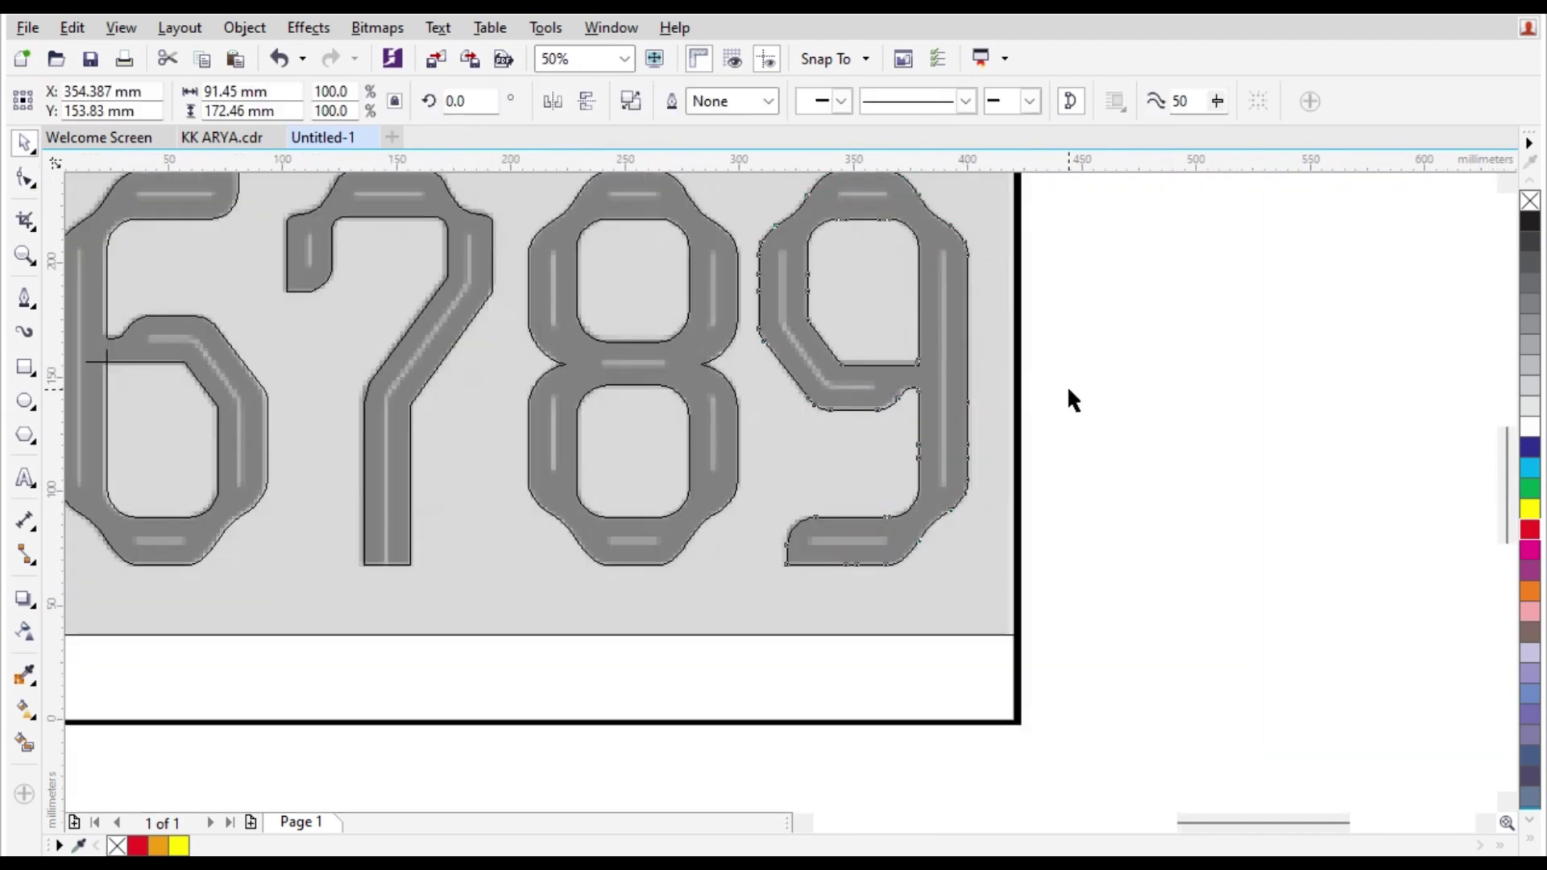
pyautogui.click(1067, 385)
pyautogui.scroll(-1, 1066, 385)
pyautogui.scroll(4, 303, 419)
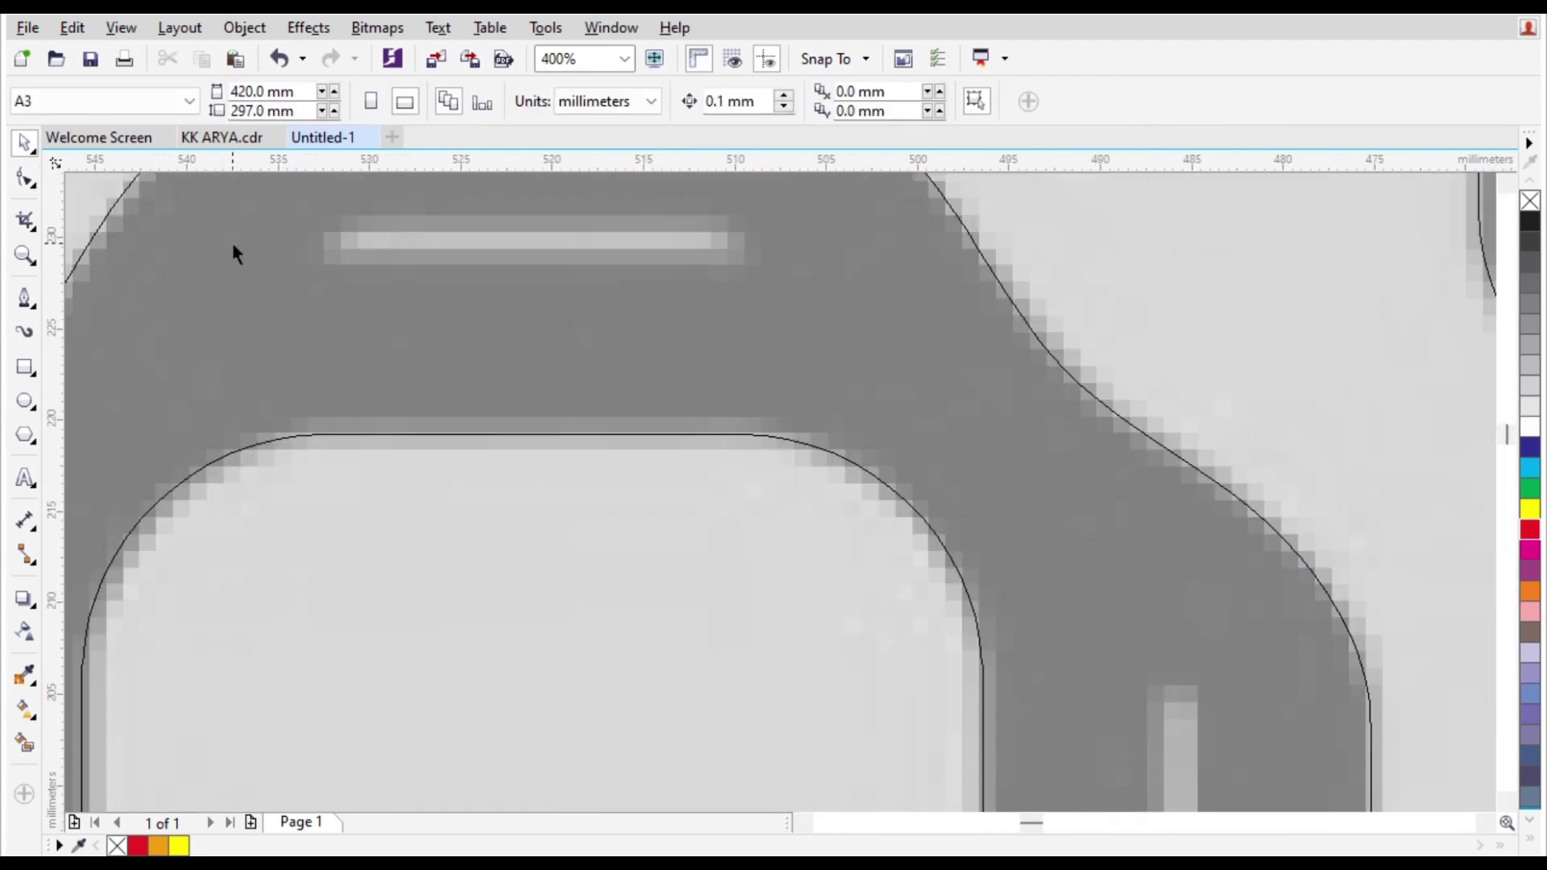
pyautogui.scroll(-1, 305, 273)
pyautogui.scroll(-2, 318, 248)
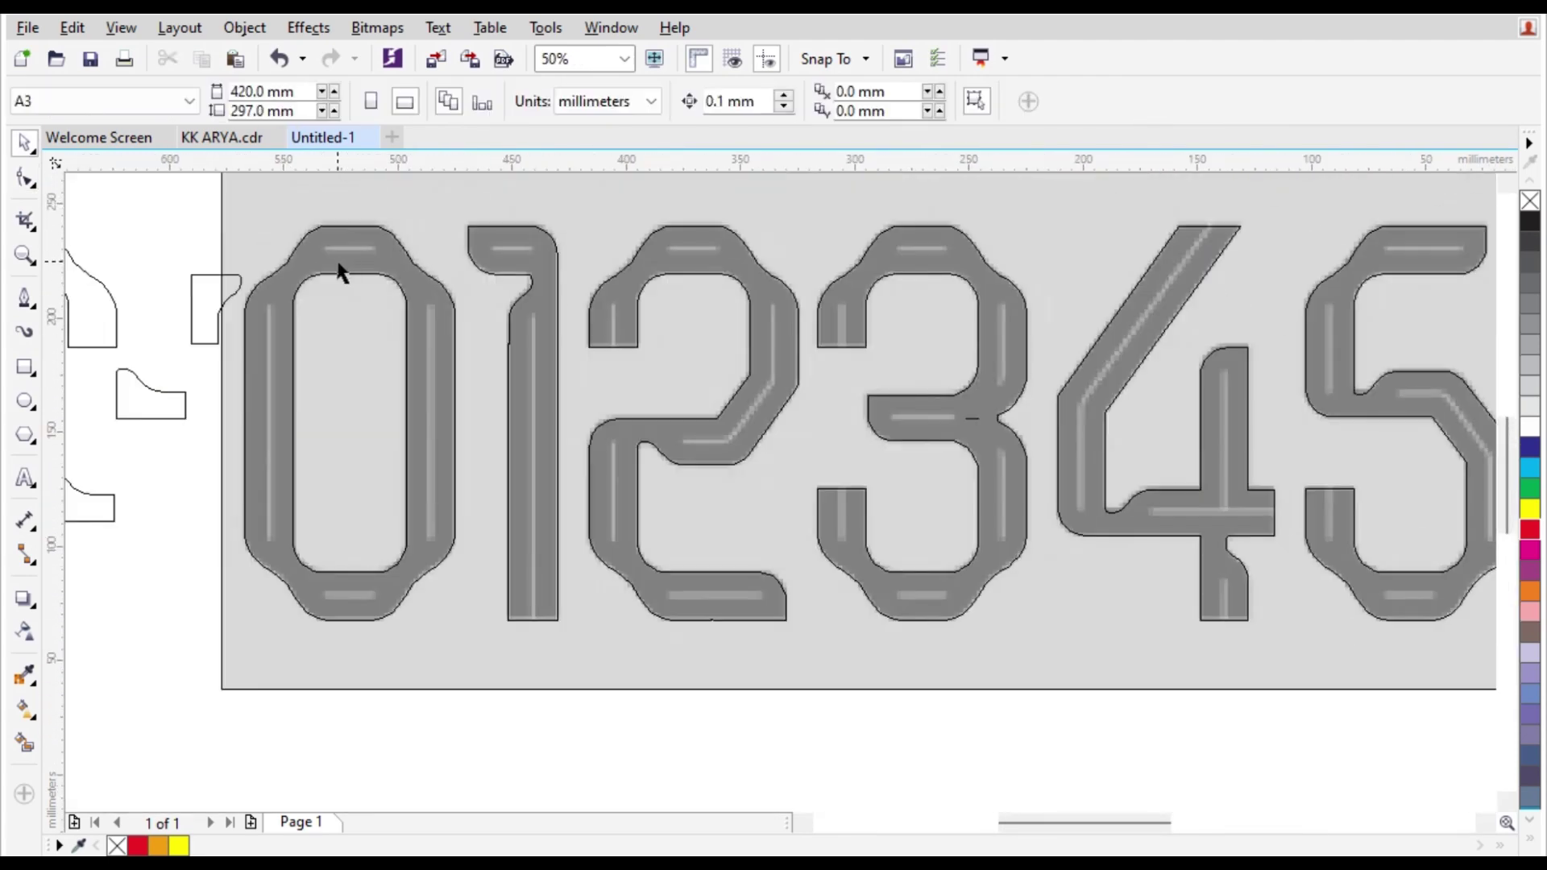
# Return to the normal view so the digits' red fills show over the orange reference.
pyautogui.scroll(2, 338, 266)
pyautogui.scroll(-2, 318, 242)
pyautogui.click(121, 27)
pyautogui.click(153, 132)
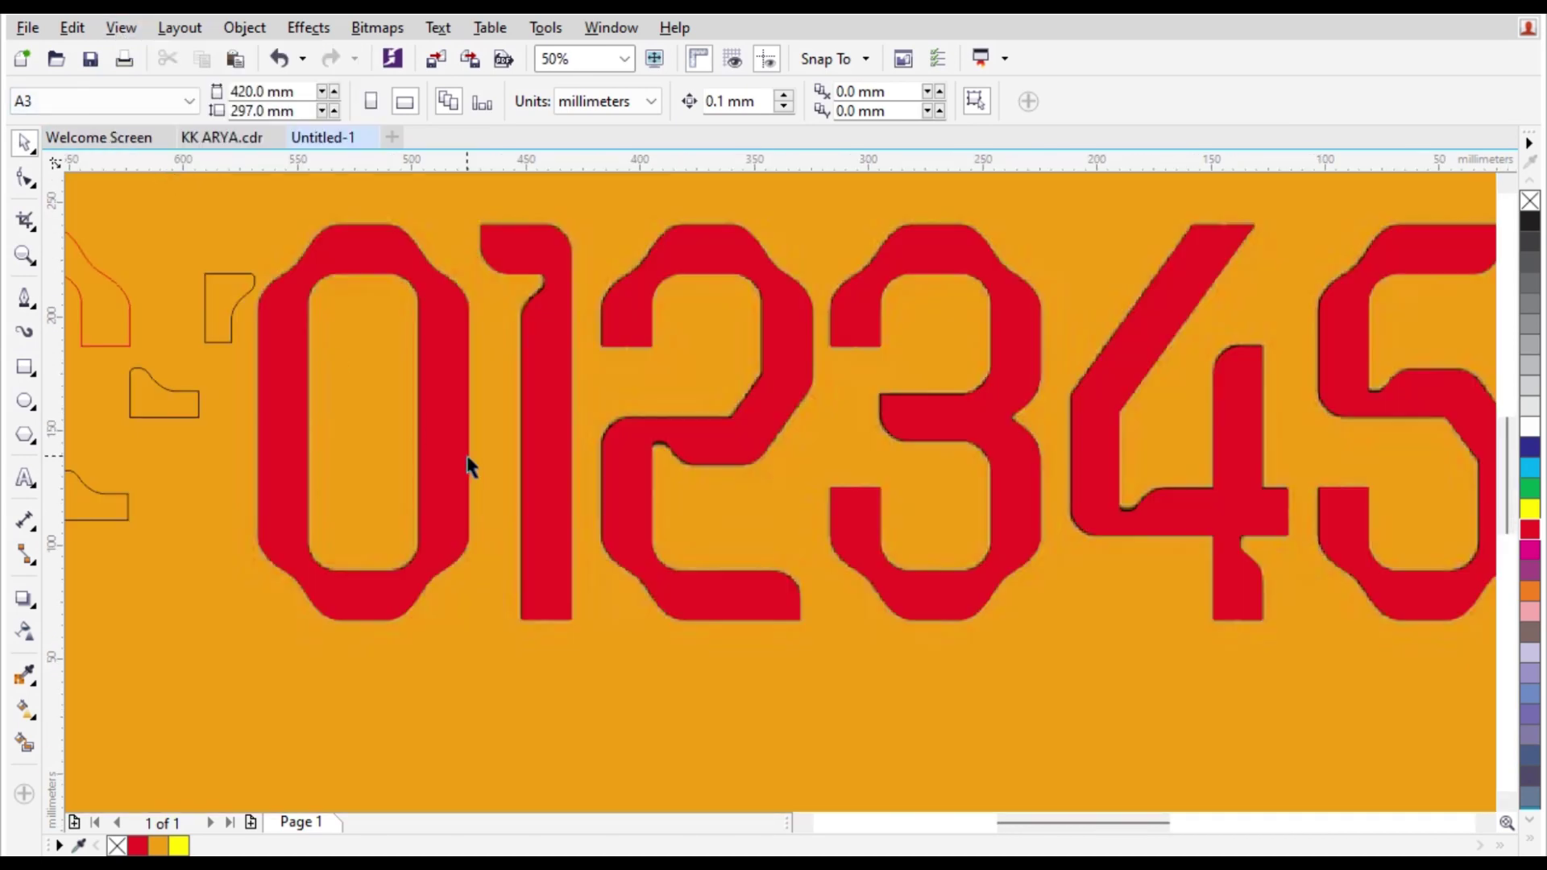
pyautogui.scroll(-1, 808, 421)
pyautogui.scroll(1, 842, 500)
pyautogui.scroll(3, 806, 468)
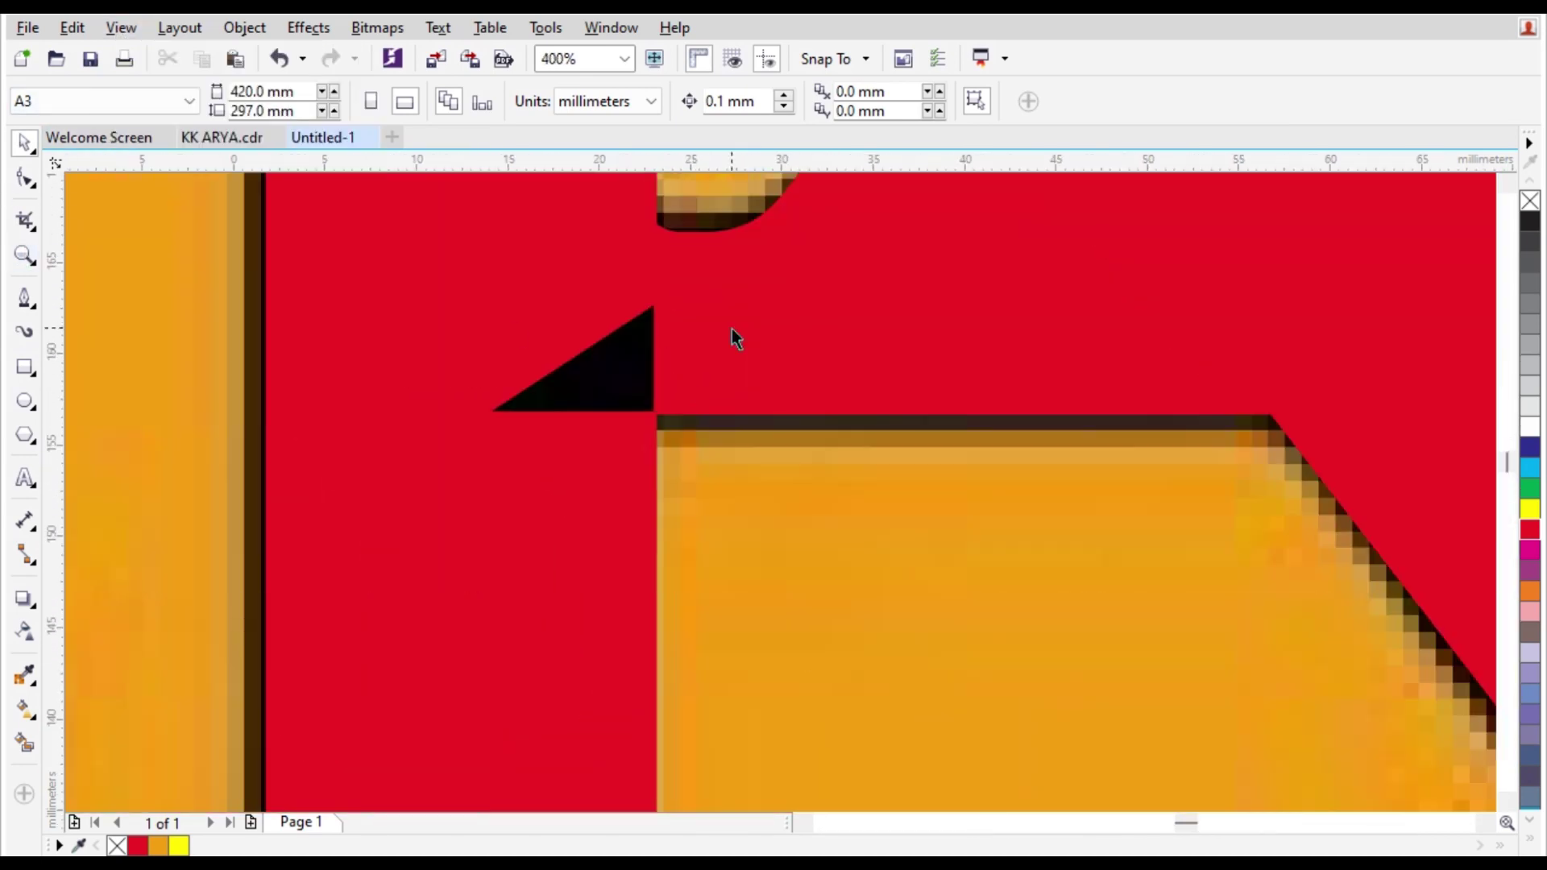
# Delete the stray black triangle at the 1's notch by removing its nodes.
pyautogui.click(643, 325)
pyautogui.scroll(2, 643, 325)
pyautogui.click(24, 178)
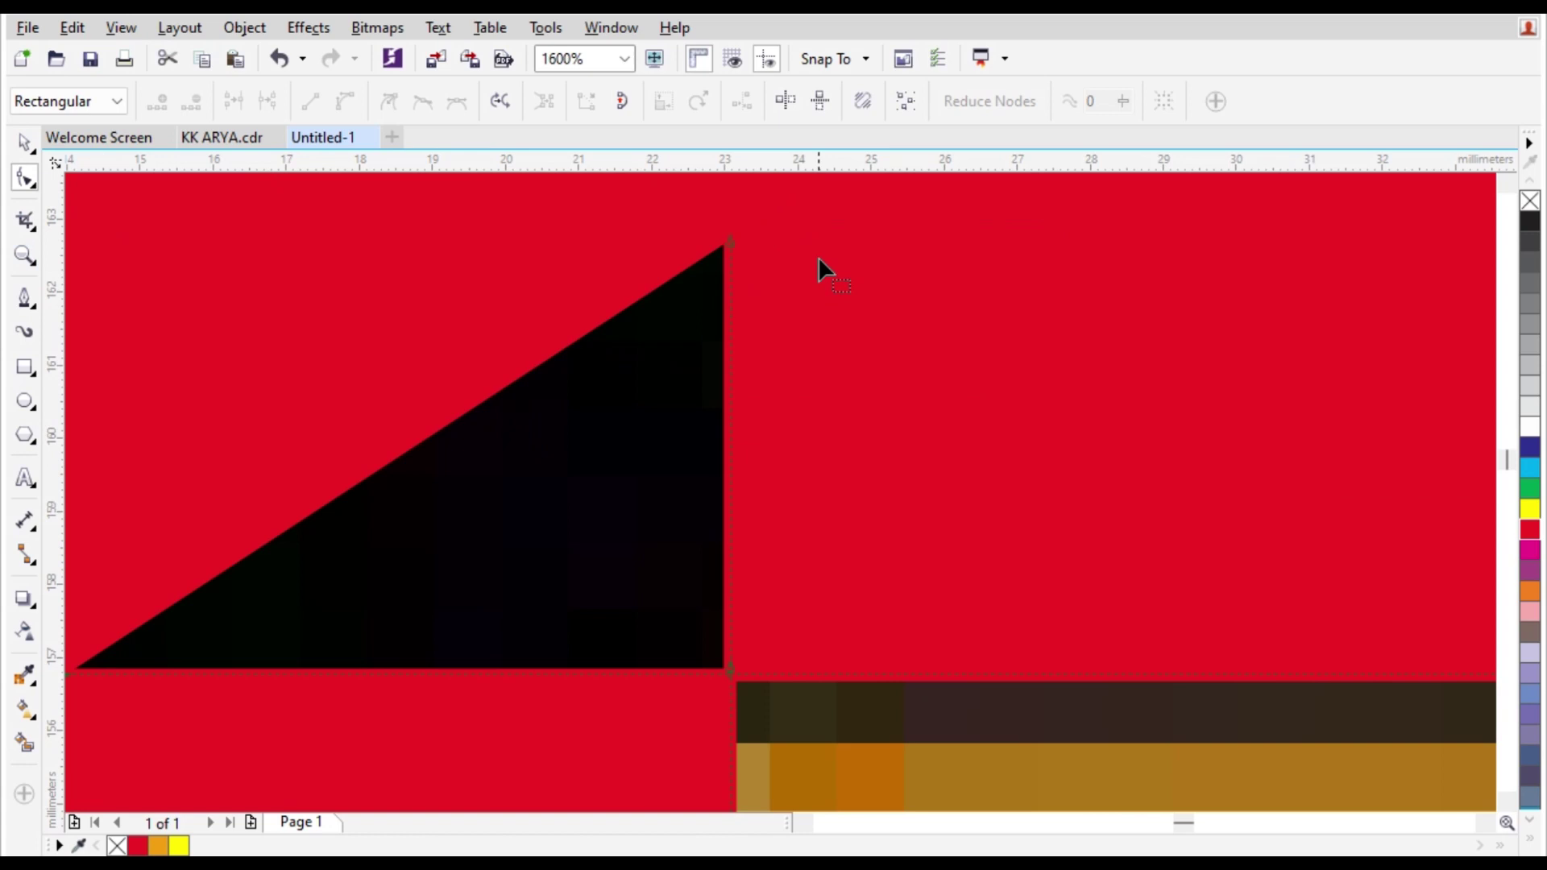
pyautogui.click(730, 237)
pyautogui.press('Delete')
pyautogui.scroll(-1, 720, 493)
pyautogui.click(388, 586)
pyautogui.press('Delete')
pyautogui.scroll(3, 752, 611)
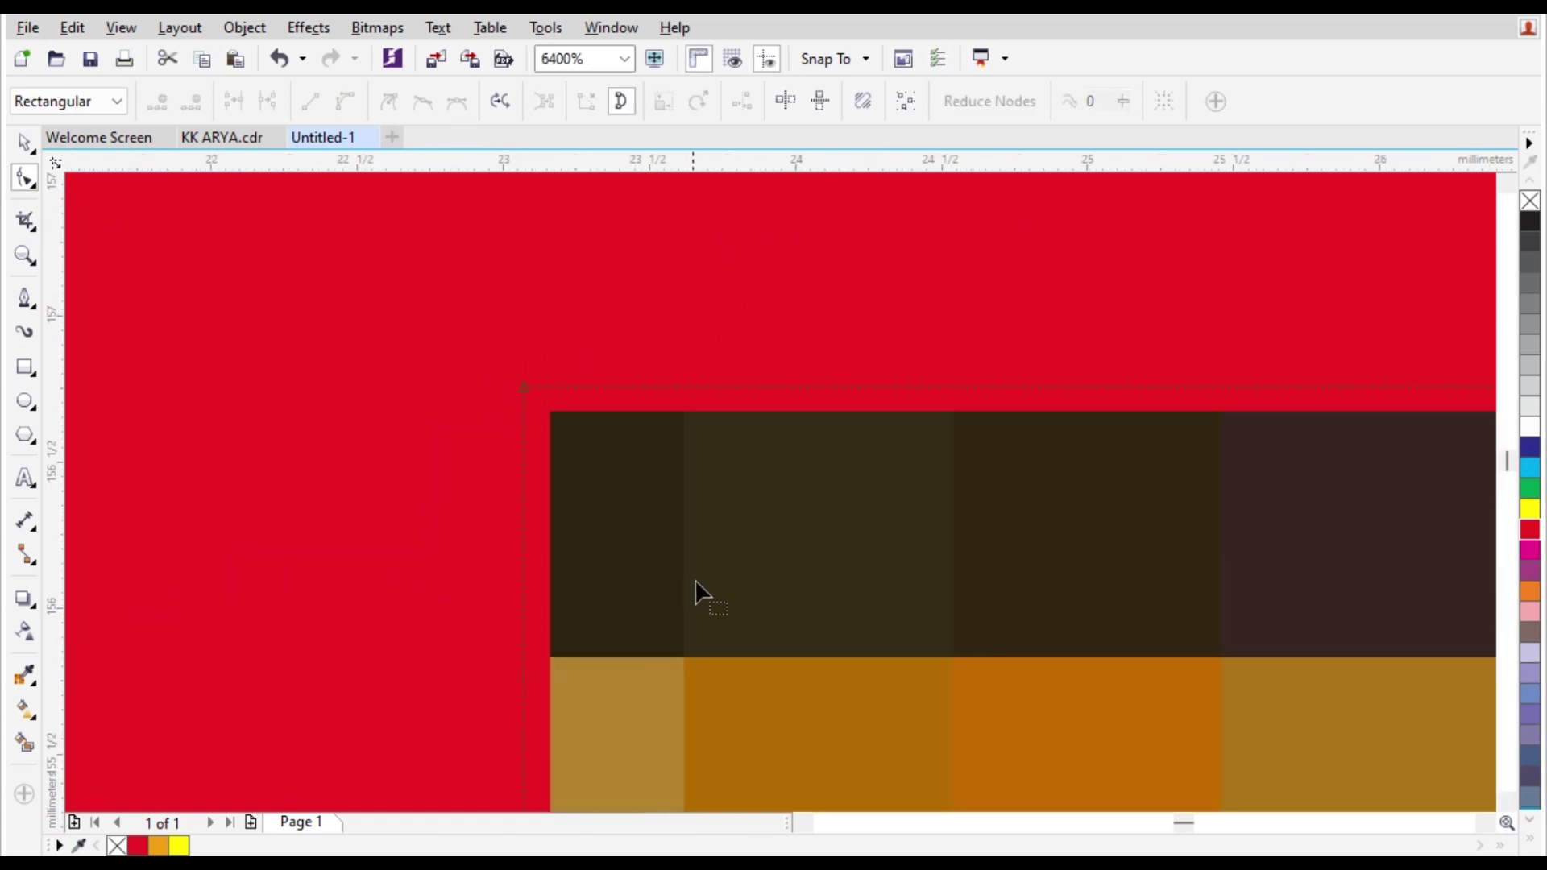
pyautogui.scroll(3, 532, 399)
pyautogui.moveTo(462, 311); pyautogui.dragTo(463, 349)
pyautogui.hotkey('ctrl', 'z')
# Select all ten digits with a marquee.
pyautogui.scroll(-5, 768, 440)
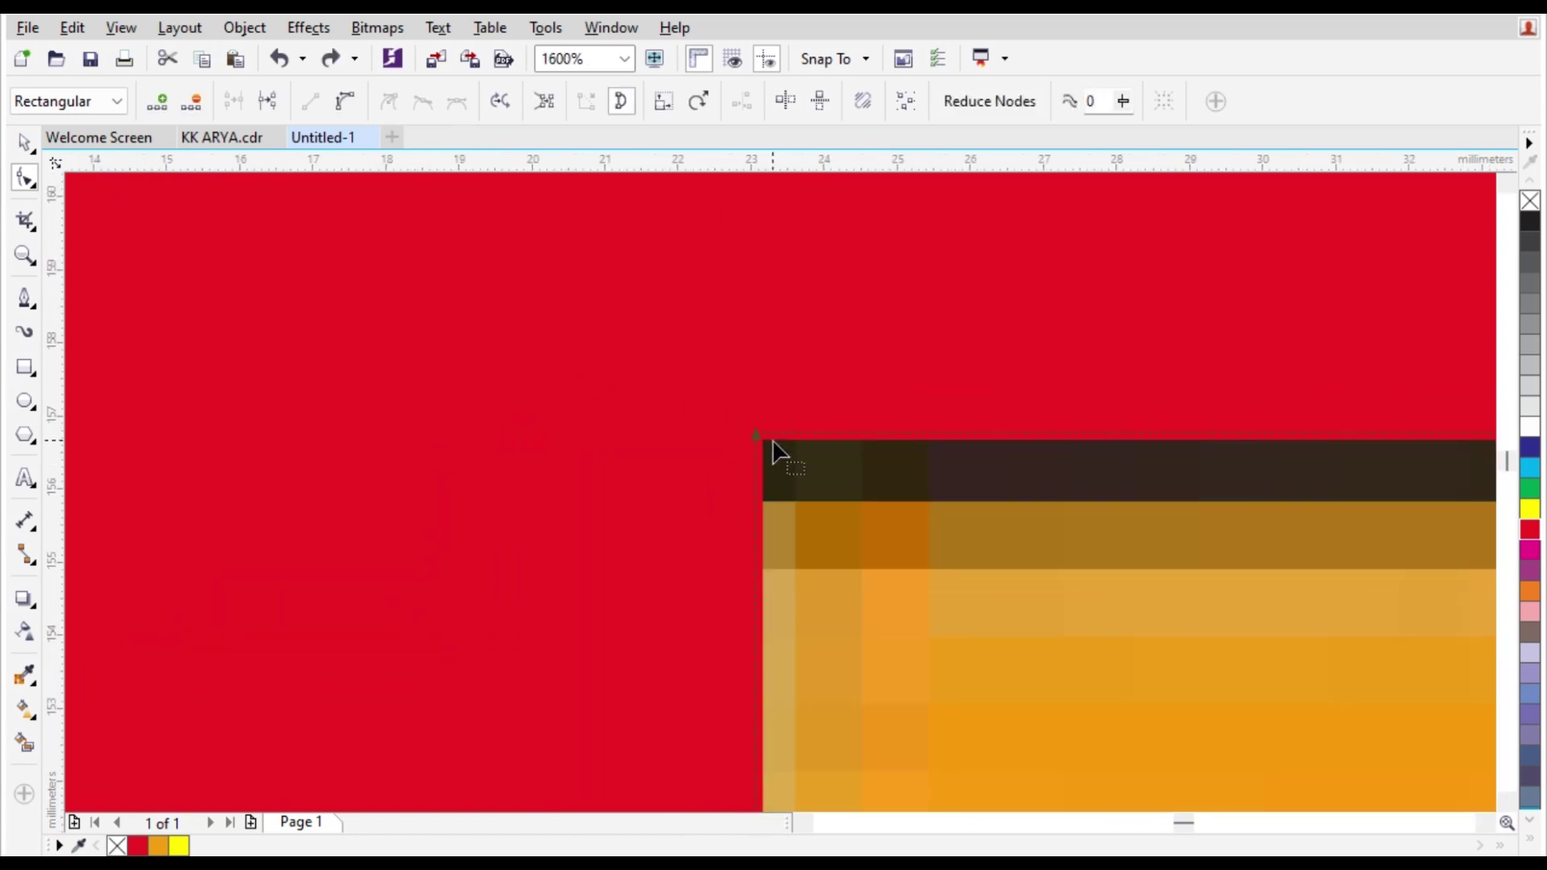
pyautogui.press('space')
pyautogui.scroll(-10, 778, 453)
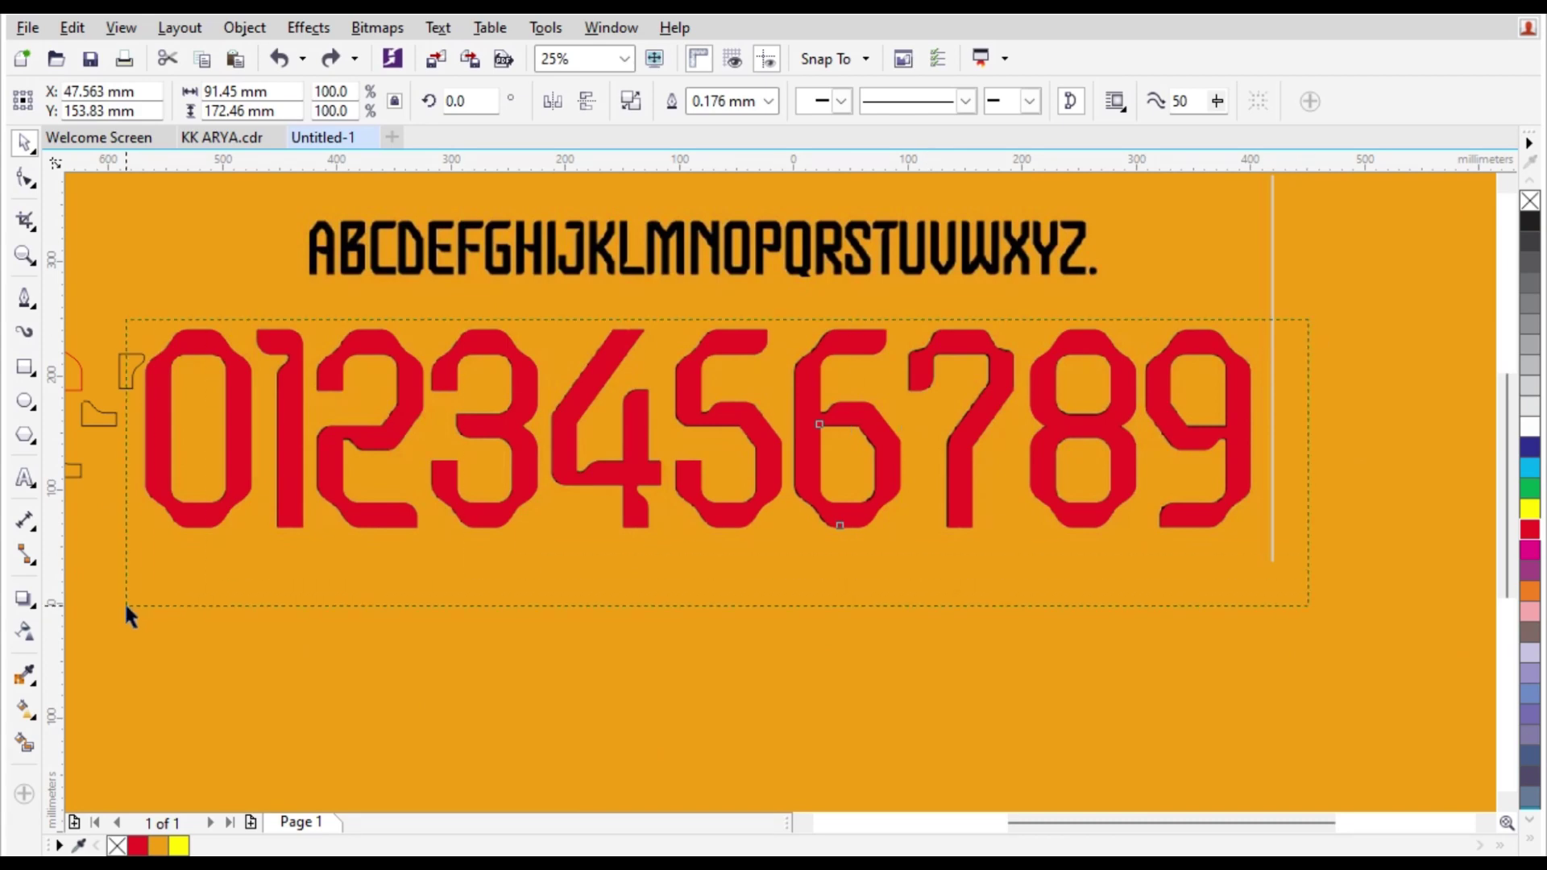
pyautogui.moveTo(127, 610); pyautogui.dragTo(128, 606)
# Remove the red fill from the digits, leaving them unfilled.
pyautogui.click(1530, 202)
pyautogui.click(921, 612)
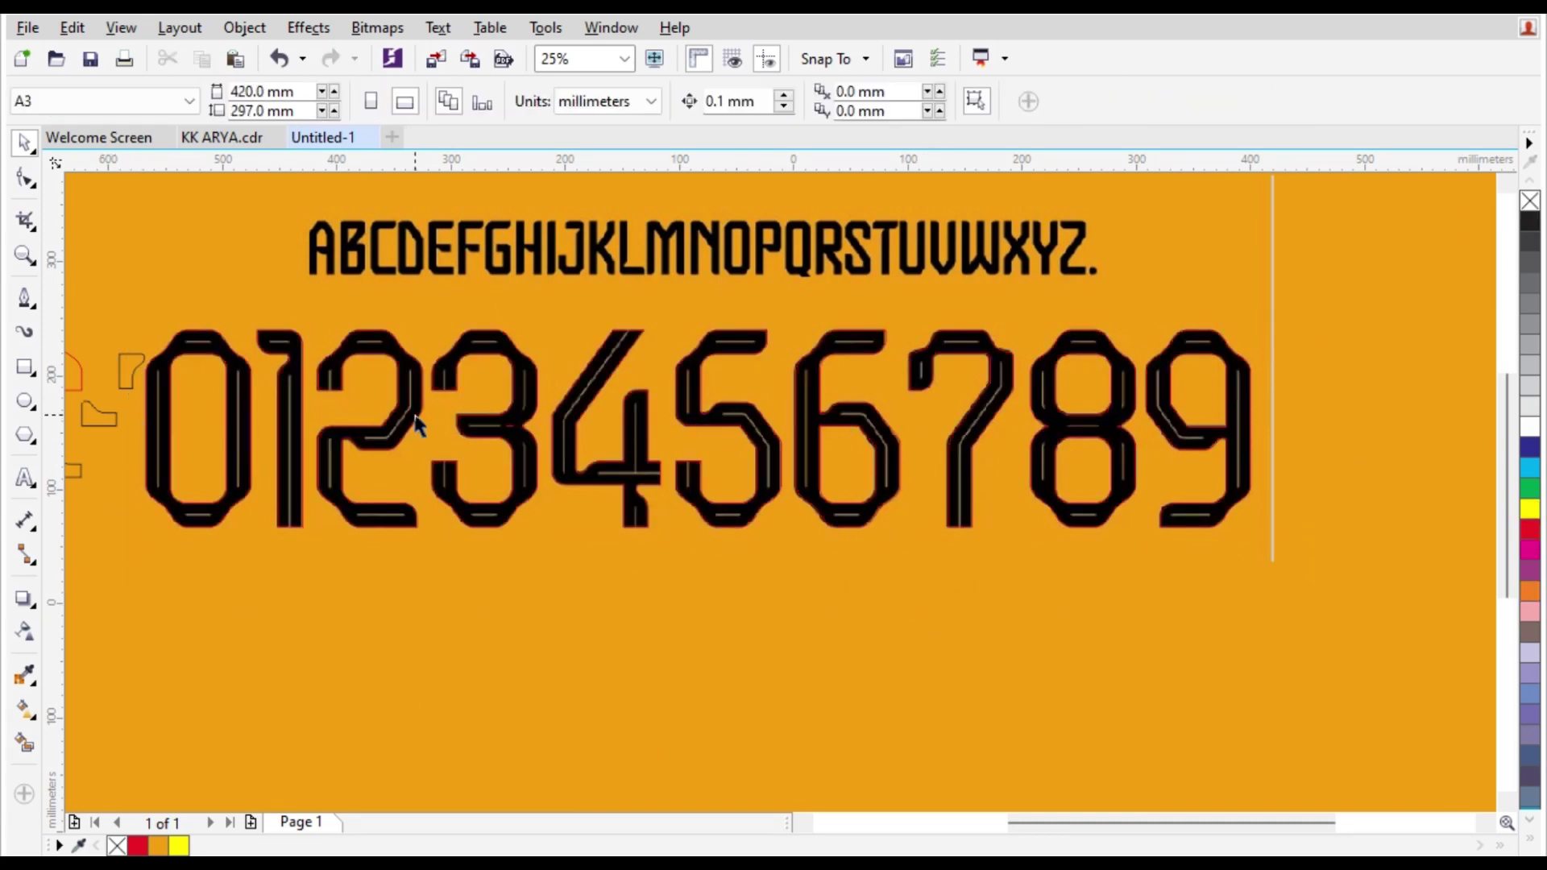
pyautogui.scroll(4, 513, 425)
# Delete the two corner nodes at the 3's cusp tip to round it off.
pyautogui.click(538, 434)
pyautogui.click(25, 178)
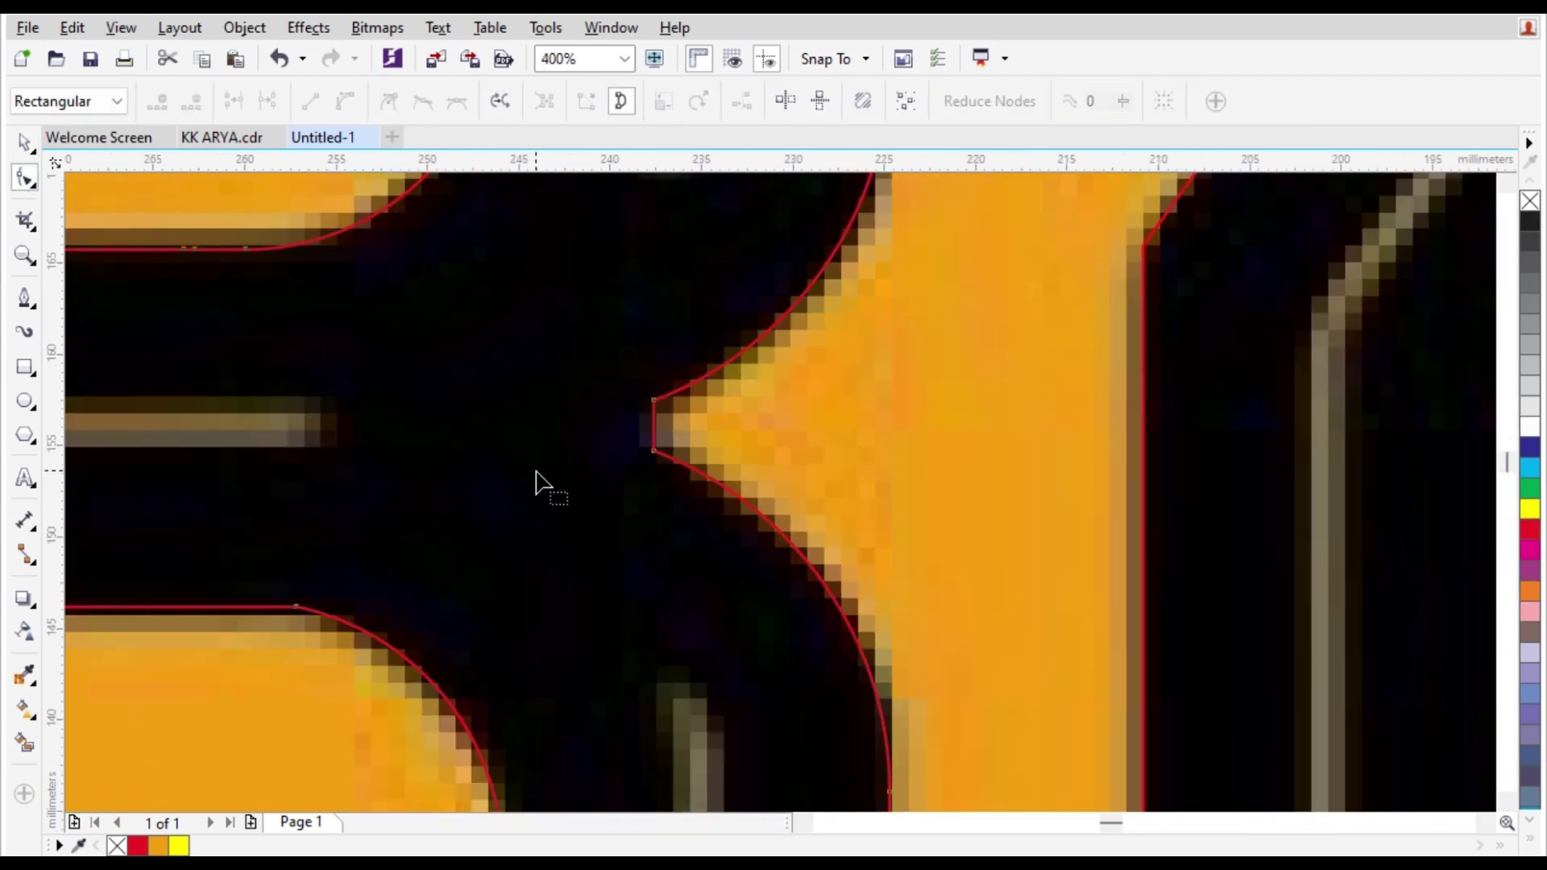
pyautogui.scroll(-1, 702, 485)
pyautogui.scroll(3, 657, 541)
pyautogui.scroll(-4, 921, 500)
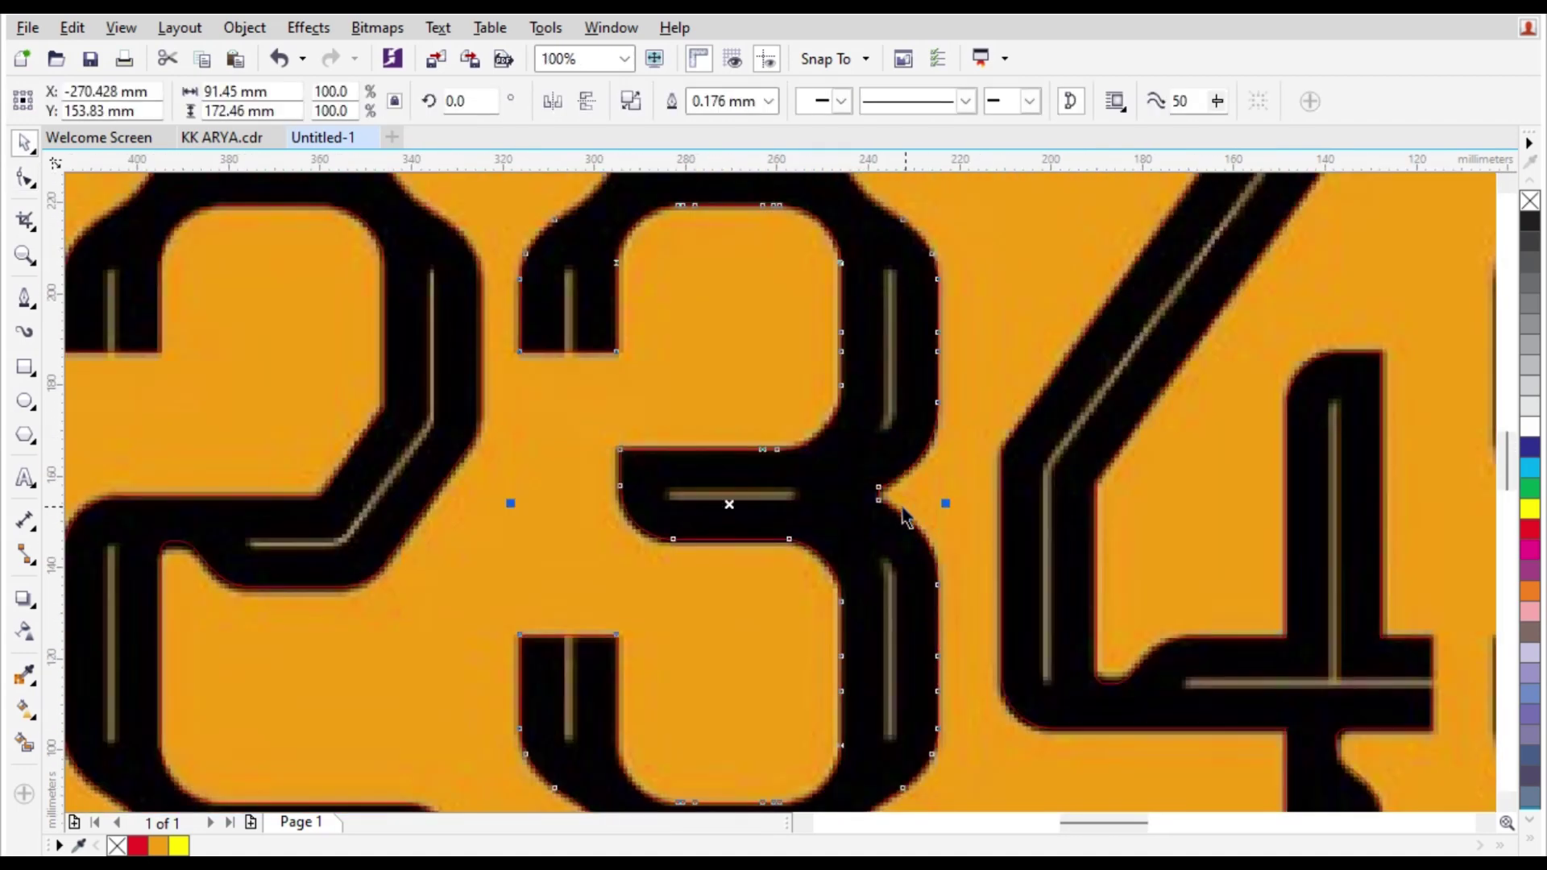
pyautogui.scroll(5, 881, 466)
pyautogui.click(793, 352)
pyautogui.scroll(-1, 791, 516)
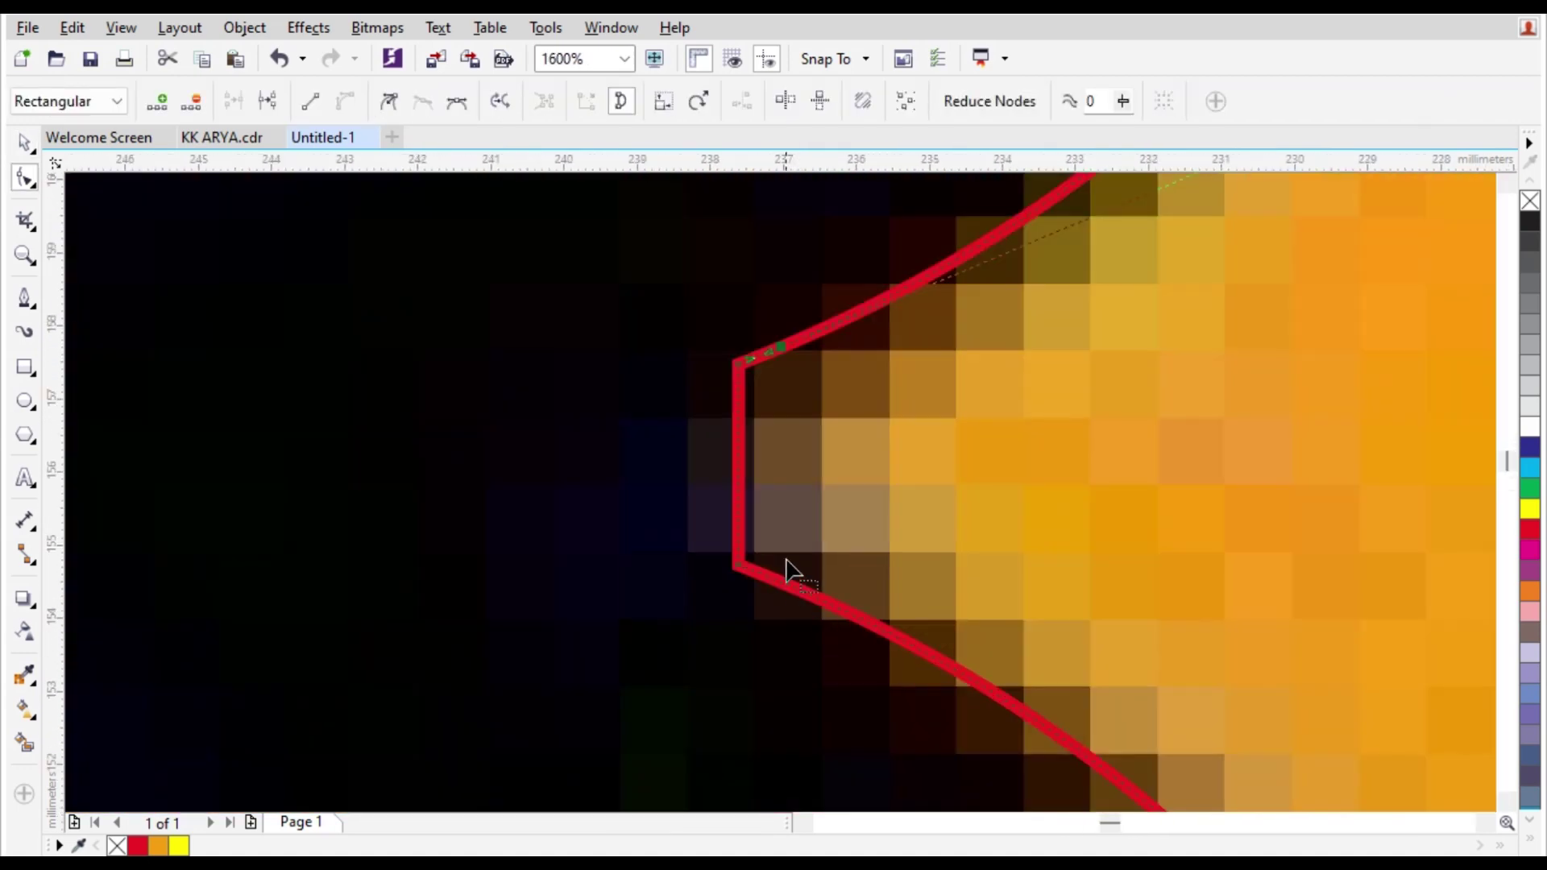
pyautogui.click(687, 334)
pyautogui.press('Delete')
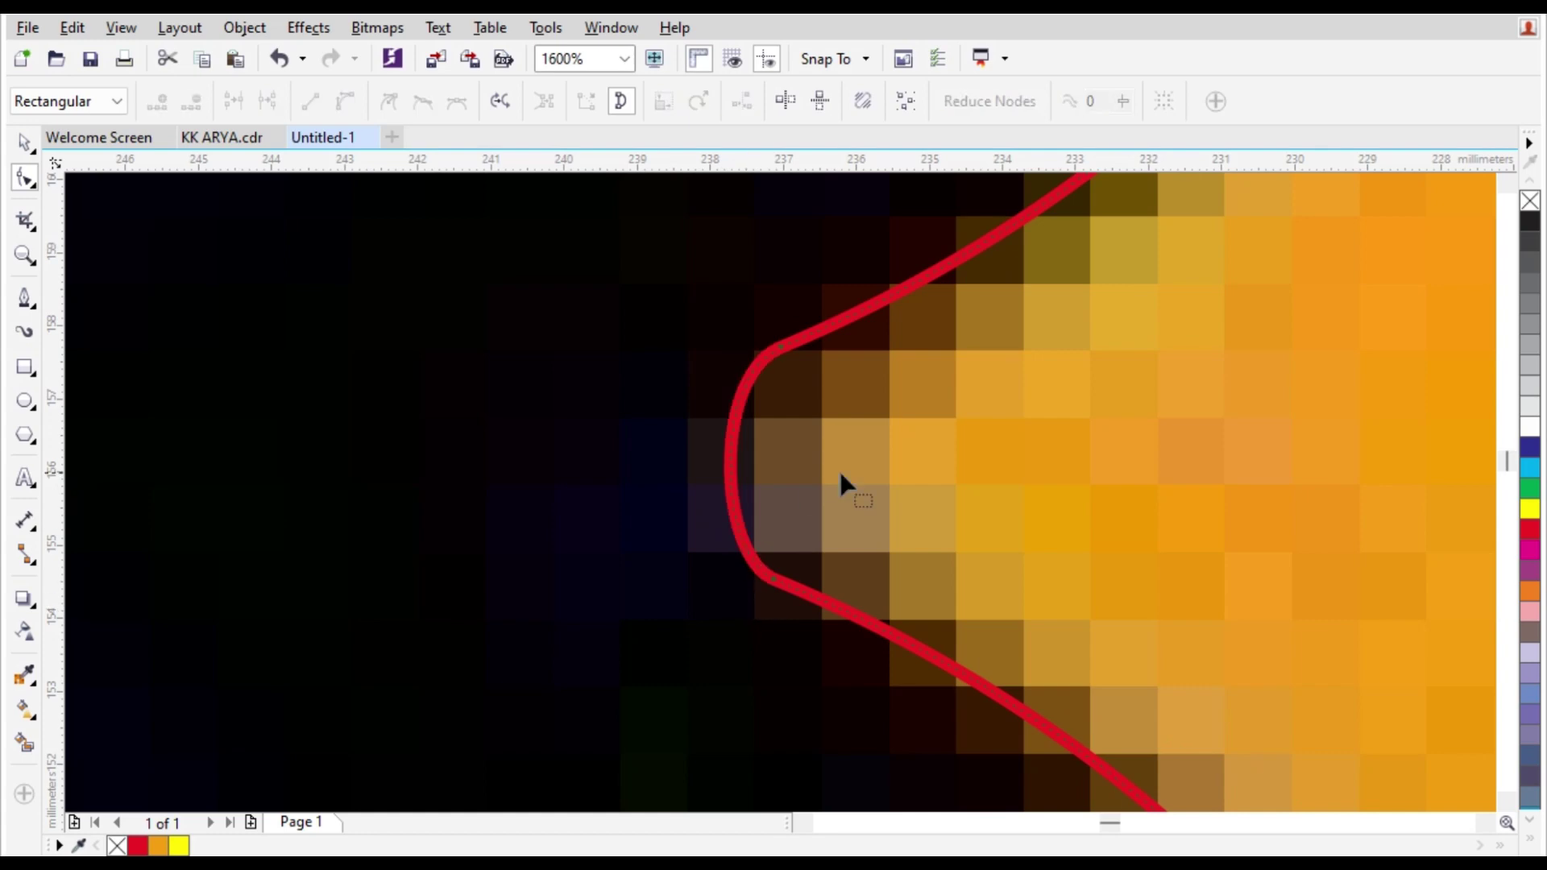
# Add nodes on the 3's curve above and below the tip, then select the whole 3.
pyautogui.scroll(-3, 840, 470)
pyautogui.scroll(3, 819, 473)
pyautogui.doubleClick(877, 367)
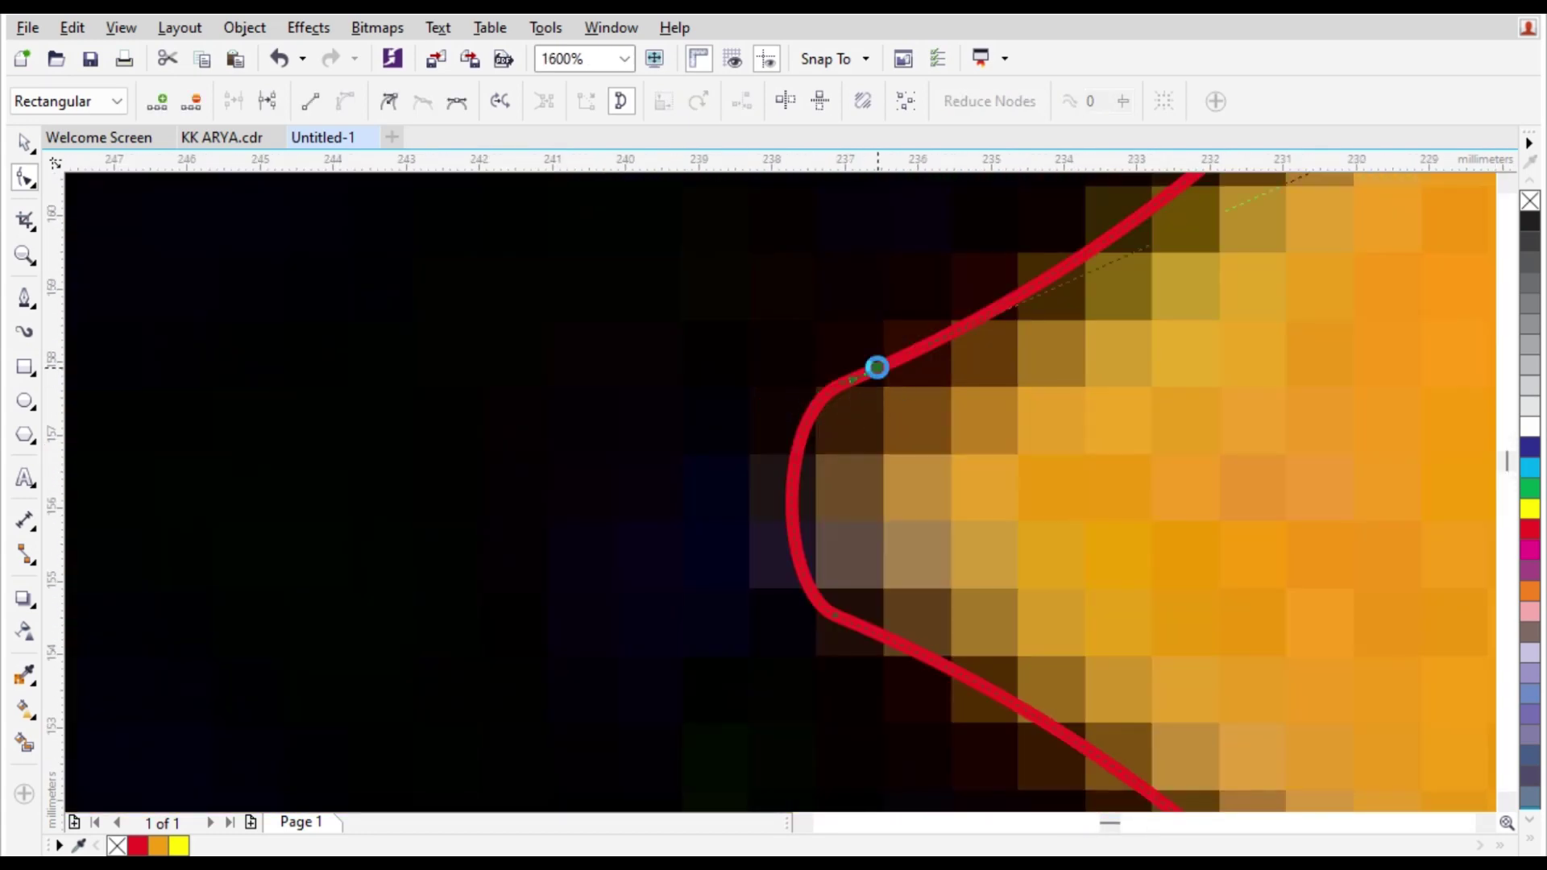
pyautogui.doubleClick(877, 632)
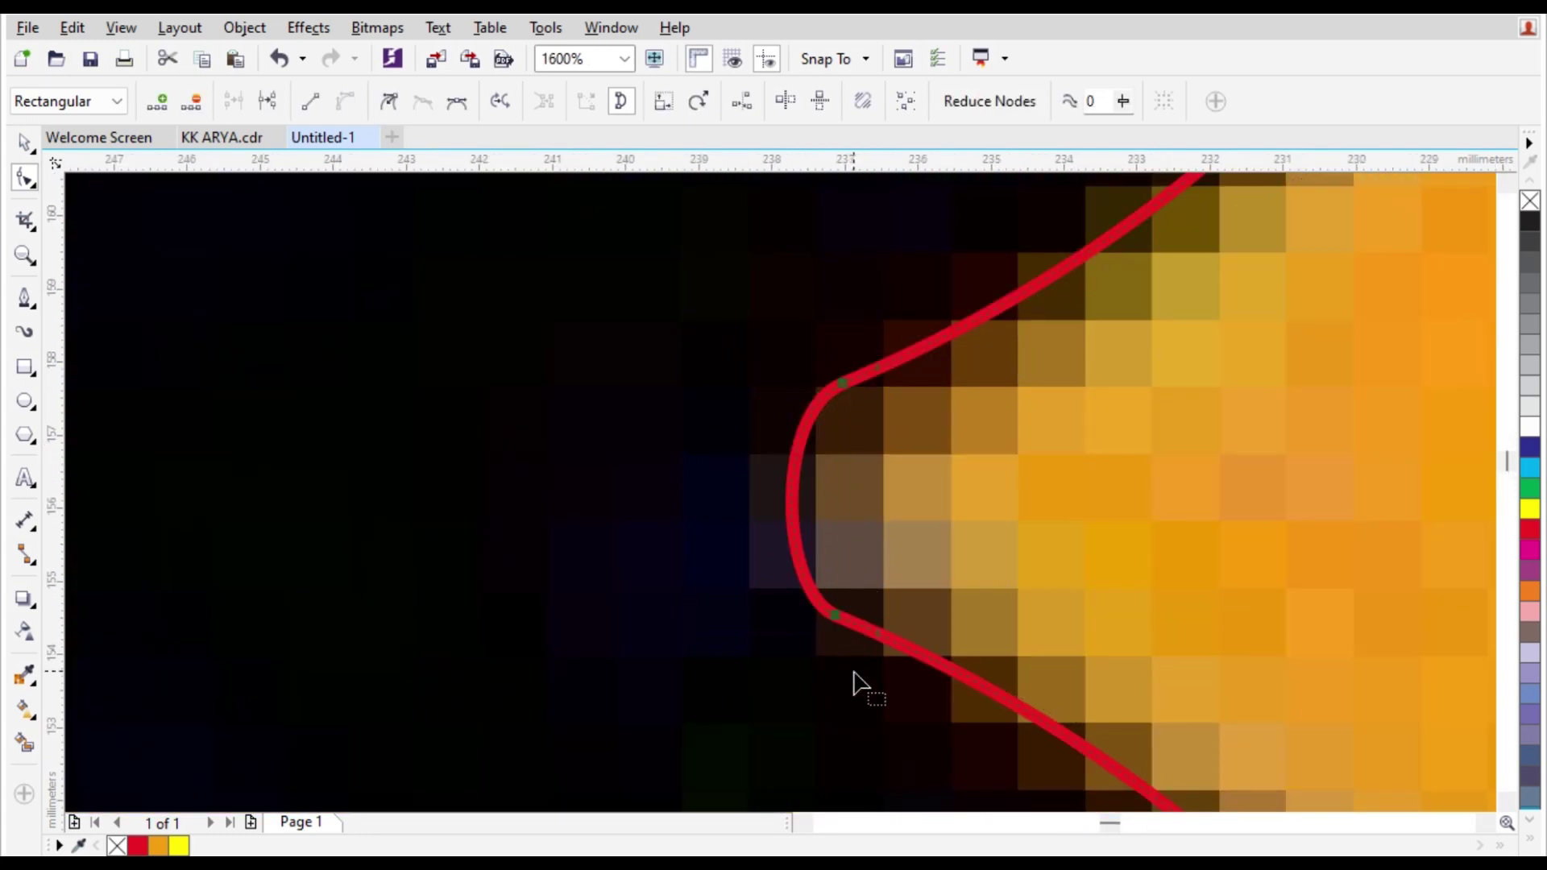
pyautogui.scroll(-2, 804, 490)
pyautogui.scroll(-3, 804, 490)
pyautogui.press('space')
pyautogui.click(632, 387)
# Draw a thin rectangle across the 8's waist and weld it into the 8.
pyautogui.scroll(-1, 733, 482)
pyautogui.scroll(2, 1168, 456)
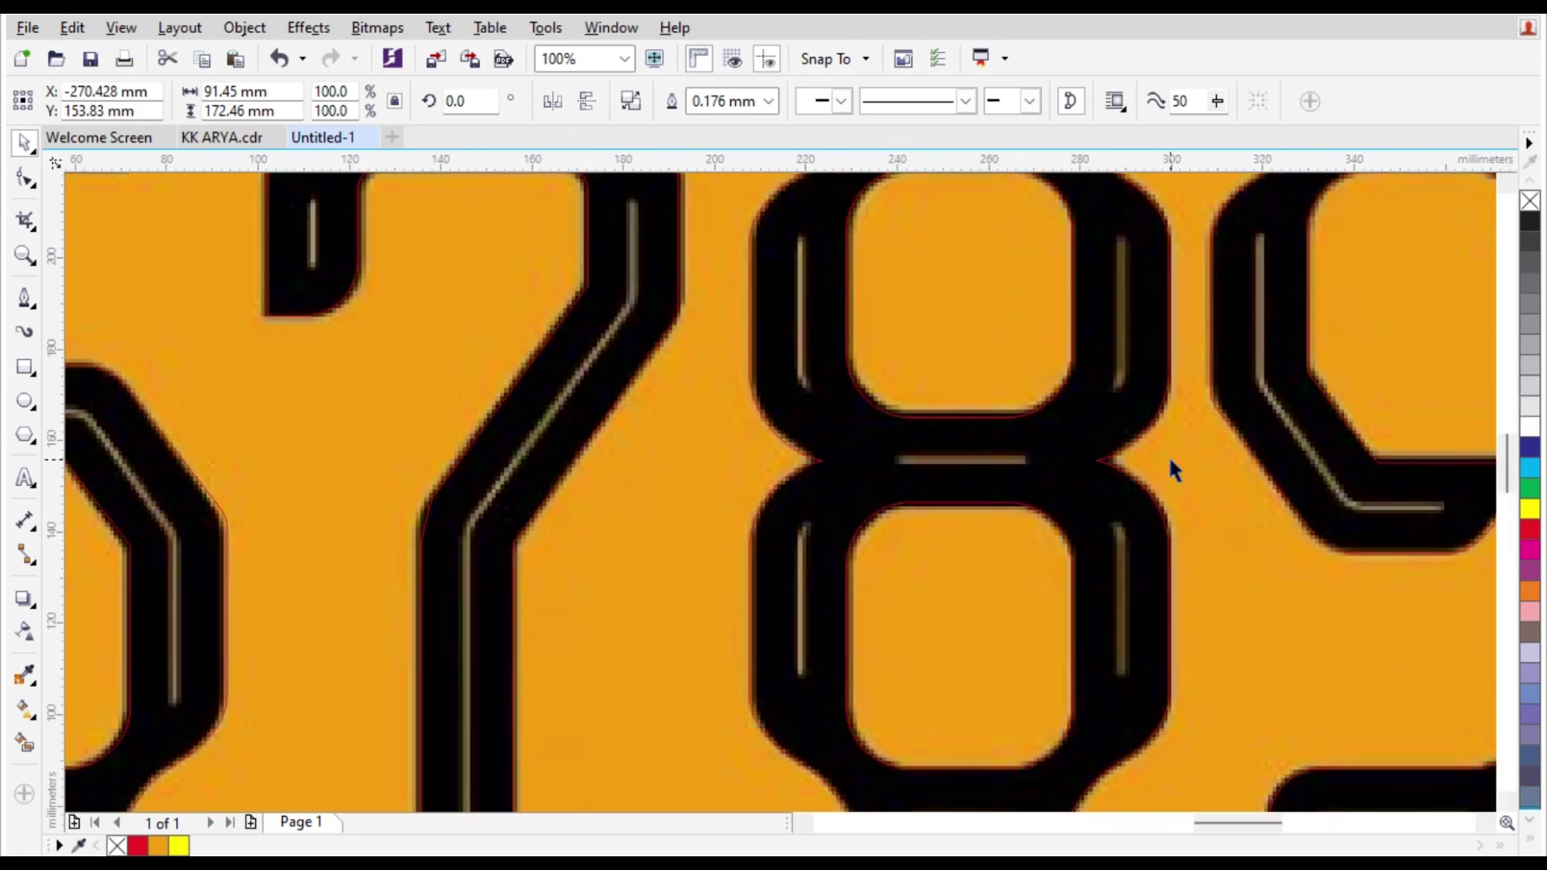
pyautogui.scroll(1, 695, 483)
pyautogui.press('space')
pyautogui.scroll(3, 639, 502)
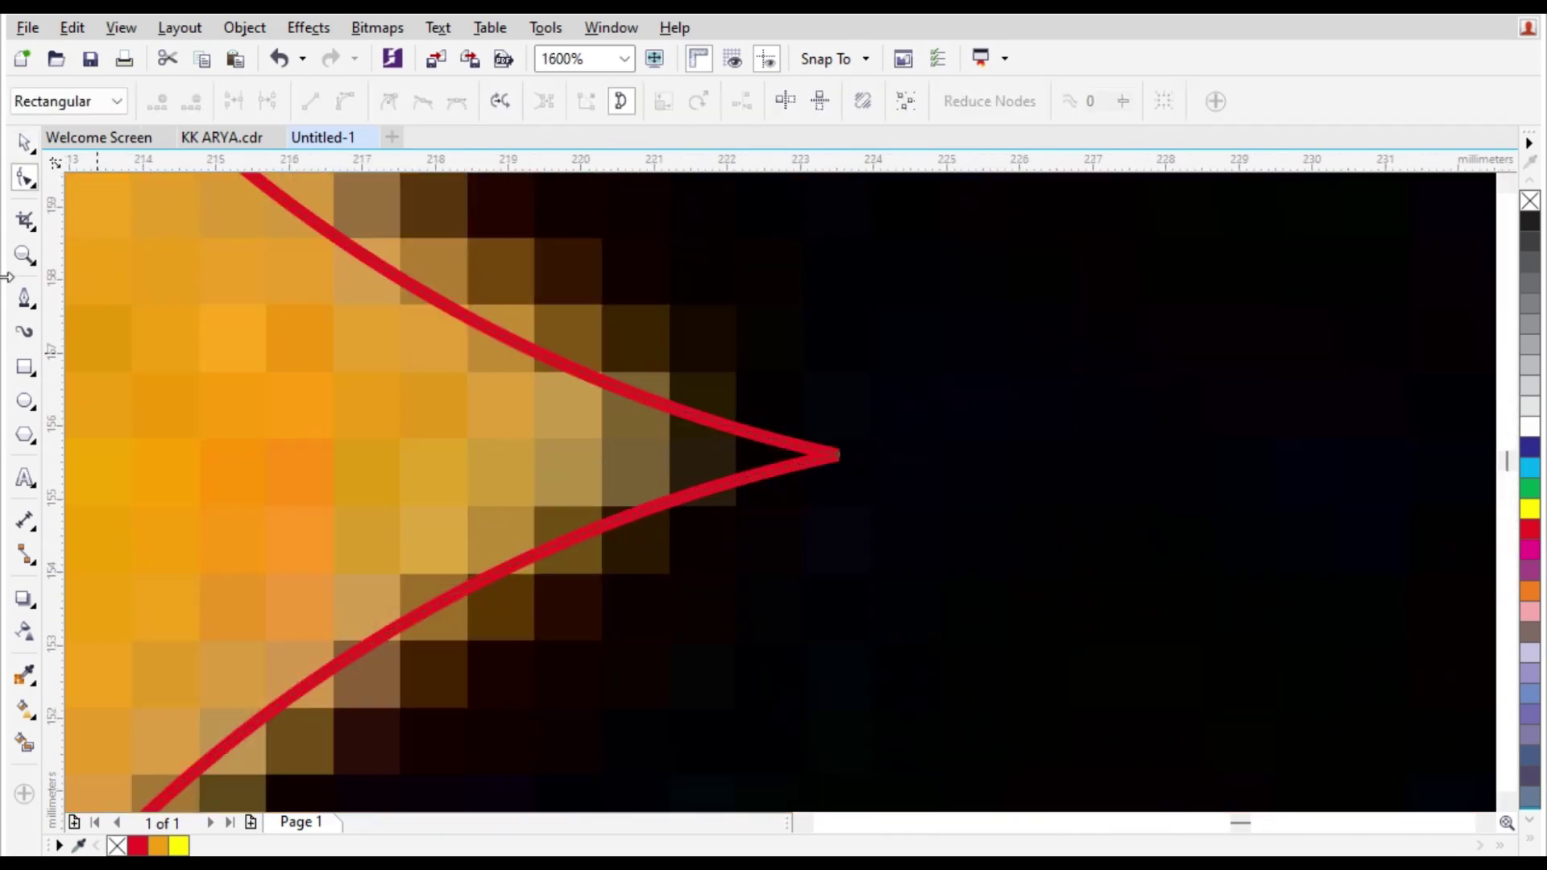
pyautogui.click(26, 366)
pyautogui.scroll(-2, 172, 308)
pyautogui.moveTo(284, 303); pyautogui.dragTo(1347, 412)
pyautogui.press('space')
pyautogui.keyDown('shift'); pyautogui.click(1080, 250); pyautogui.keyUp('shift')
pyautogui.click(680, 109)
# Add nodes on the 8's upper and lower curves near the cusp and delete the corner nodes.
pyautogui.scroll(-2, 773, 371)
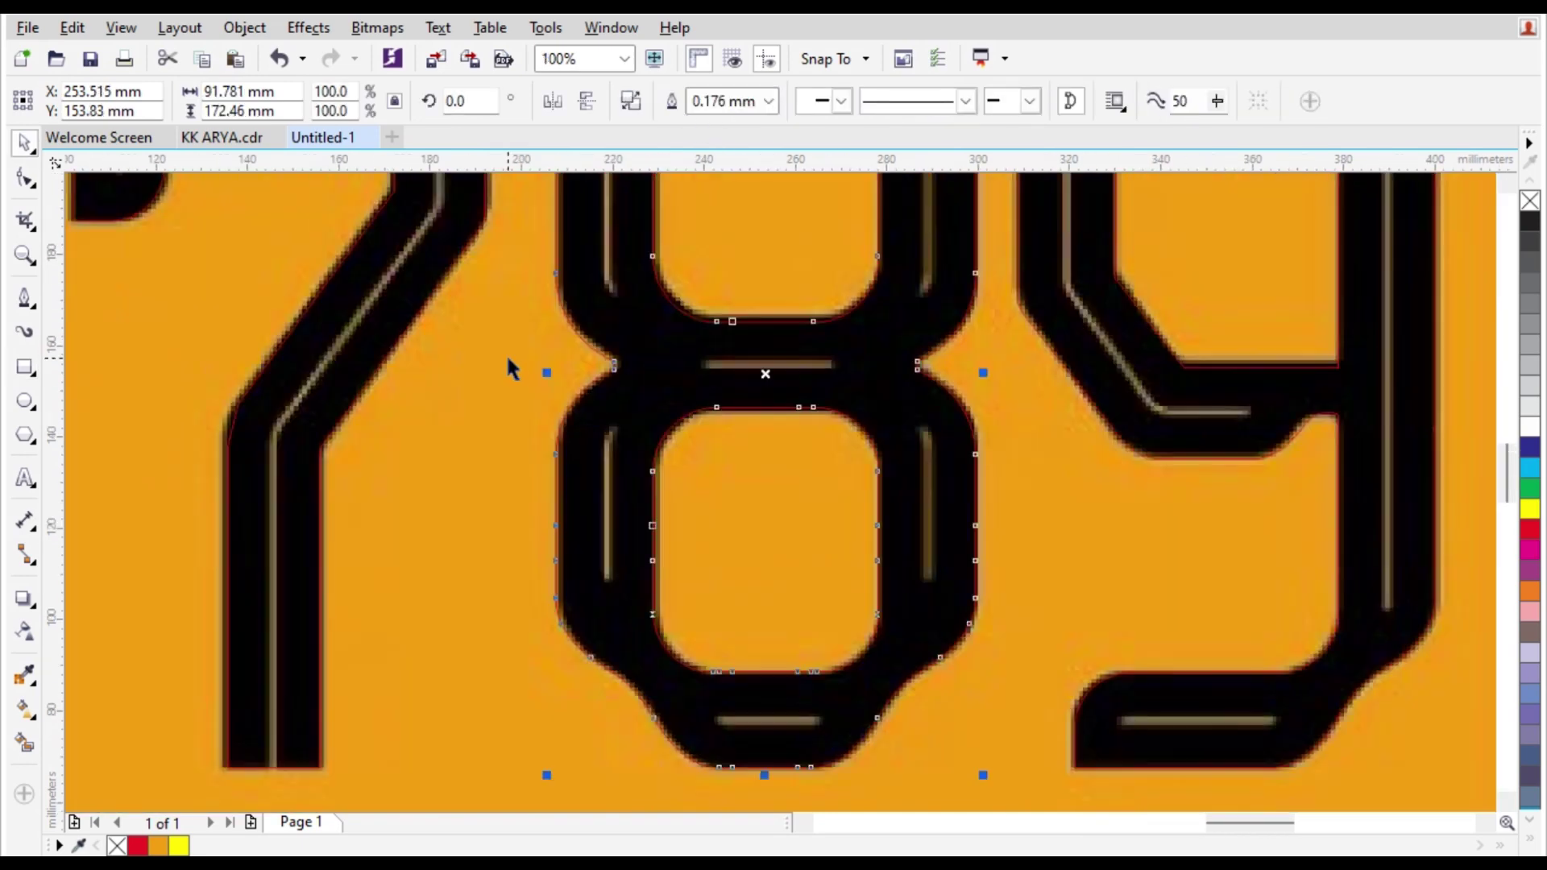
pyautogui.scroll(3, 567, 362)
pyautogui.scroll(1, 935, 380)
pyautogui.click(28, 181)
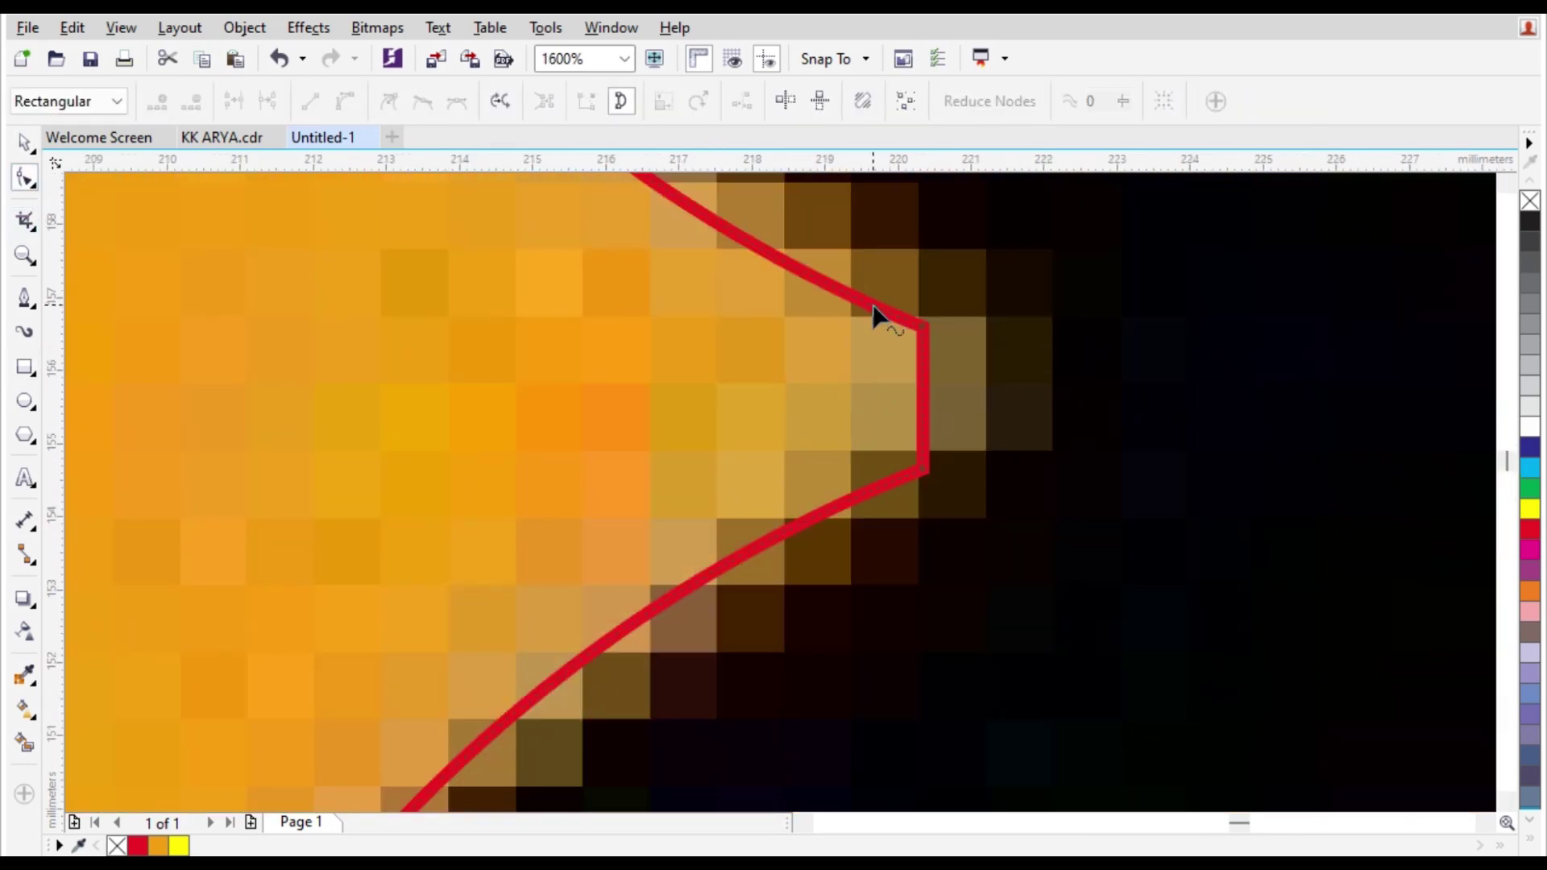
pyautogui.doubleClick(873, 305)
pyautogui.click(877, 486)
pyautogui.doubleClick(877, 486)
pyautogui.moveTo(899, 304); pyautogui.dragTo(959, 521)
pyautogui.press('Delete')
# Check the segment at the 8's right cusp, then return to whole-object selection.
pyautogui.scroll(-3, 384, 354)
pyautogui.scroll(2, 1060, 359)
pyautogui.scroll(1, 949, 330)
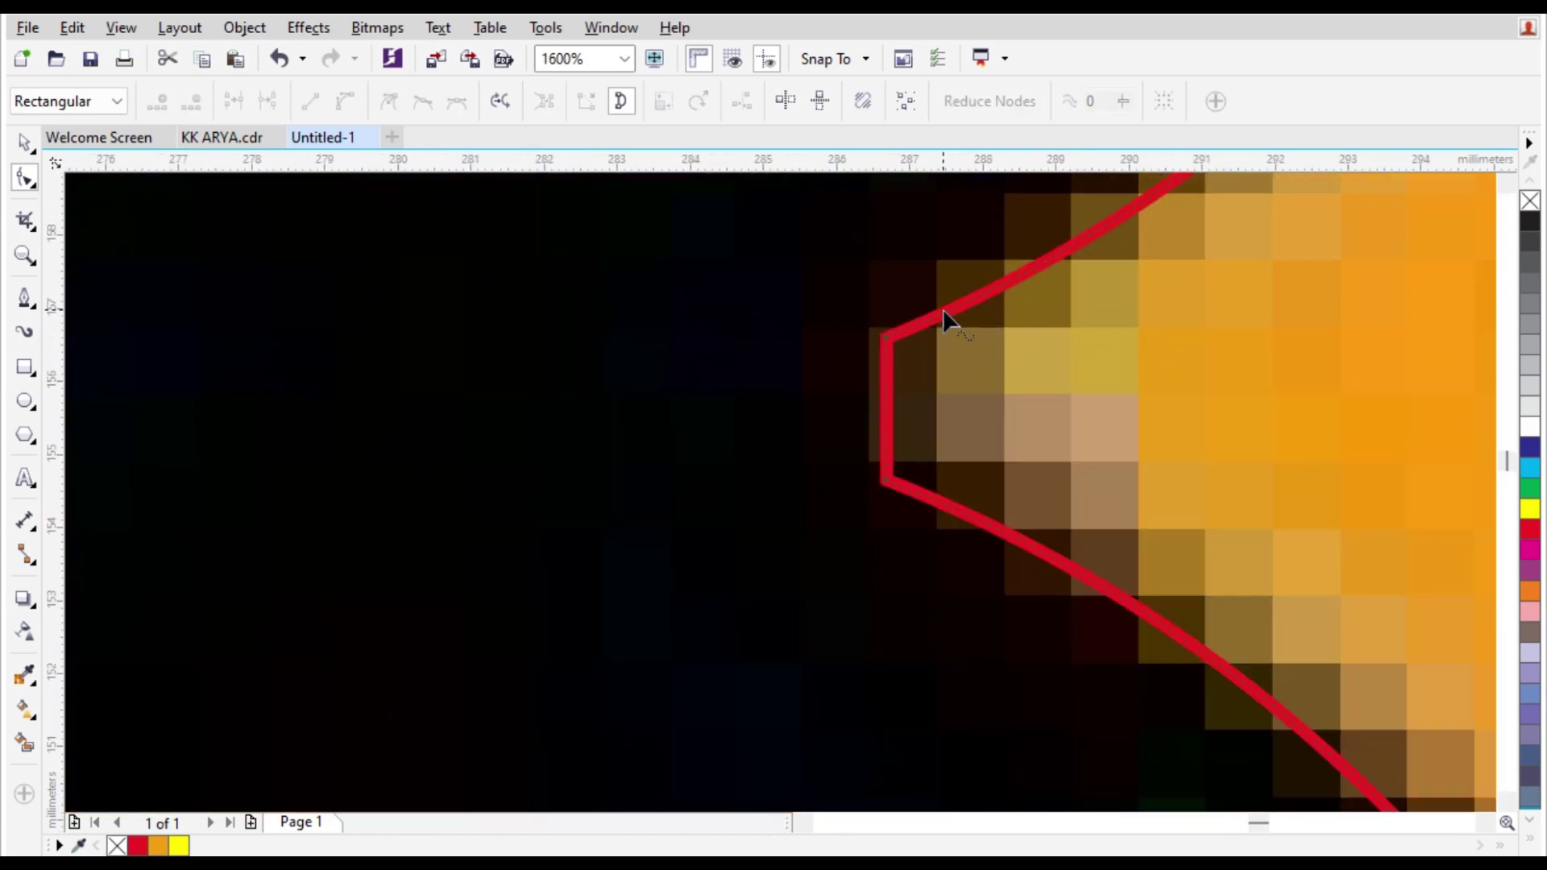
pyautogui.click(941, 312)
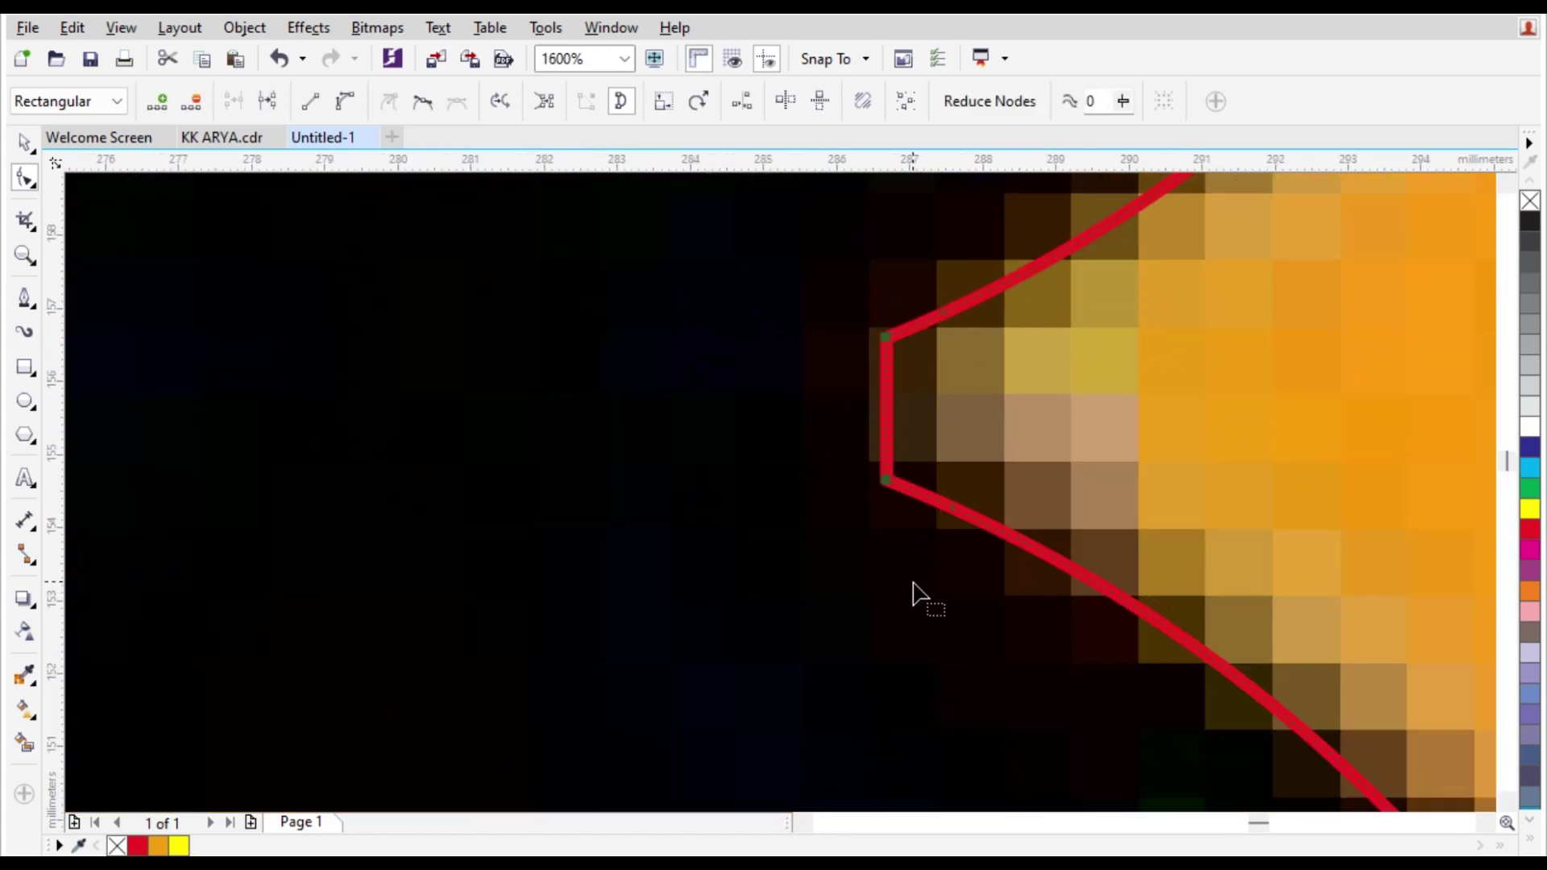
pyautogui.scroll(-2, 1051, 410)
pyautogui.press('space')
pyautogui.scroll(-2, 1053, 429)
pyautogui.scroll(-1, 878, 433)
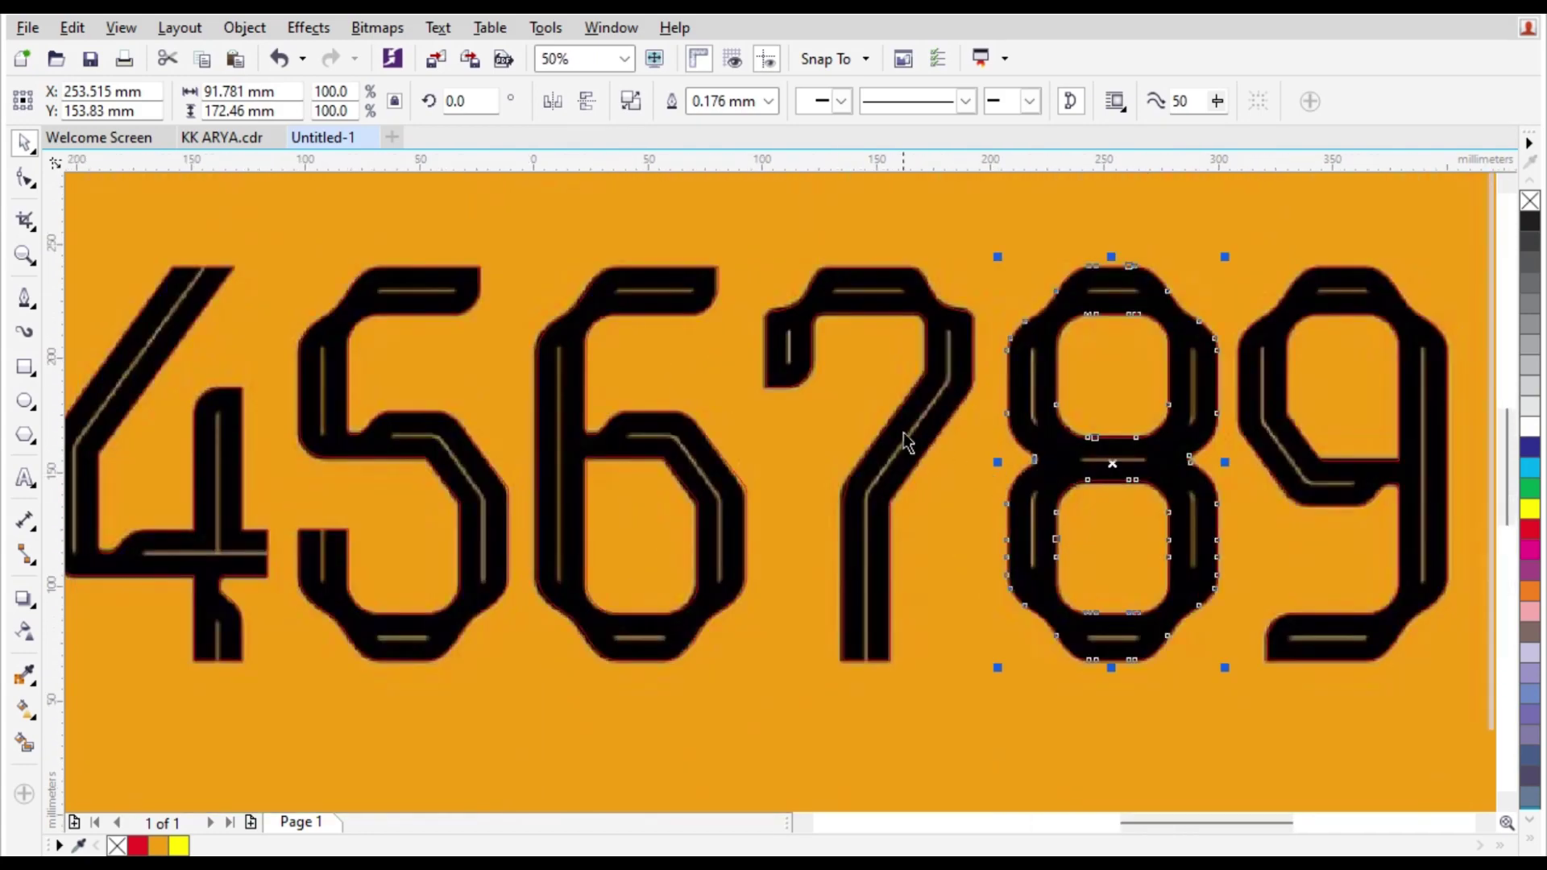
pyautogui.scroll(1, 902, 432)
pyautogui.scroll(-2, 792, 395)
pyautogui.scroll(2, 792, 394)
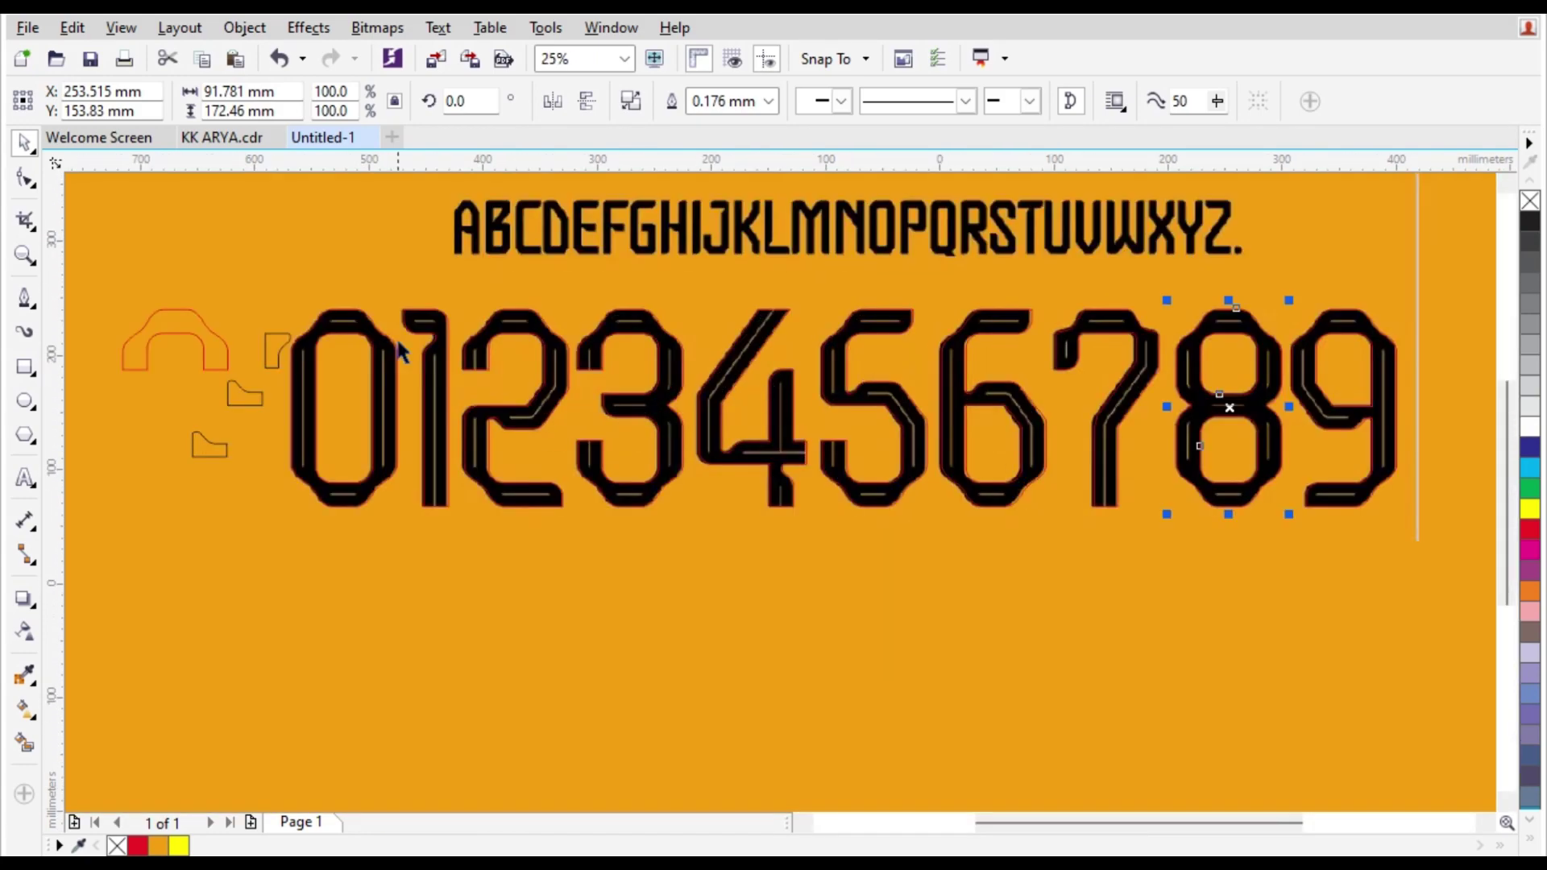